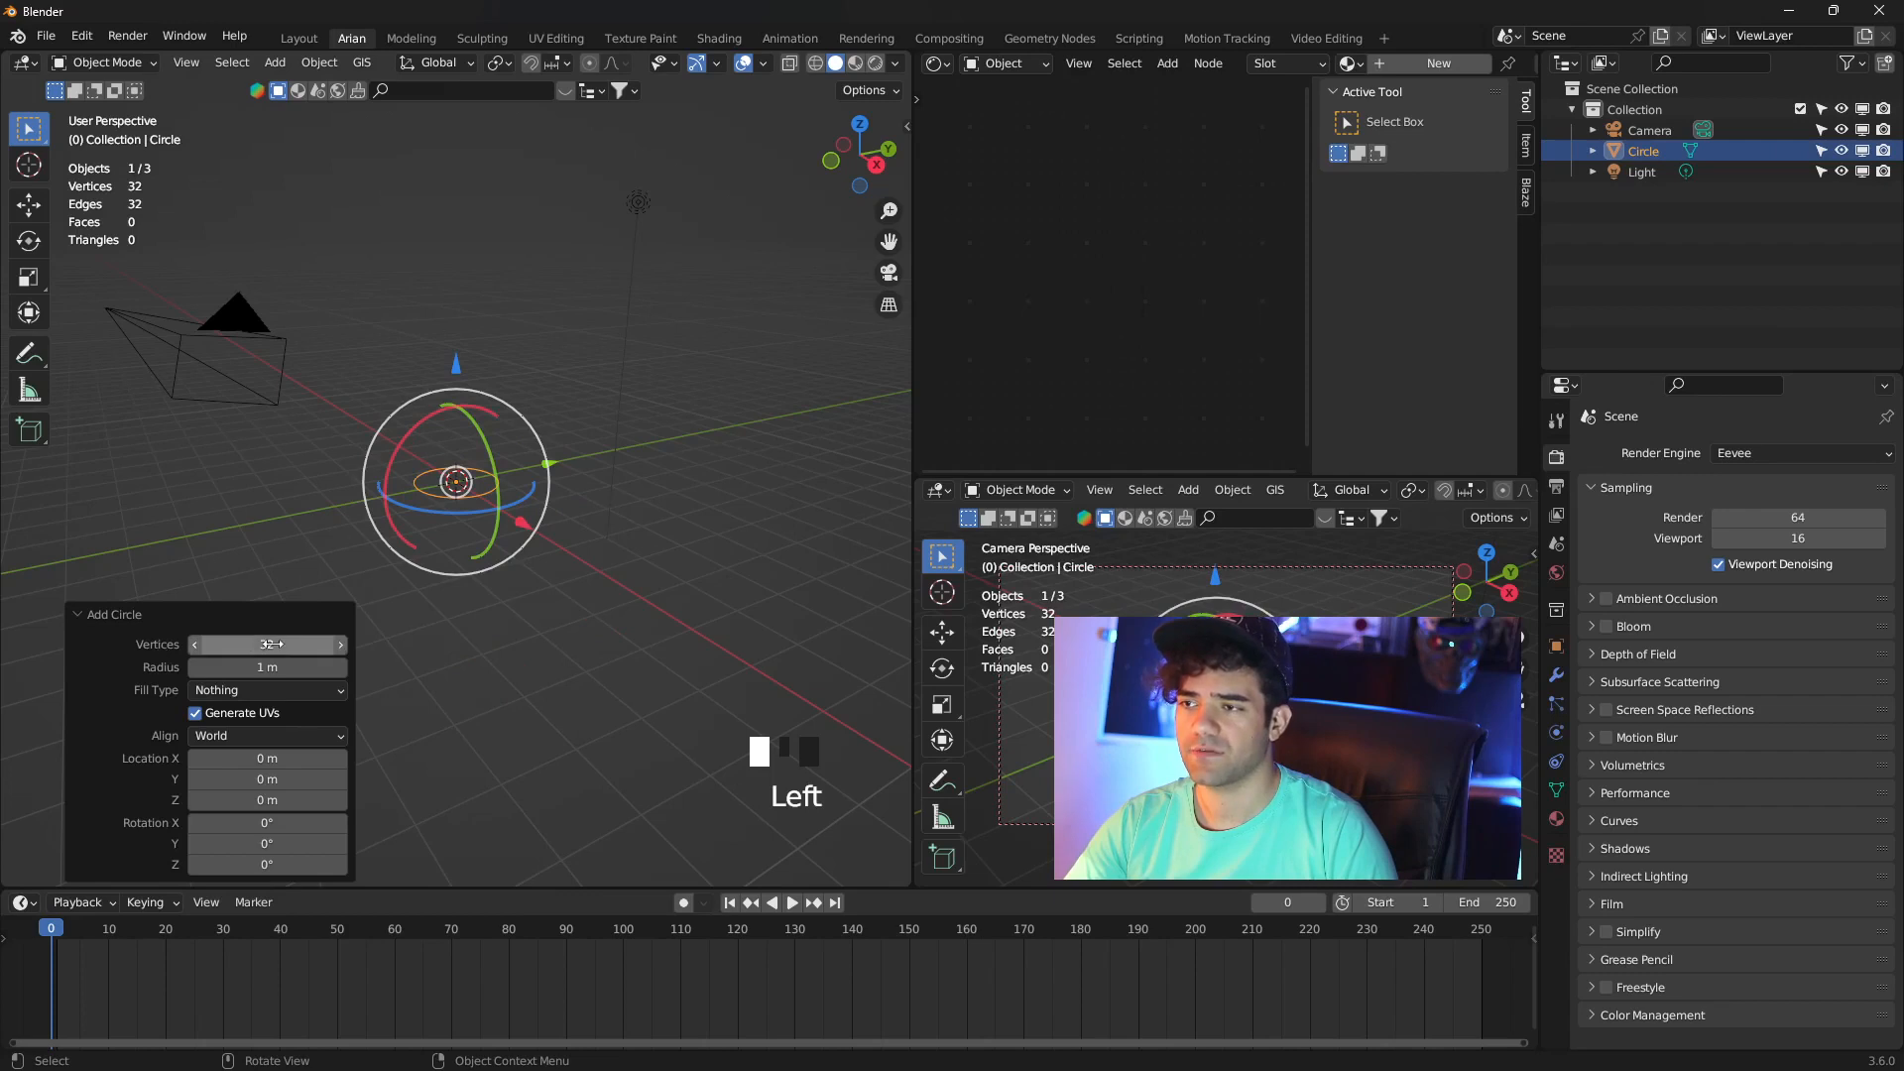
# Give the new circle 12 vertices and scale it up in the front view
pyautogui.click(274, 644)
pyautogui.write('12')
pyautogui.press('Return')
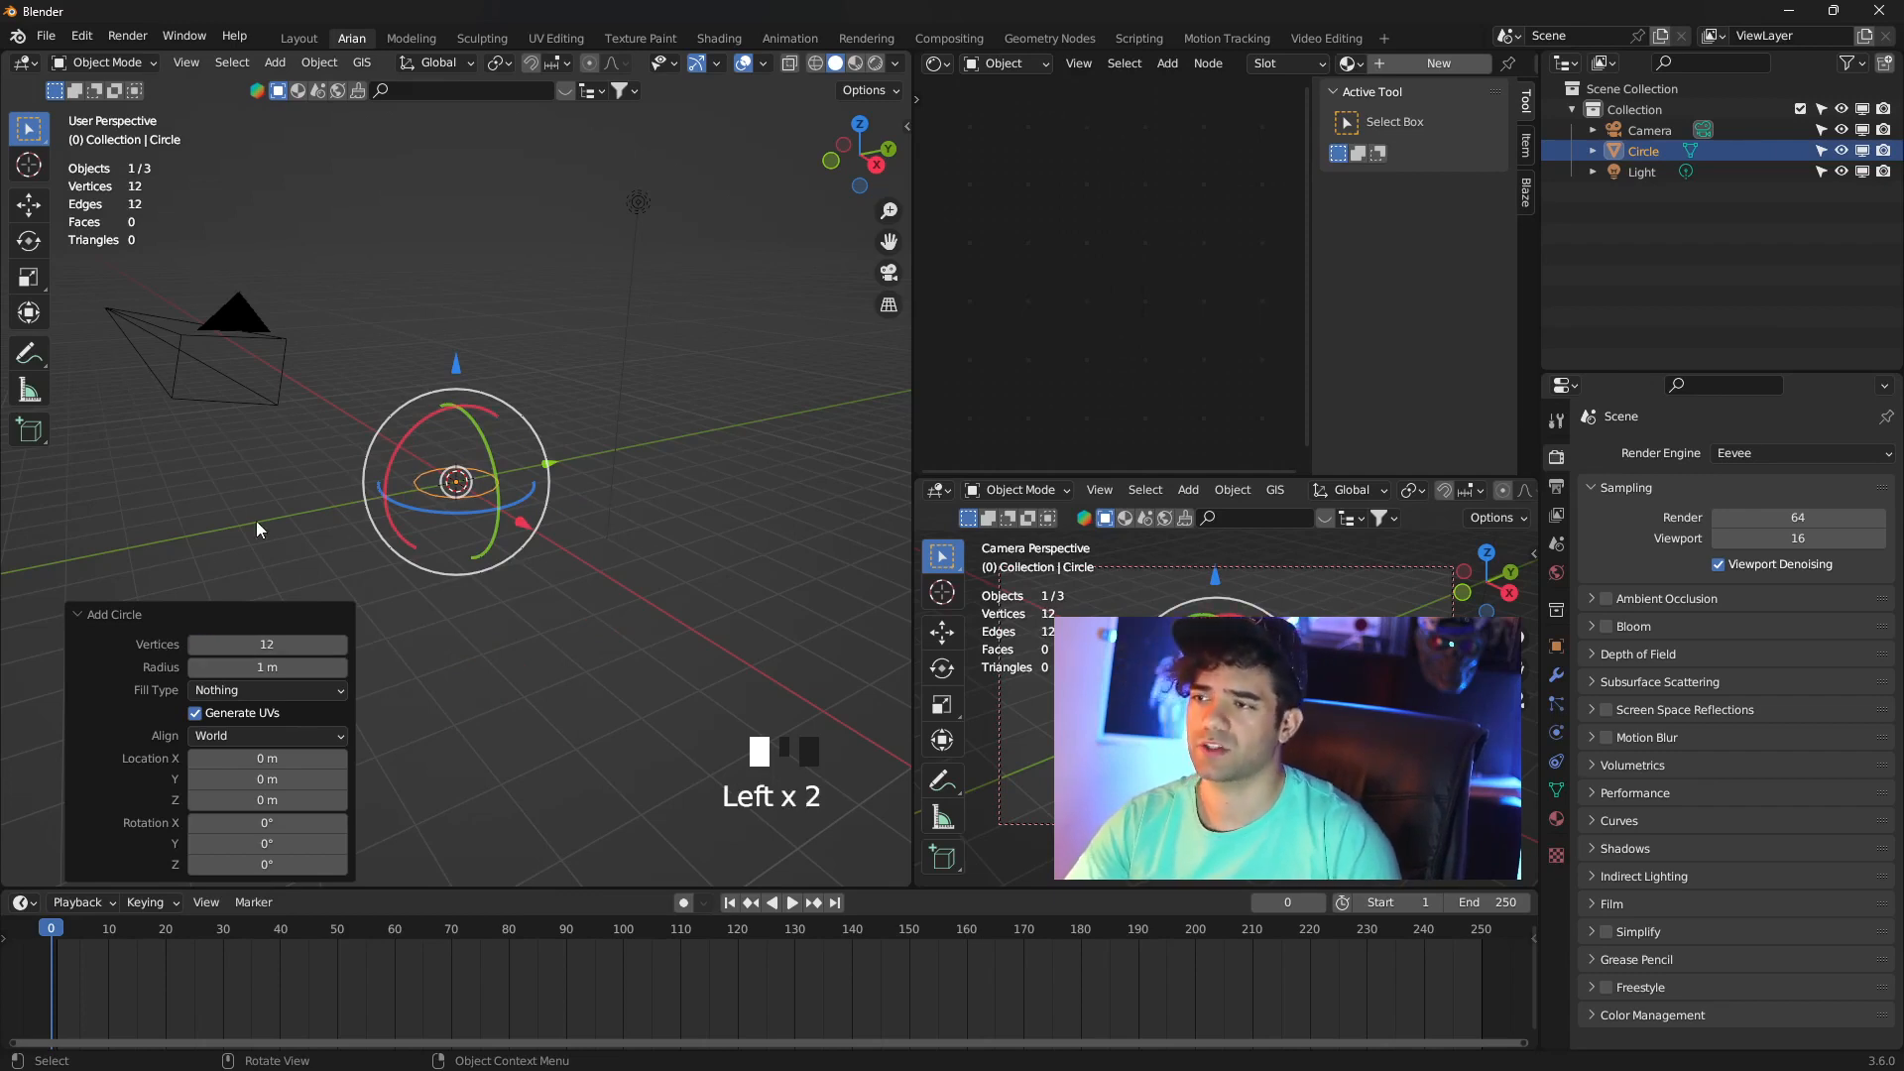
pyautogui.press('KP_1')
pyautogui.scroll(1, 343, 575)
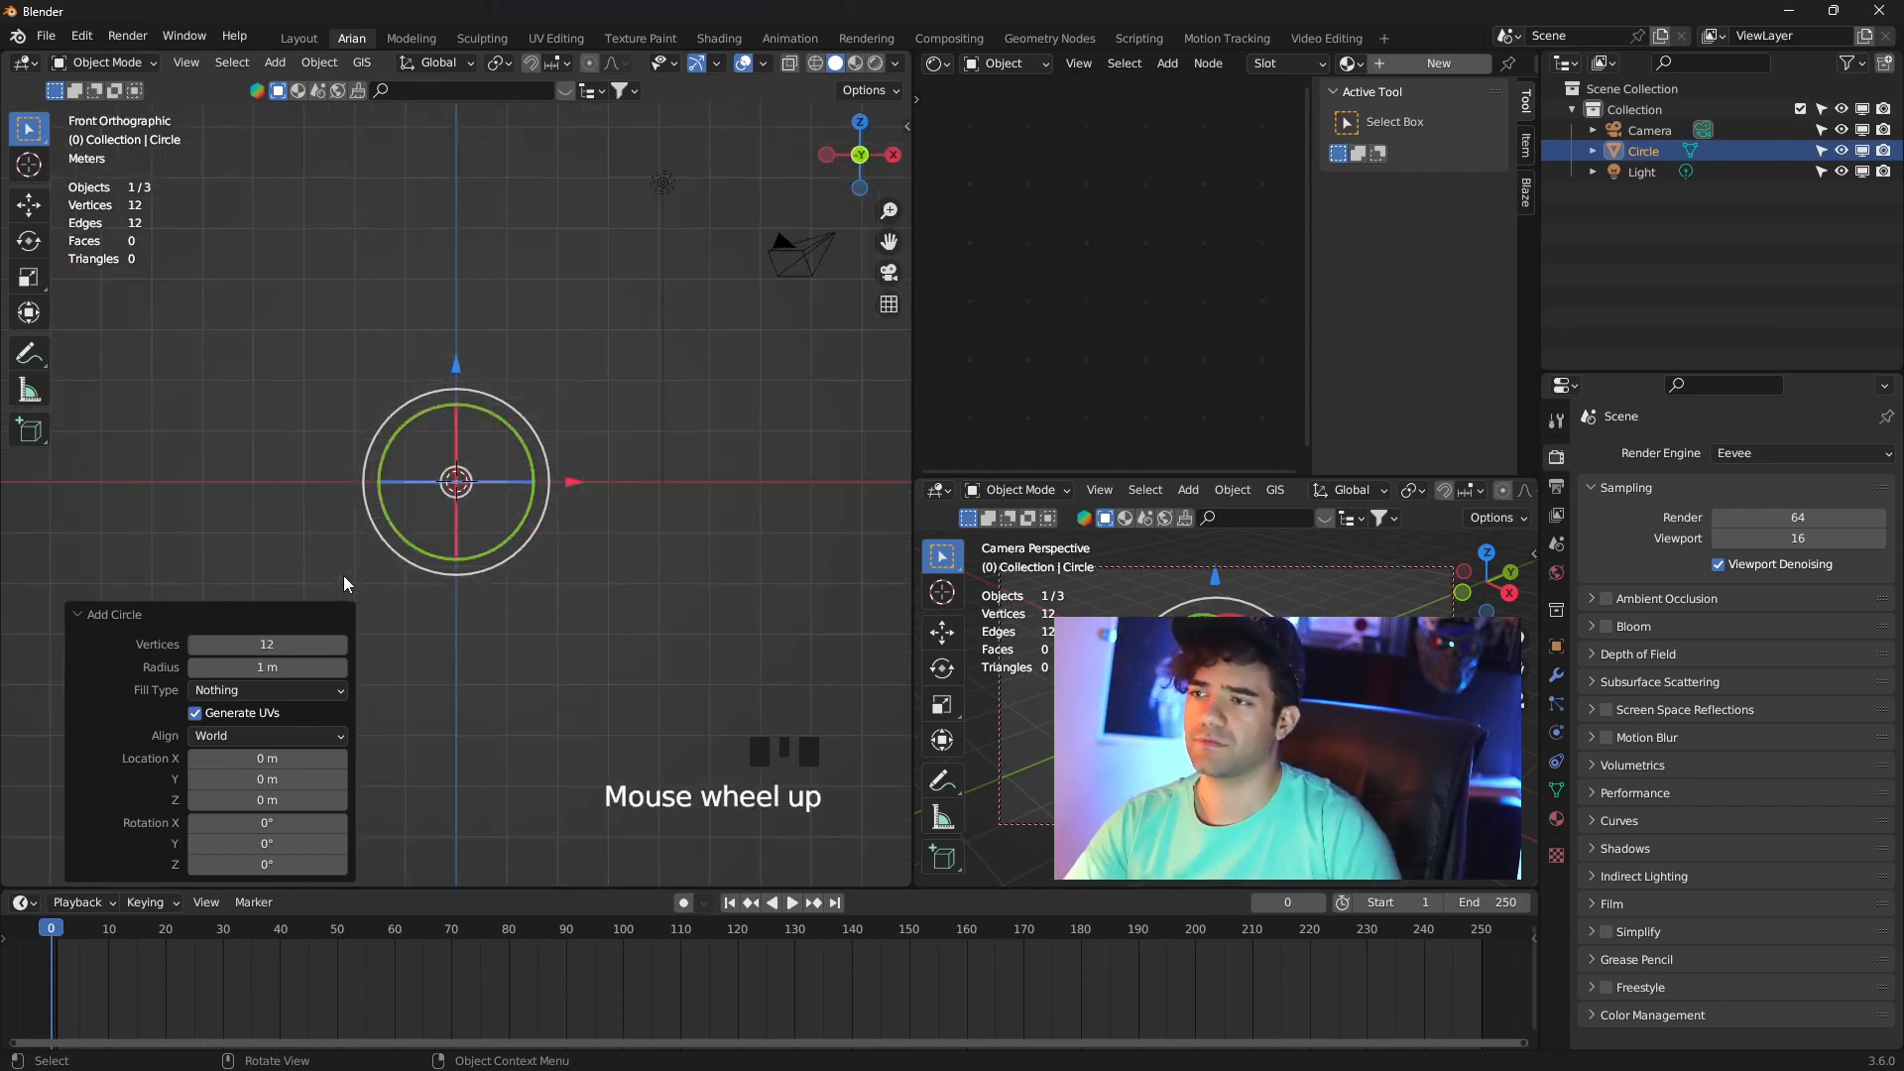
pyautogui.press('s')
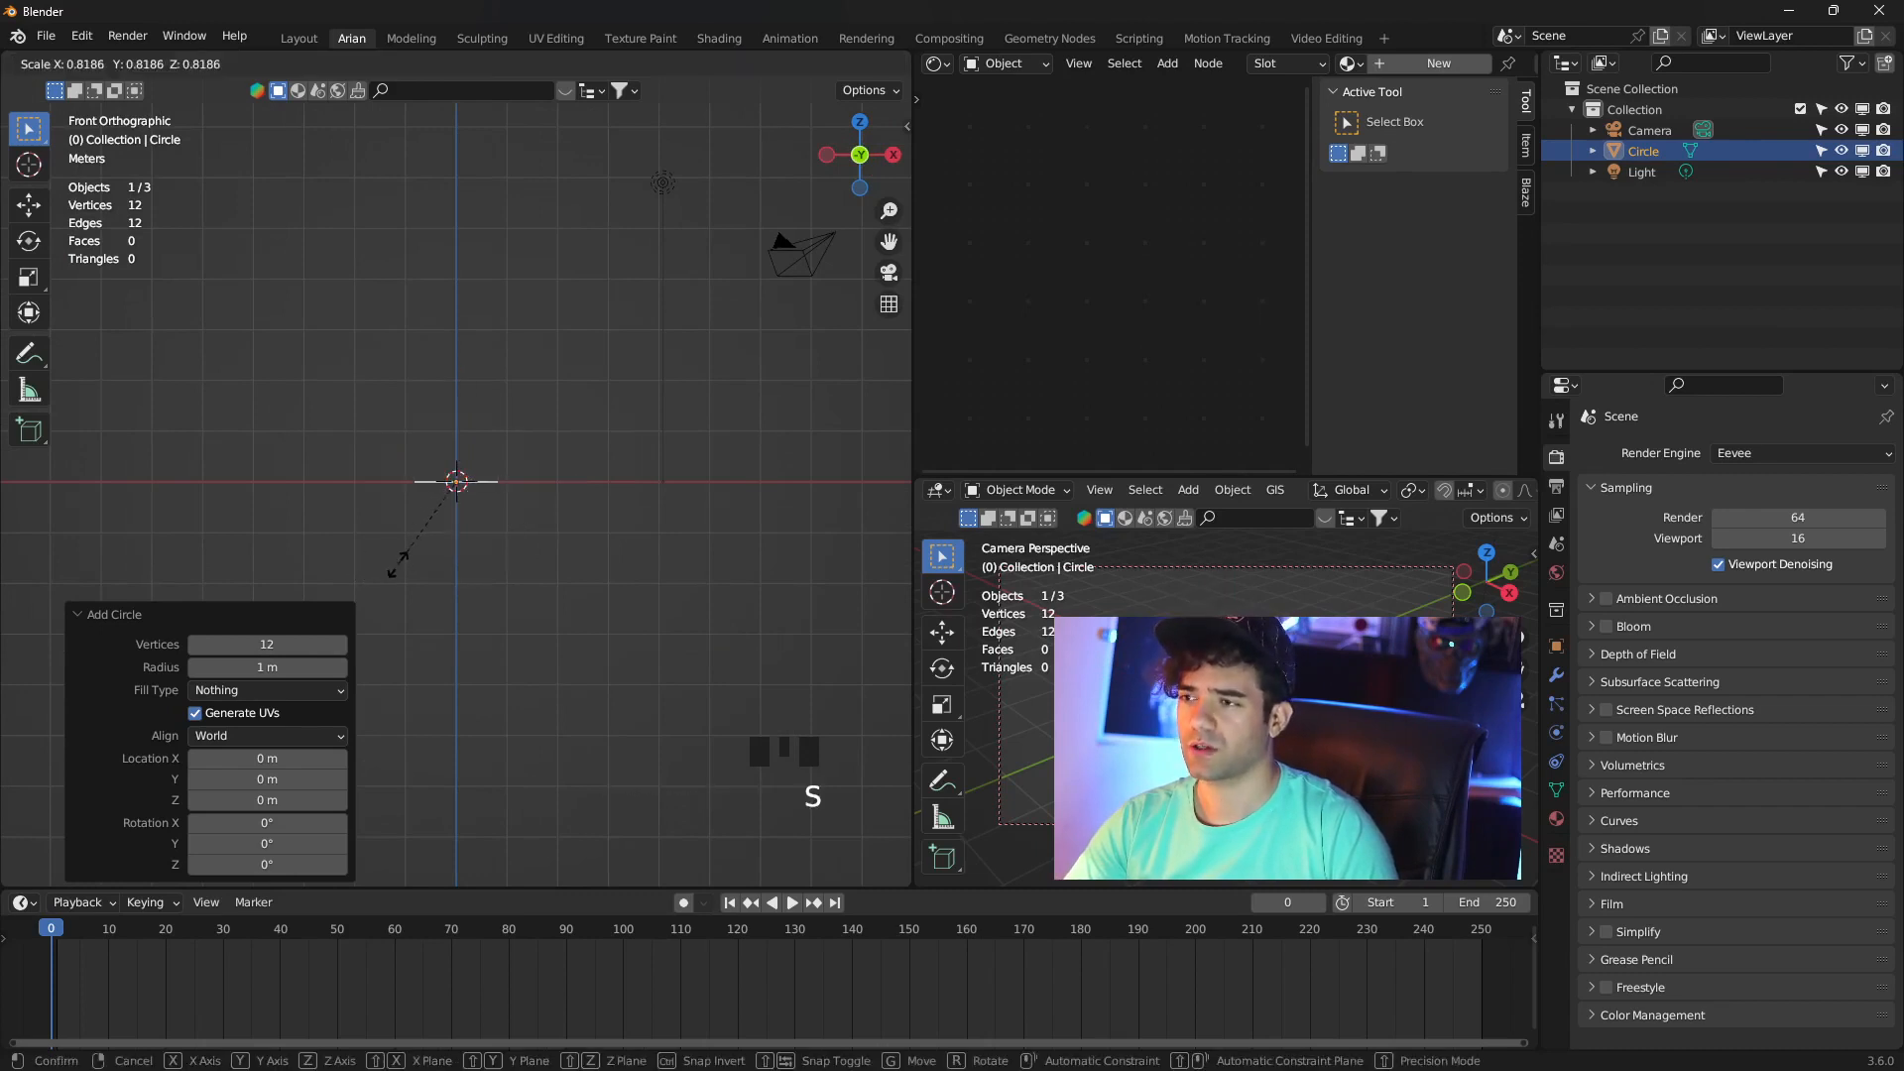
pyautogui.click(230, 562)
pyautogui.keyDown('shift'); pyautogui.moveTo(480, 658); pyautogui.dragTo(507, 808, button='middle'); pyautogui.keyUp('shift')
# In Edit Mode, extrude the circle up about 4.4 m and scale the new ring to about 0.64 for the stem base
pyautogui.press('Tab')
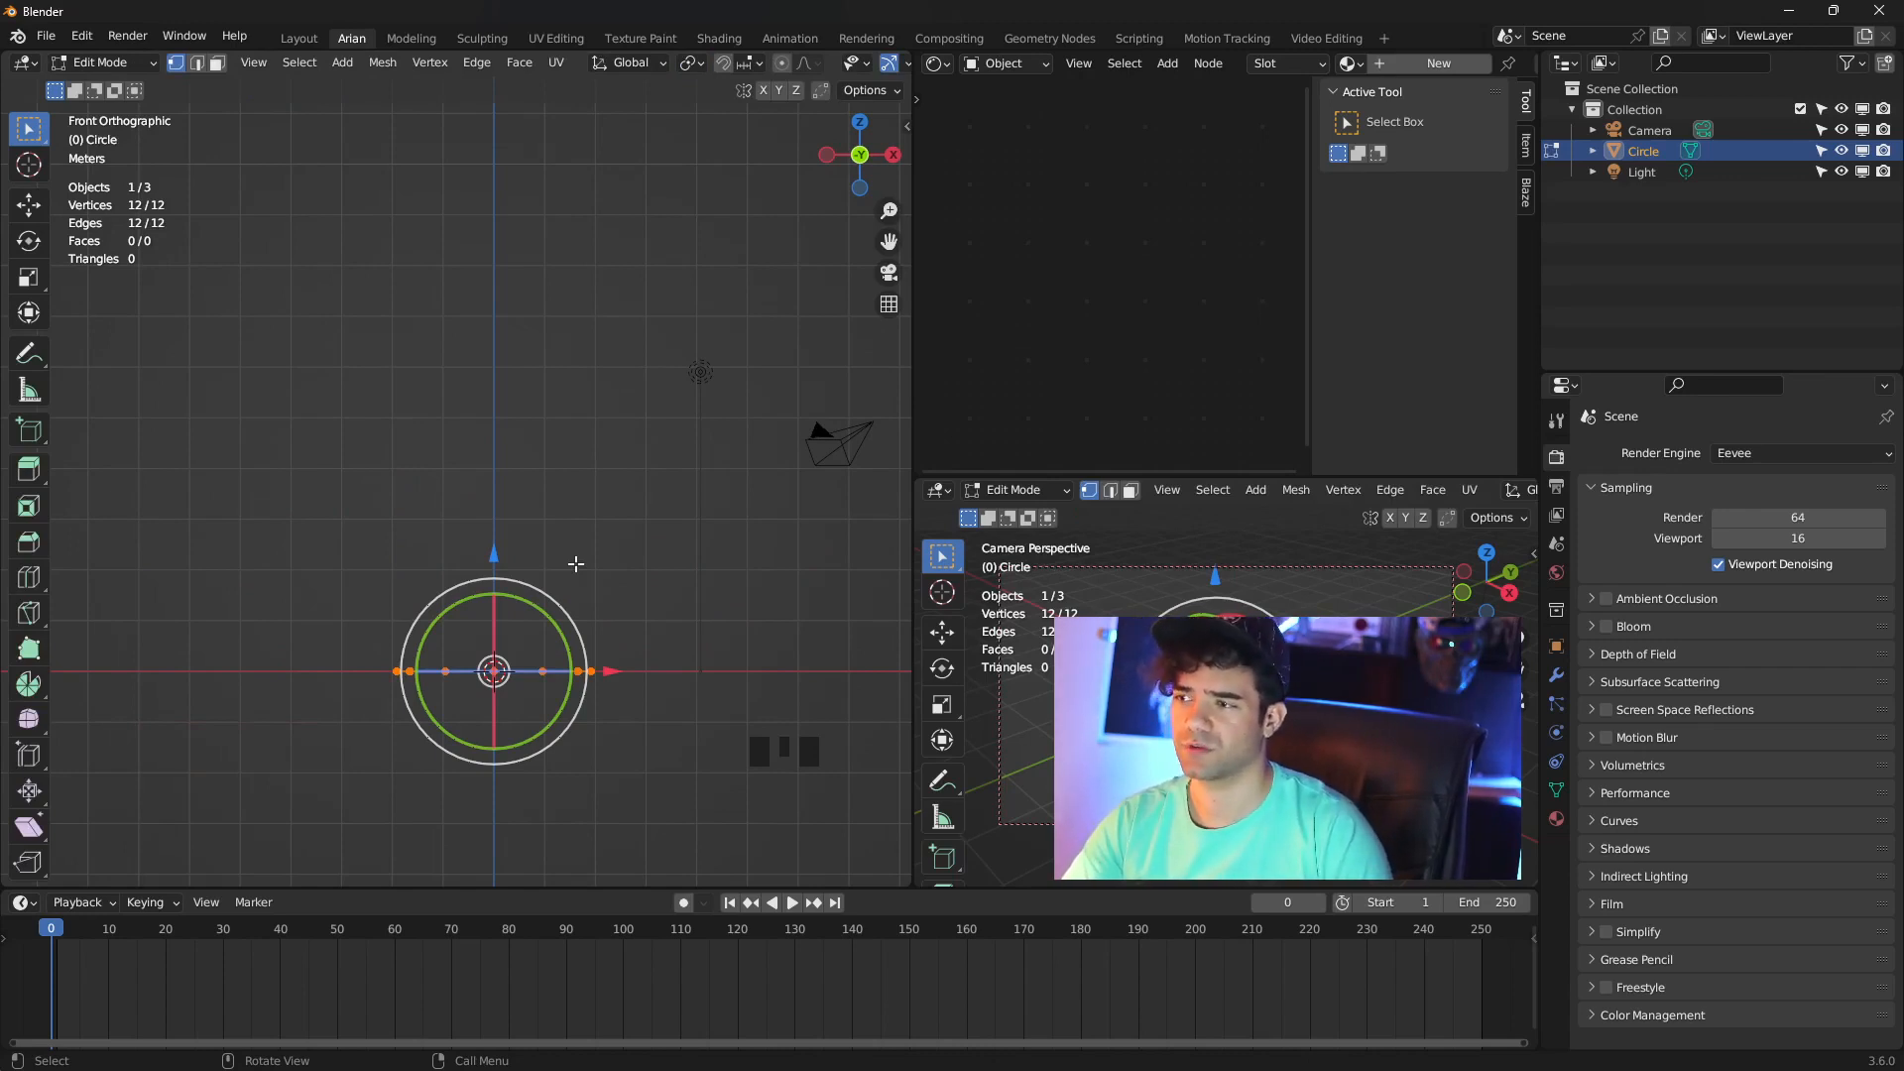
pyautogui.press('e')
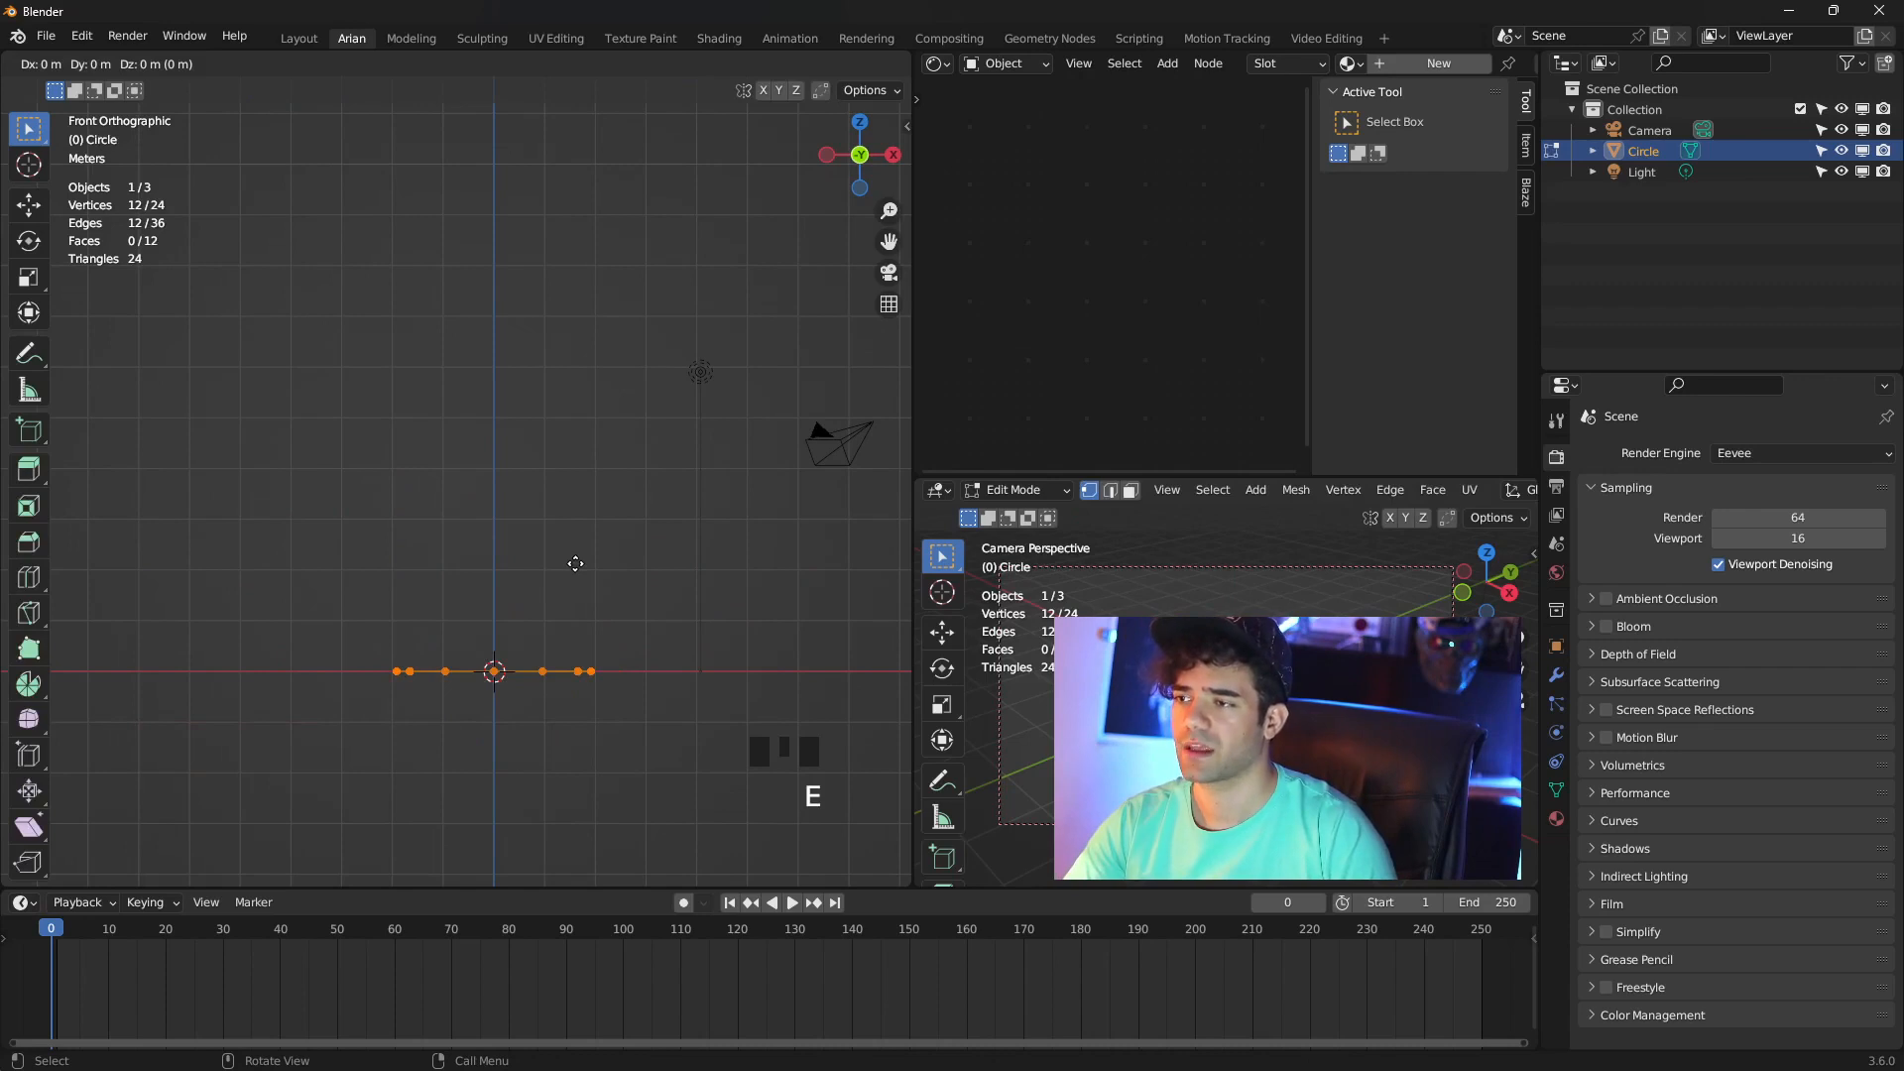
pyautogui.press('z')
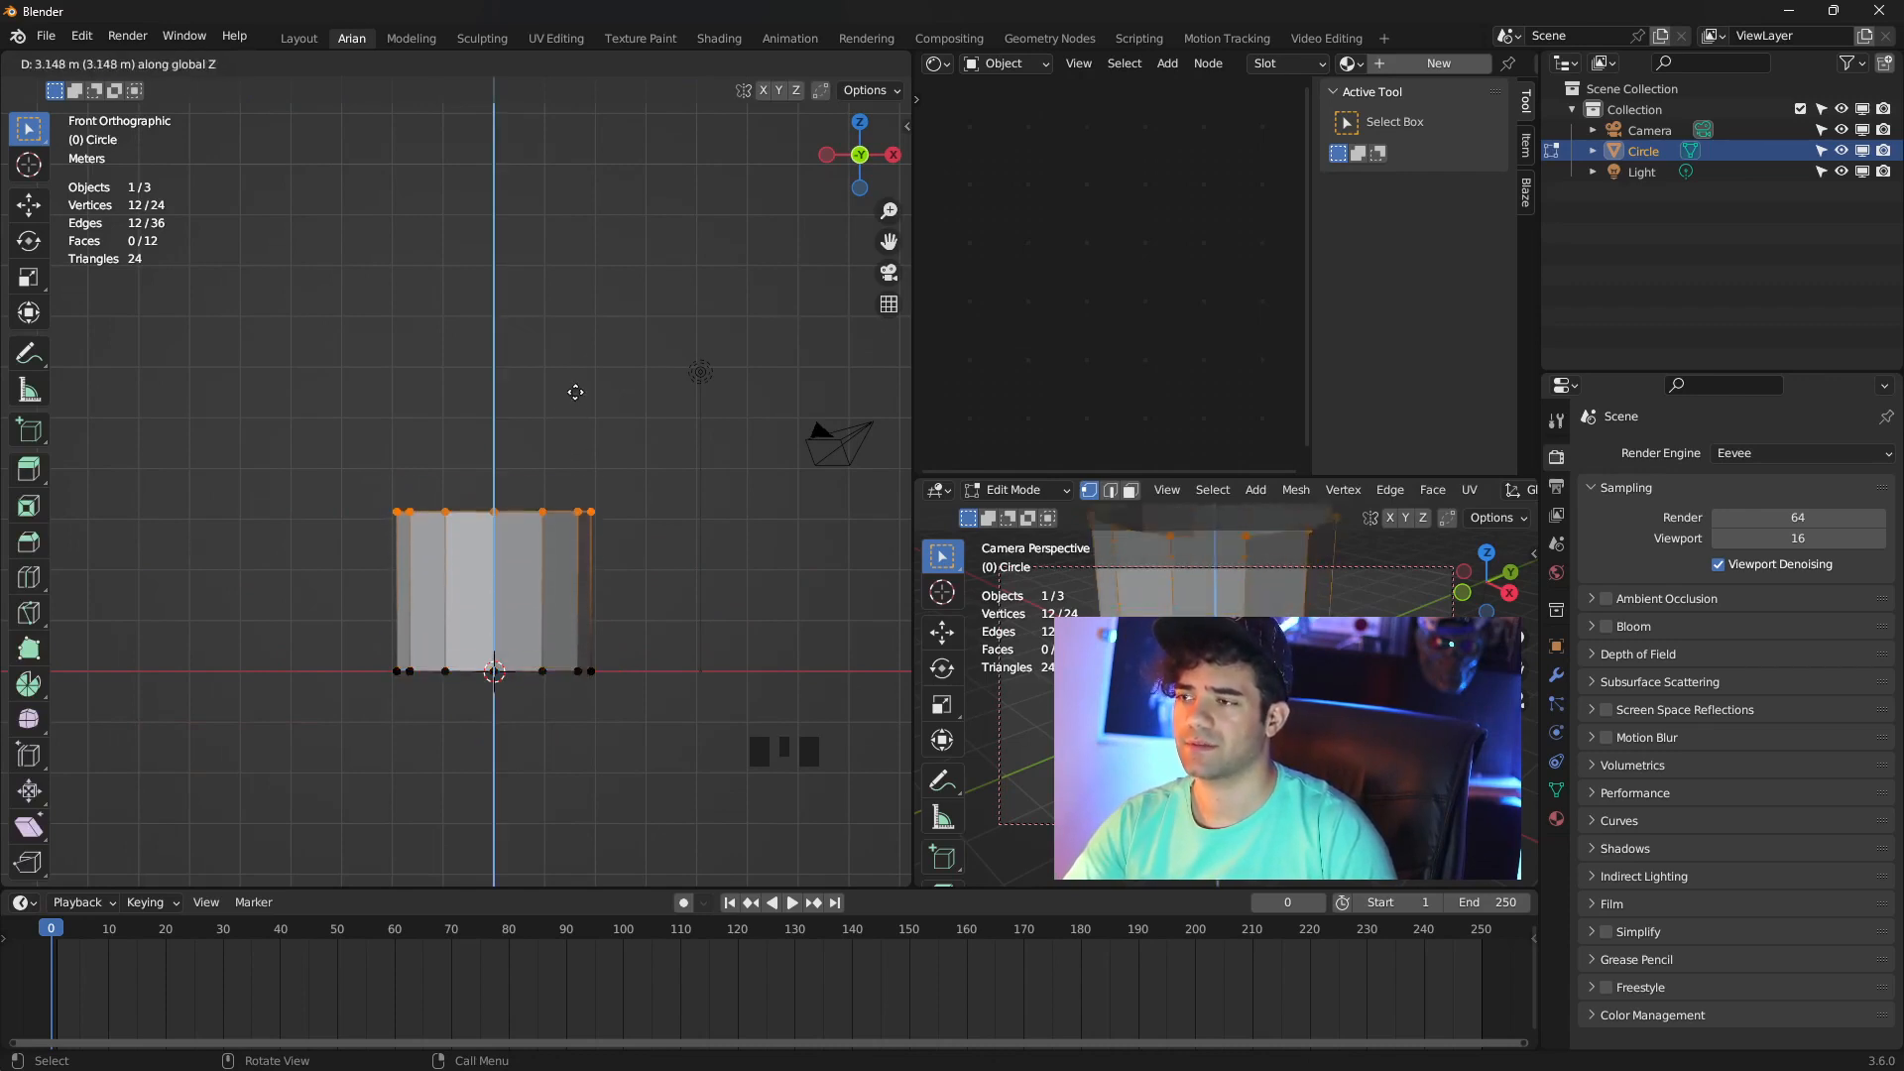
pyautogui.click(574, 342)
pyautogui.press('s')
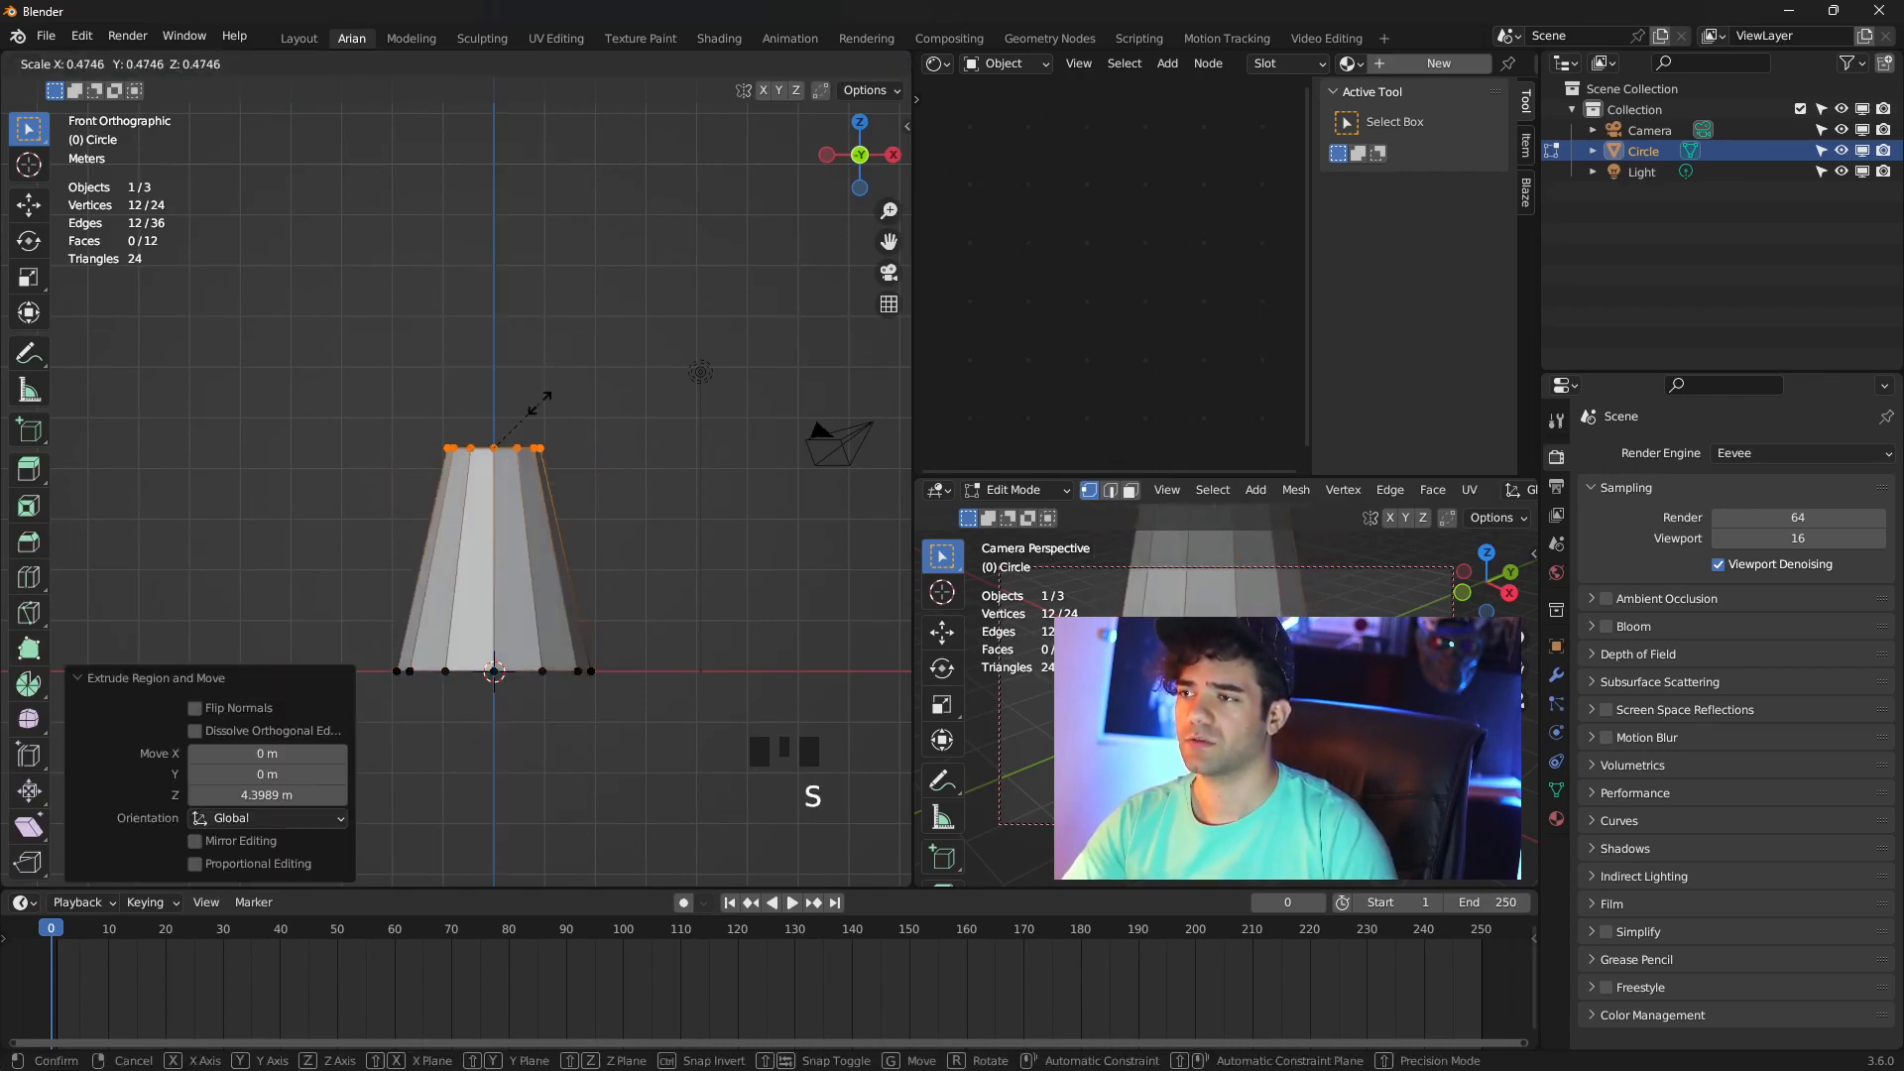
pyautogui.click(557, 390)
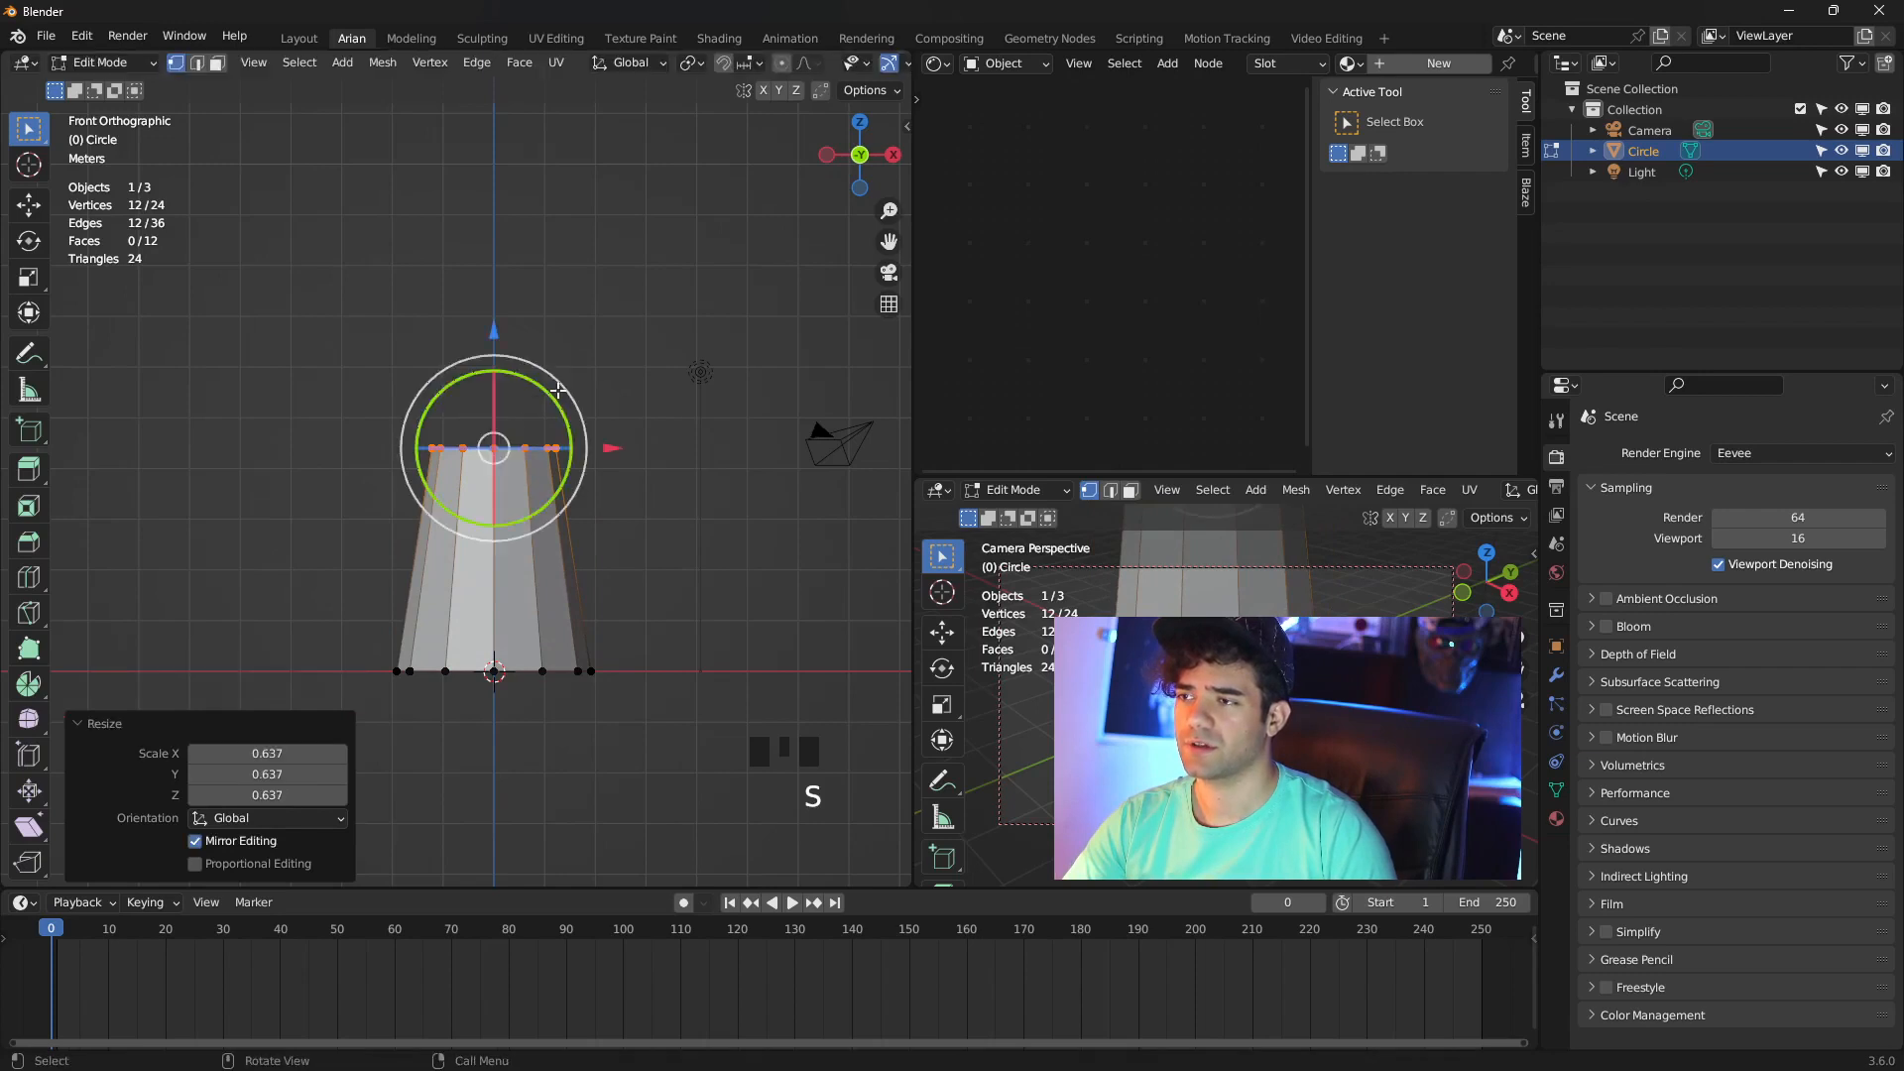
# Extrude the stem's top ring up about 3.4 m and scale it to about 0.72
pyautogui.press('e')
pyautogui.press('z')
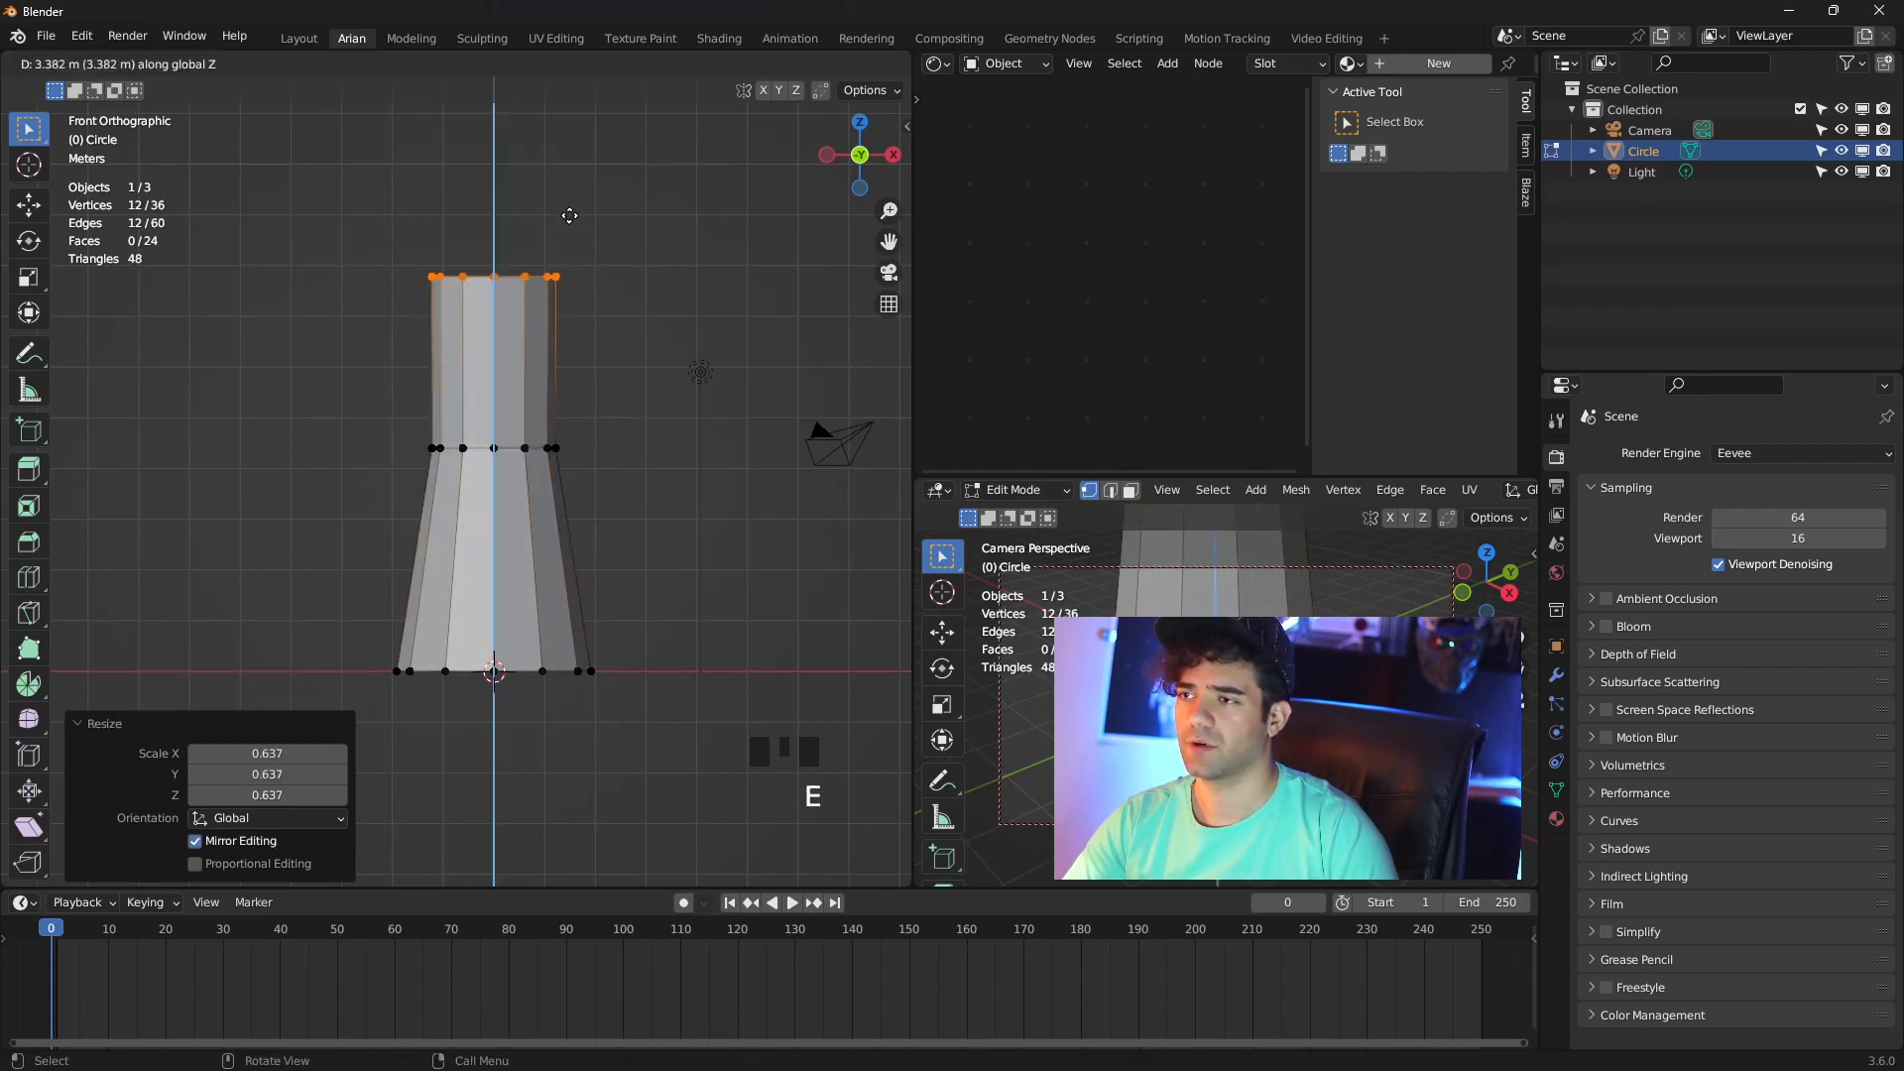
pyautogui.click(565, 213)
pyautogui.press('s')
pyautogui.click(561, 251)
# Continue the stem by extruding the top ring up about 3.07 m and scaling it to about 0.76
pyautogui.keyDown('shift'); pyautogui.moveTo(628, 284); pyautogui.dragTo(635, 520, button='middle'); pyautogui.keyUp('shift')
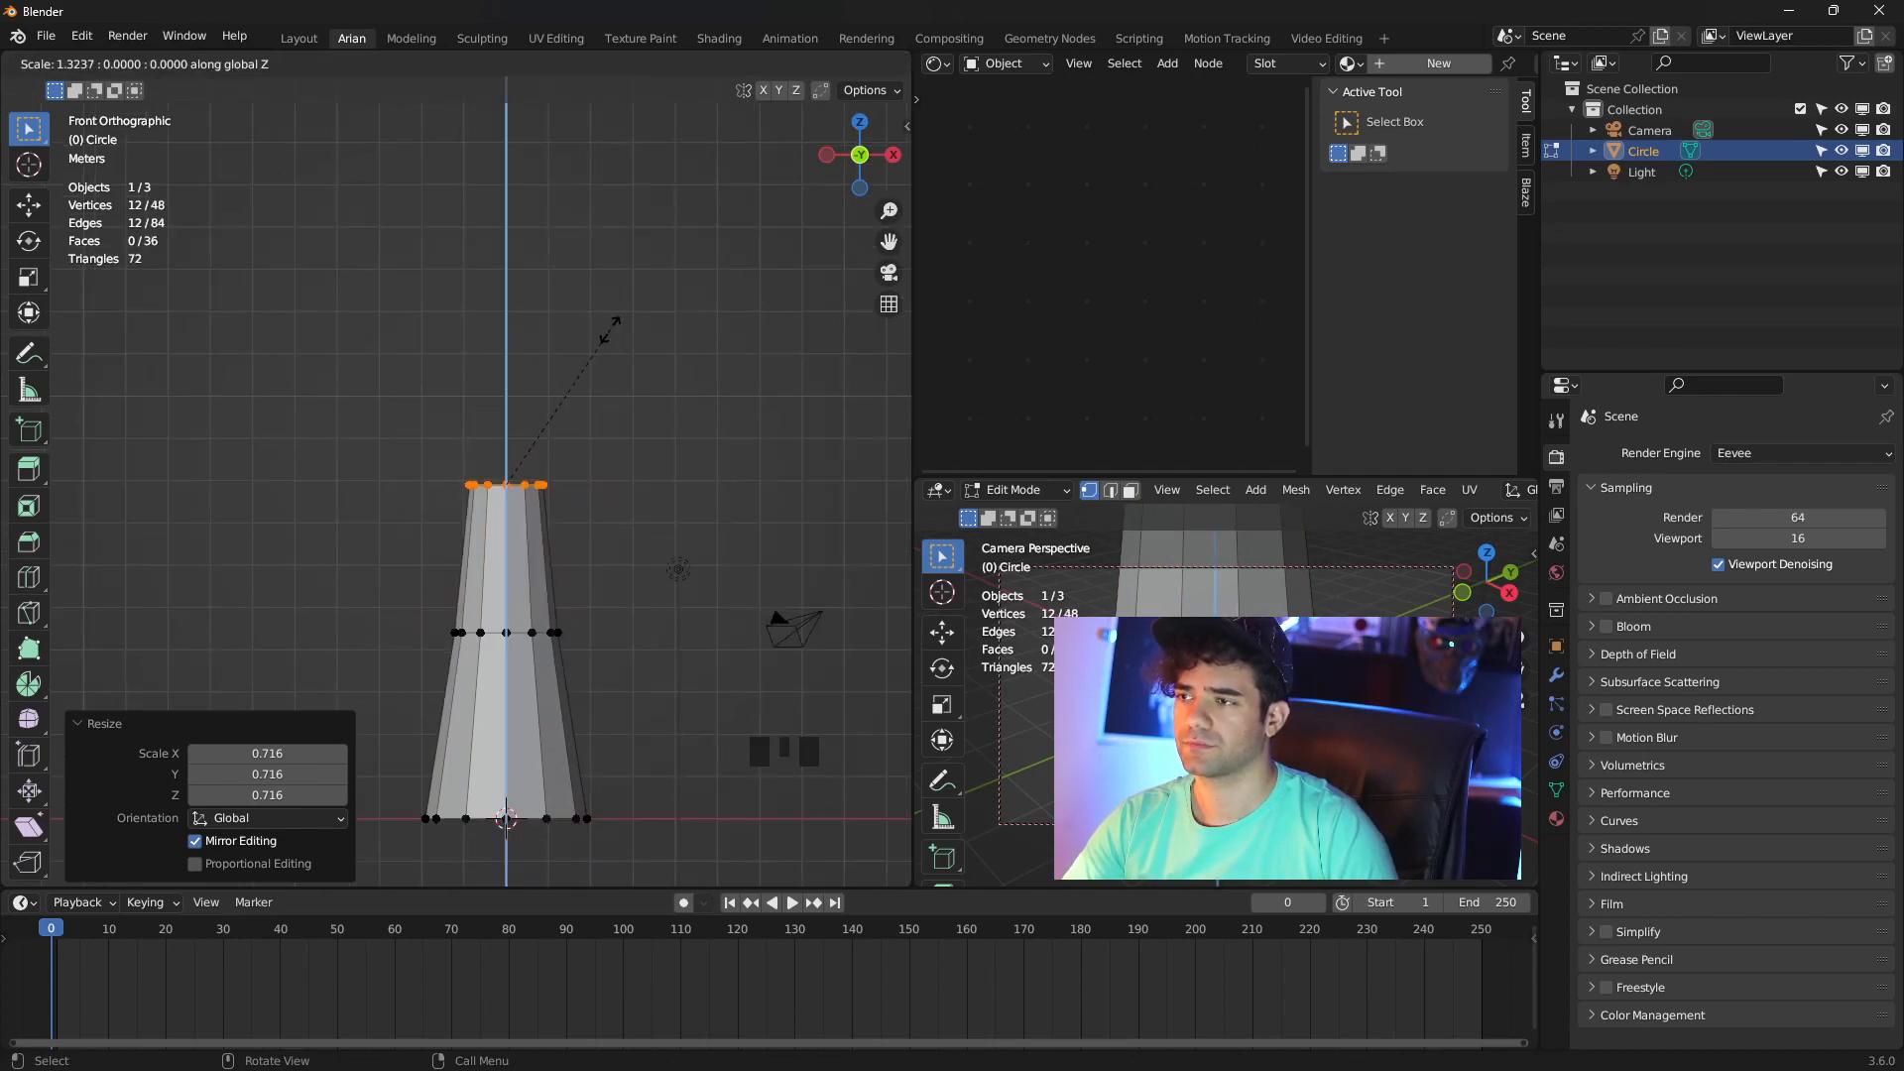
pyautogui.press('g')
pyautogui.press('z')
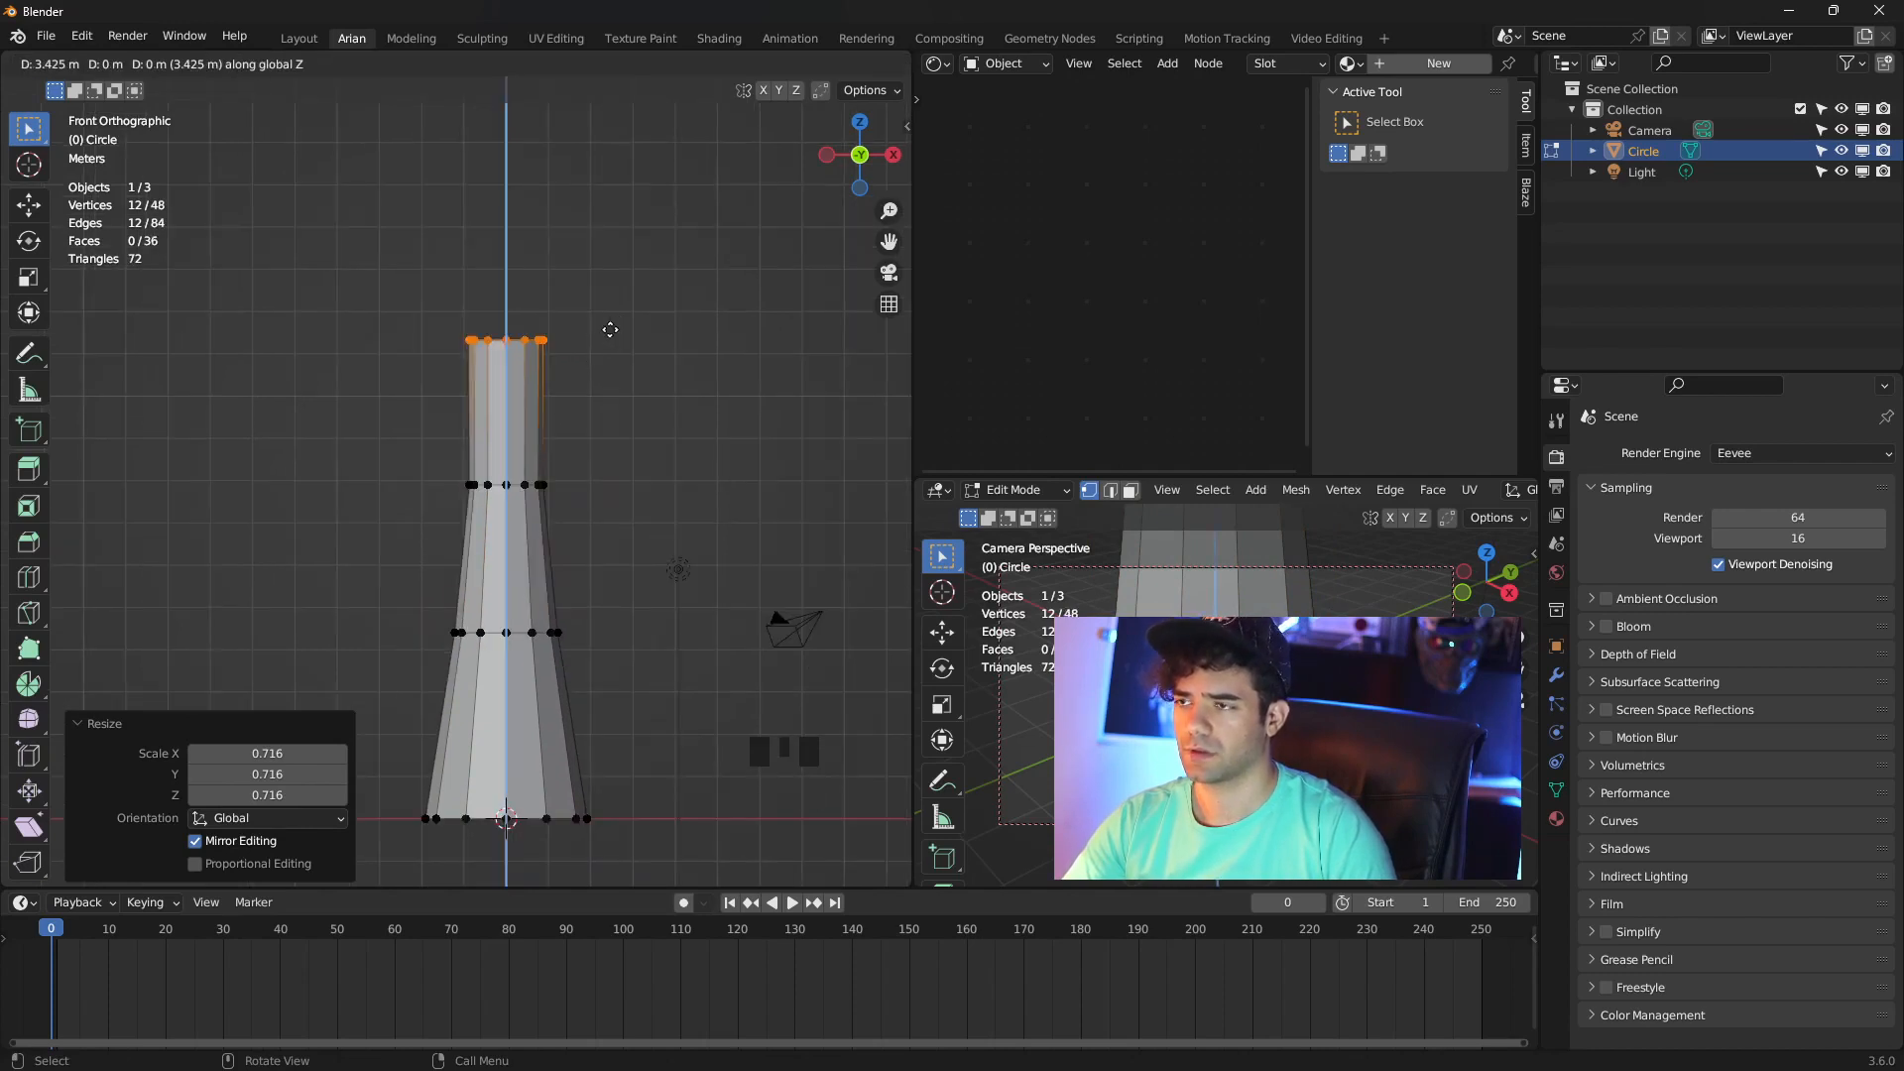
pyautogui.click(607, 344)
pyautogui.press('s')
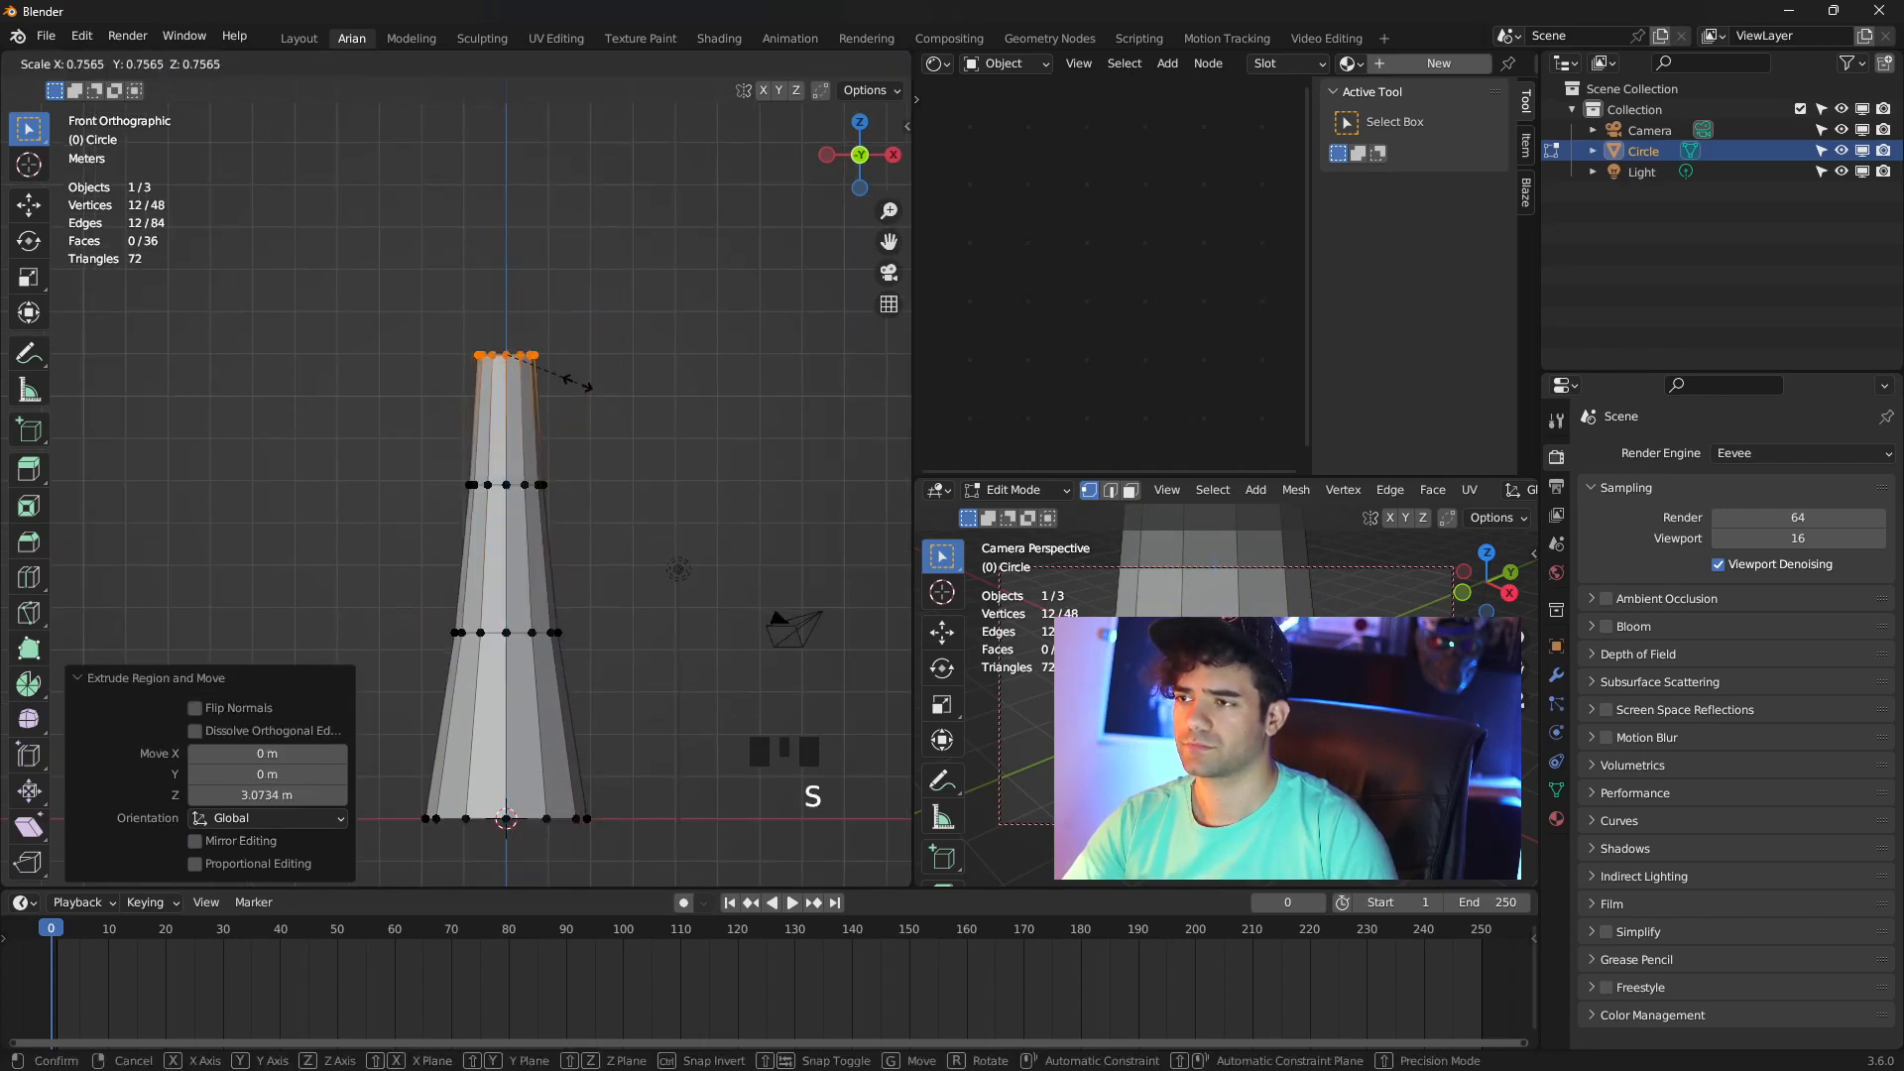
pyautogui.click(588, 385)
# Extrude the stem's top ring upward twice, about 2 m each, widening each new ring to about 1.62
pyautogui.press('e')
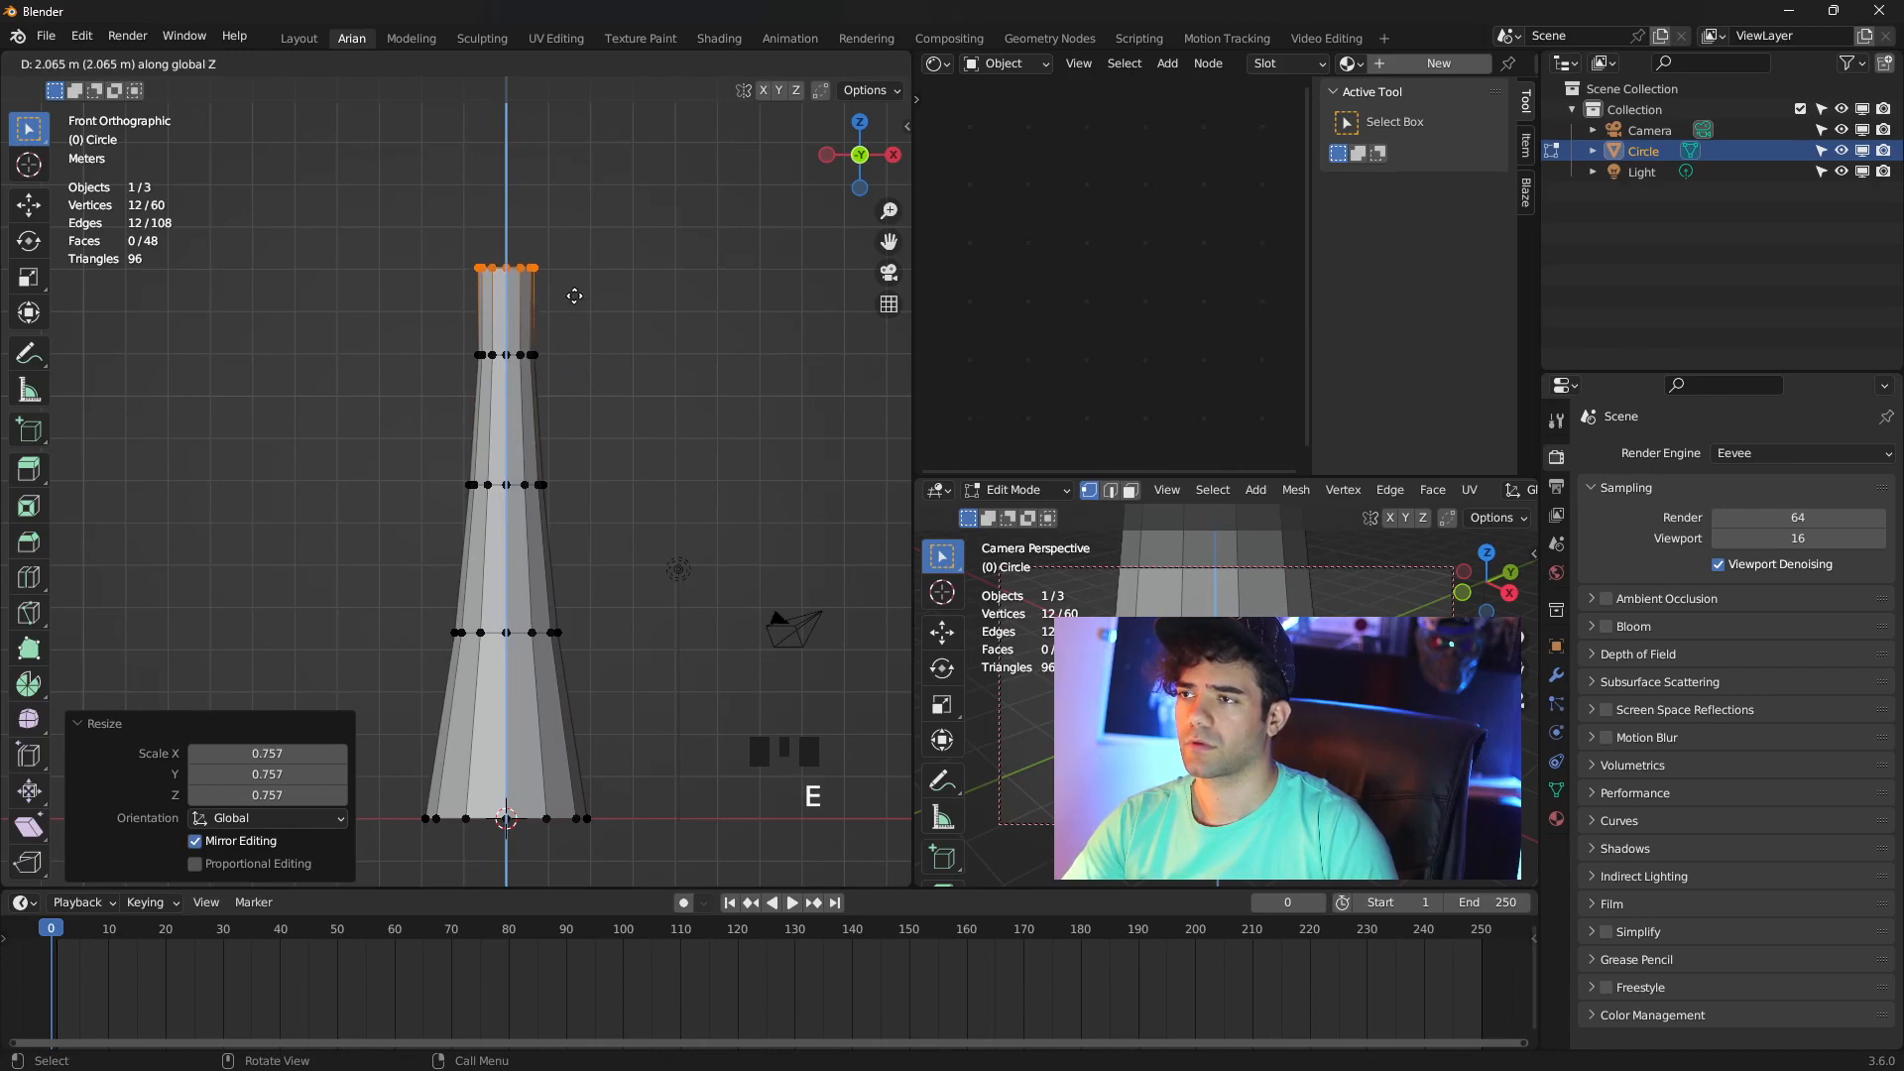
pyautogui.click(575, 289)
pyautogui.press('s')
pyautogui.click(626, 260)
pyautogui.keyDown('shift'); pyautogui.moveTo(655, 347); pyautogui.dragTo(670, 433, button='middle'); pyautogui.keyUp('shift')
pyautogui.press('e')
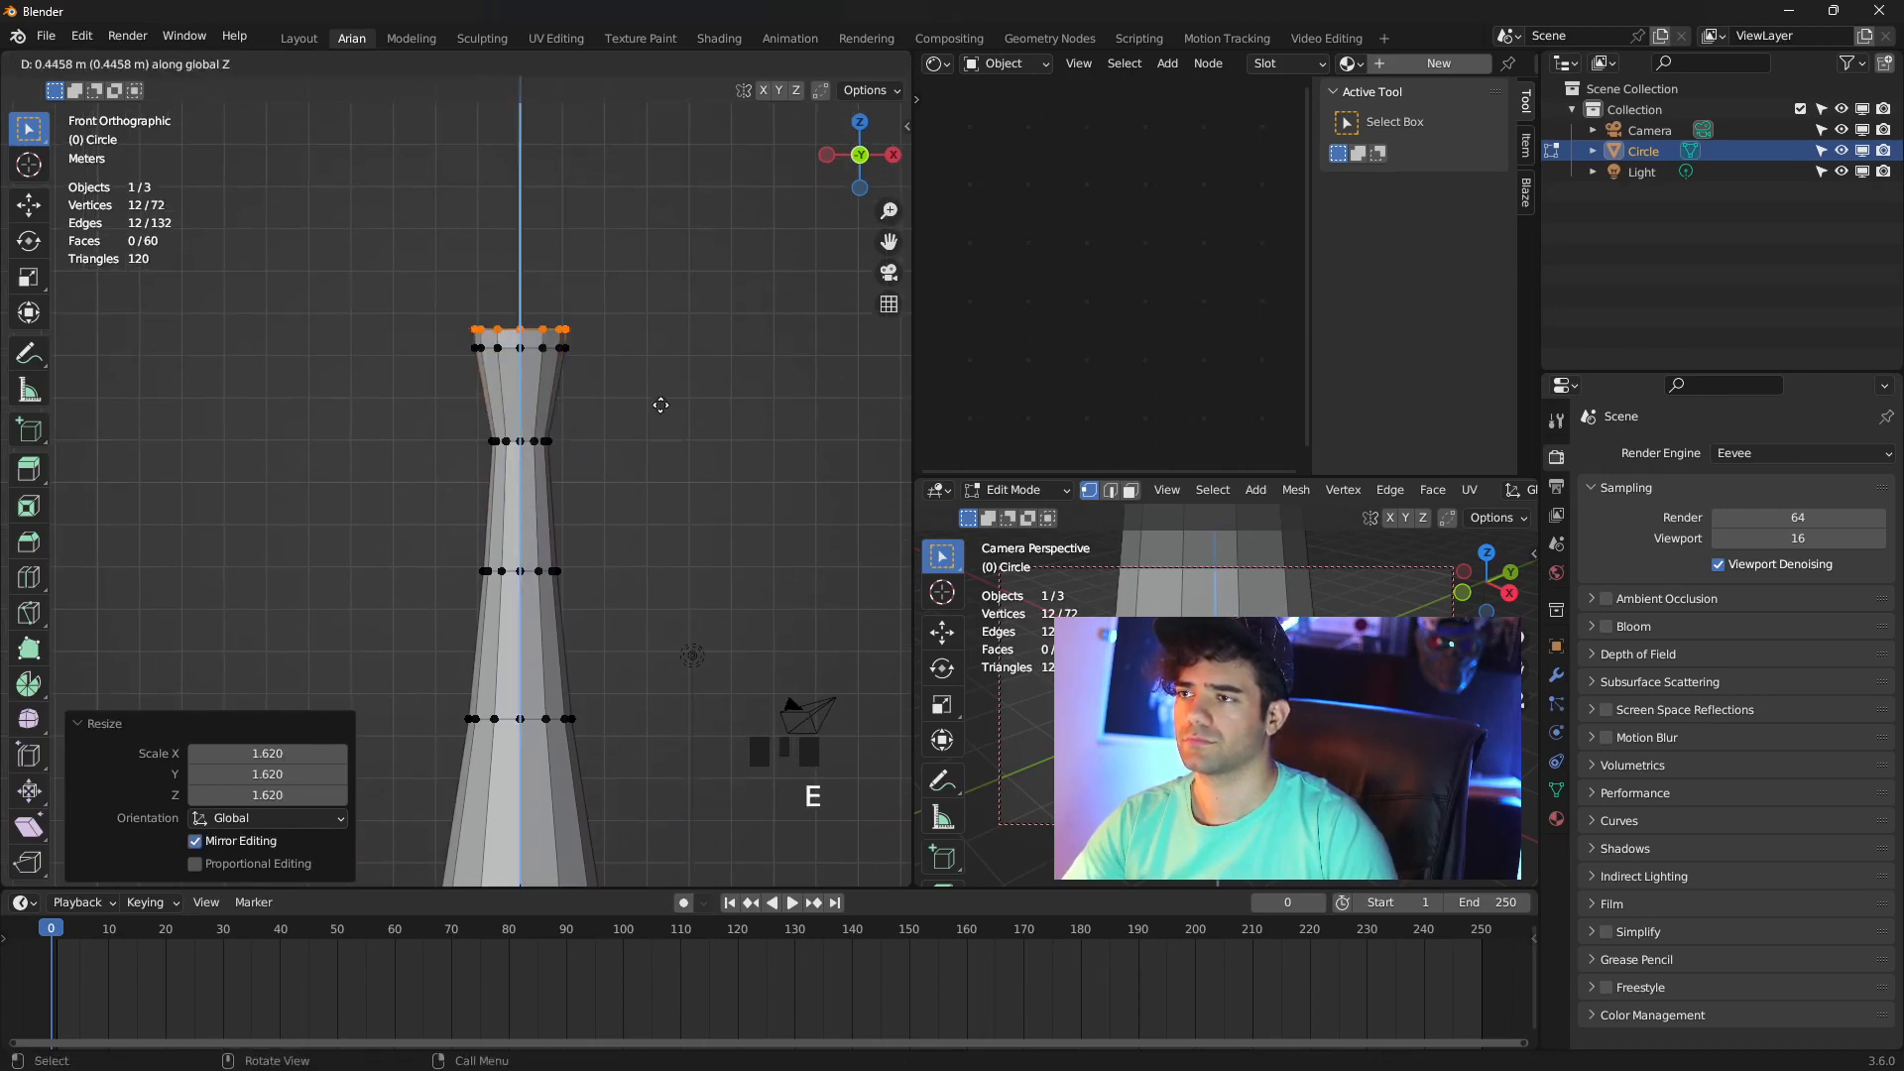
pyautogui.click(654, 347)
pyautogui.press('s')
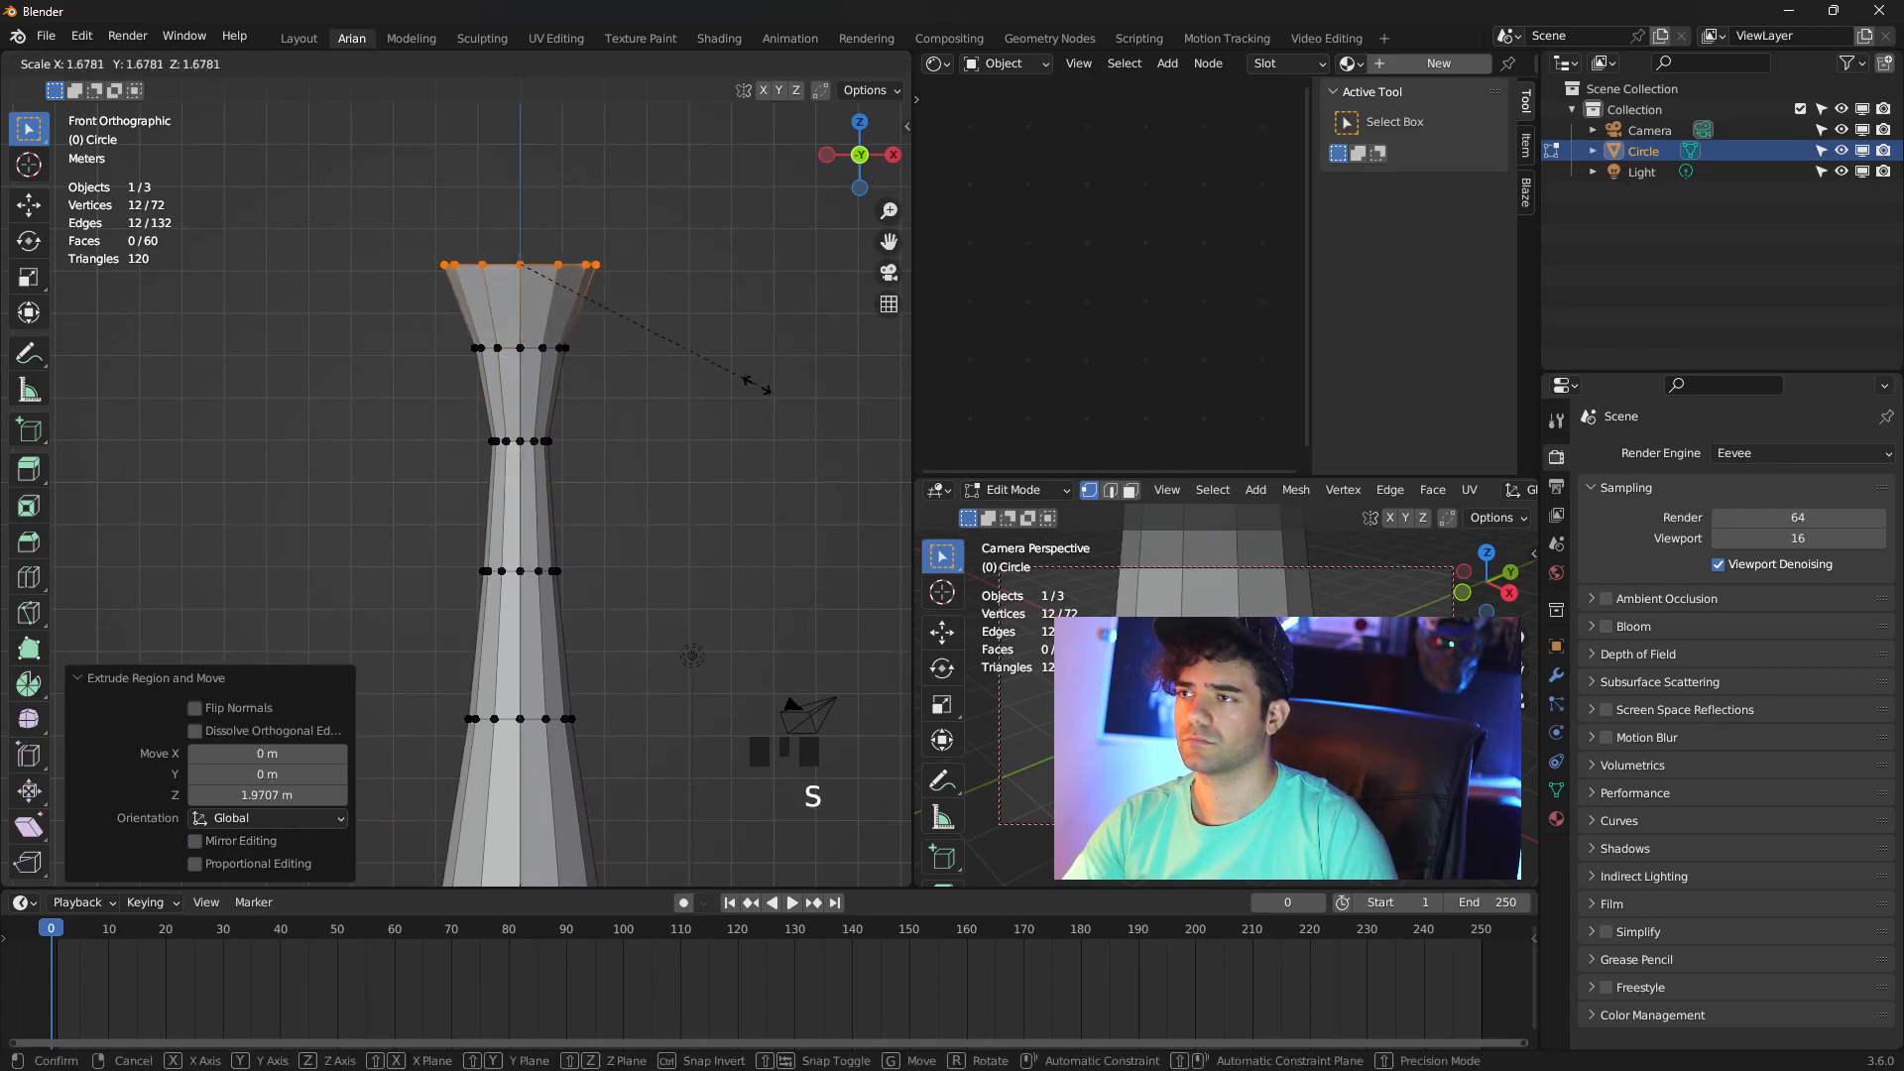
pyautogui.click(736, 401)
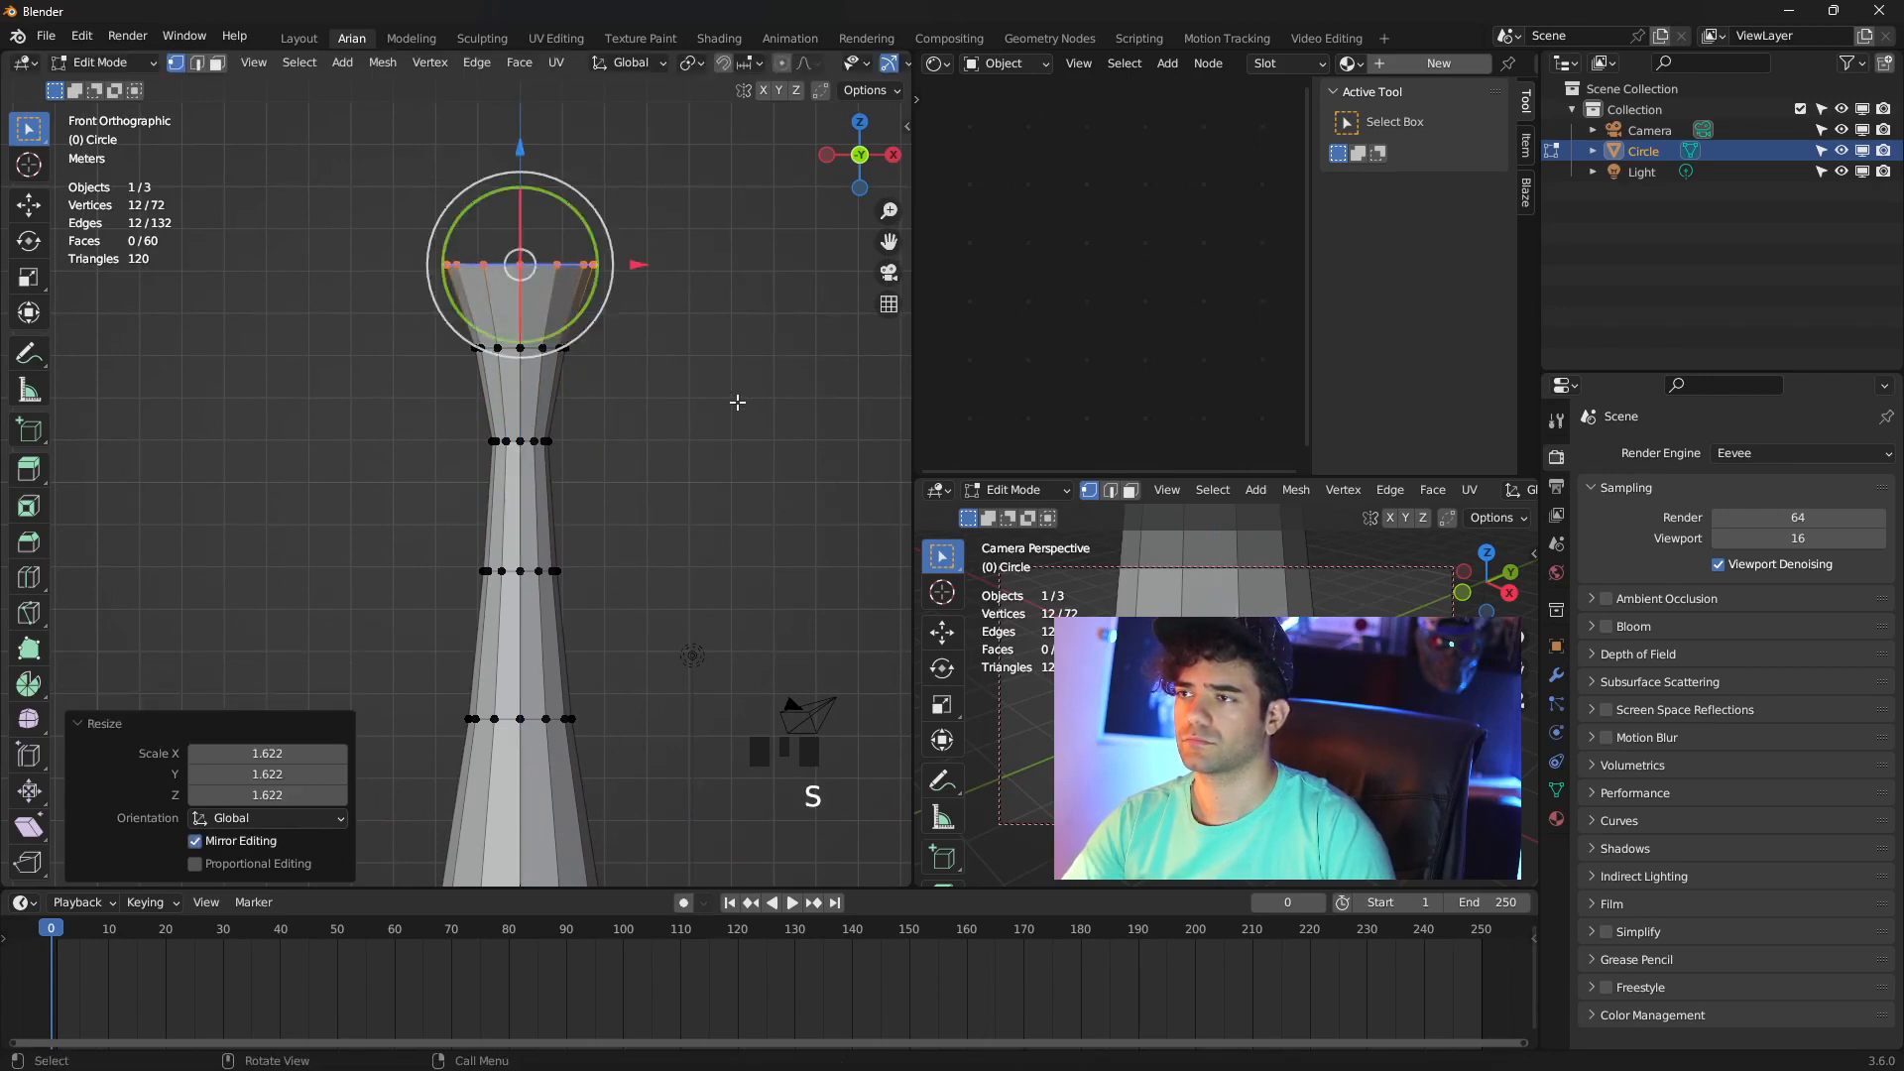
# Extrude the top ring up about 2.3 m in total and scale it to about 5.03 to form the cap's underside
pyautogui.press('e')
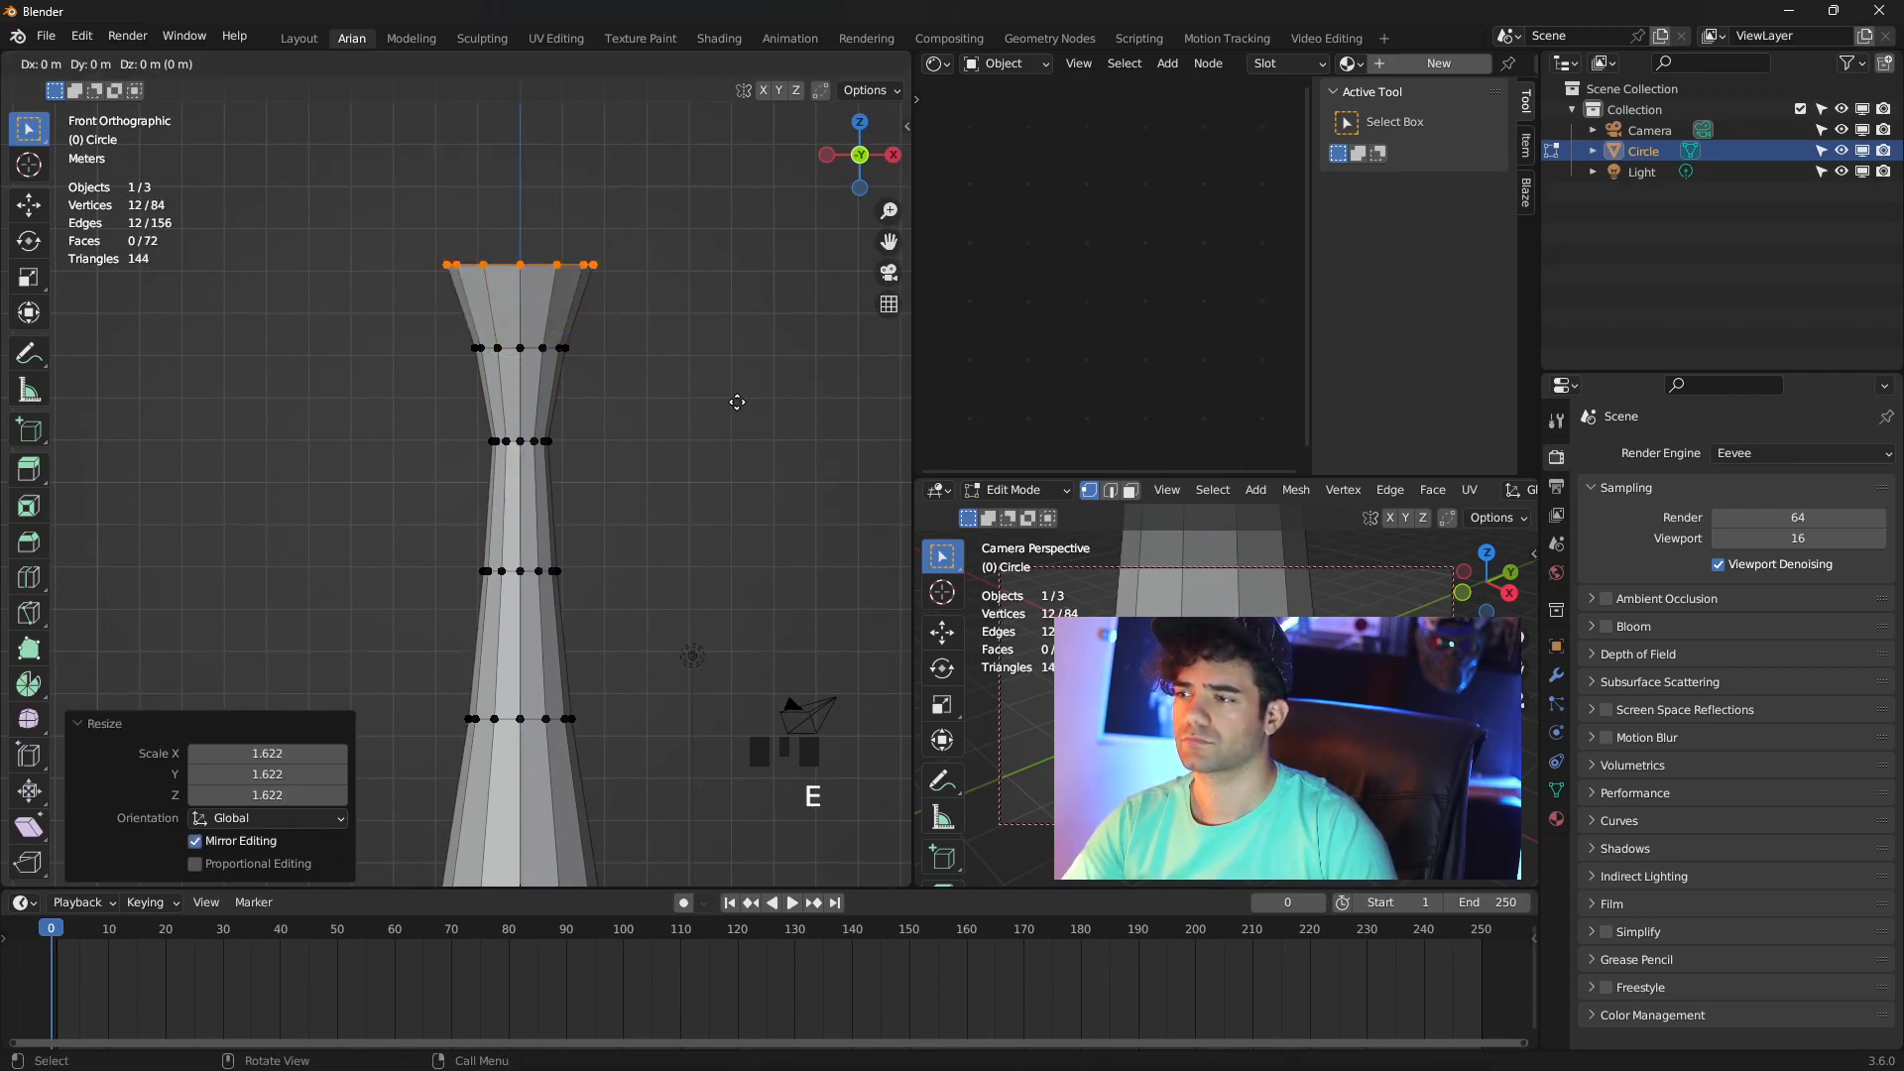
pyautogui.click(724, 330)
pyautogui.scroll(-2, 723, 327)
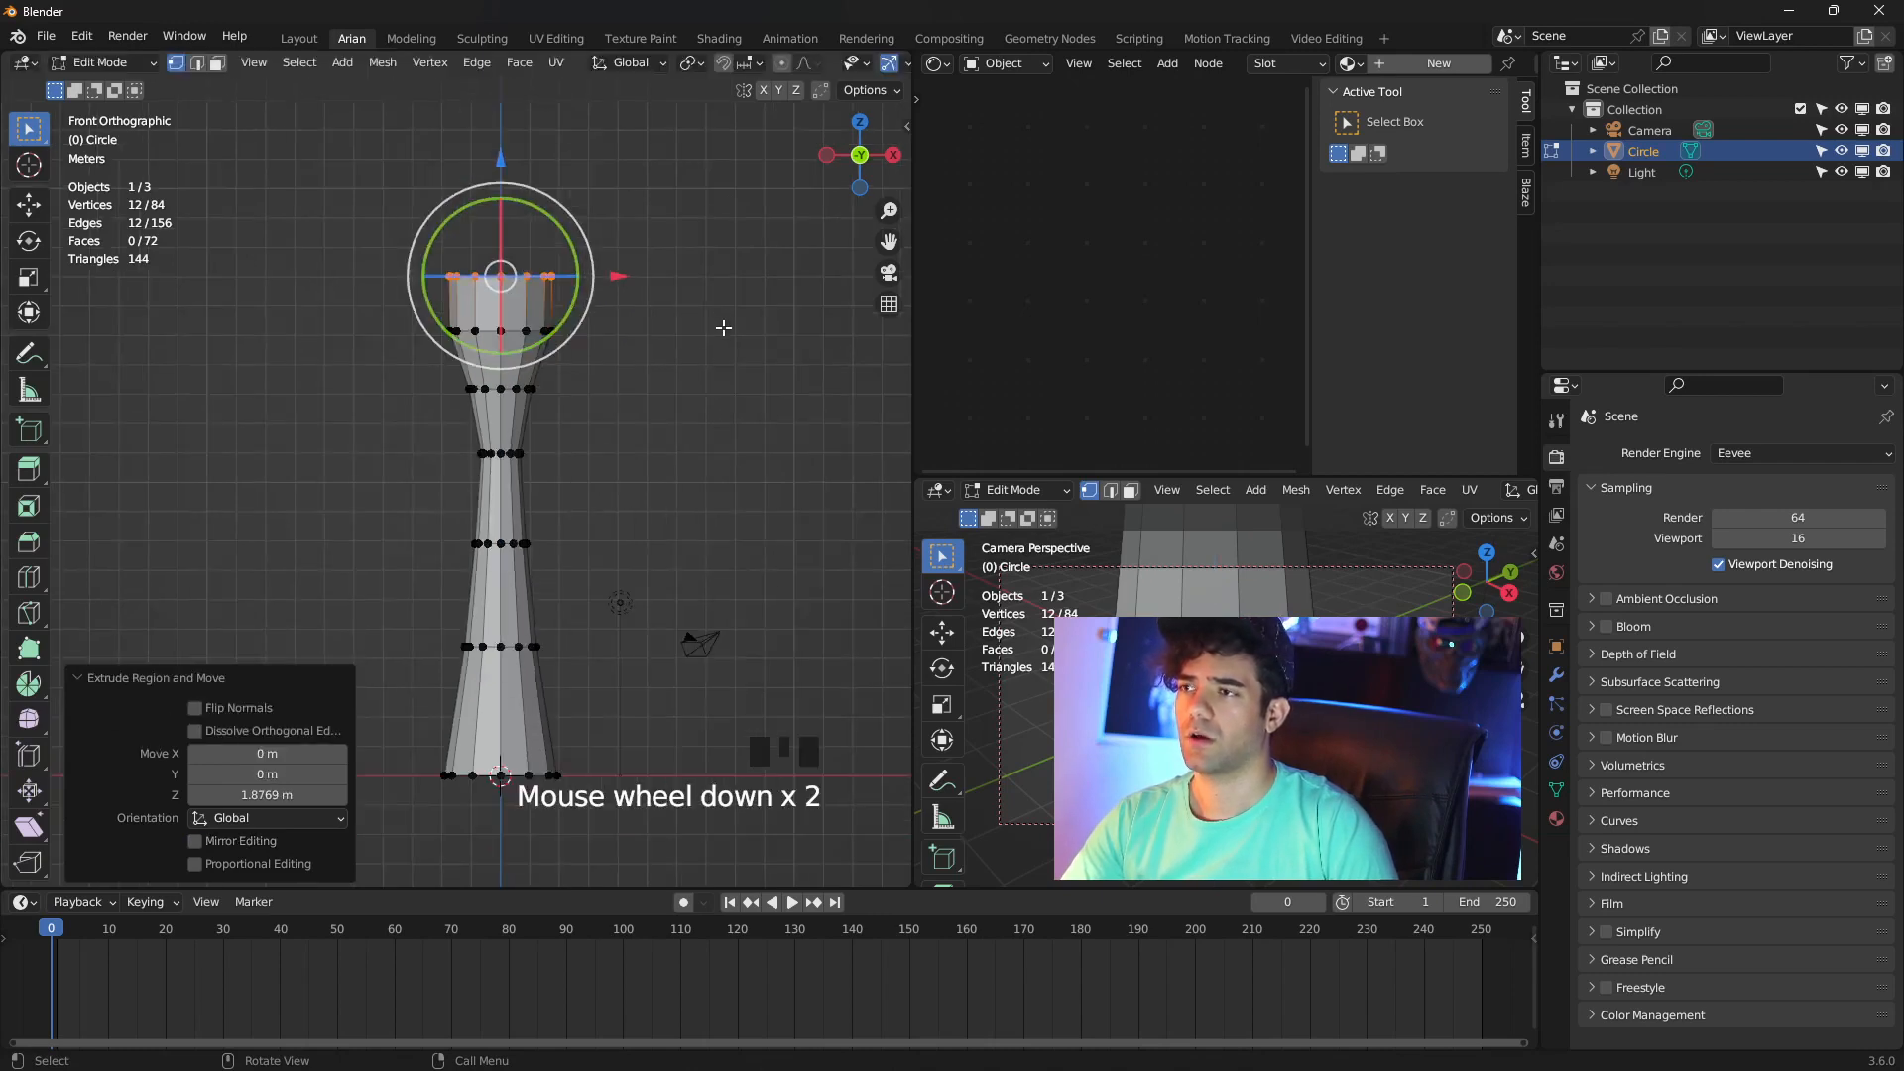
pyautogui.press('g')
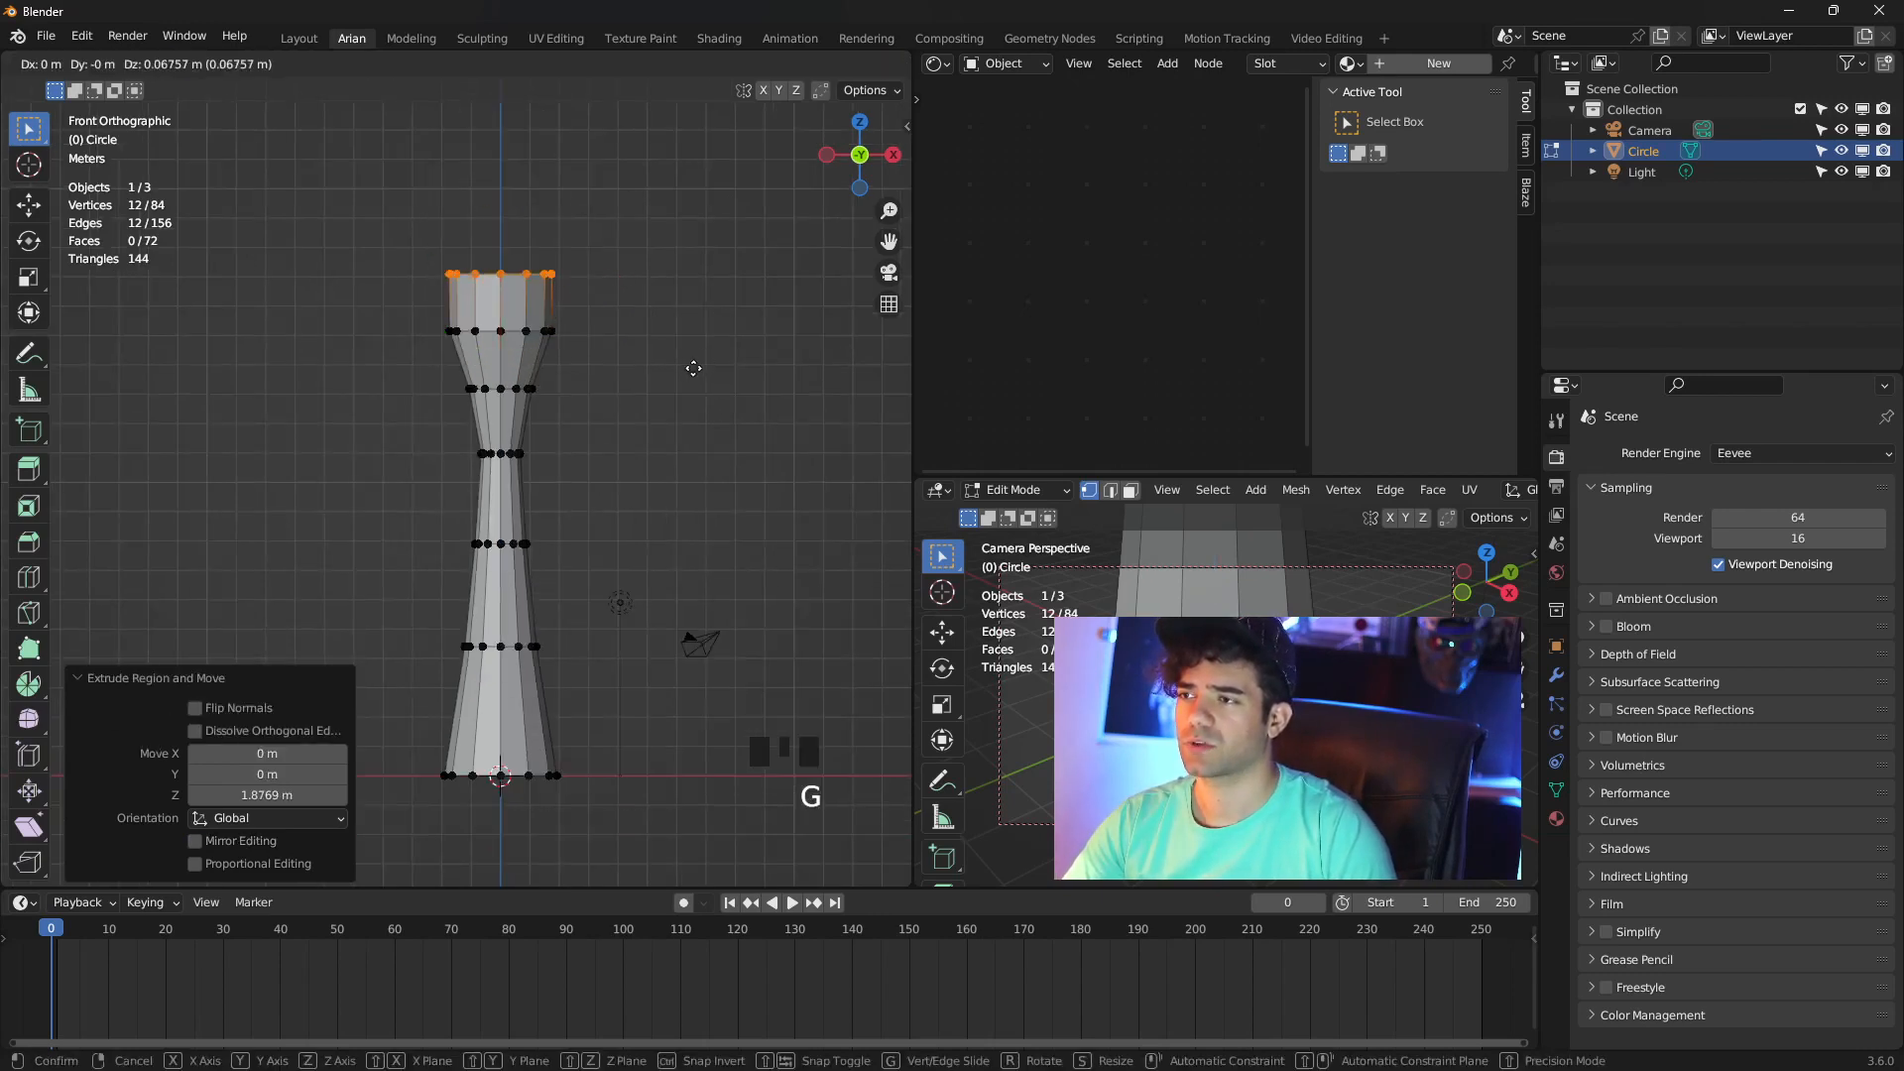
pyautogui.click(694, 359)
pyautogui.press('s')
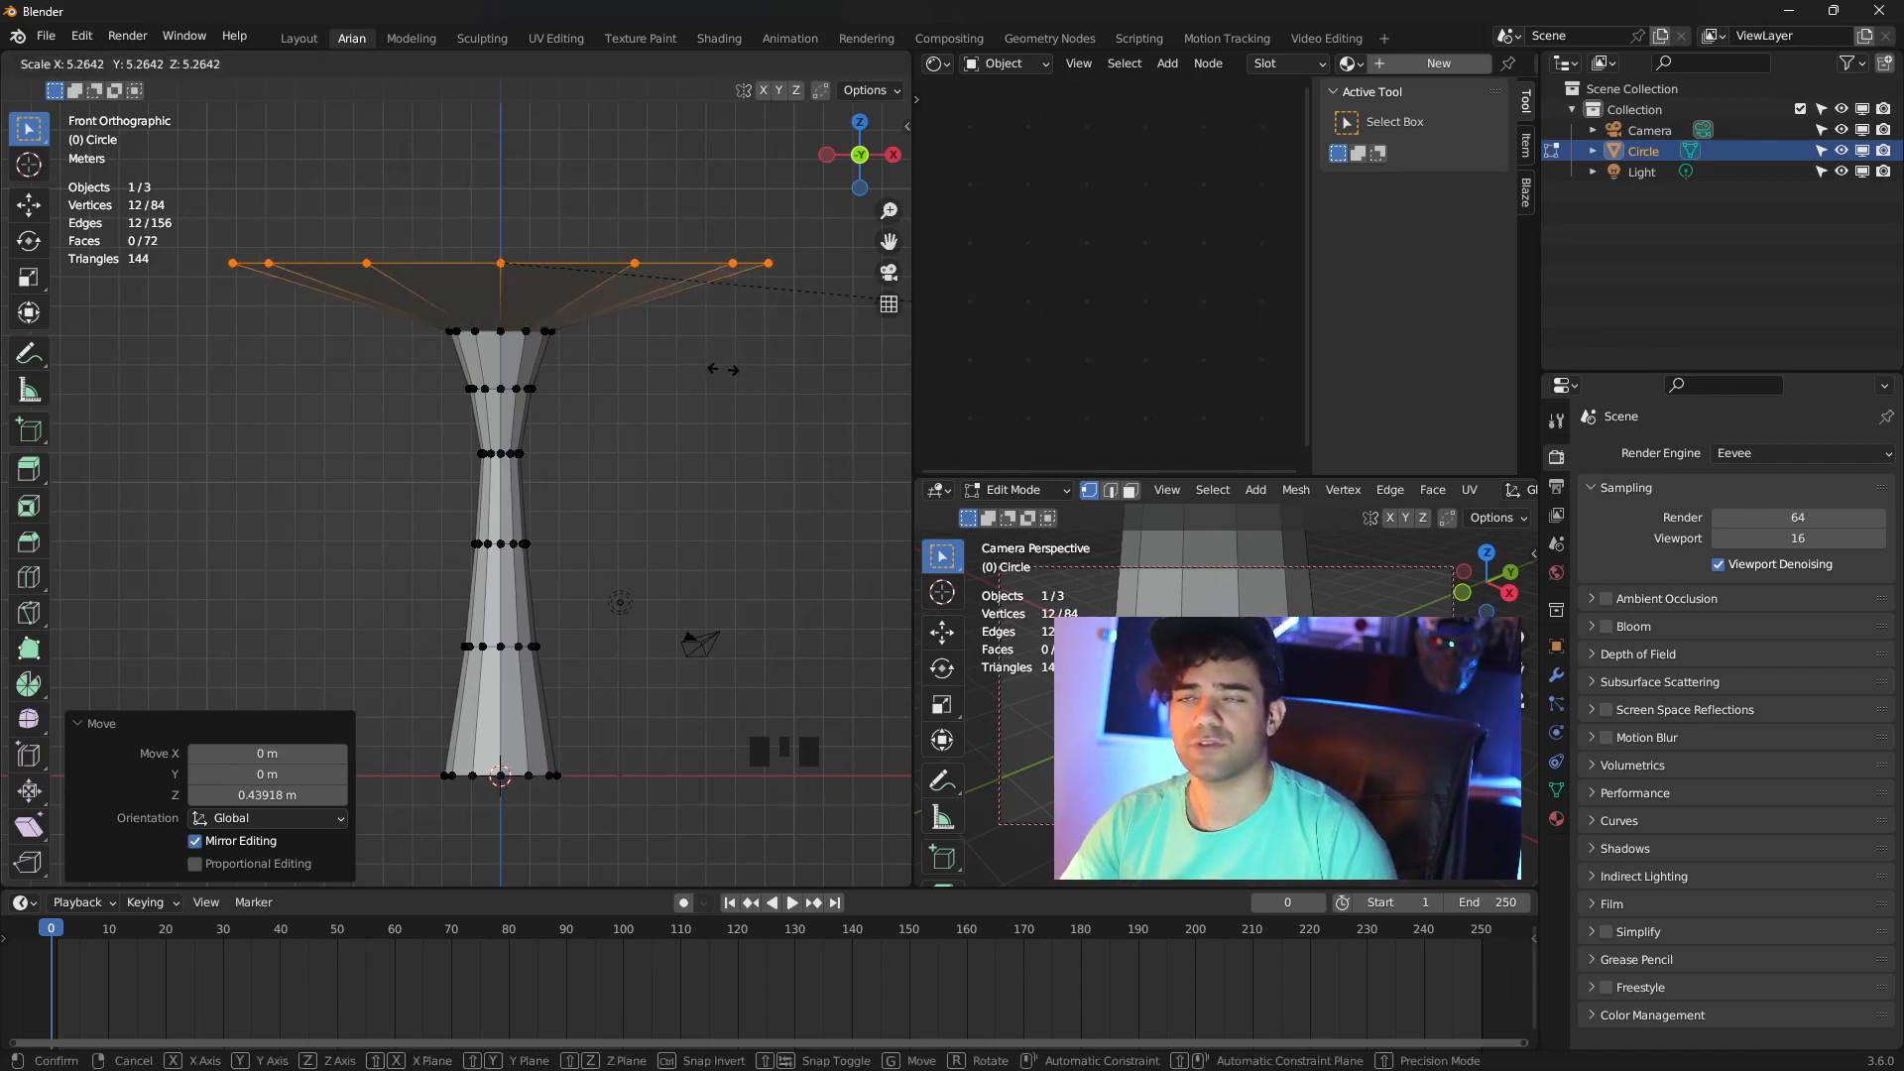
pyautogui.click(672, 362)
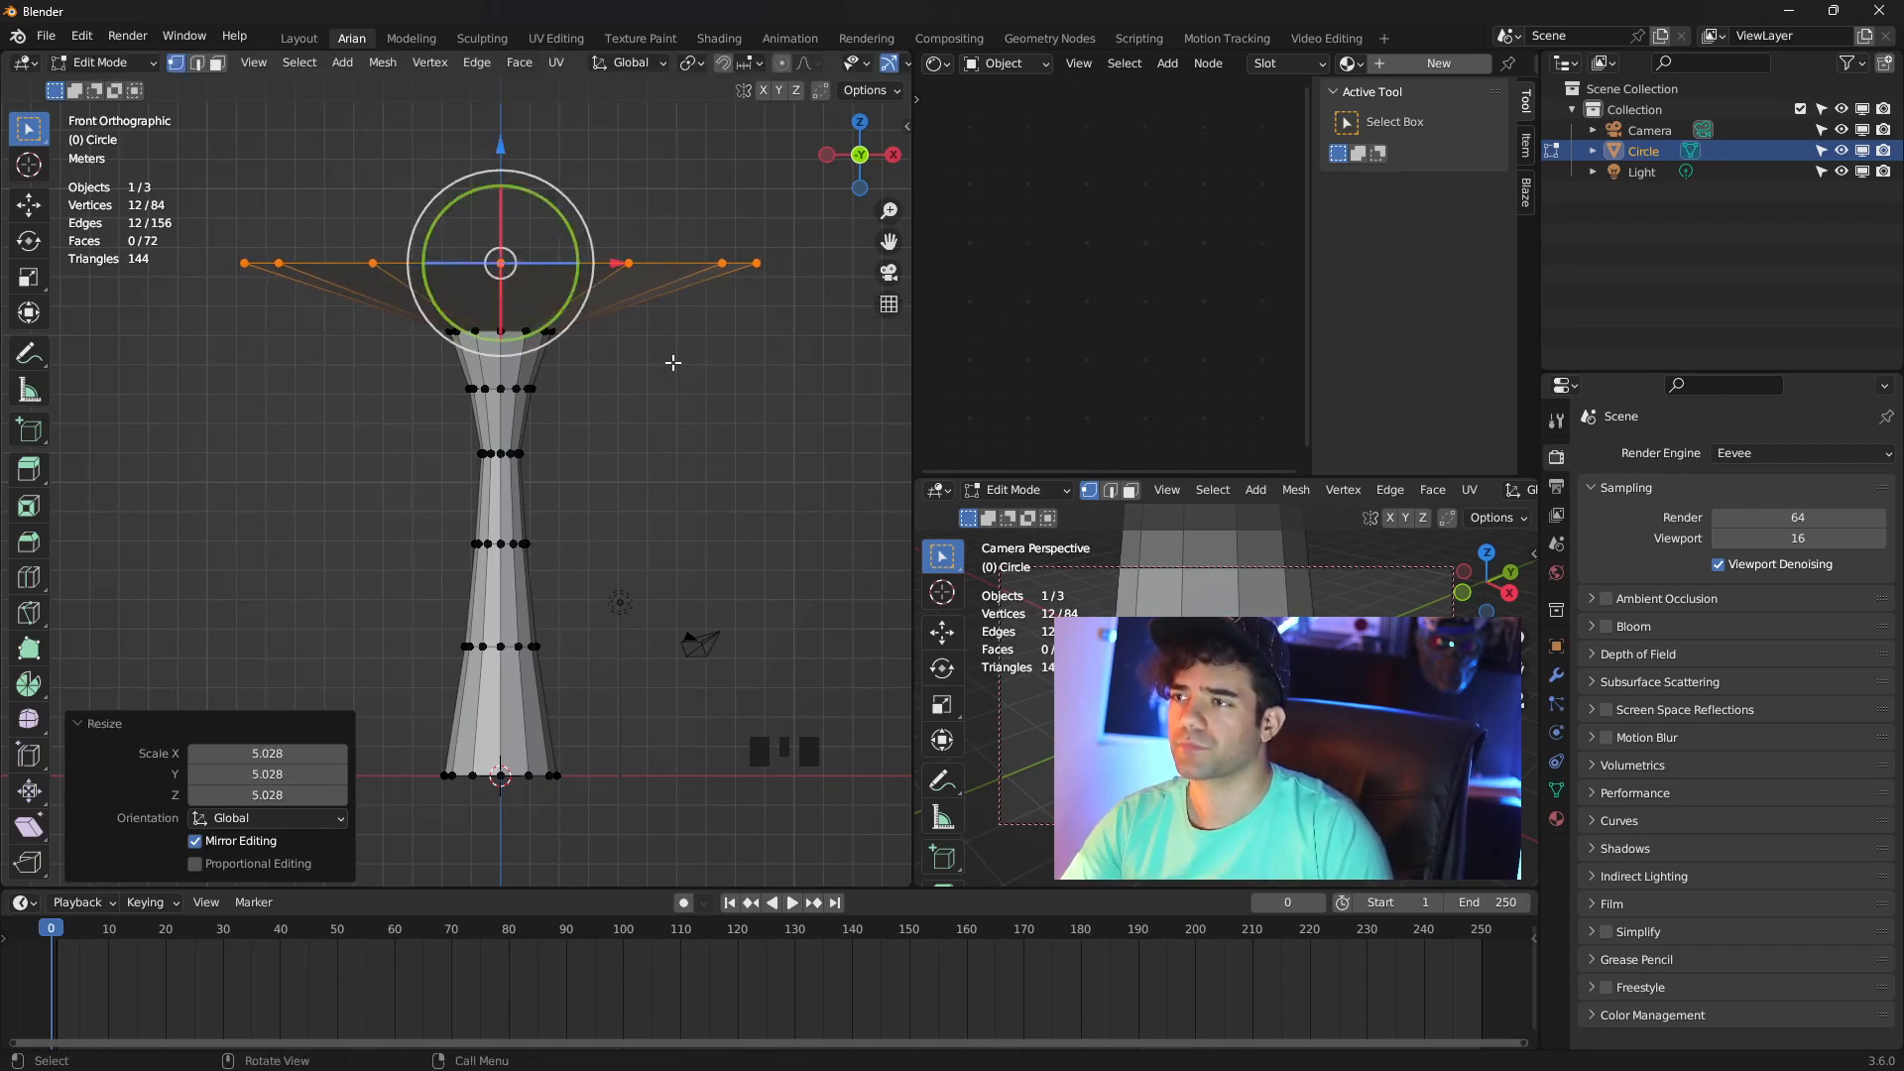
# Extrude the cap rim down about 1.49 m and again about 1.05 m, widening the new rings to about 1.14 and 1.13
pyautogui.press('e')
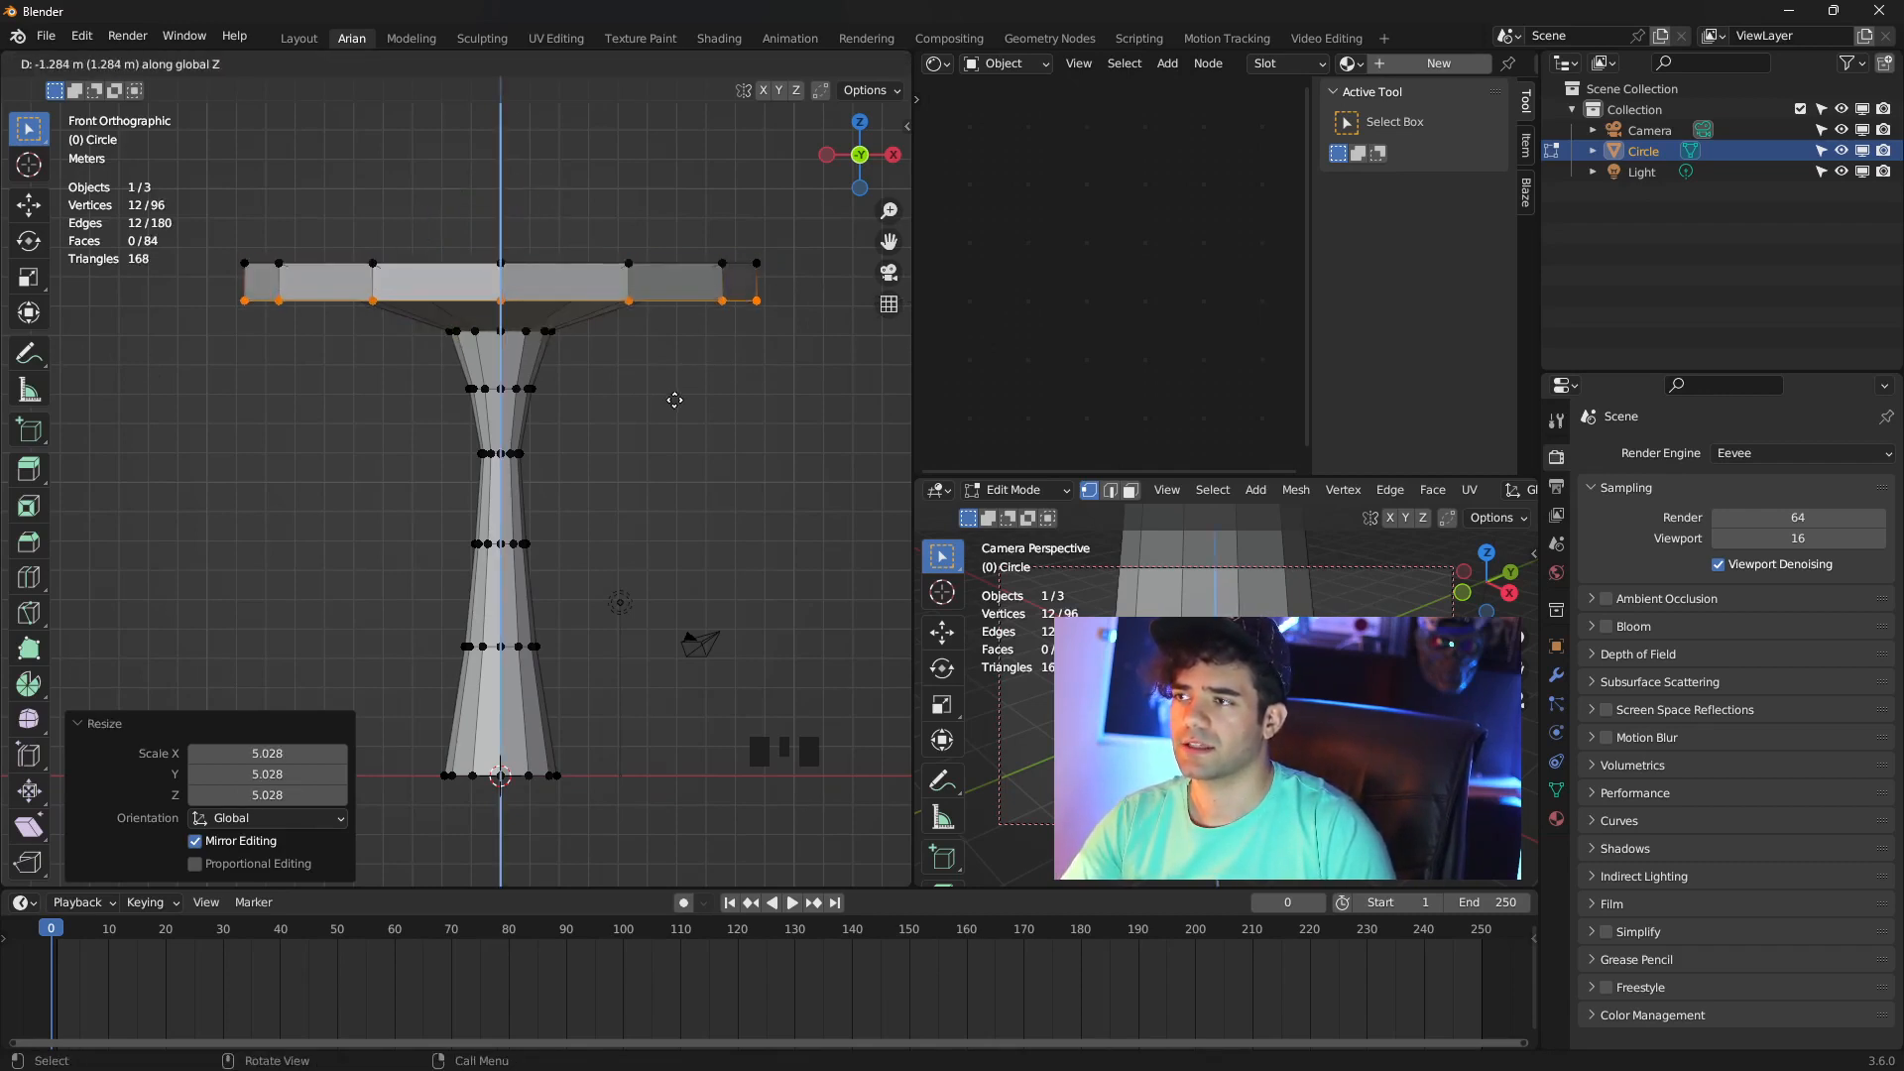
pyautogui.click(676, 407)
pyautogui.press('s')
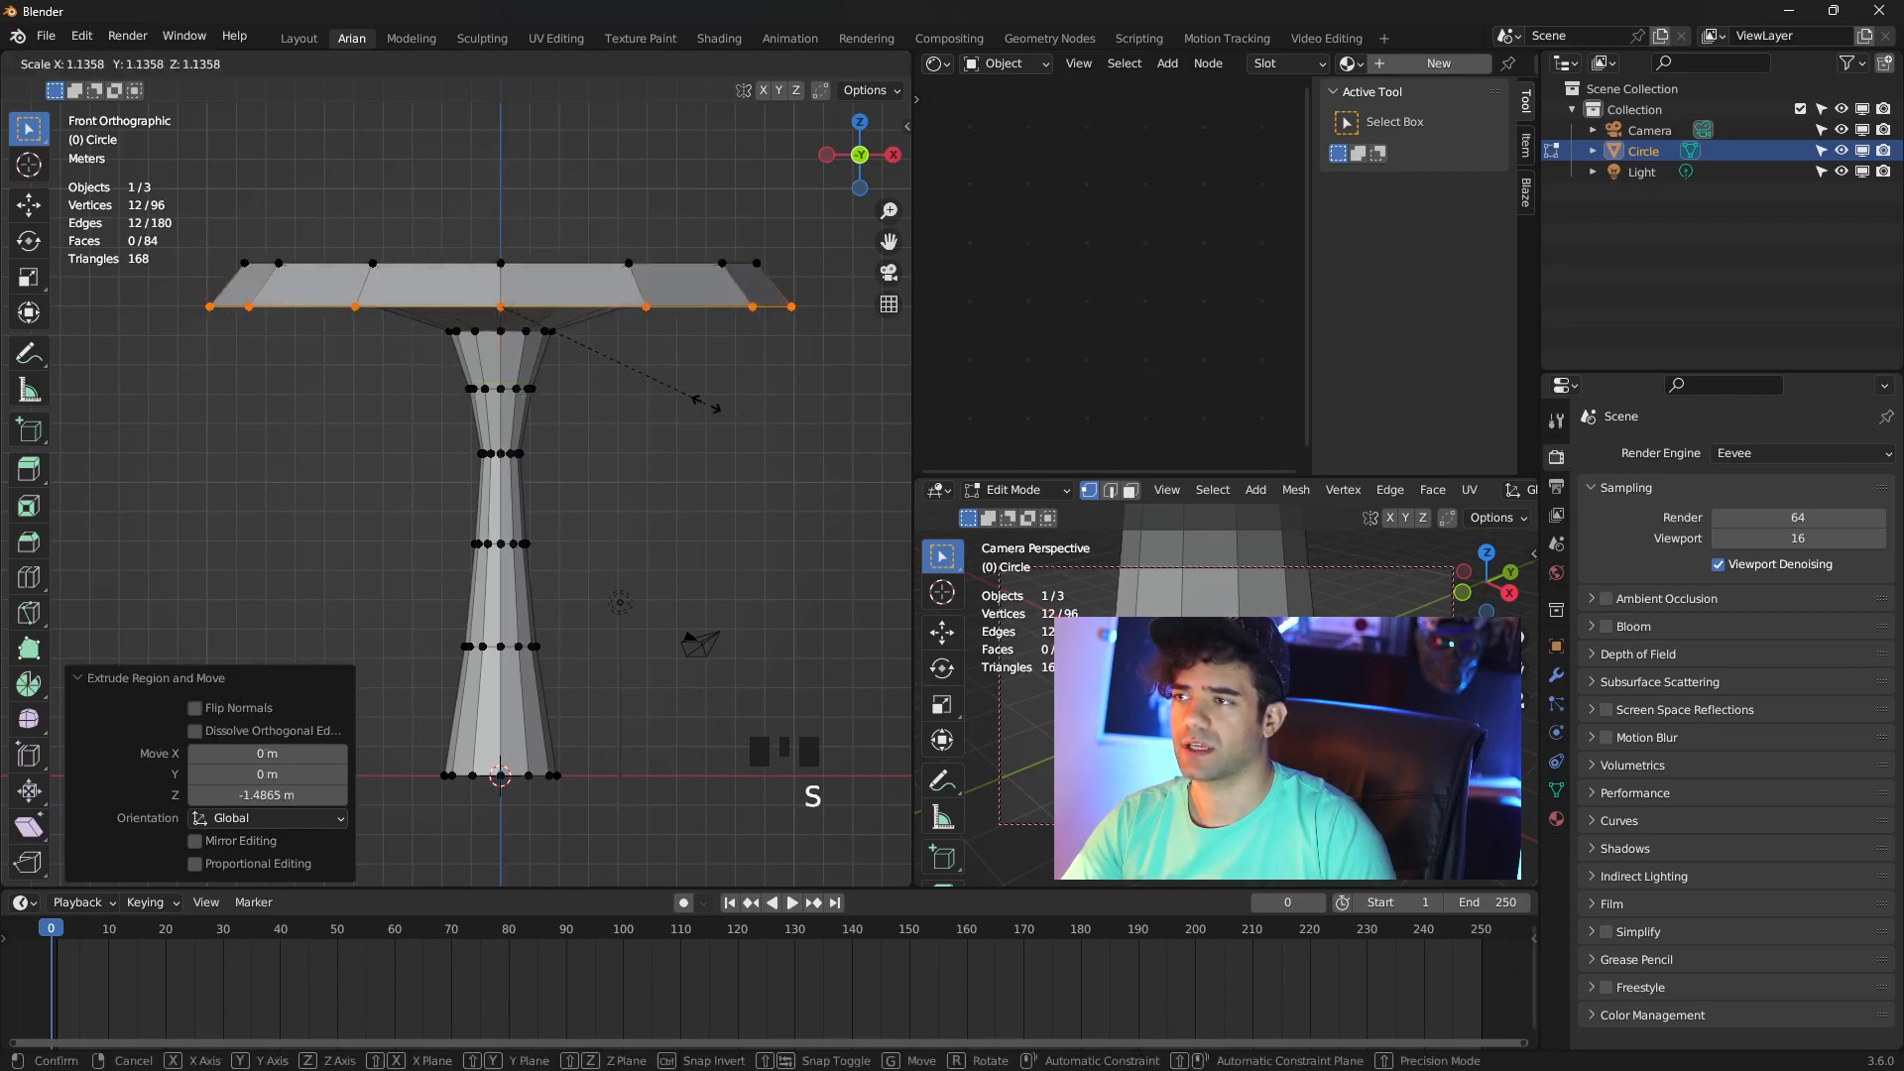
pyautogui.click(706, 404)
pyautogui.press('e')
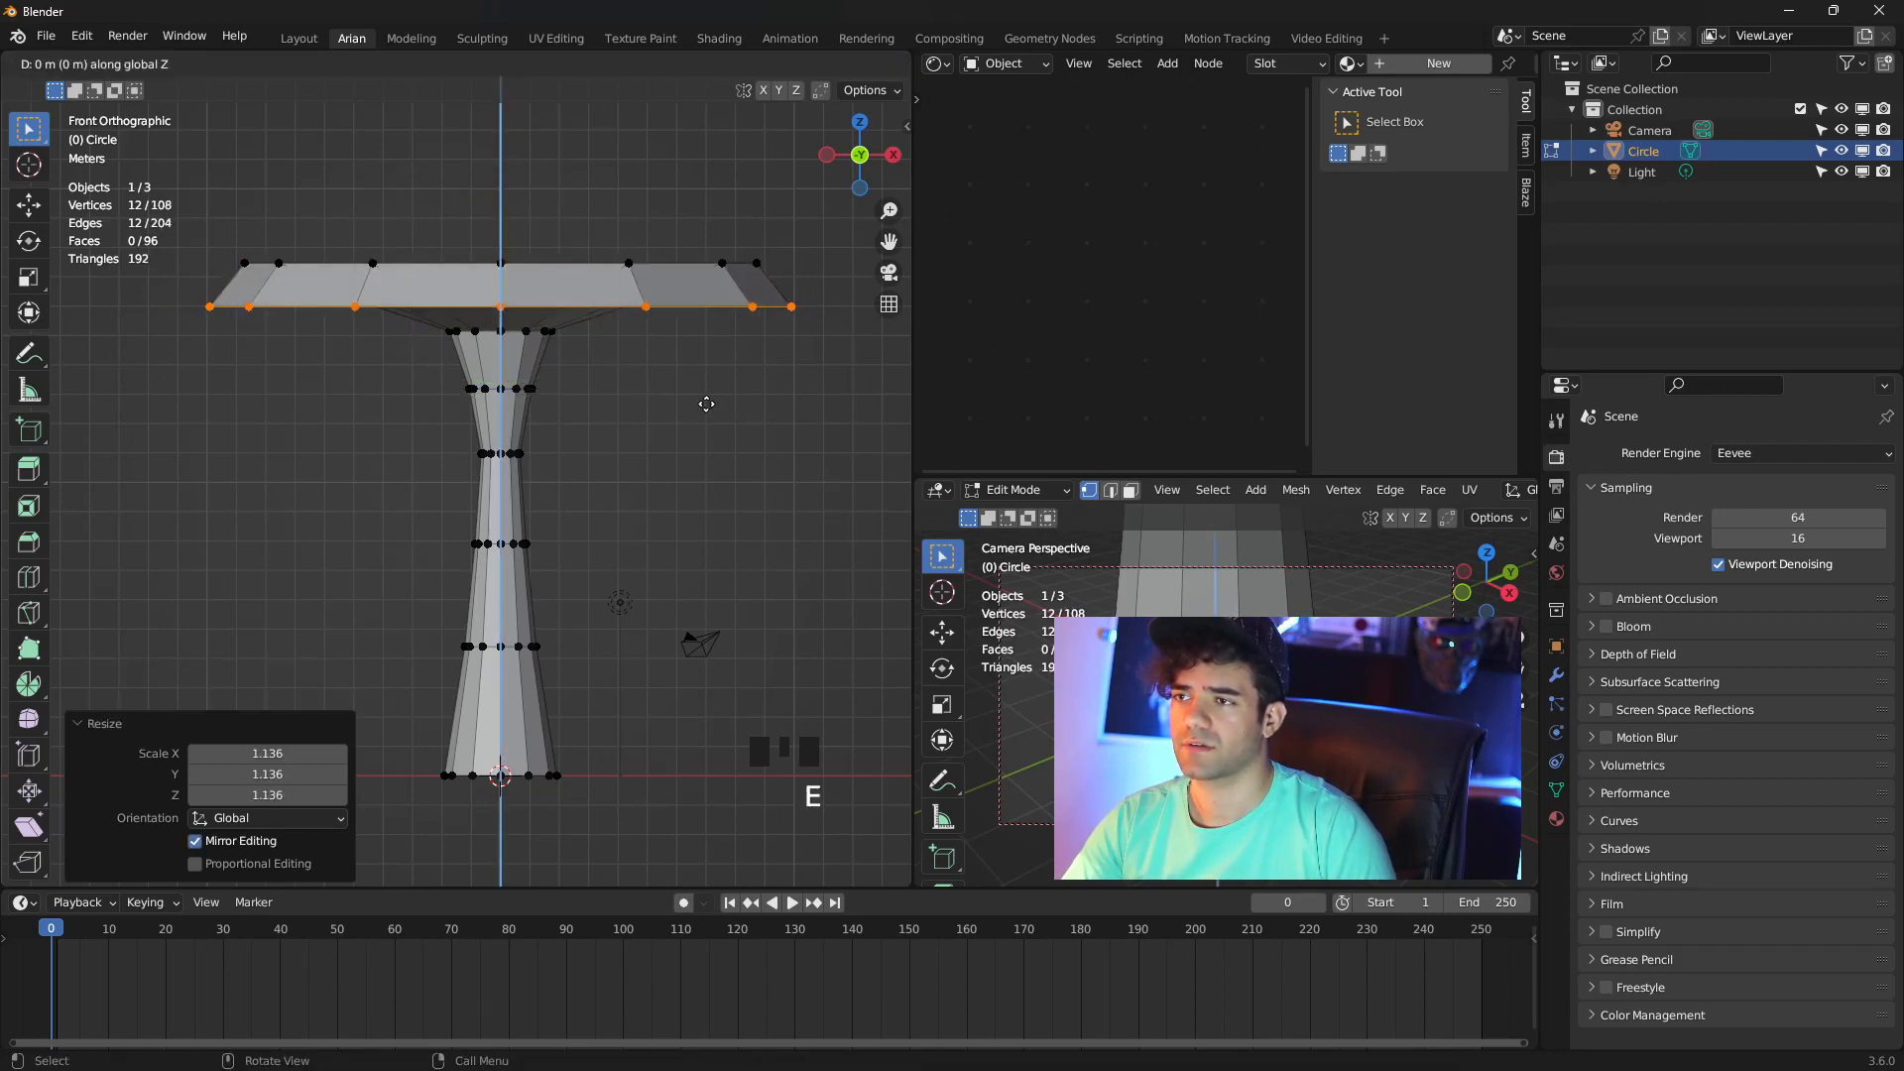
pyautogui.click(706, 424)
pyautogui.press('s')
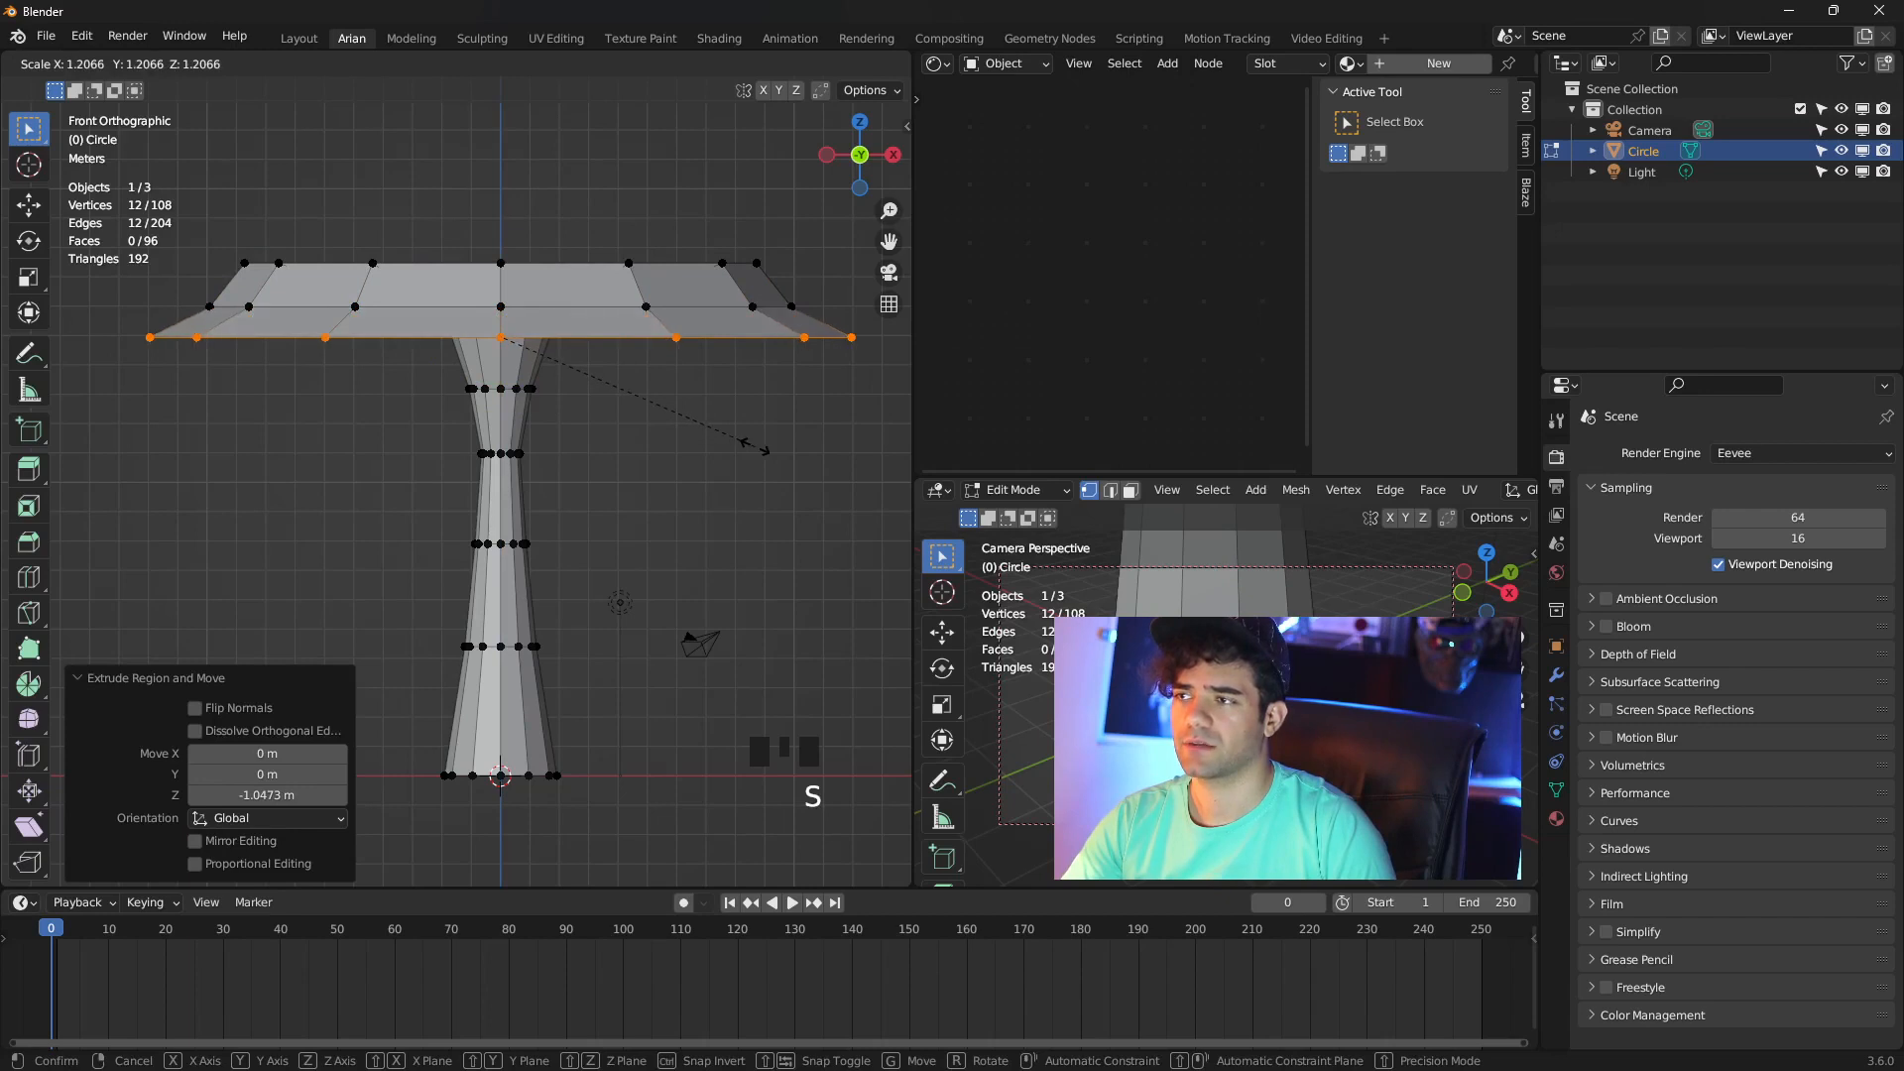
pyautogui.click(735, 446)
# Extrude the cap's lower rim up to the level of the underside ring and widen it to about 1.19
pyautogui.press('e')
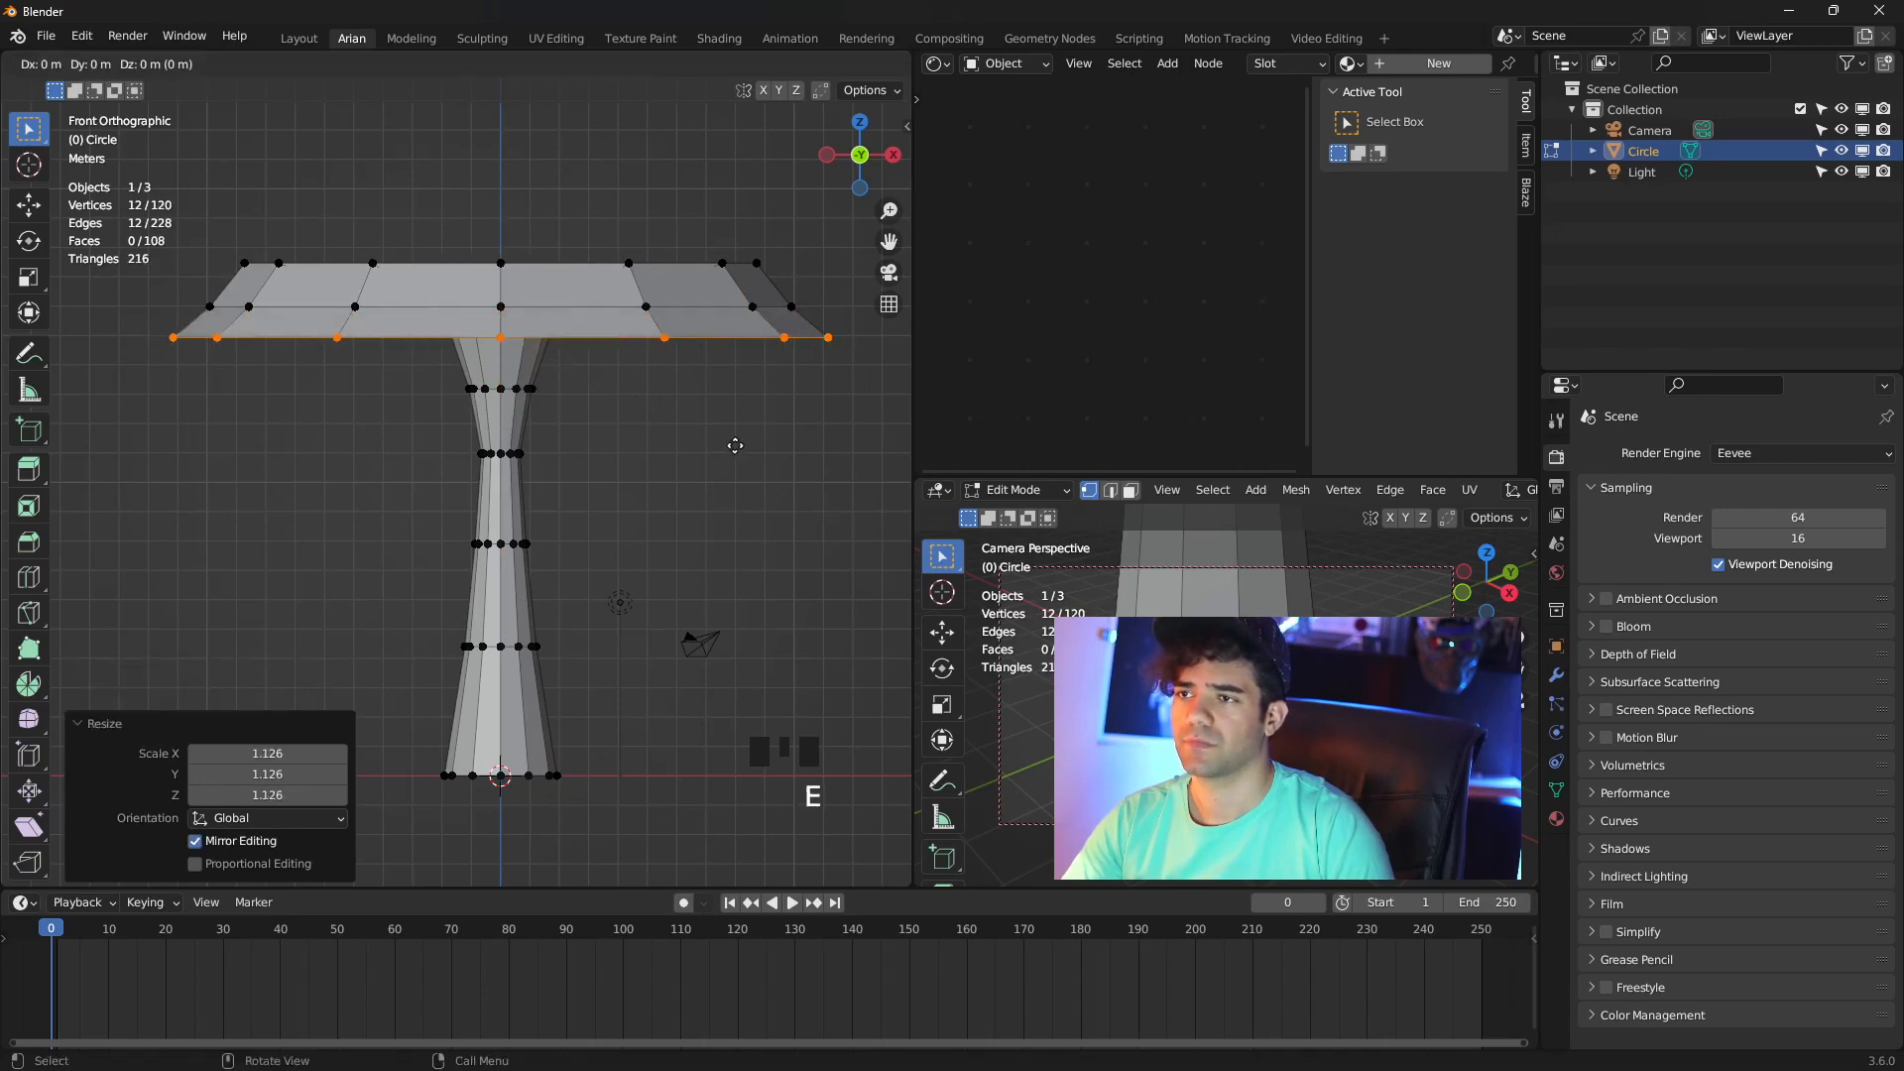
pyautogui.click(733, 377)
pyautogui.press('s')
pyautogui.click(783, 380)
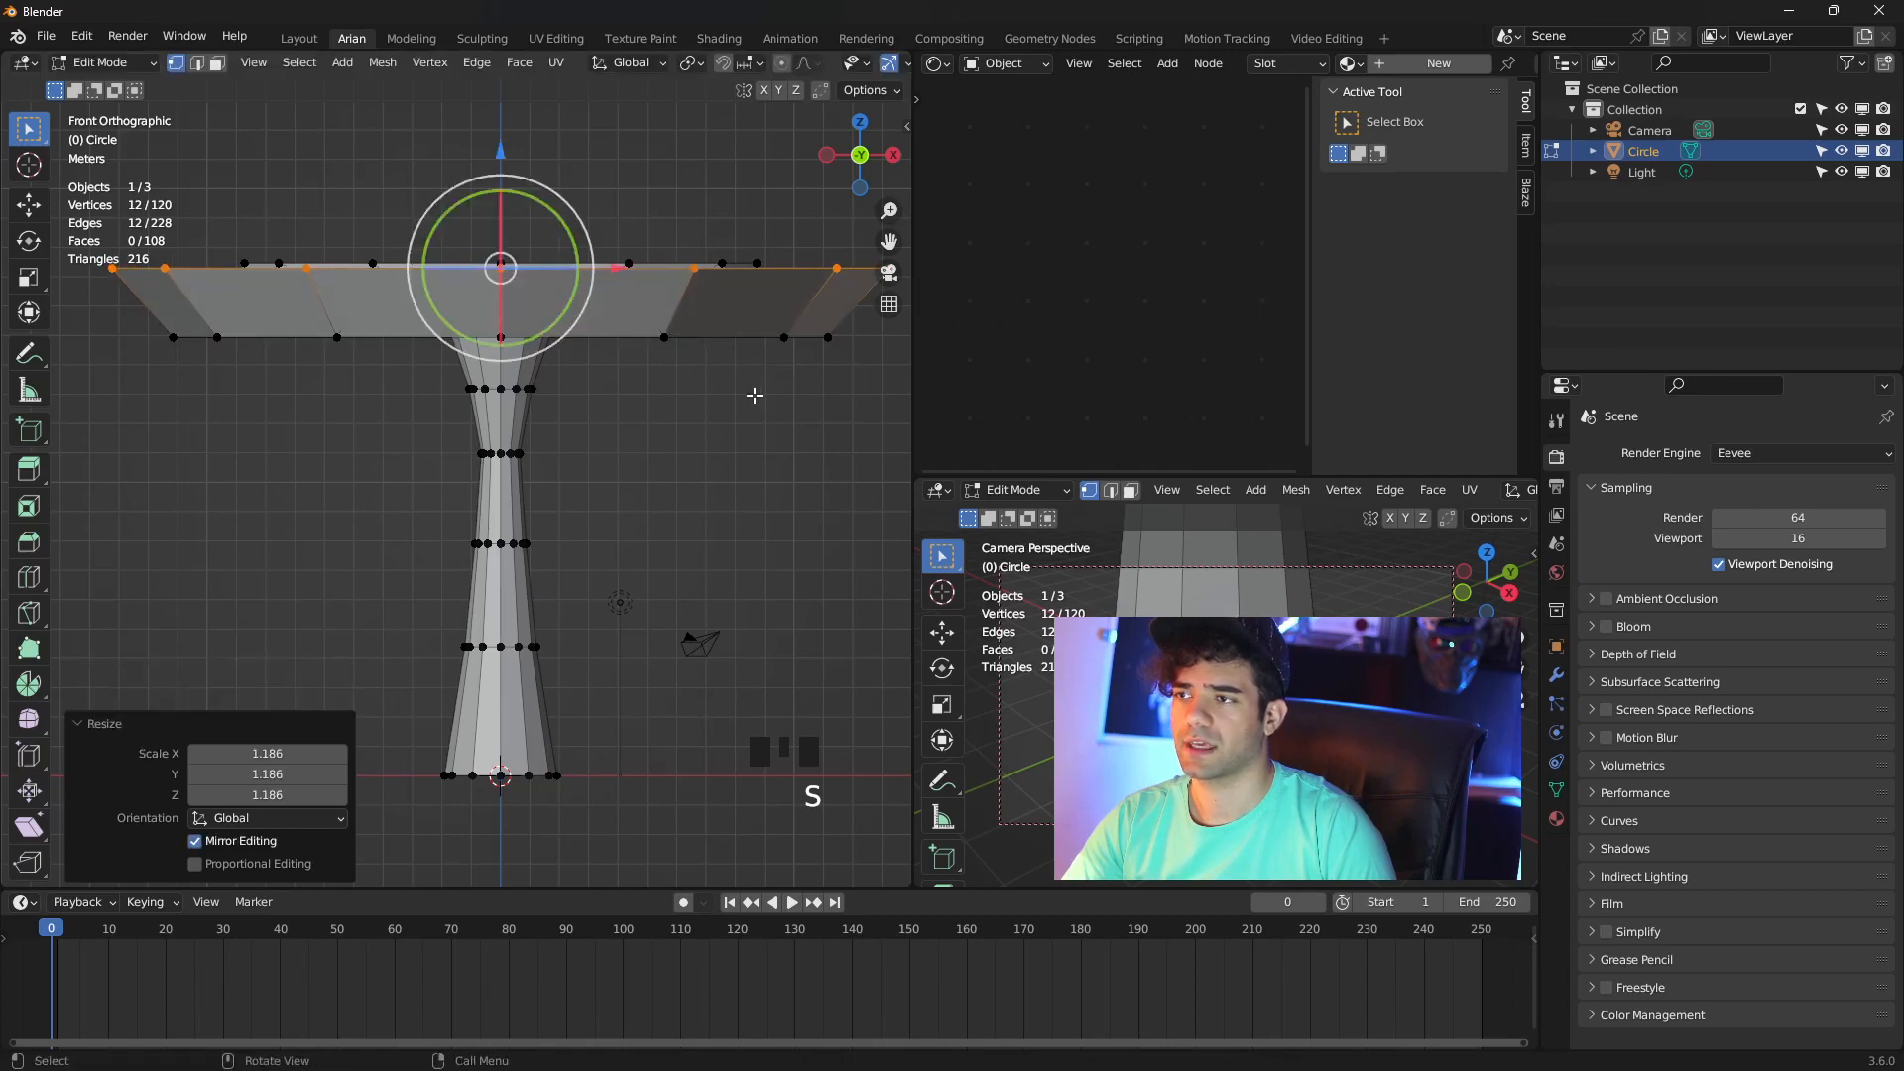
# Extrude the cap's outer ring upward and scale it to about 0.7 to start the dome
pyautogui.keyDown('shift'); pyautogui.moveTo(755, 396); pyautogui.dragTo(731, 445, button='middle'); pyautogui.keyUp('shift')
pyautogui.press('e')
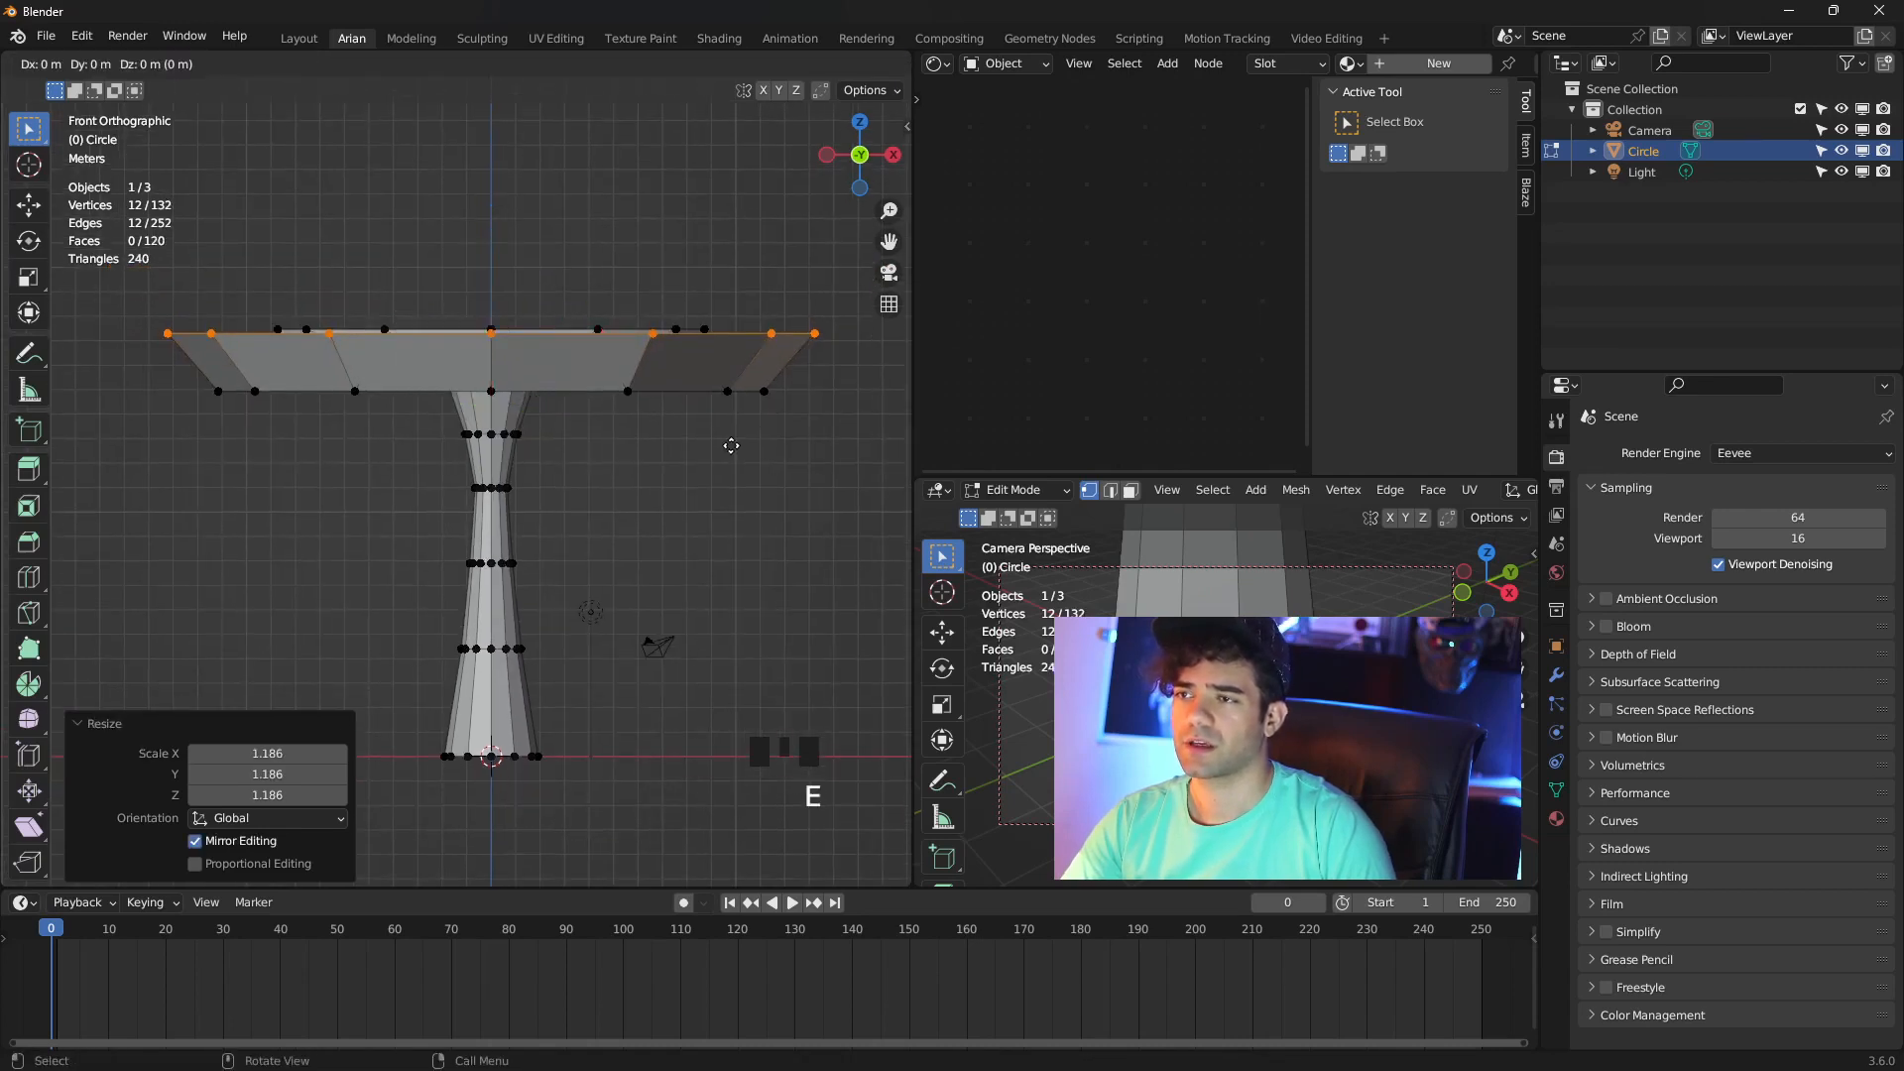
pyautogui.click(723, 359)
pyautogui.press('s')
pyautogui.click(621, 375)
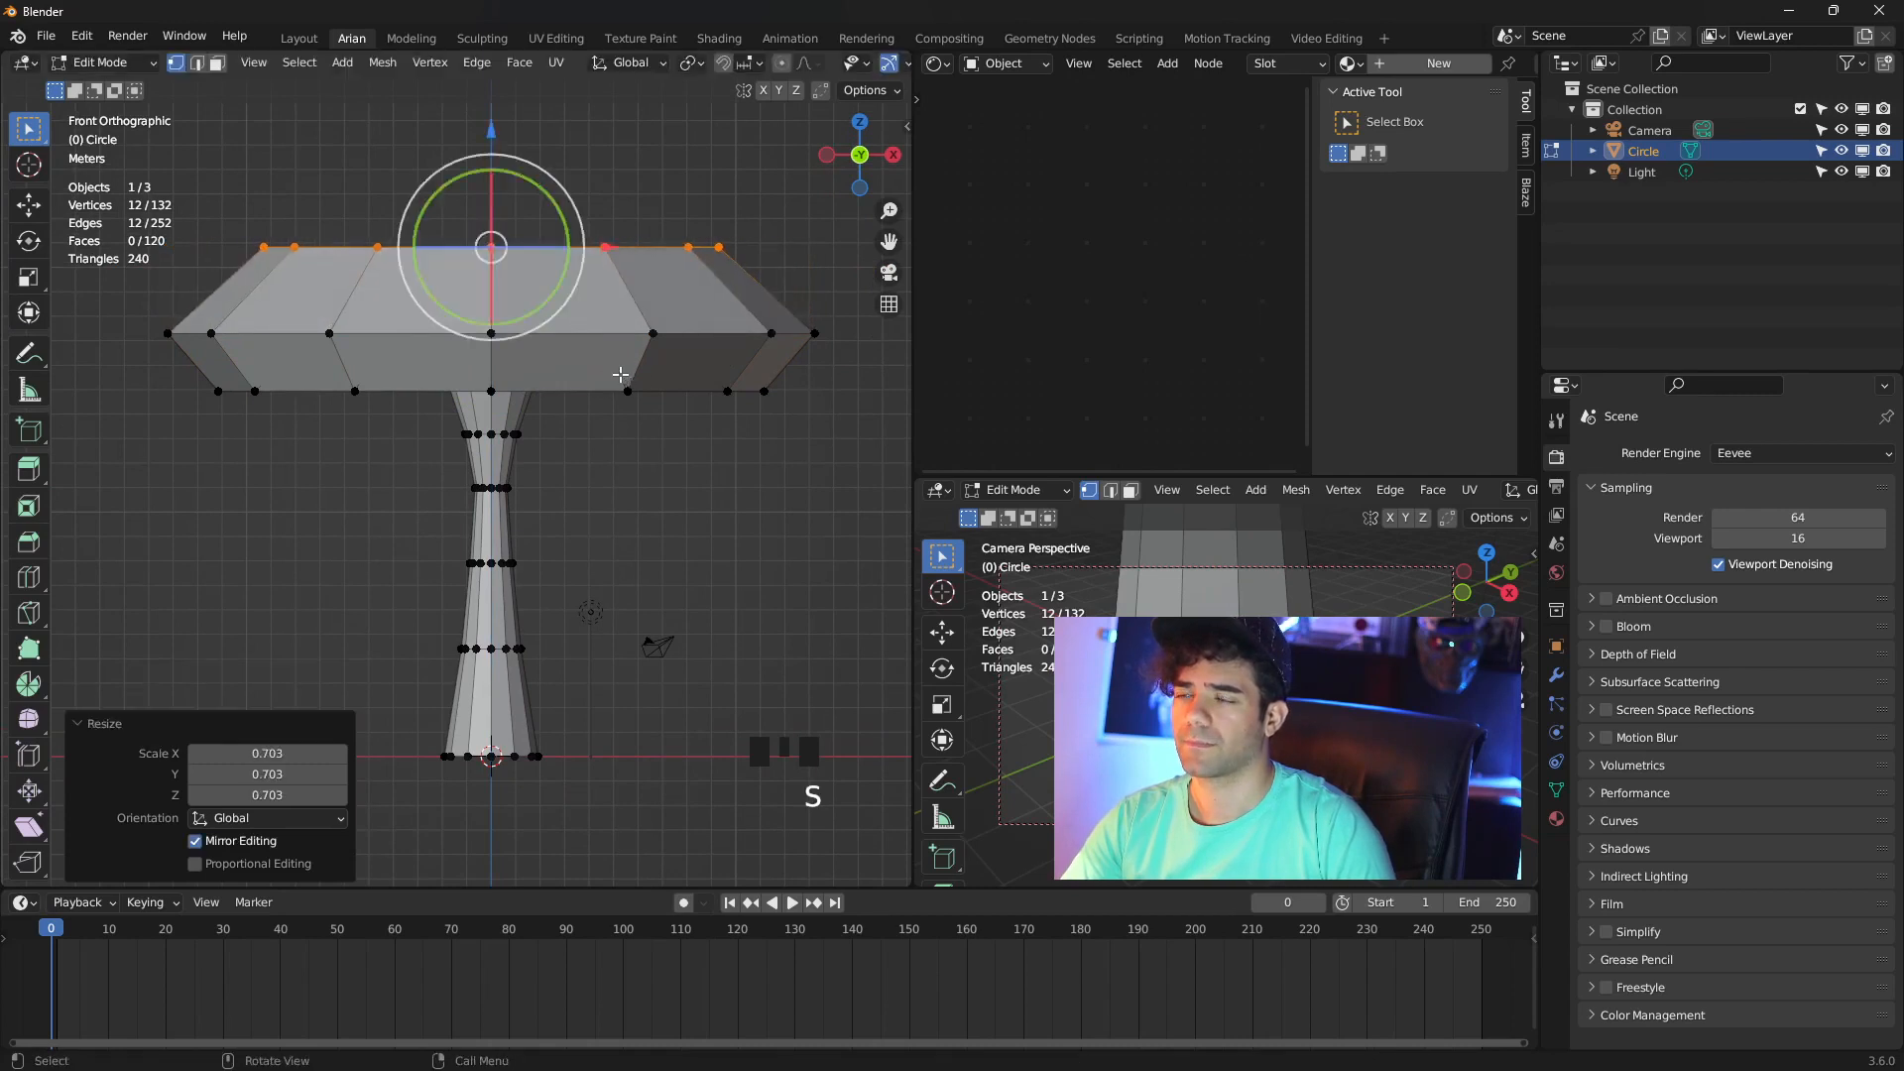
# Extrude the dome's top ring up about 3 m and scale it to about 0.37
pyautogui.press('e')
pyautogui.click(571, 325)
pyautogui.press('s')
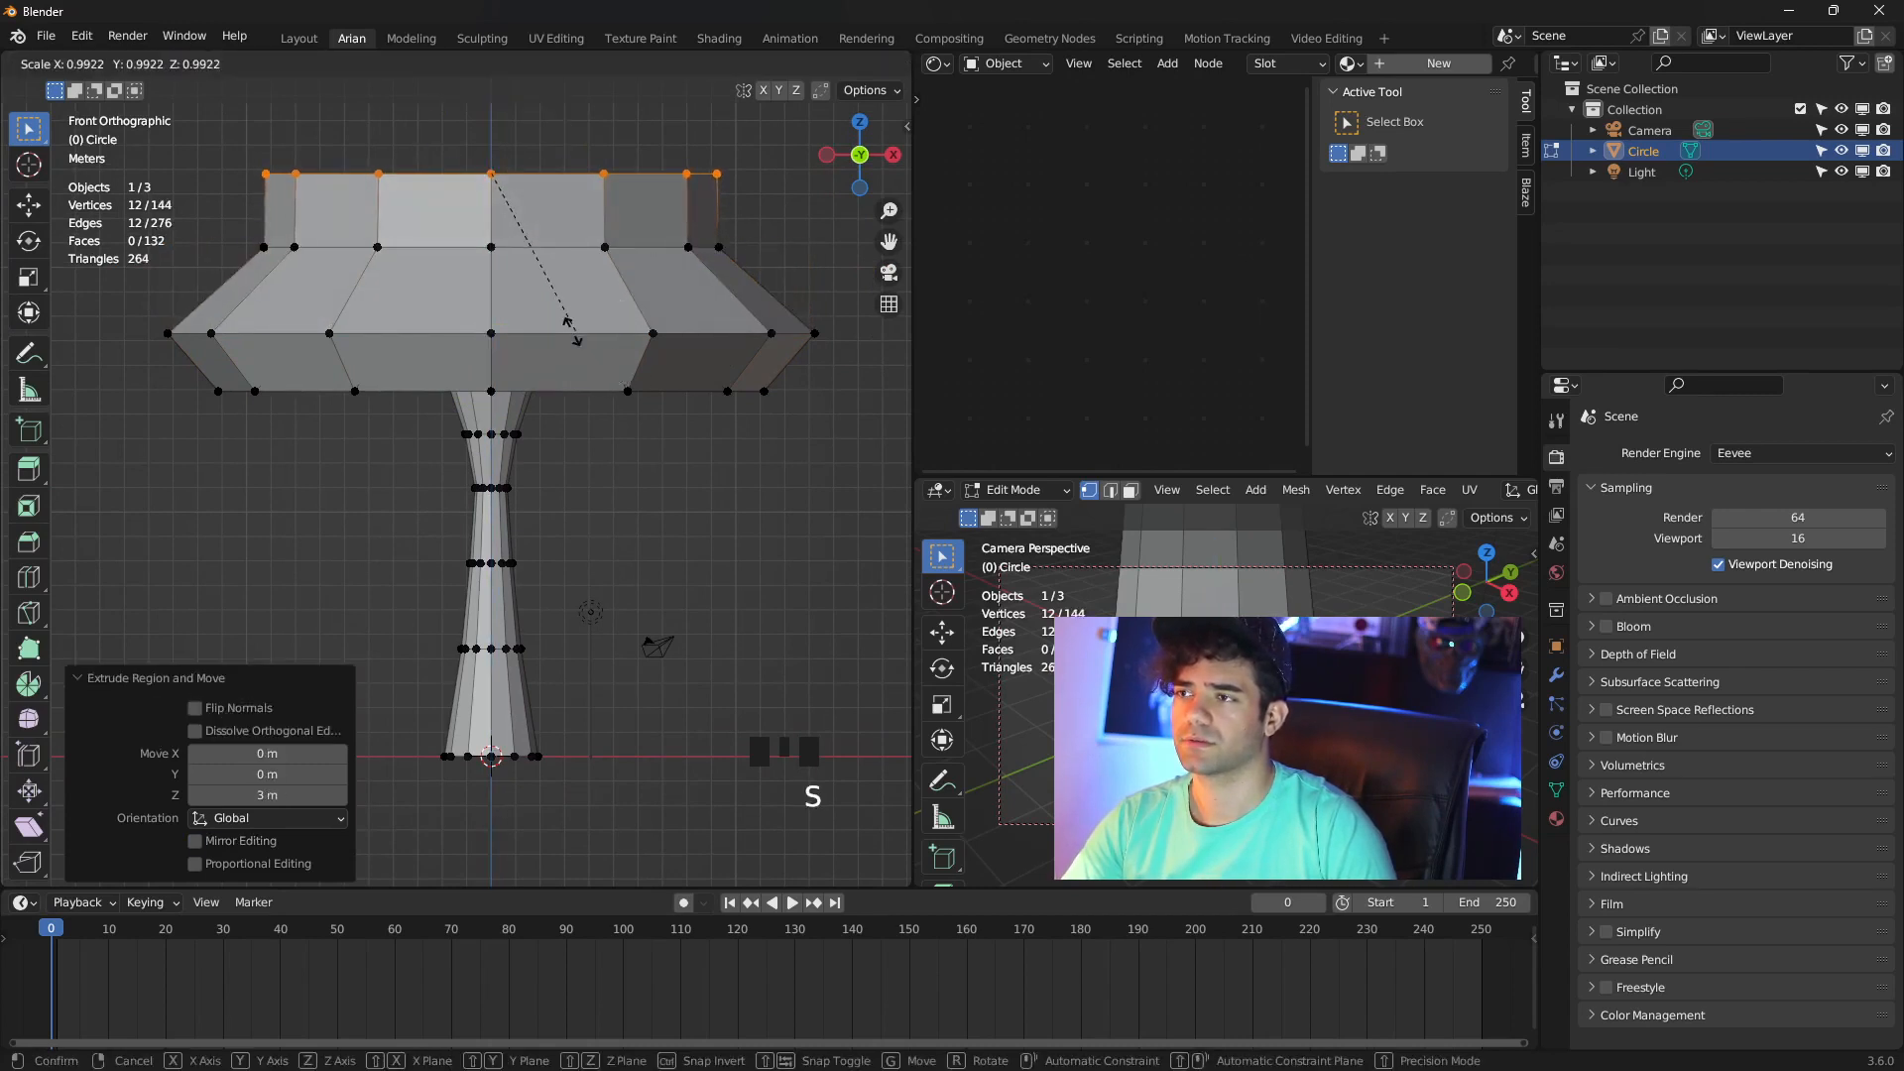
pyautogui.click(491, 236)
# Close the dome by extruding its top ring up about 1.2 m, shrinking it to about 0.23 and filling it with a face
pyautogui.press('e')
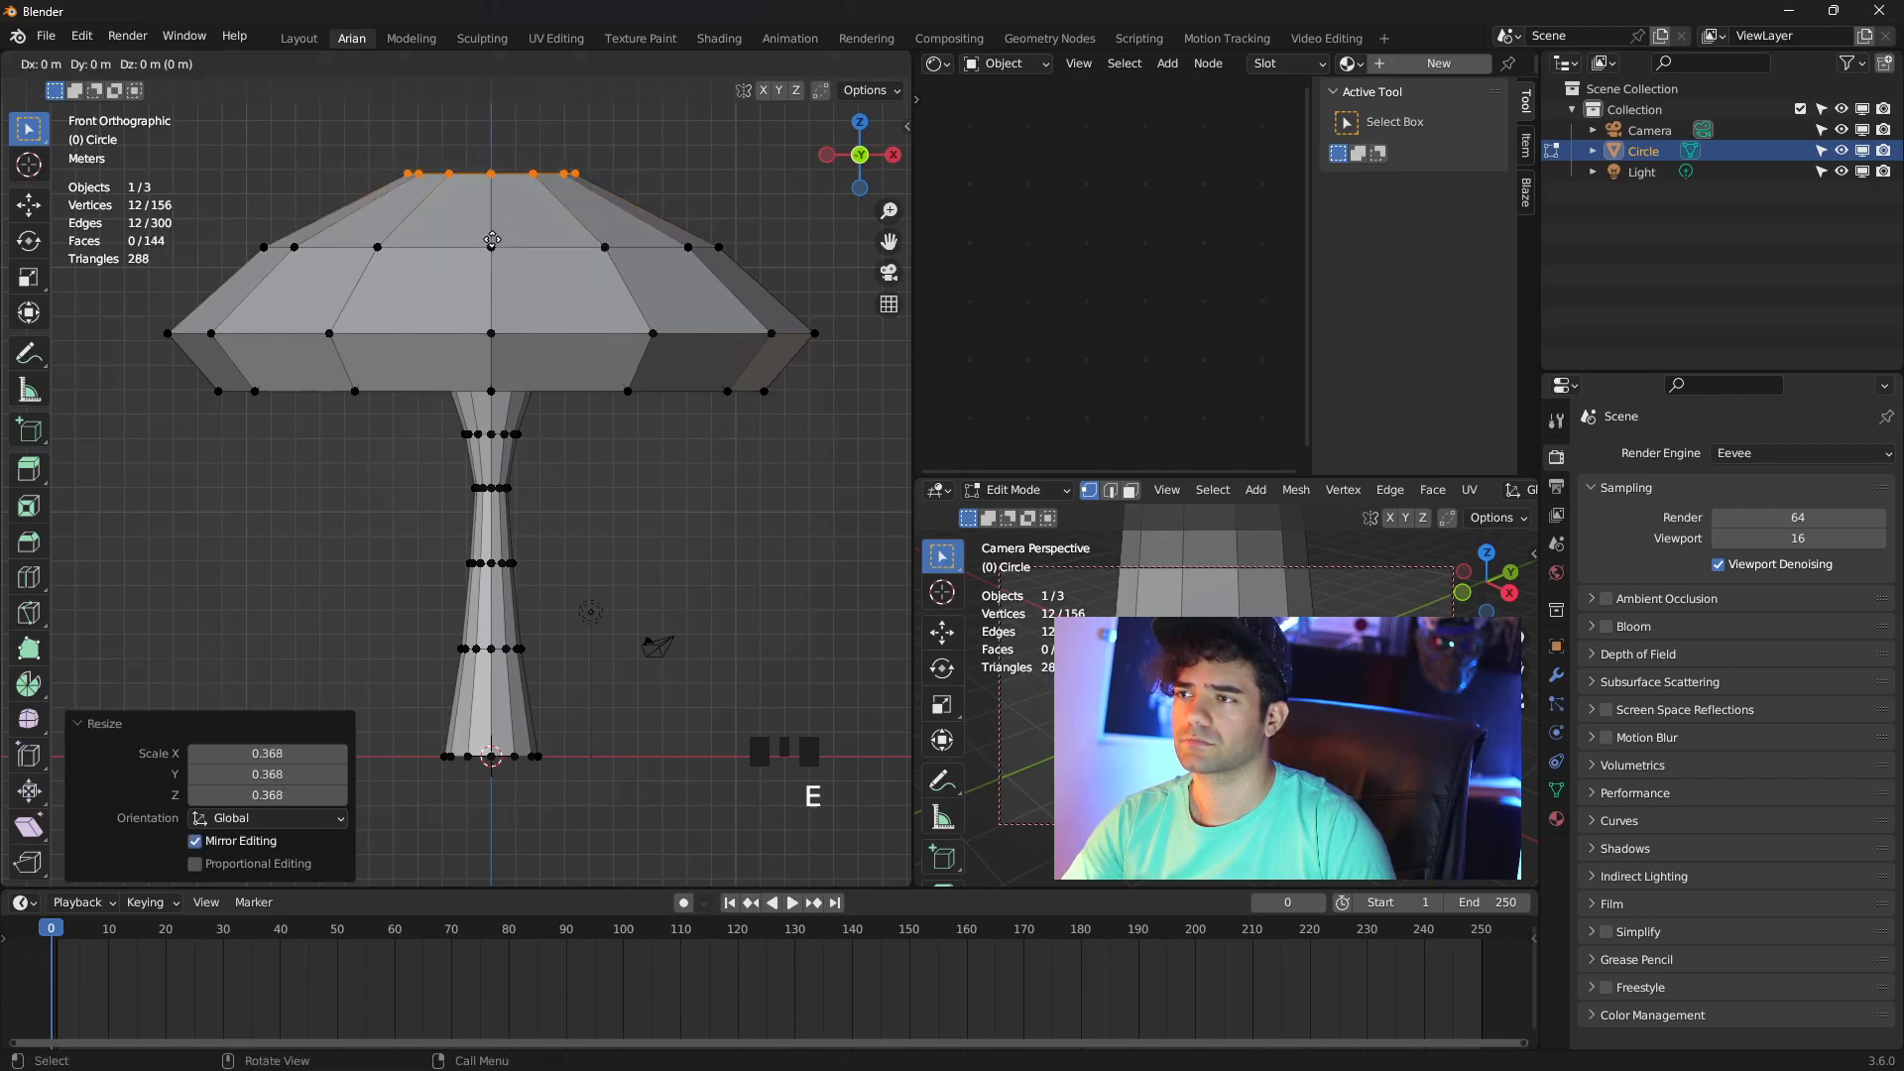
pyautogui.click(492, 203)
pyautogui.press('s')
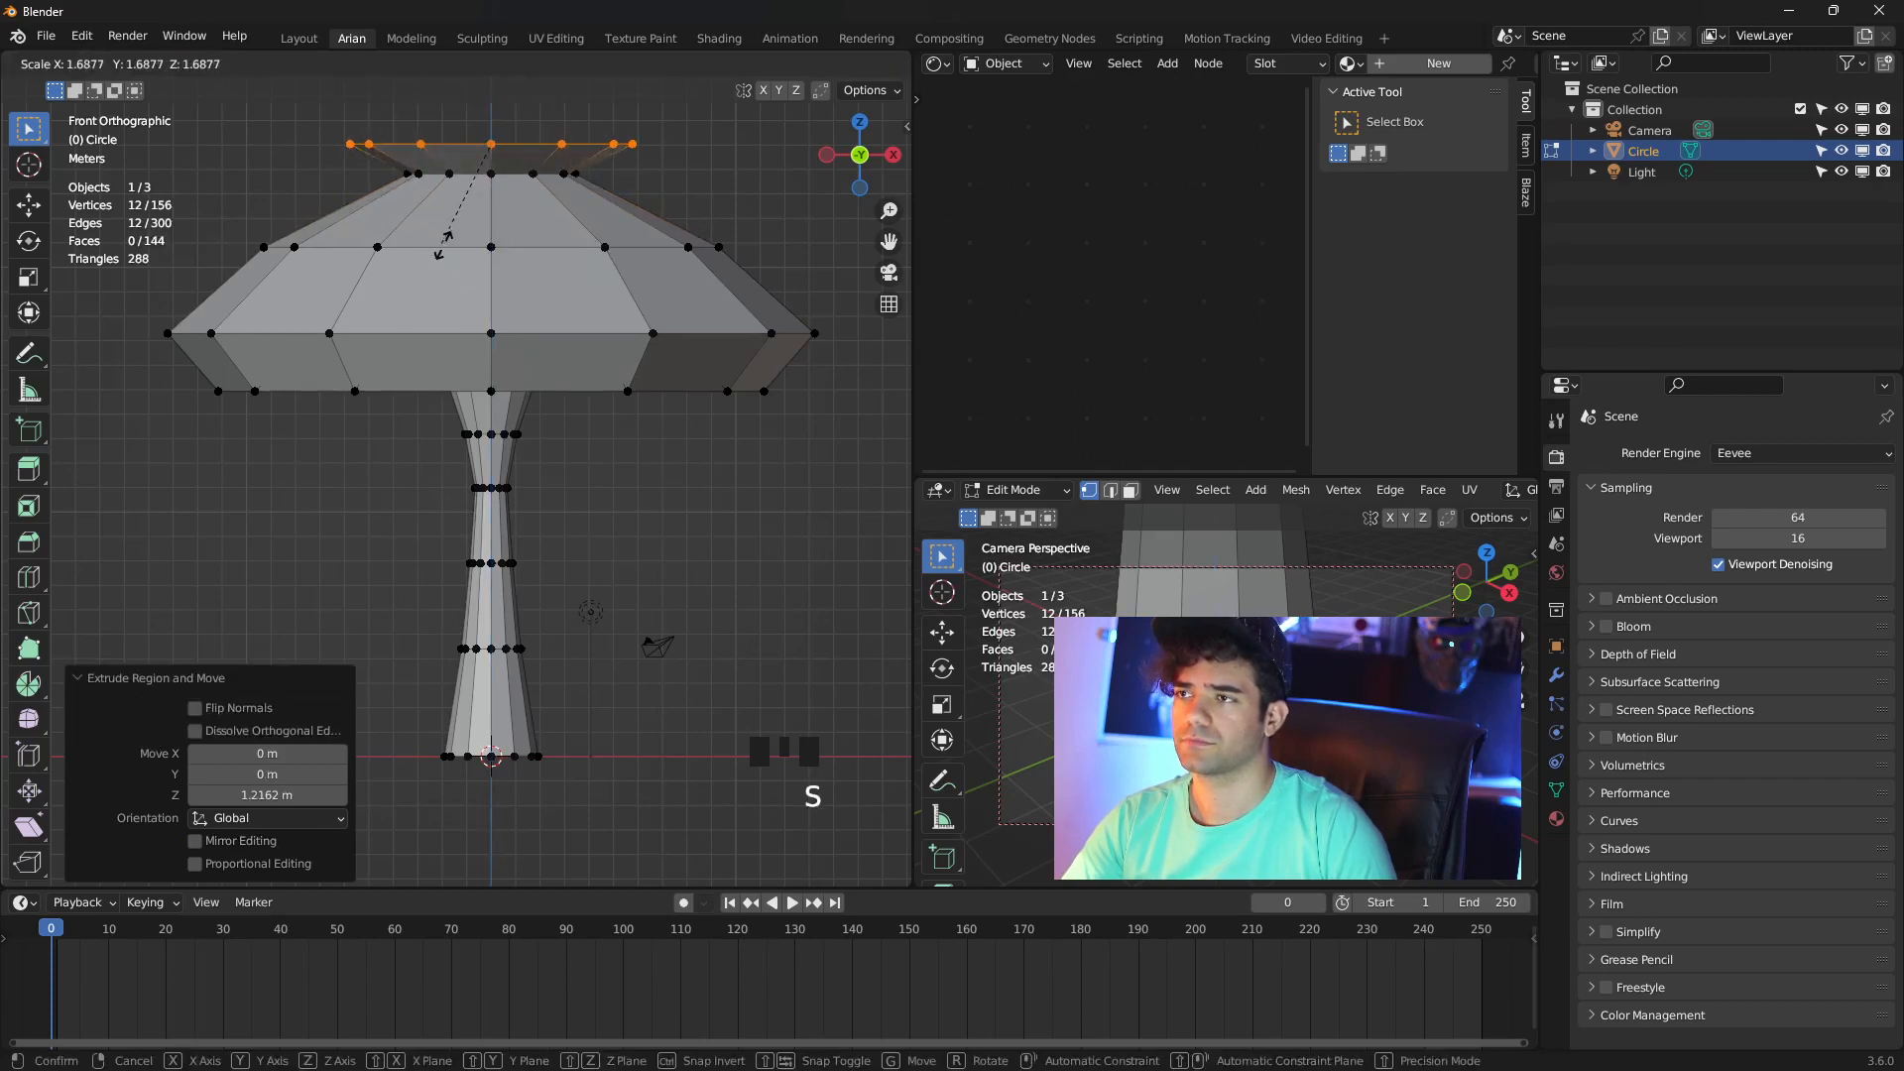
pyautogui.click(500, 150)
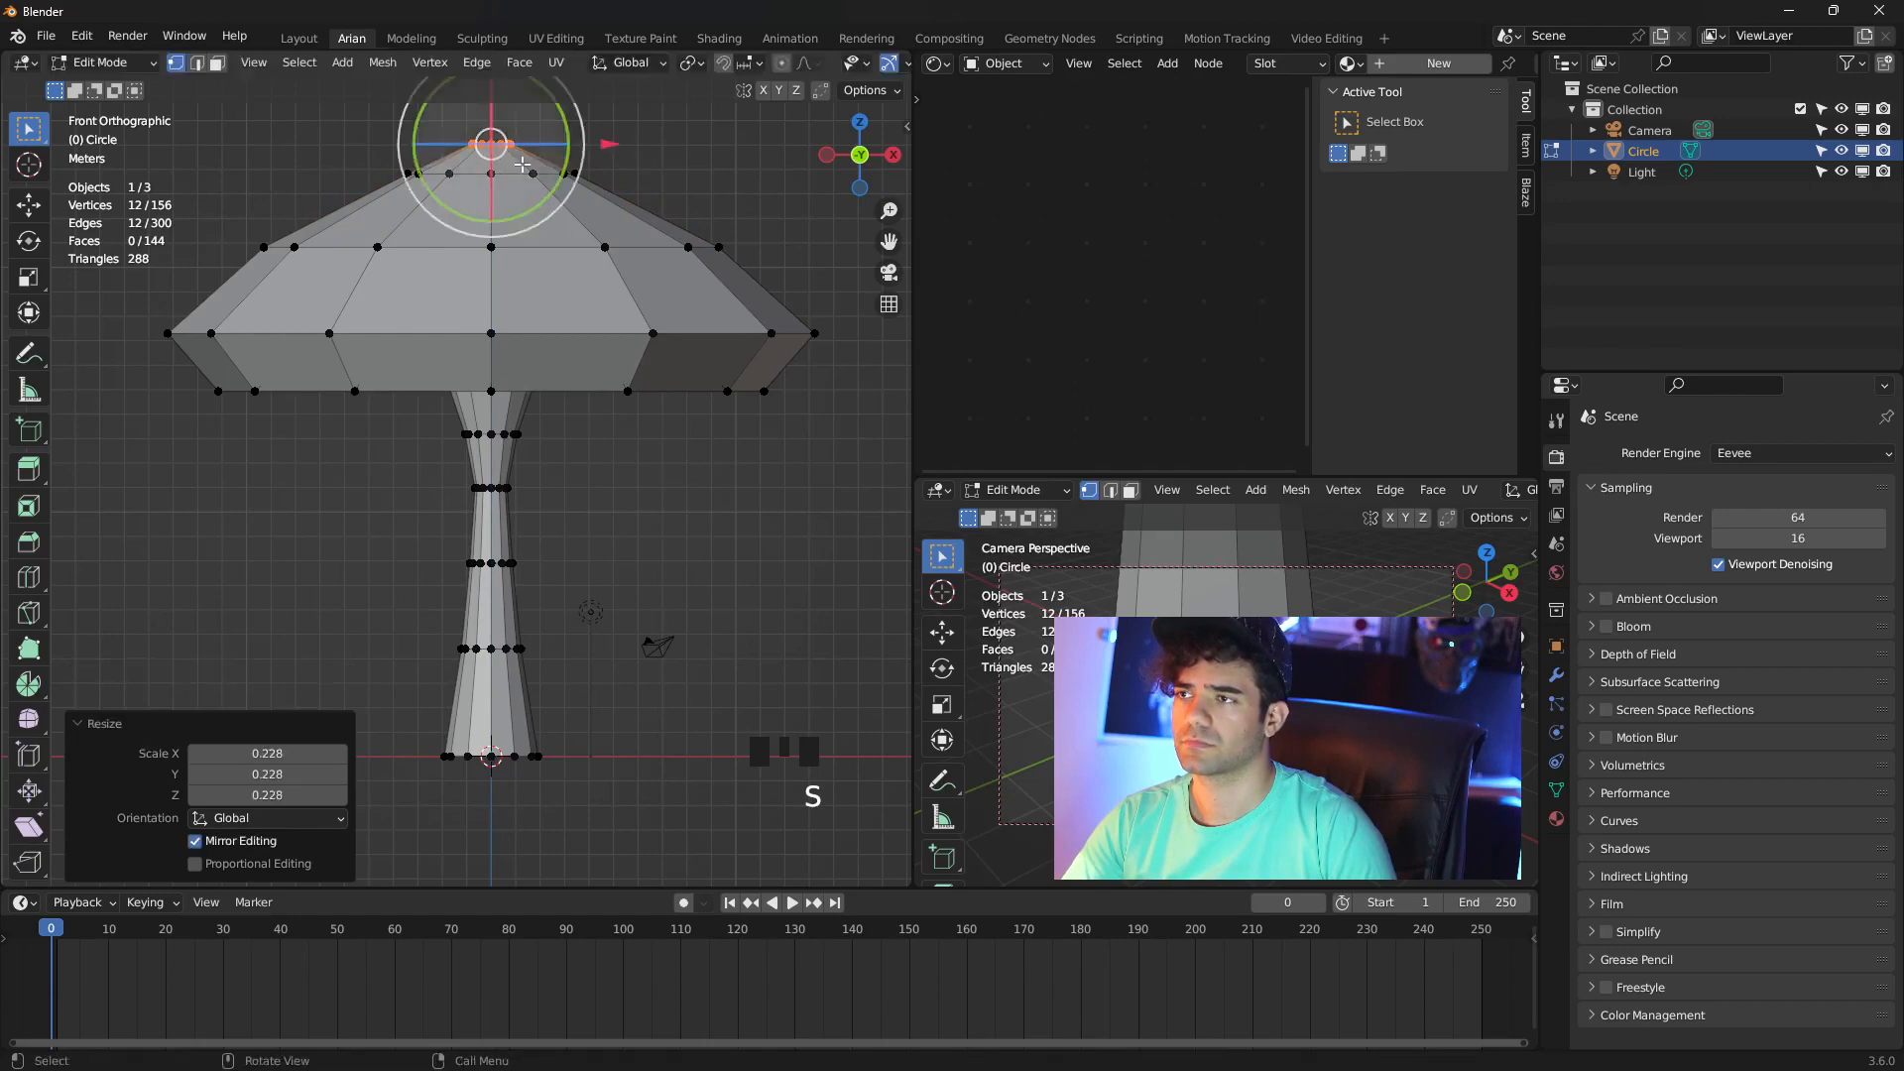
pyautogui.press('f')
# Close the bottom of the stem by filling its open base ring with a face
pyautogui.moveTo(578, 295); pyautogui.dragTo(628, 480, button='middle')
pyautogui.scroll(1, 629, 573)
pyautogui.keyDown('shift'); pyautogui.moveTo(629, 573); pyautogui.dragTo(587, 454, button='middle'); pyautogui.keyUp('shift')
pyautogui.scroll(2, 569, 552)
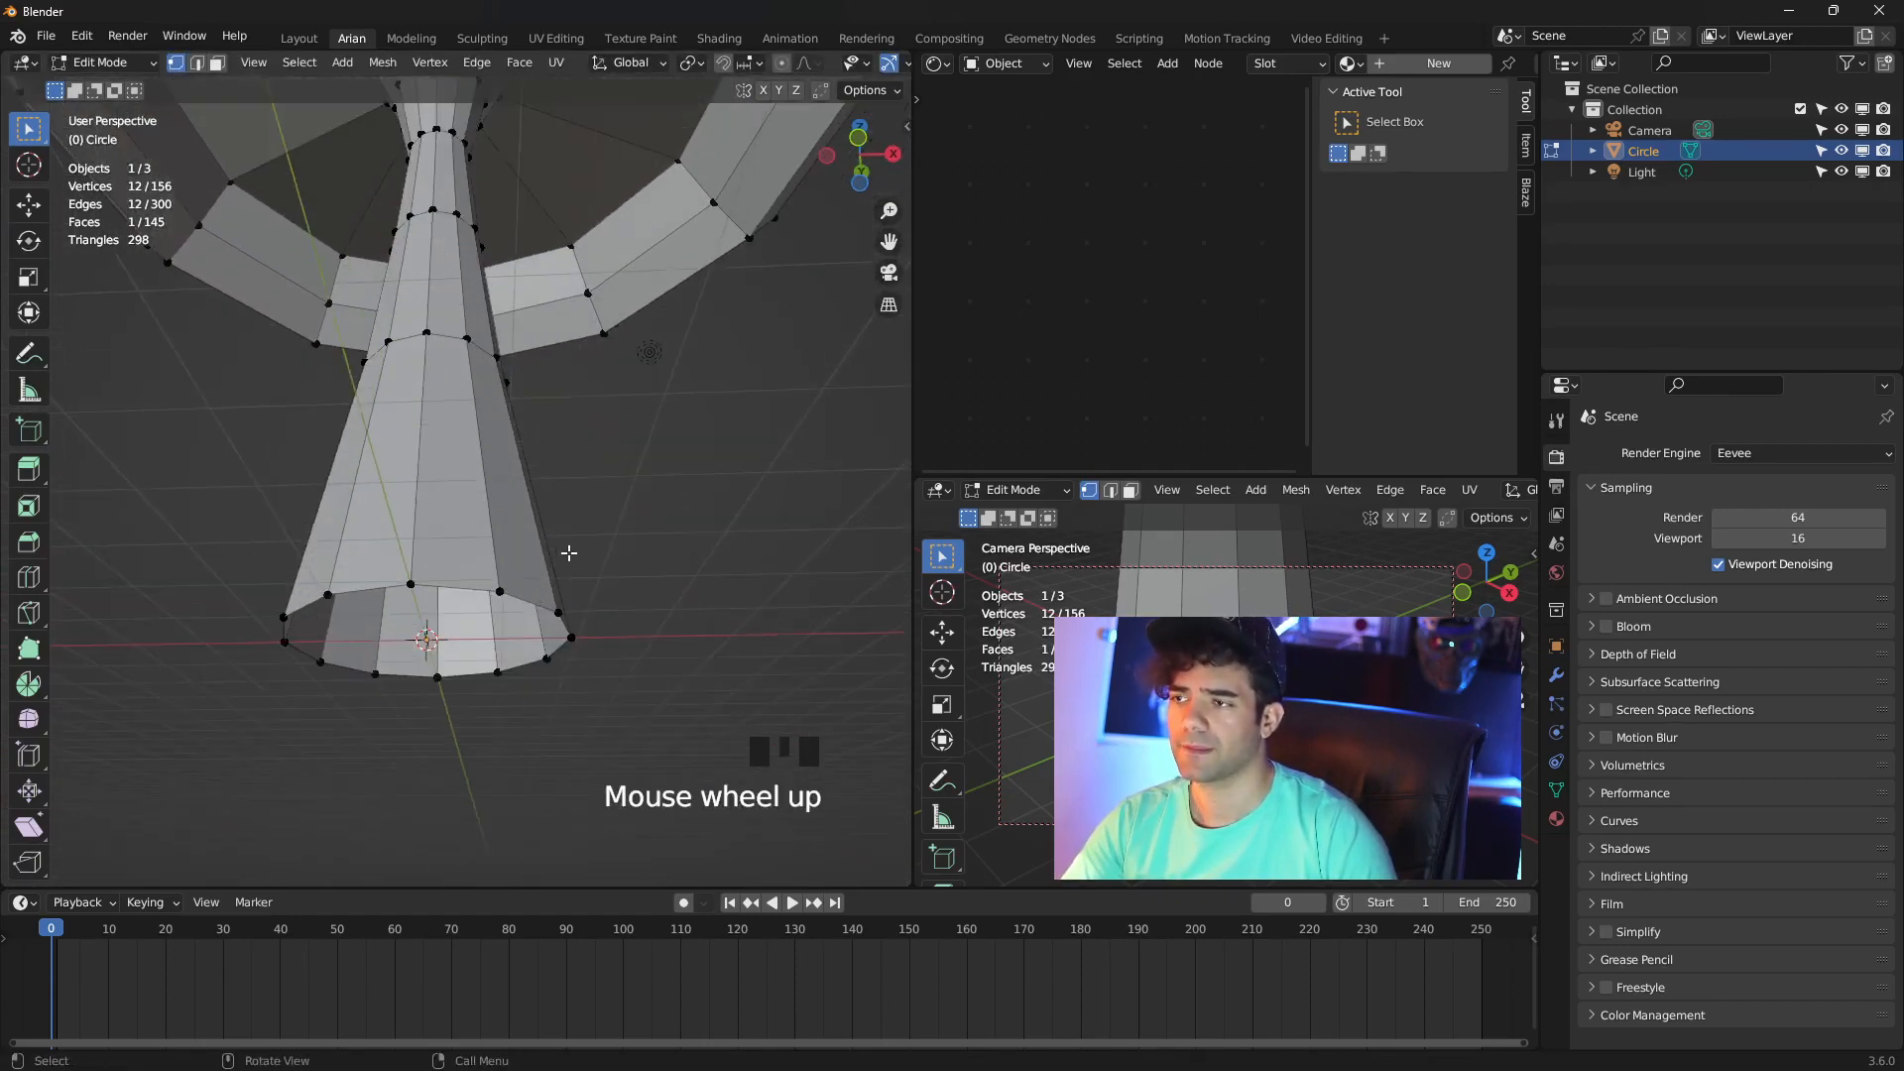
pyautogui.keyDown('shift'); pyautogui.moveTo(569, 553); pyautogui.dragTo(504, 450, button='middle'); pyautogui.keyUp('shift')
pyautogui.keyDown('alt'); pyautogui.click(465, 417); pyautogui.keyUp('alt')
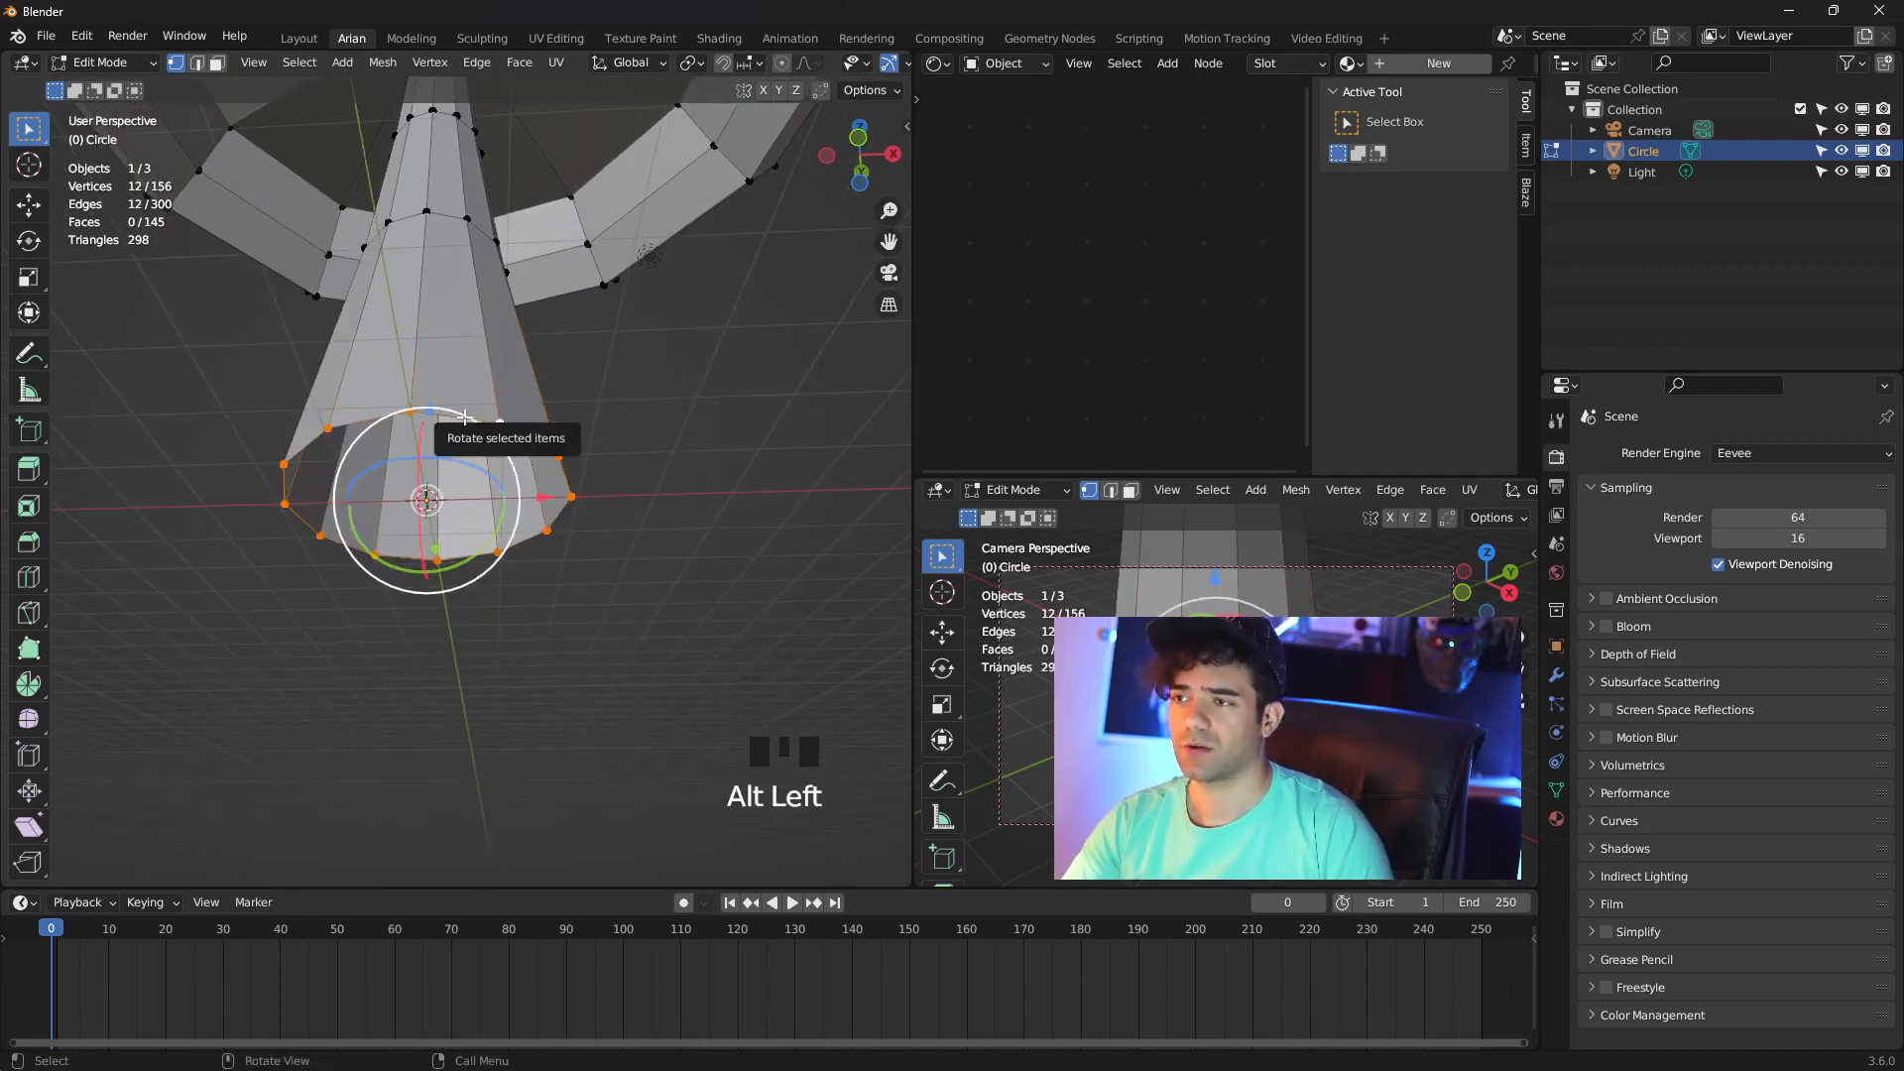
pyautogui.press('f')
pyautogui.click(667, 472)
pyautogui.scroll(-2, 604, 434)
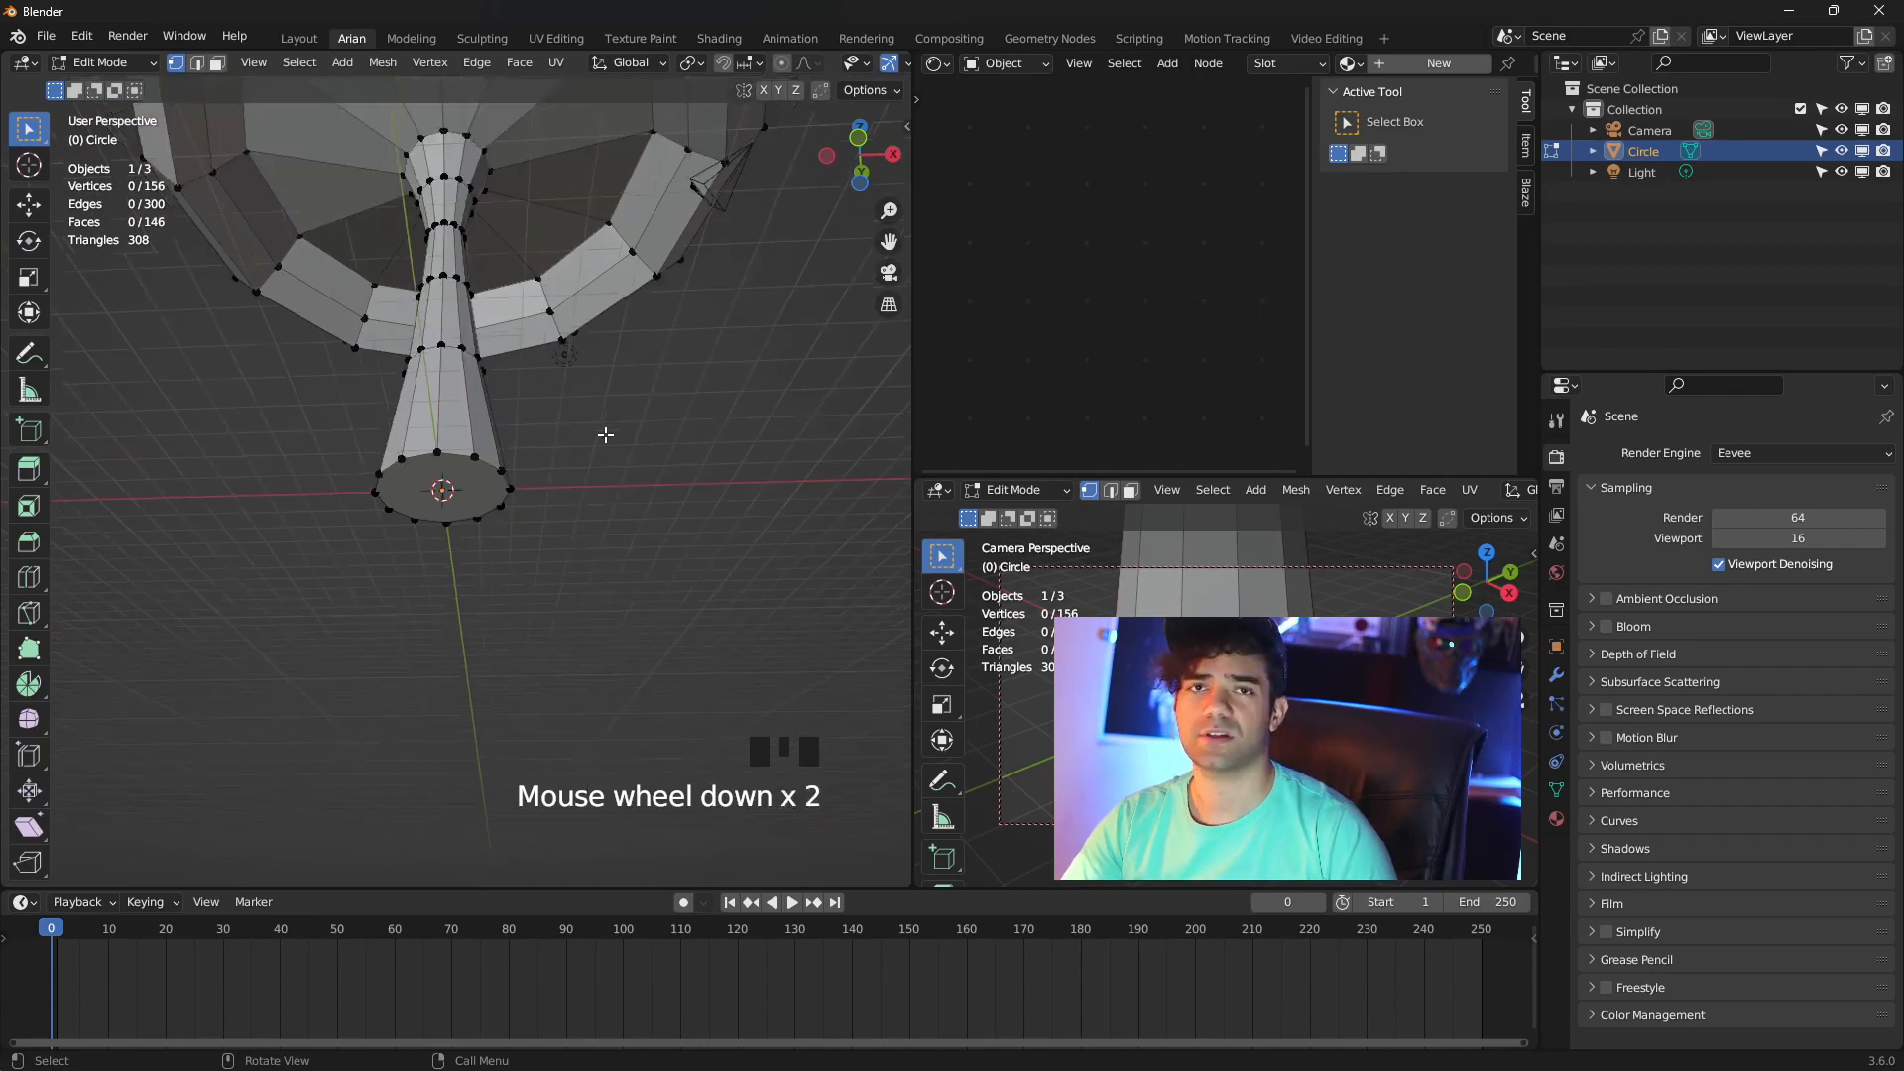
pyautogui.keyDown('shift'); pyautogui.moveTo(605, 435); pyautogui.dragTo(571, 544, button='middle'); pyautogui.keyUp('shift')
# Add a Subdivision Surface modifier to the mushroom with viewport and render levels of 3, and return to Edit Mode
pyautogui.press('Tab')
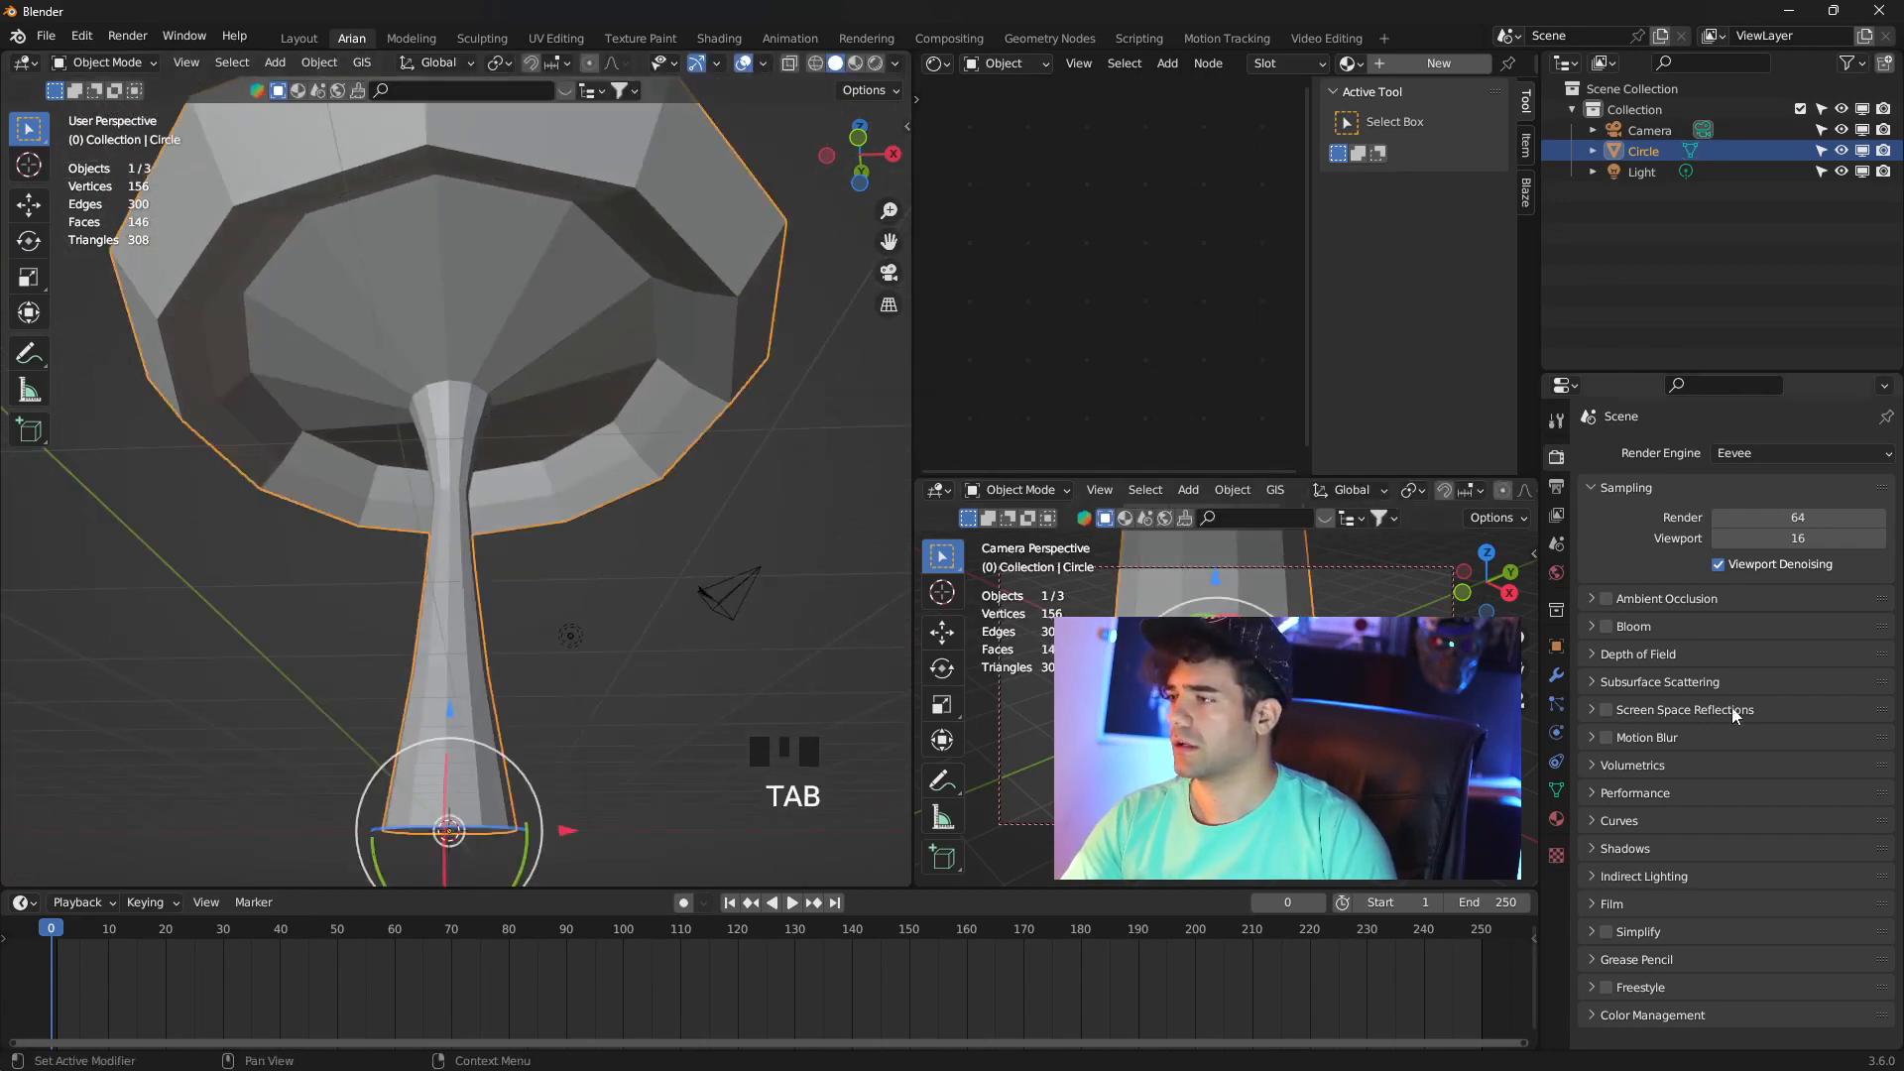
pyautogui.click(1555, 678)
pyautogui.click(1683, 458)
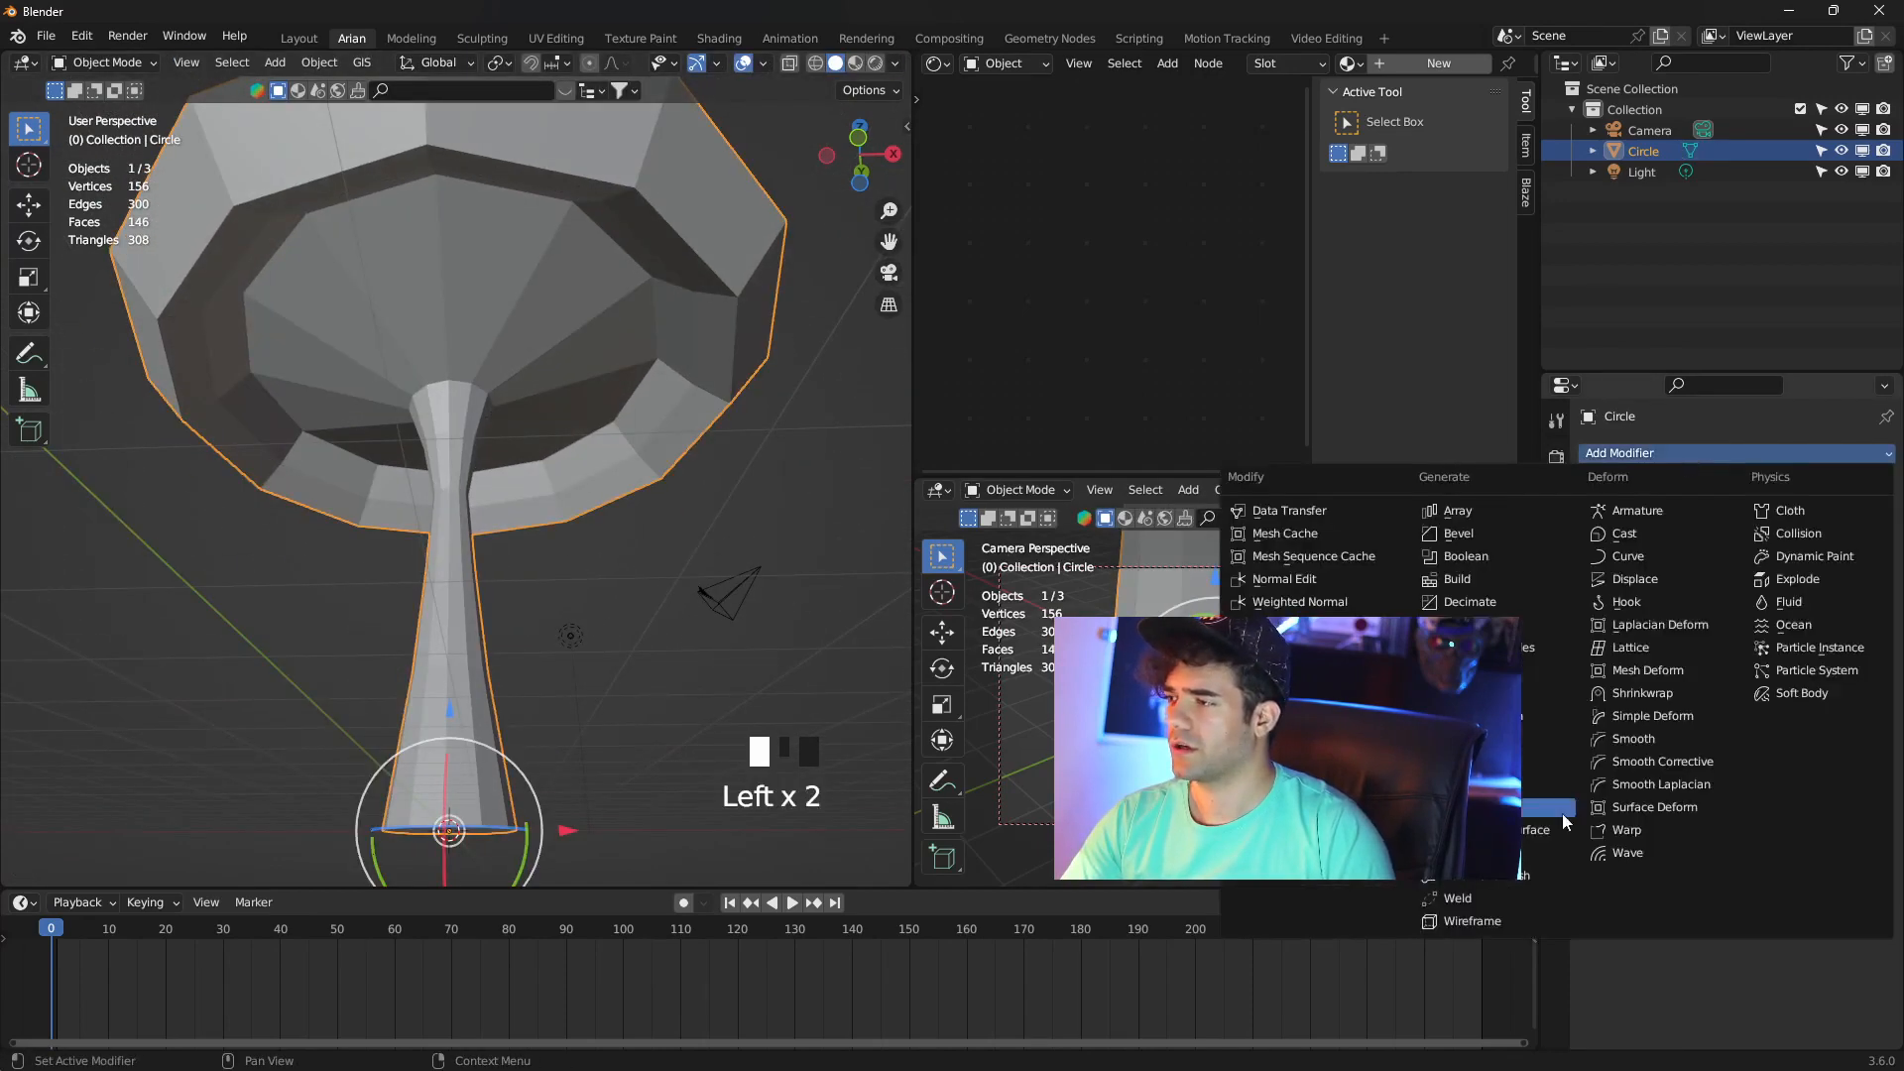
pyautogui.click(1544, 831)
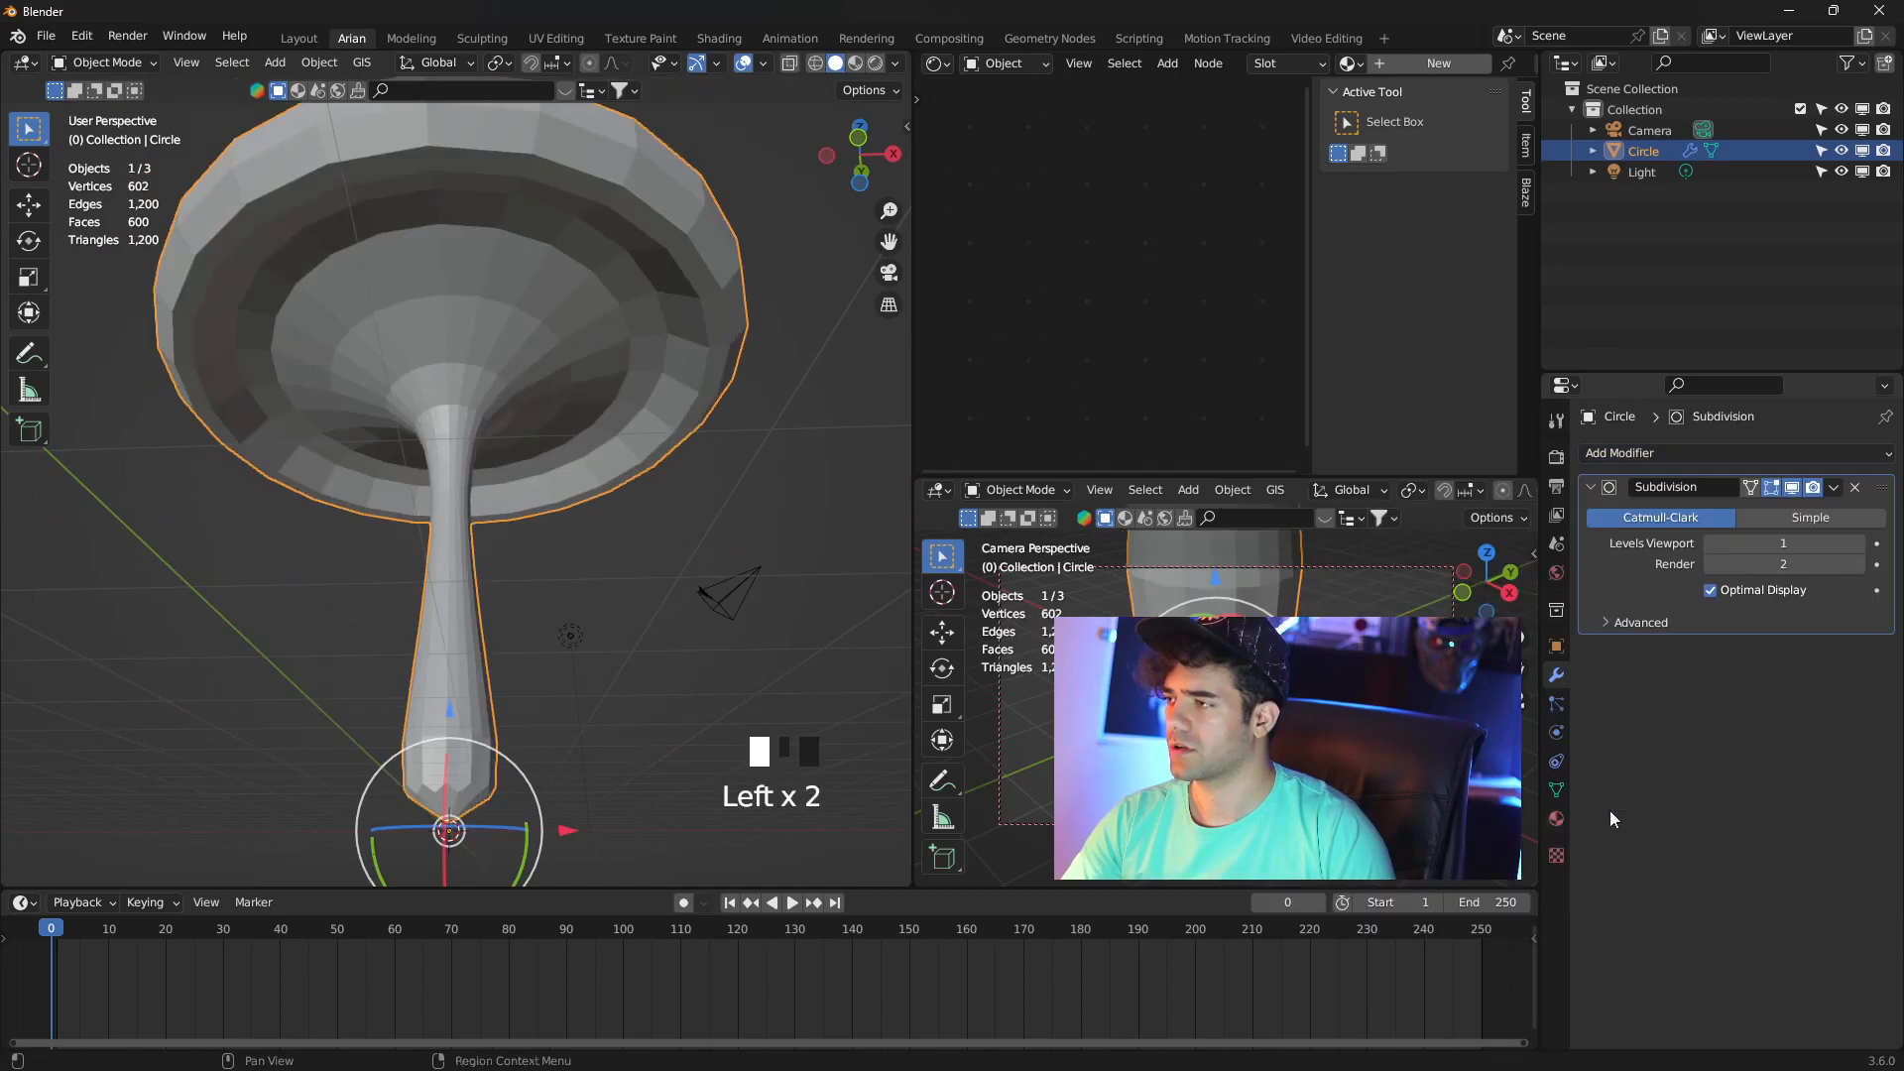
pyautogui.click(1857, 544)
pyautogui.click(1857, 544)
pyautogui.click(1857, 564)
pyautogui.scroll(-1, 507, 519)
pyautogui.moveTo(508, 519); pyautogui.dragTo(511, 555, button='middle')
pyautogui.press('Tab')
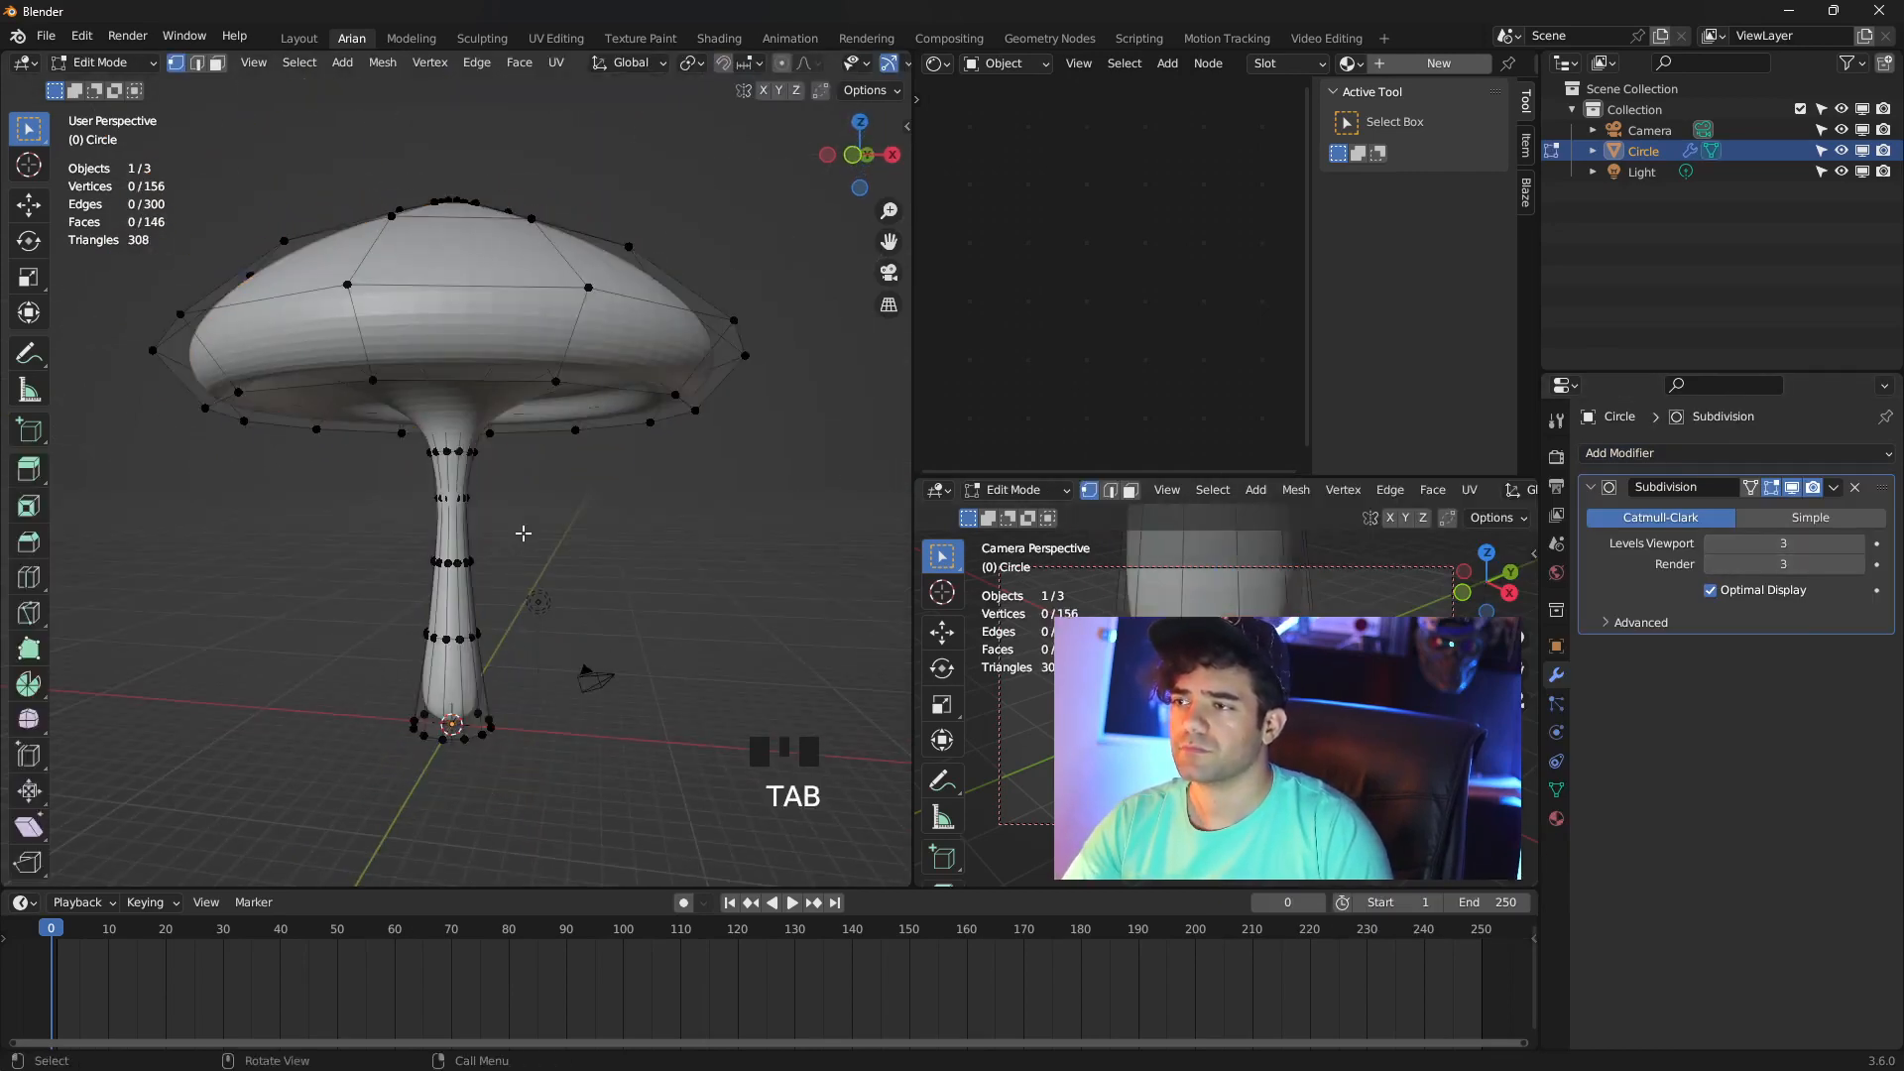
pyautogui.scroll(1, 523, 555)
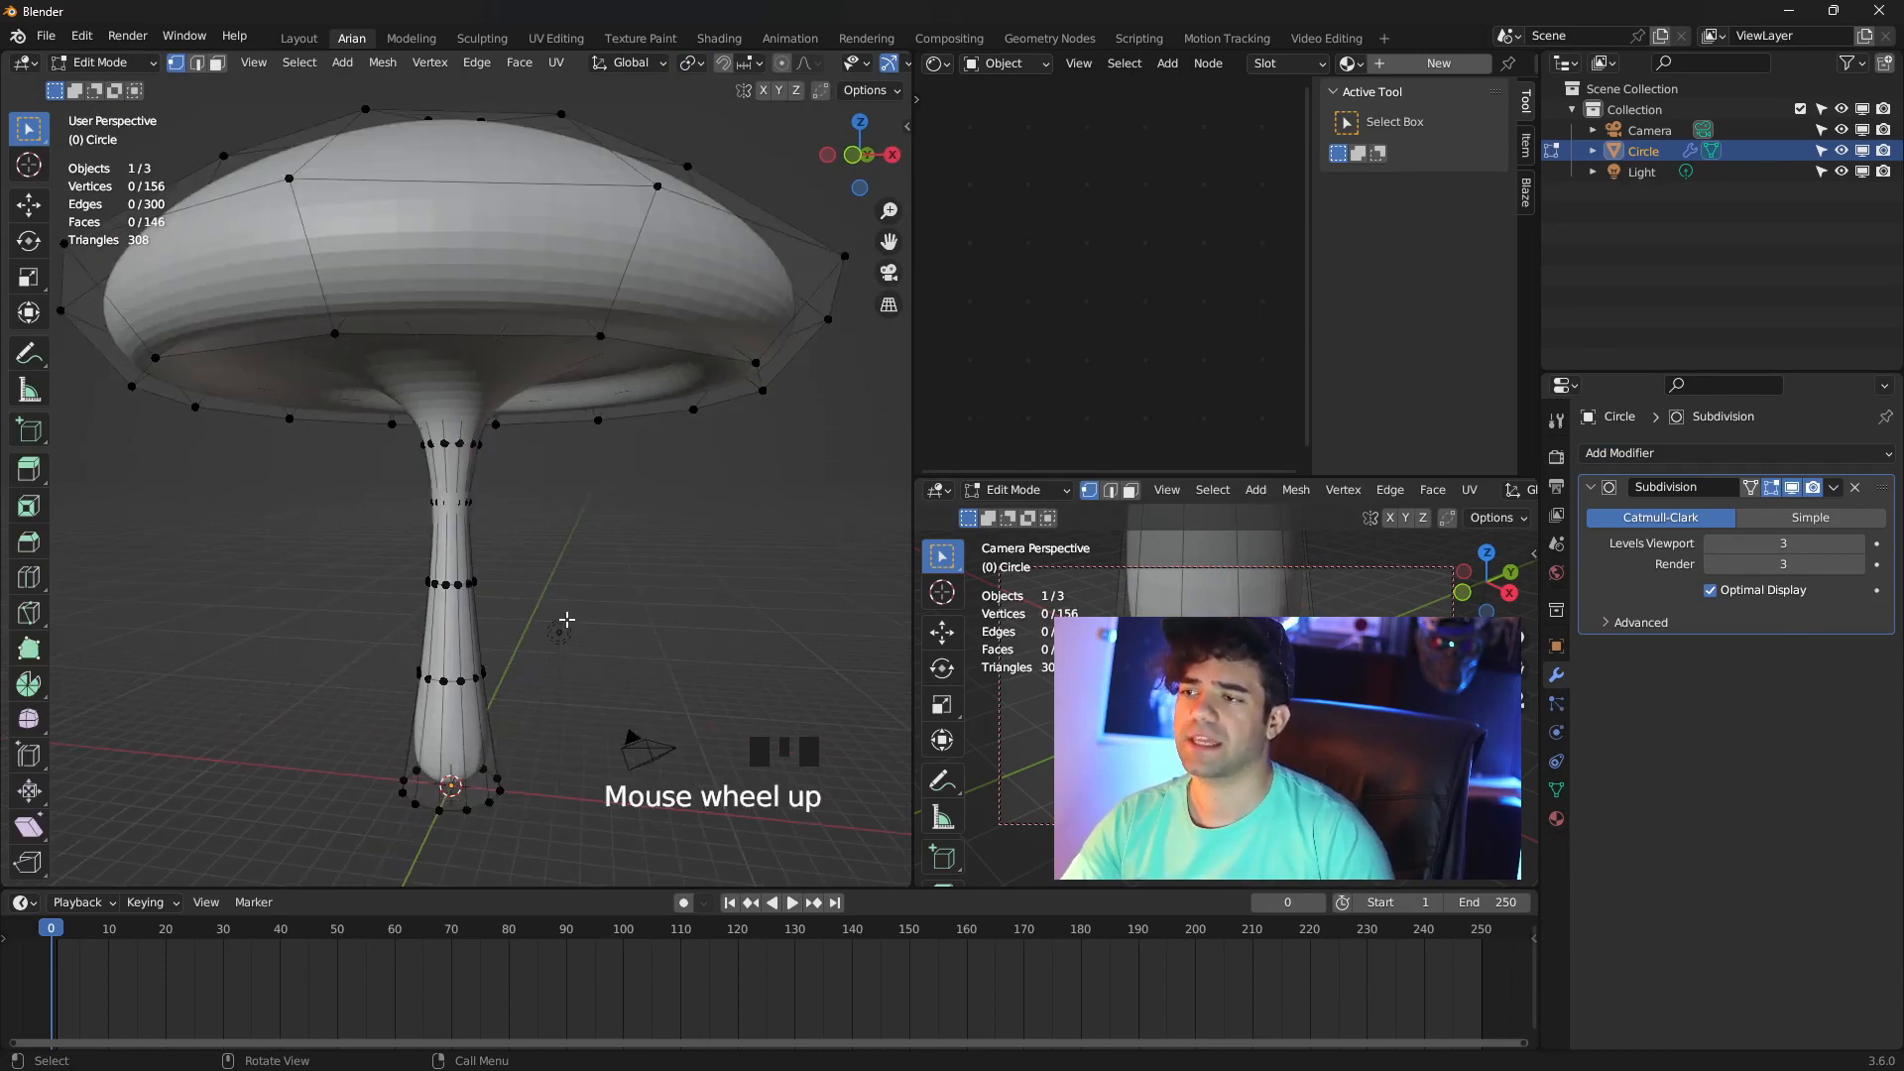
pyautogui.scroll(-2, 566, 620)
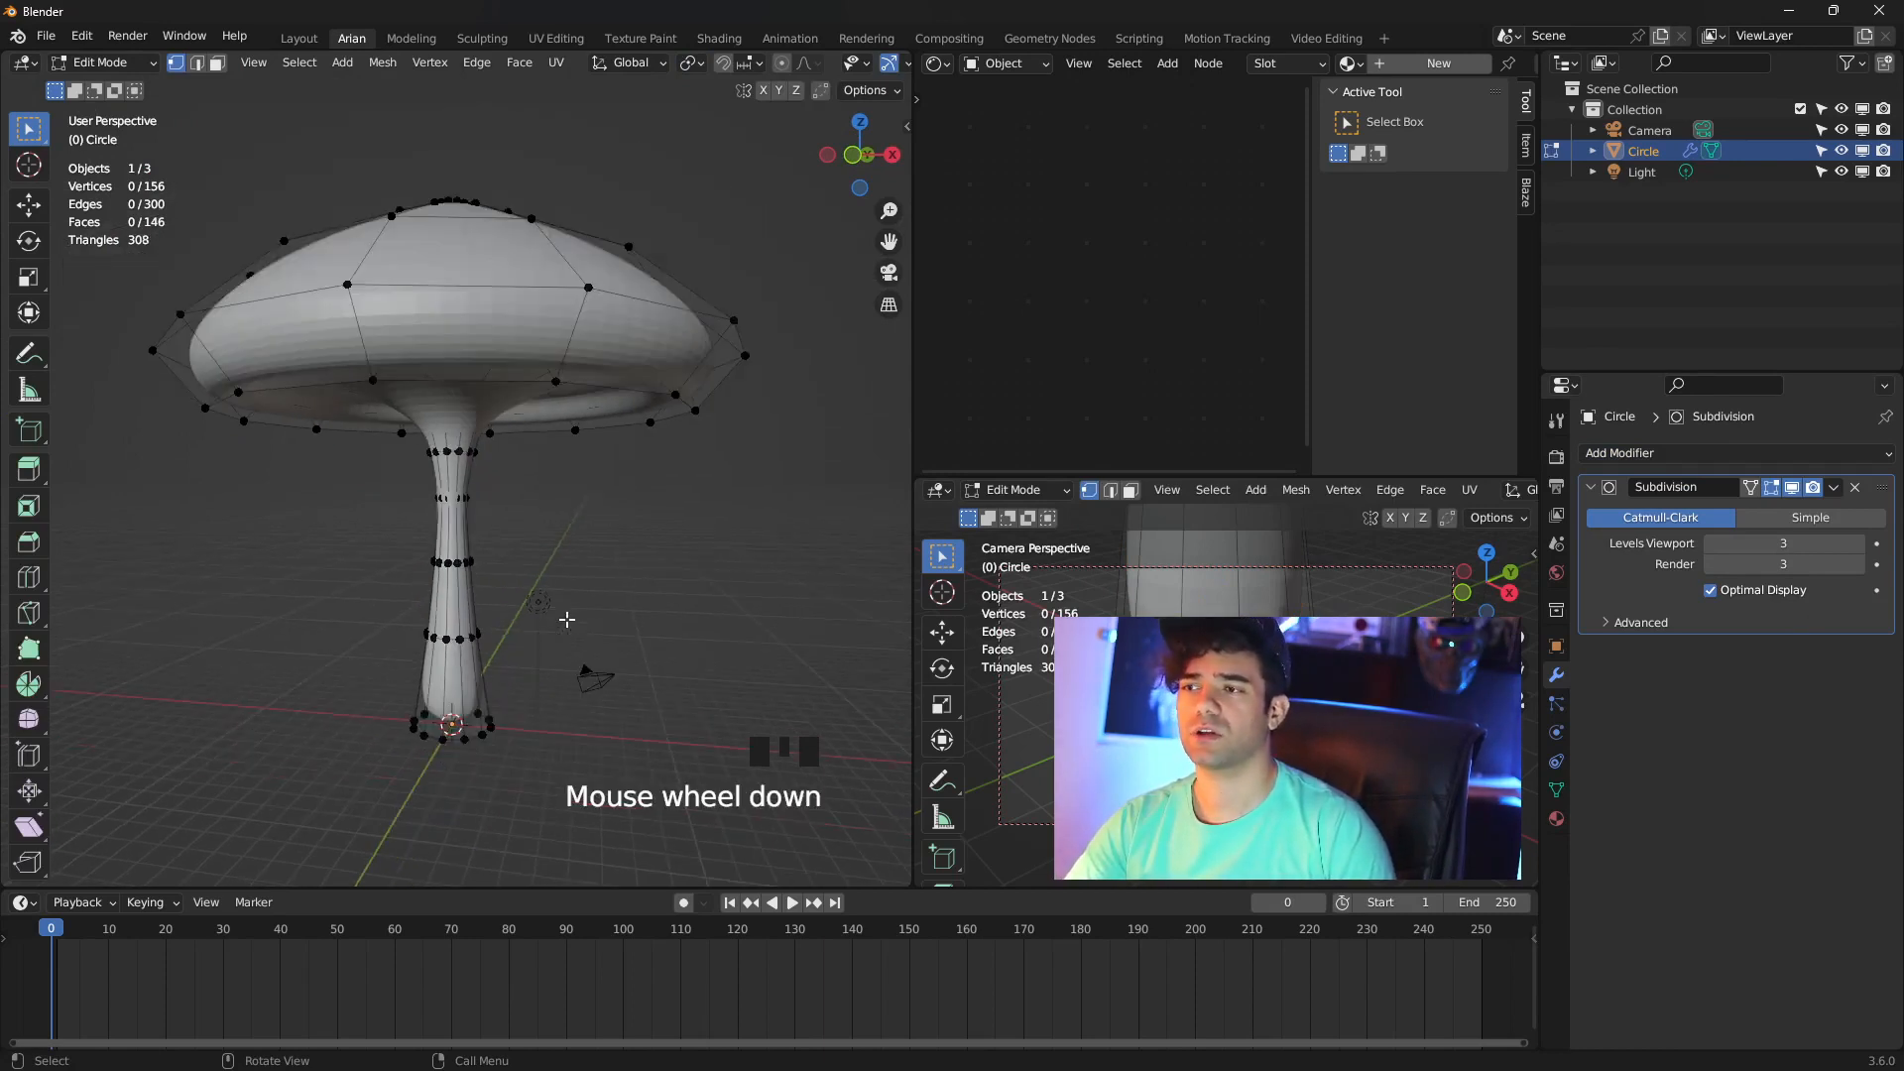
pyautogui.moveTo(699, 401); pyautogui.dragTo(674, 406, button='middle')
pyautogui.click(661, 307)
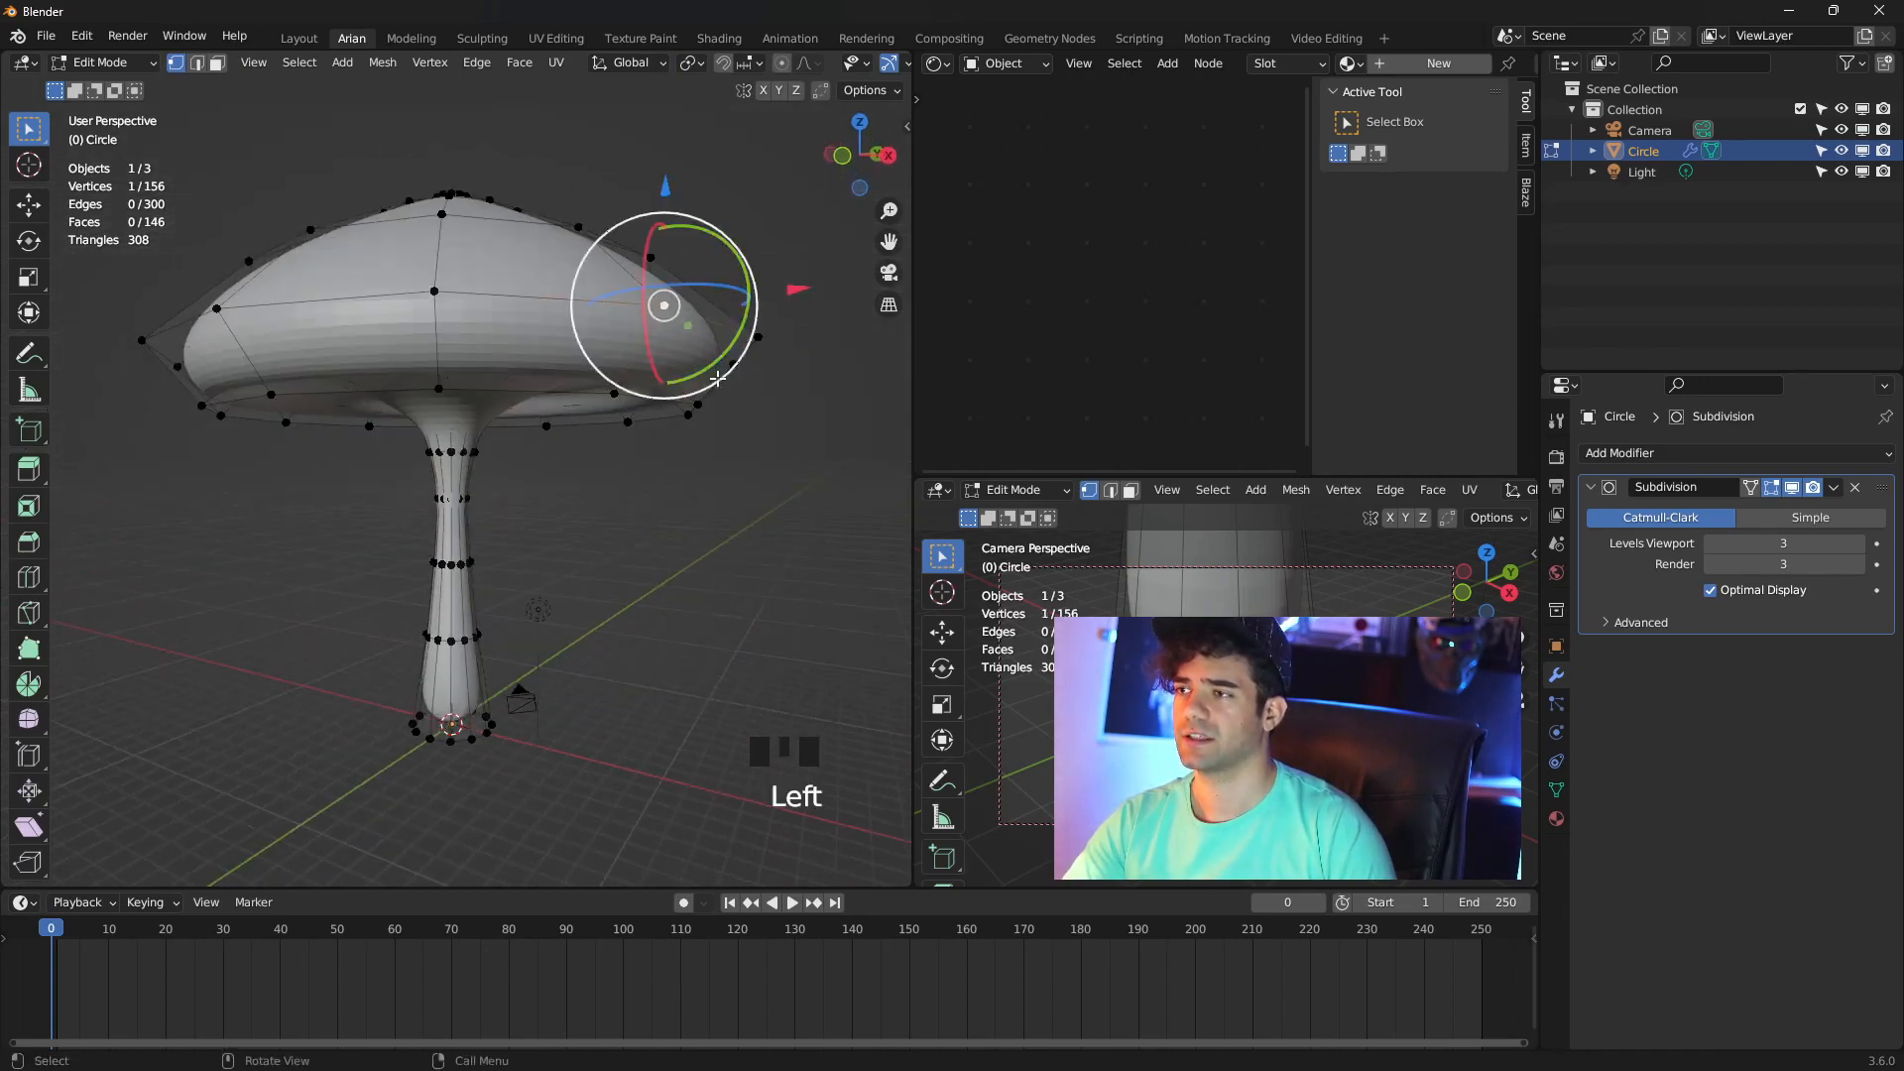
pyautogui.moveTo(661, 309); pyautogui.dragTo(723, 399, button='middle')
pyautogui.keyDown('shift'); pyautogui.click(702, 349); pyautogui.keyUp('shift')
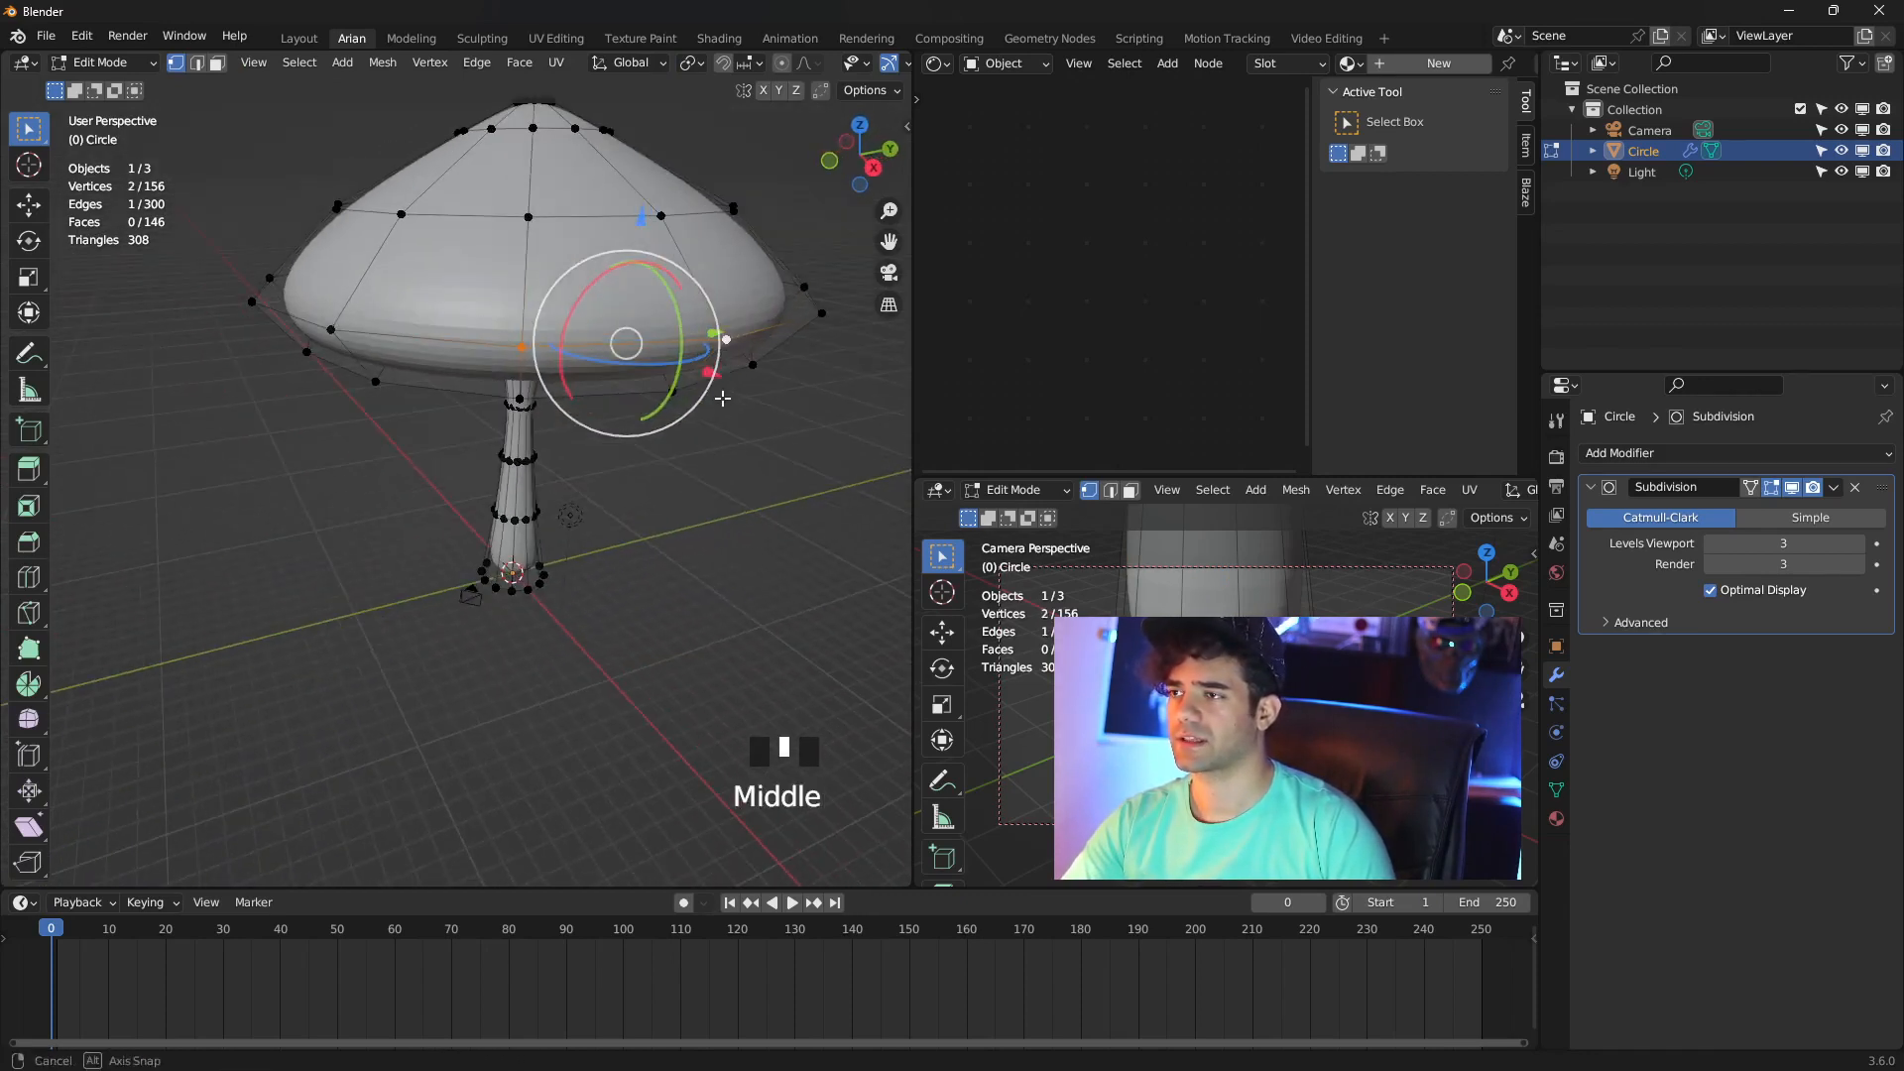
pyautogui.moveTo(824, 322); pyautogui.dragTo(659, 428, button='middle')
pyautogui.click(782, 372)
pyautogui.keyDown('shift'); pyautogui.click(754, 357); pyautogui.keyUp('shift')
pyautogui.keyDown('shift'); pyautogui.click(658, 431); pyautogui.keyUp('shift')
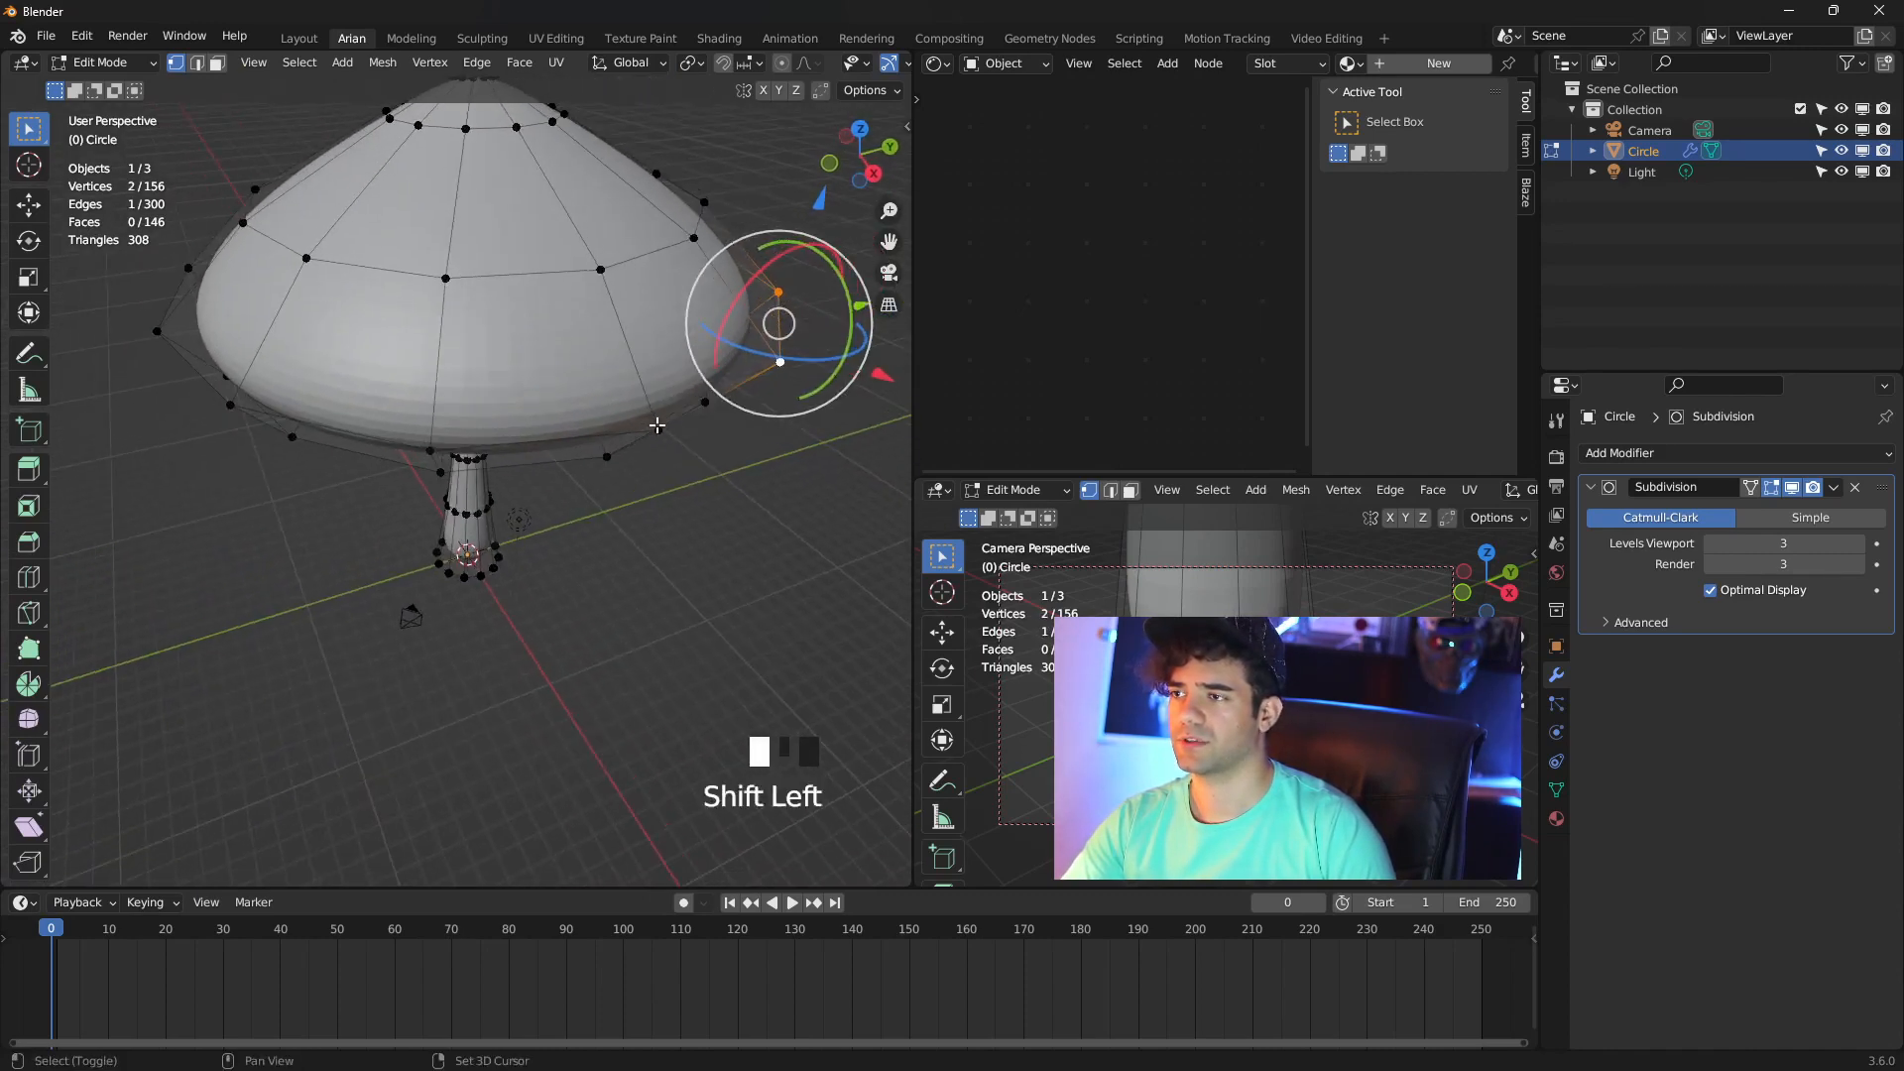
pyautogui.keyDown('shift'); pyautogui.click(430, 451); pyautogui.keyUp('shift')
pyautogui.moveTo(507, 496); pyautogui.dragTo(543, 527, button='middle')
pyautogui.scroll(-1, 555, 495)
pyautogui.press('KP_1')
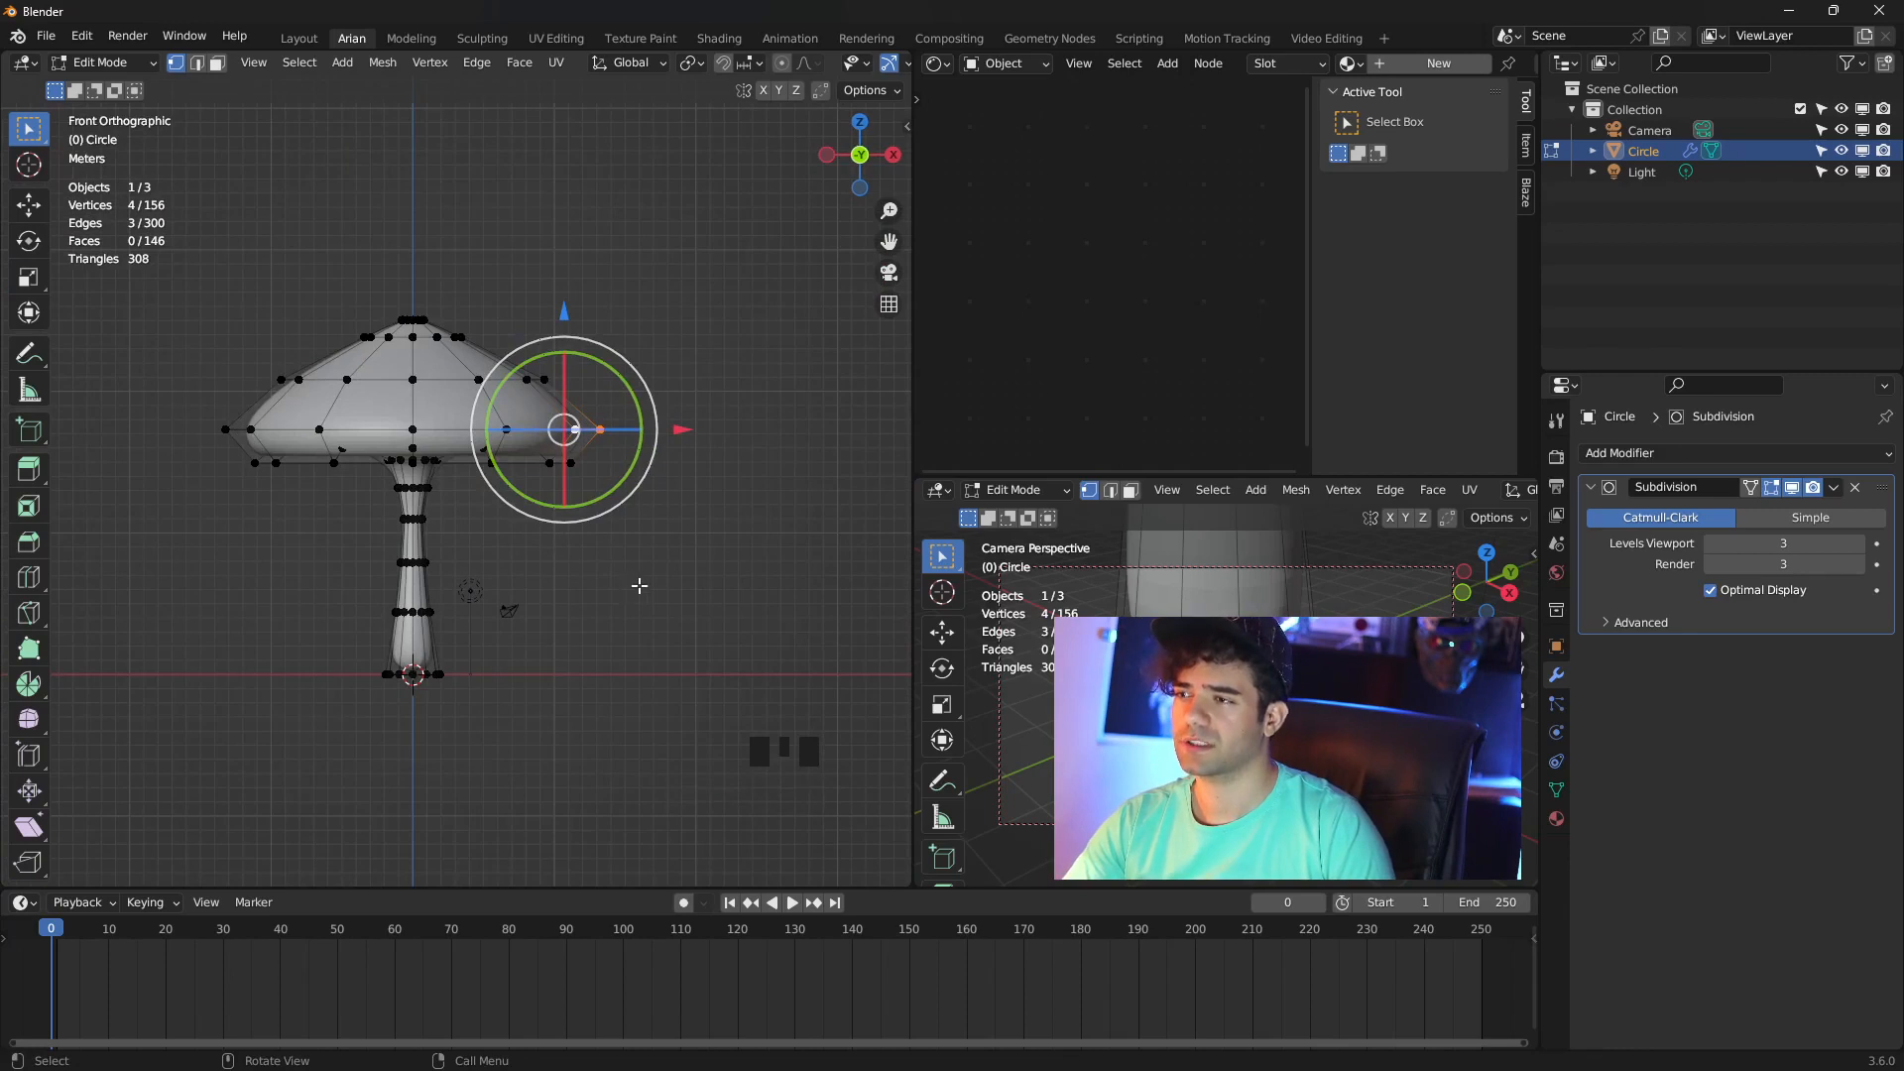
pyautogui.moveTo(657, 592); pyautogui.dragTo(634, 595, button='middle')
pyautogui.press('g')
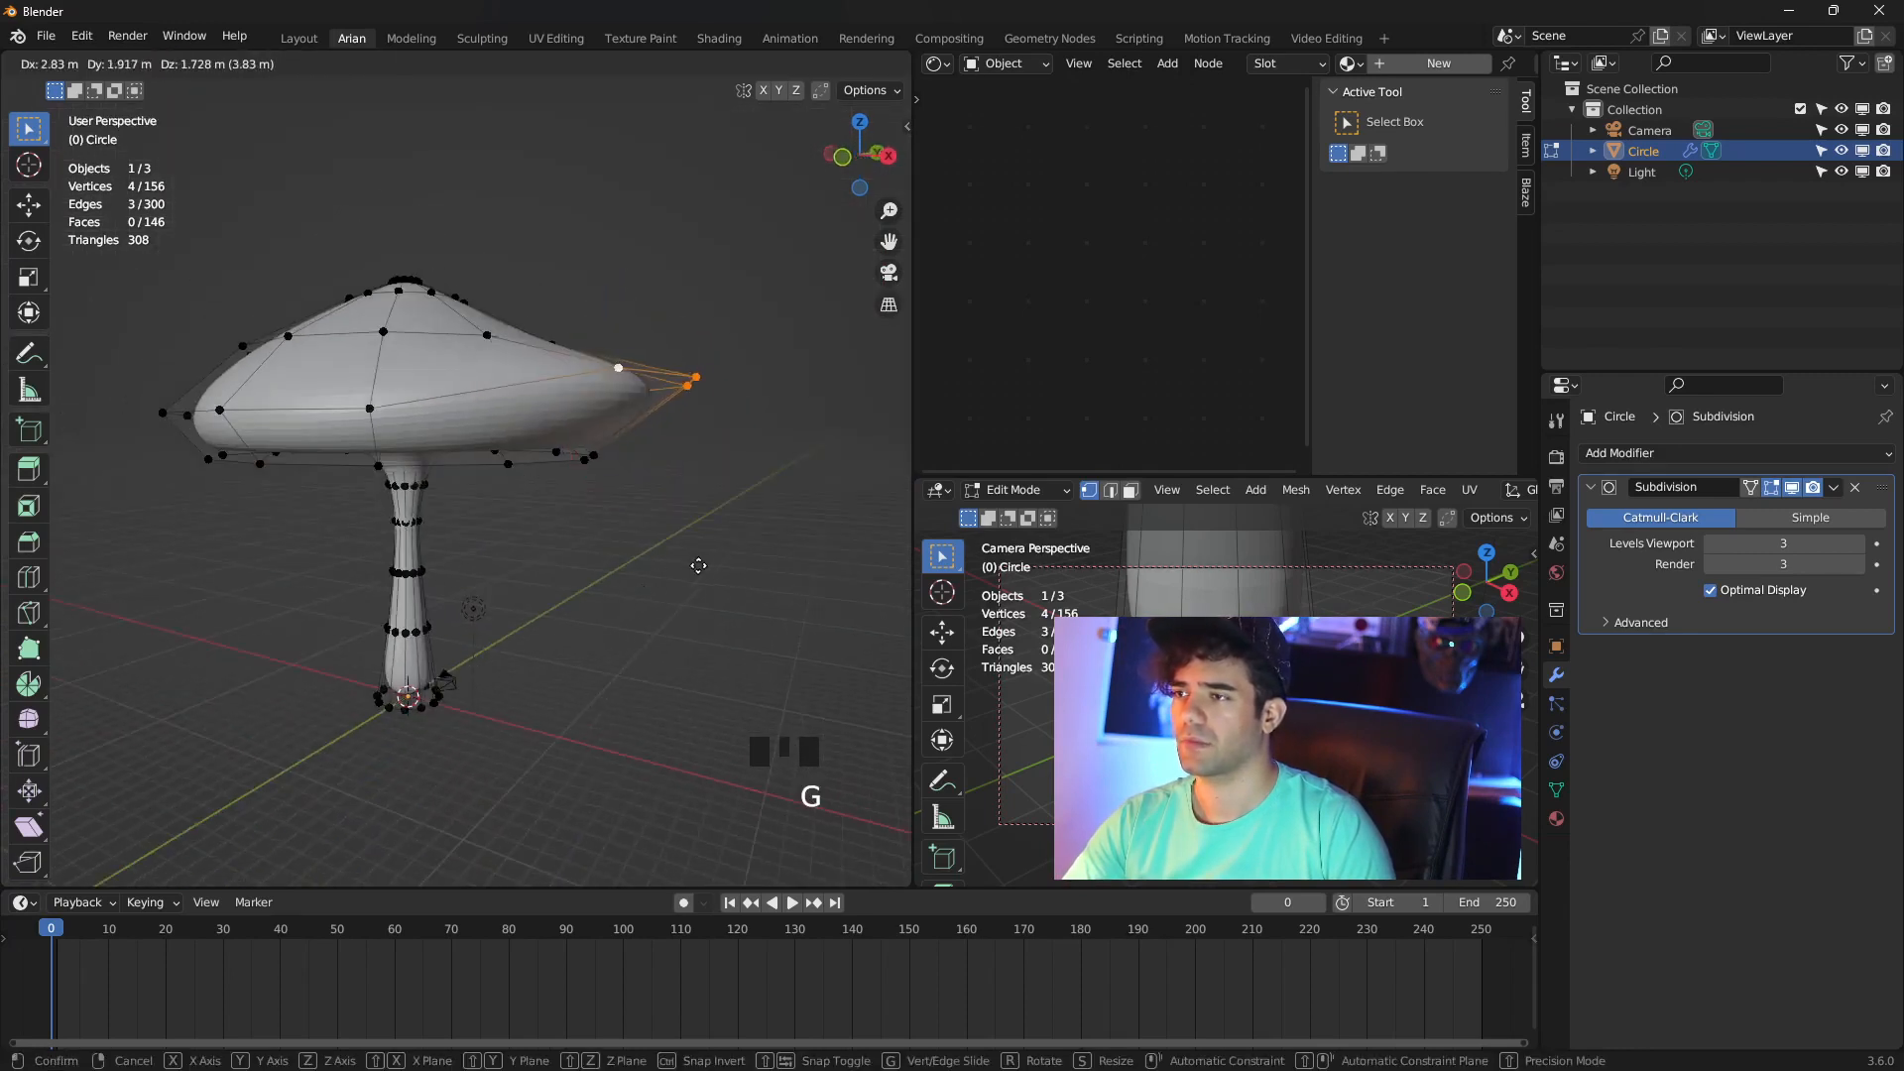
pyautogui.click(699, 645)
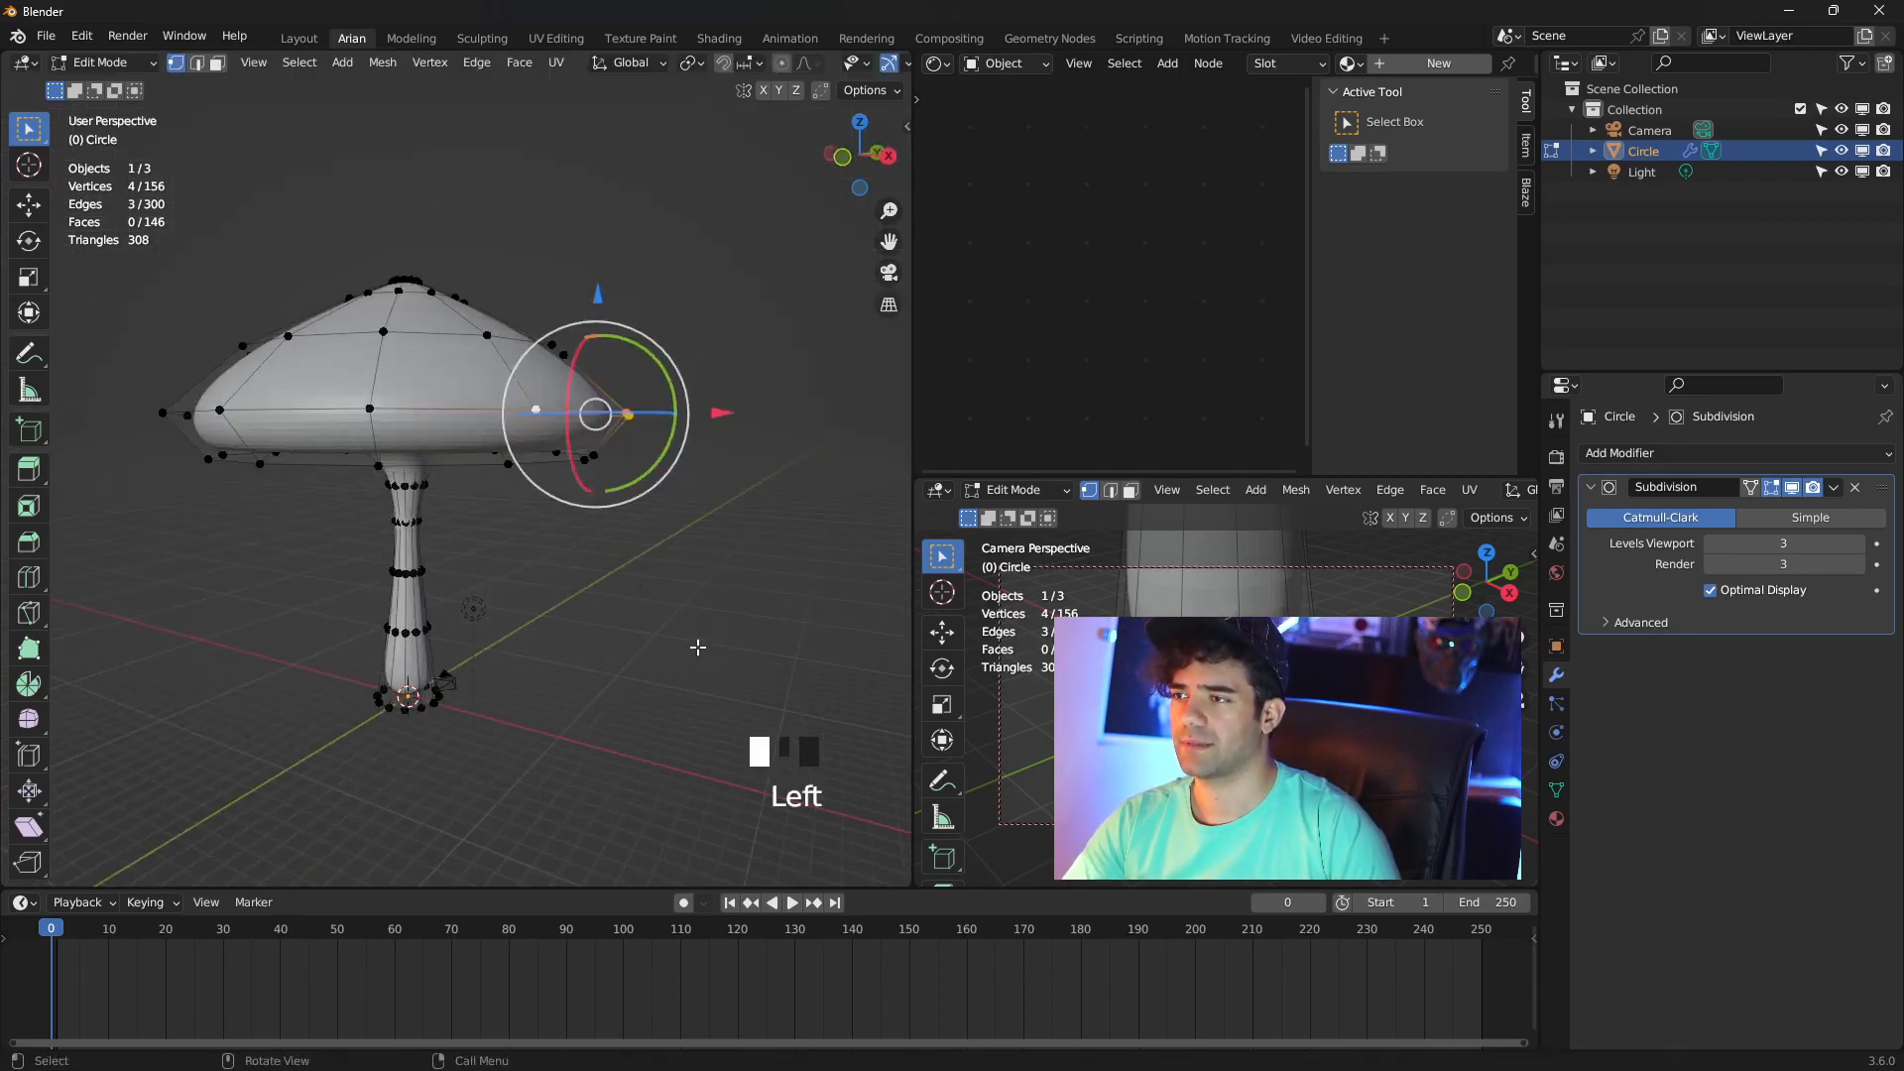
# Move four neighbouring vertices of the cap's widest ring on its +X side about 3.57 m in X and -3.57 m in Z
pyautogui.moveTo(699, 644); pyautogui.dragTo(400, 485, button='middle')
pyautogui.keyDown('shift'); pyautogui.click(299, 453); pyautogui.keyUp('shift')
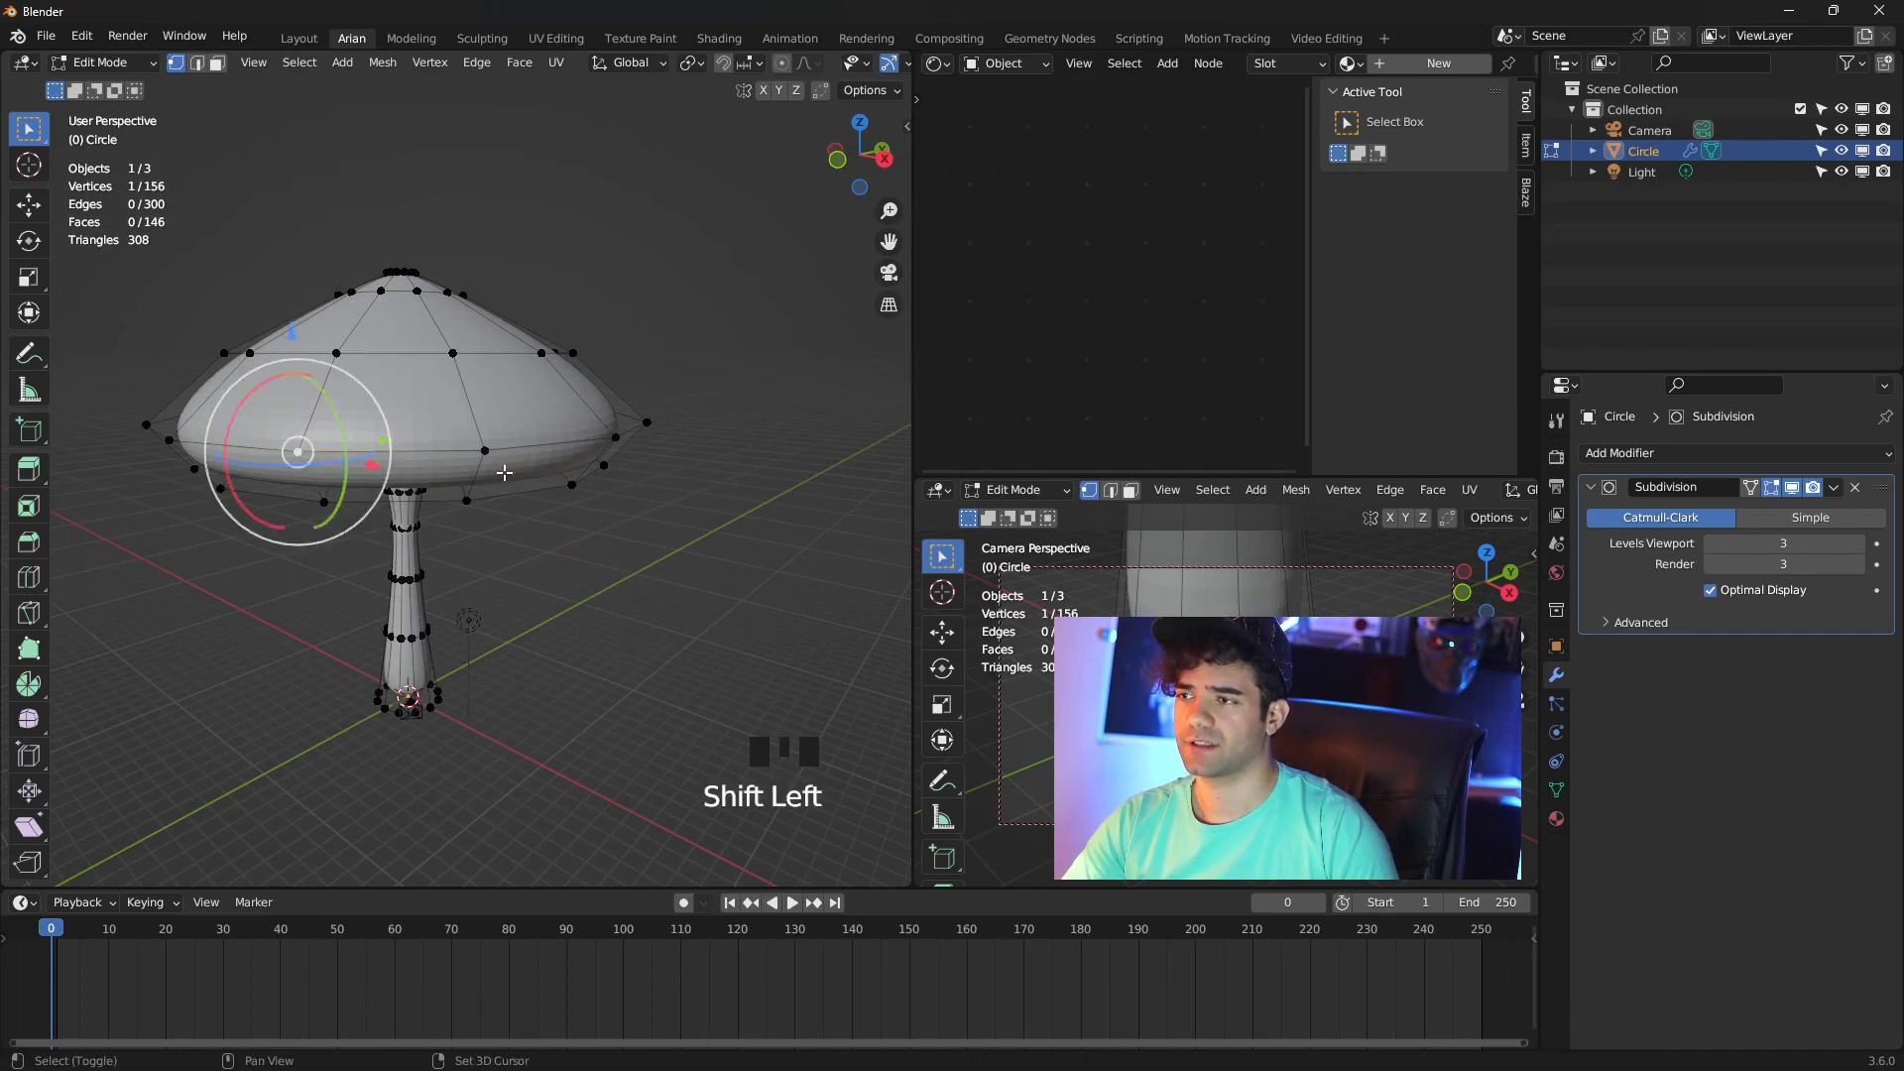
pyautogui.keyDown('shift'); pyautogui.click(485, 451); pyautogui.keyUp('shift')
pyautogui.keyDown('shift'); pyautogui.click(616, 438); pyautogui.keyUp('shift')
pyautogui.keyDown('shift'); pyautogui.click(646, 423); pyautogui.keyUp('shift')
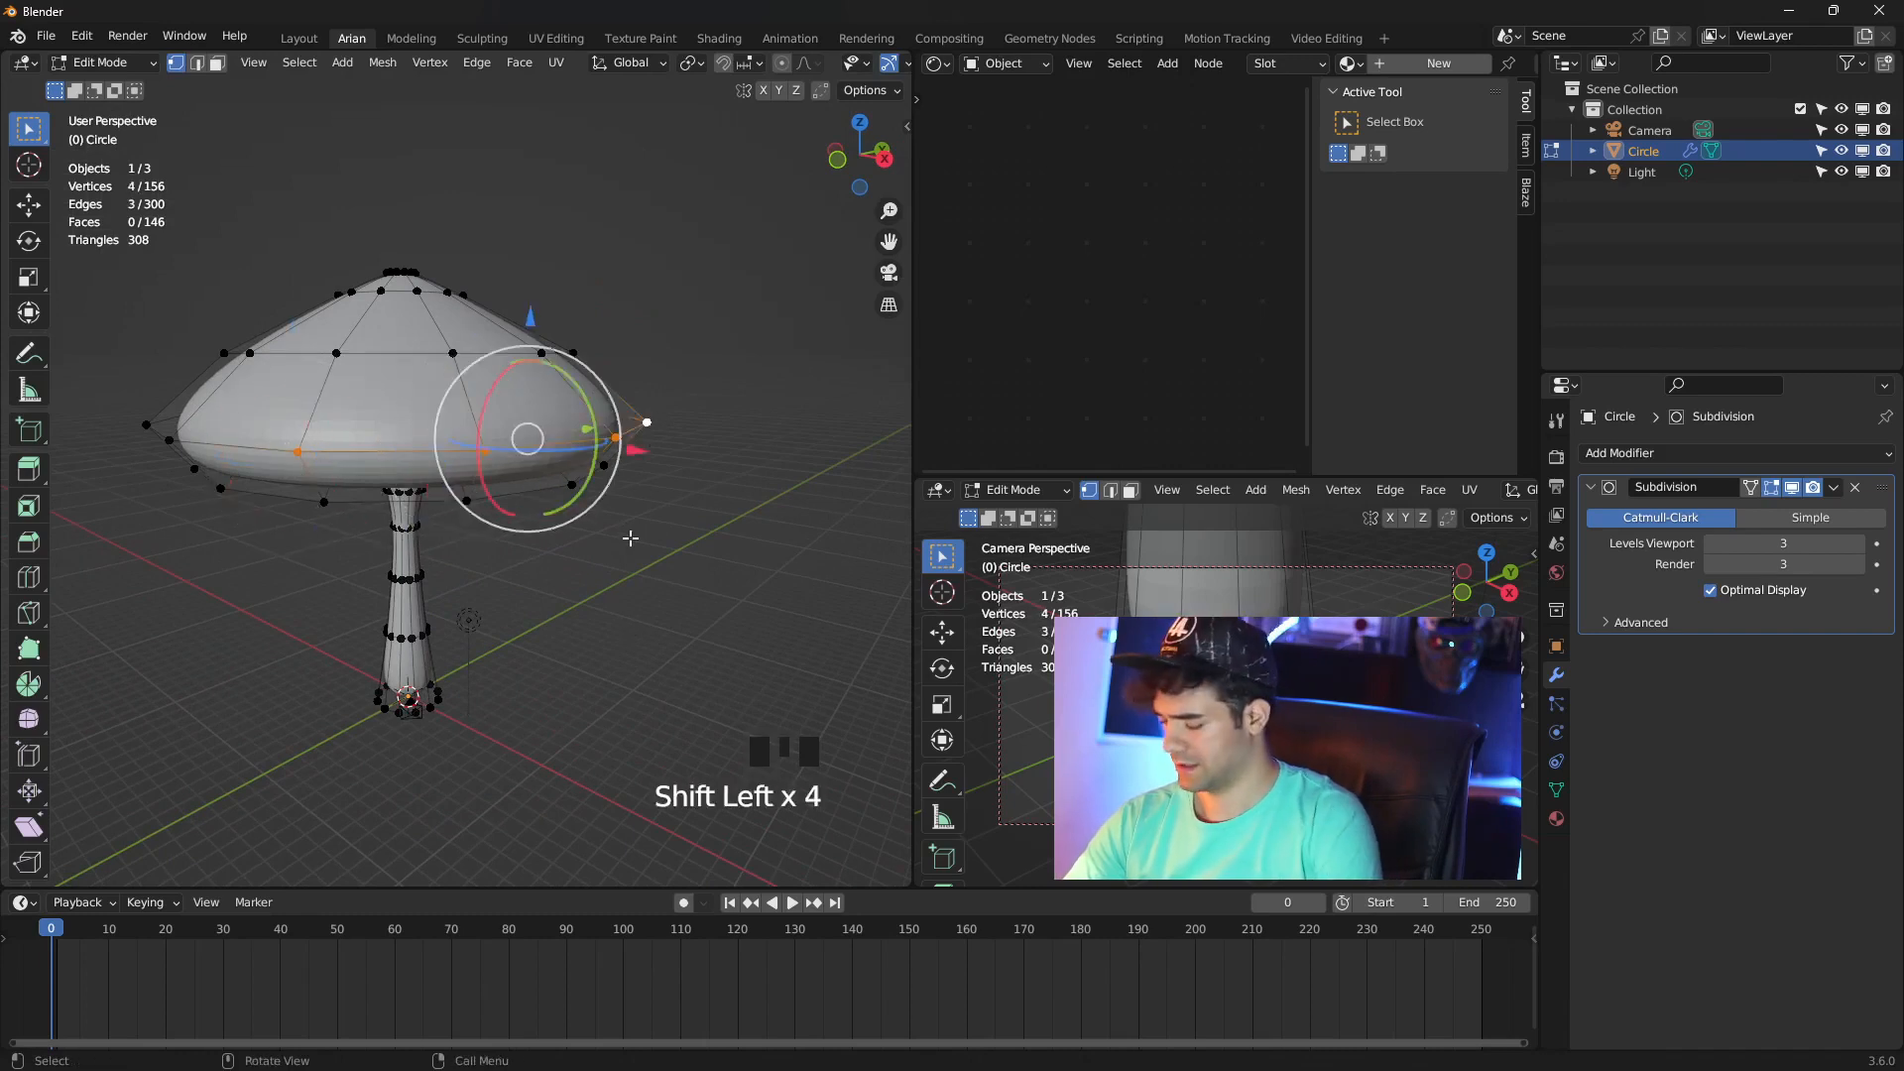
pyautogui.press('KP_1')
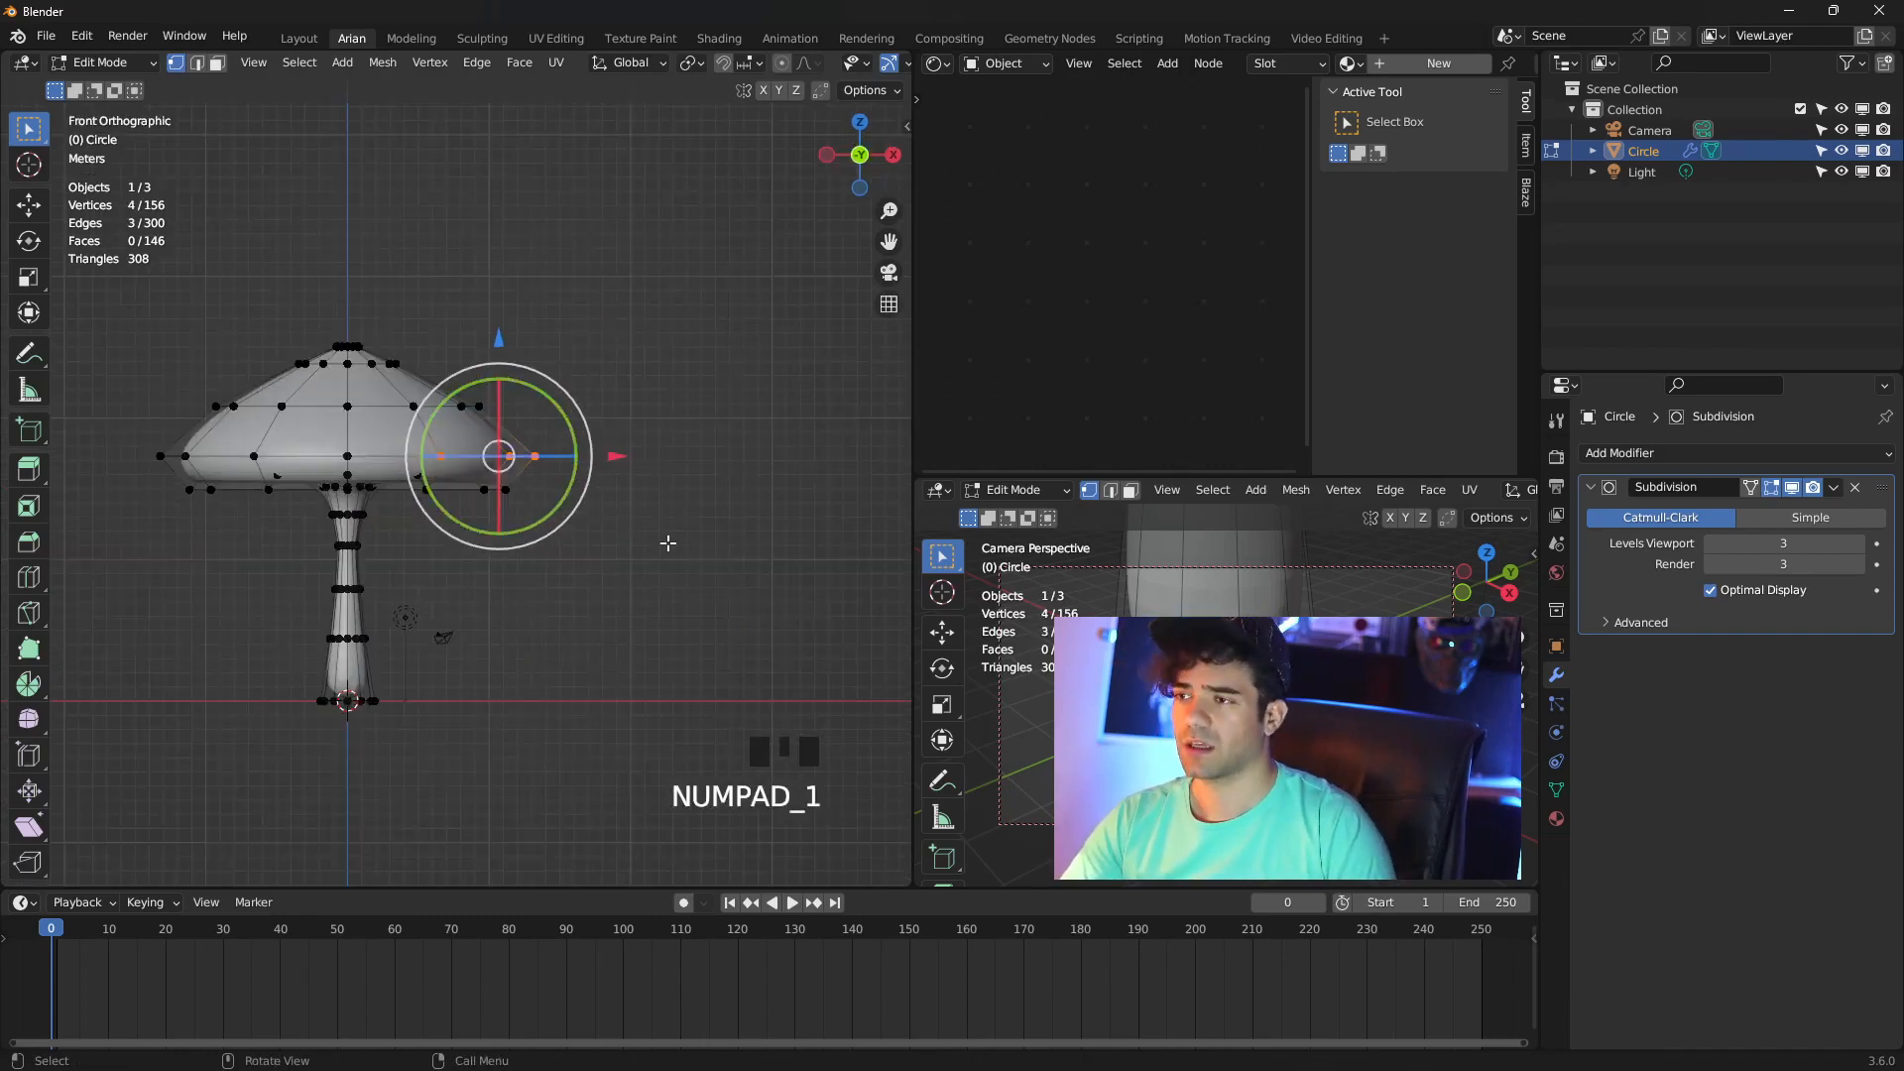
pyautogui.press('g')
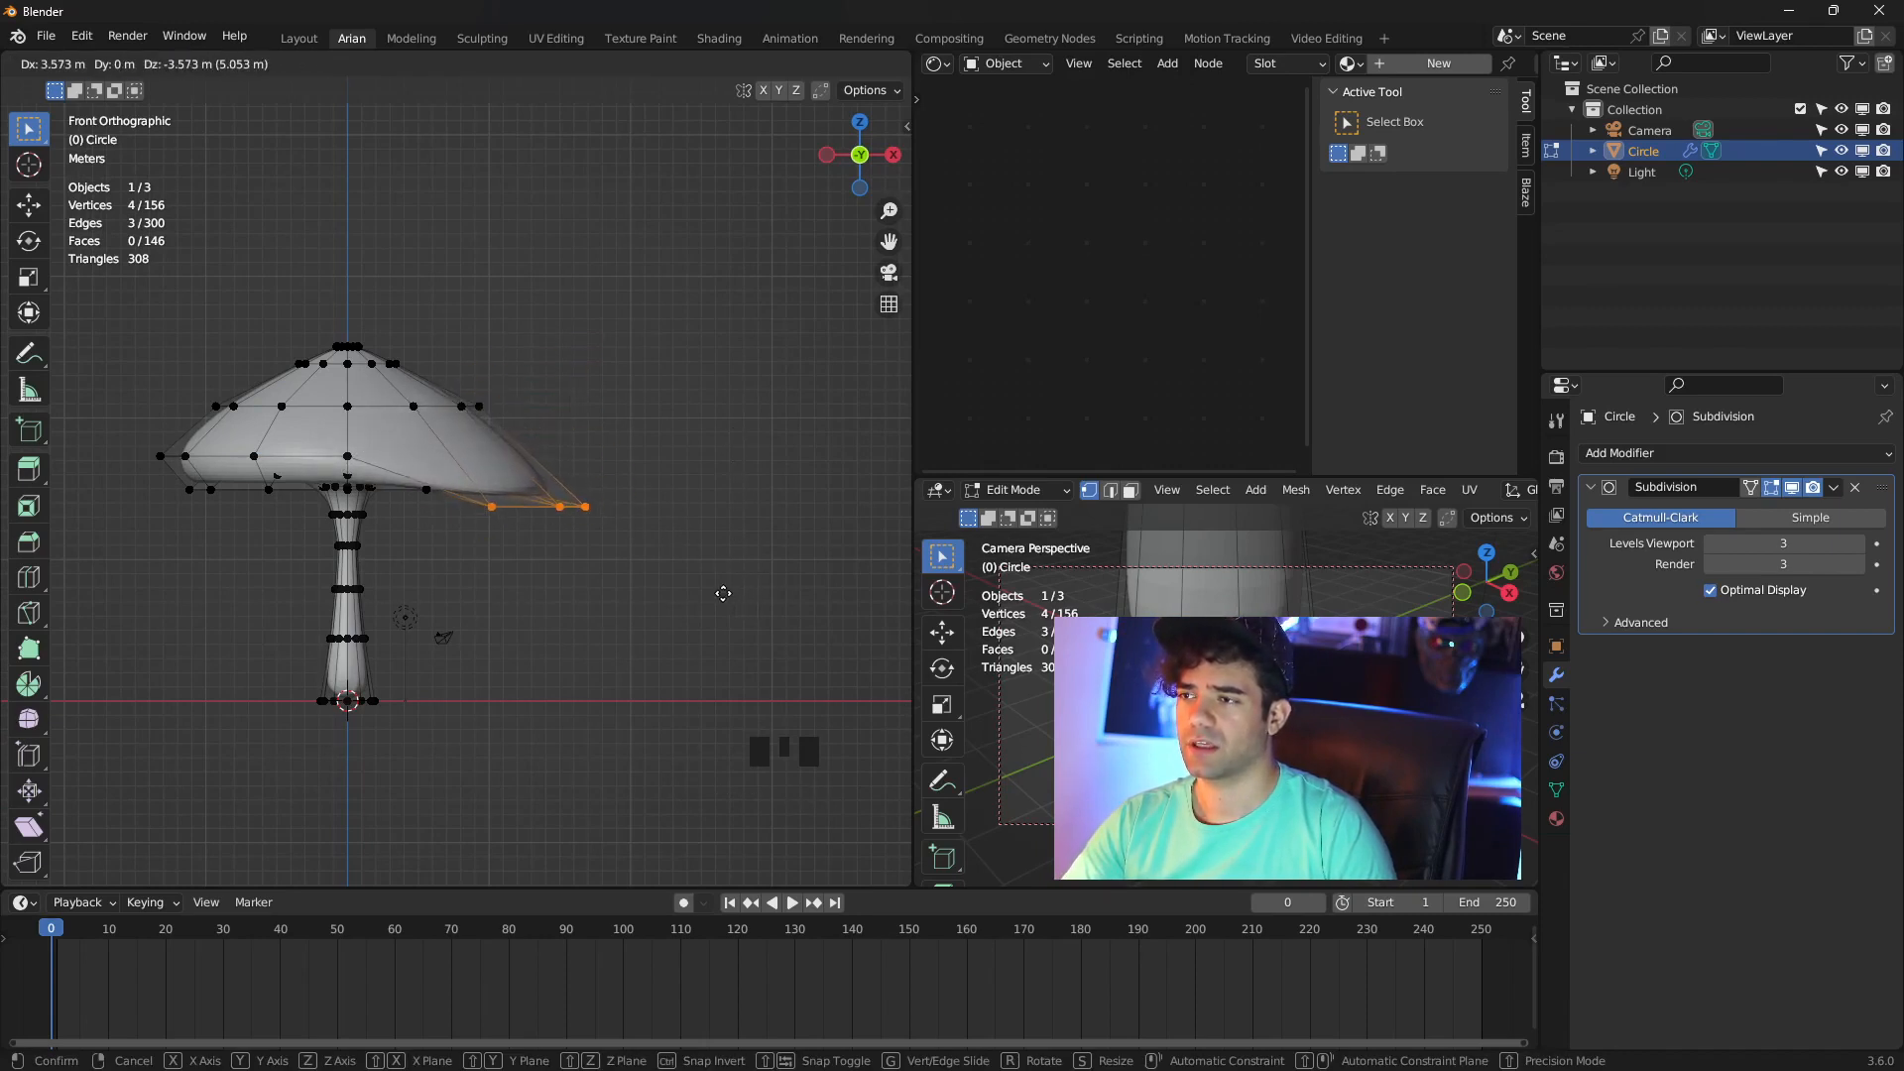
pyautogui.click(724, 595)
# Move five rim vertices on the cap's -X side about -2.73 m in X and -3.57 m in Z in front view
pyautogui.keyDown('shift'); pyautogui.moveTo(77, 508); pyautogui.dragTo(320, 517, button='middle'); pyautogui.keyUp('shift')
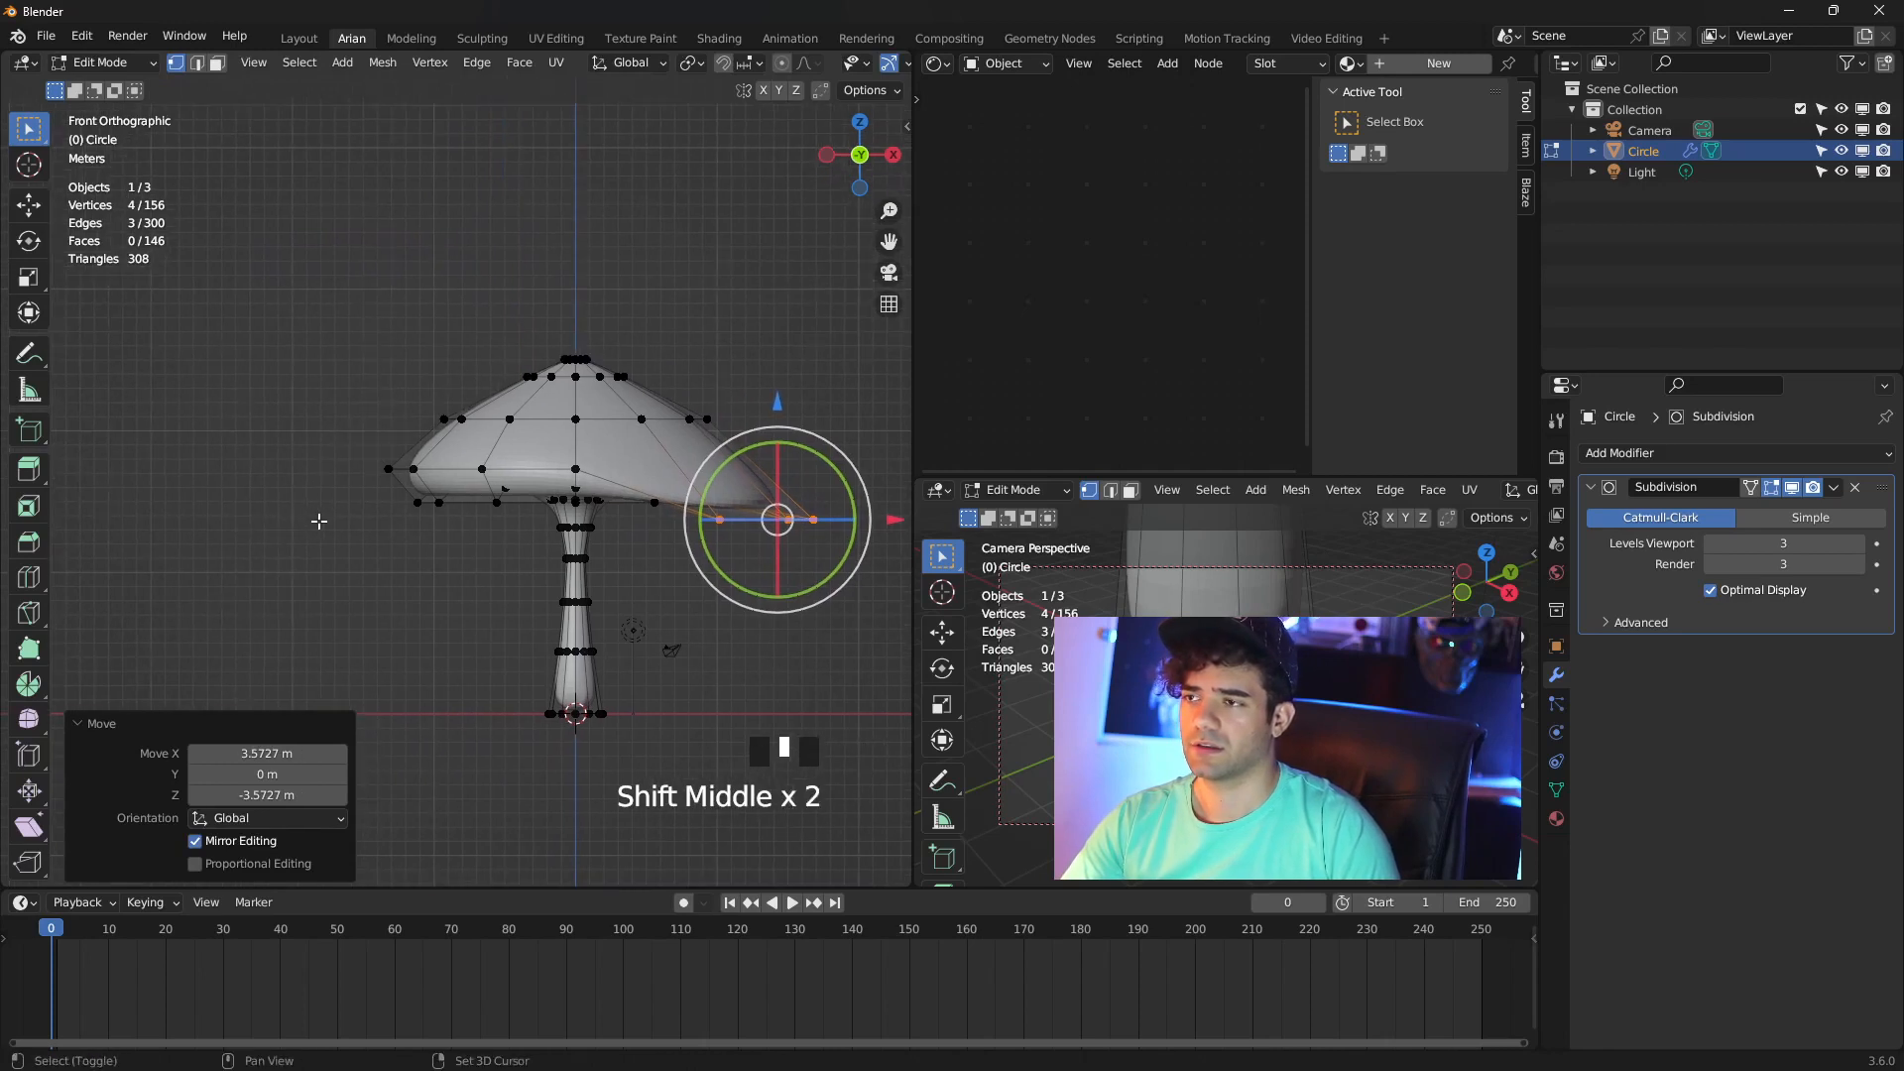
pyautogui.scroll(1, 427, 499)
pyautogui.moveTo(434, 499); pyautogui.dragTo(330, 473, button='middle')
pyautogui.scroll(-2, 425, 476)
pyautogui.click(536, 456)
pyautogui.keyDown('shift'); pyautogui.click(257, 434); pyautogui.keyUp('shift')
pyautogui.keyDown('shift'); pyautogui.click(193, 400); pyautogui.keyUp('shift')
pyautogui.keyDown('shift'); pyautogui.click(161, 331); pyautogui.keyUp('shift')
pyautogui.press('KP_1')
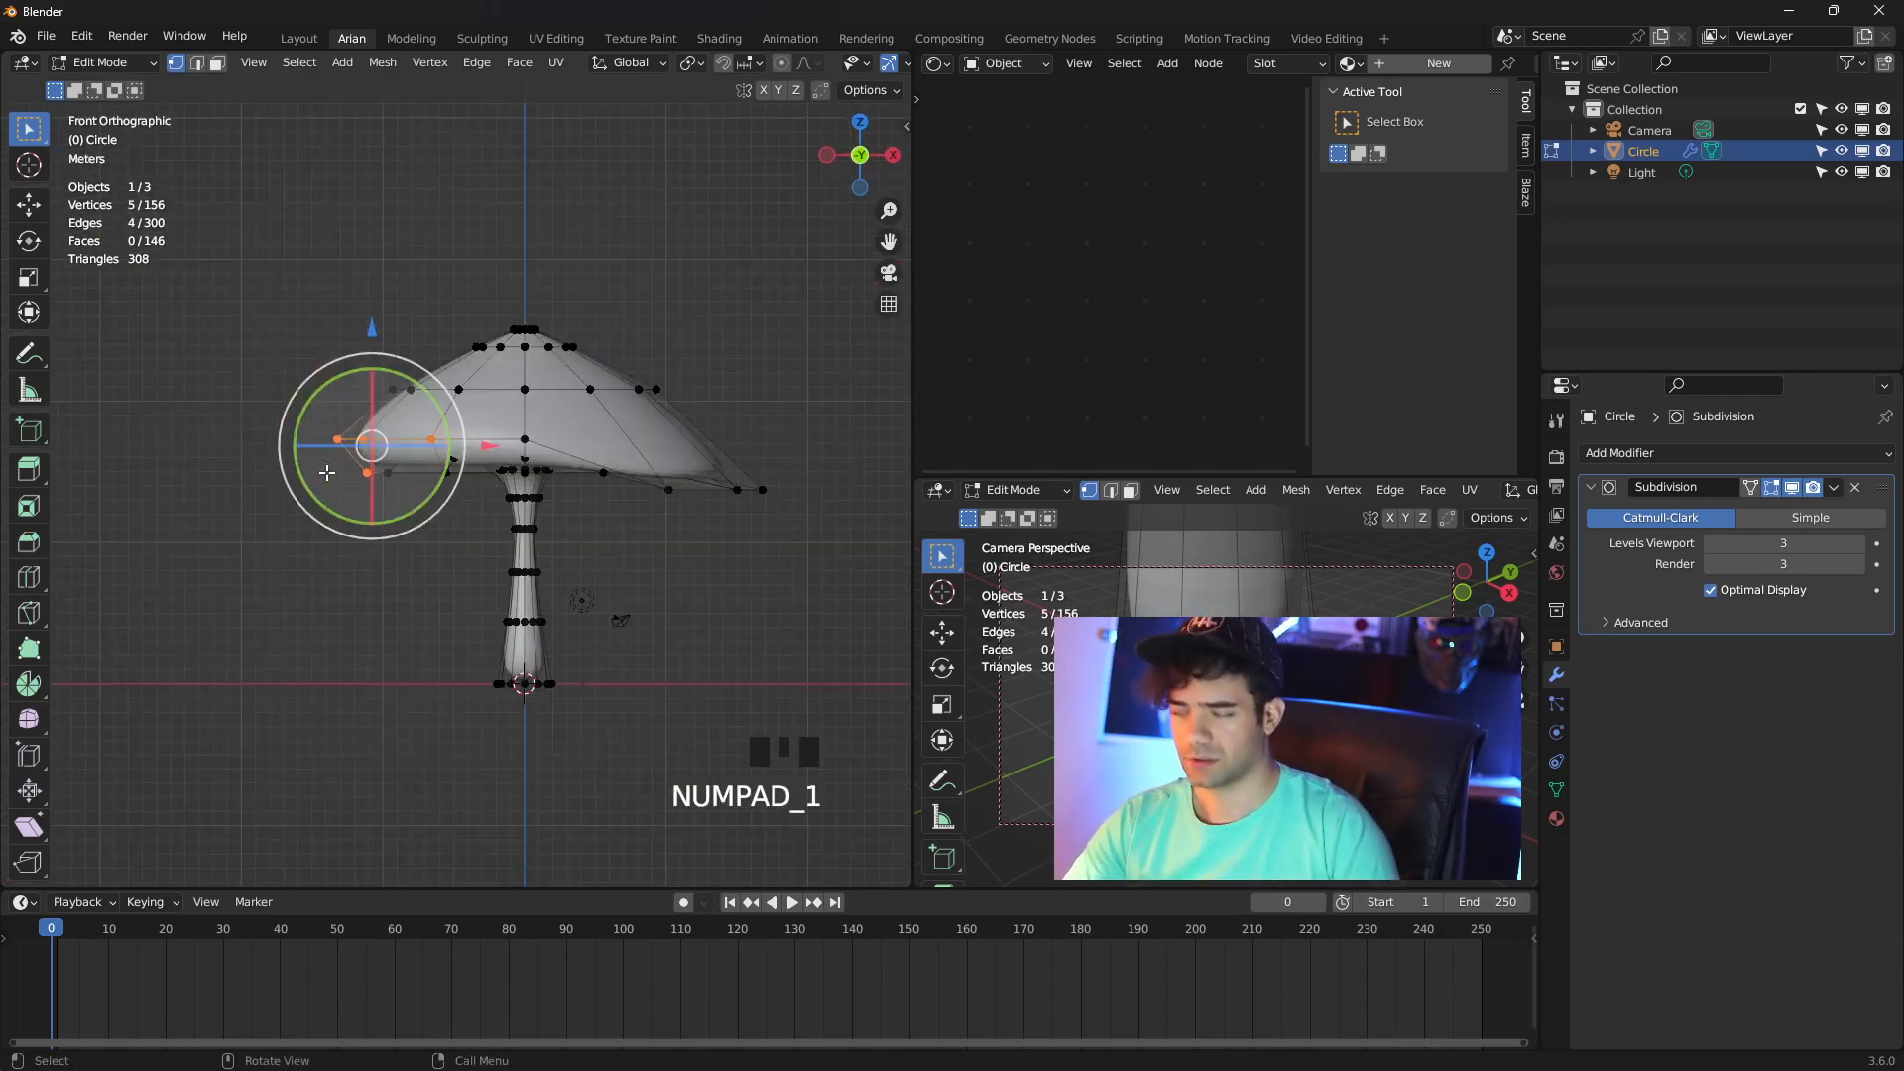
pyautogui.press('g')
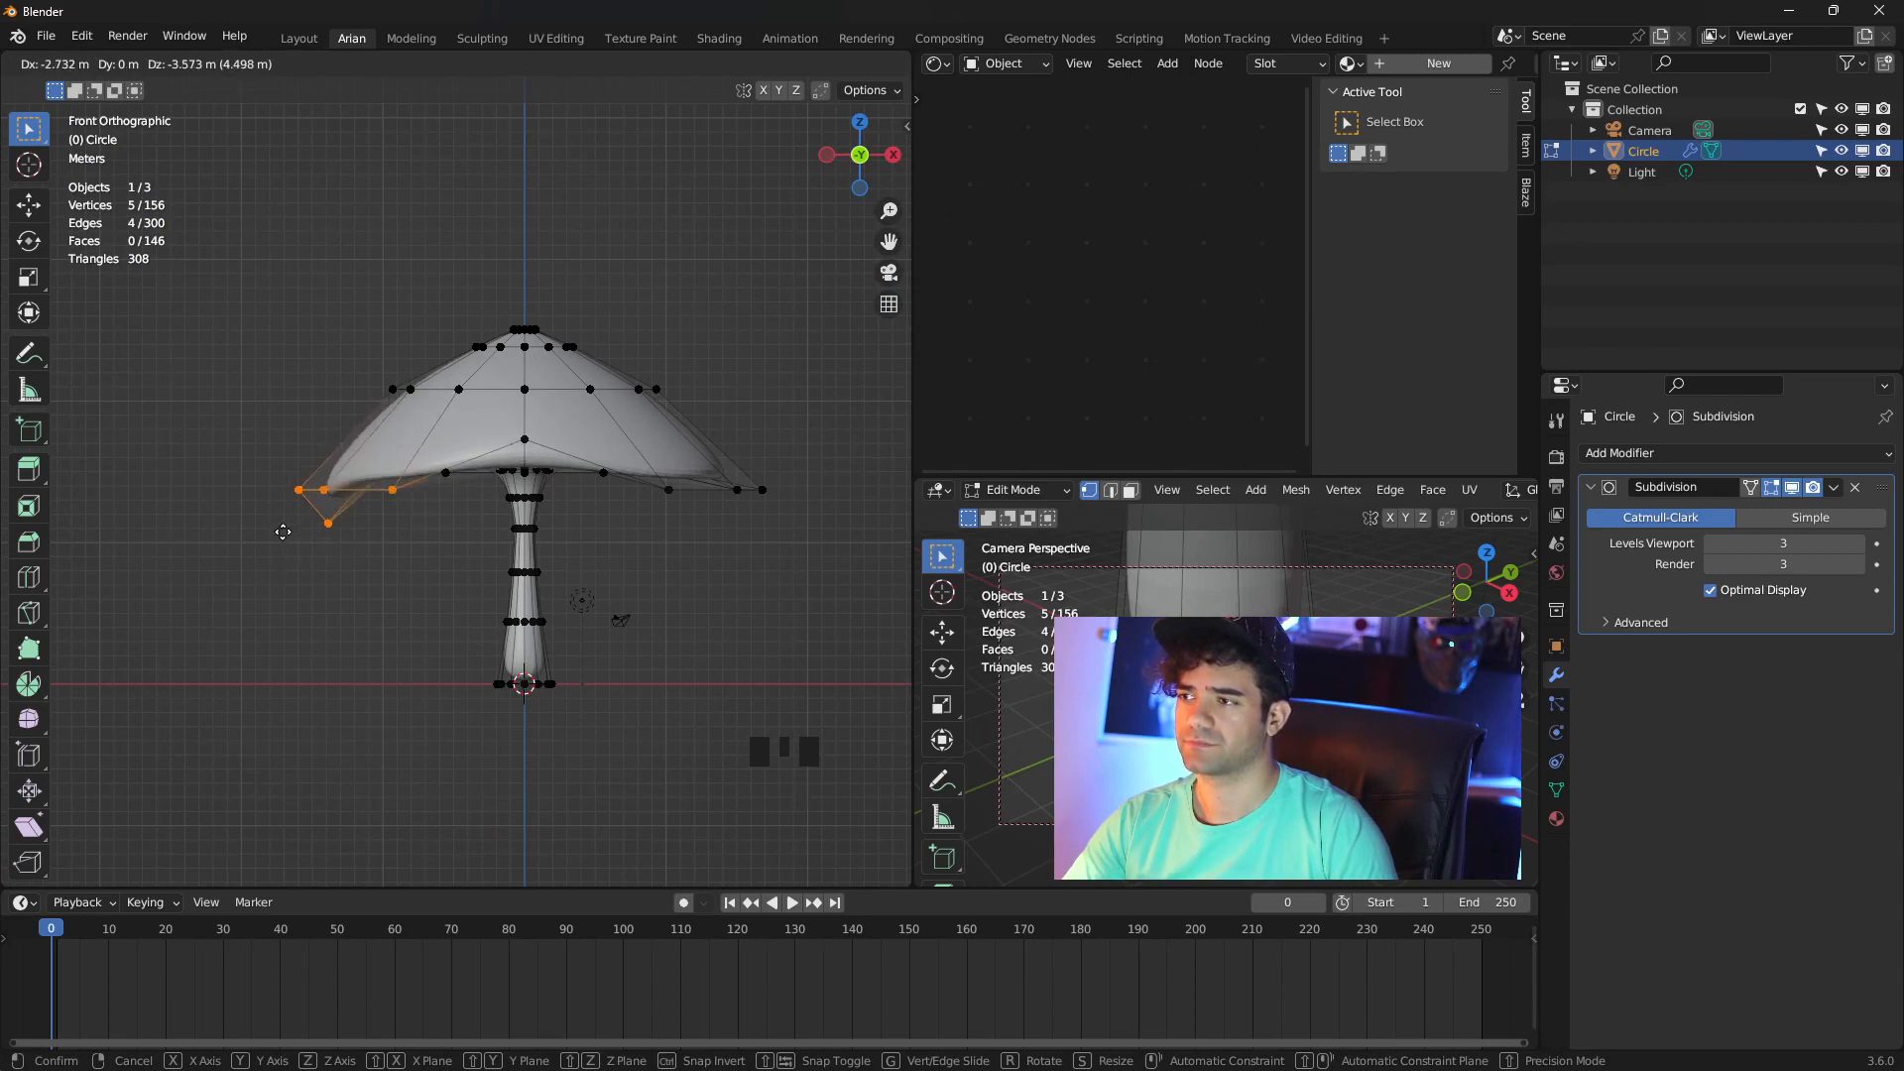
pyautogui.click(283, 533)
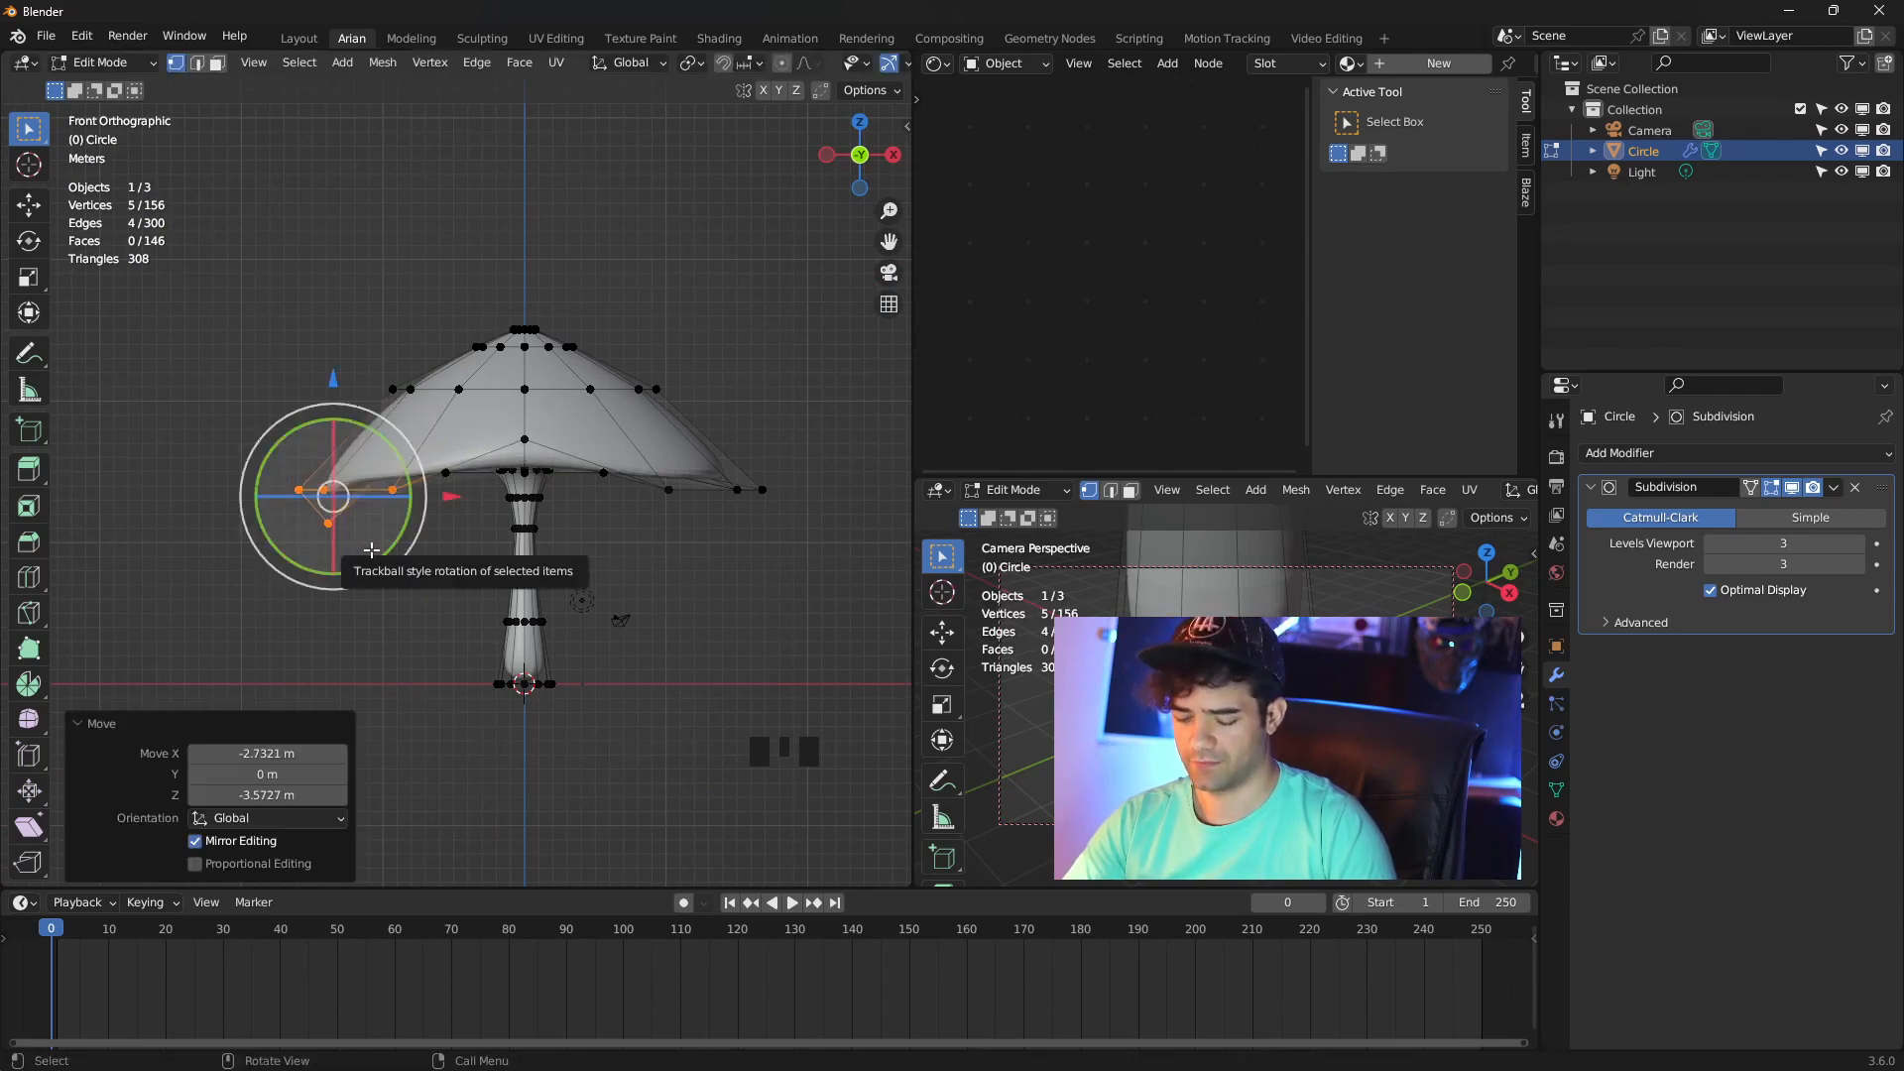
# Rotate the selected rim vertices on the cap's -X side about 24° in front view and lower them slightly
pyautogui.press('r')
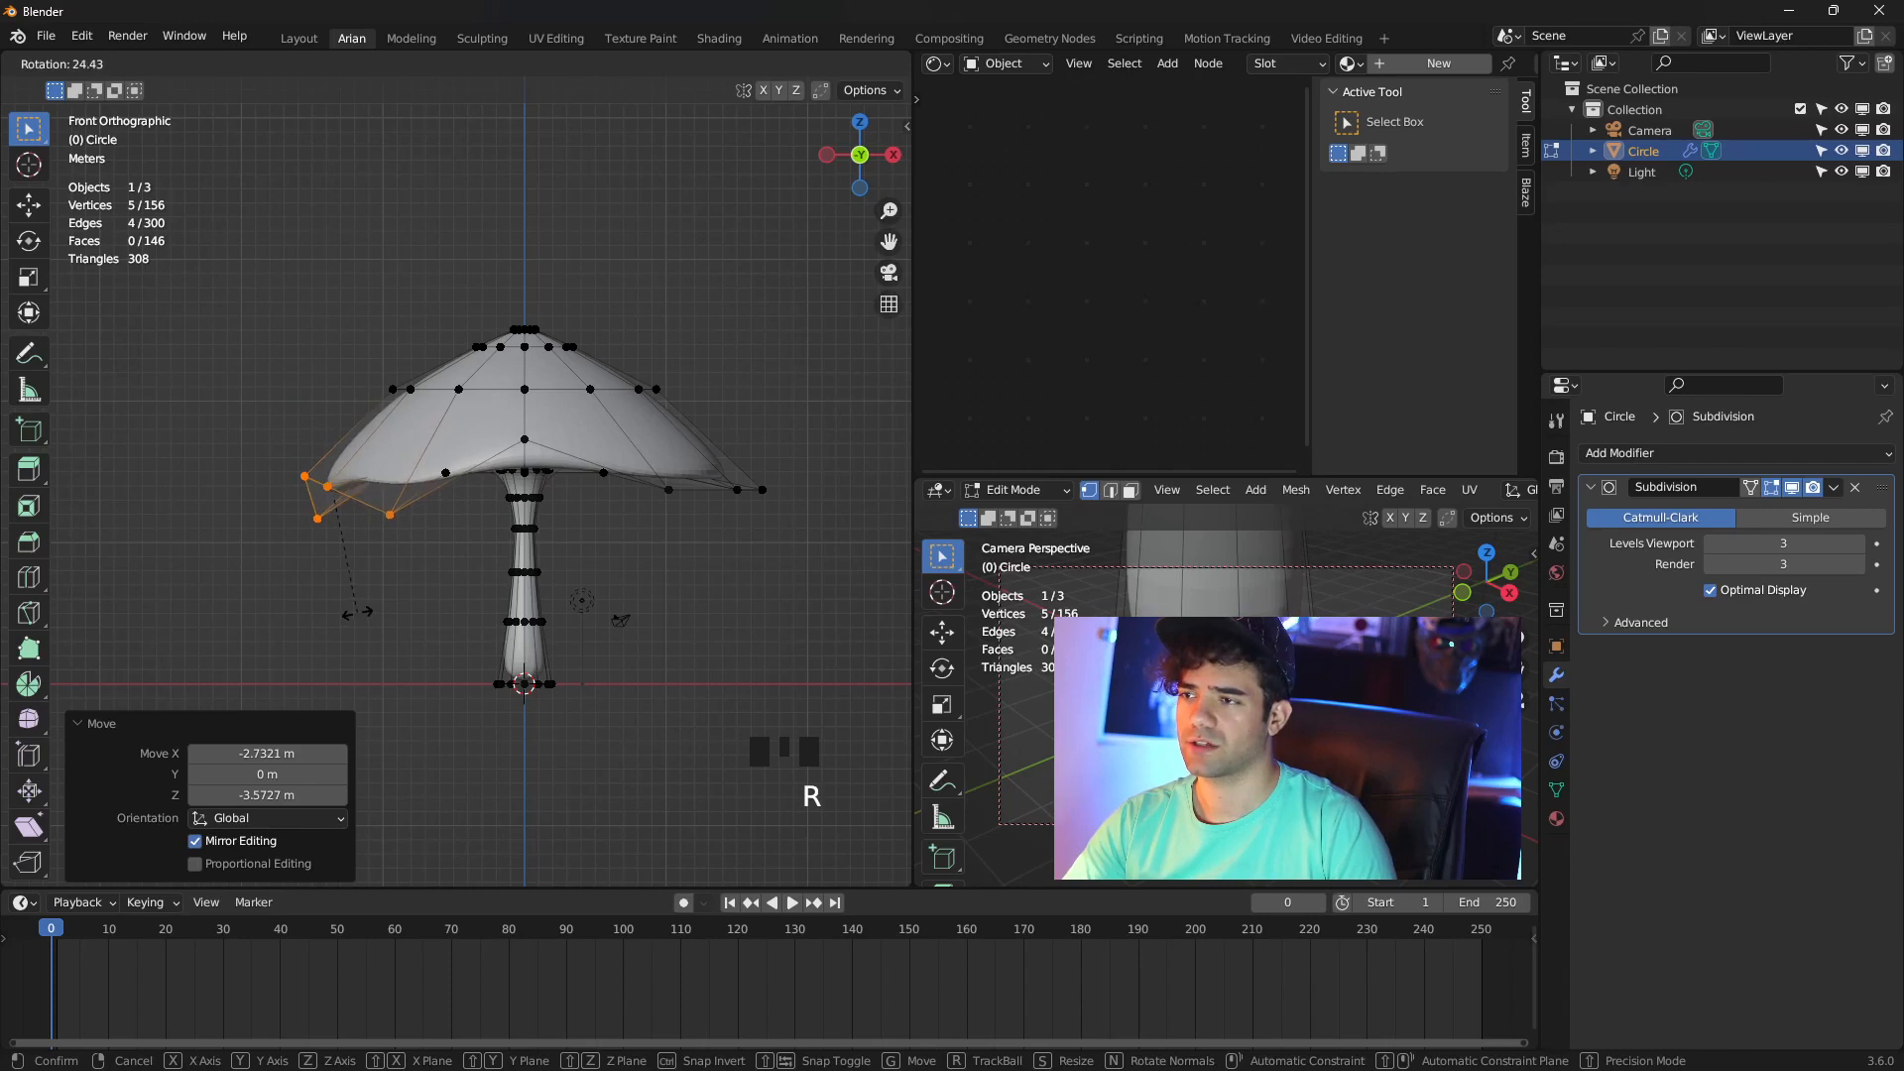
pyautogui.click(352, 605)
pyautogui.moveTo(334, 385); pyautogui.dragTo(372, 397)
pyautogui.click(692, 572)
pyautogui.scroll(-2, 637, 391)
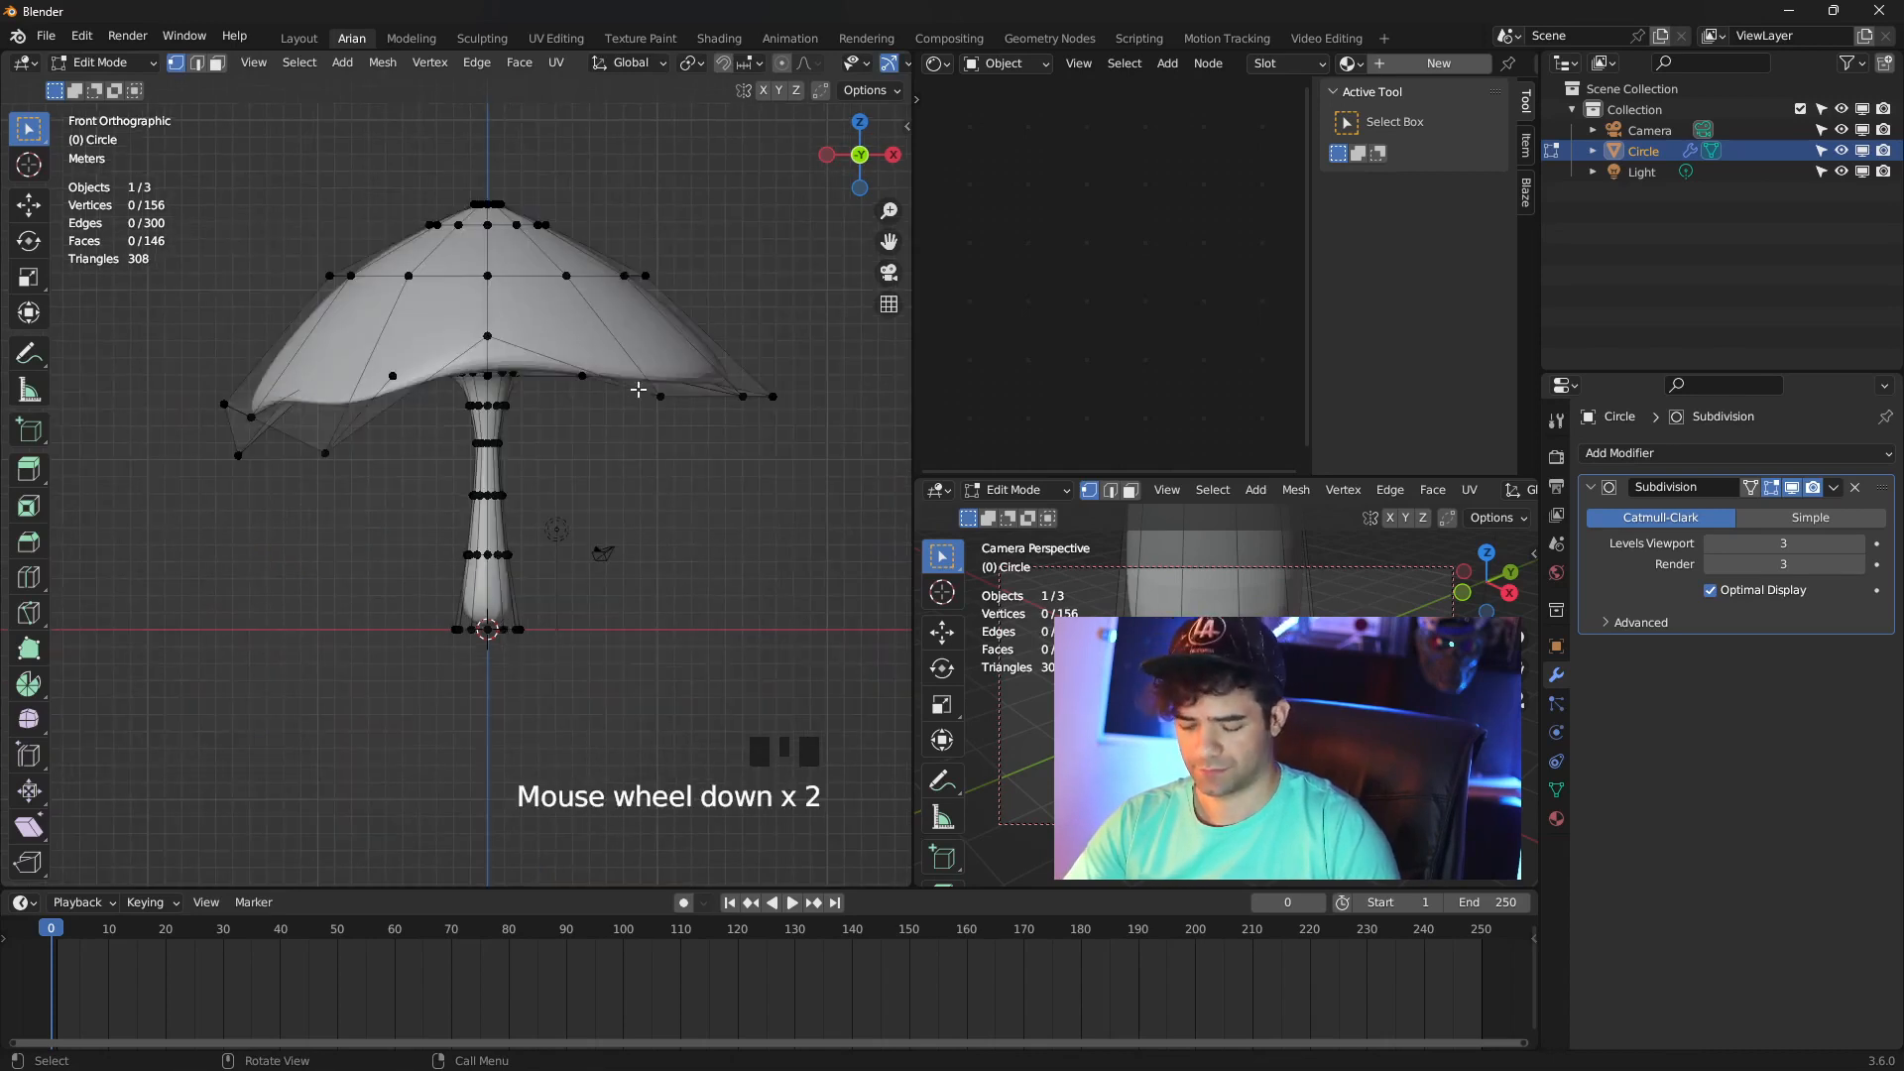
# Switch to wireframe shading and tilt the cap and the stem's top slightly counter-clockwise in front view
pyautogui.press('z')
pyautogui.keyDown('shift'); pyautogui.moveTo(578, 442); pyautogui.dragTo(665, 481, button='middle'); pyautogui.keyUp('shift')
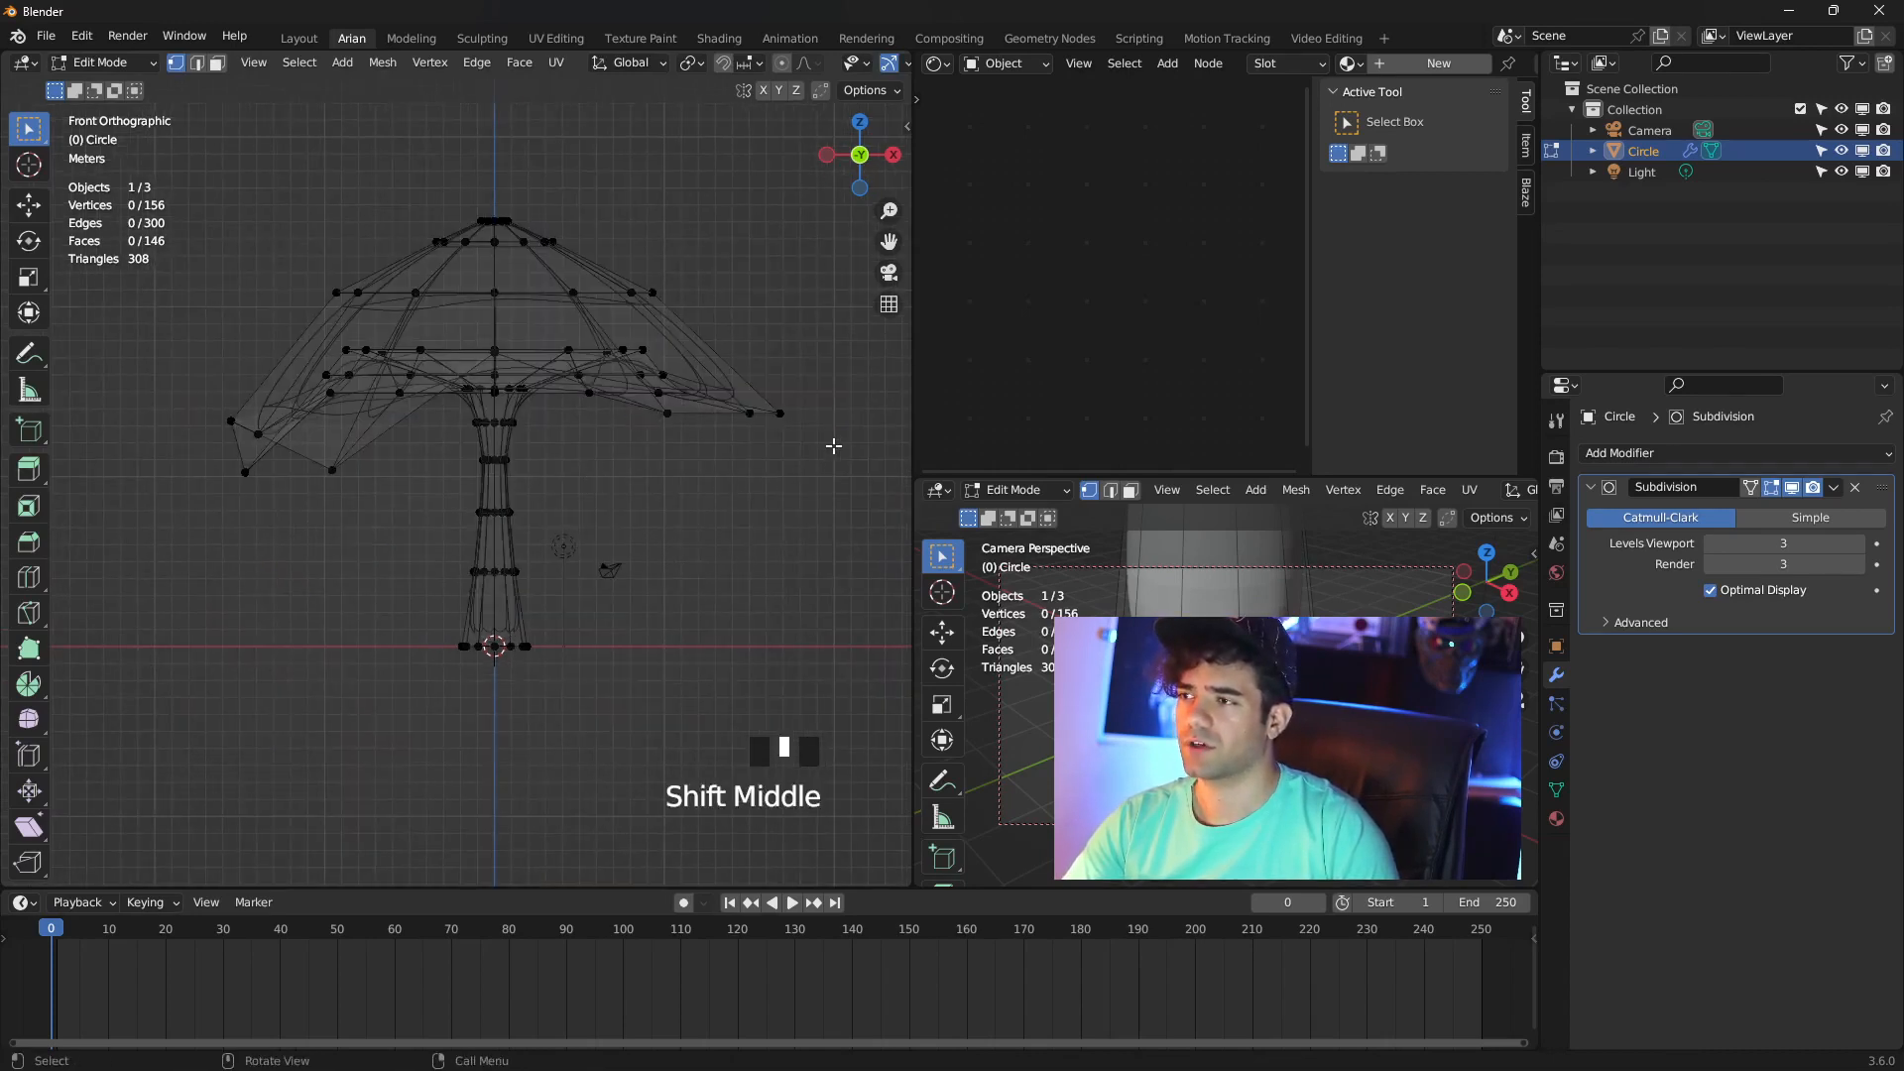
pyautogui.moveTo(838, 448); pyautogui.dragTo(170, 143)
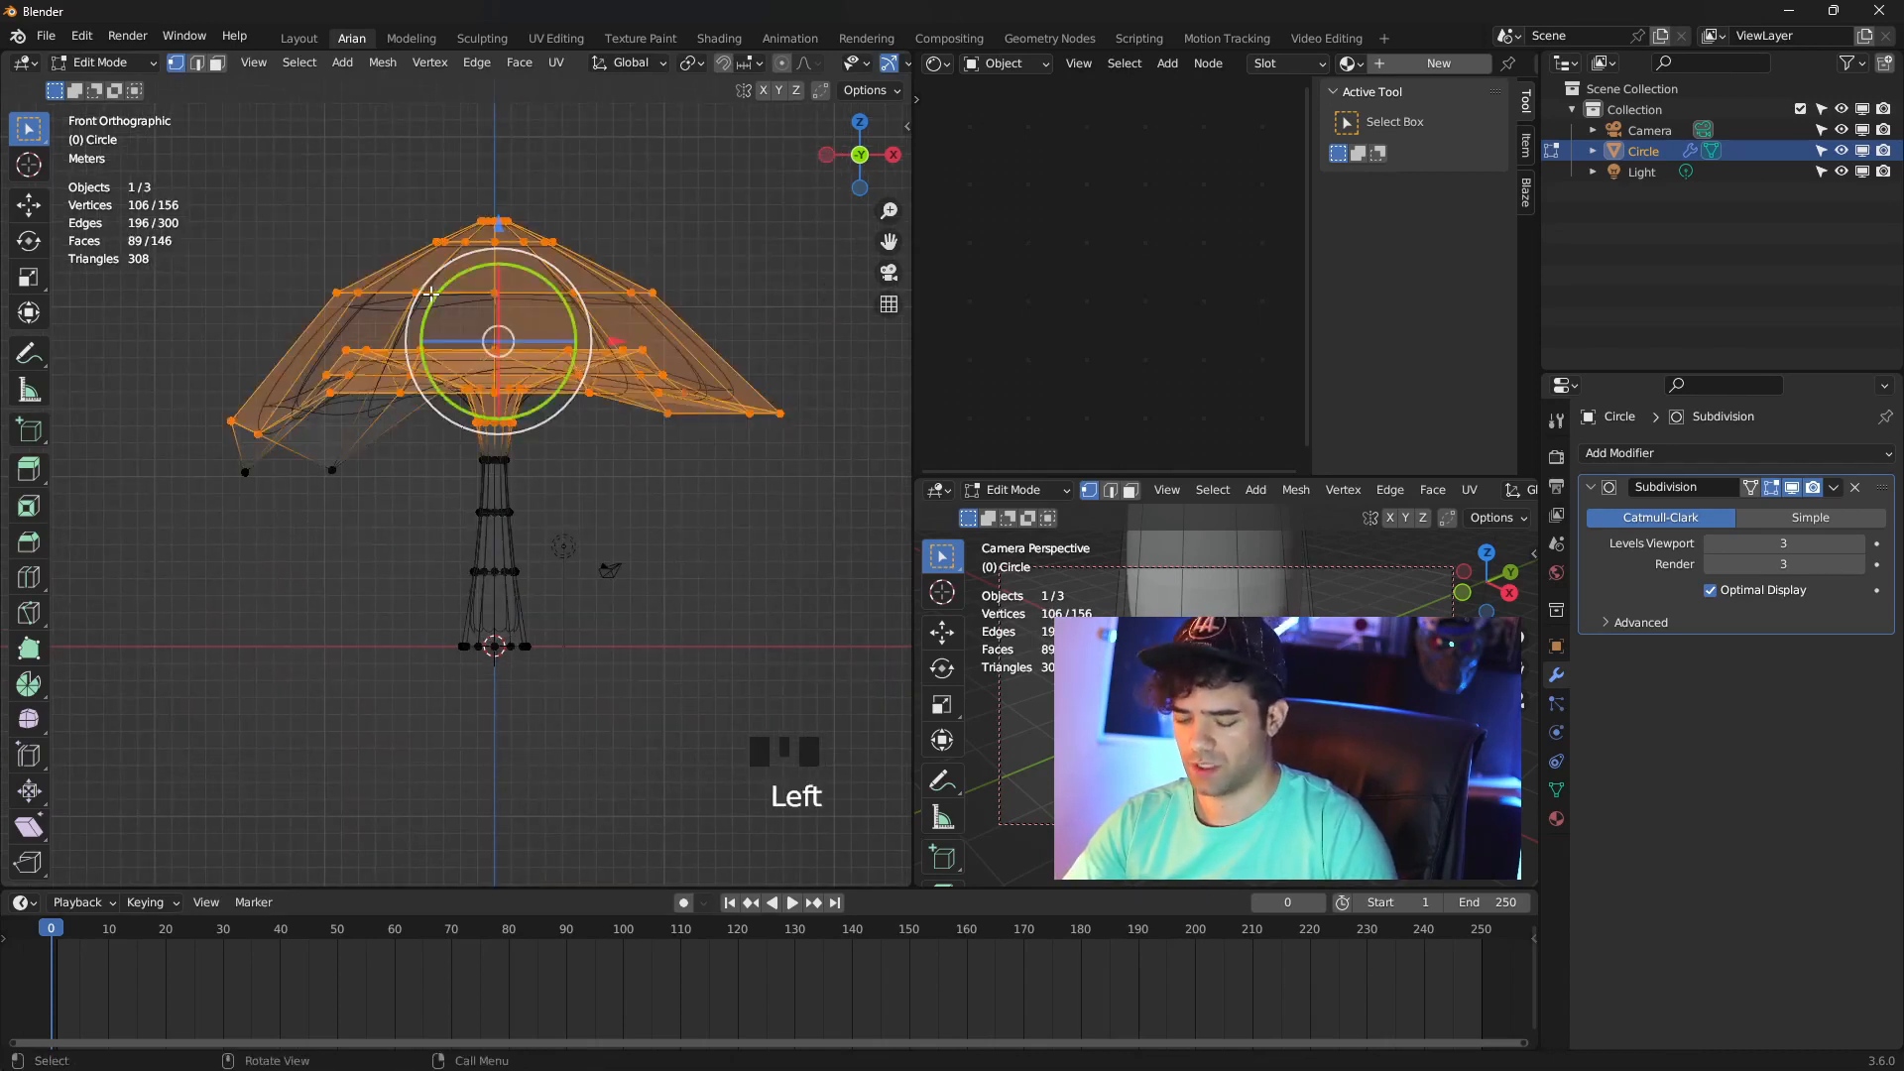
pyautogui.press('r')
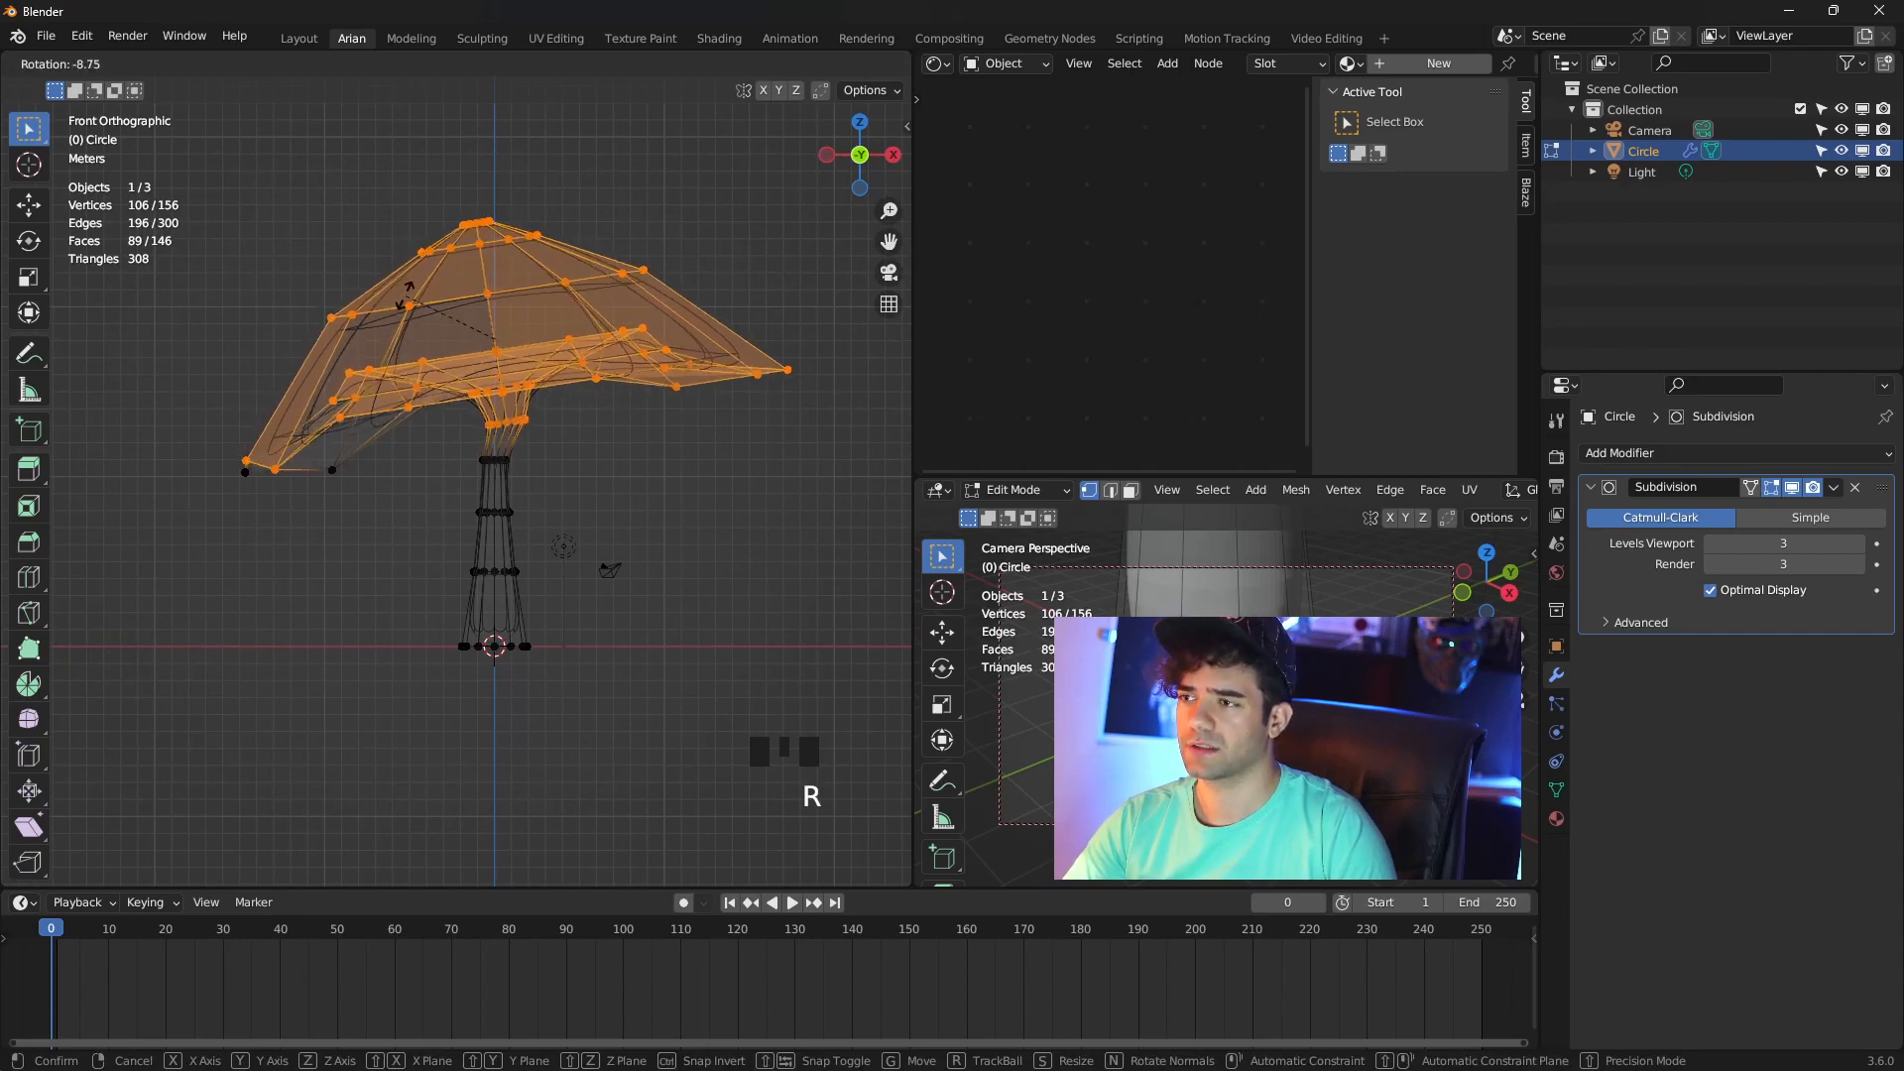
pyautogui.click(558, 458)
pyautogui.click(595, 518)
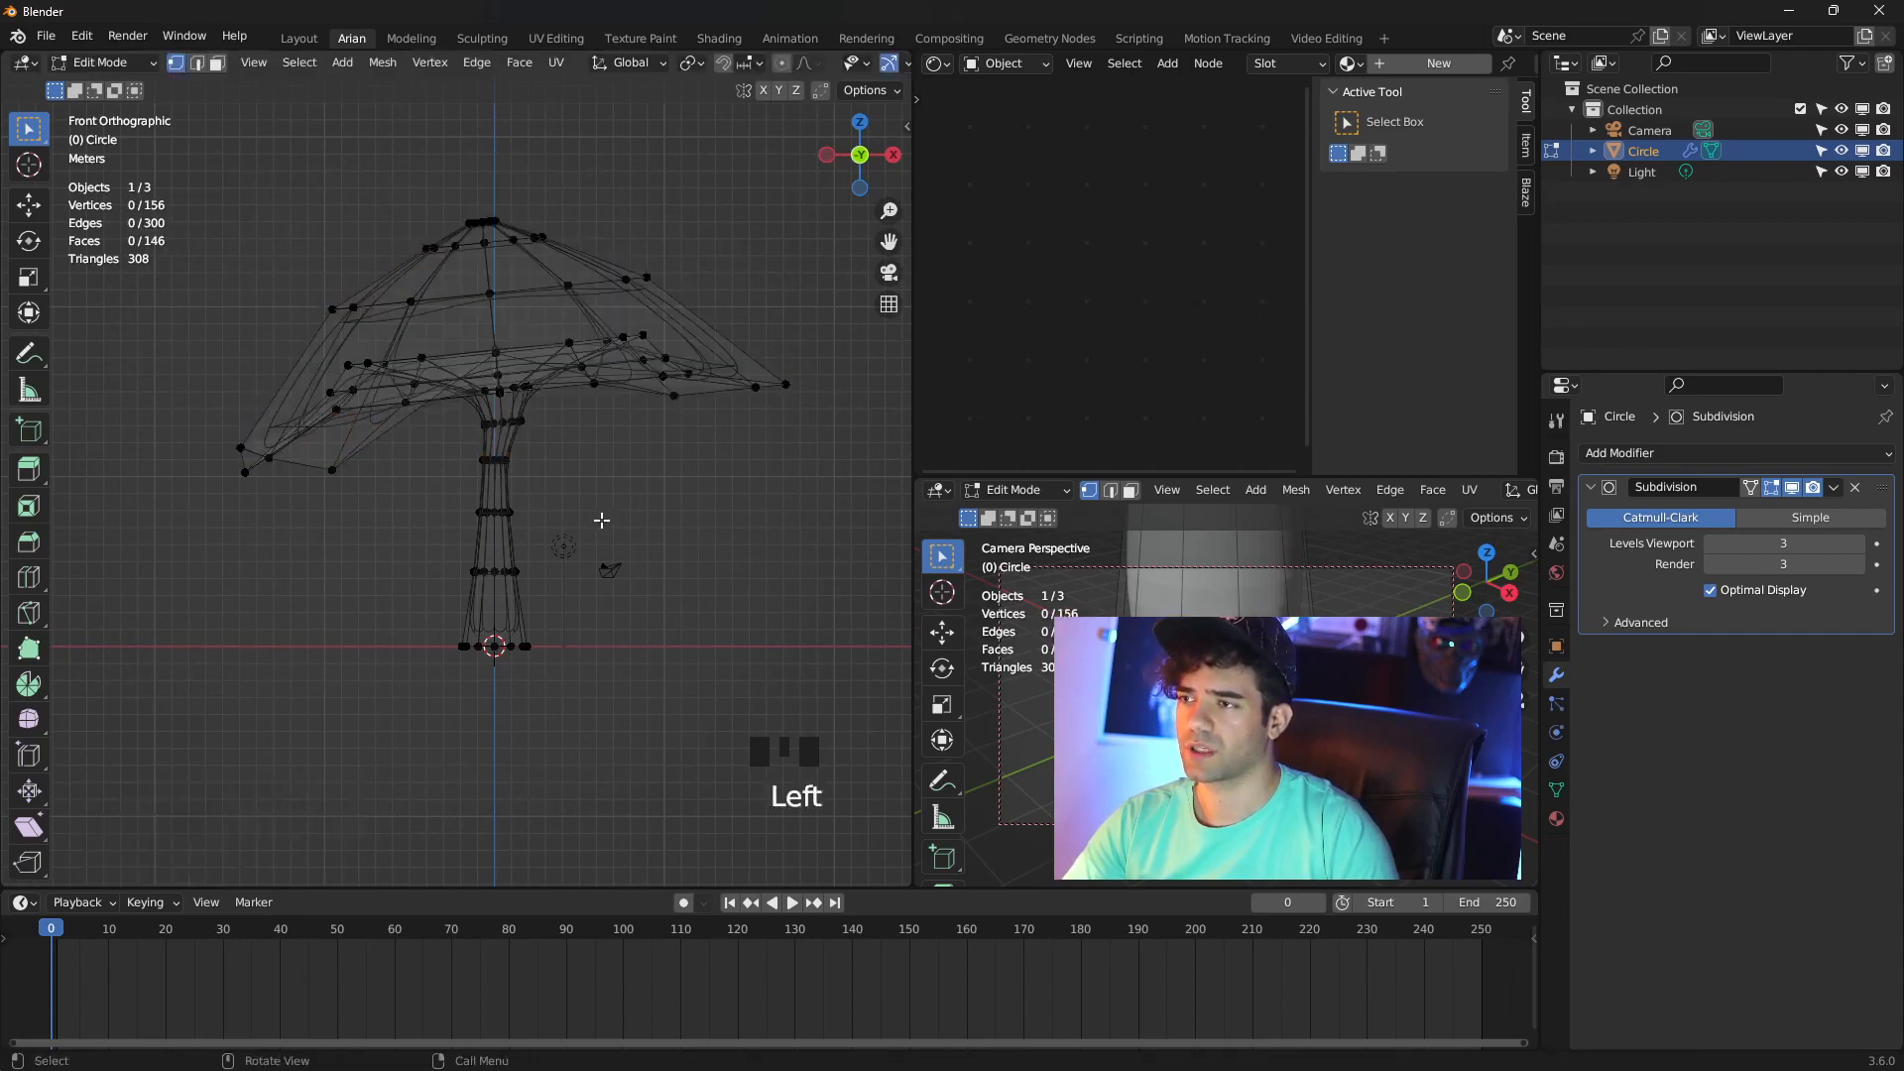
# Shift the two lowest stem rings about 0.89 m along X in front view
pyautogui.scroll(2, 595, 522)
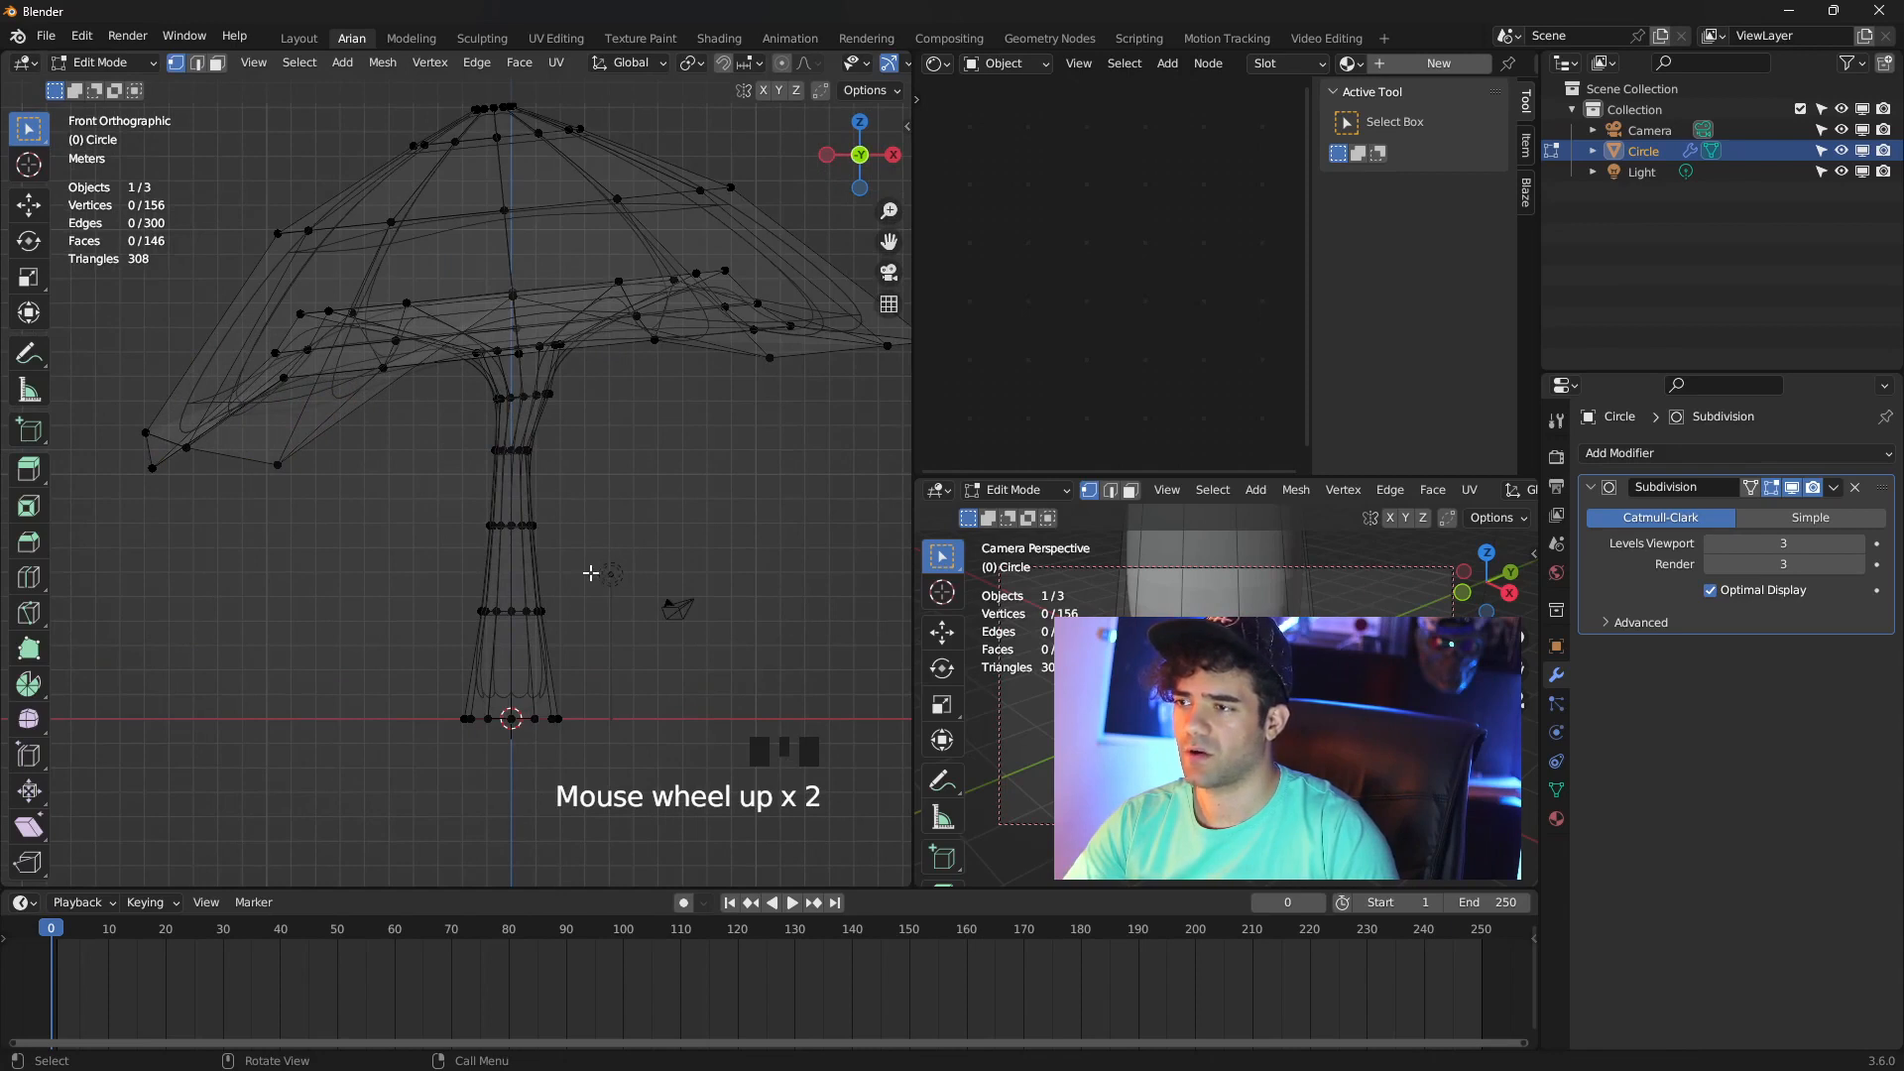
pyautogui.moveTo(590, 573); pyautogui.dragTo(401, 756)
pyautogui.moveTo(617, 664); pyautogui.dragTo(655, 663)
pyautogui.press('r')
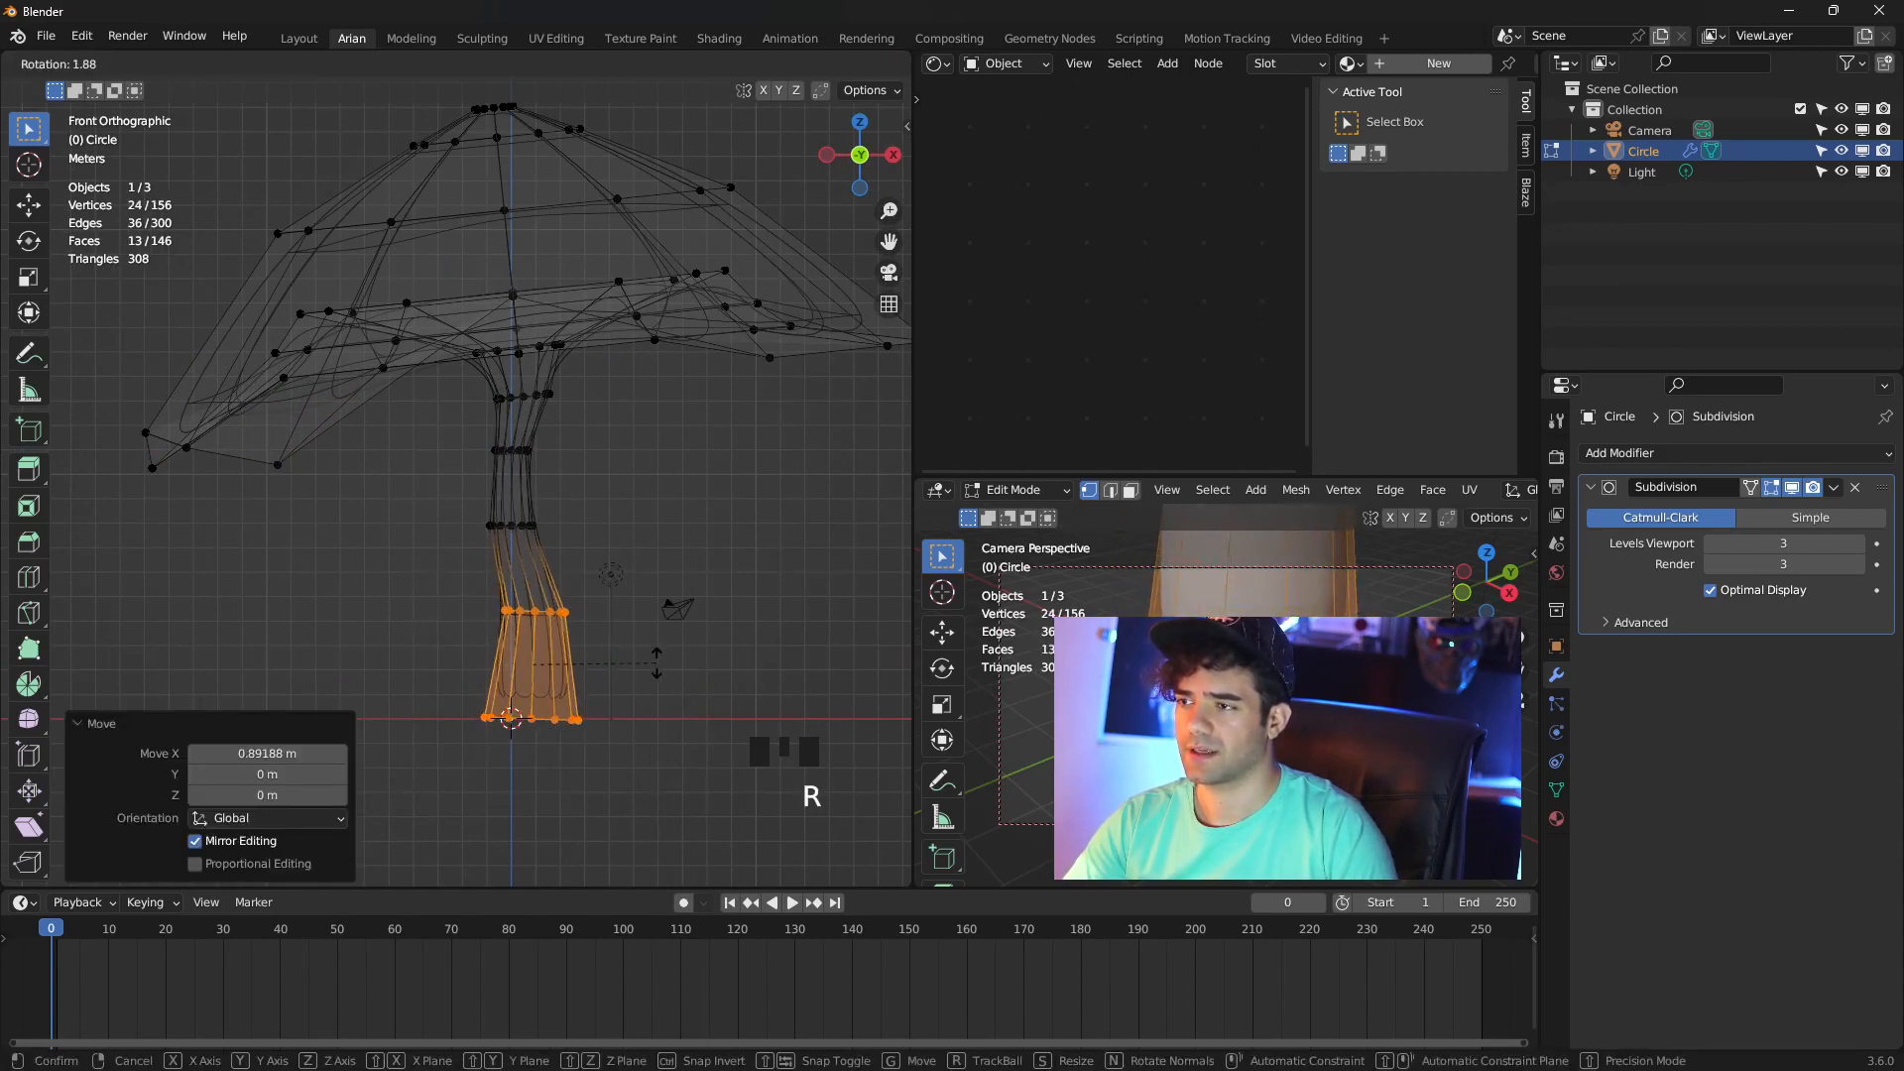
pyautogui.press('Escape')
# Rotate the second and third stem rings from the base about -6.87° in front view
pyautogui.click(640, 461)
pyautogui.moveTo(642, 461); pyautogui.dragTo(468, 614)
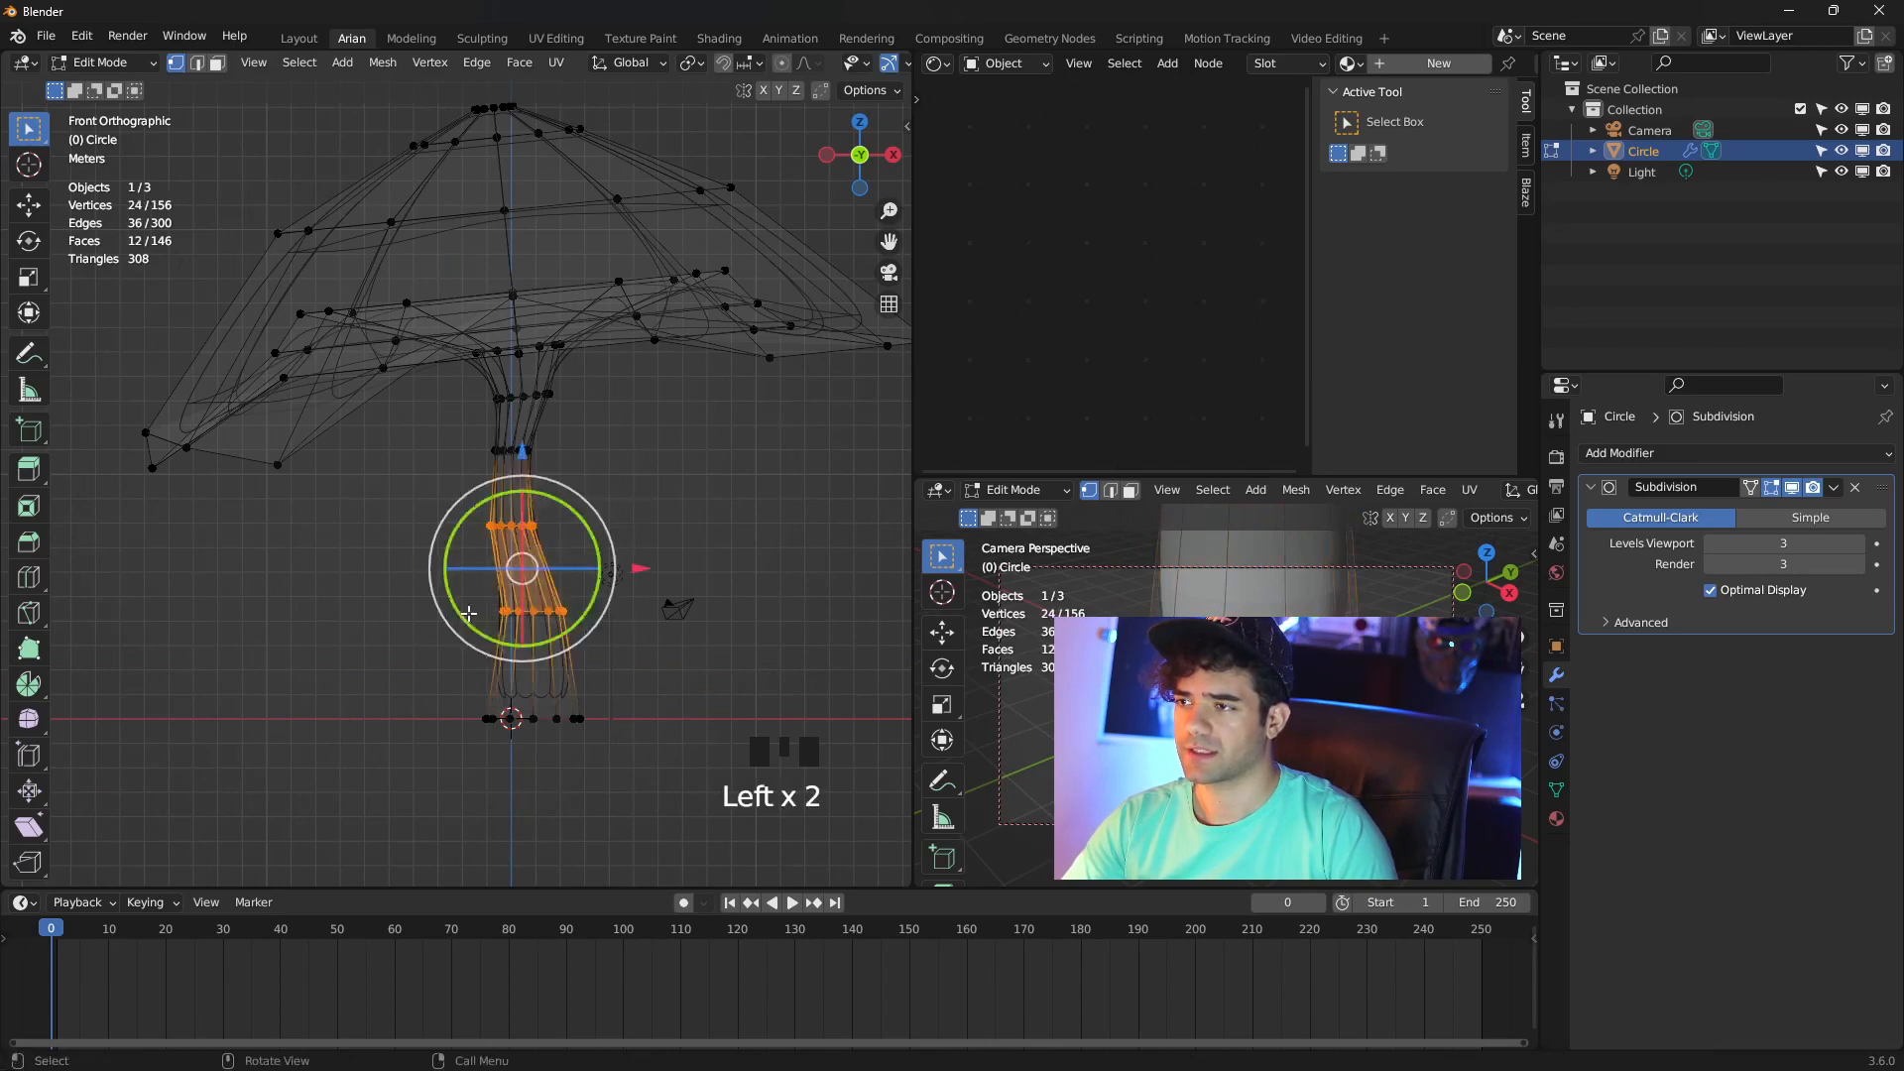
pyautogui.press('r')
pyautogui.click(570, 601)
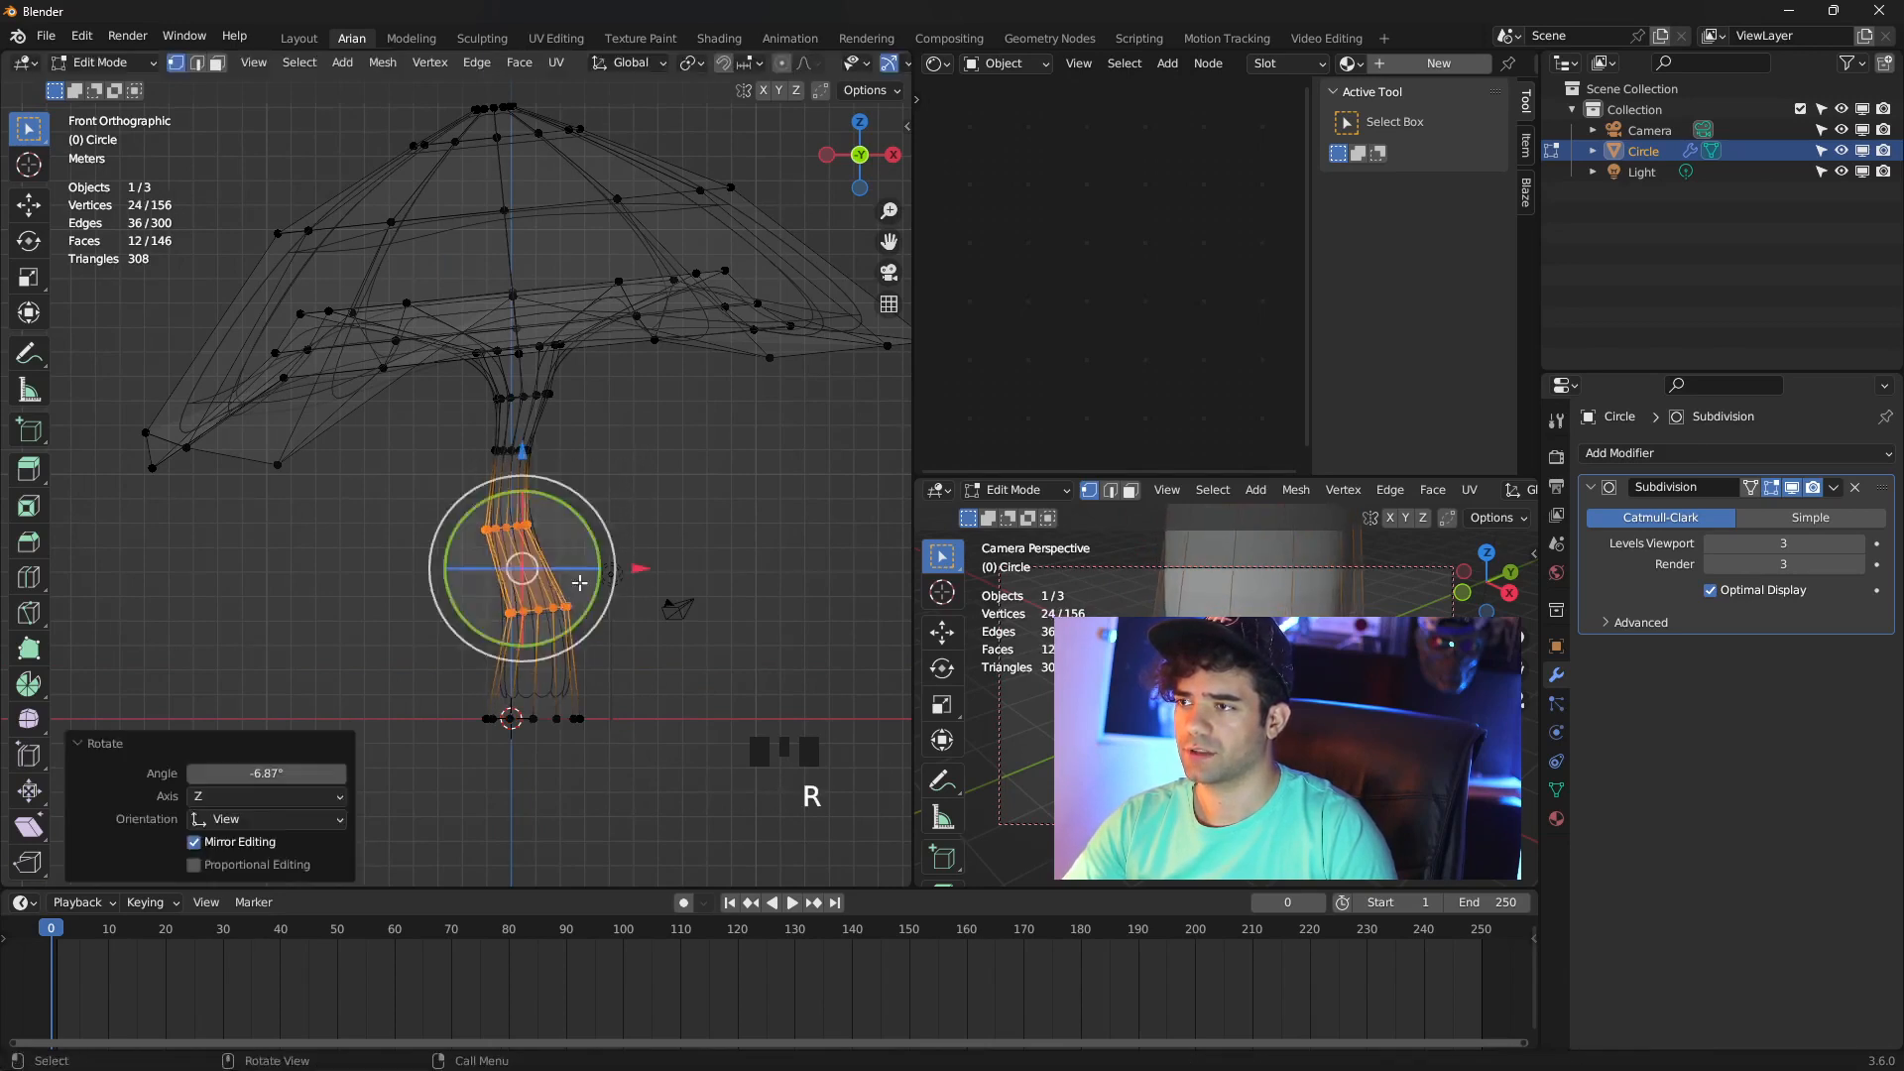
# Rotate the two upper stem rings just below the cap about 1.94° in front view
pyautogui.click(622, 407)
pyautogui.moveTo(602, 371); pyautogui.dragTo(476, 474)
pyautogui.press('r')
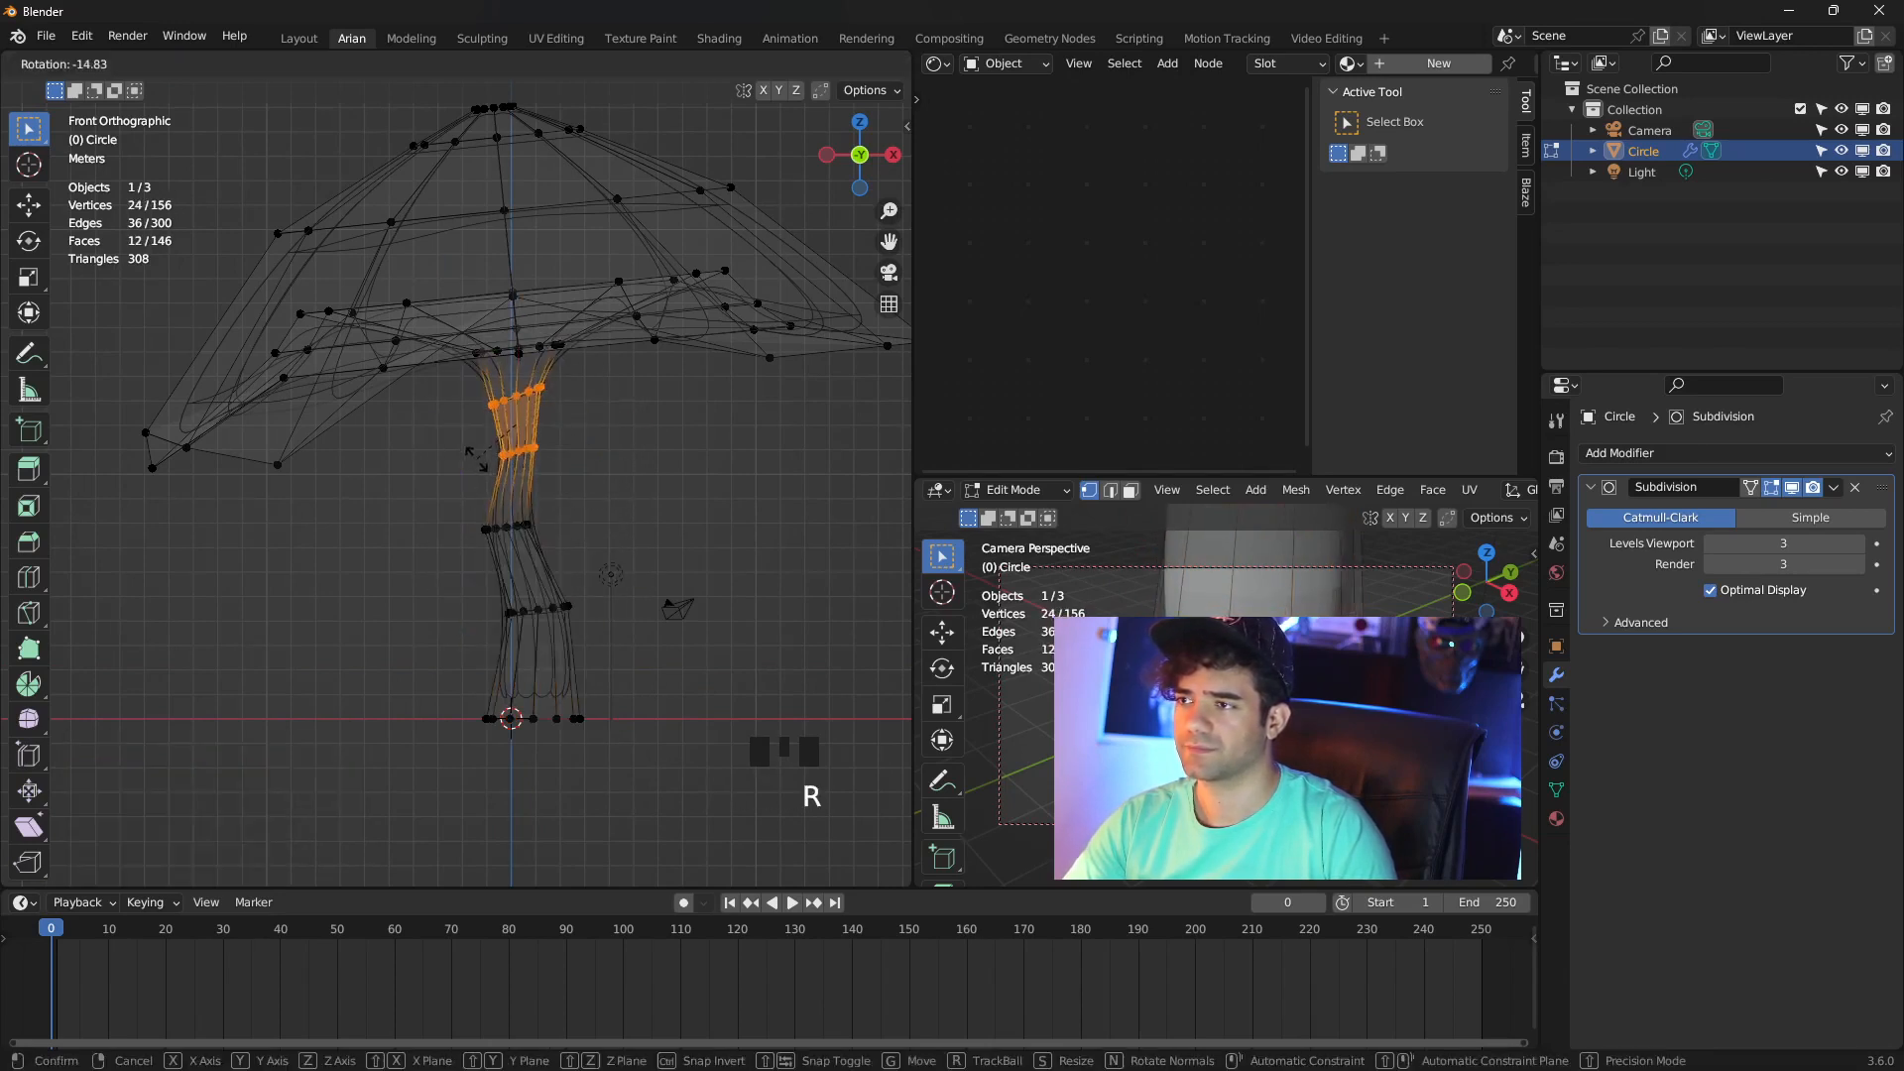
pyautogui.click(433, 461)
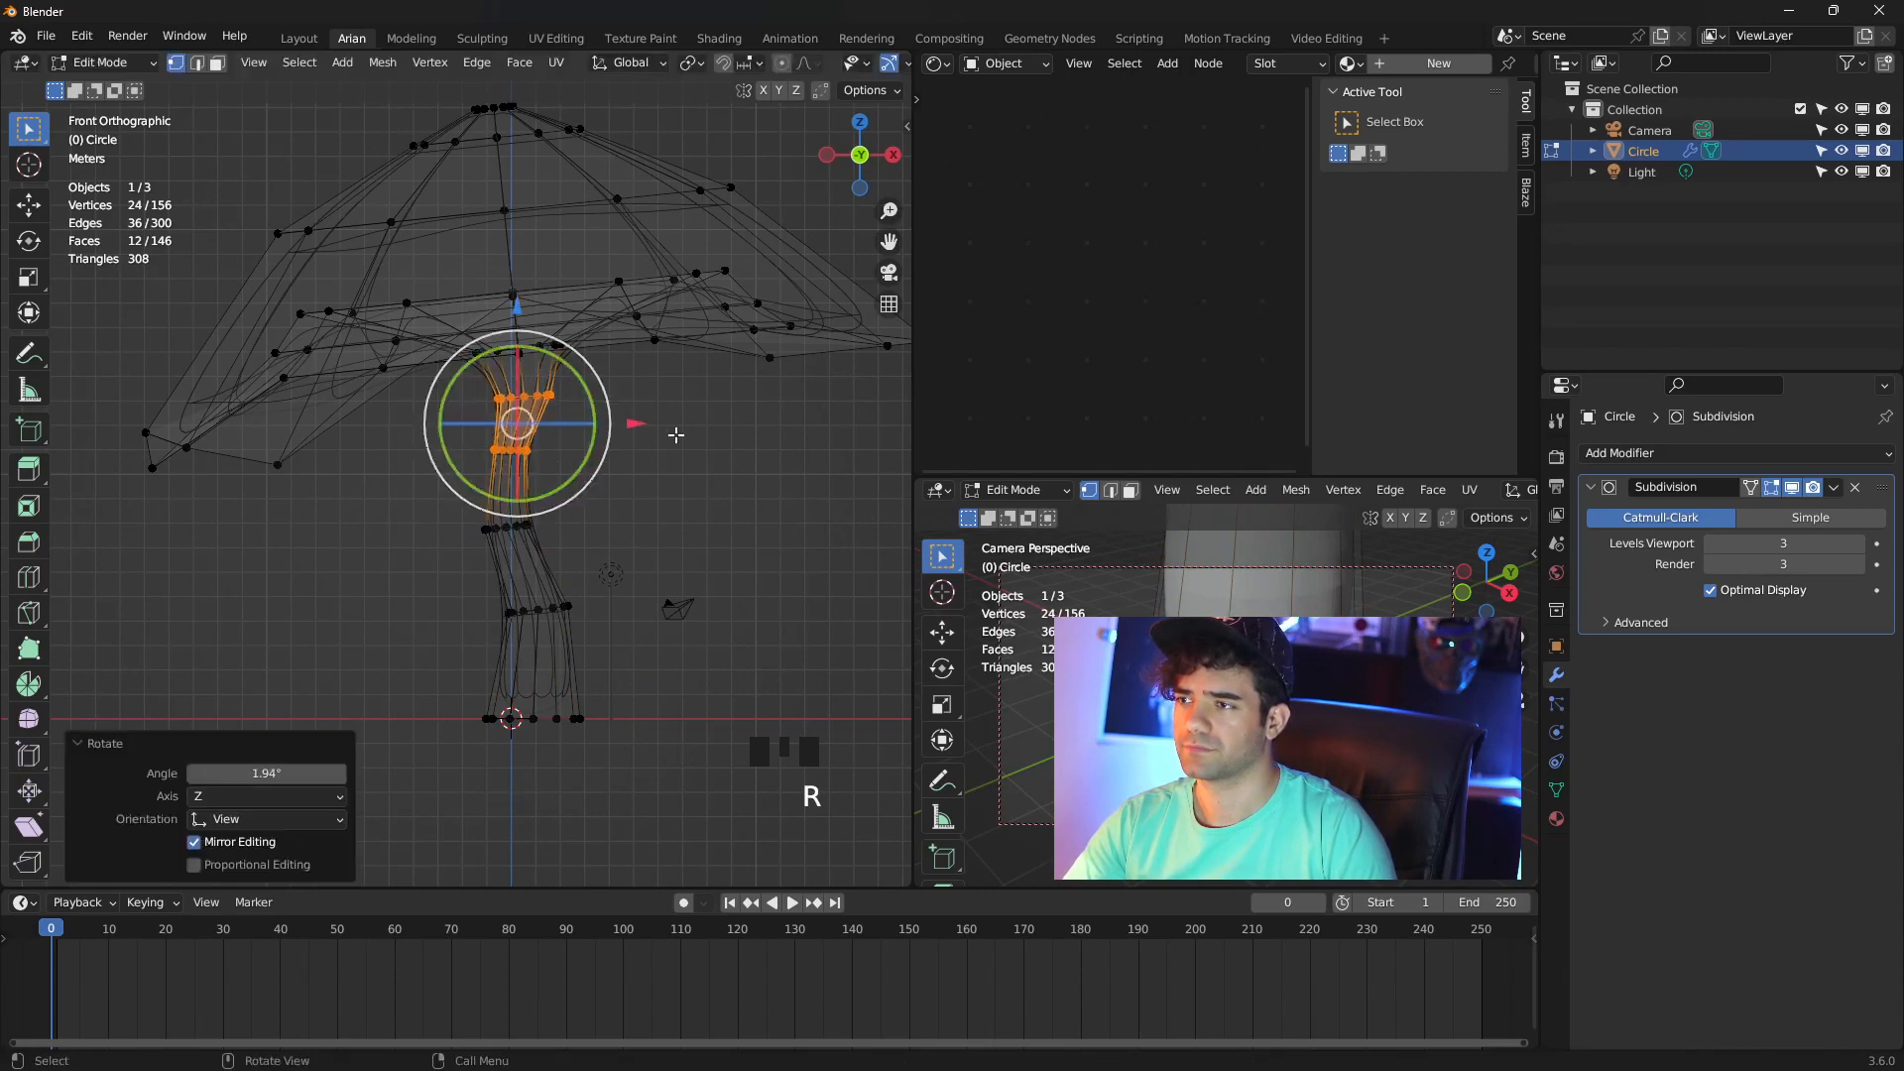
# Clear the vertex selection and return the front view to solid shading
pyautogui.click(719, 421)
pyautogui.press('z')
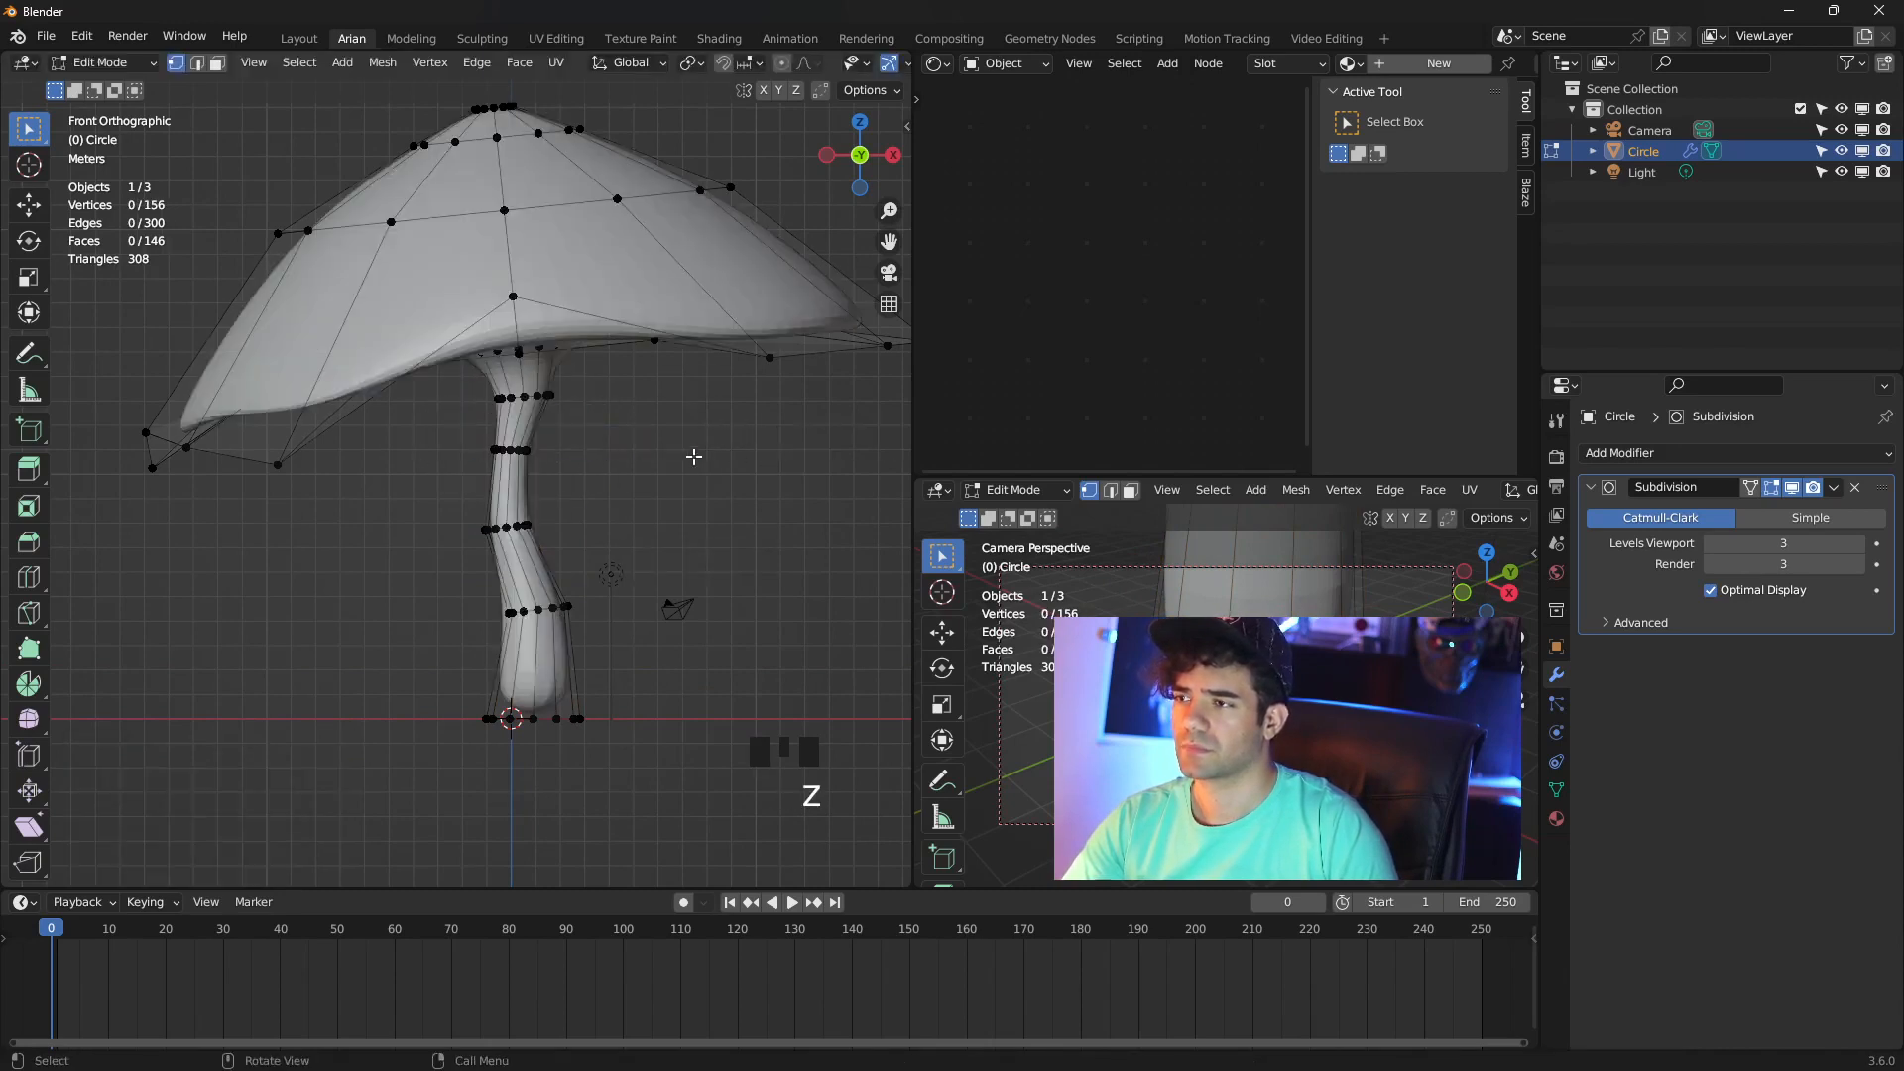
pyautogui.scroll(-2, 688, 456)
pyautogui.click(578, 625)
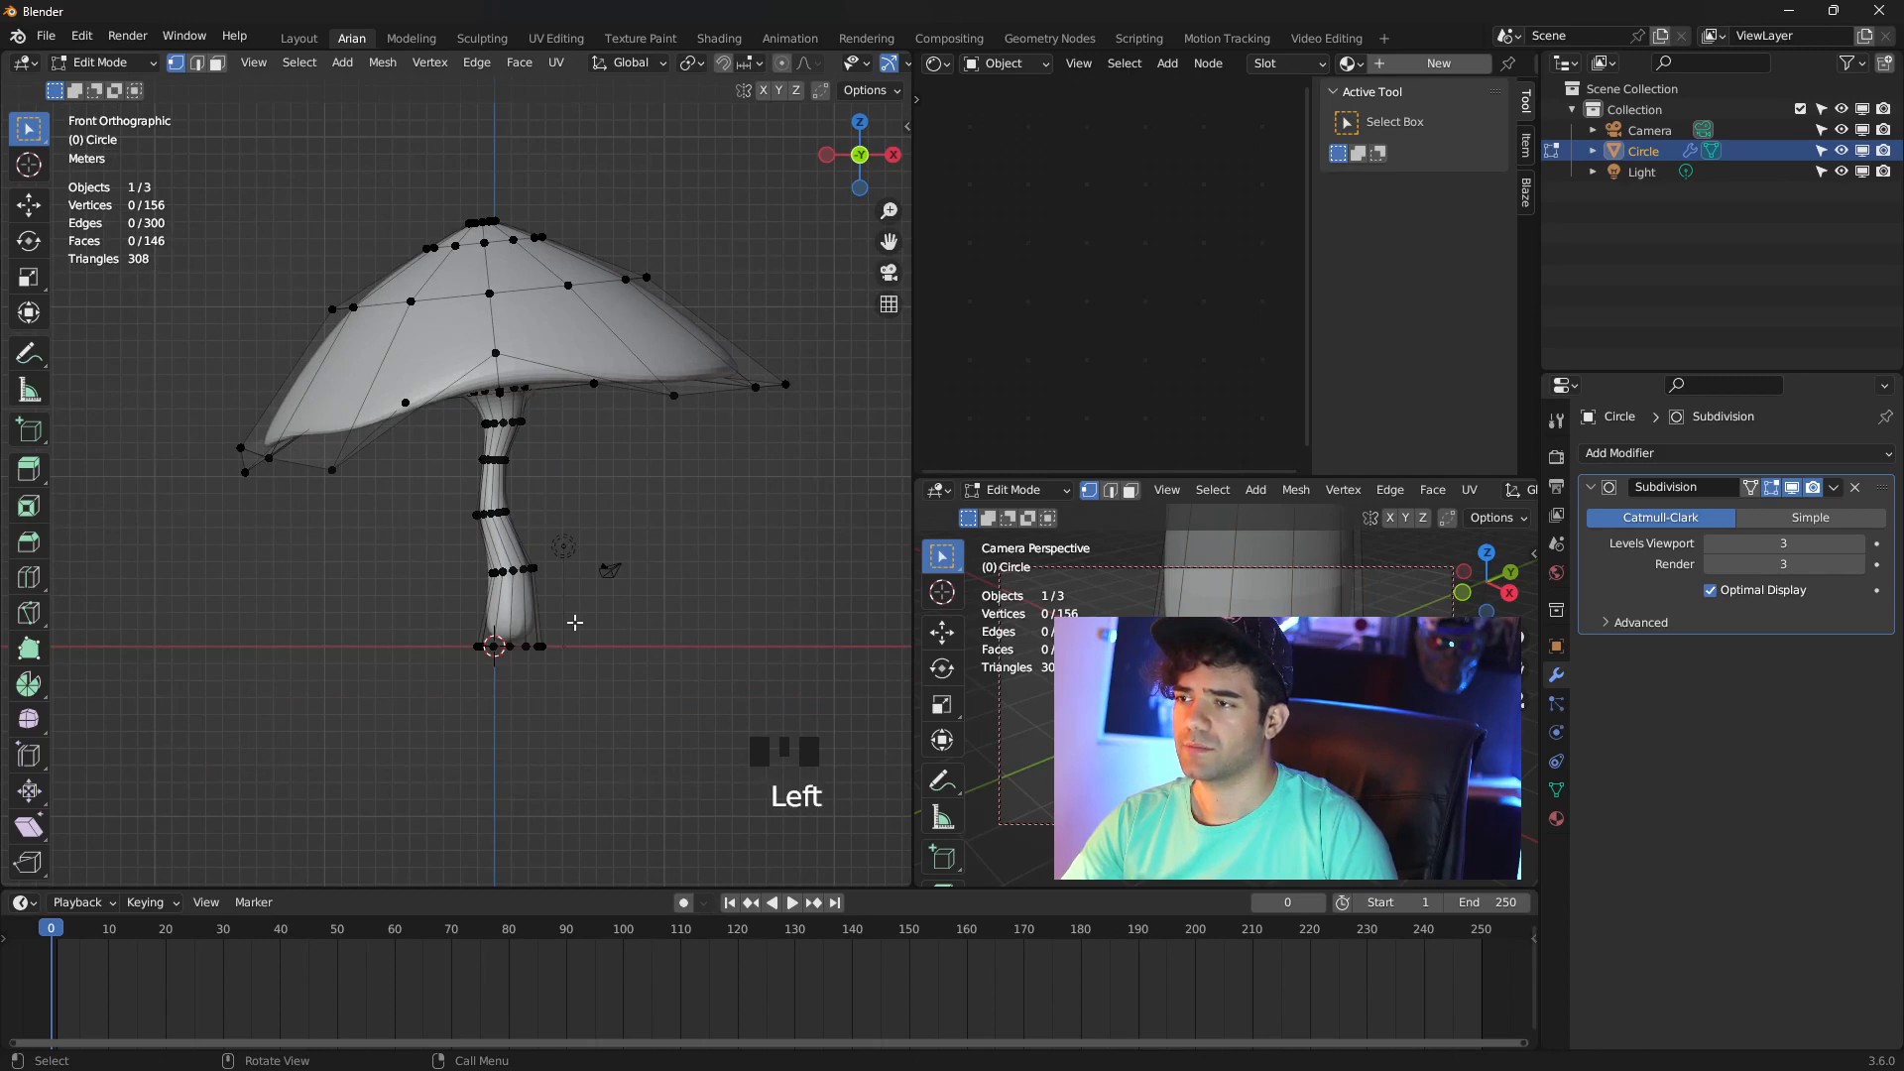
# Fill the open bottom of the stem with a face across its lowest vertex ring
pyautogui.scroll(2, 616, 646)
pyautogui.keyDown('shift'); pyautogui.moveTo(616, 645); pyautogui.dragTo(542, 712, button='middle'); pyautogui.keyUp('shift')
pyautogui.click(542, 712)
pyautogui.moveTo(542, 712); pyautogui.dragTo(402, 650)
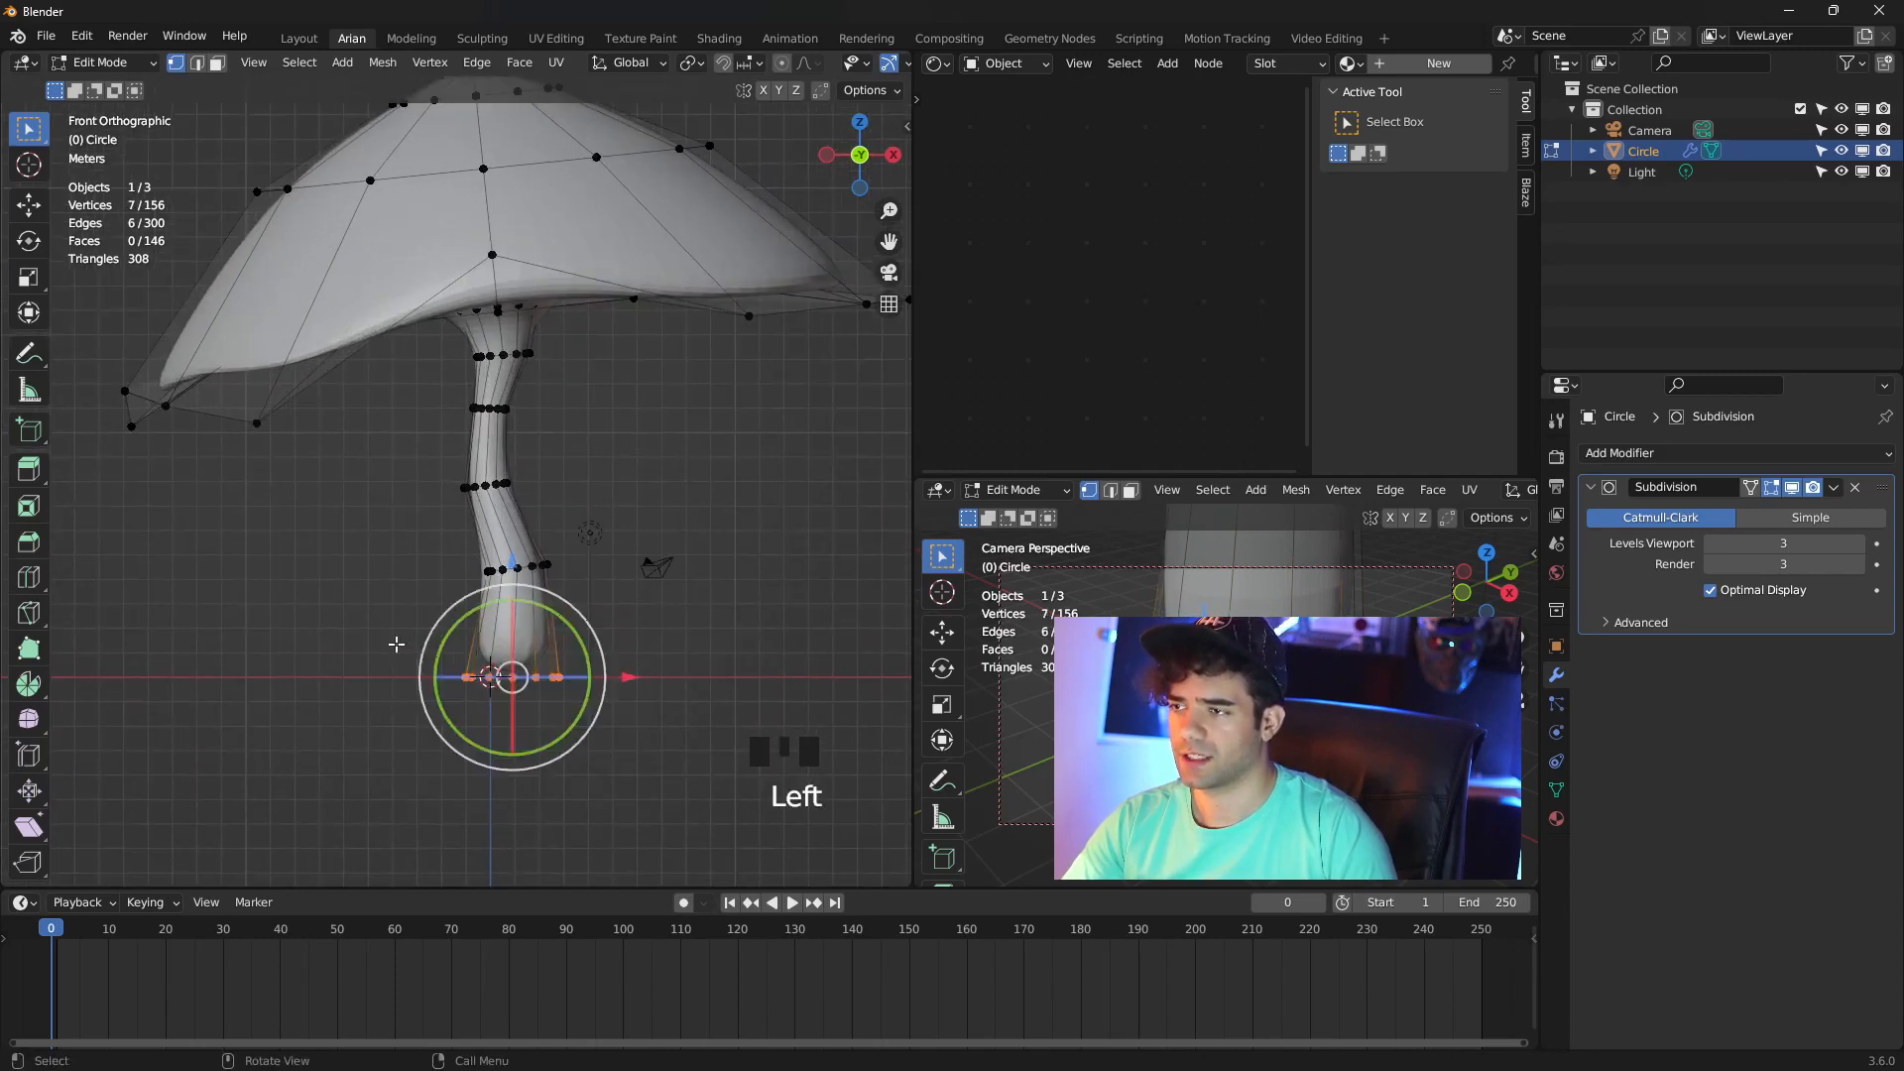
pyautogui.press('f')
pyautogui.click(667, 624)
pyautogui.click(727, 628)
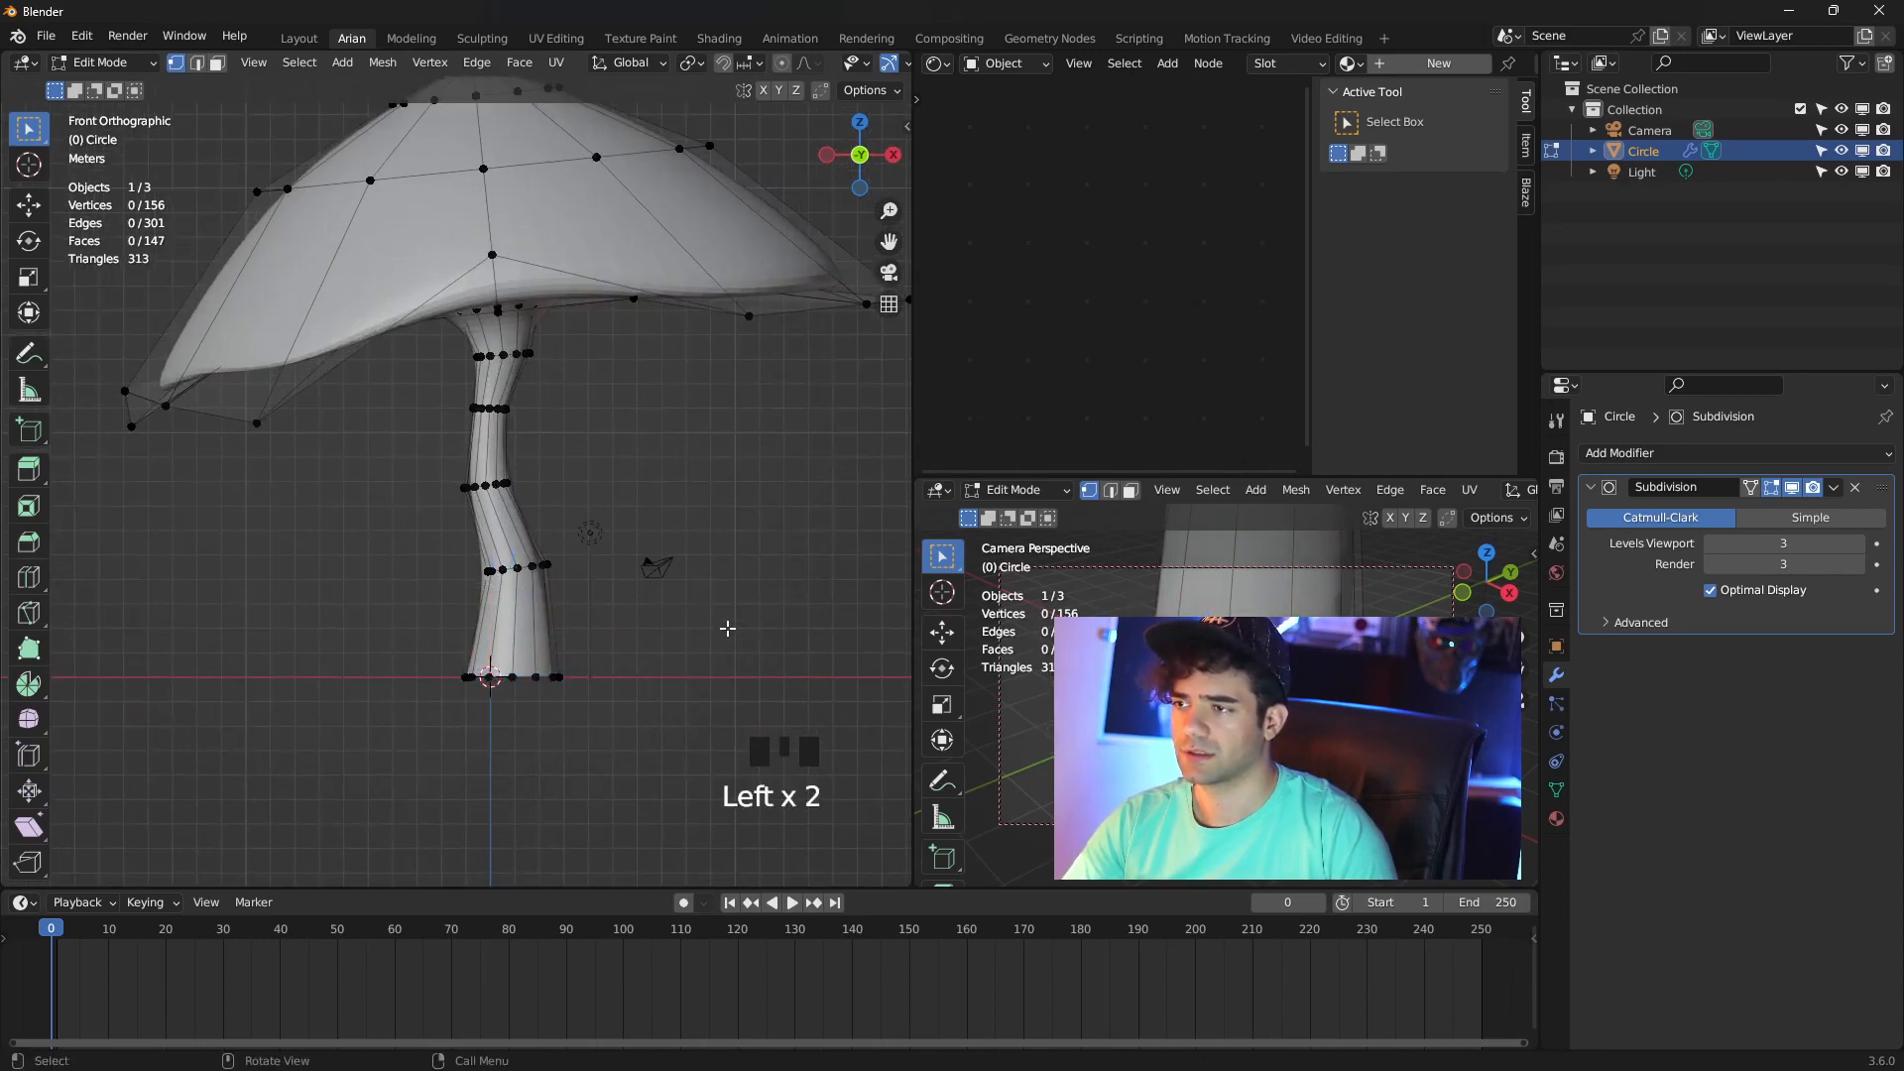
# Return to Object Mode and apply Shade Smooth to the mushroom
pyautogui.press('Tab')
pyautogui.click(694, 468)
pyautogui.scroll(-1, 627, 436)
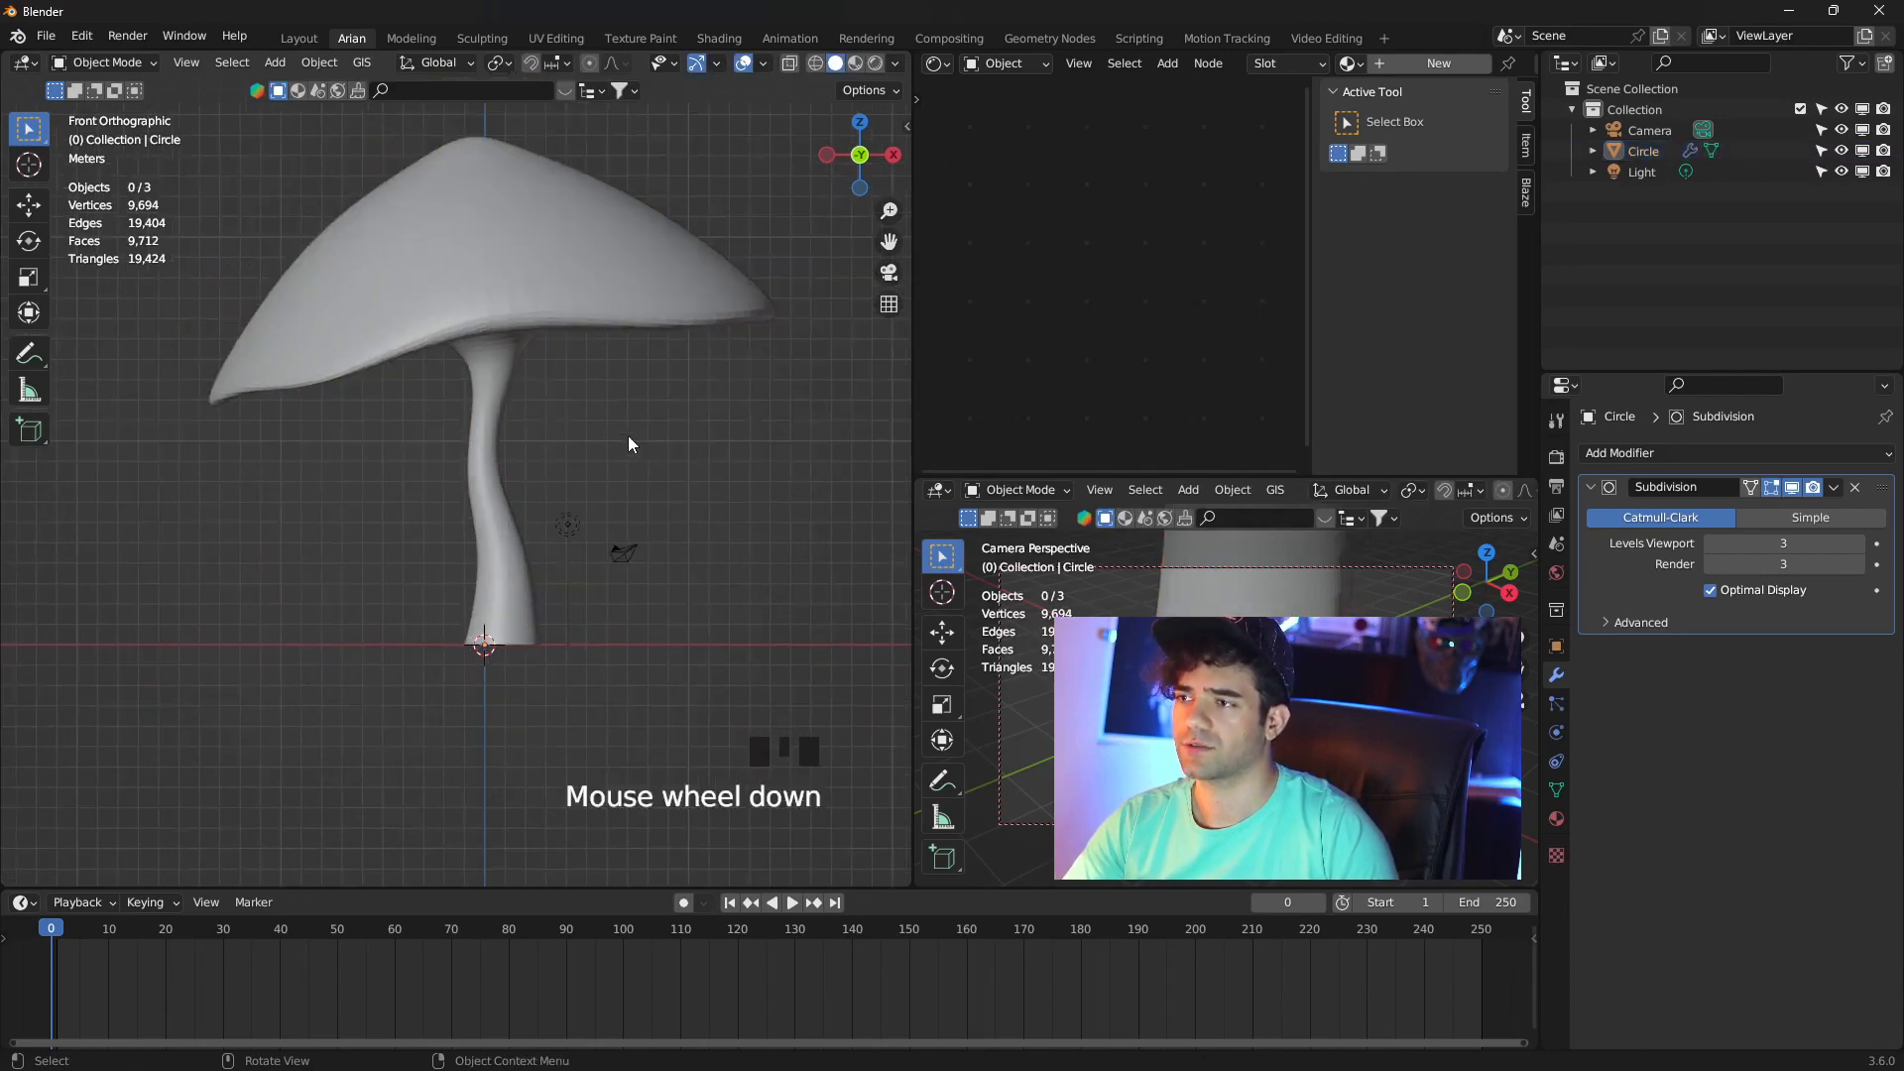
pyautogui.moveTo(628, 436); pyautogui.dragTo(570, 458, button='middle')
pyautogui.scroll(-2, 585, 459)
pyautogui.moveTo(589, 456); pyautogui.dragTo(526, 396, button='middle')
pyautogui.click(525, 396)
pyautogui.rightClick(525, 396)
pyautogui.click(525, 397)
pyautogui.scroll(2, 604, 338)
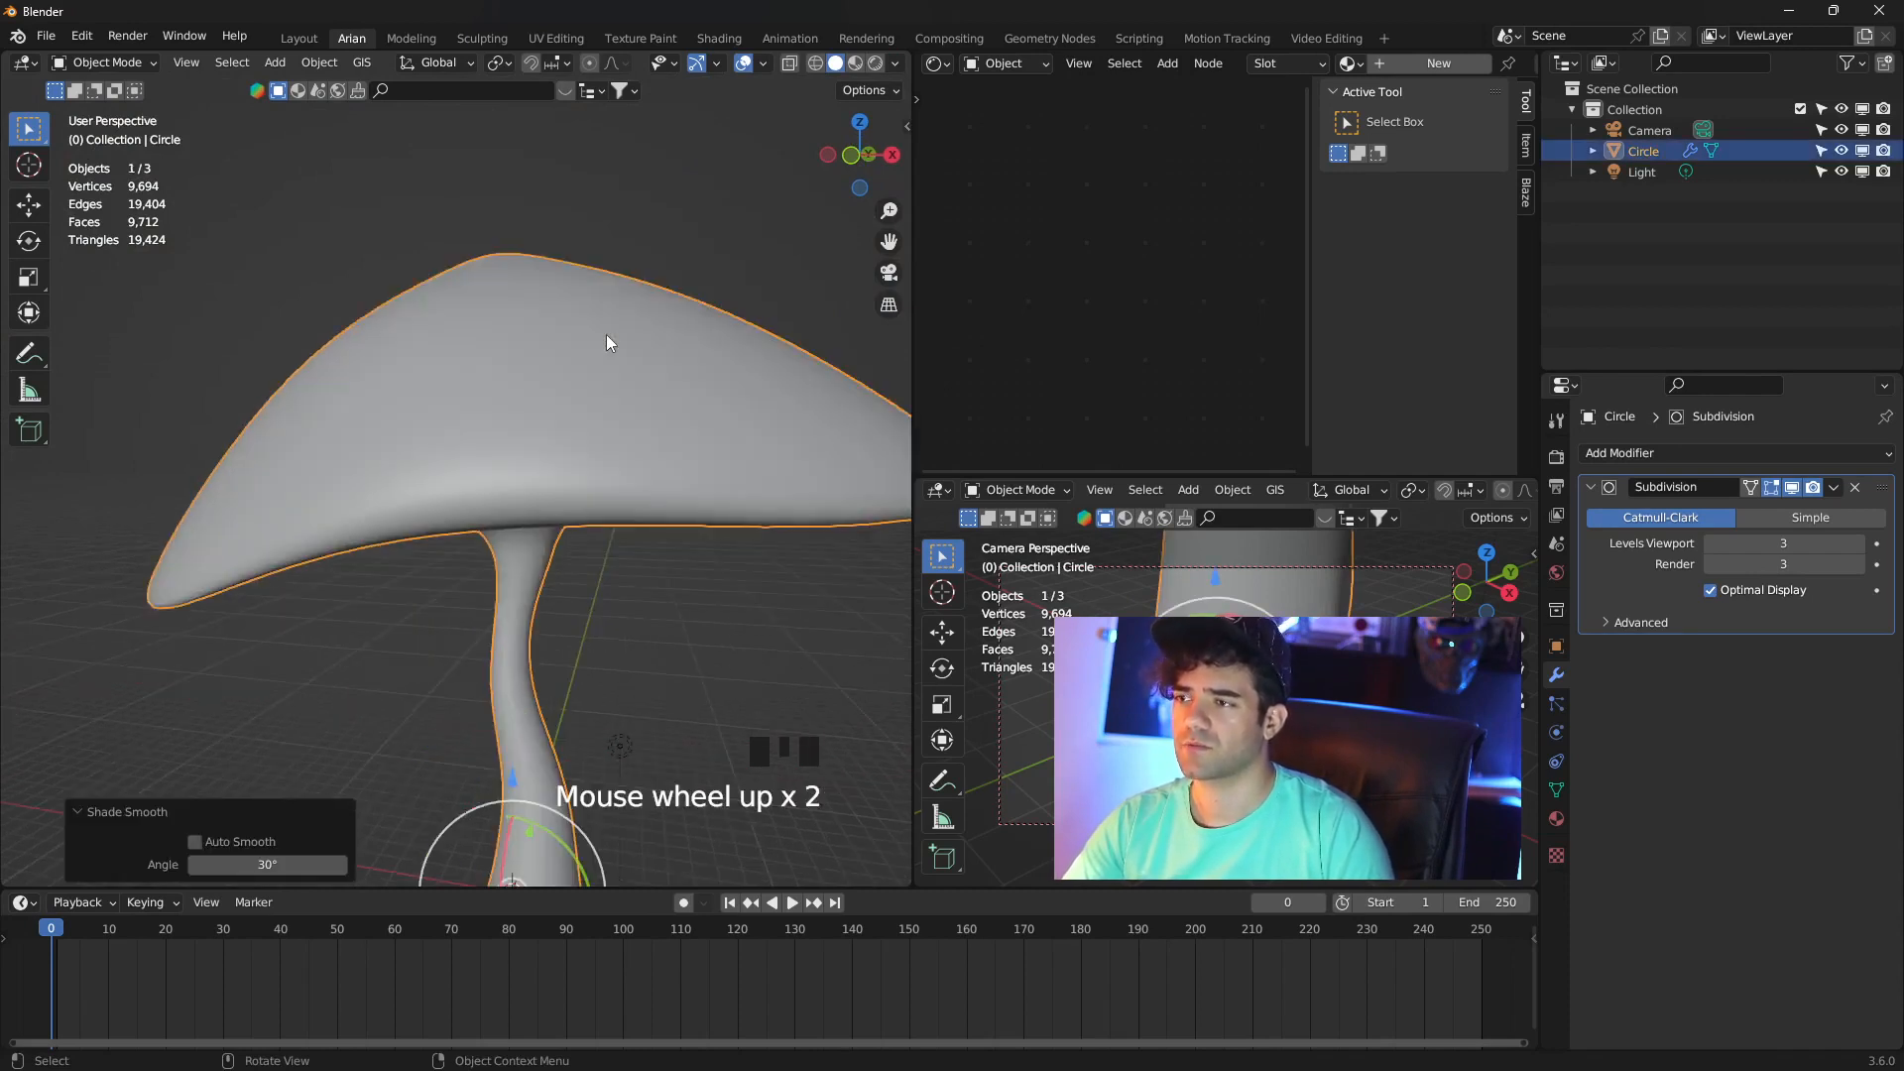
pyautogui.scroll(-1, 561, 401)
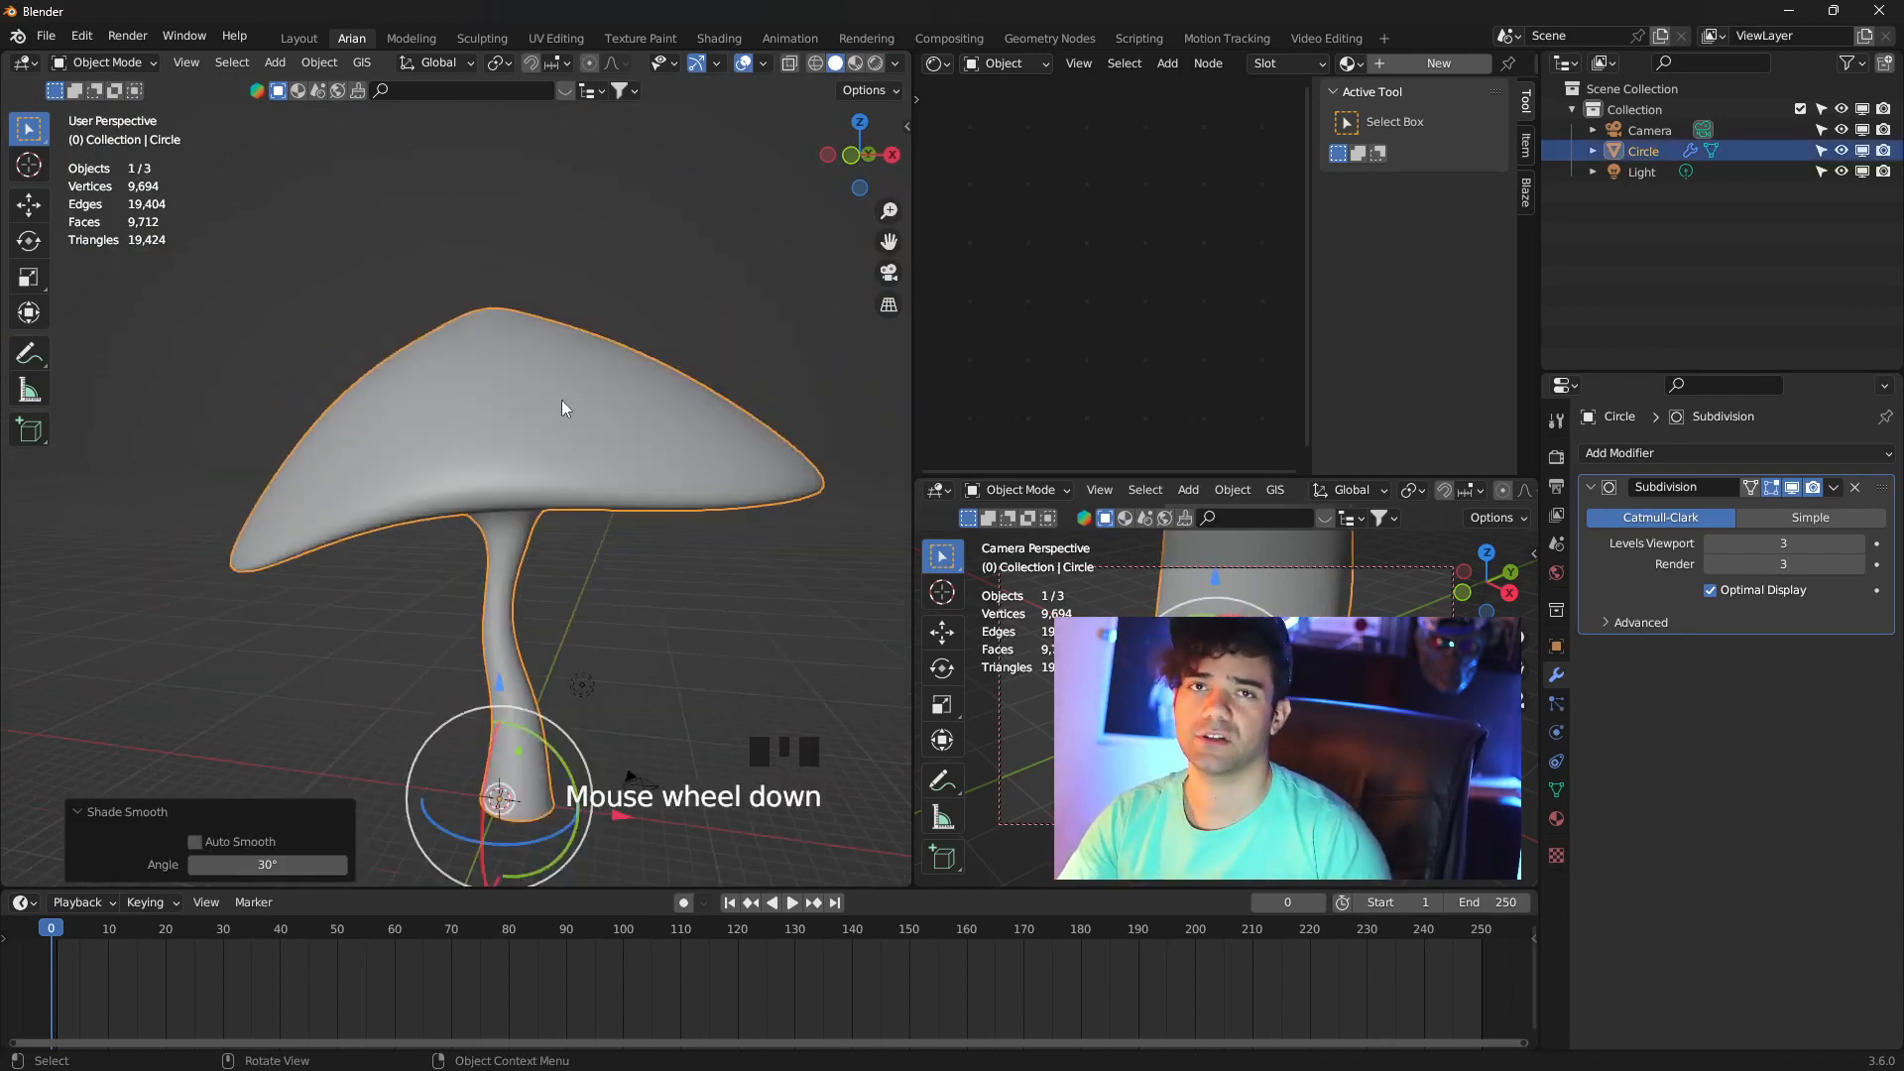
# Create a new material on the mushroom
pyautogui.click(581, 419)
pyautogui.moveTo(690, 200); pyautogui.dragTo(383, 297, button='middle')
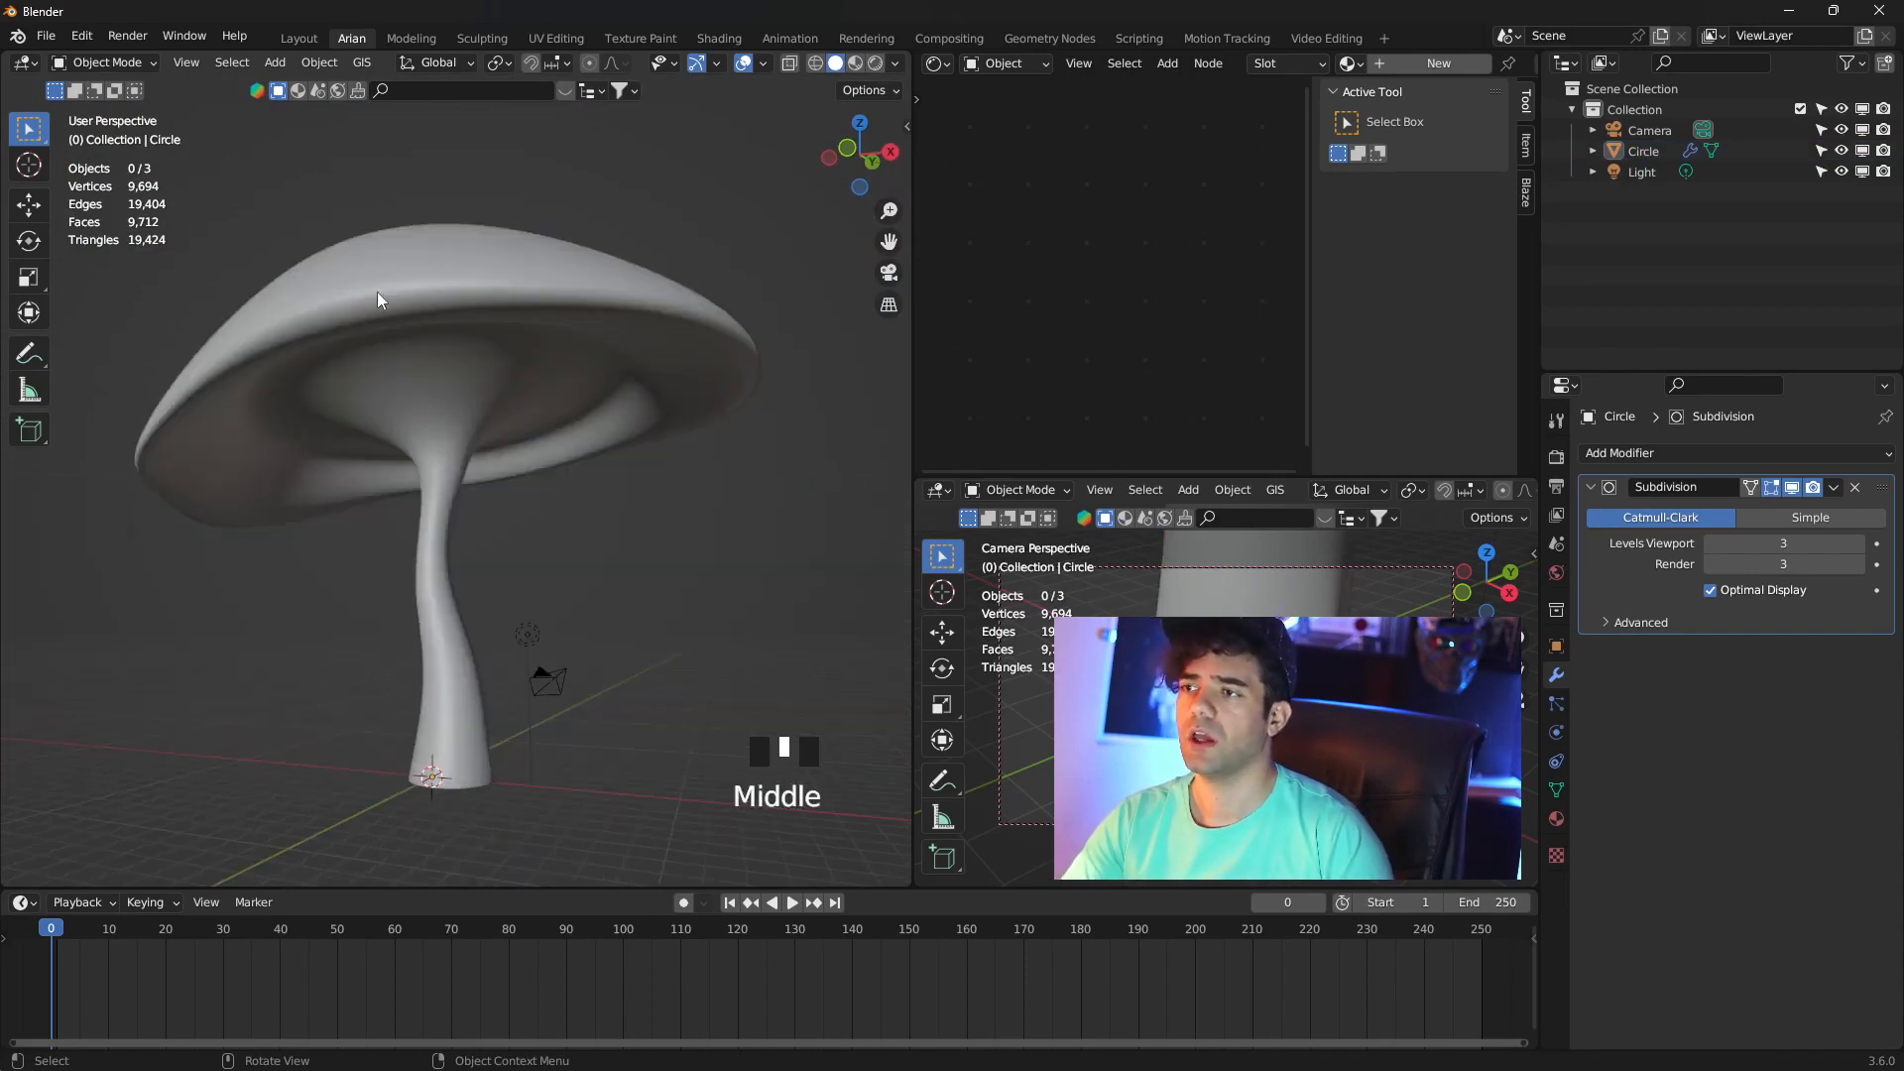
pyautogui.click(382, 298)
pyautogui.click(1556, 818)
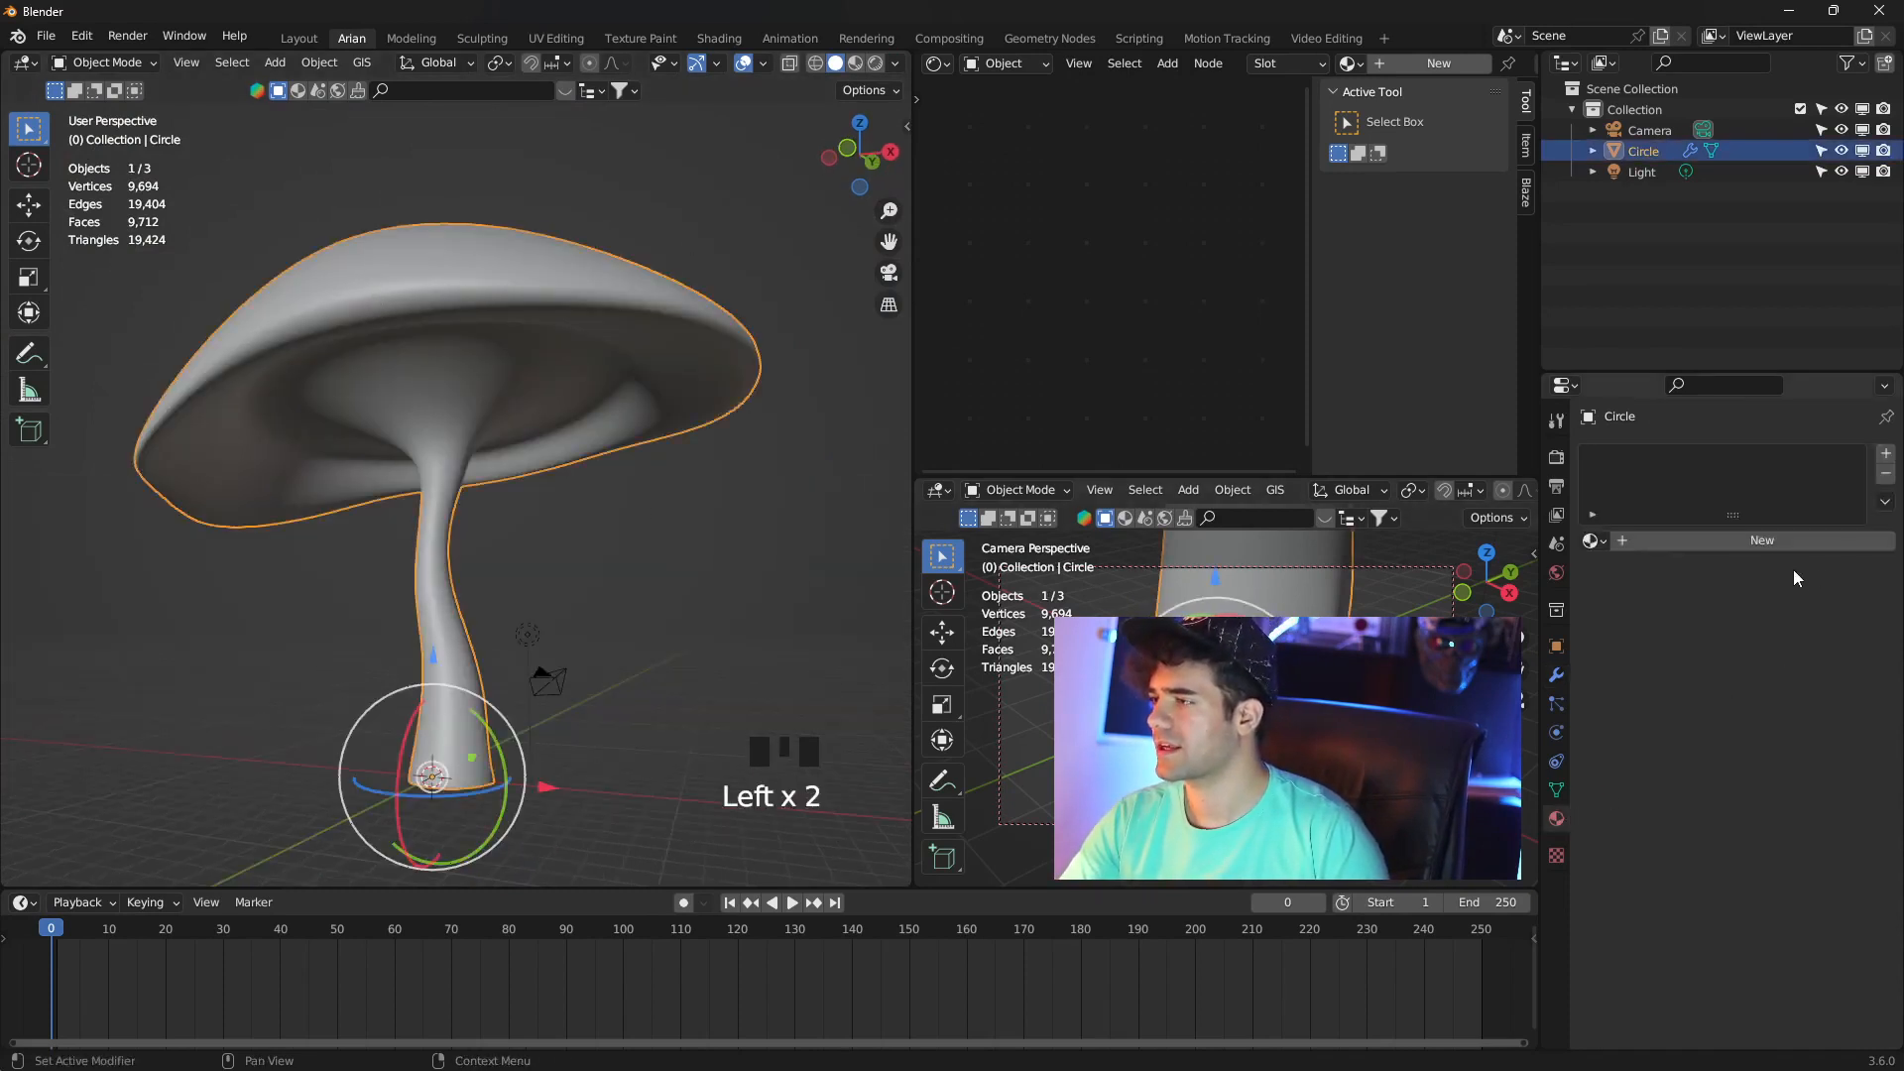
pyautogui.click(1751, 539)
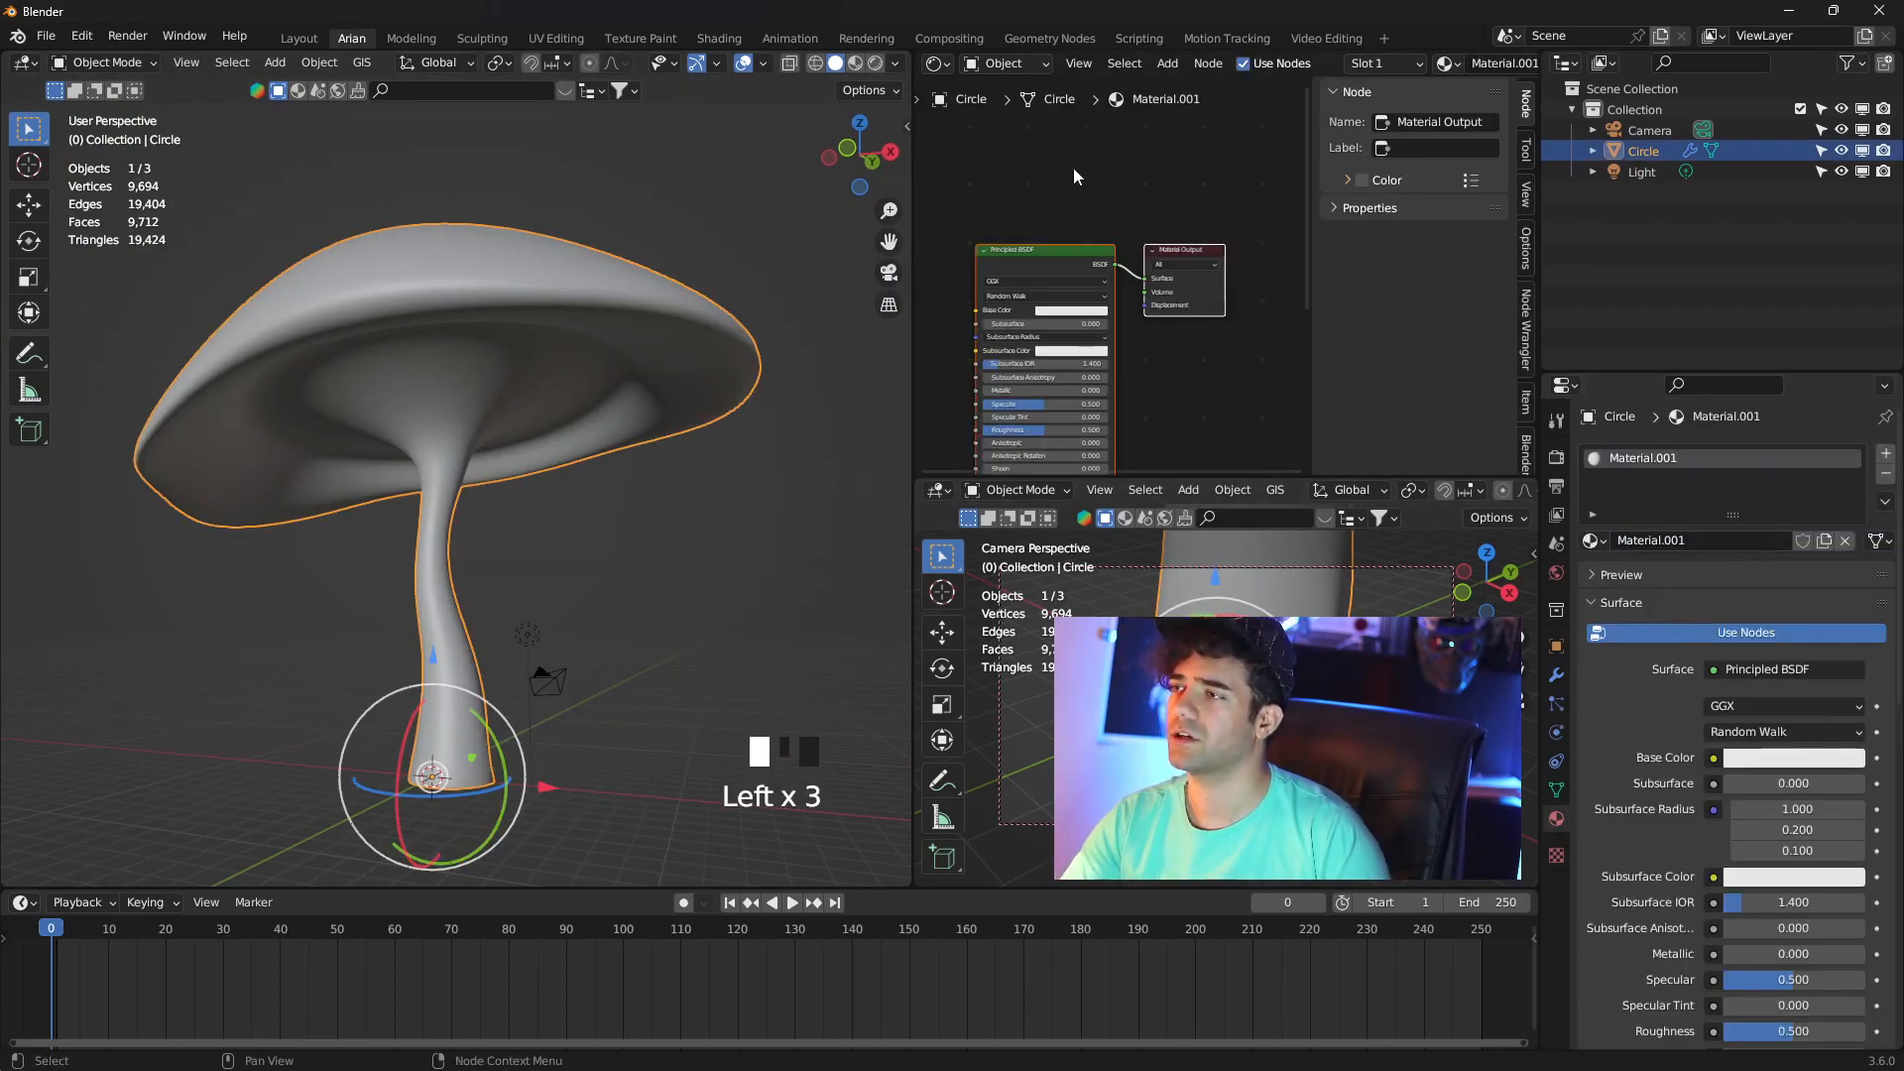
pyautogui.click(1045, 151)
# Switch to the Shading workspace and show the mushroom in Material Preview shading
pyautogui.click(710, 40)
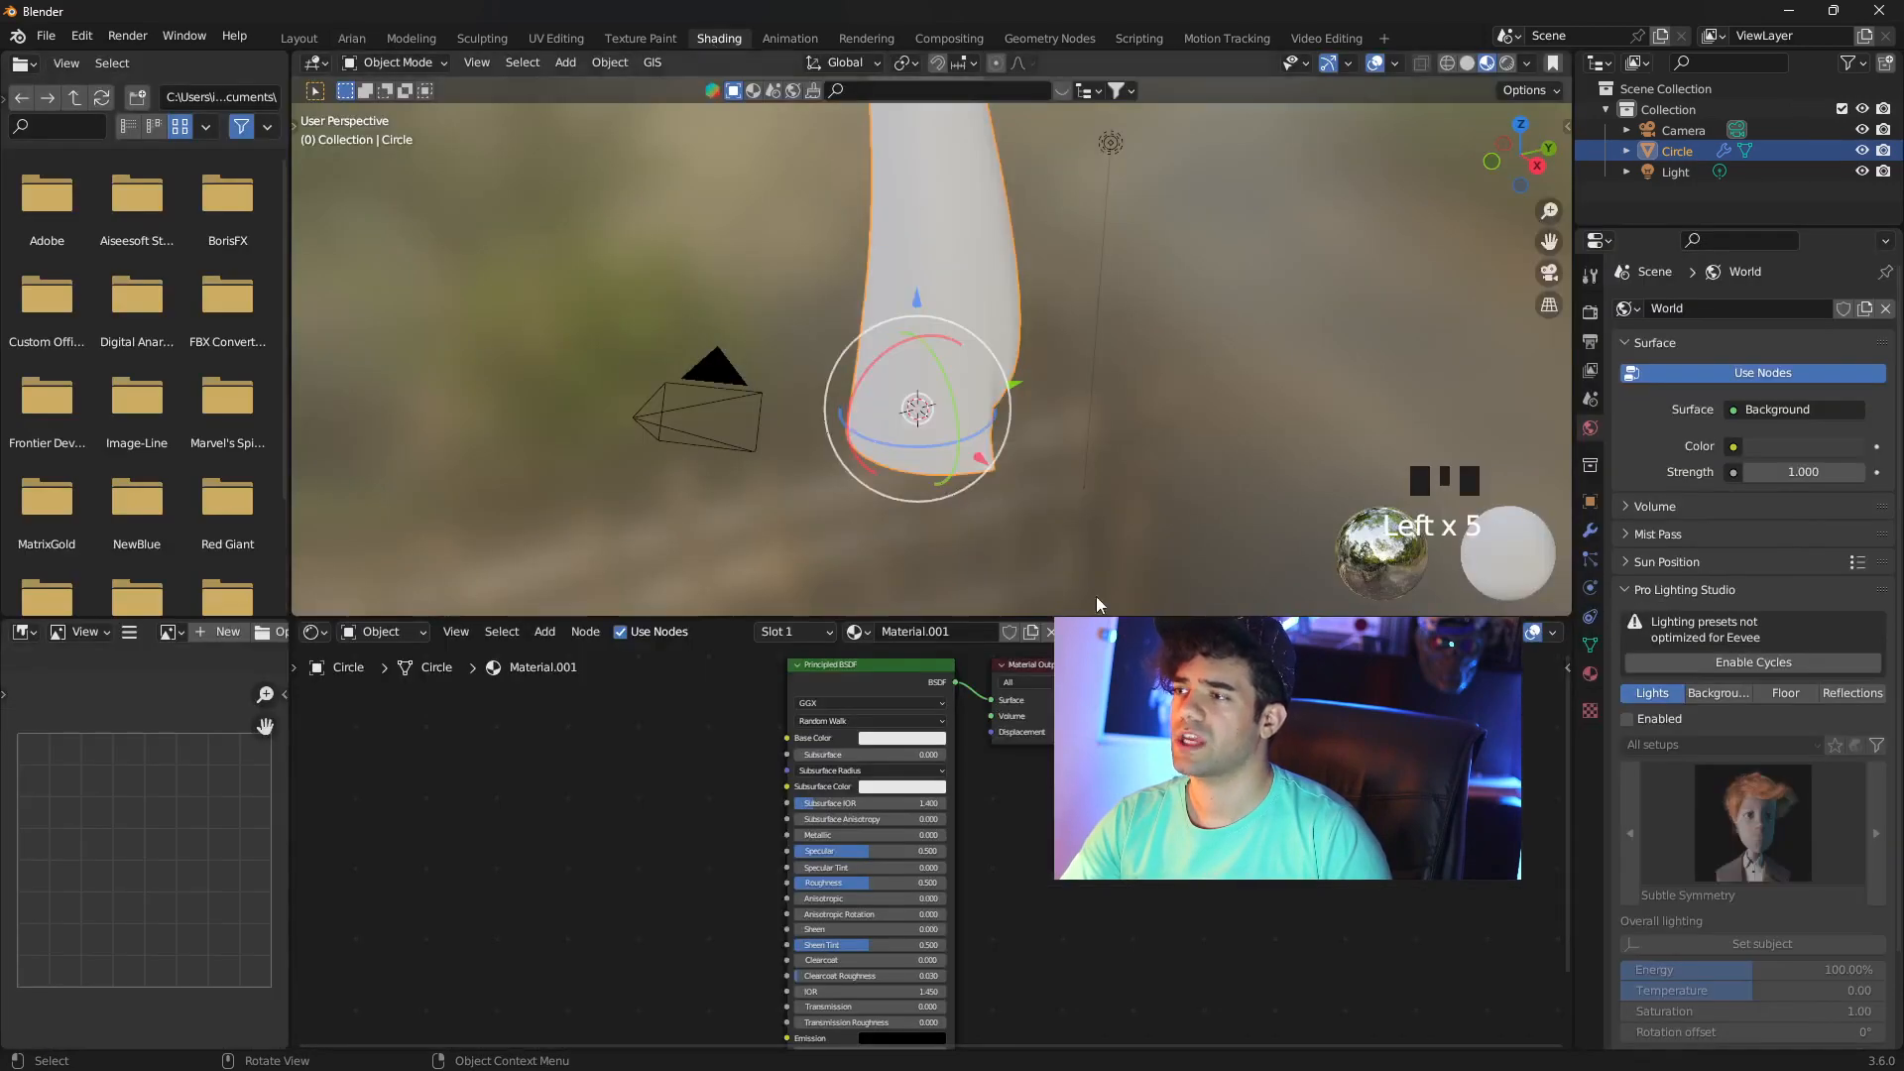
pyautogui.scroll(-4, 1073, 235)
pyautogui.keyDown('shift'); pyautogui.moveTo(1073, 235); pyautogui.dragTo(1053, 381, button='middle'); pyautogui.keyUp('shift')
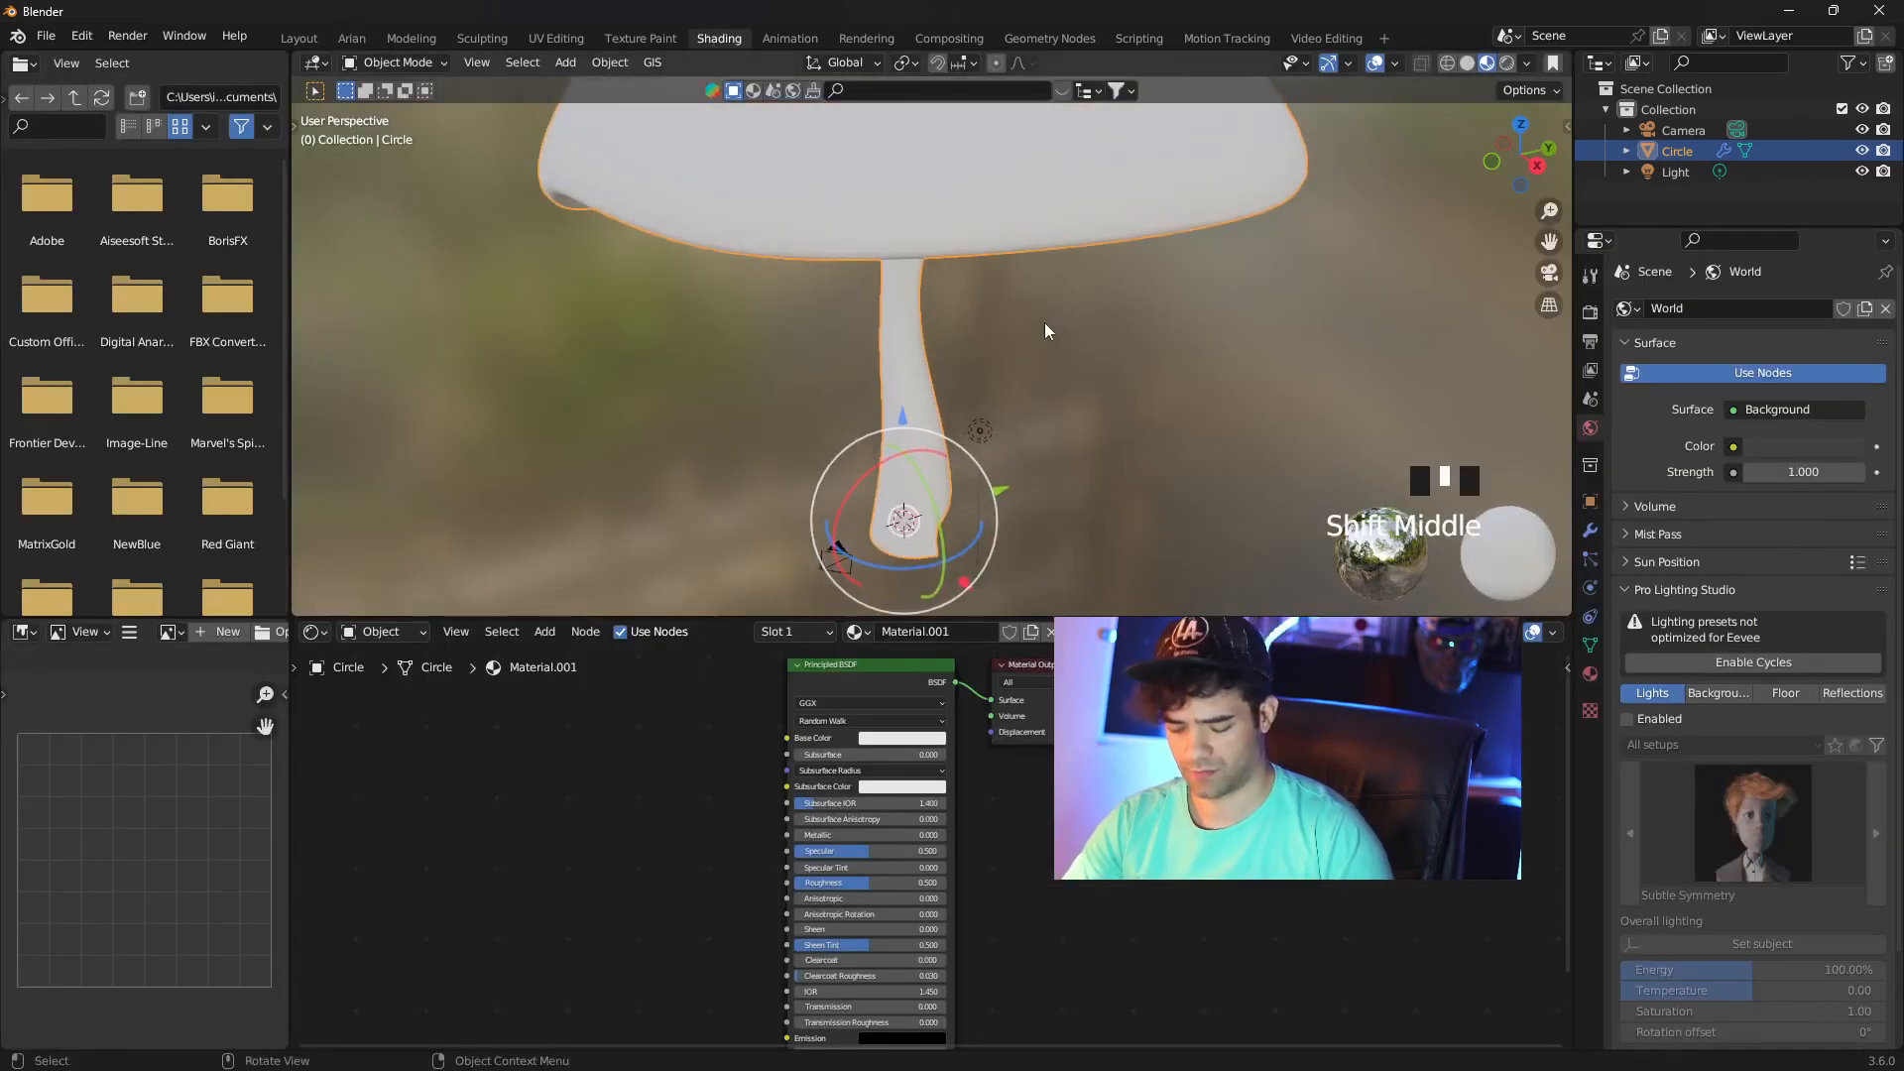
pyautogui.press('z')
pyautogui.click(1051, 431)
pyautogui.scroll(-2, 1095, 415)
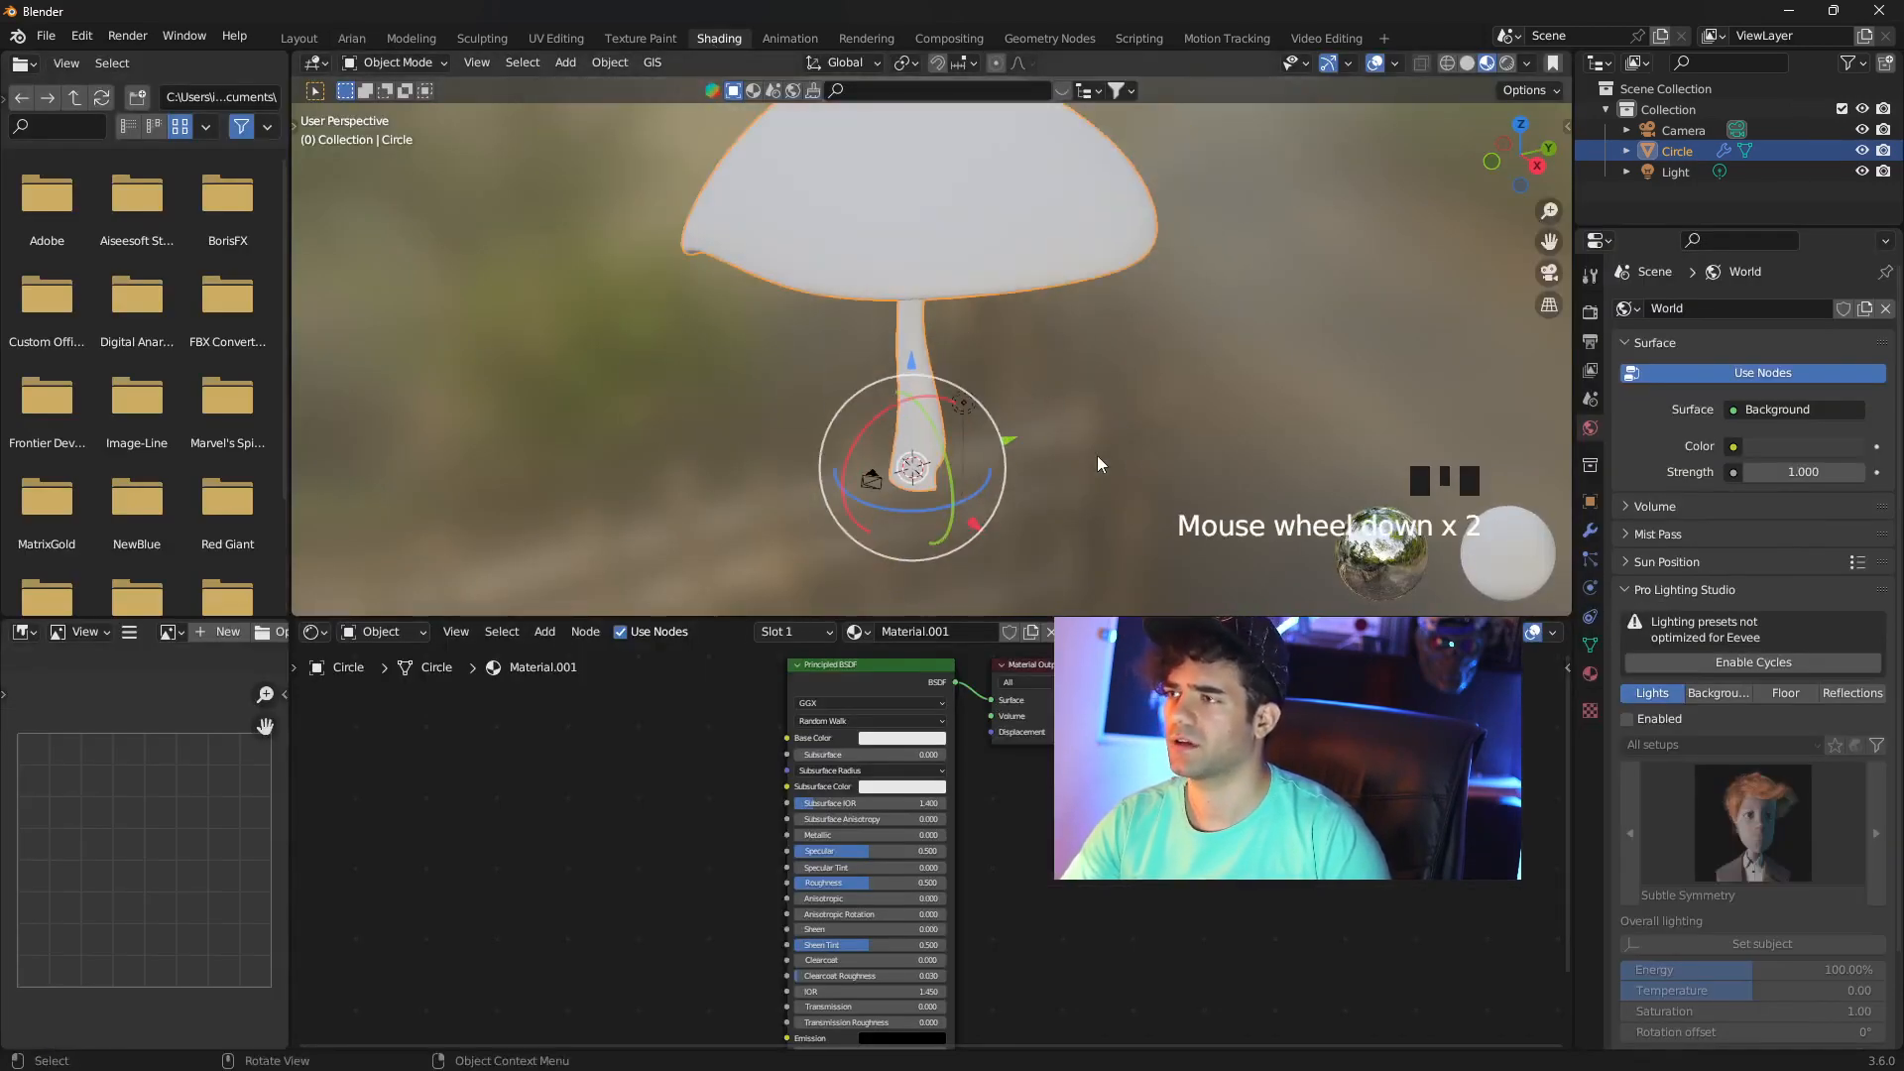
pyautogui.moveTo(1097, 455); pyautogui.dragTo(1121, 390, button='middle')
pyautogui.click(595, 734)
pyautogui.scroll(2, 580, 770)
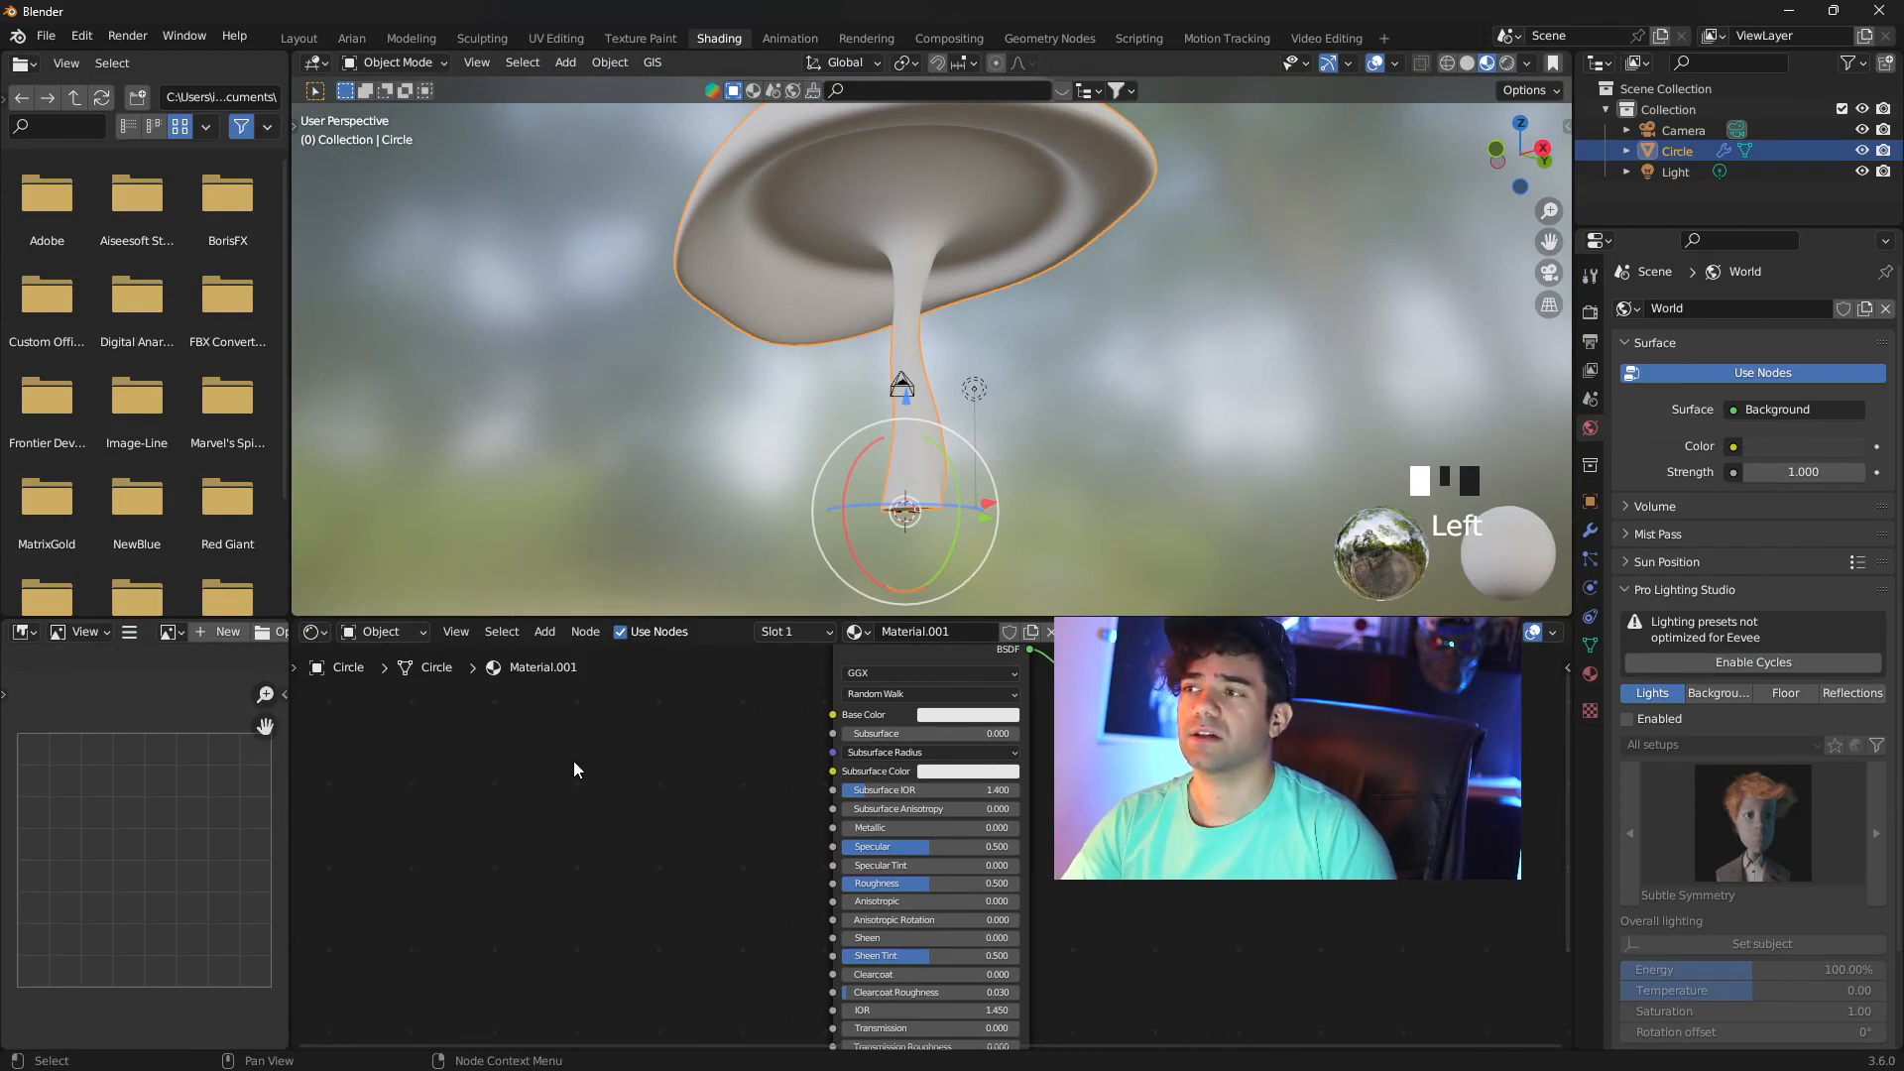
# Add an Image Texture node beside the Principled BSDF in the mushroom's material
pyautogui.hotkey('shift', 'a')
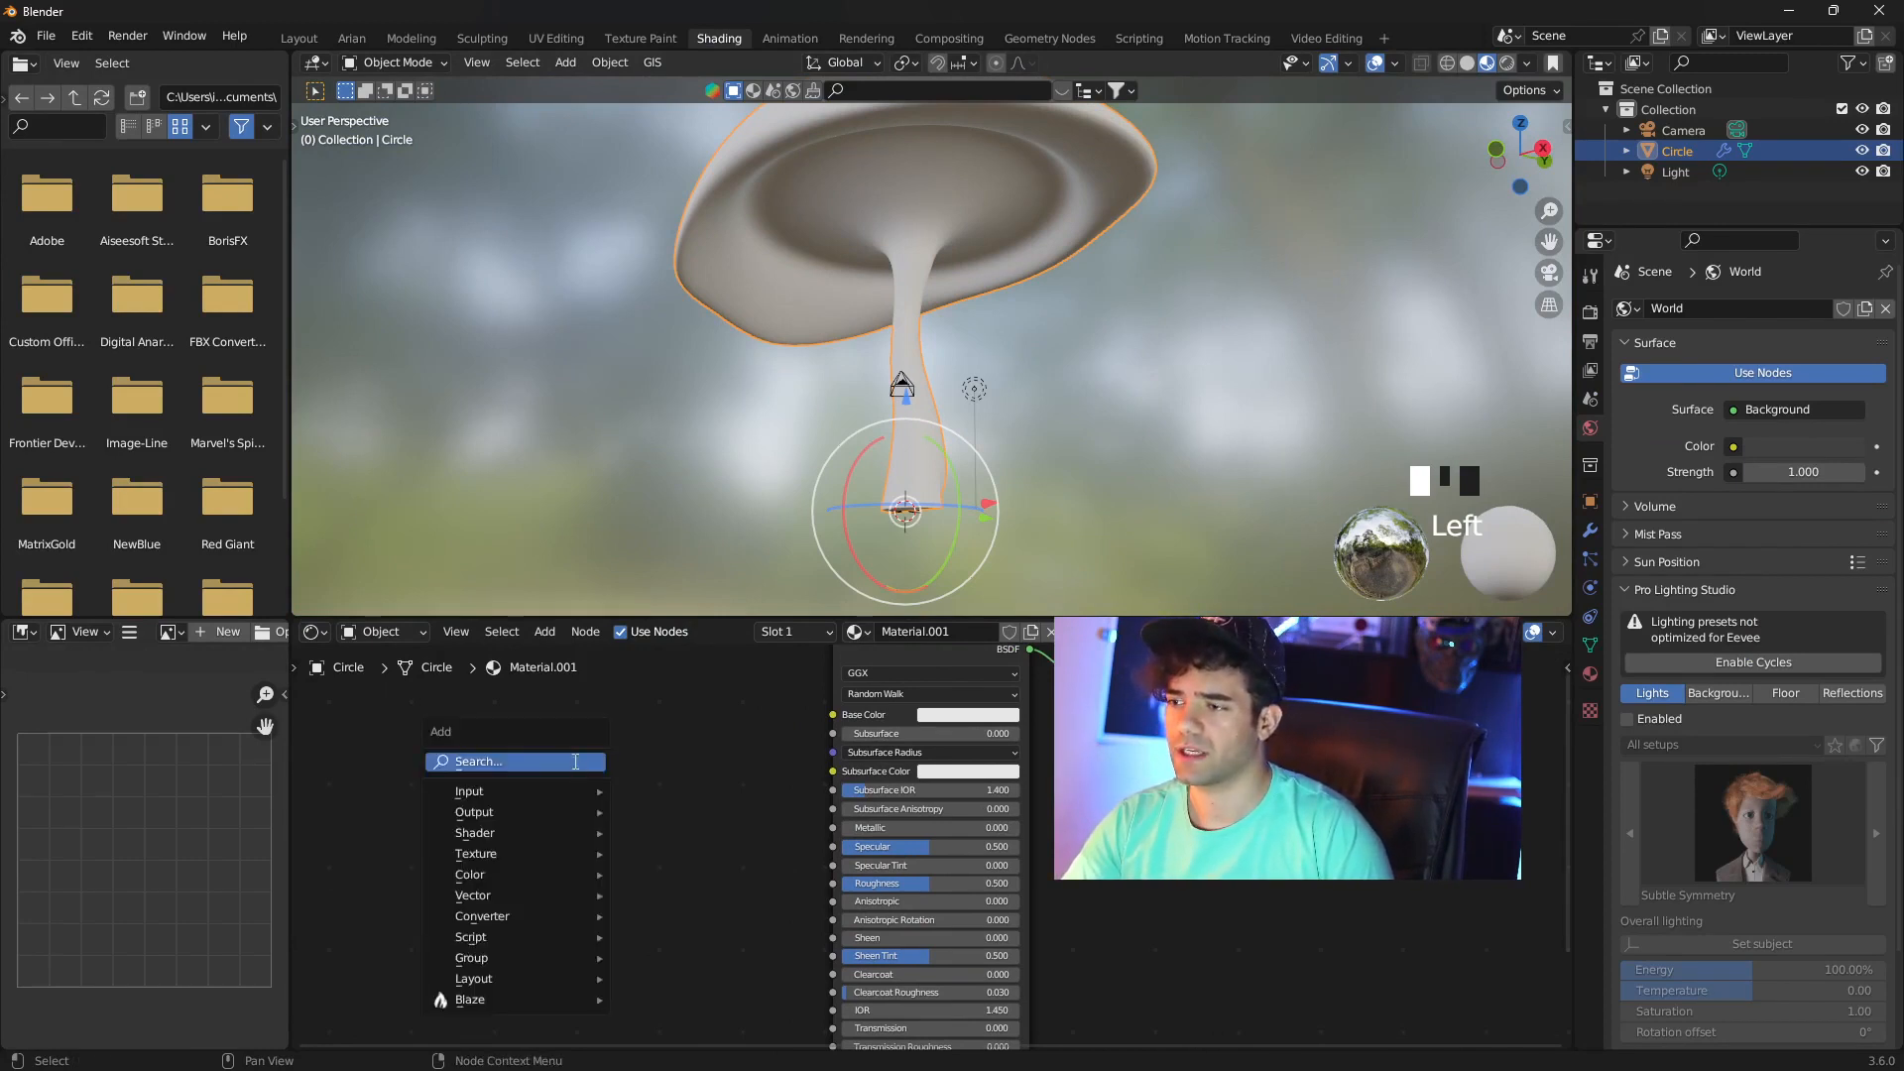
pyautogui.click(573, 759)
pyautogui.write('image')
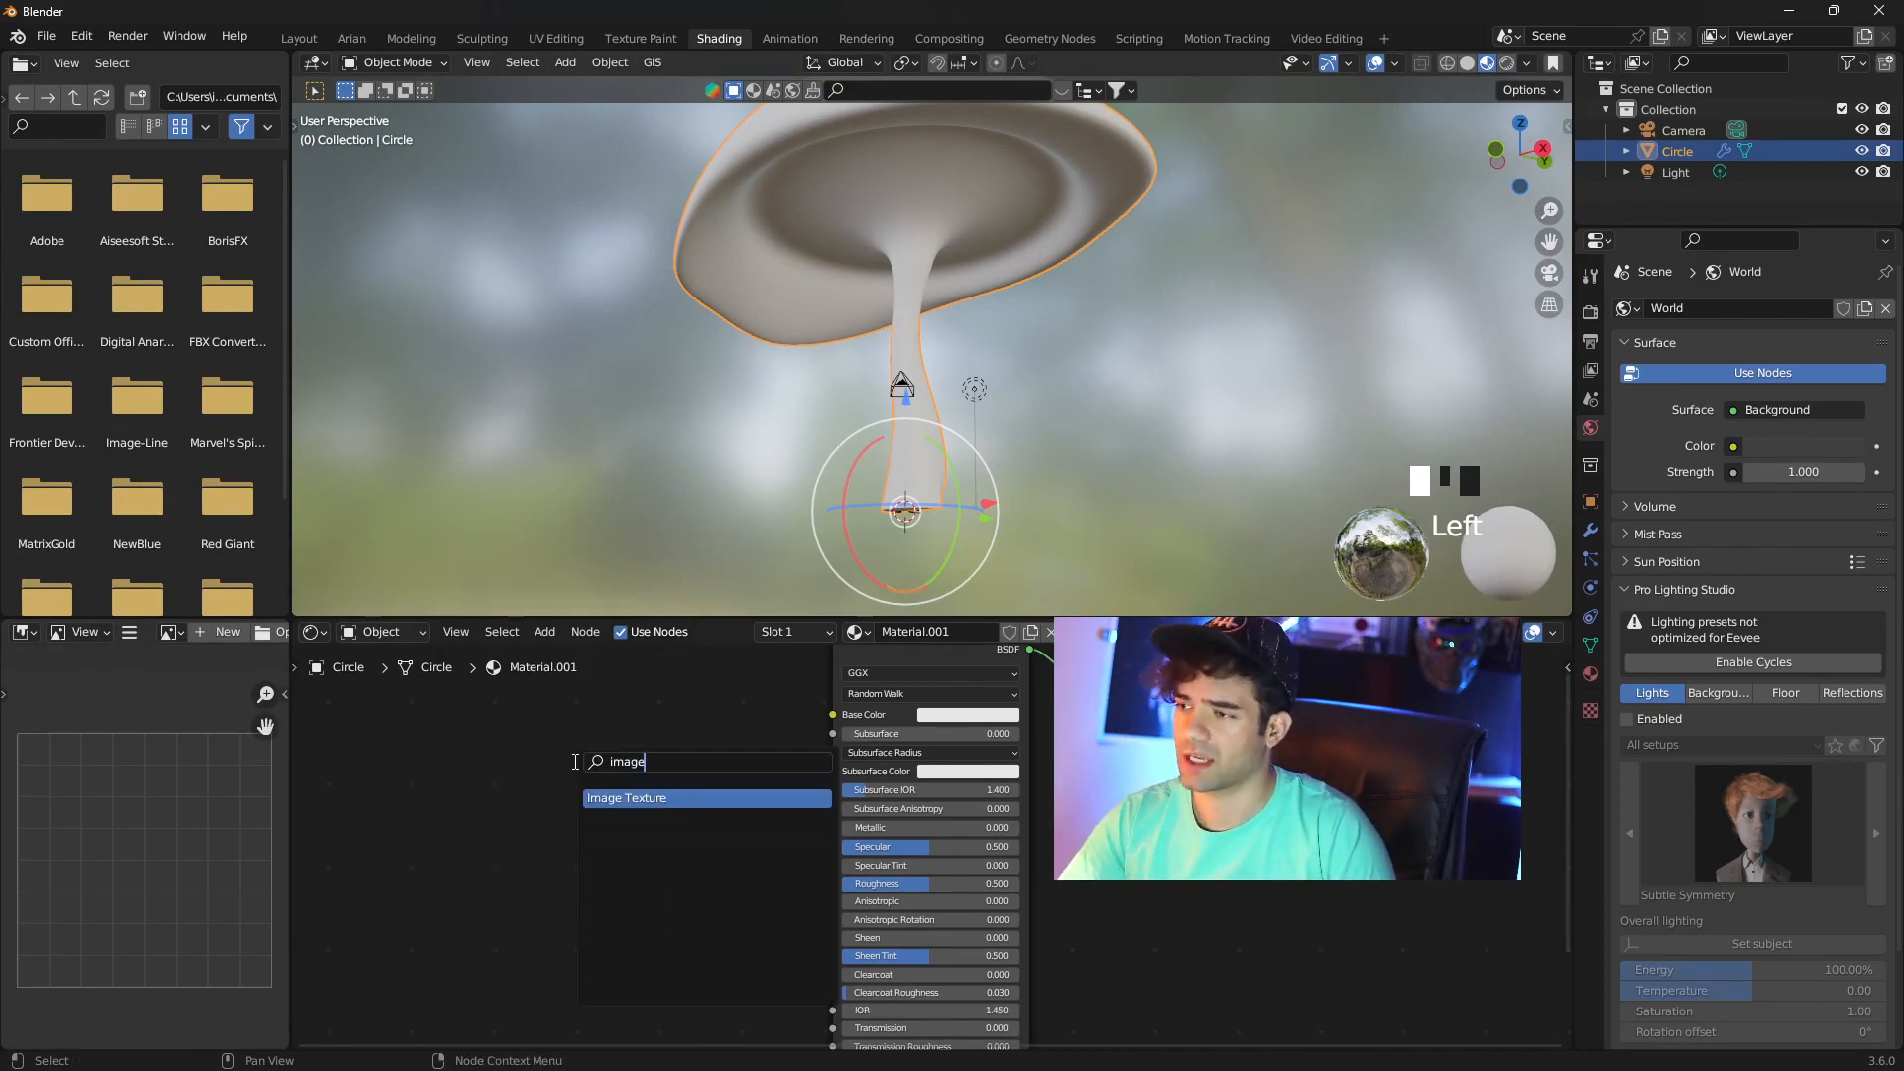
pyautogui.click(610, 799)
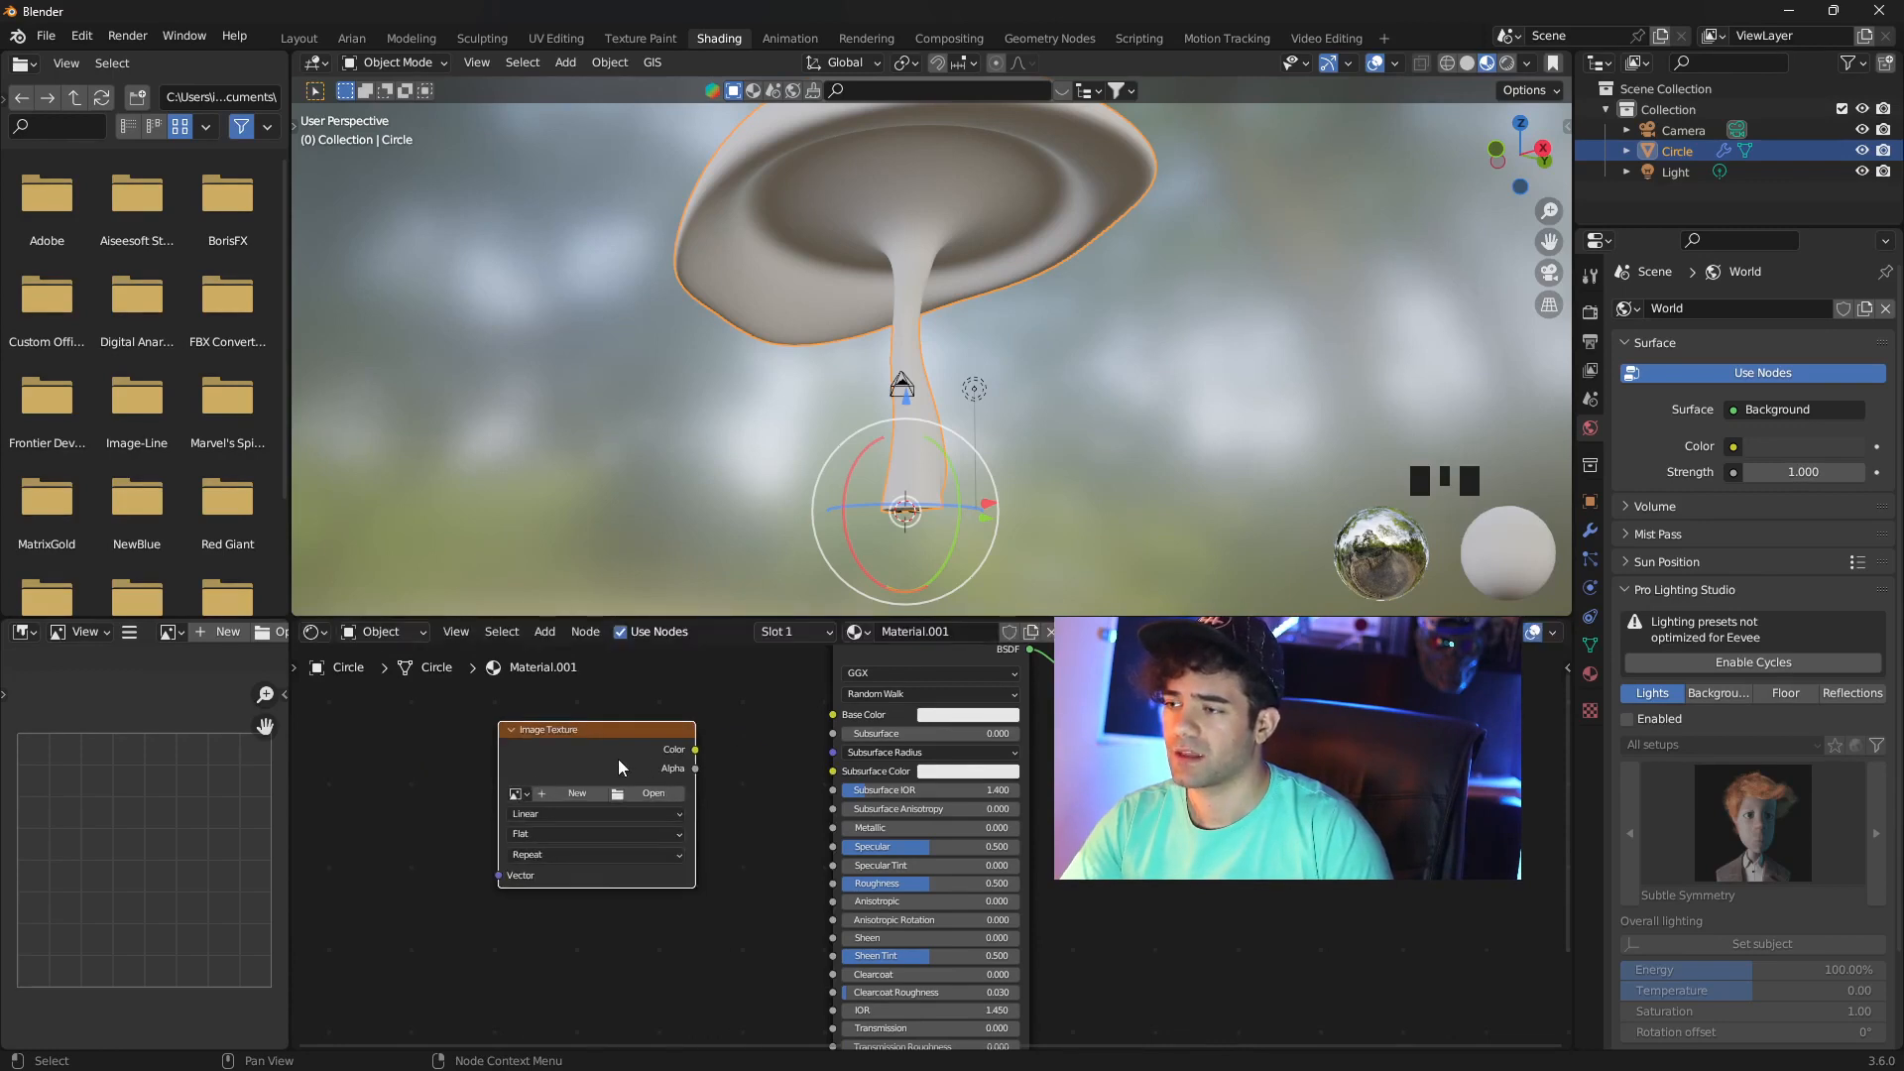
# Generate a new 1024 x 1024 px UV Grid image in the texture node and connect its Color to Base Color
pyautogui.scroll(1, 619, 766)
pyautogui.click(513, 784)
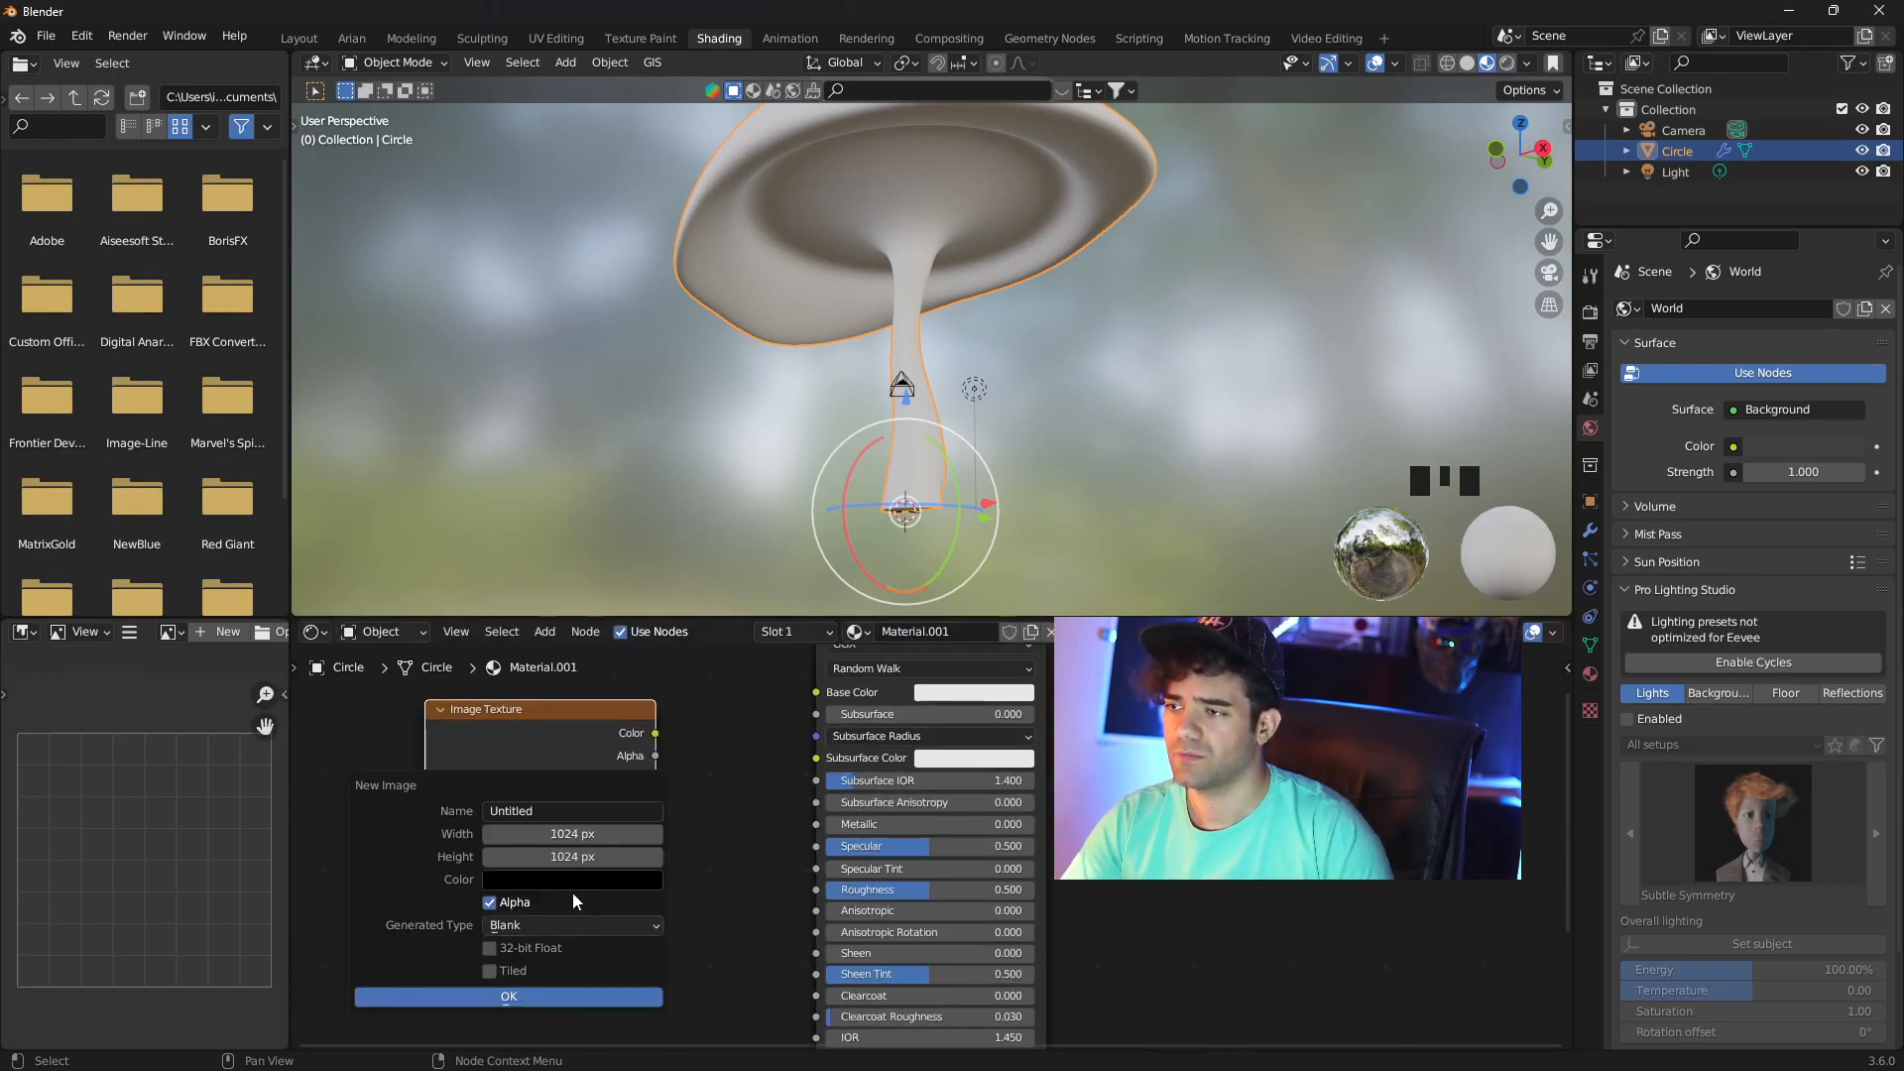
pyautogui.click(530, 925)
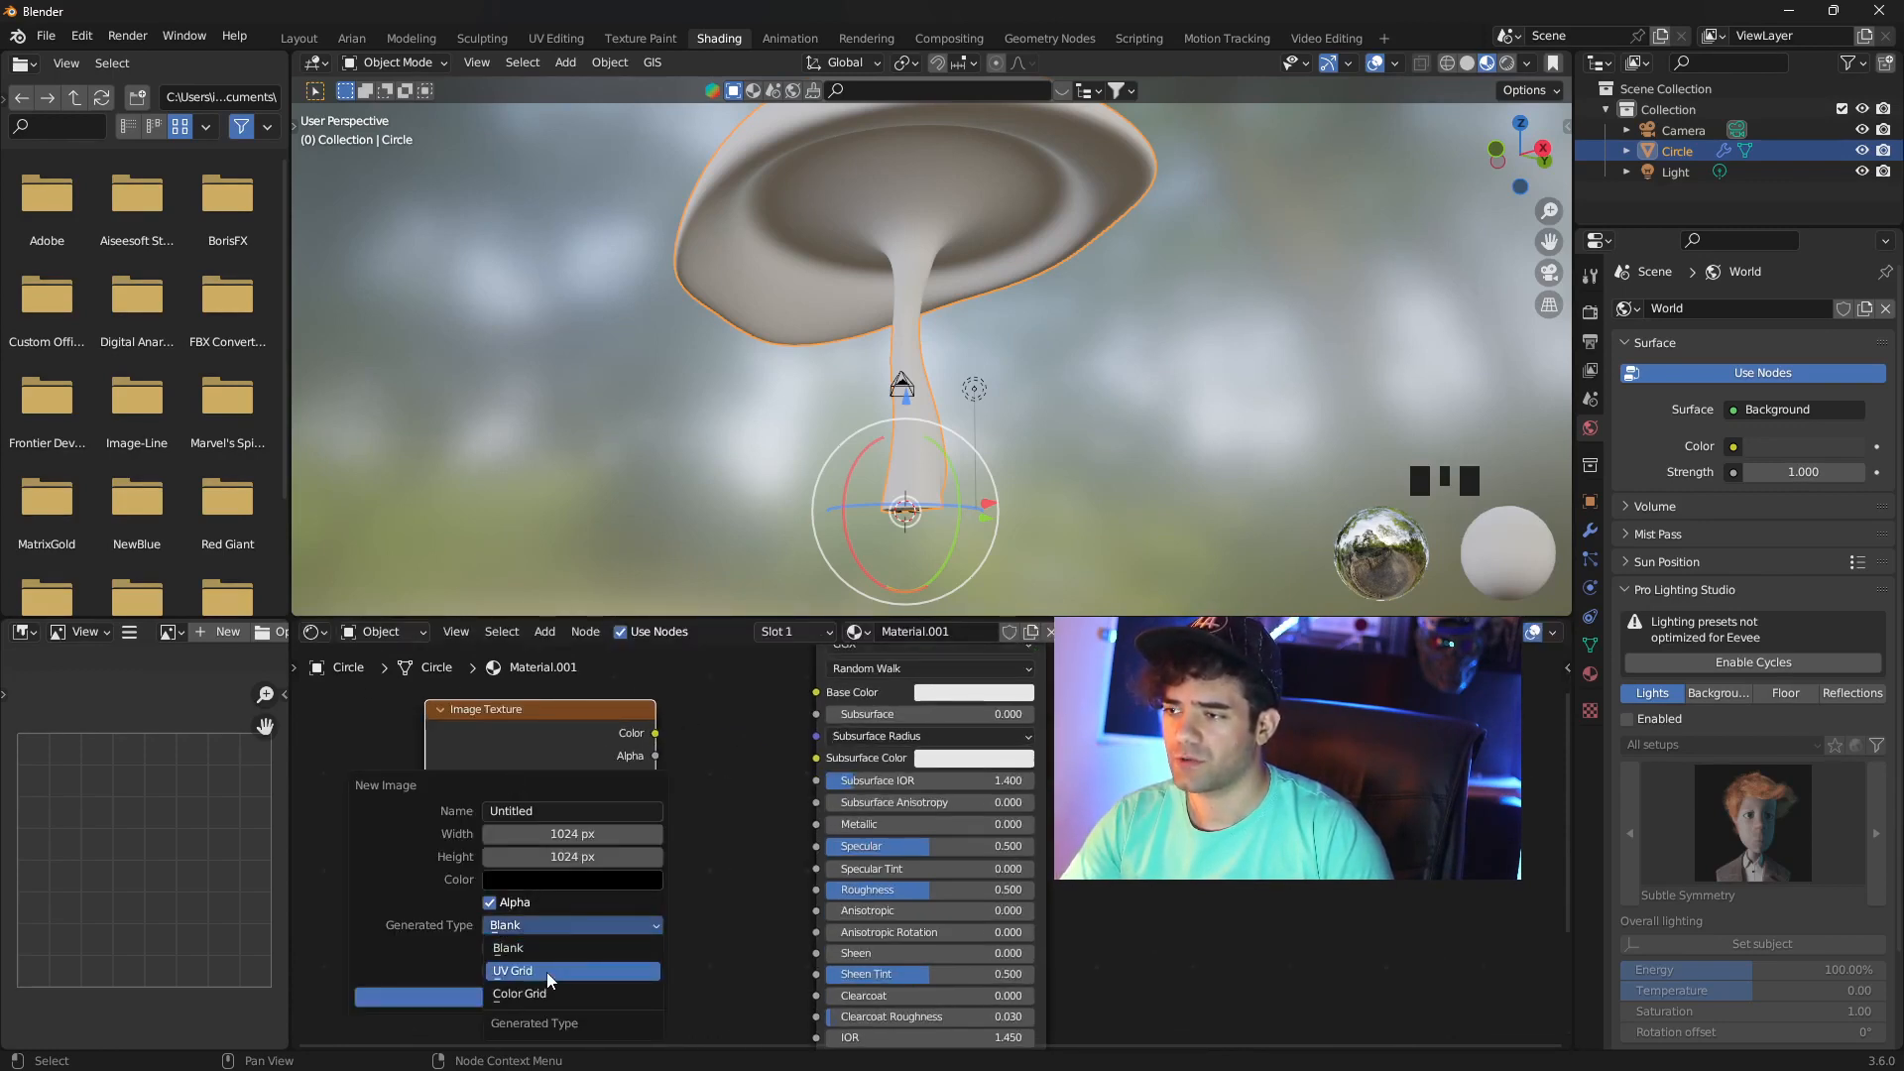
pyautogui.click(556, 972)
pyautogui.click(520, 993)
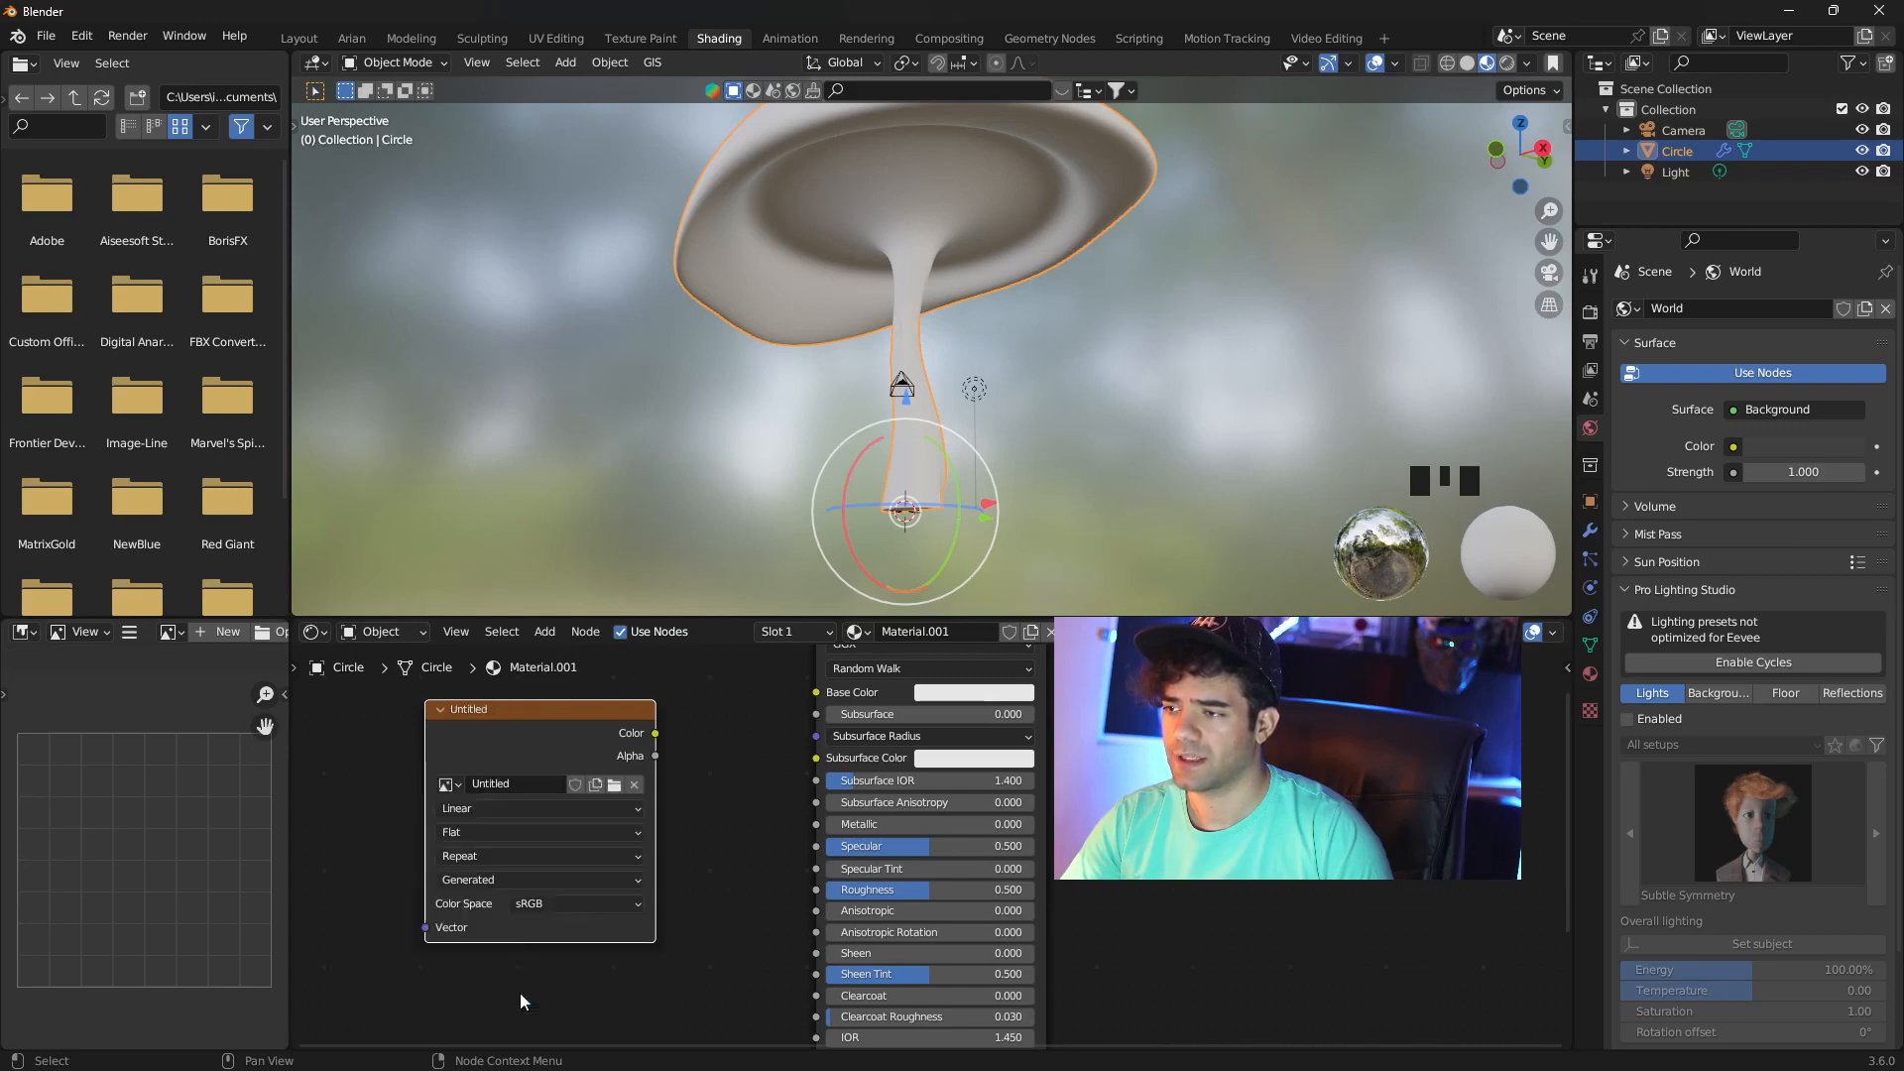
pyautogui.moveTo(656, 733); pyautogui.dragTo(816, 692)
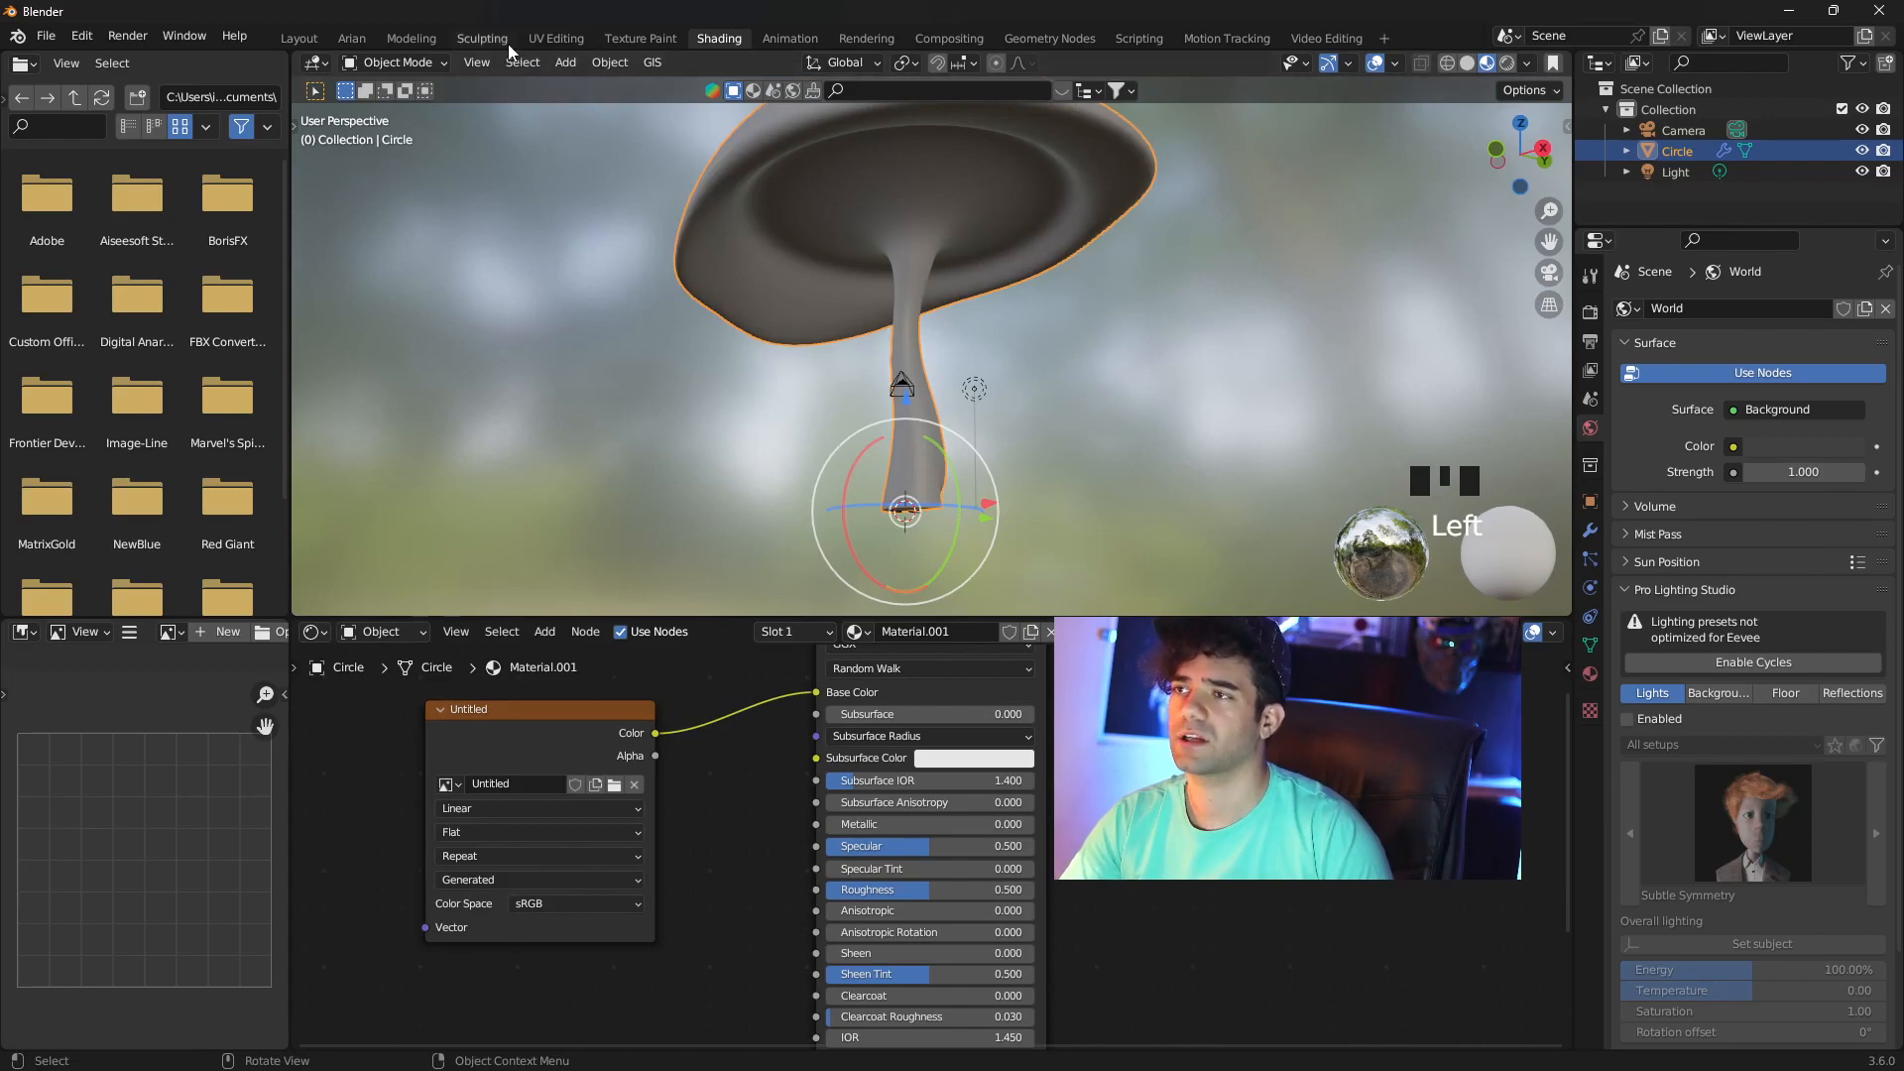
# Switch to the UV Editing workspace and bring the whole mushroom cap into view
pyautogui.click(555, 40)
pyautogui.keyDown('shift'); pyautogui.moveTo(956, 348); pyautogui.dragTo(1024, 591, button='middle'); pyautogui.keyUp('shift')
pyautogui.scroll(-3, 1051, 556)
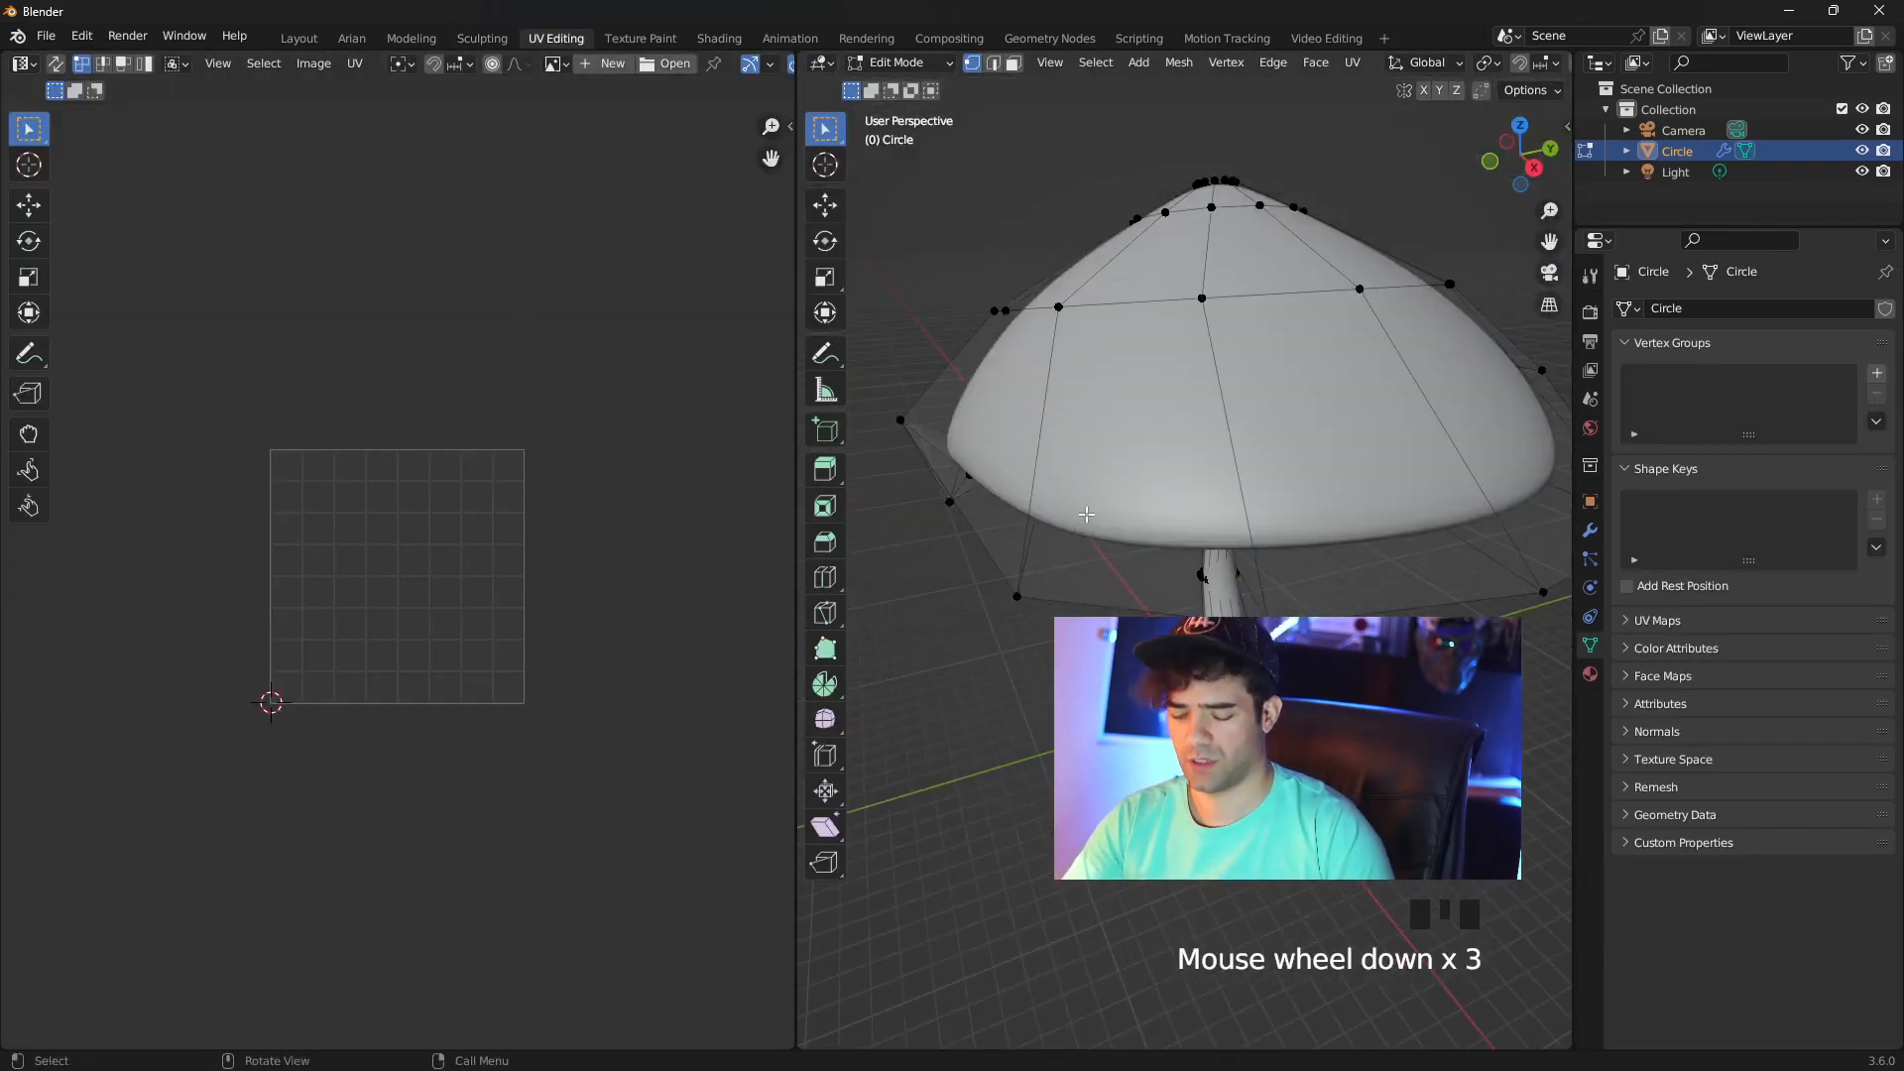
# Try a Cube Projection on the entire mushroom mesh, inspect the grid texture on the cap, and undo the projection
pyautogui.press('a')
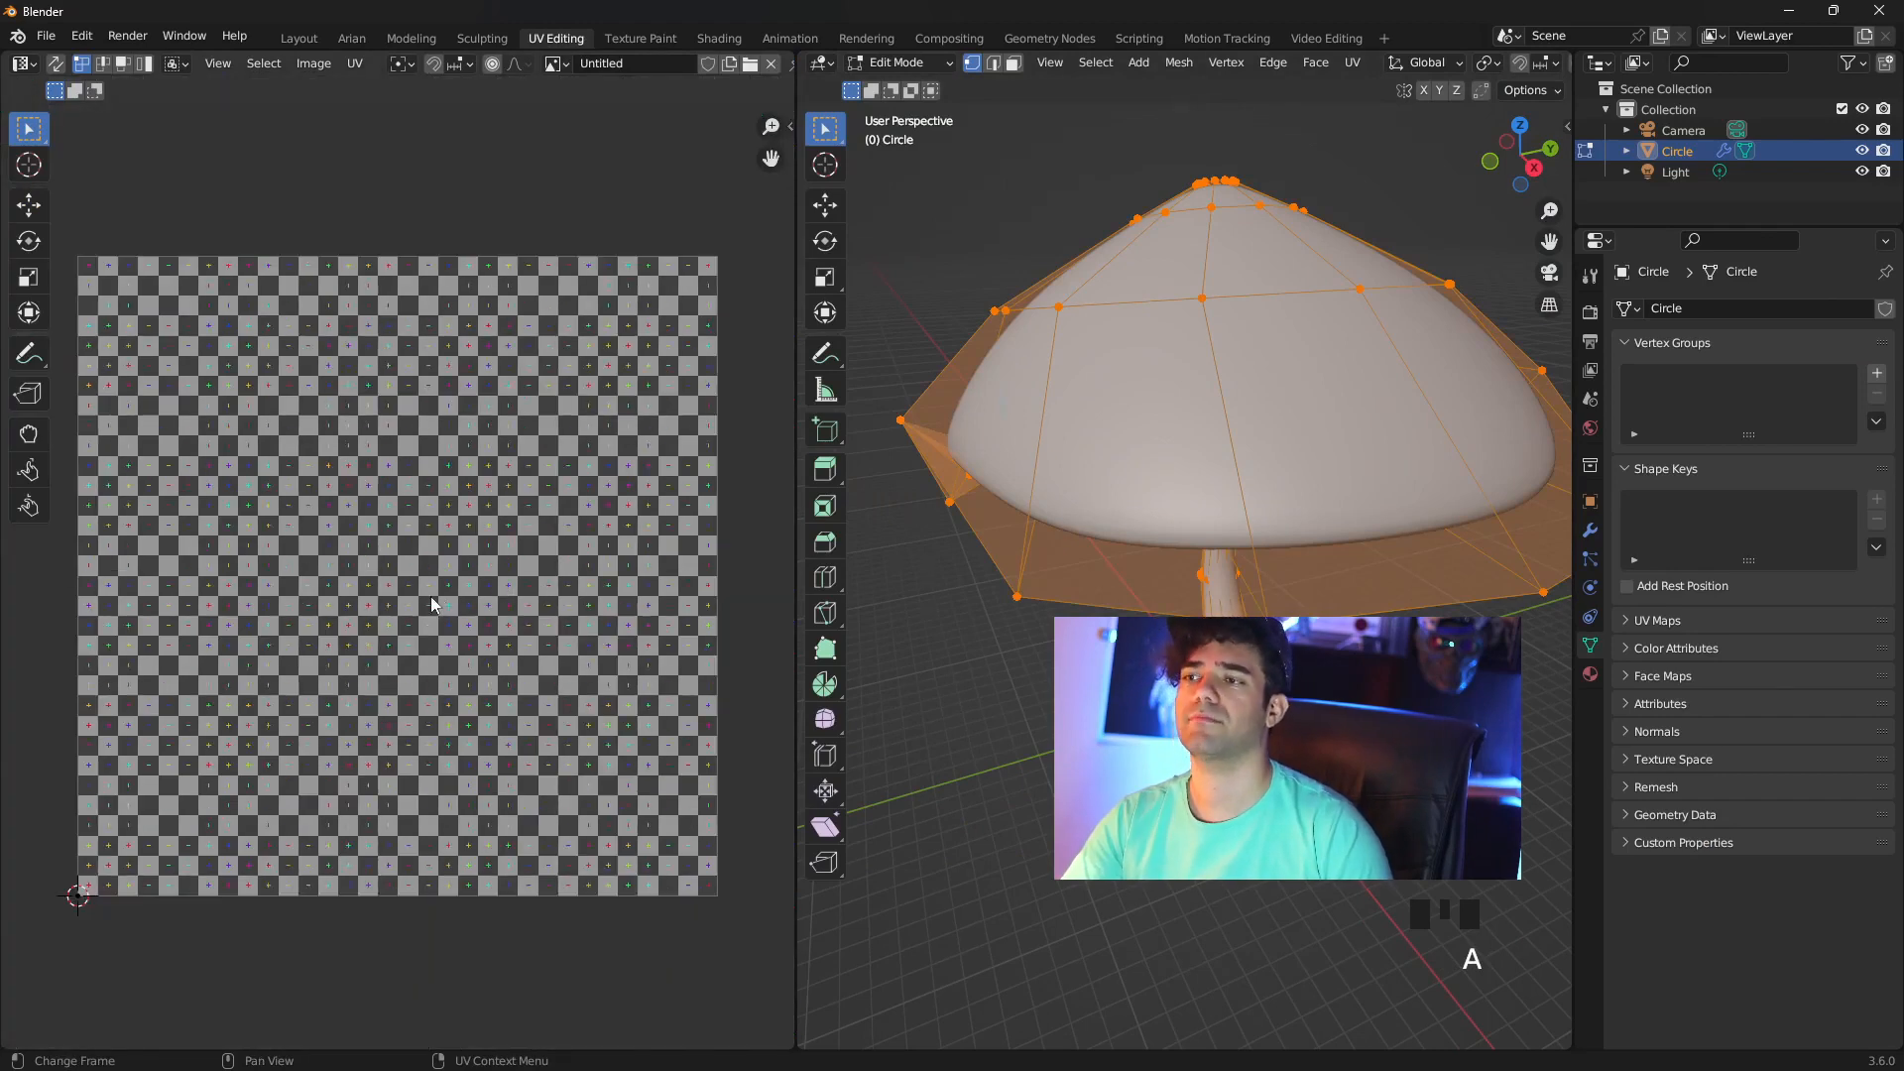
pyautogui.moveTo(1259, 754); pyautogui.dragTo(1268, 572, button='middle')
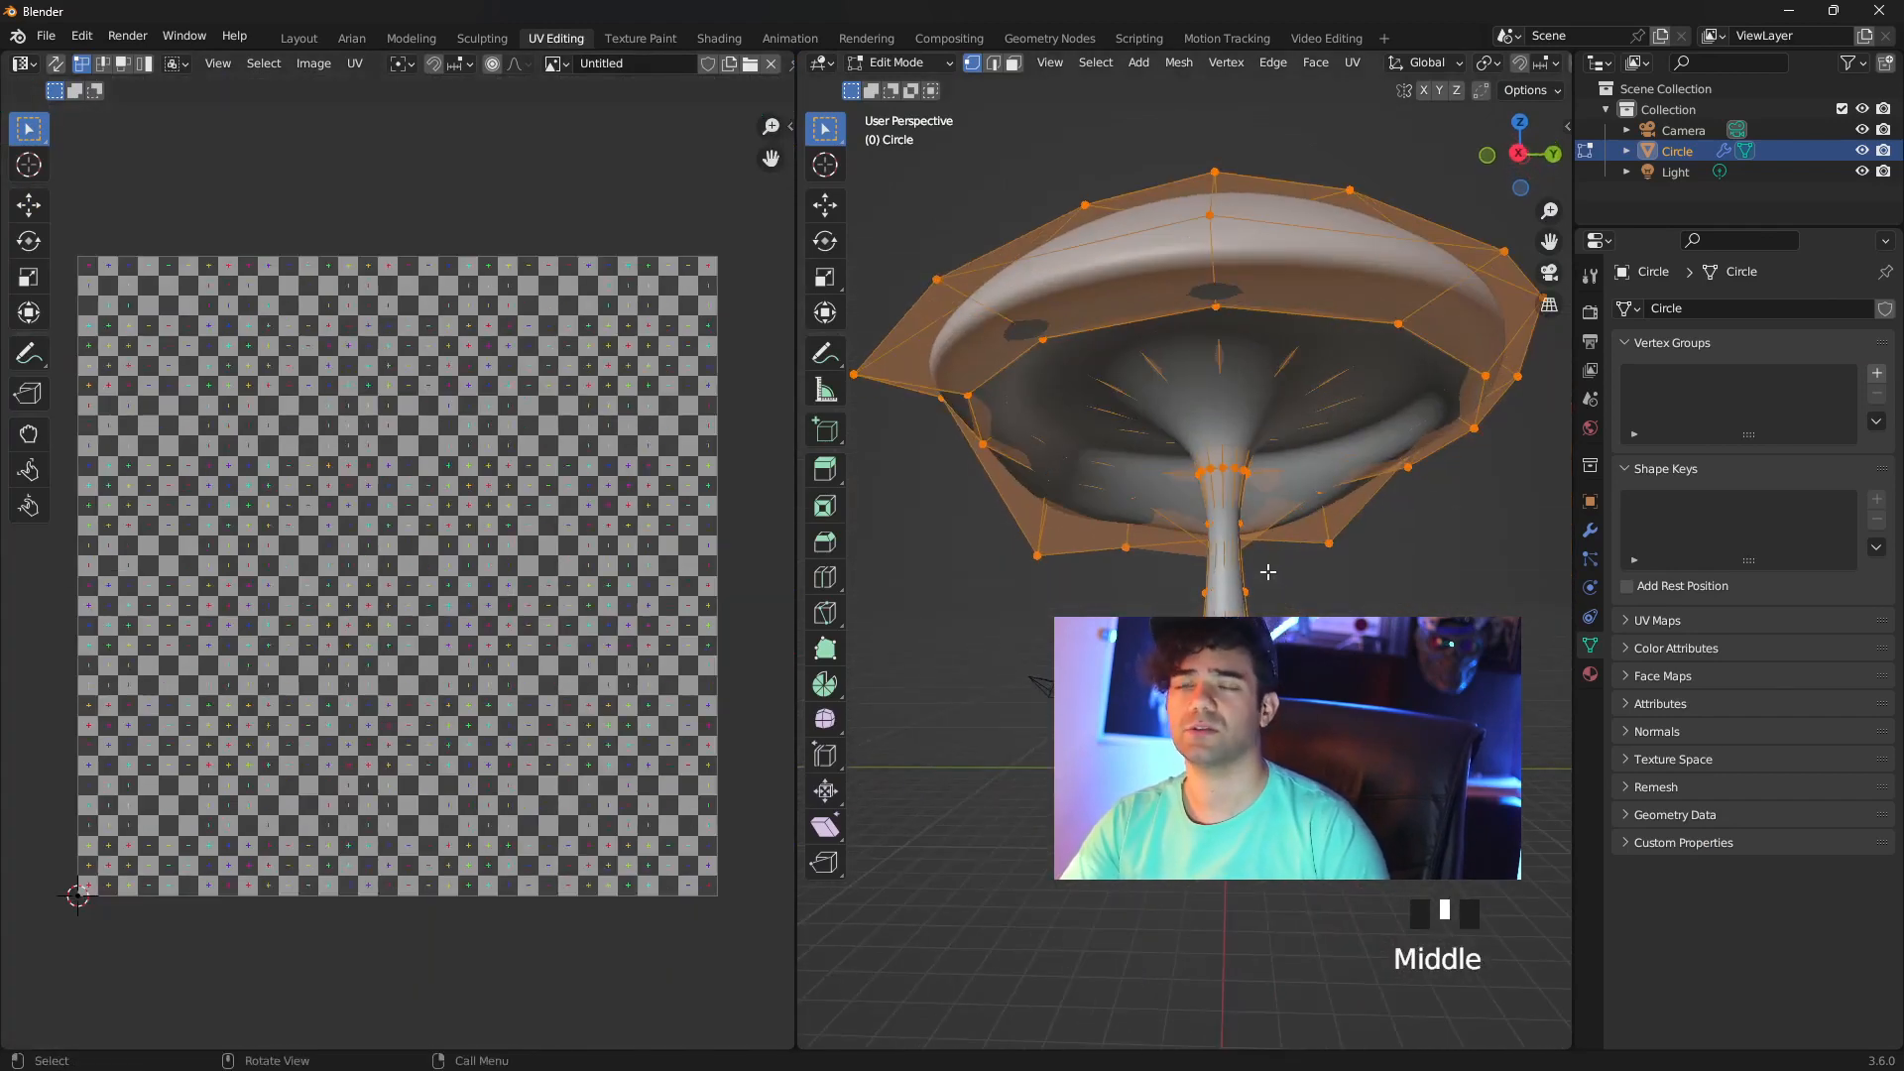
pyautogui.press('z')
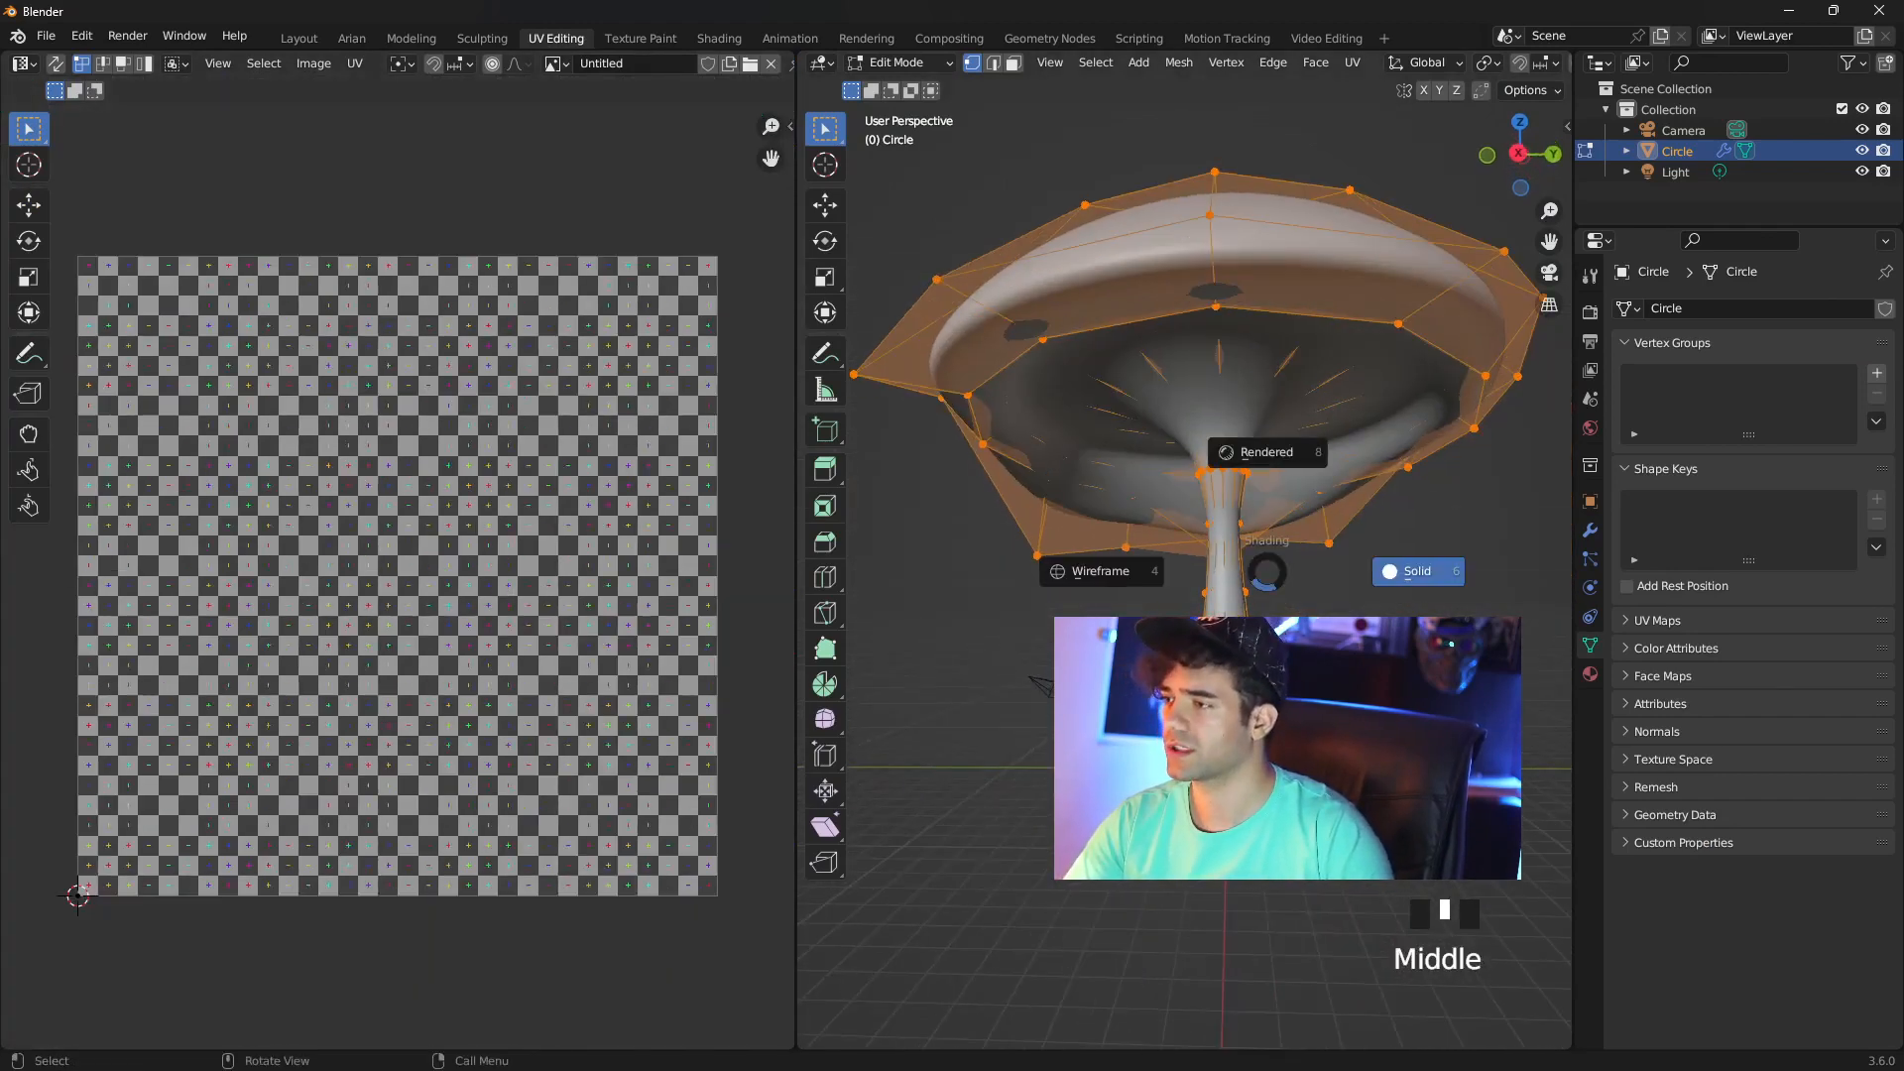
pyautogui.keyDown('shift'); pyautogui.moveTo(1267, 572); pyautogui.dragTo(1209, 613, button='middle'); pyautogui.keyUp('shift')
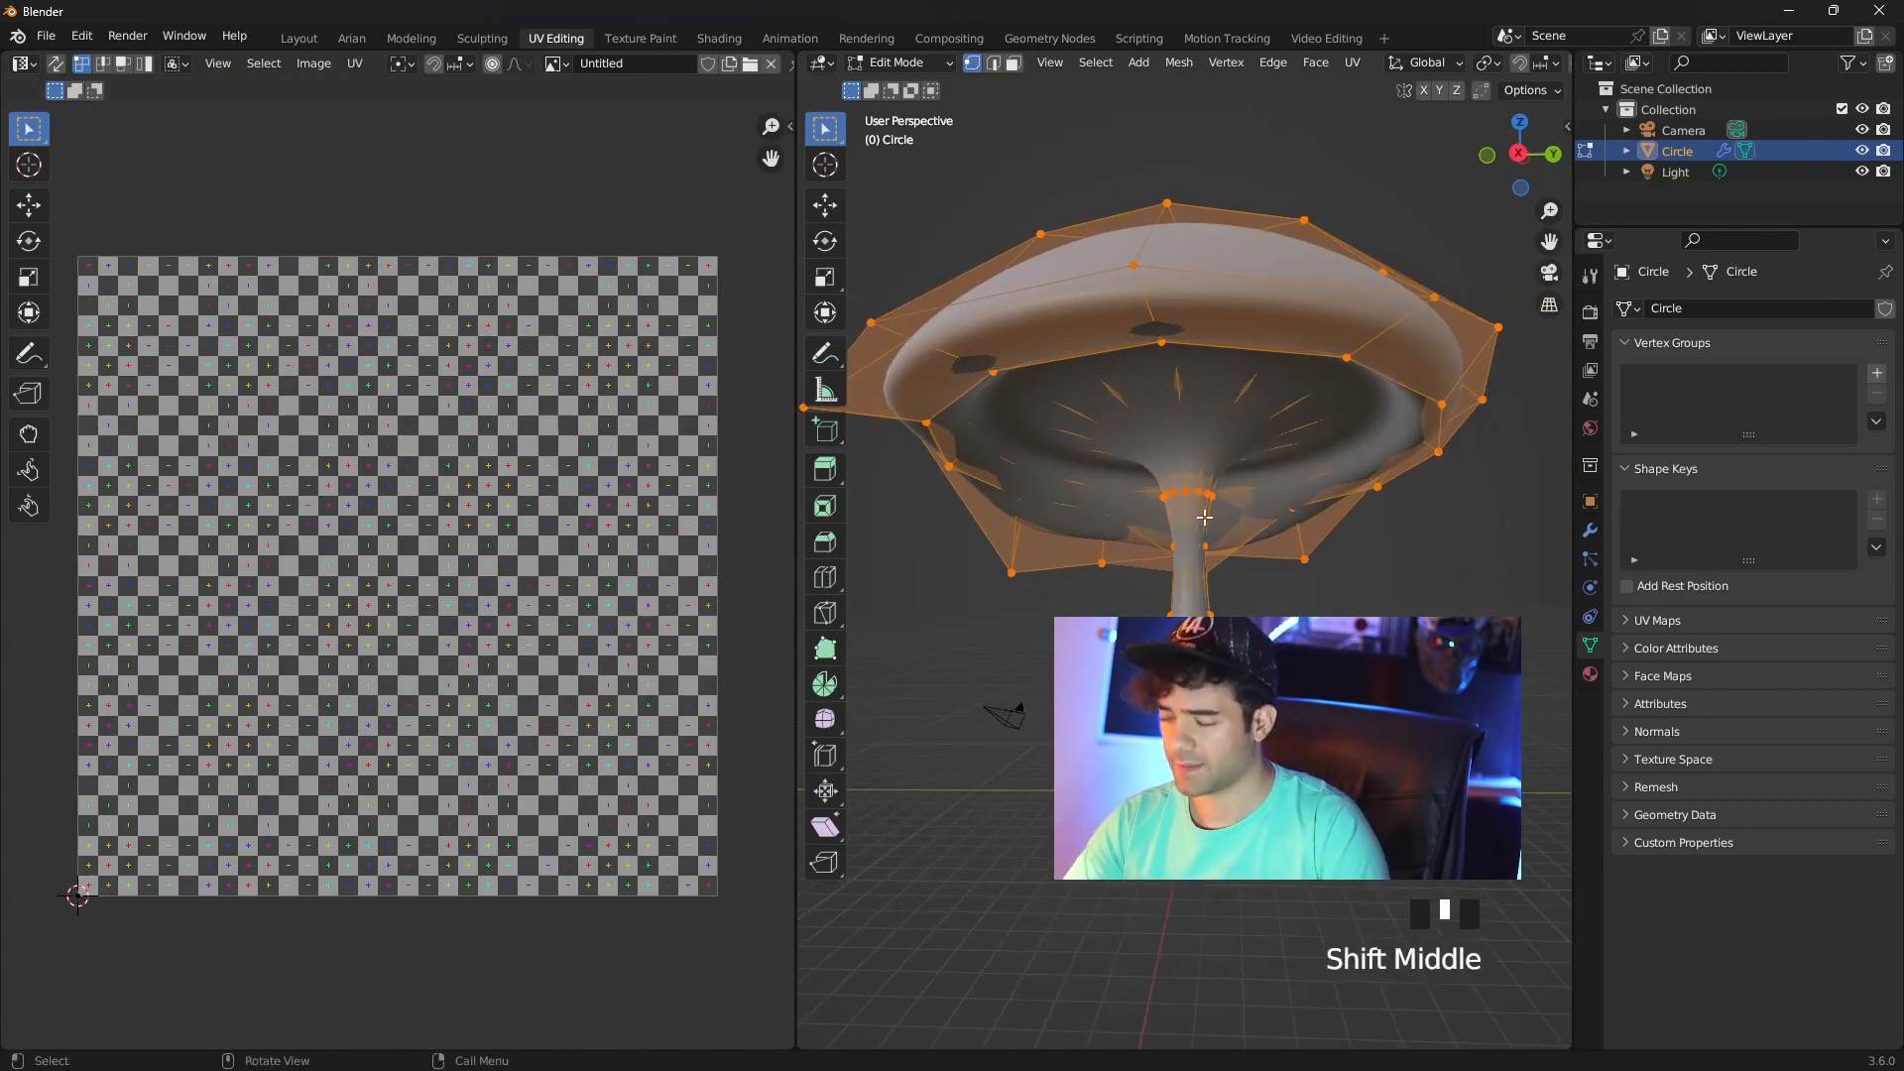
pyautogui.press('u')
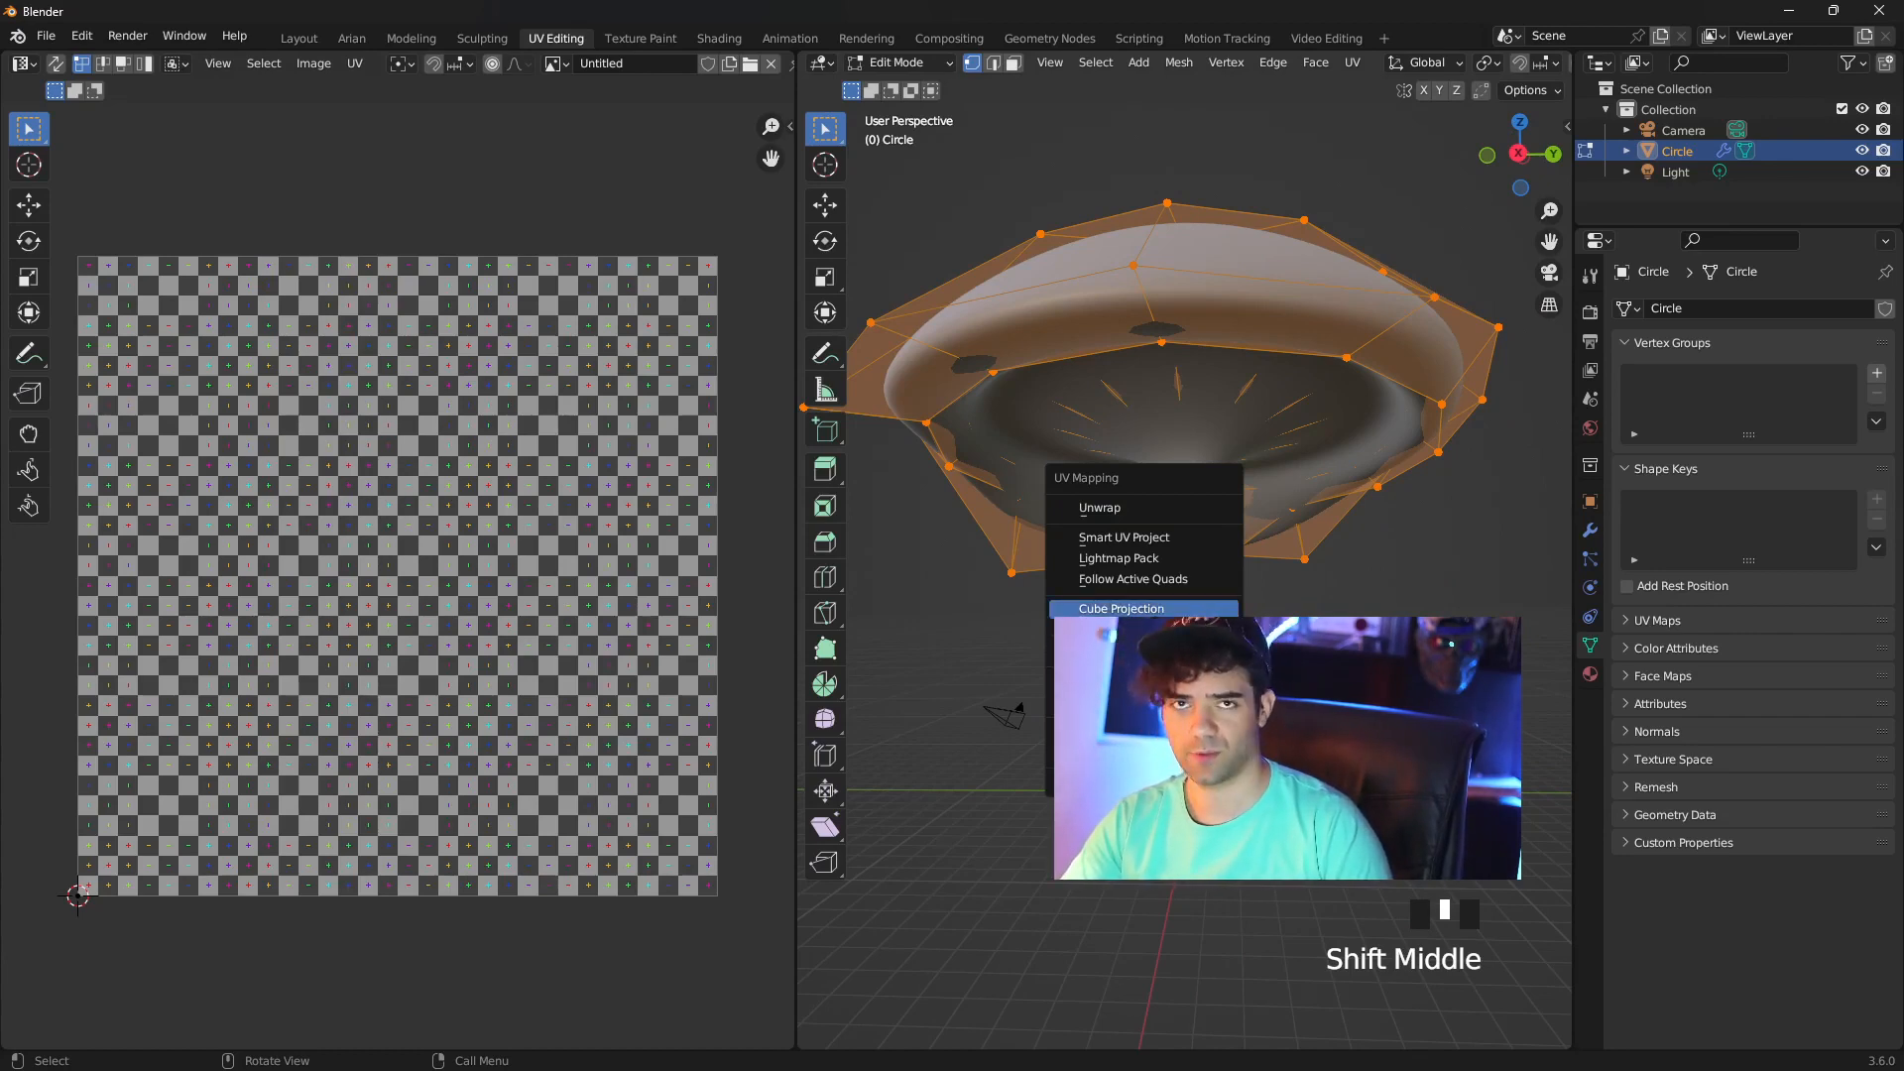
pyautogui.click(1155, 608)
pyautogui.moveTo(1174, 583); pyautogui.dragTo(1252, 530, button='middle')
pyautogui.scroll(2, 1254, 538)
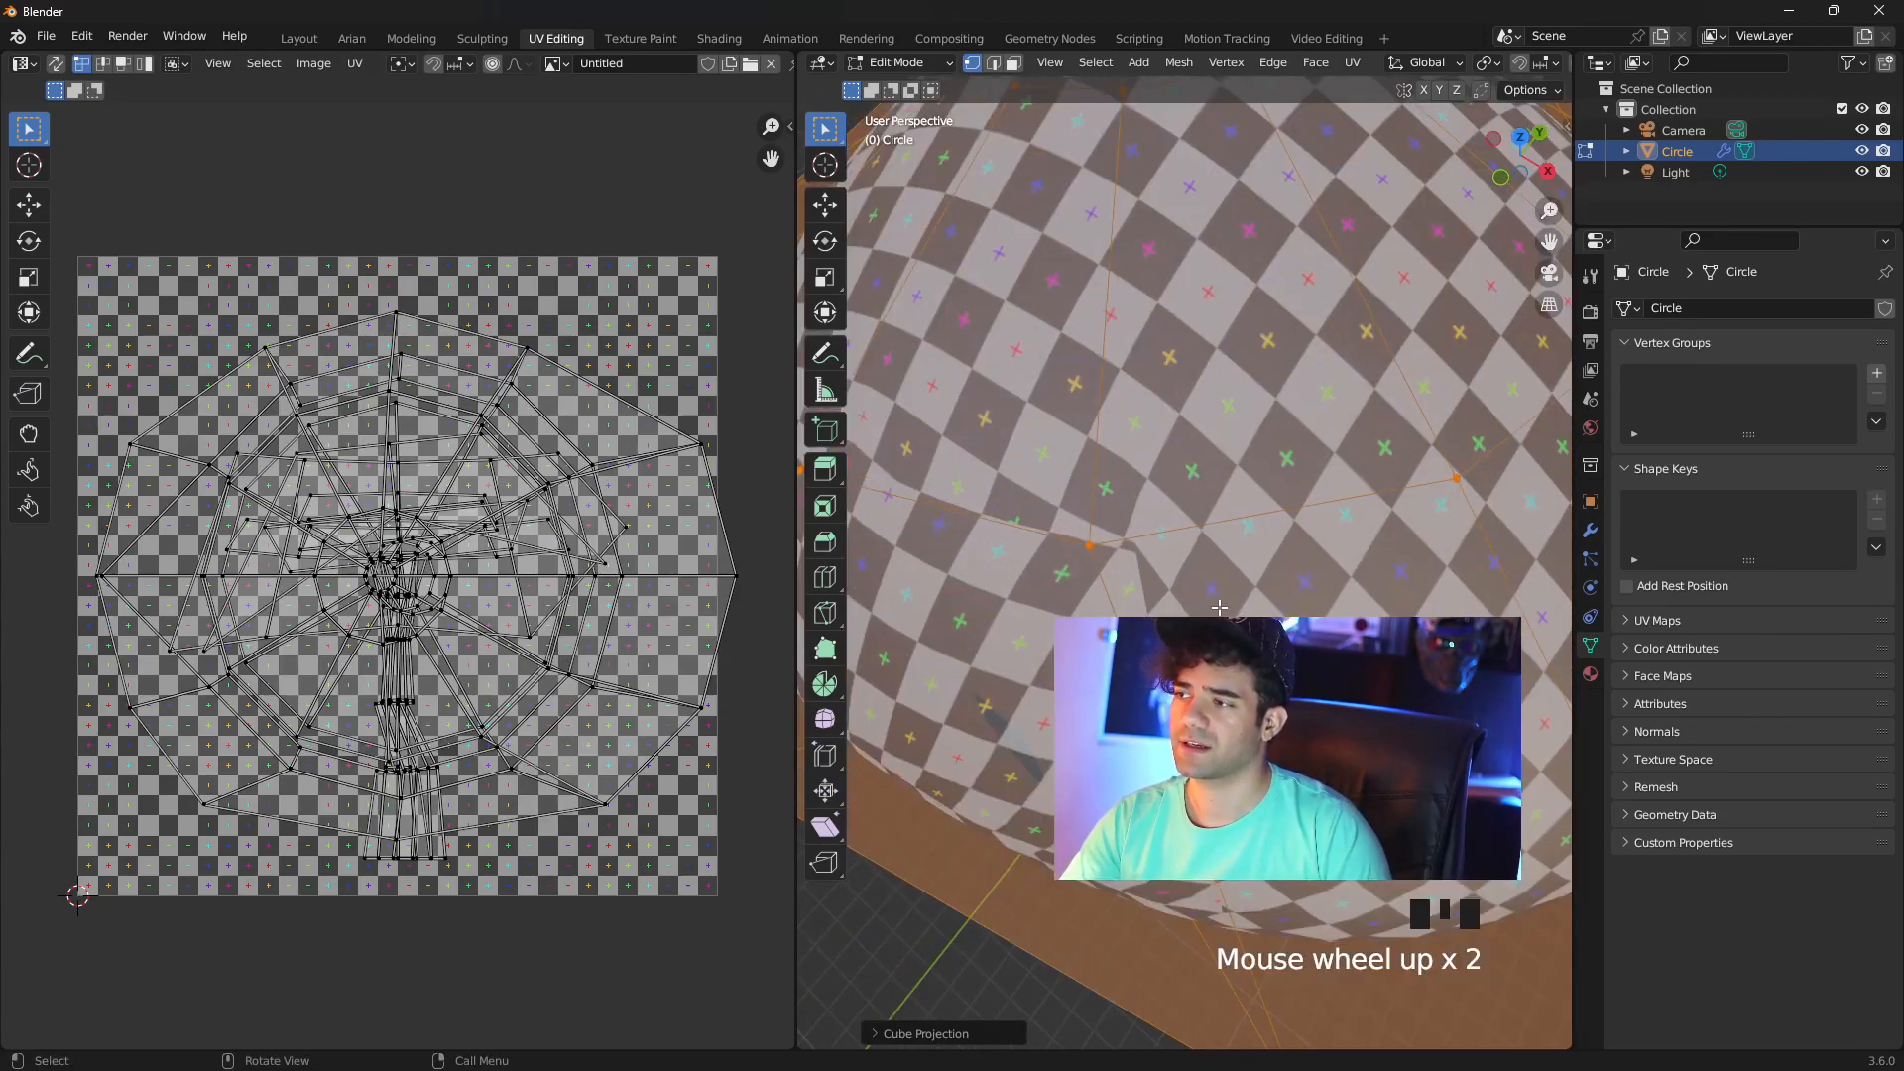
pyautogui.moveTo(1219, 607); pyautogui.dragTo(1221, 587, button='middle')
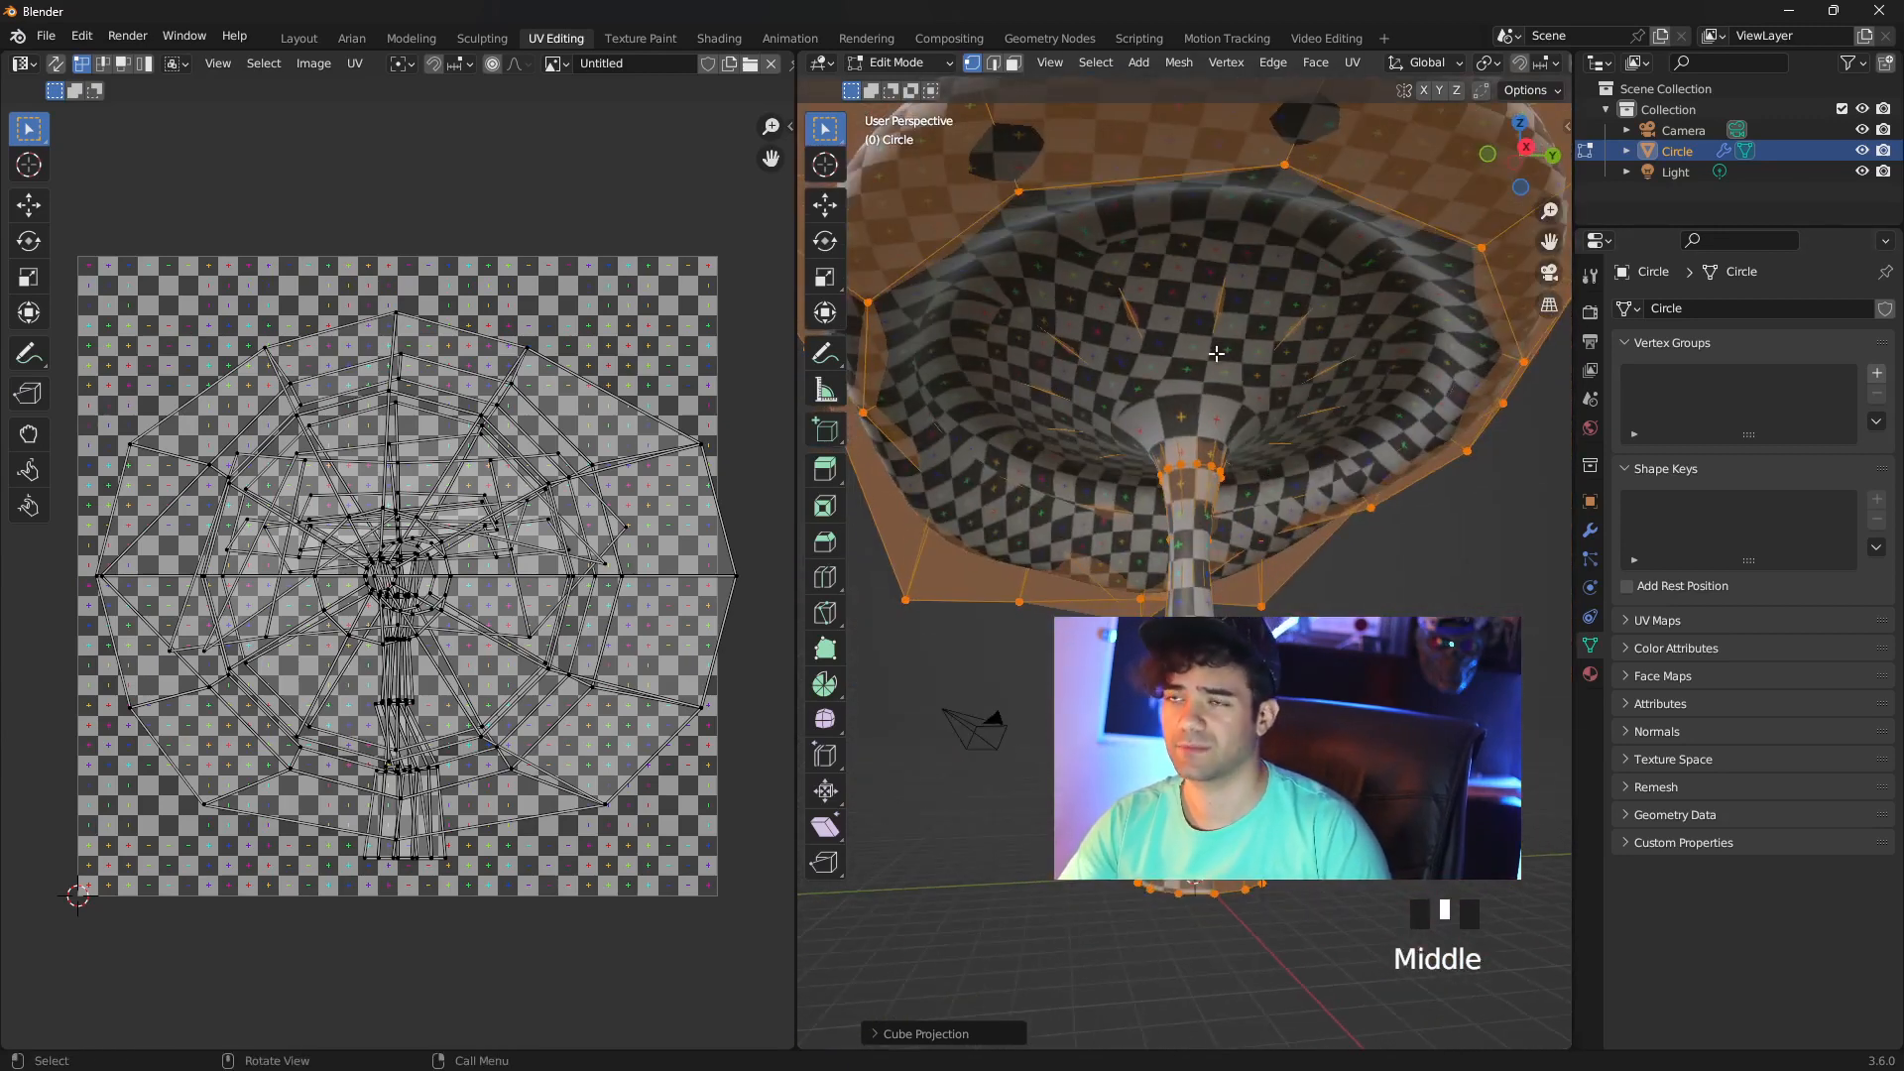
pyautogui.scroll(-2, 1217, 354)
pyautogui.scroll(1, 1218, 417)
pyautogui.hotkey('ctrl', 'z')
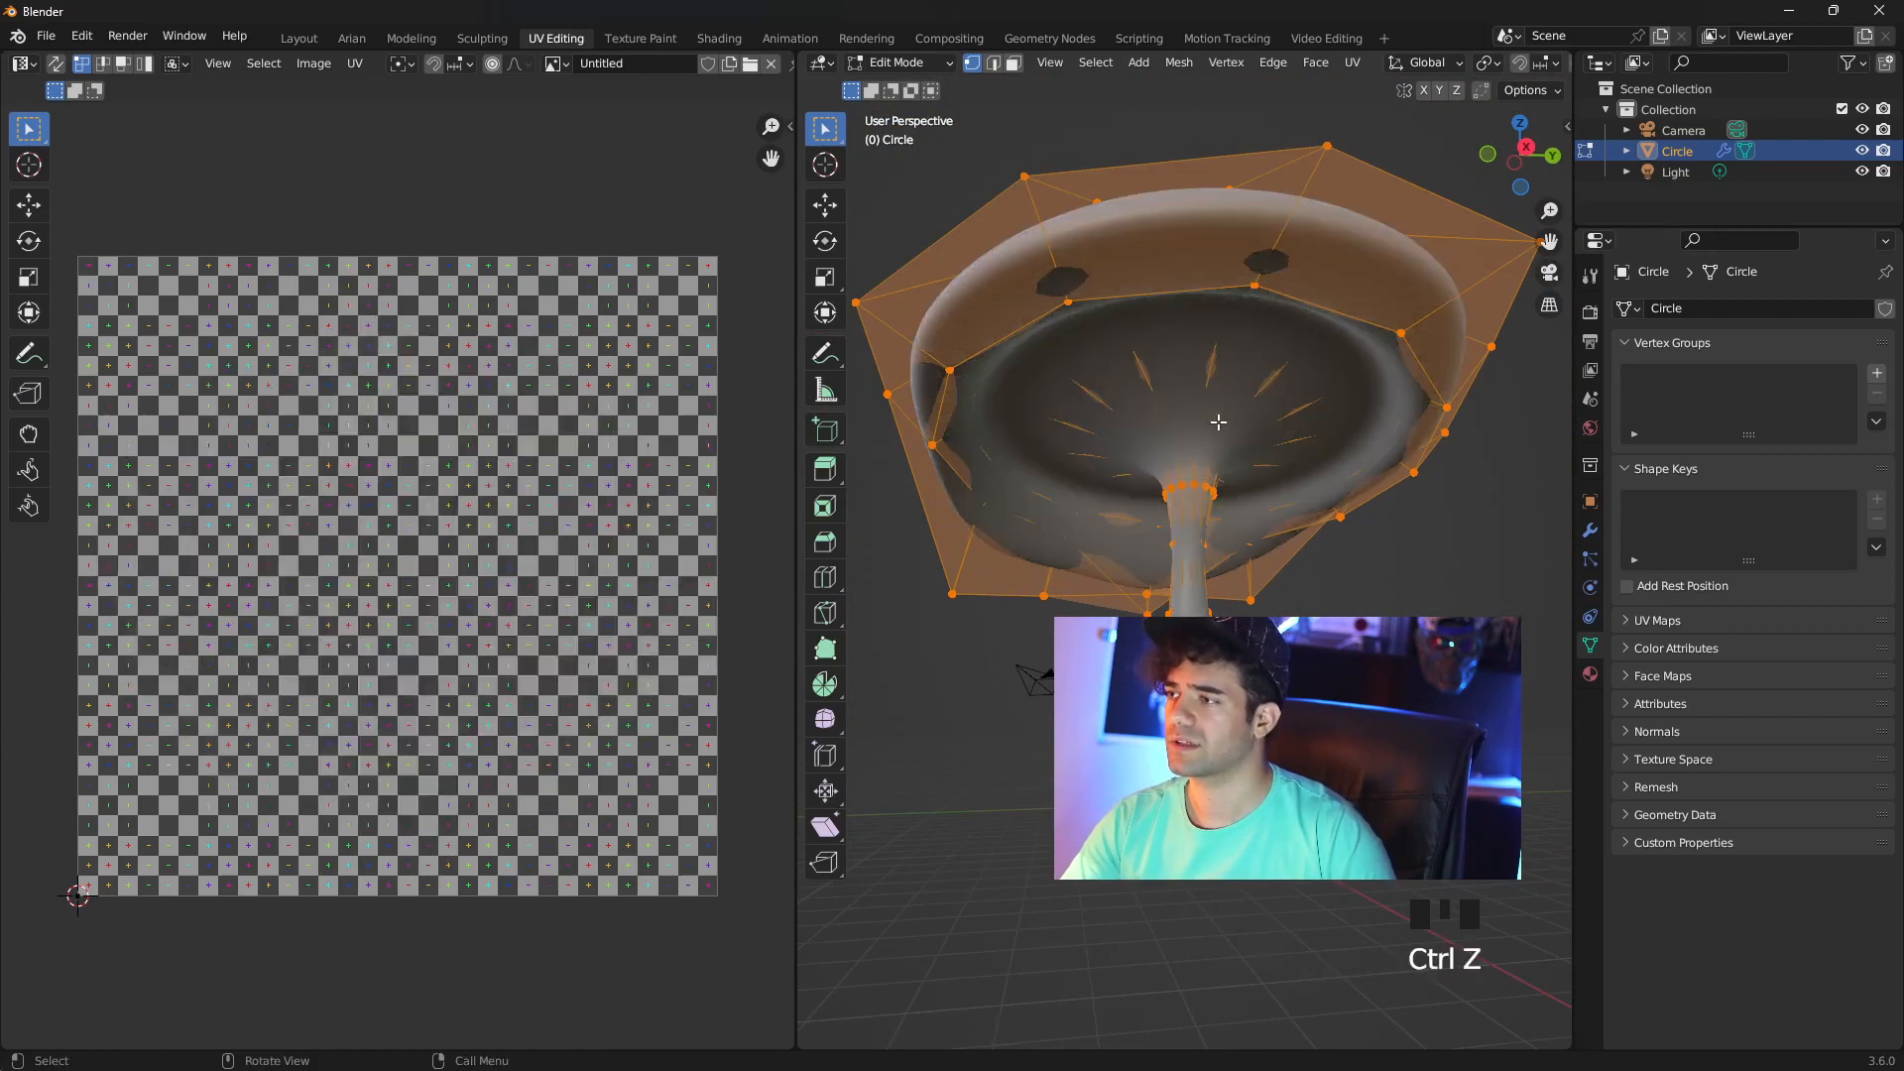
# Mark the edge loop around the rim of the cap's underside as a seam
pyautogui.moveTo(1219, 422); pyautogui.dragTo(1219, 421, button='middle')
pyautogui.click(1265, 417)
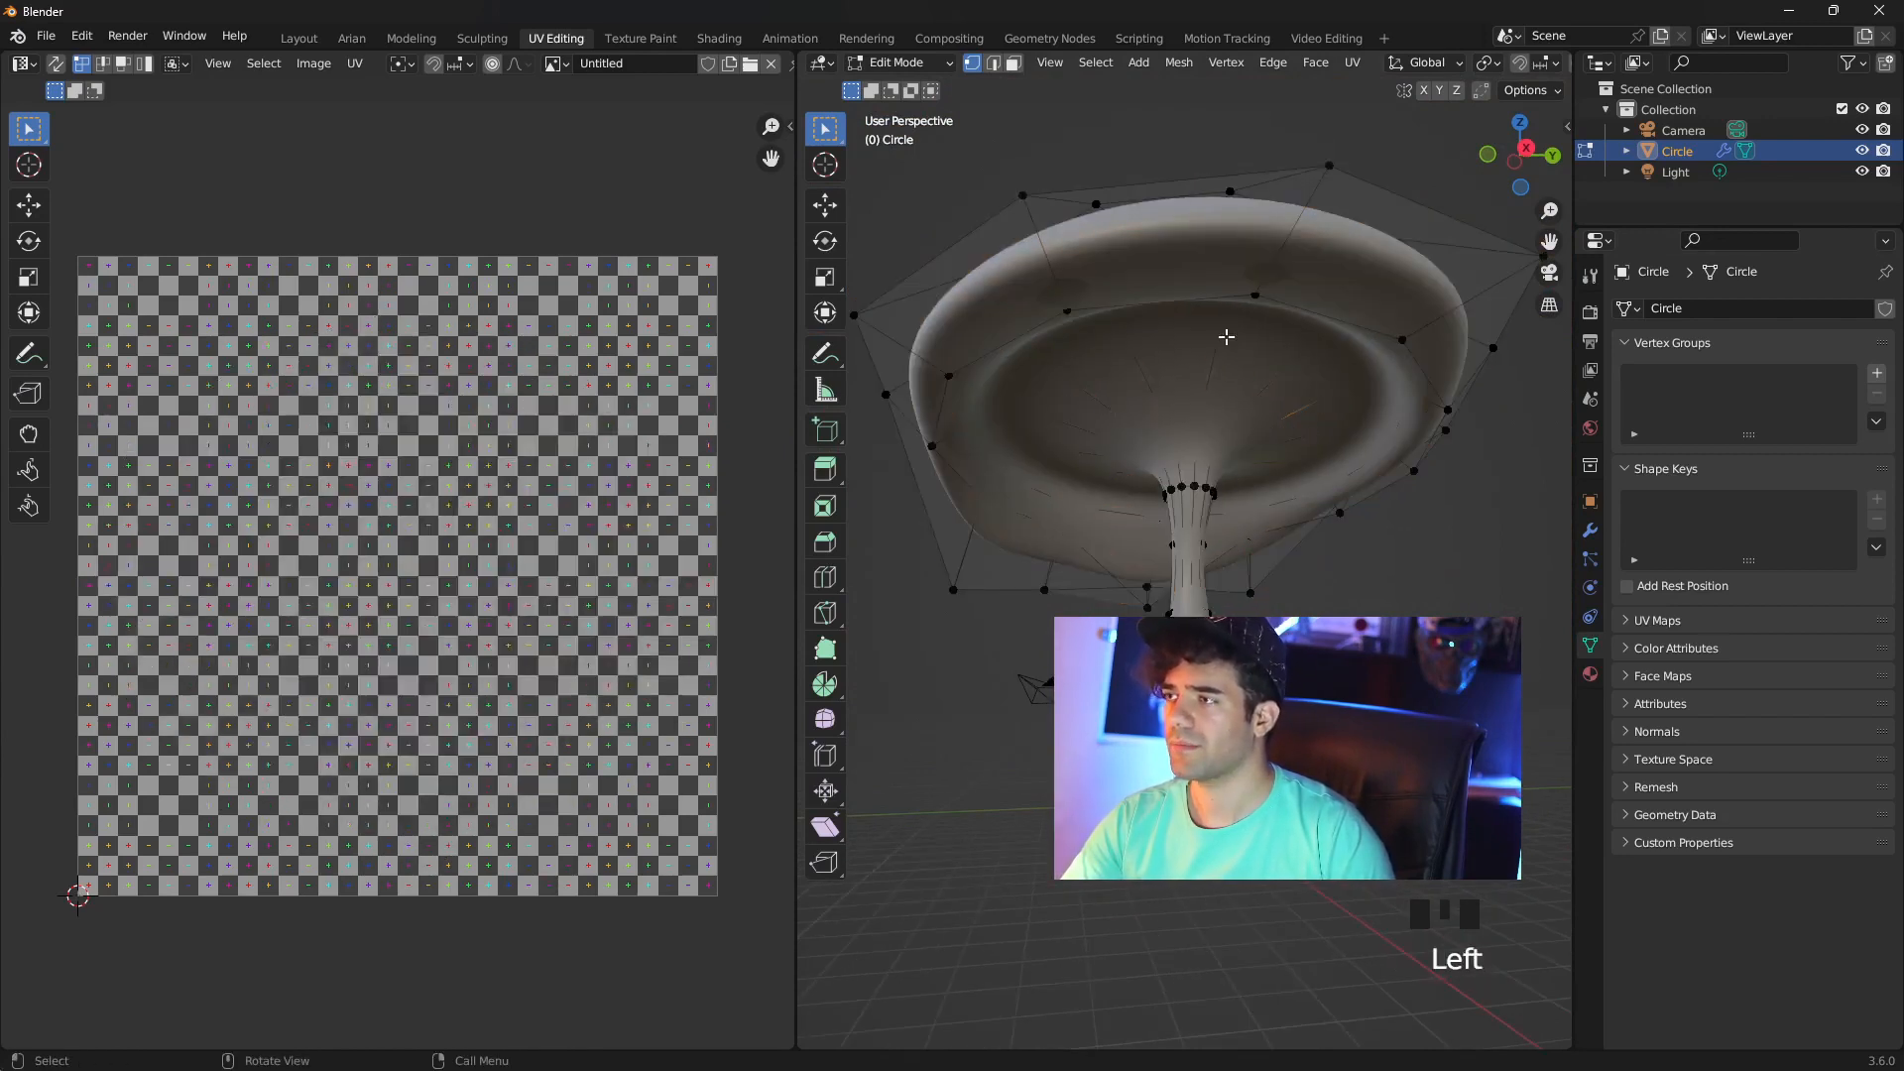
pyautogui.moveTo(1228, 336); pyautogui.dragTo(1136, 259, button='middle')
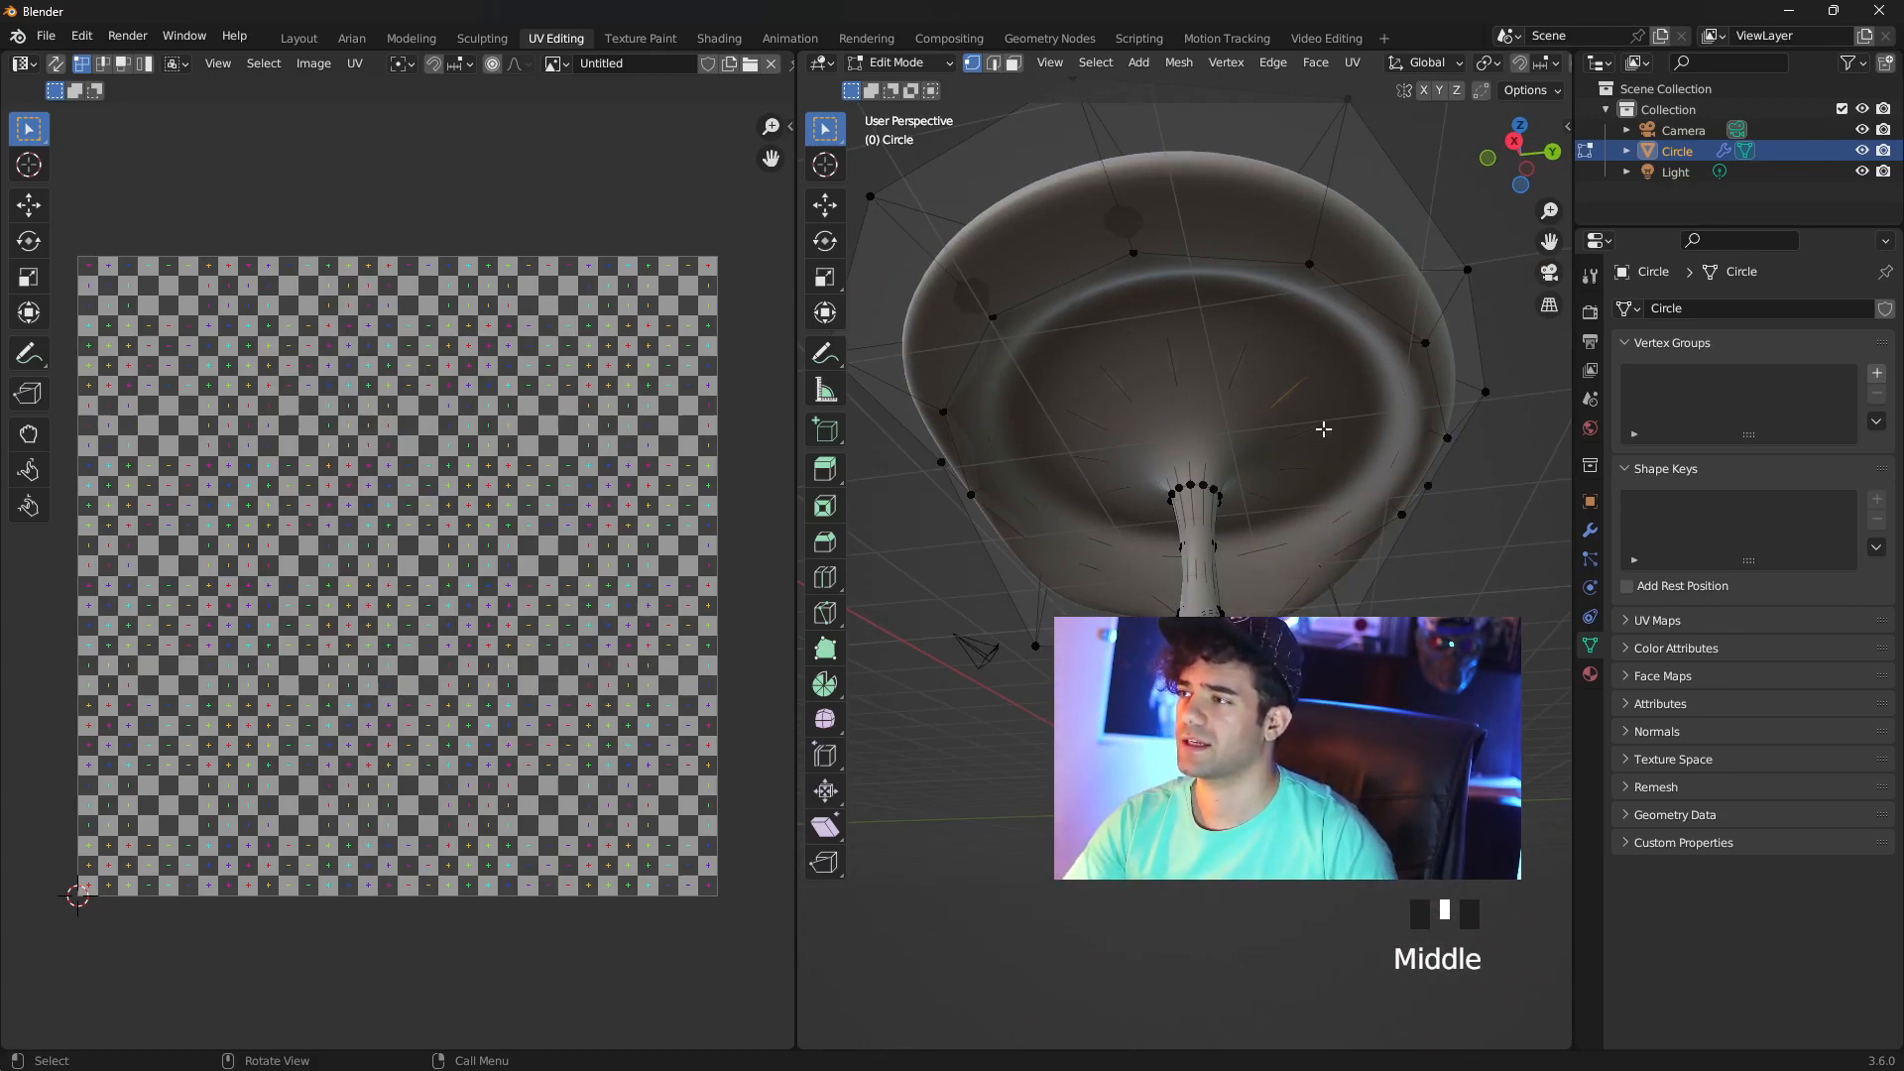
pyautogui.press('alt')
pyautogui.keyDown('alt'); pyautogui.click(1095, 266); pyautogui.keyUp('alt')
pyautogui.moveTo(1170, 349)
pyautogui.mouseDown(button='middle')
pyautogui.moveTo(1219, 344)
pyautogui.moveTo(1204, 348)
pyautogui.mouseUp(button='middle')
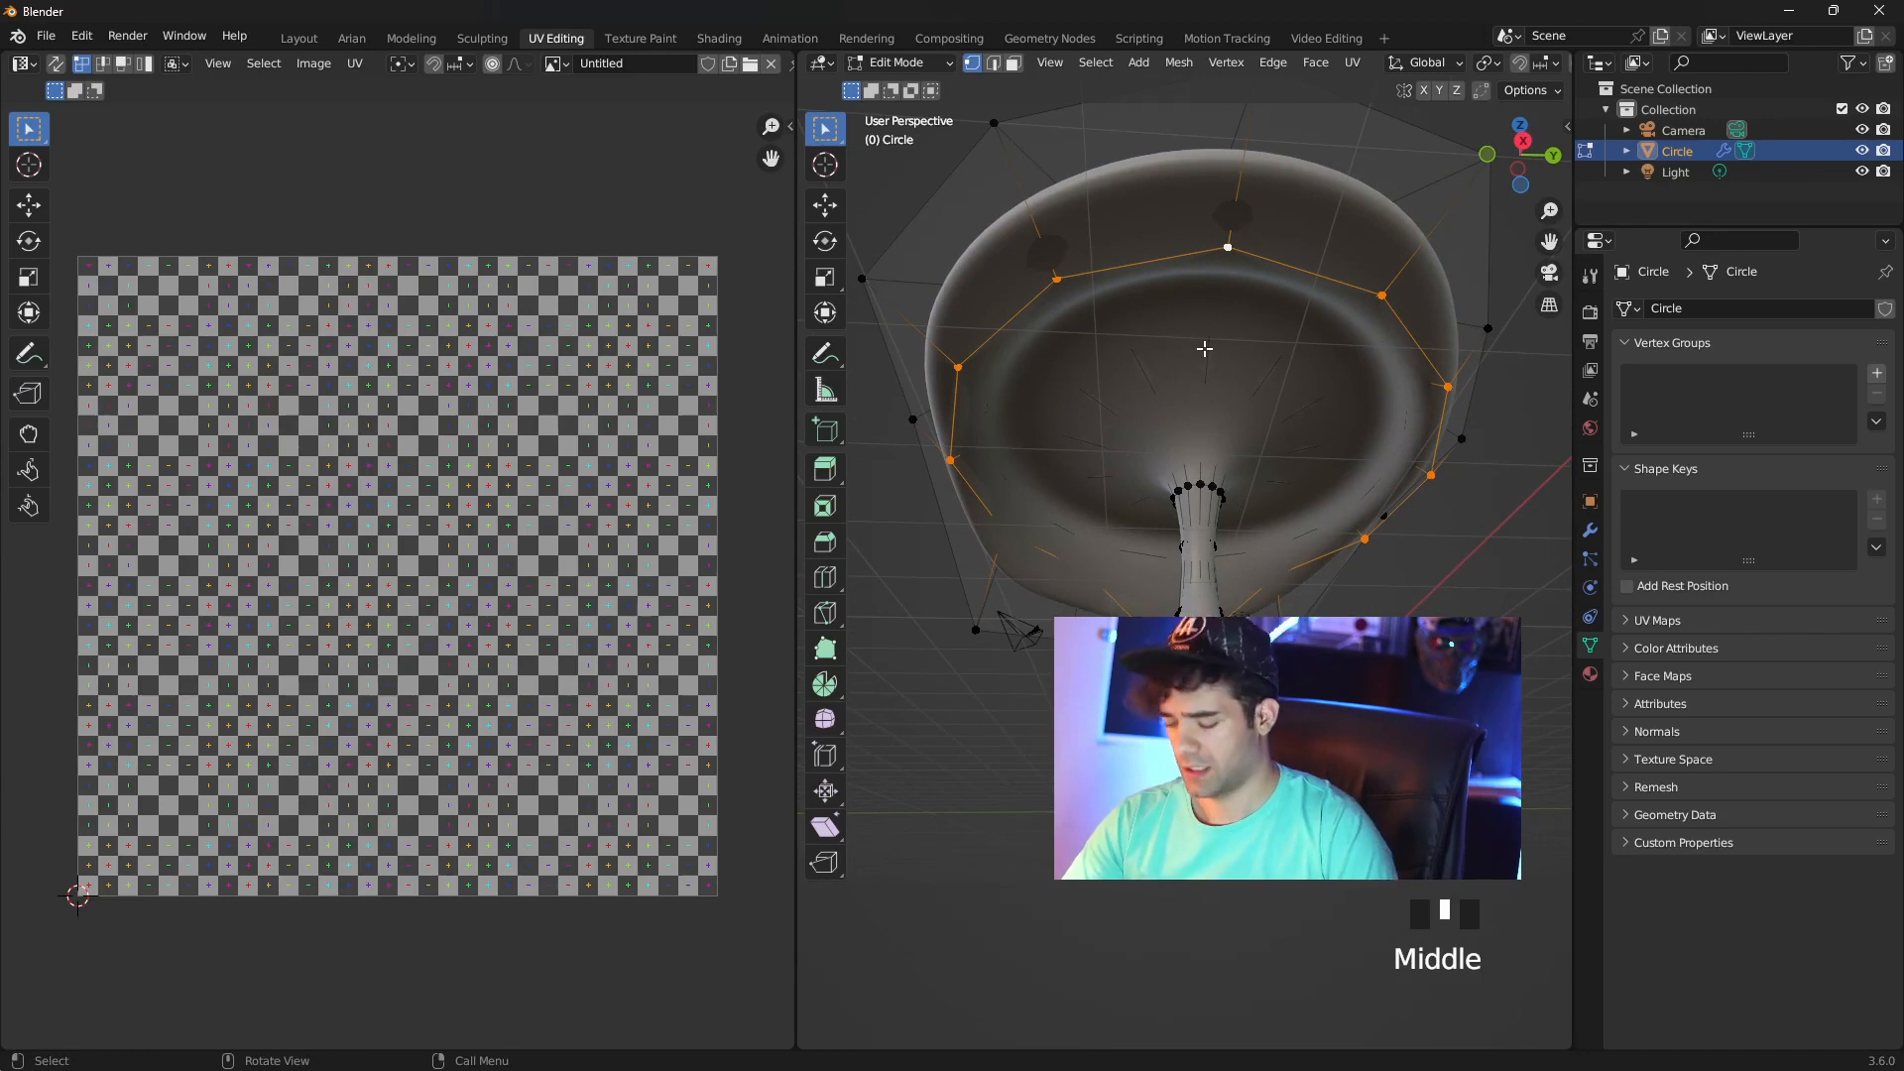
pyautogui.press('u')
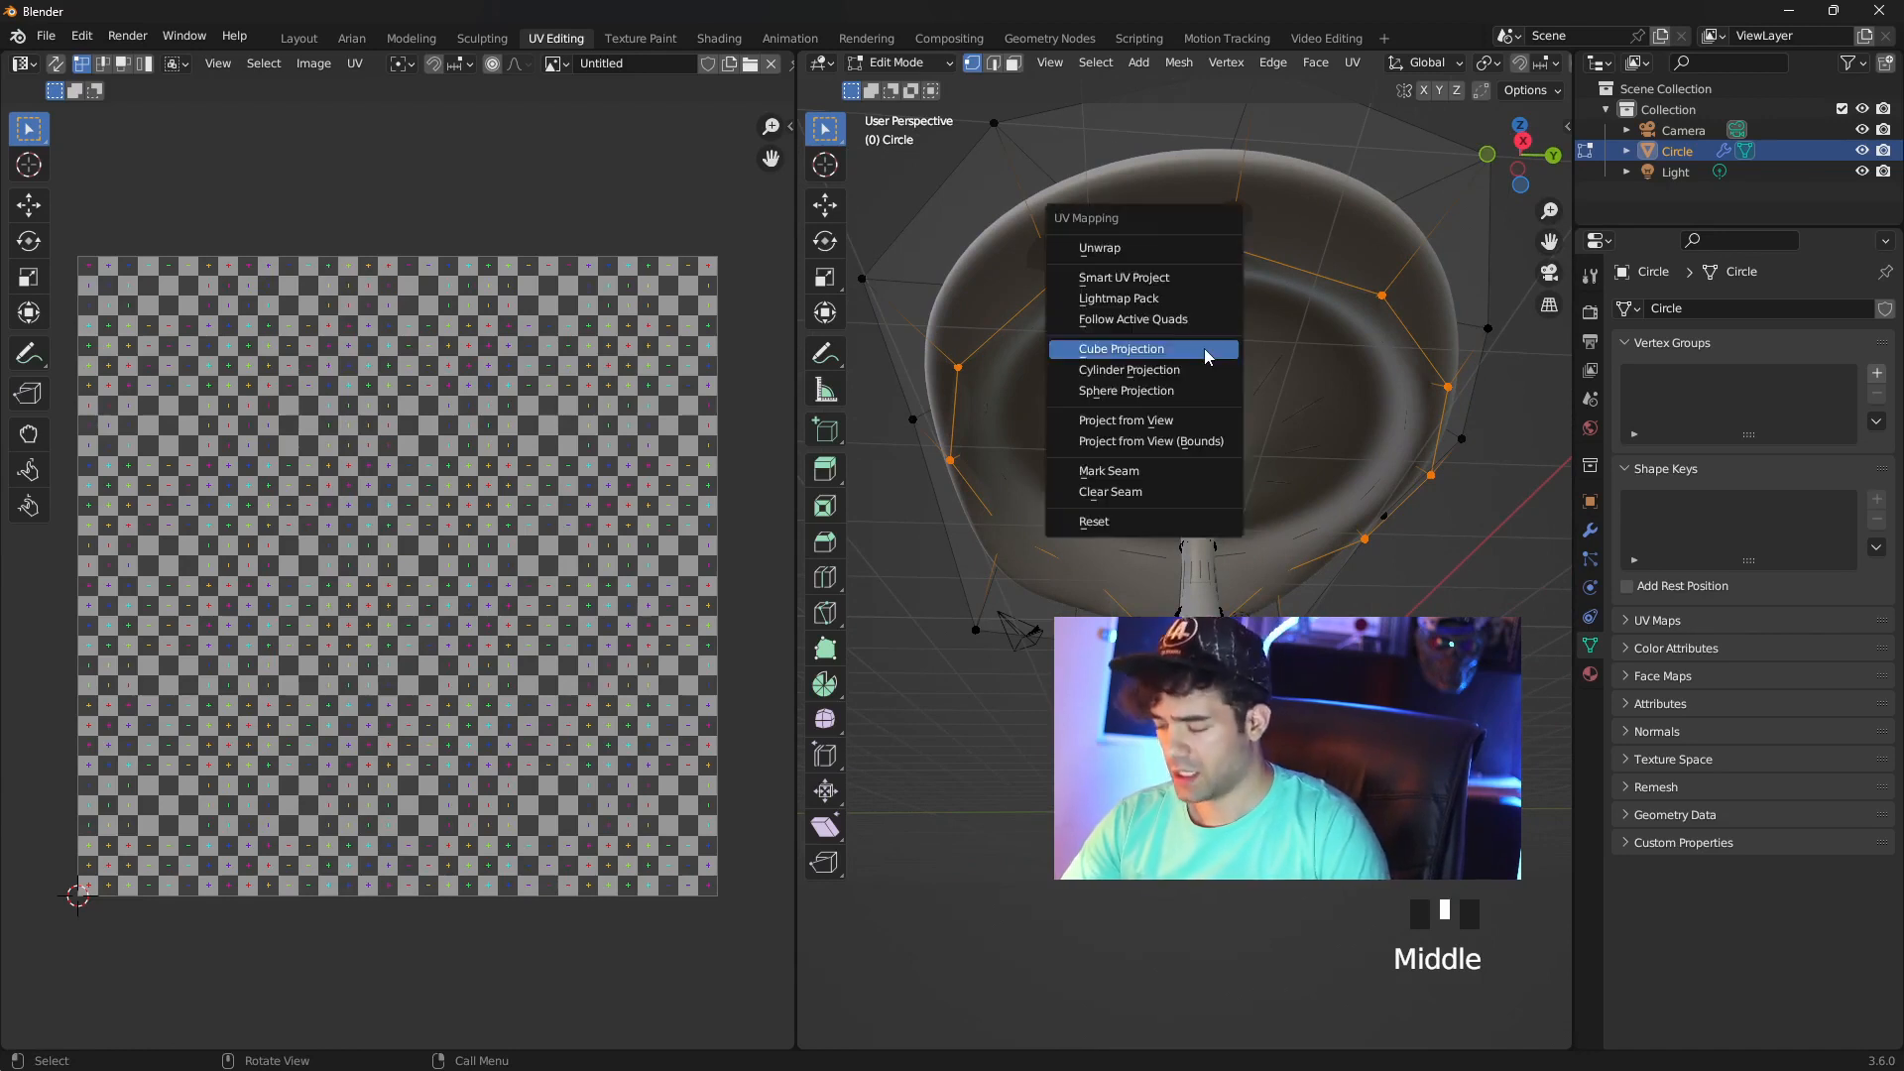
pyautogui.click(1156, 470)
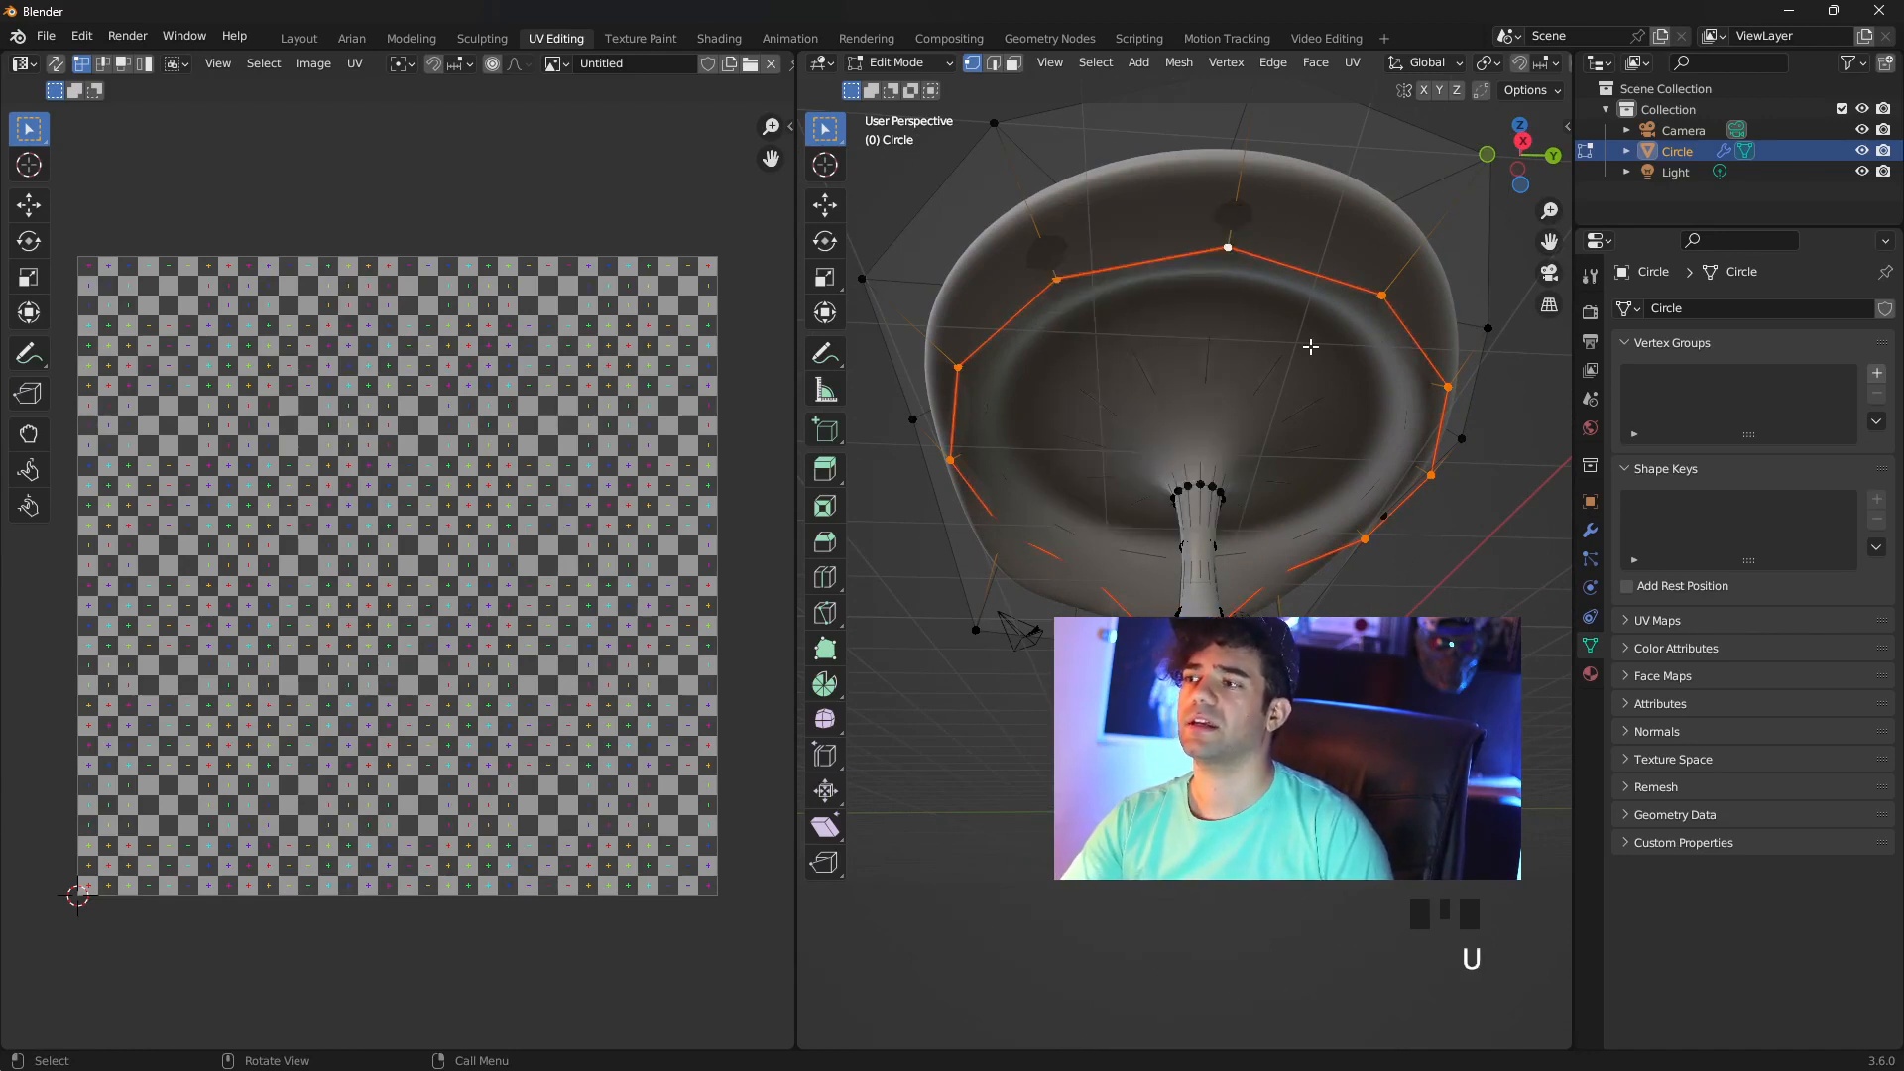
# Unwrap the entire mushroom mesh with the rim seam and inspect the grid texture on the cap's underside
pyautogui.moveTo(1167, 415); pyautogui.dragTo(1210, 413, button='middle')
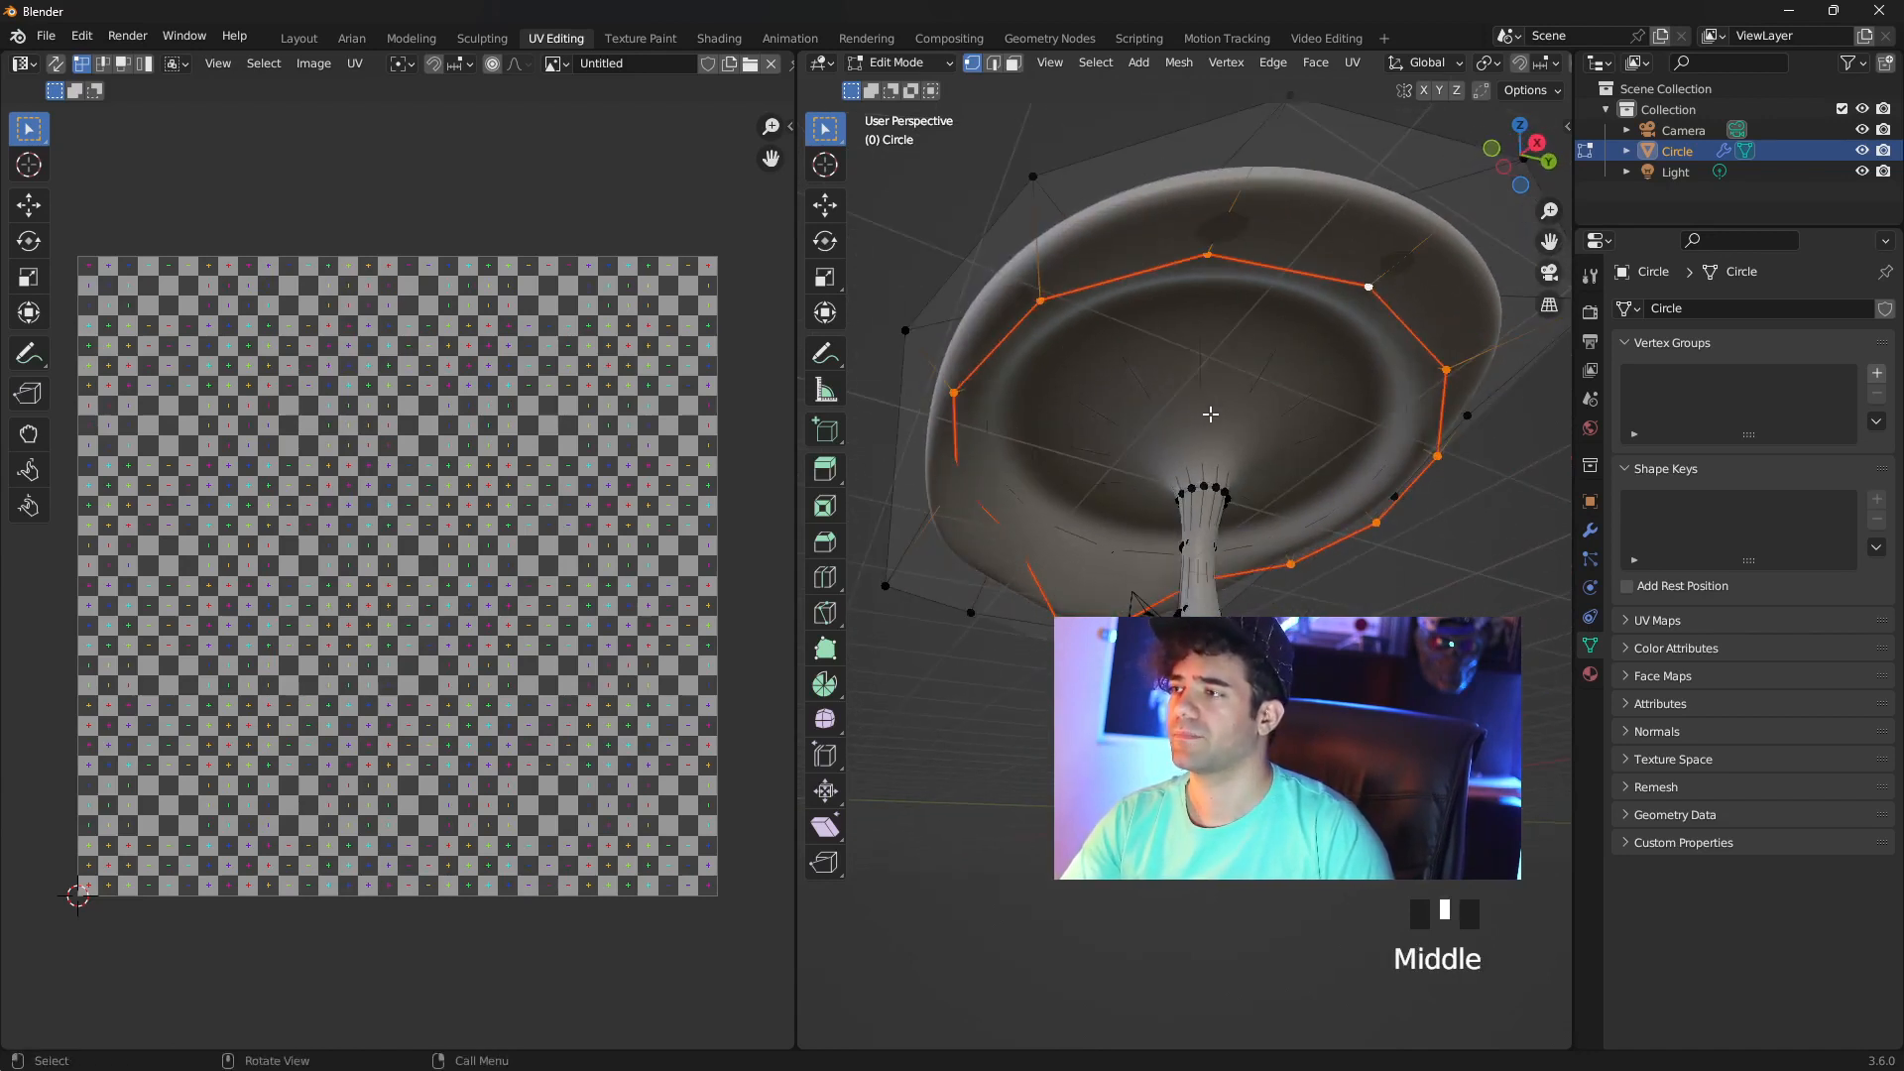
pyautogui.press('a')
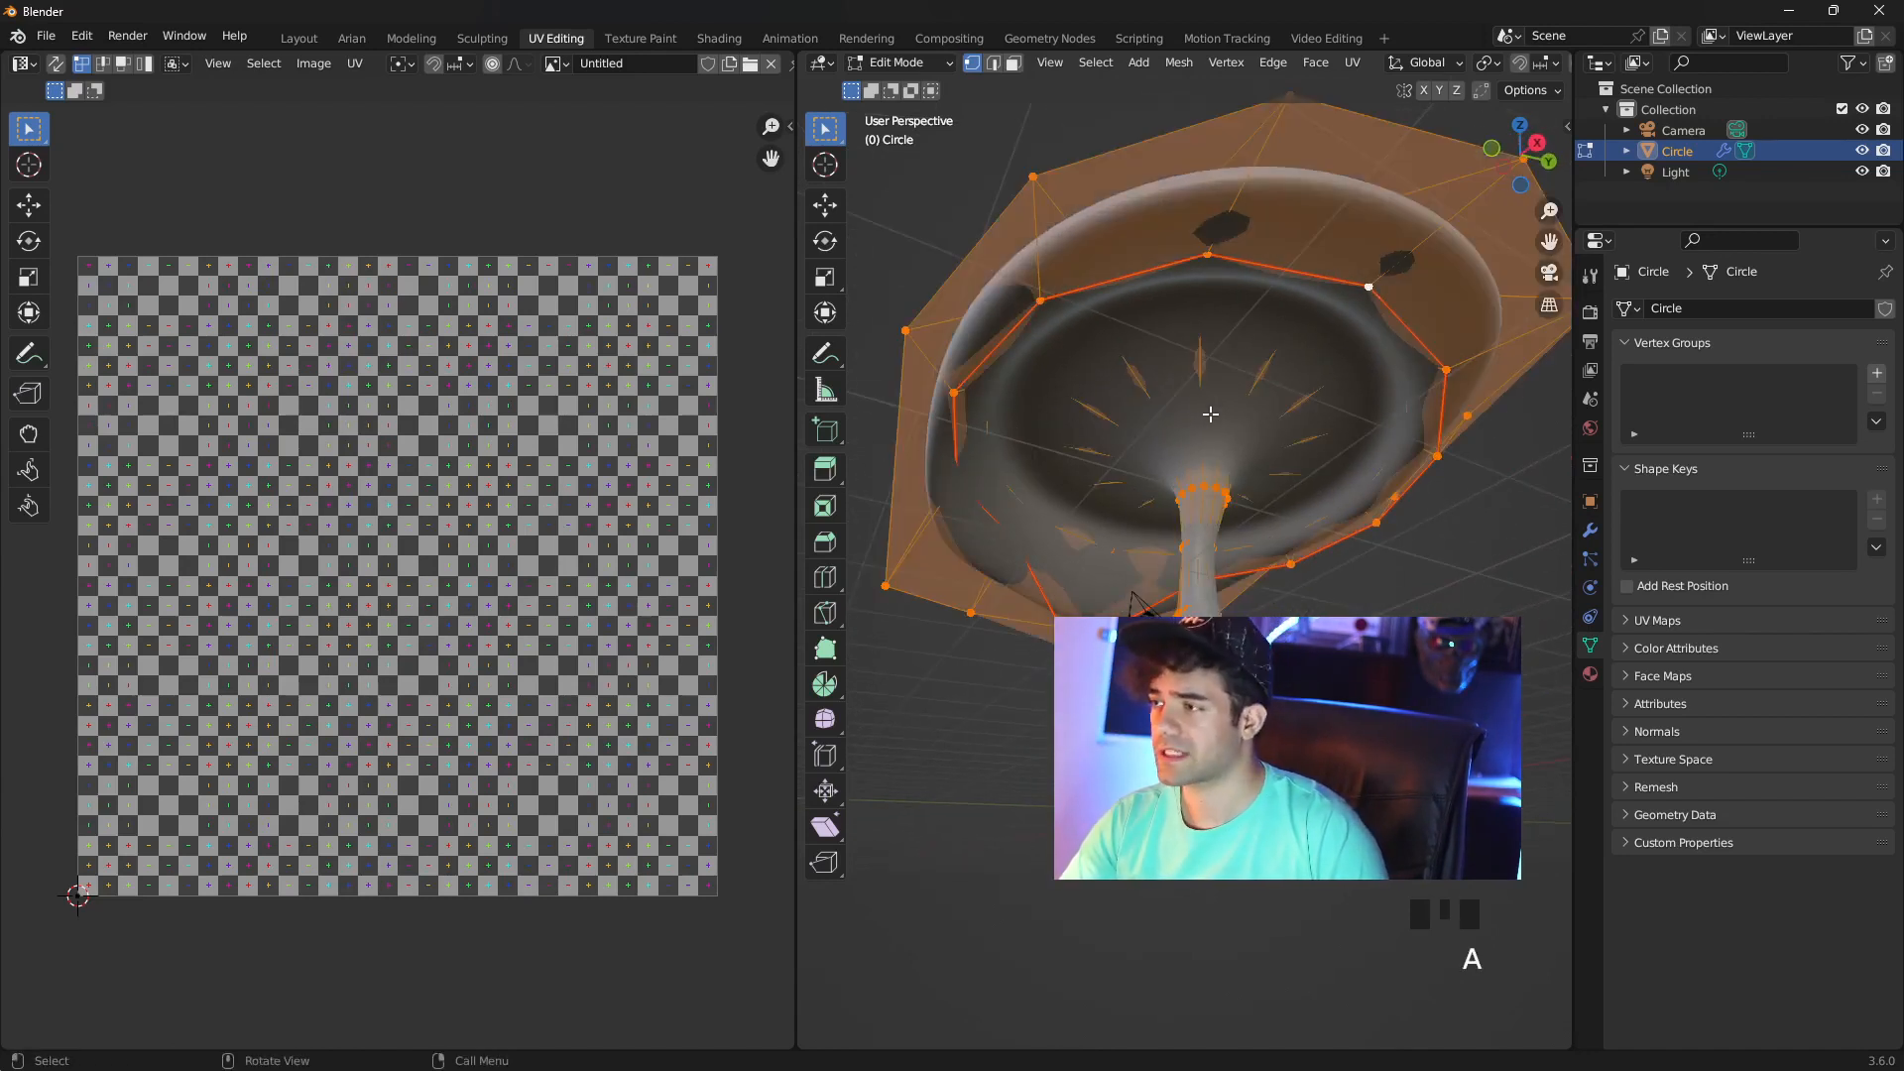
pyautogui.press('u')
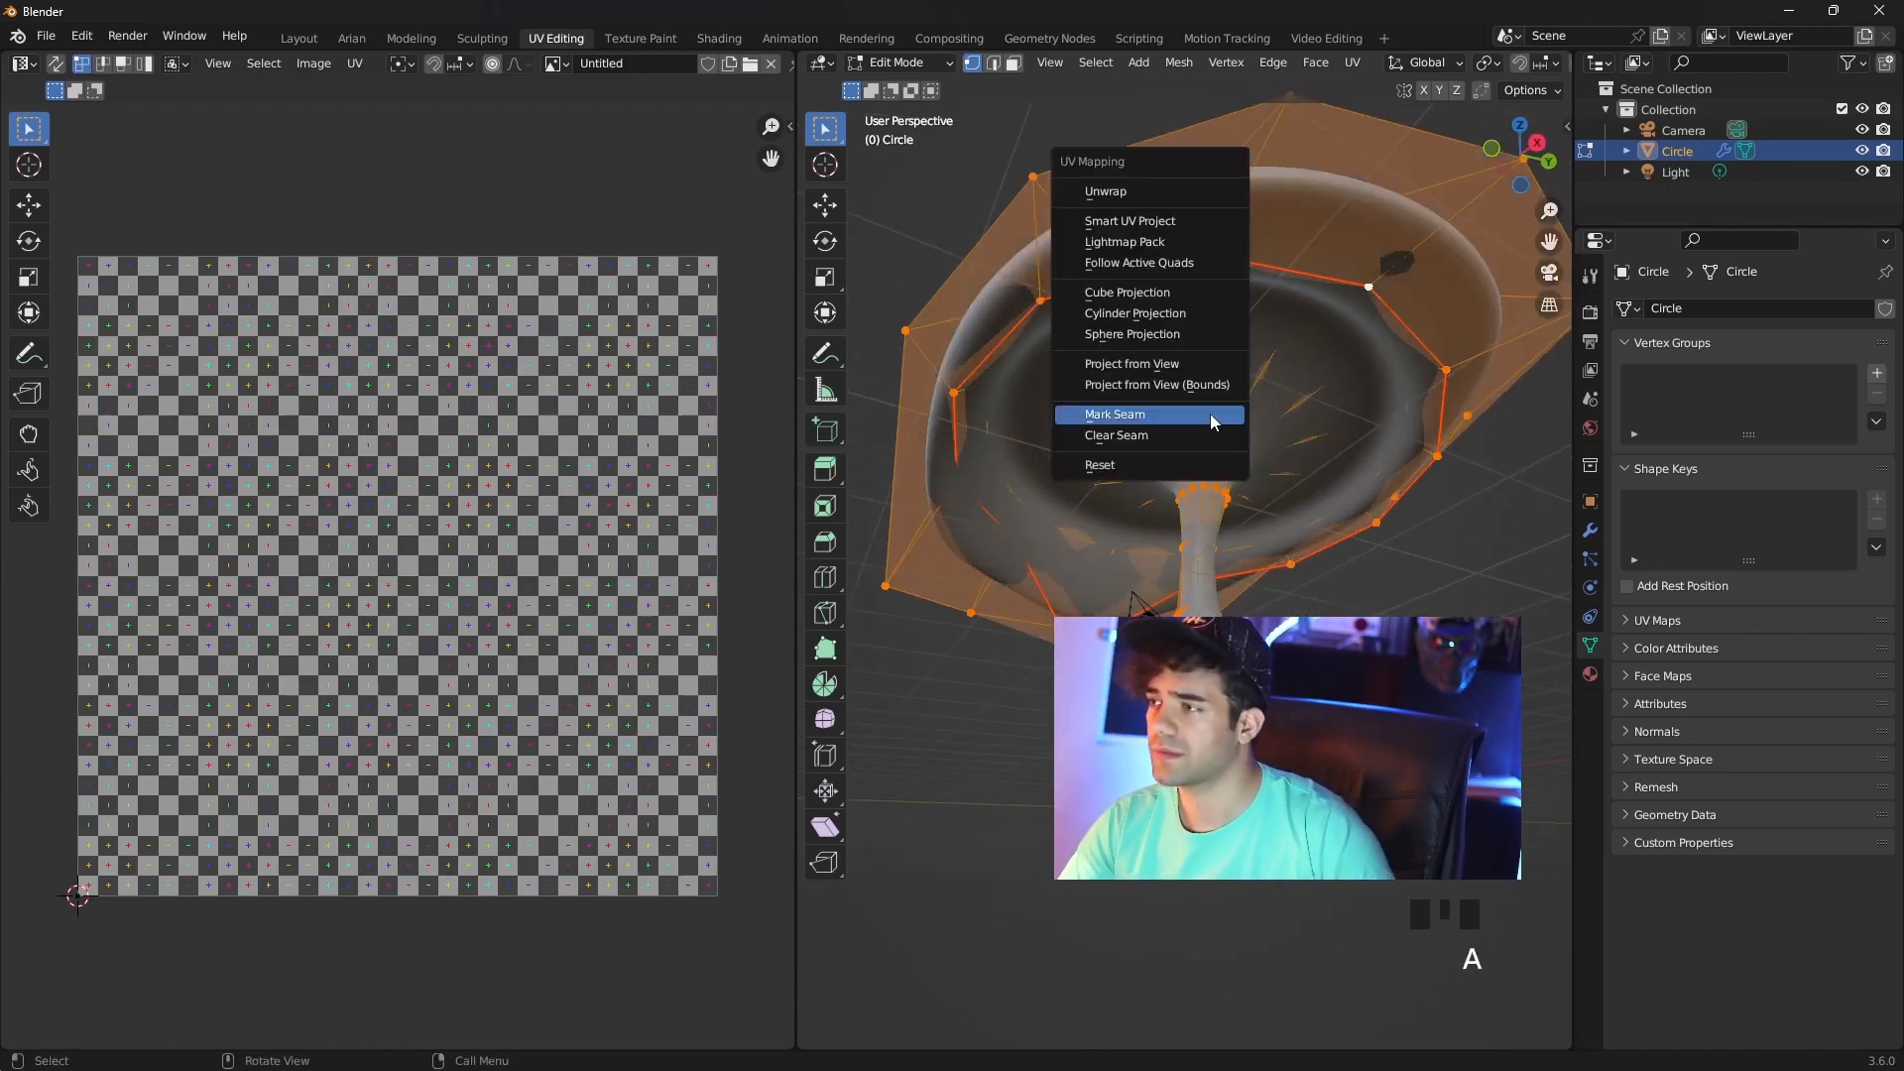
pyautogui.click(1105, 192)
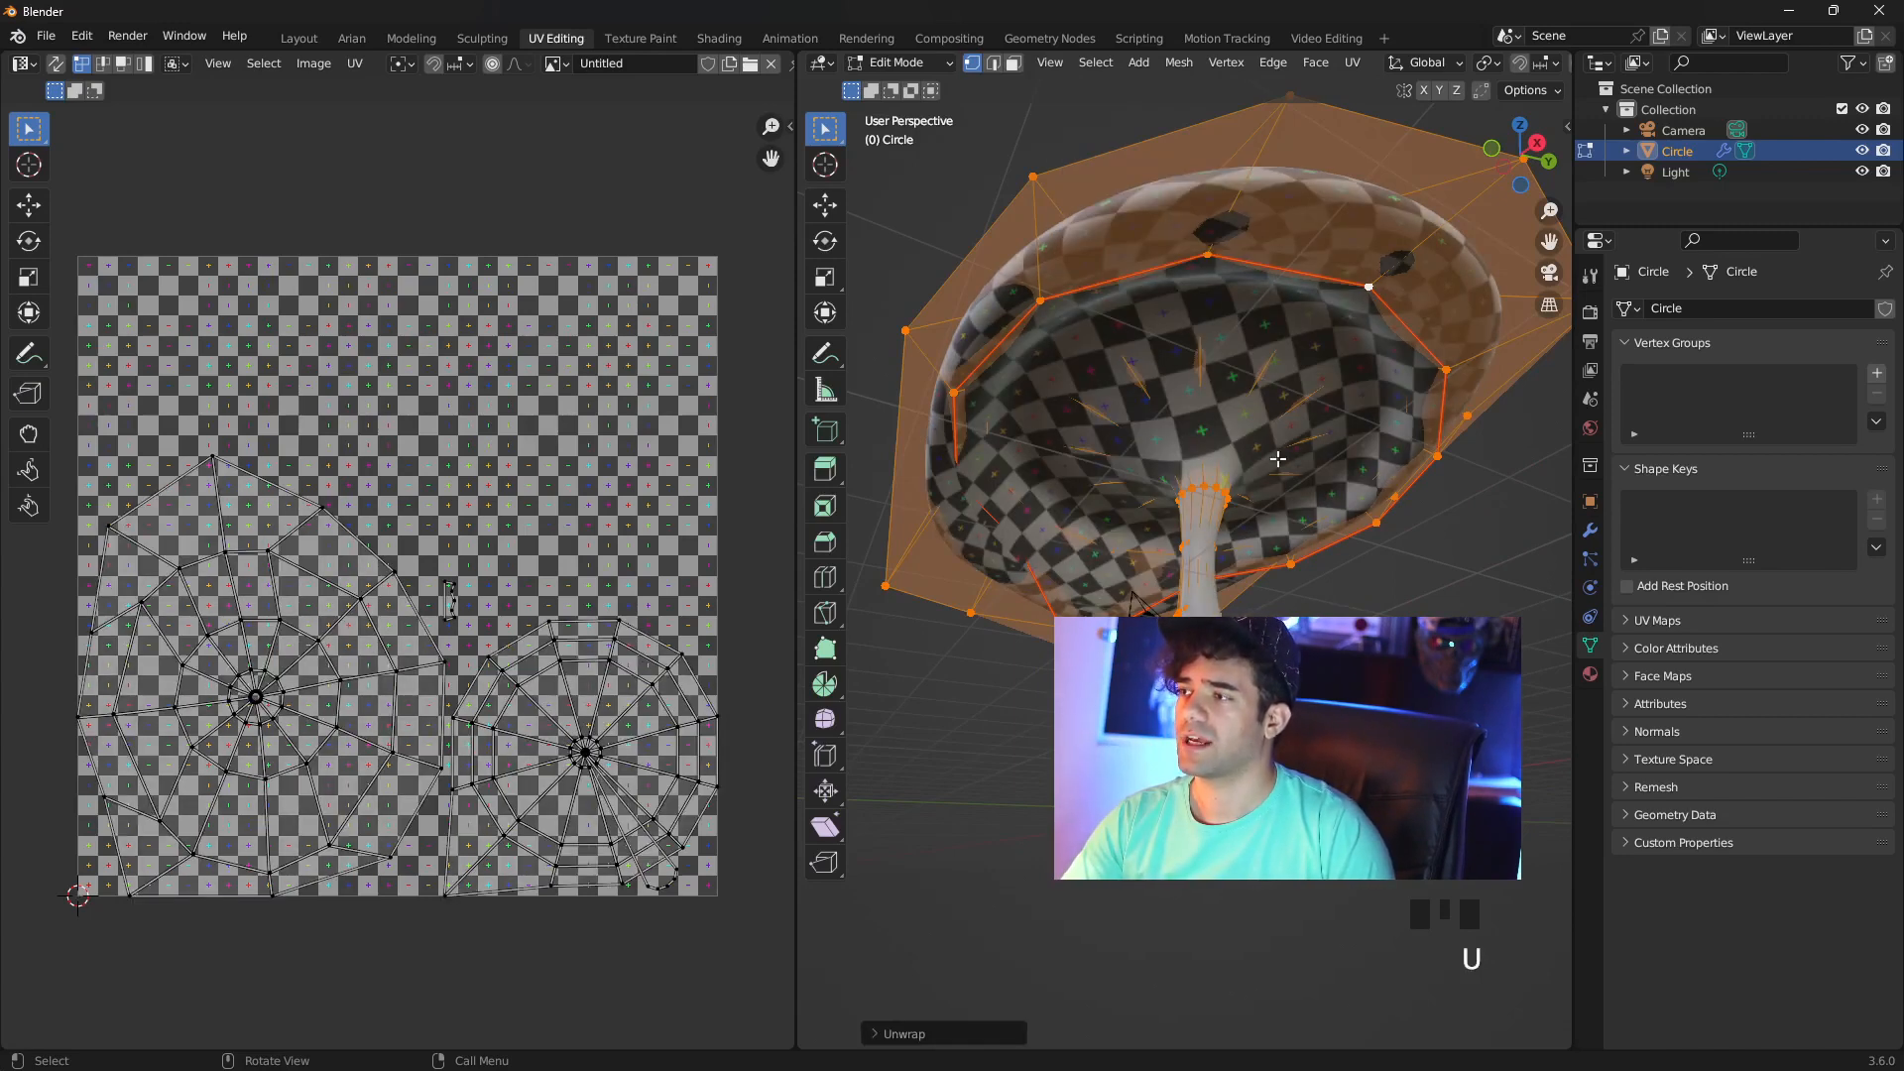
pyautogui.moveTo(1279, 512)
pyautogui.mouseDown(button='middle')
pyautogui.moveTo(1307, 518)
pyautogui.moveTo(1269, 600)
pyautogui.moveTo(1281, 532)
pyautogui.mouseUp(button='middle')
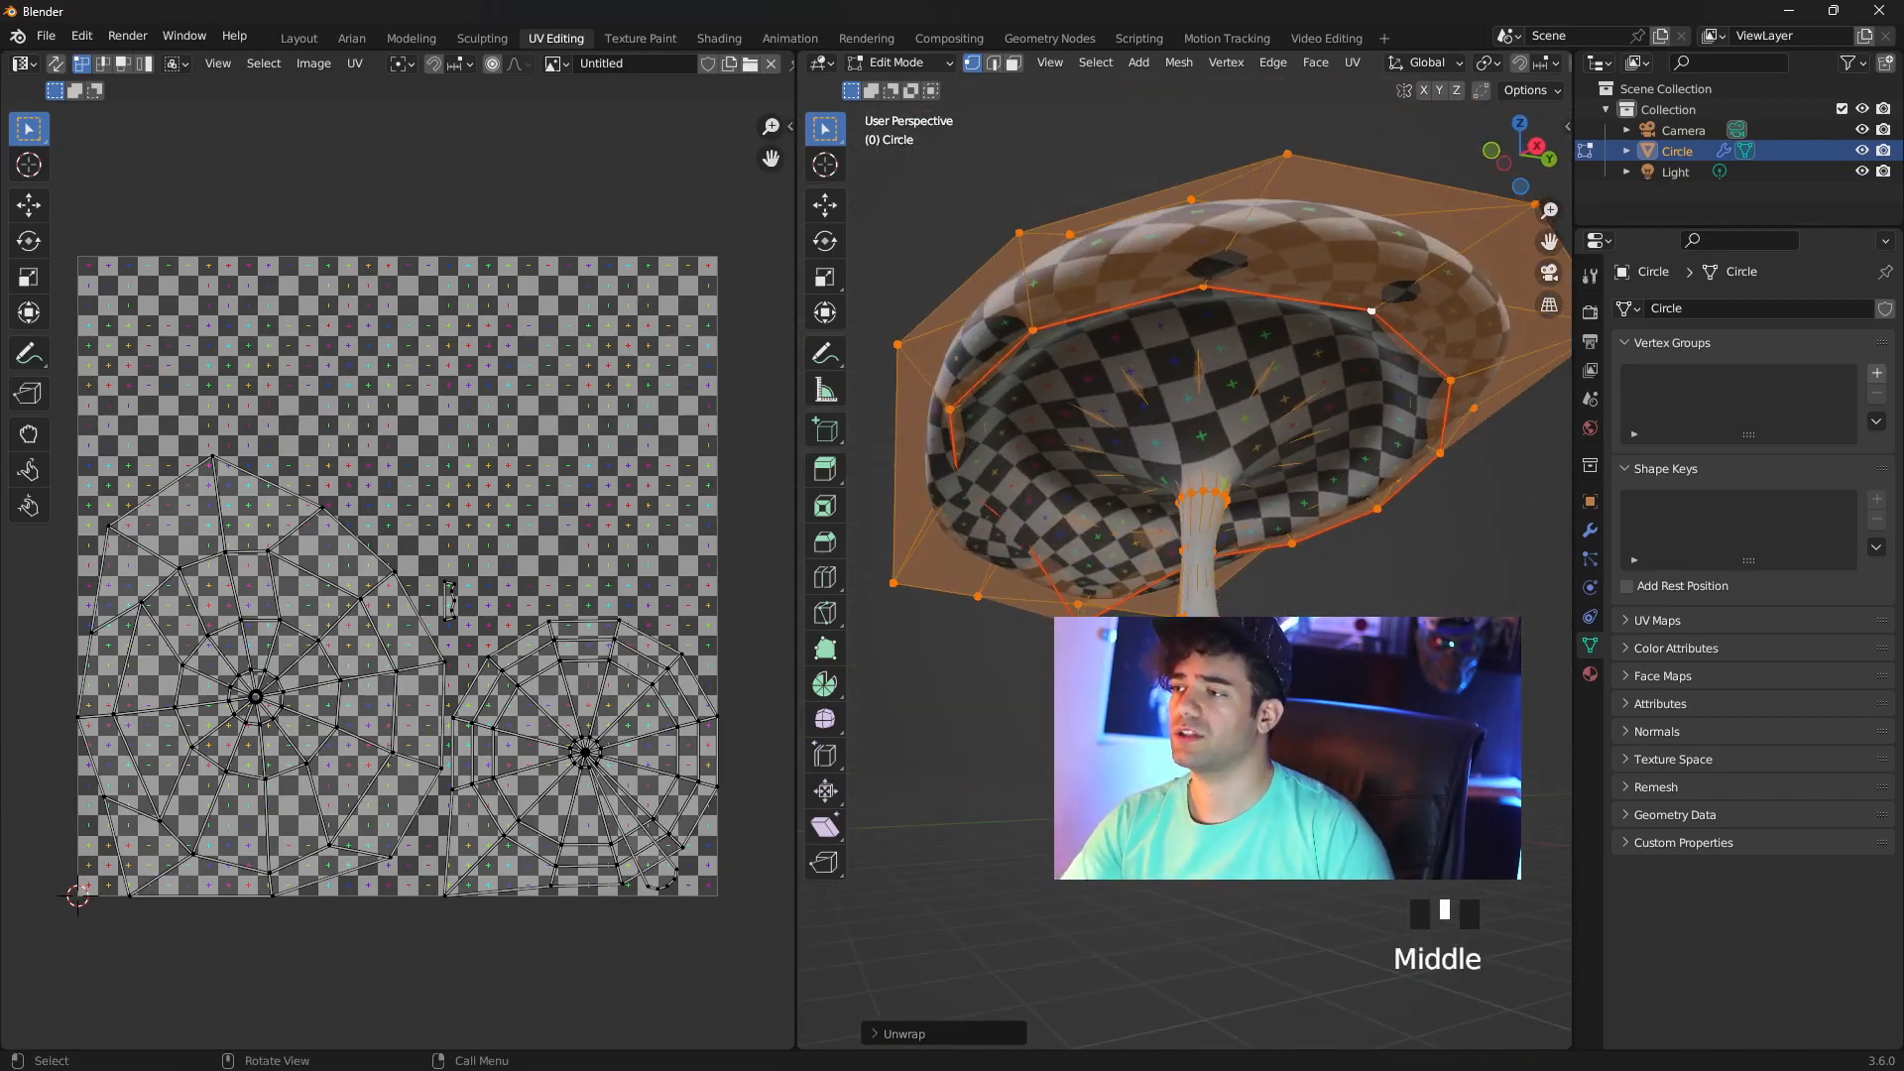
# Mark the lengthwise edge loop running down the cap and along the stem as a seam
pyautogui.keyDown('alt'); pyautogui.click(1266, 375); pyautogui.keyUp('alt')
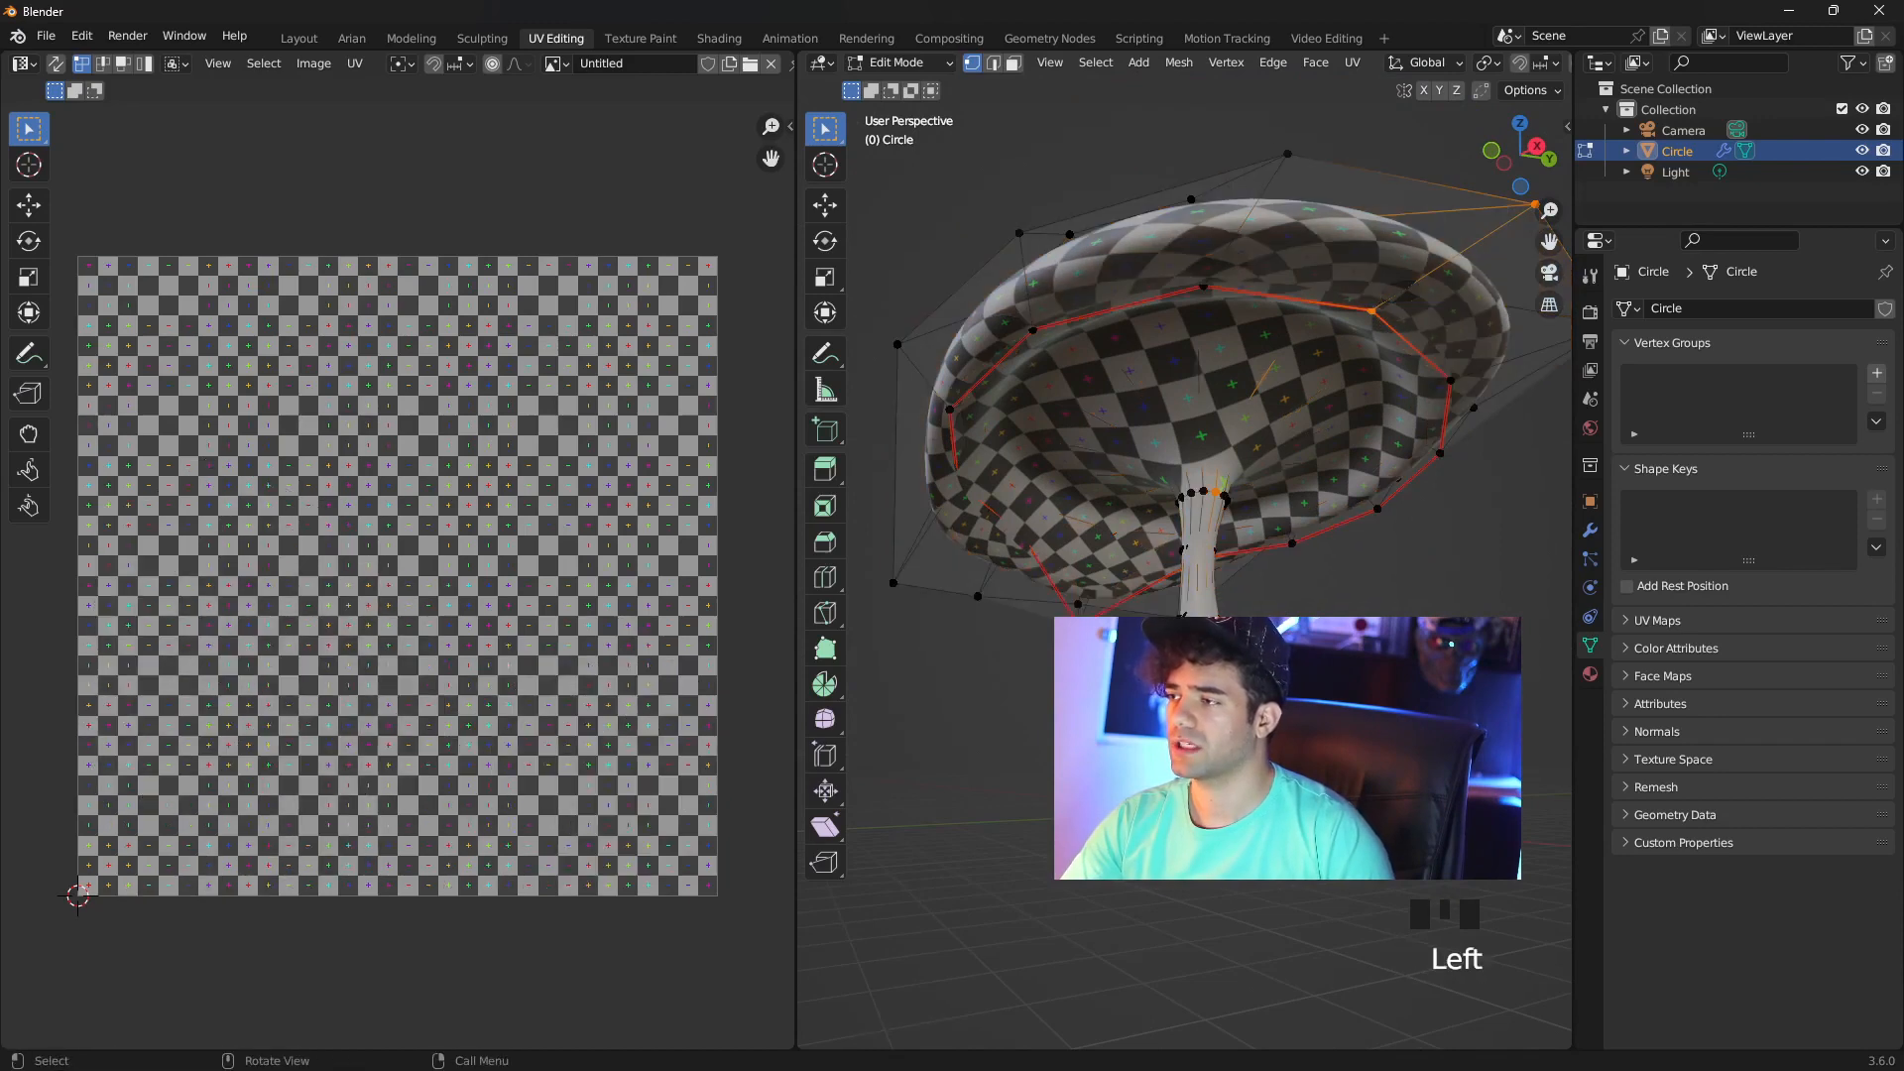
pyautogui.moveTo(1265, 375); pyautogui.dragTo(1309, 363, button='middle')
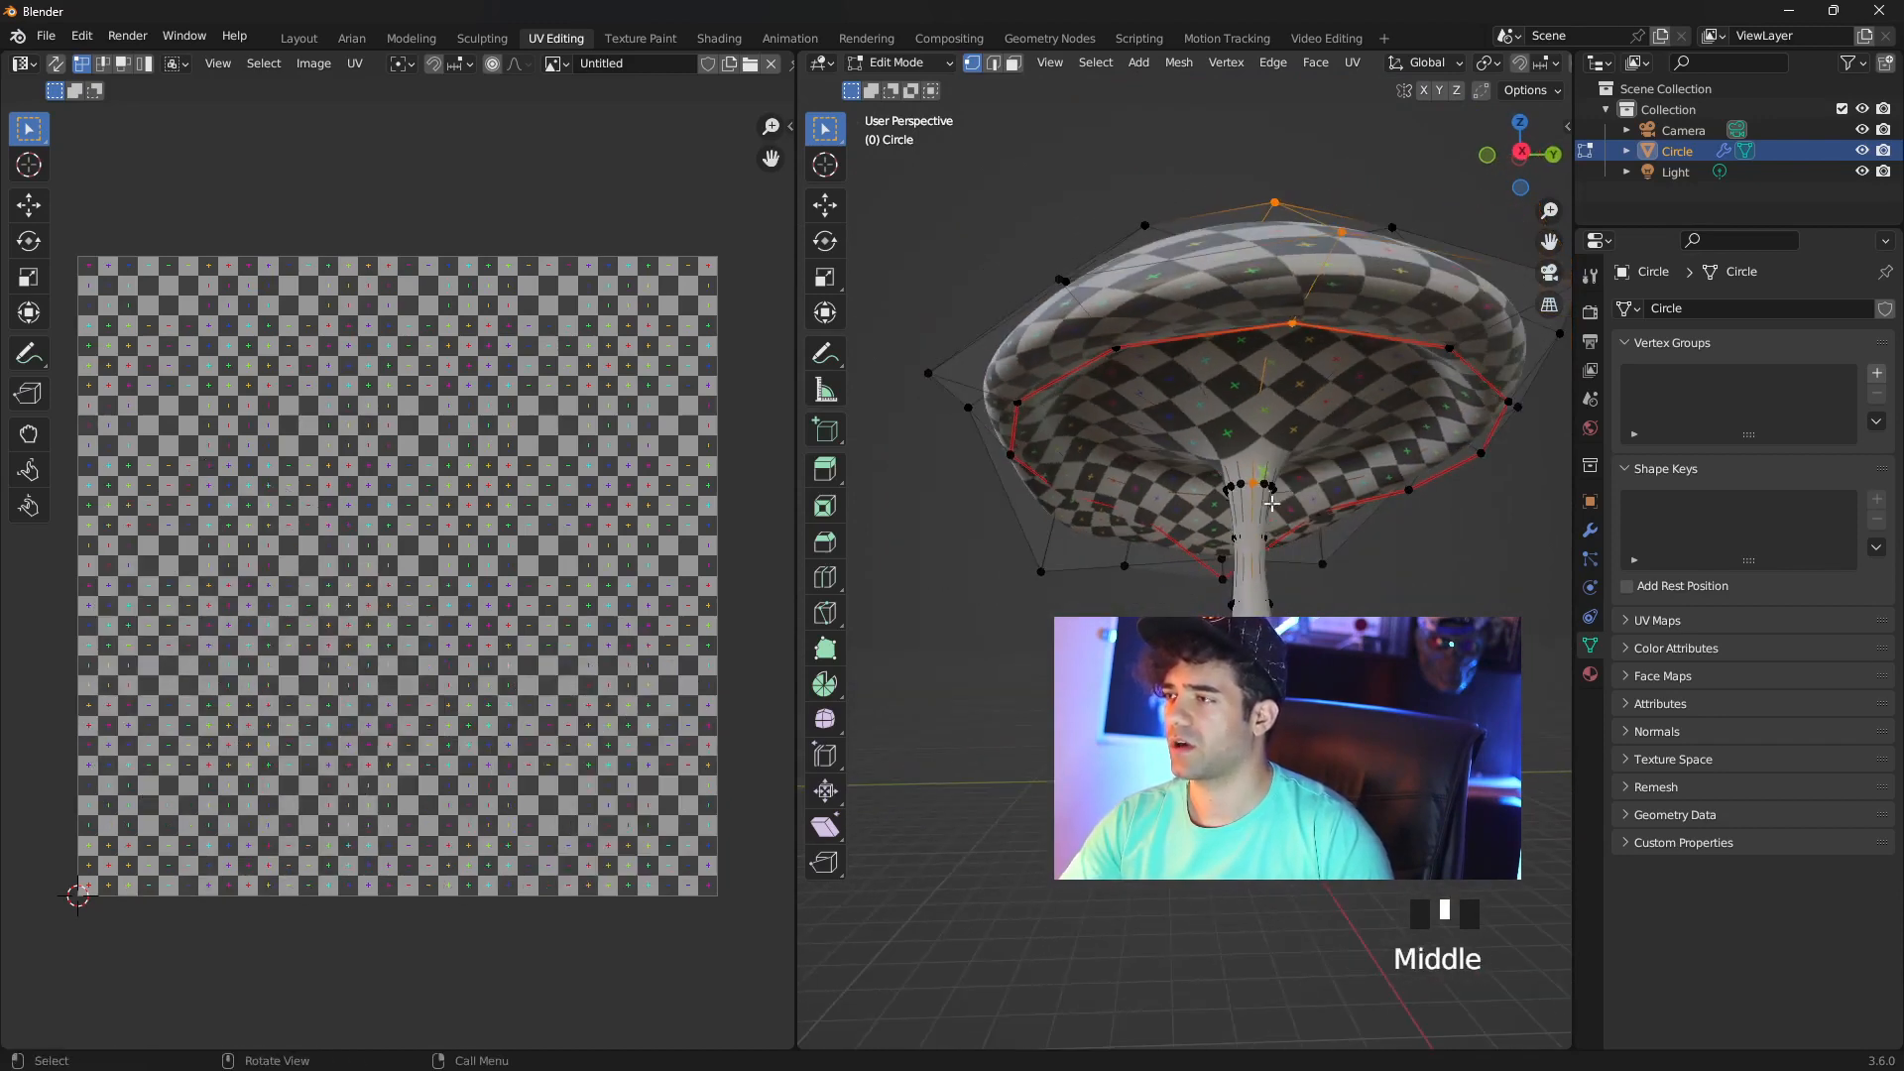
pyautogui.moveTo(1272, 504); pyautogui.dragTo(1294, 545, button='middle')
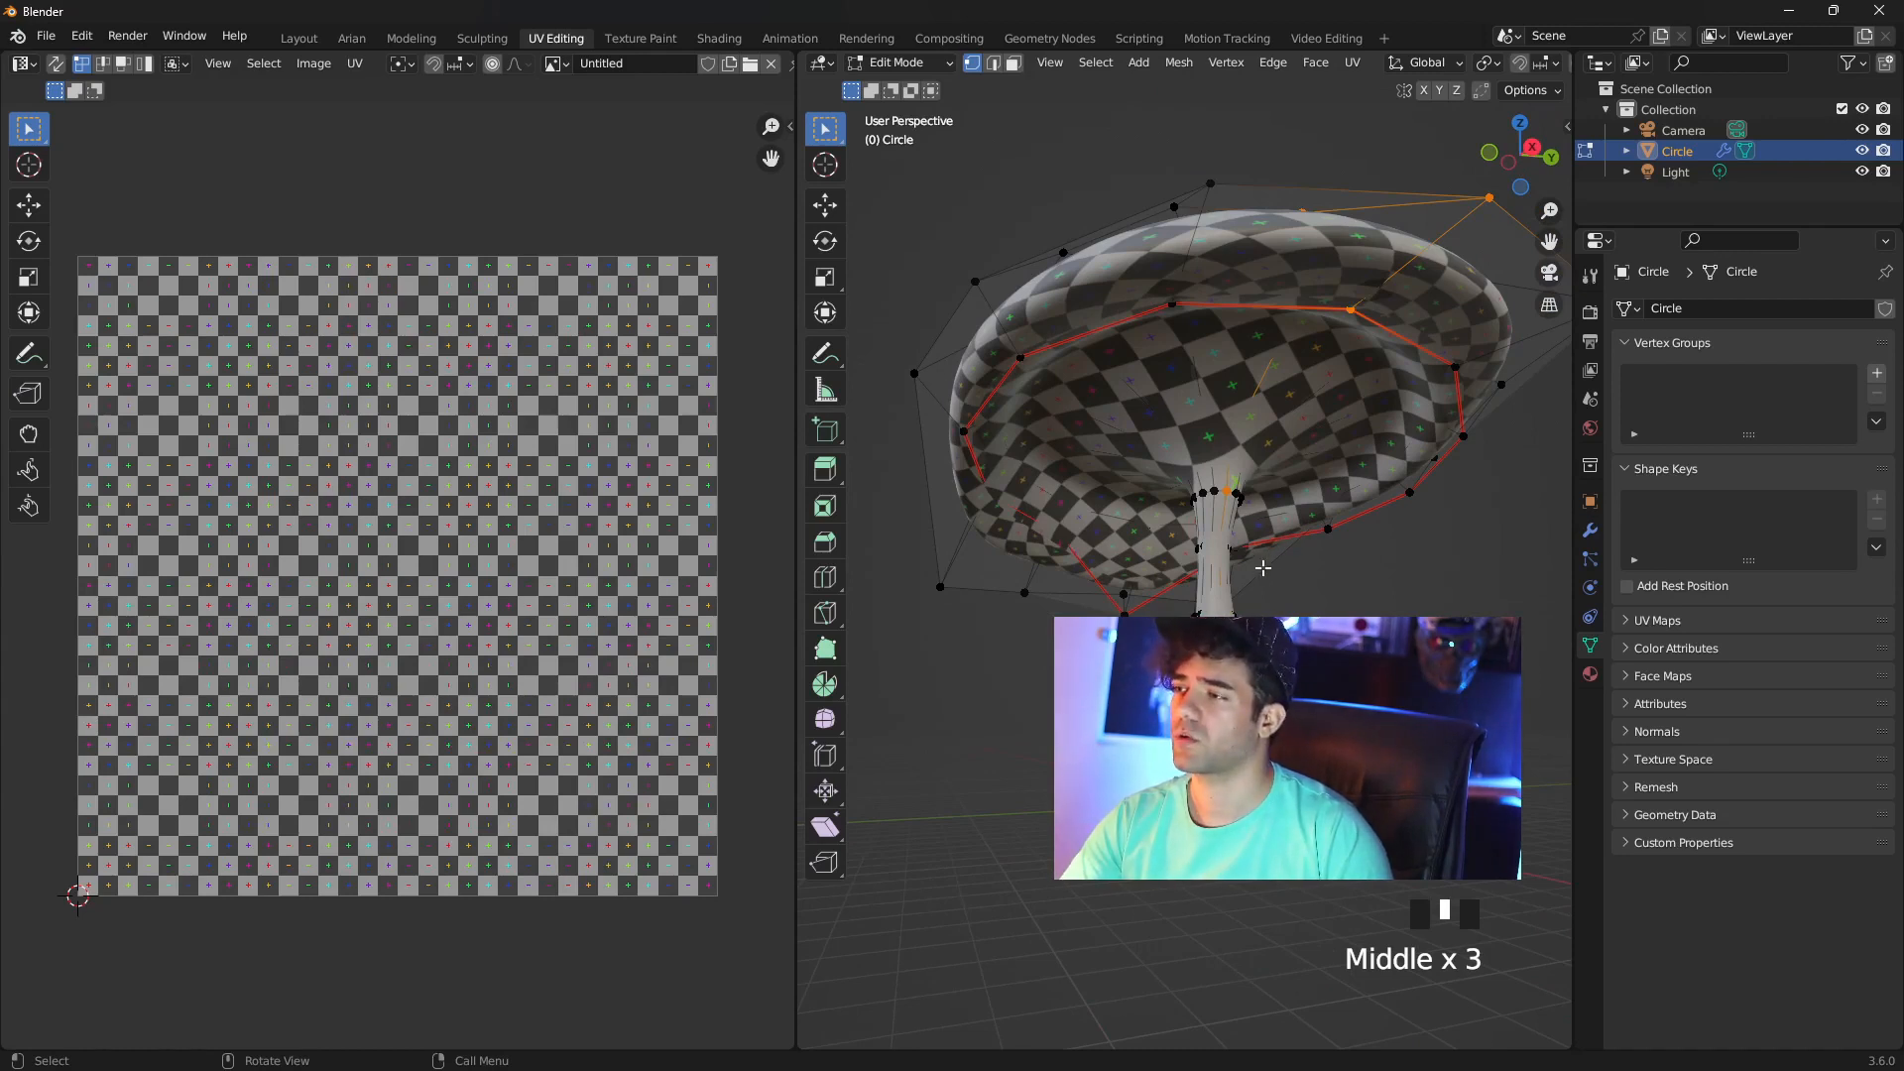
pyautogui.press('u')
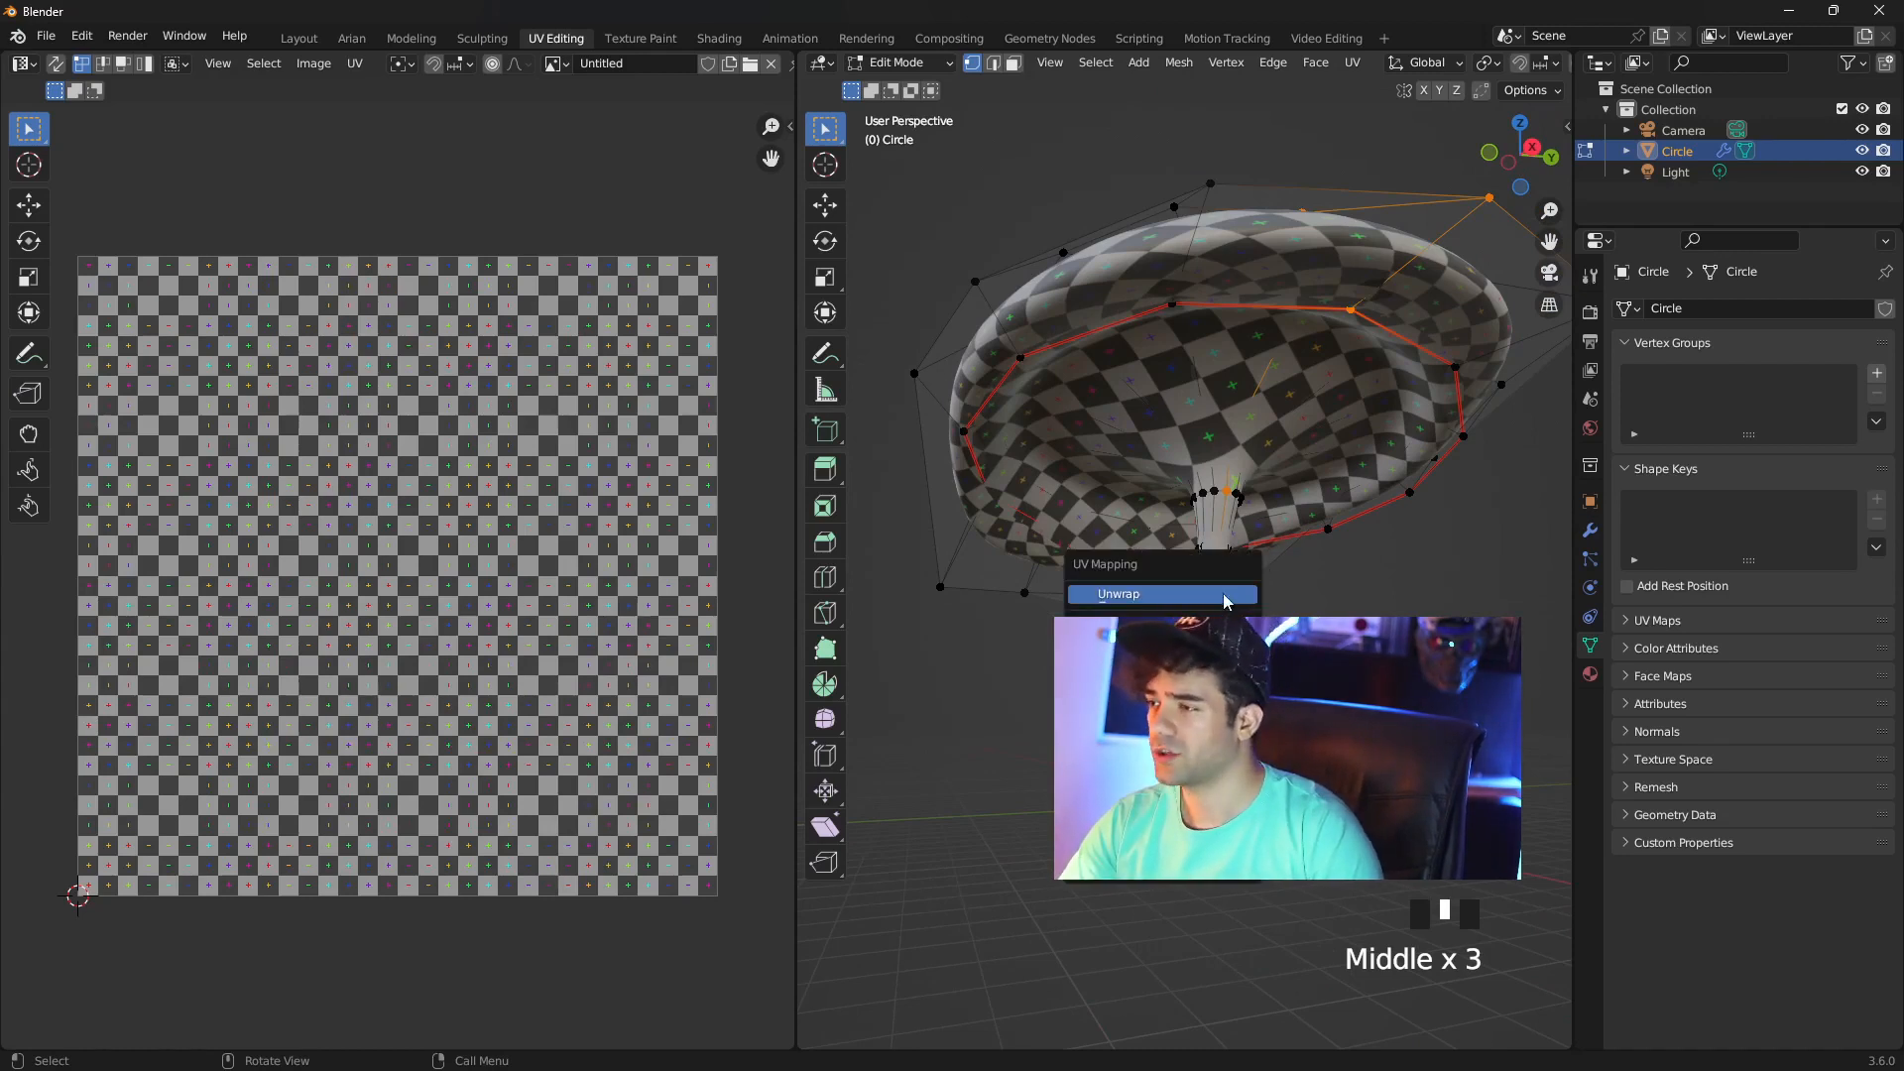
pyautogui.press('u')
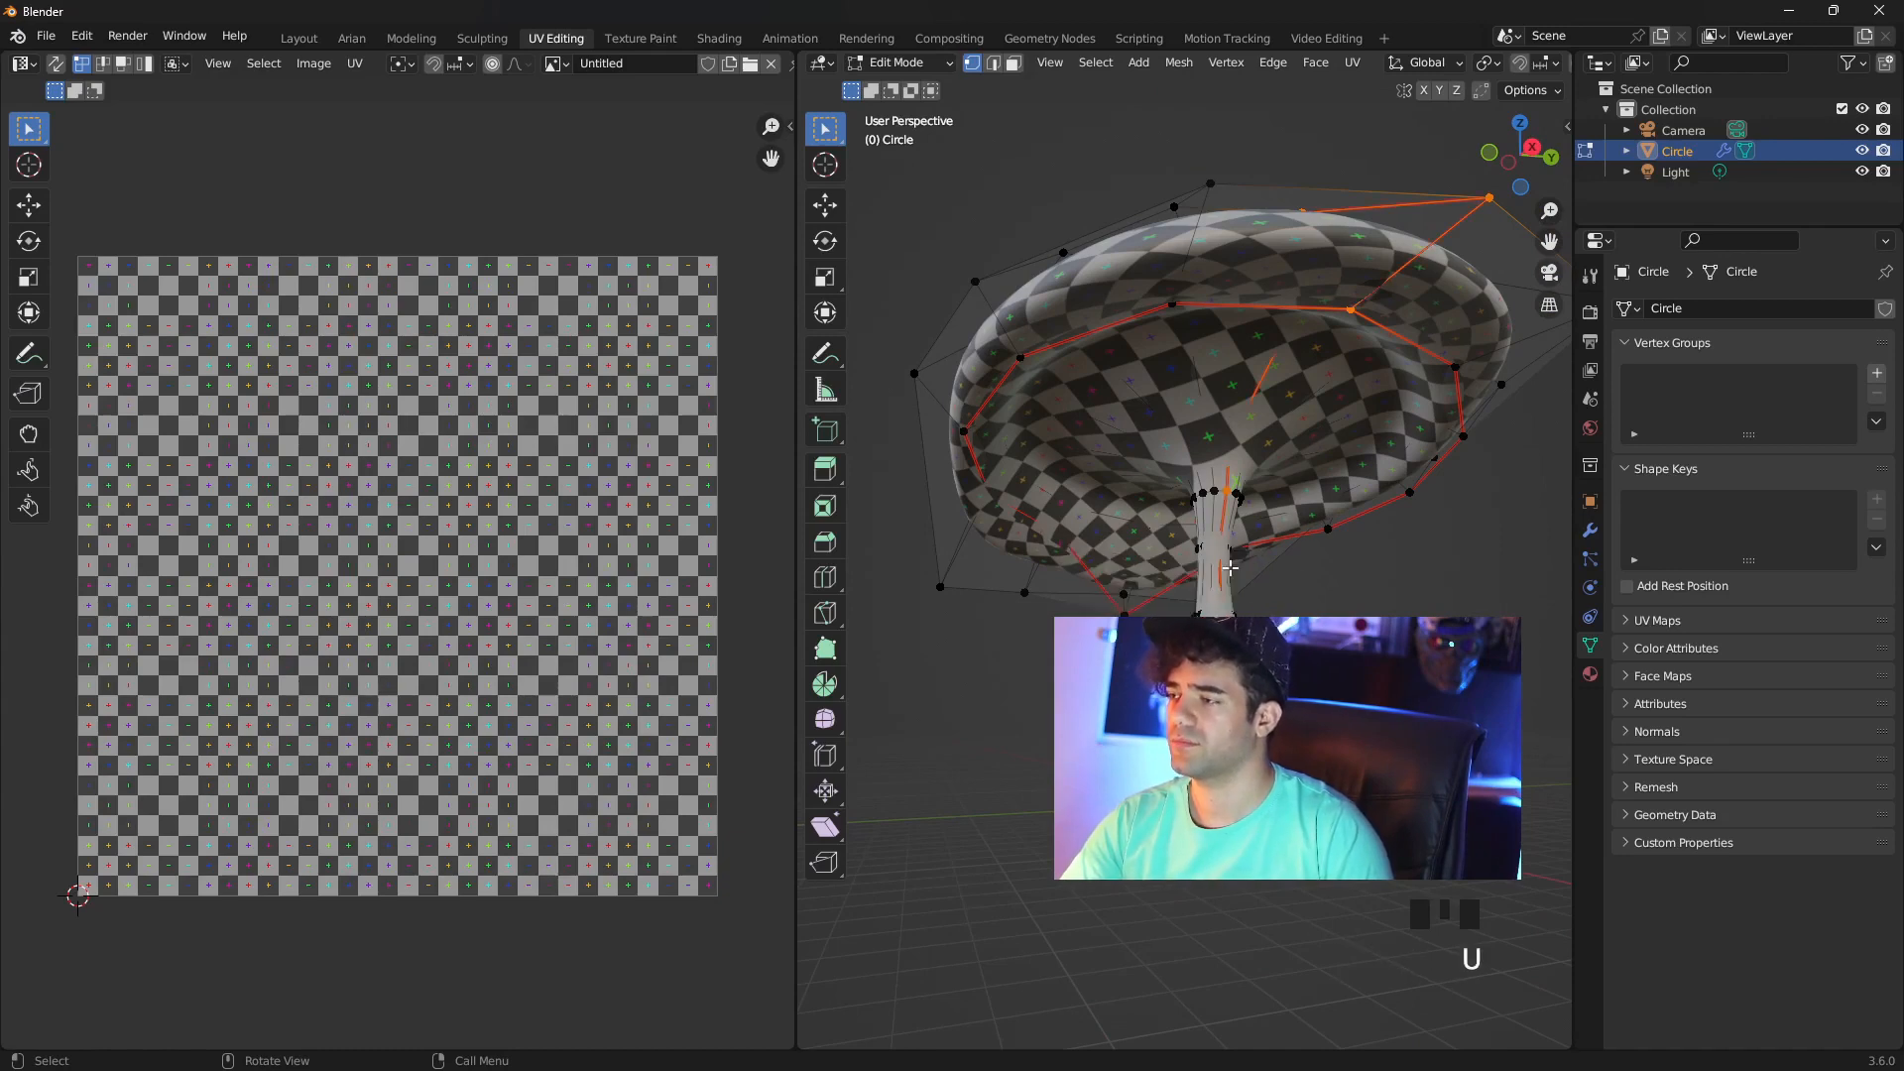
# Unwrap the entire mushroom mesh using the rim and lengthwise seams, and check the grid texture on cap and stem
pyautogui.press('a')
pyautogui.press('u')
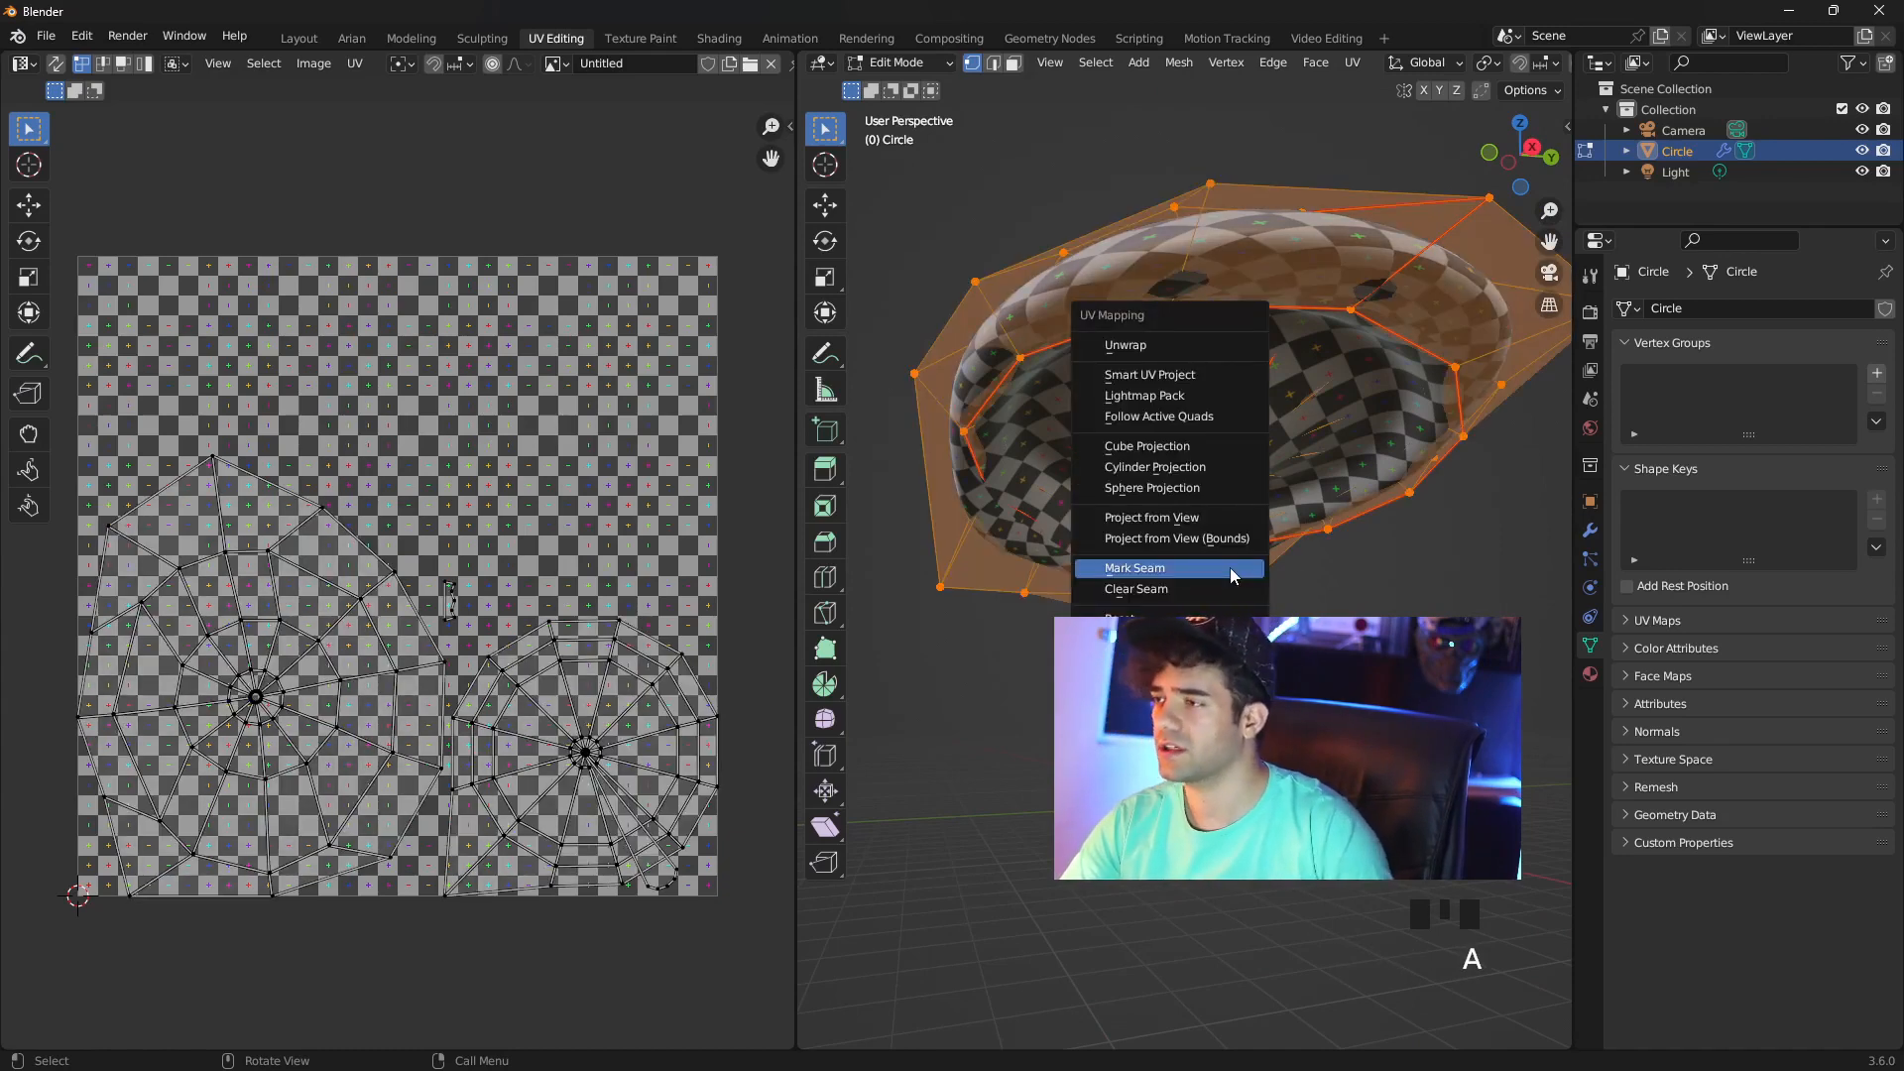
pyautogui.press('u')
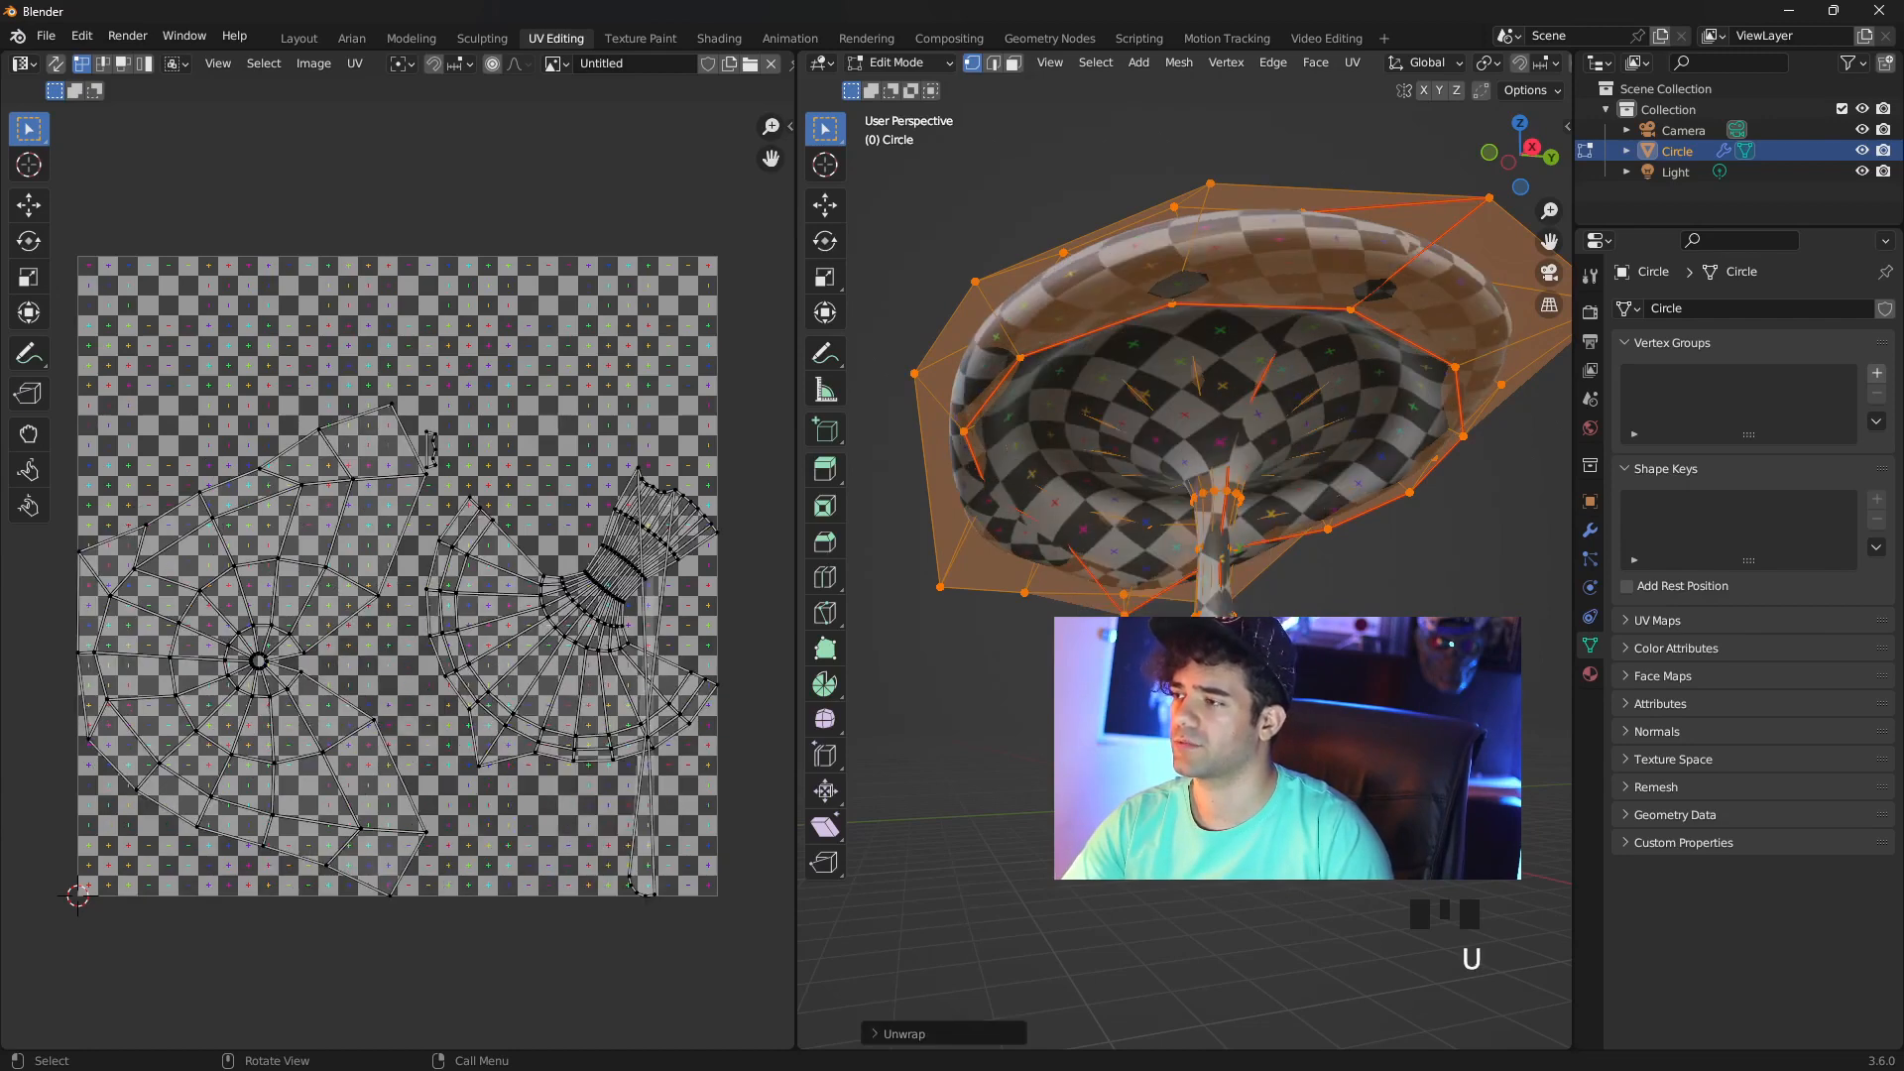
pyautogui.click(977, 684)
pyautogui.moveTo(977, 684); pyautogui.dragTo(987, 684, button='middle')
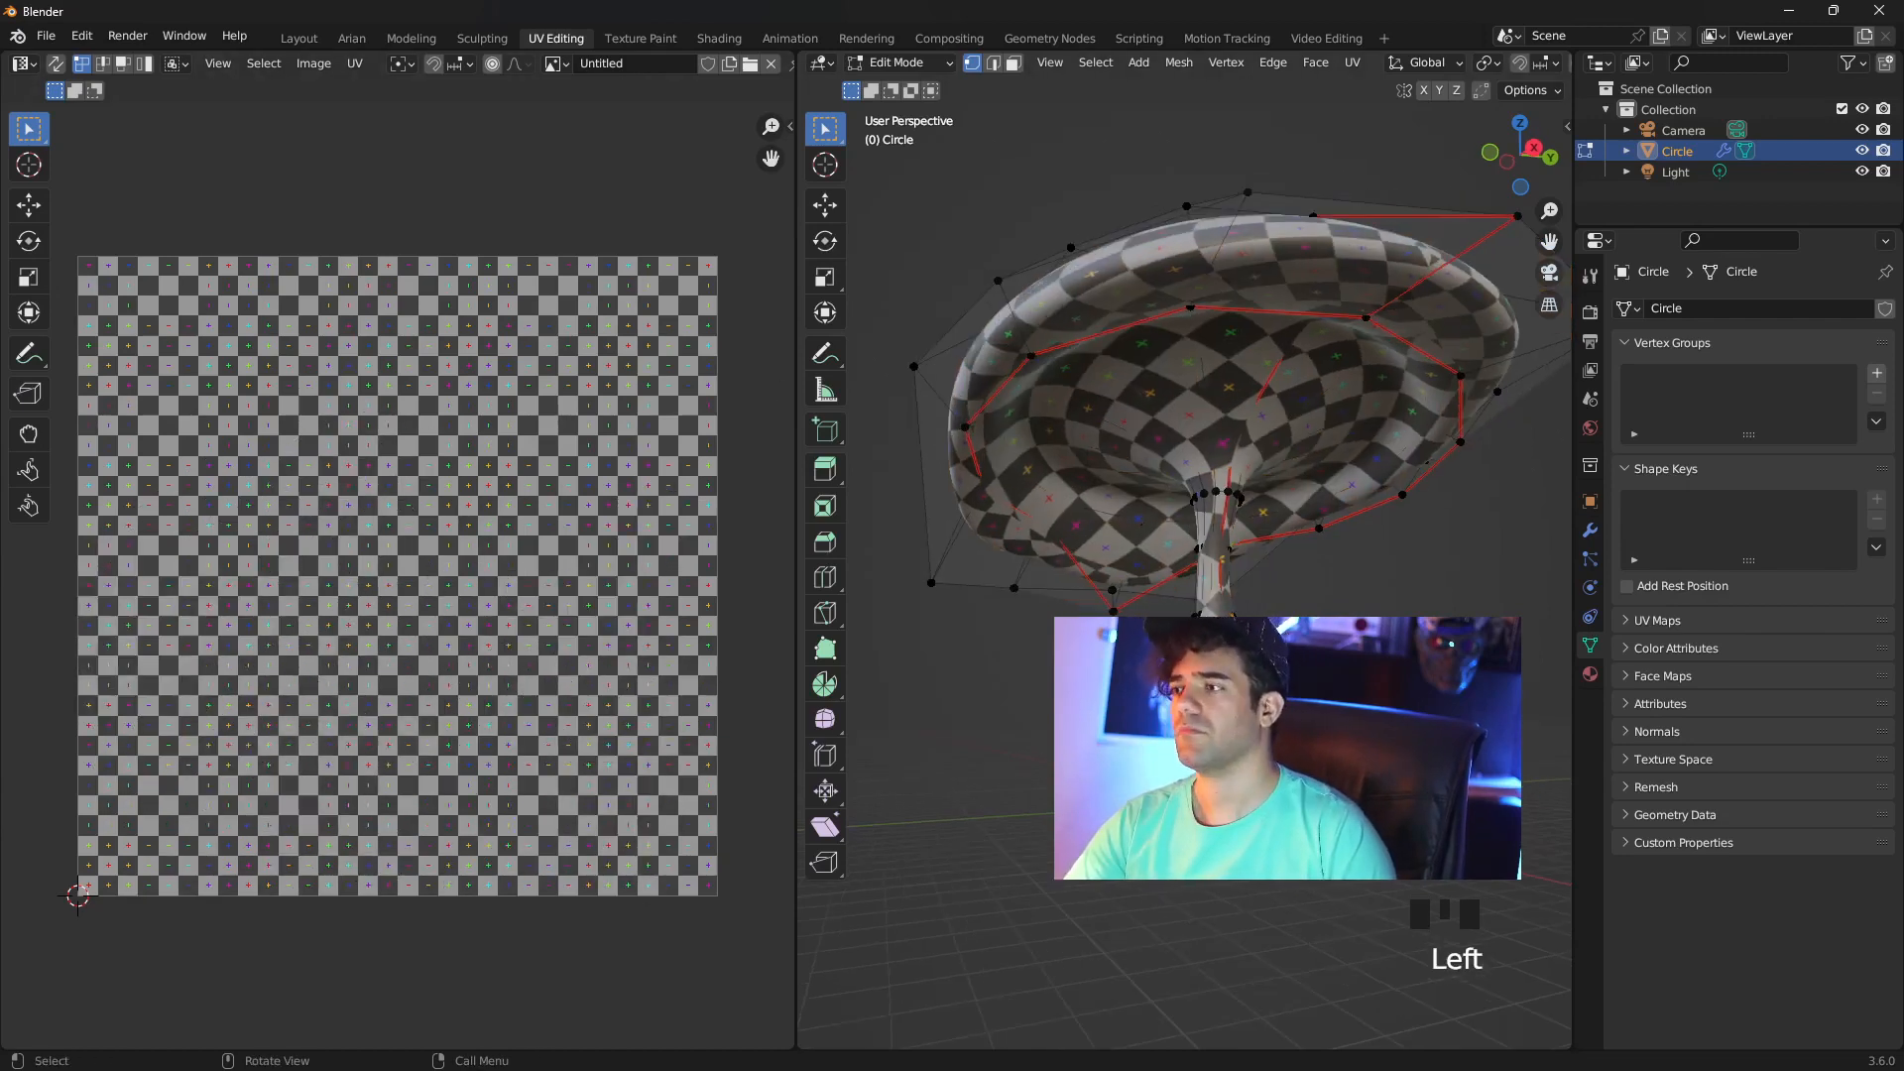
# Pack all UV islands with the Exact Shape (Concave) method and 0.001 margin, and average the islands' scale
pyautogui.press('a')
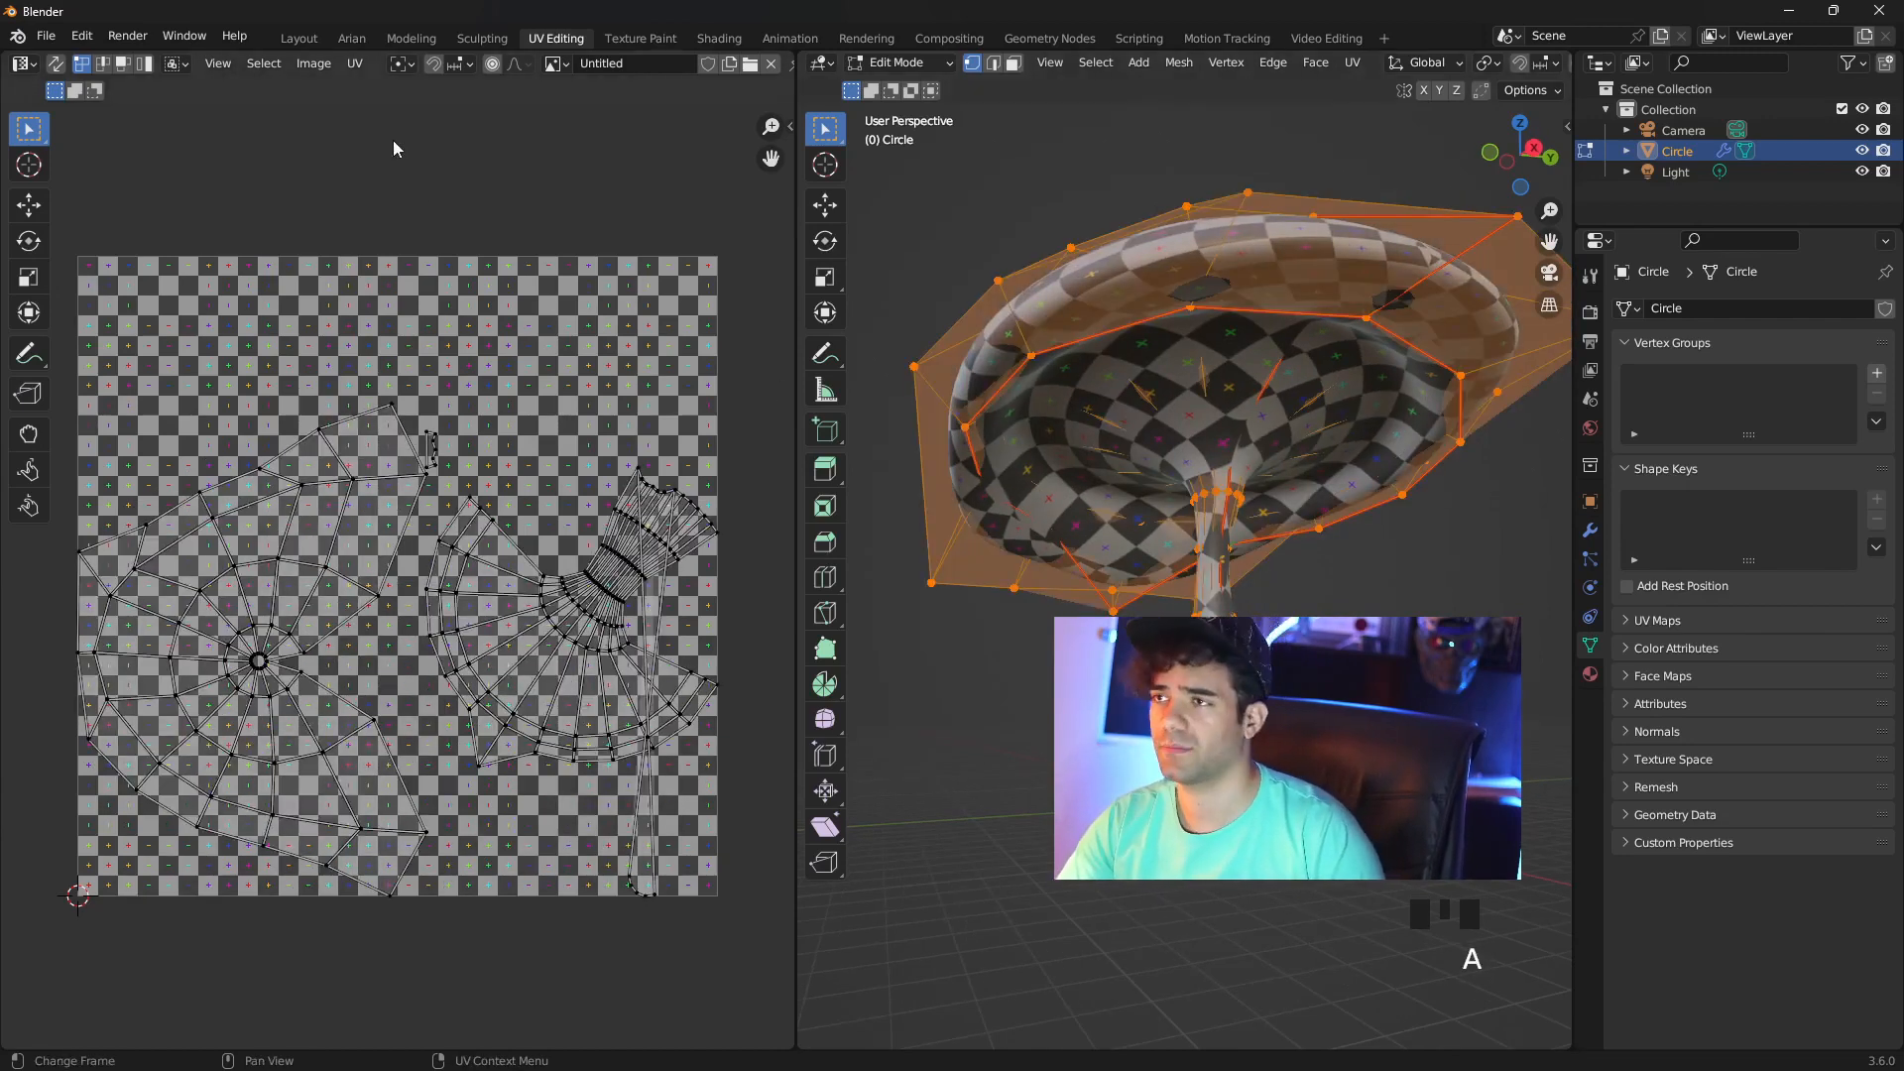
pyautogui.click(354, 65)
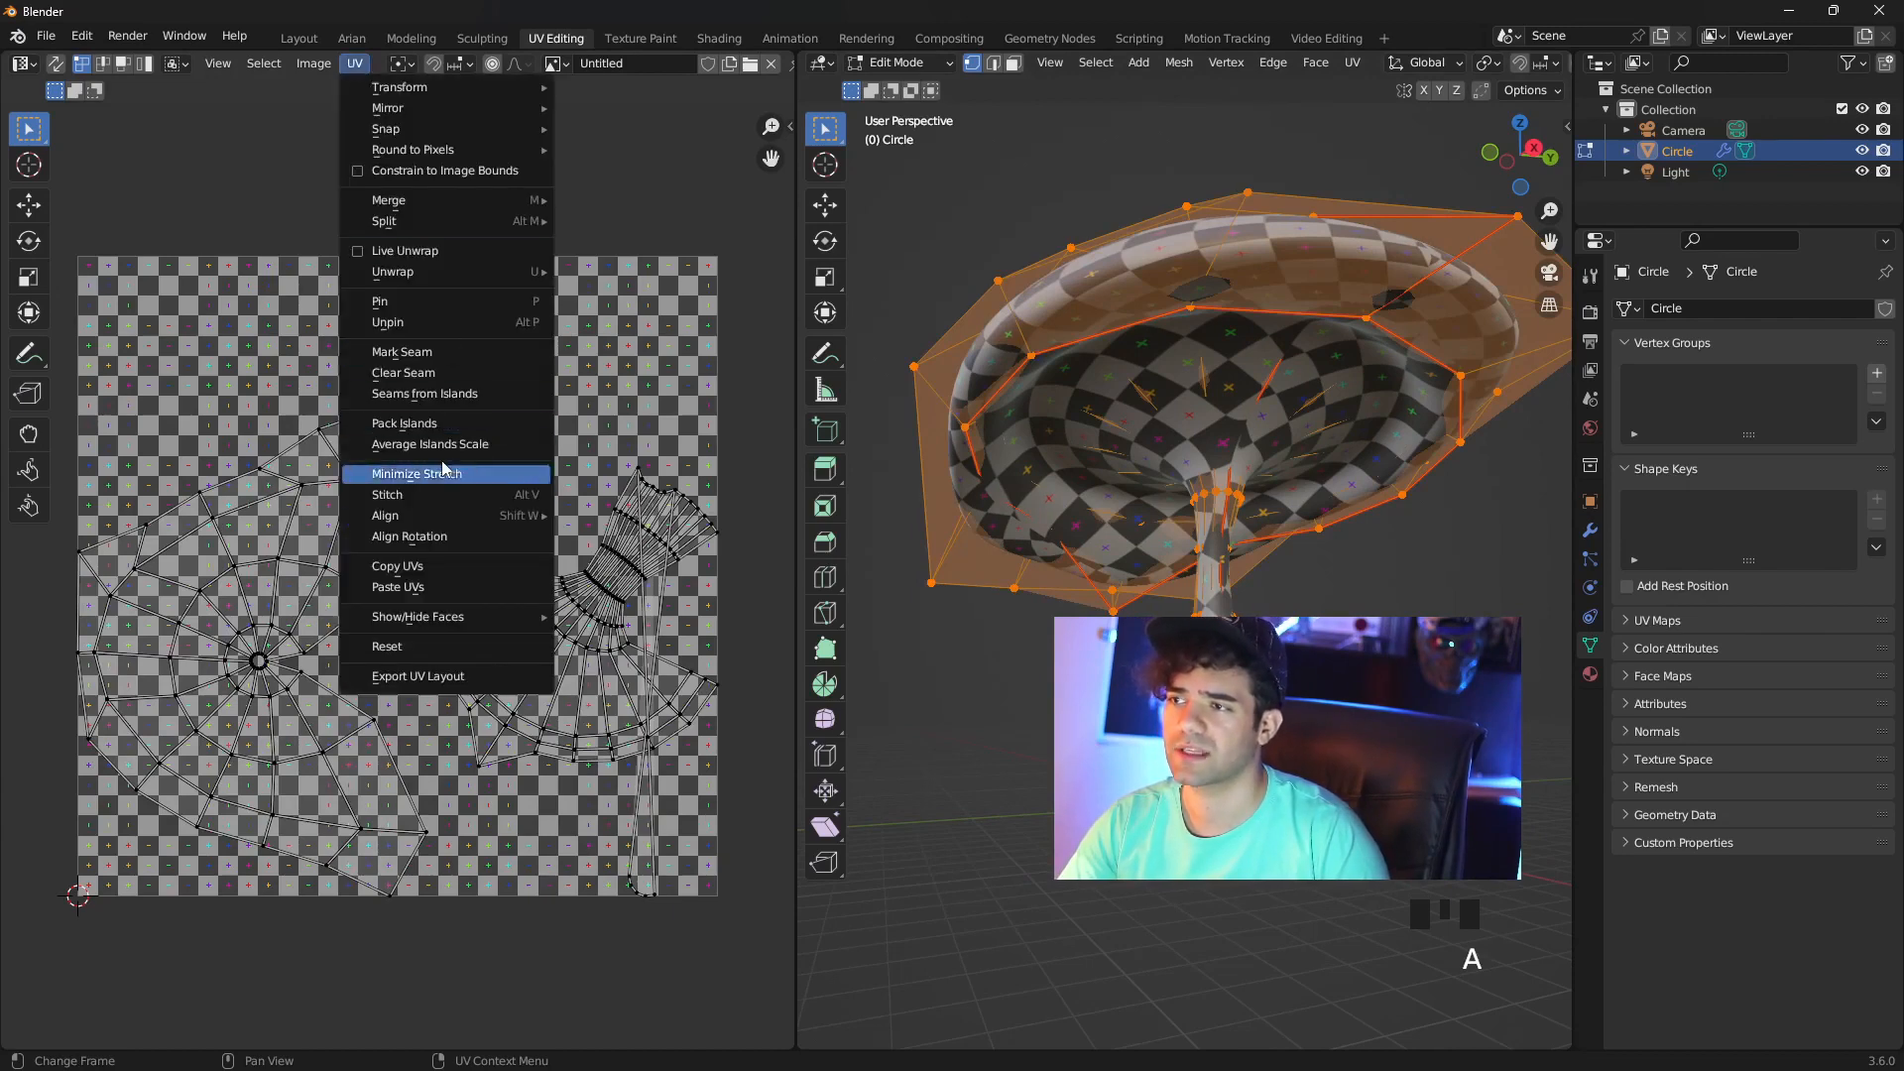
pyautogui.click(433, 424)
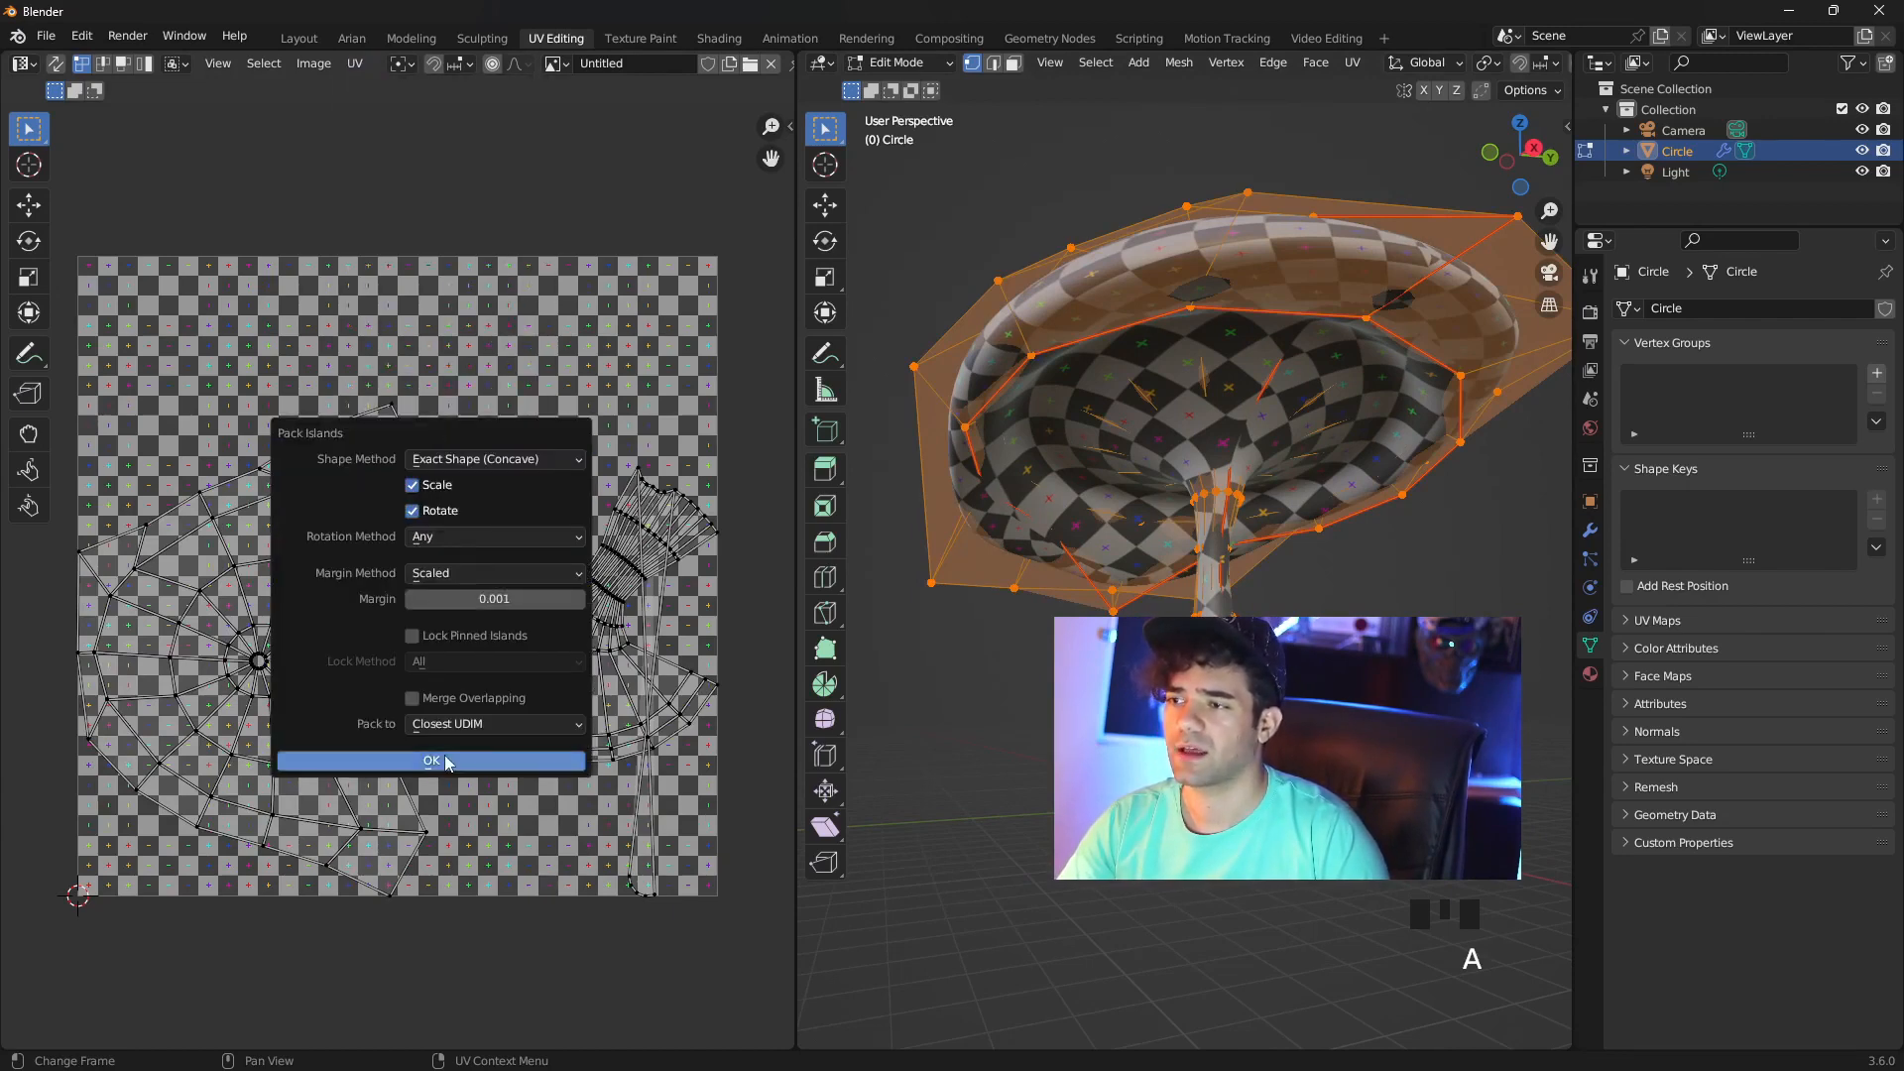
pyautogui.click(436, 762)
pyautogui.moveTo(1245, 522); pyautogui.dragTo(1307, 519, button='middle')
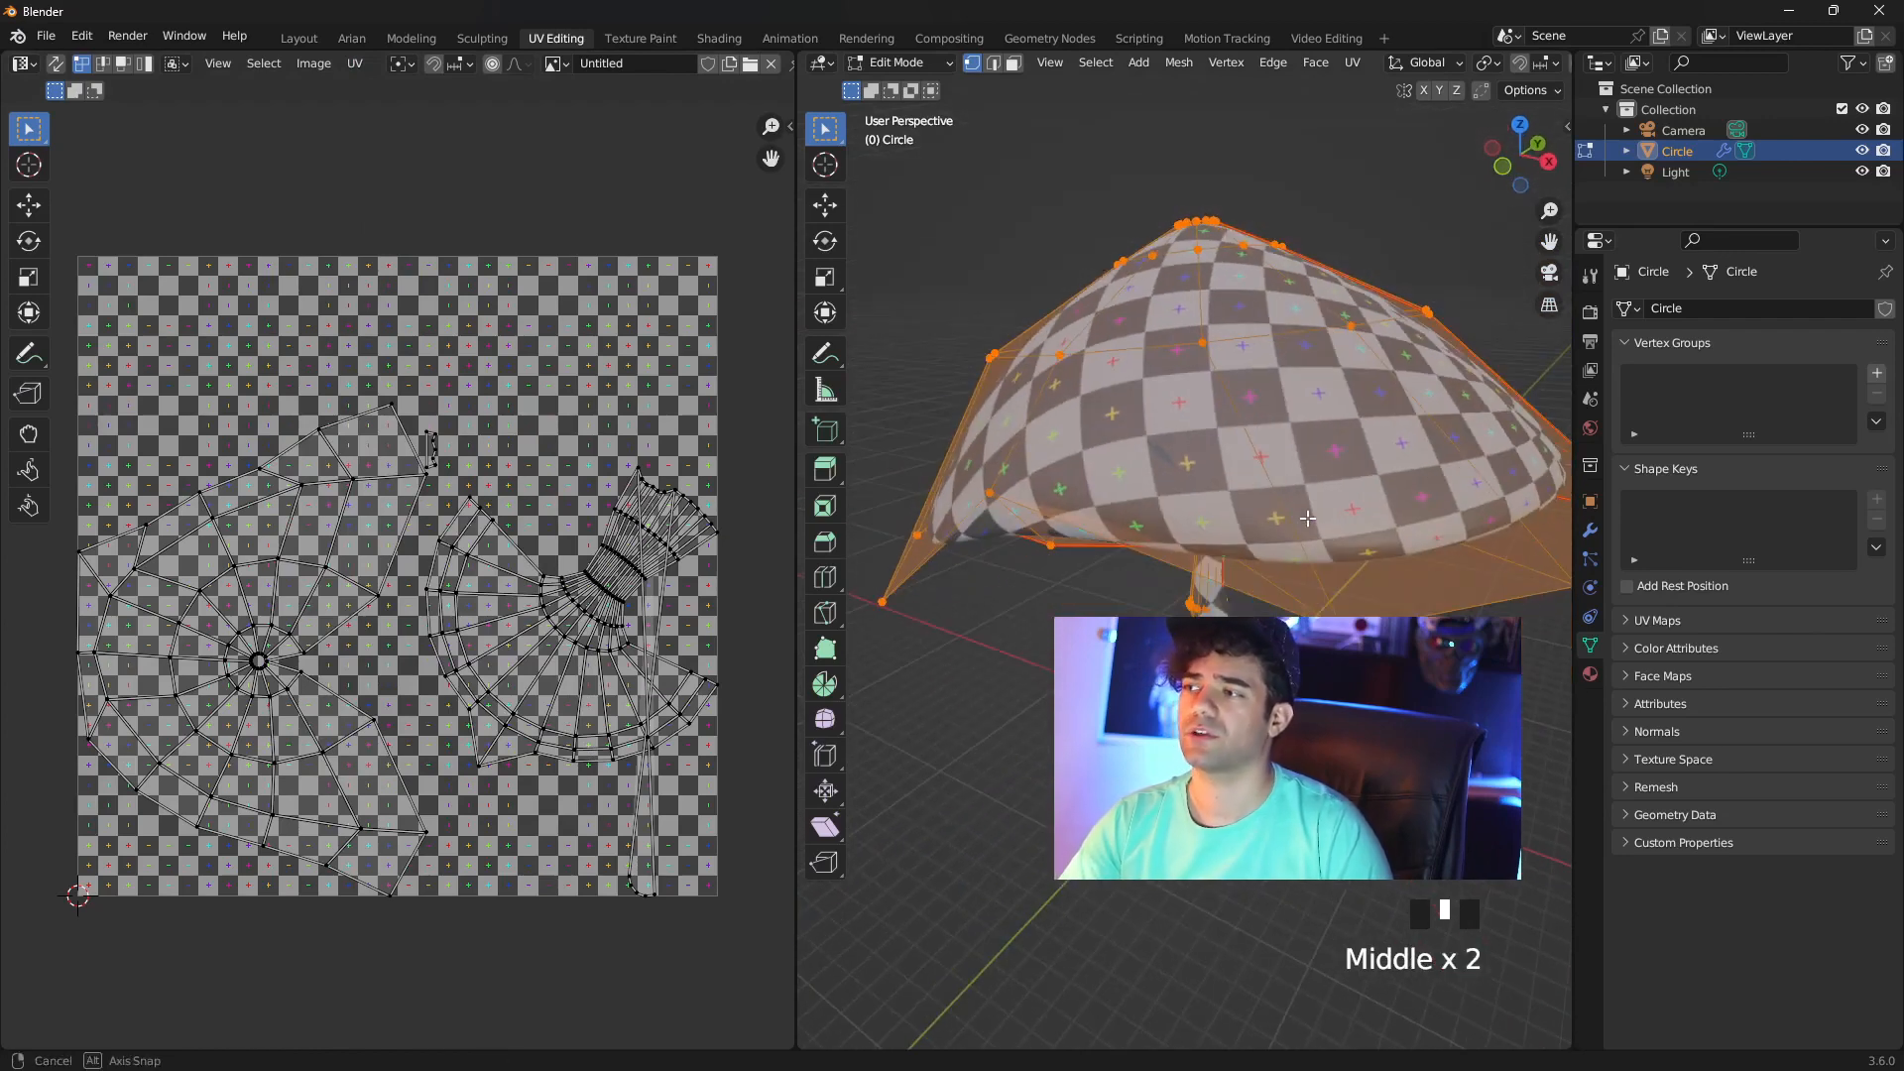
pyautogui.click(354, 64)
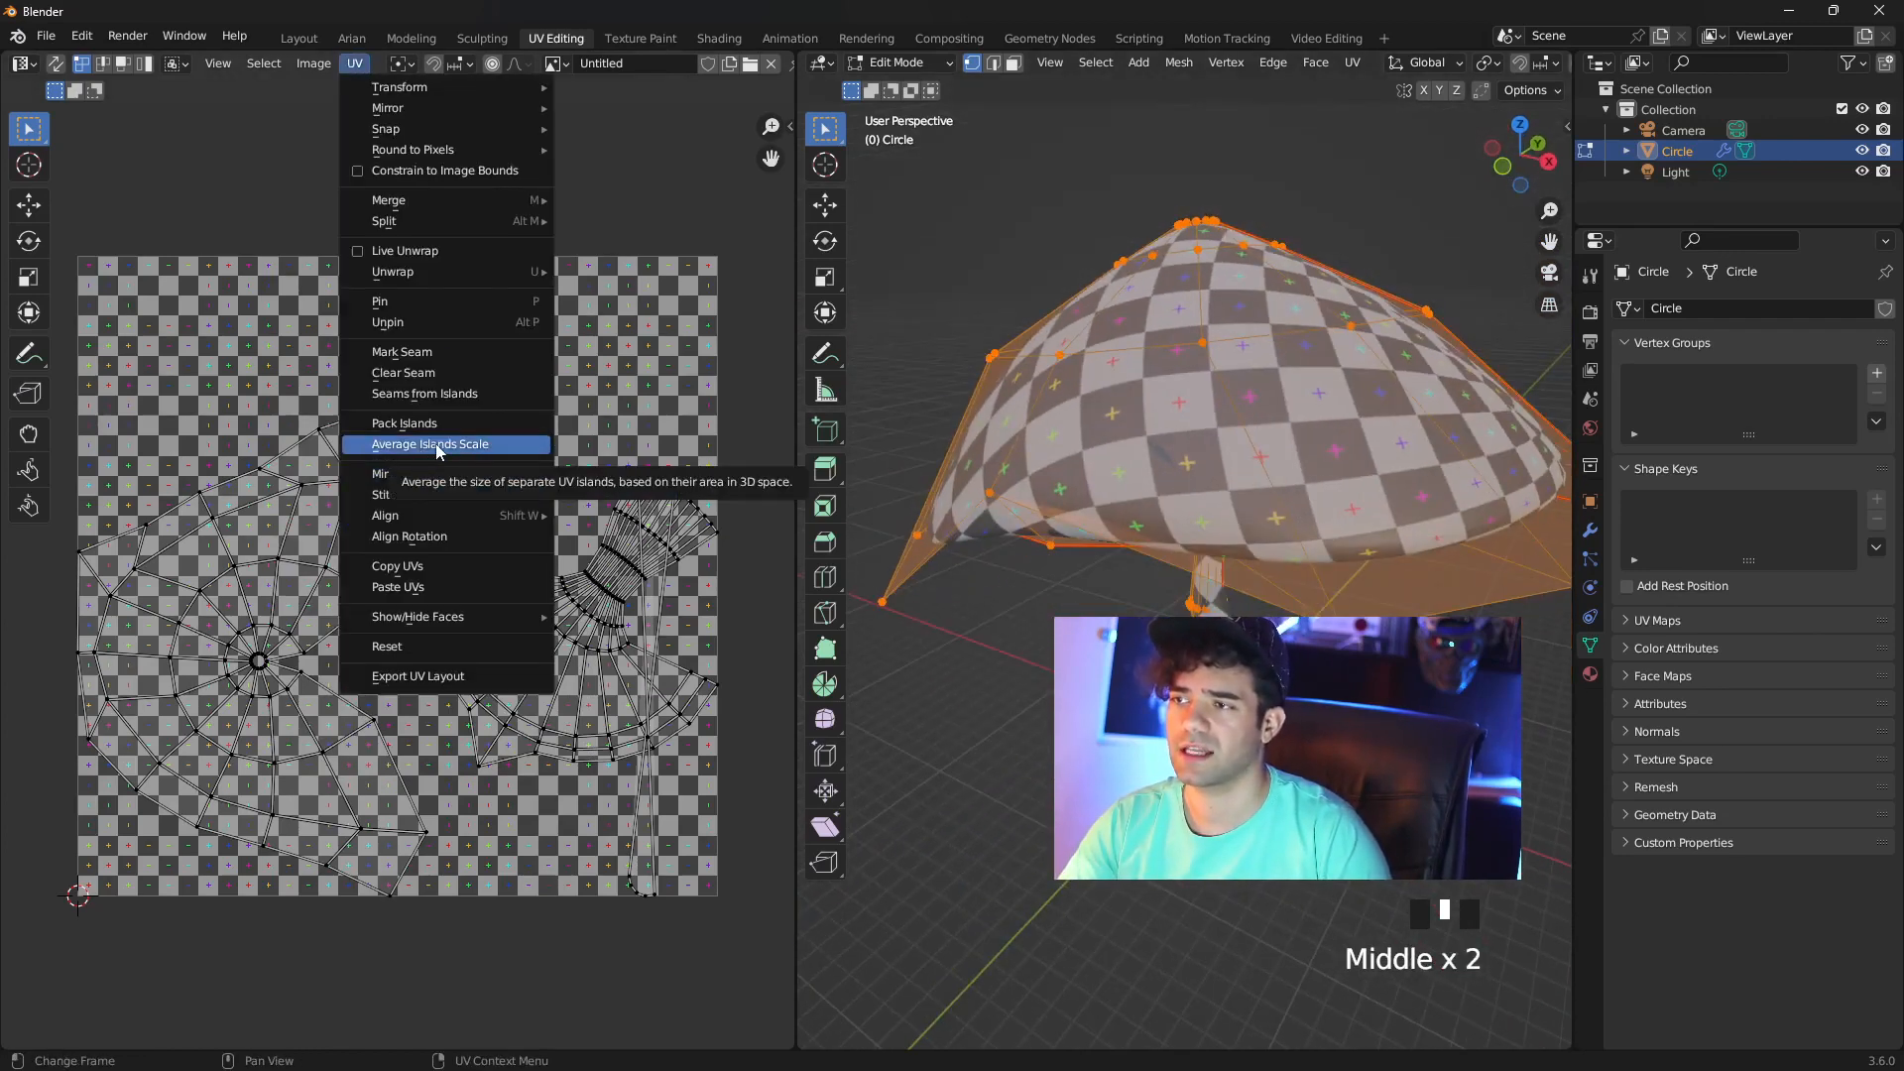
pyautogui.click(420, 446)
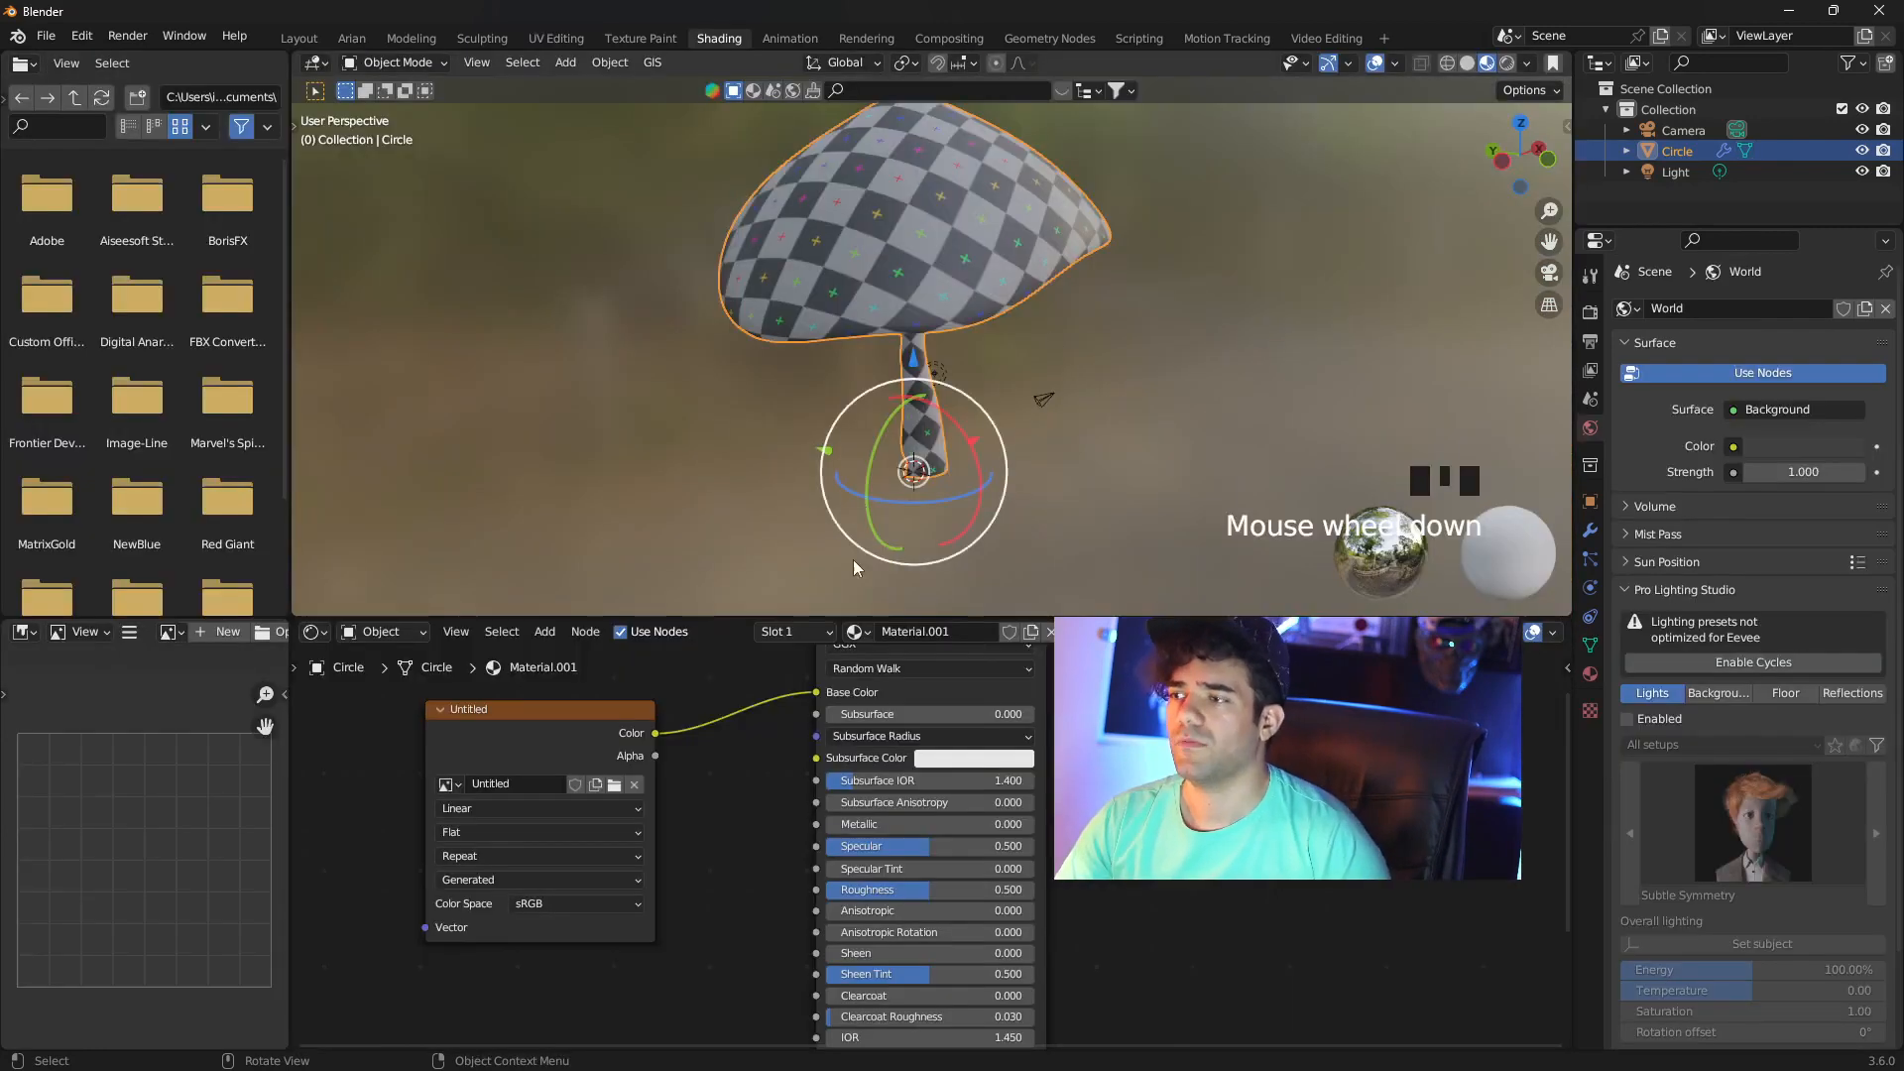
# Replace the UV Grid image with a new Blank 1024 x 1024 px salmon-coloured image and connect its Color to Base Color
pyautogui.moveTo(817, 693); pyautogui.dragTo(682, 694)
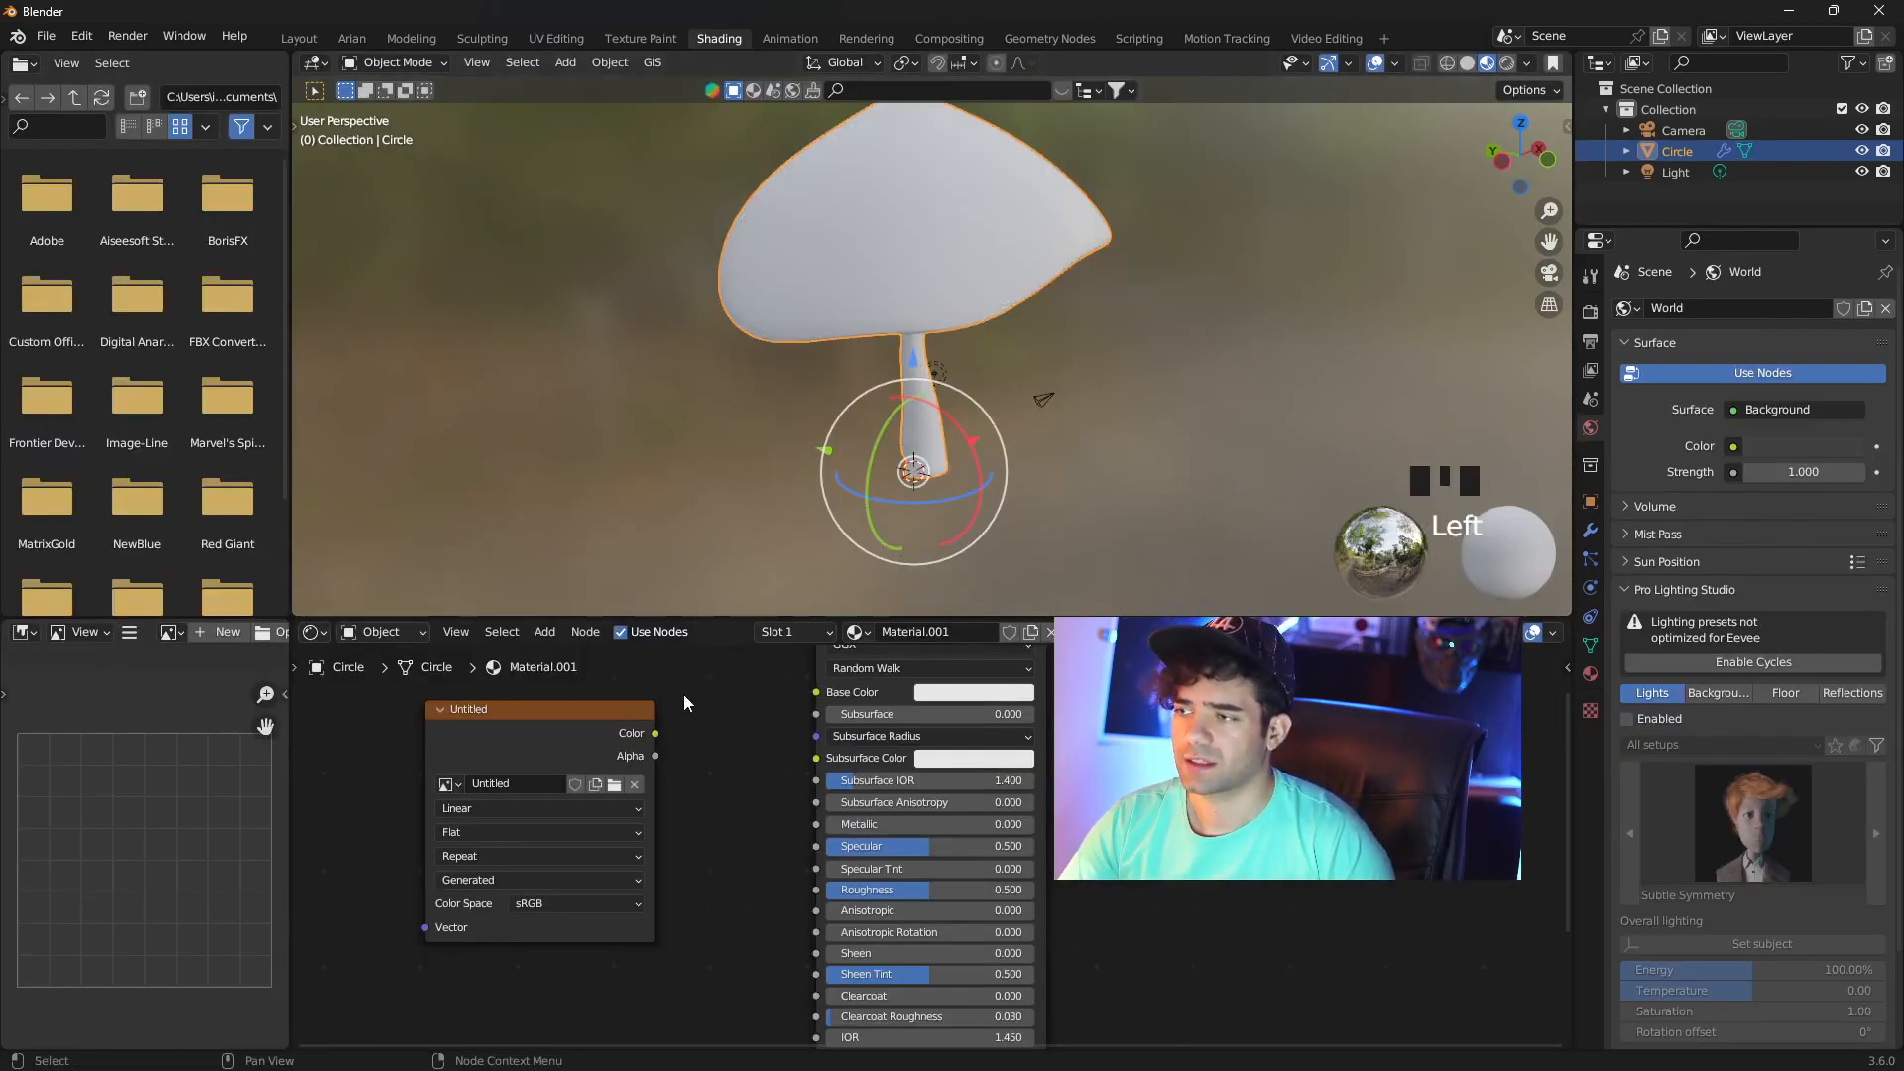
pyautogui.click(635, 784)
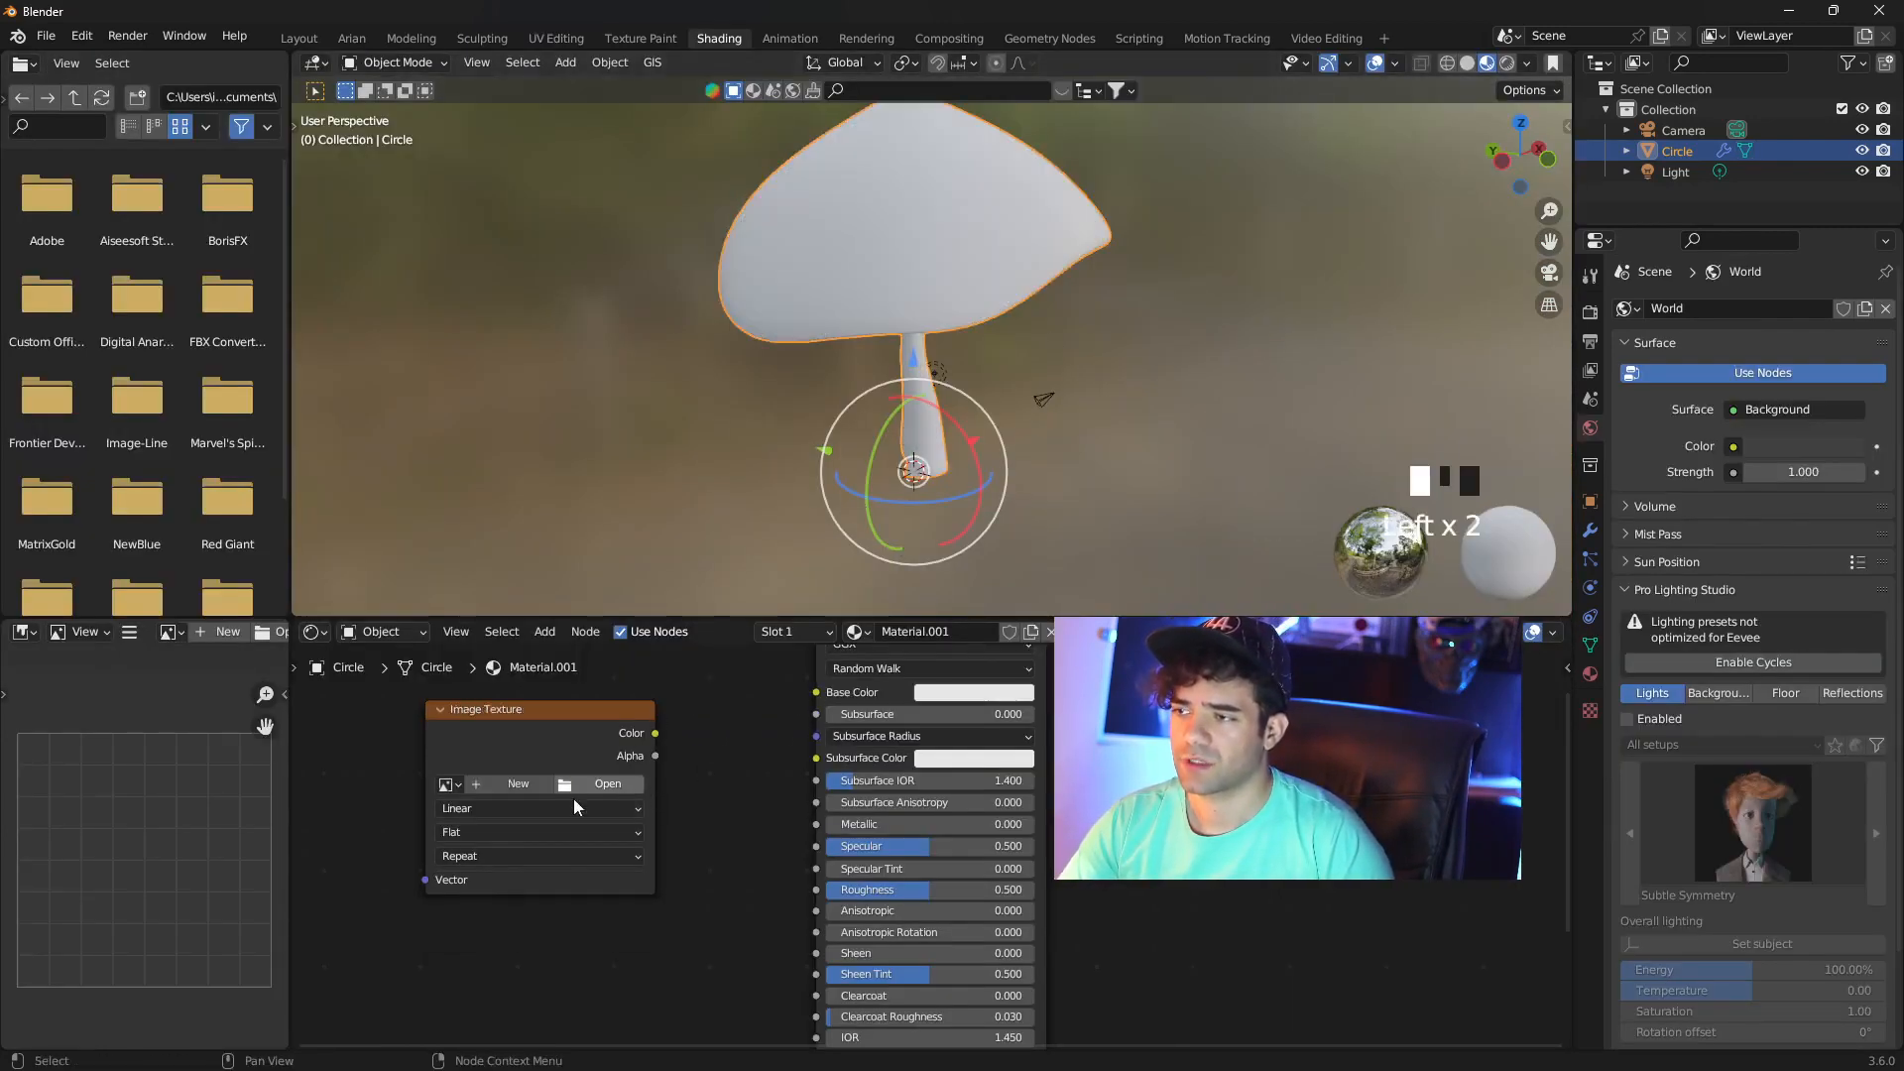
pyautogui.click(515, 784)
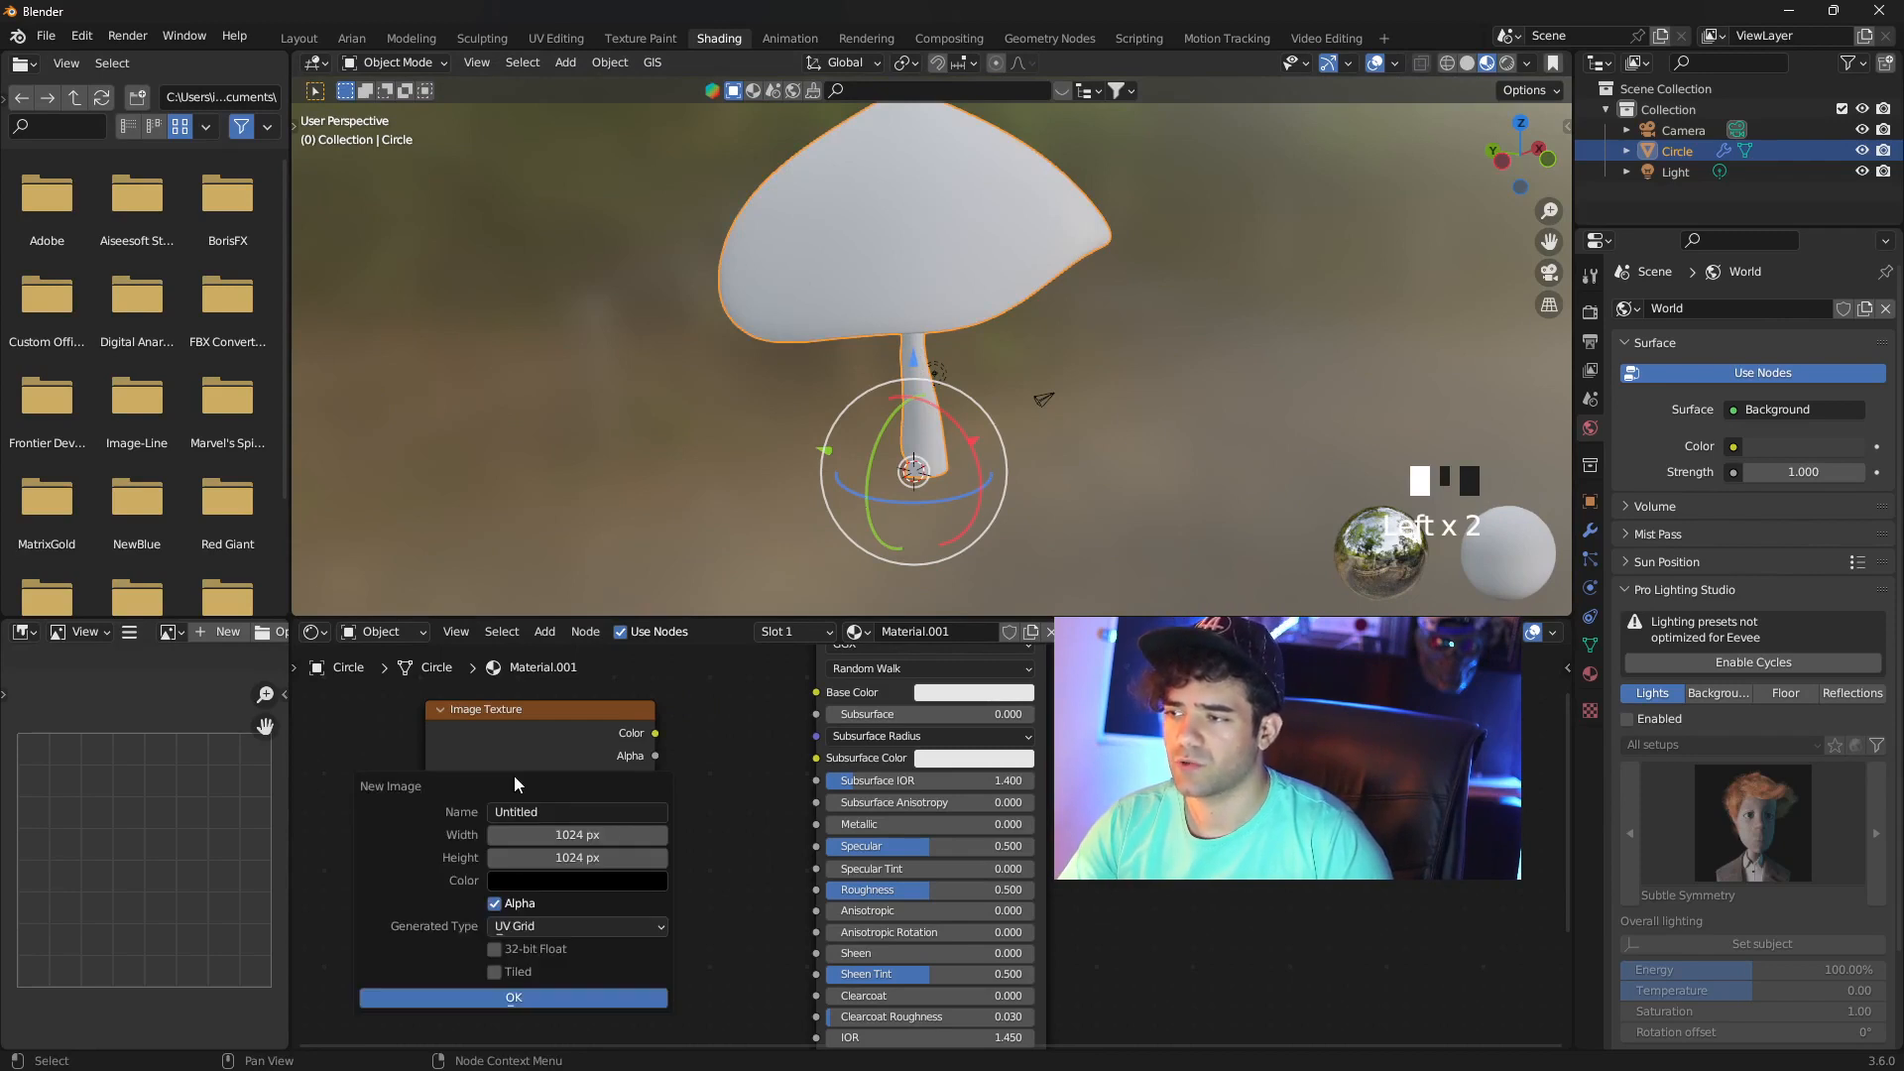
pyautogui.click(568, 878)
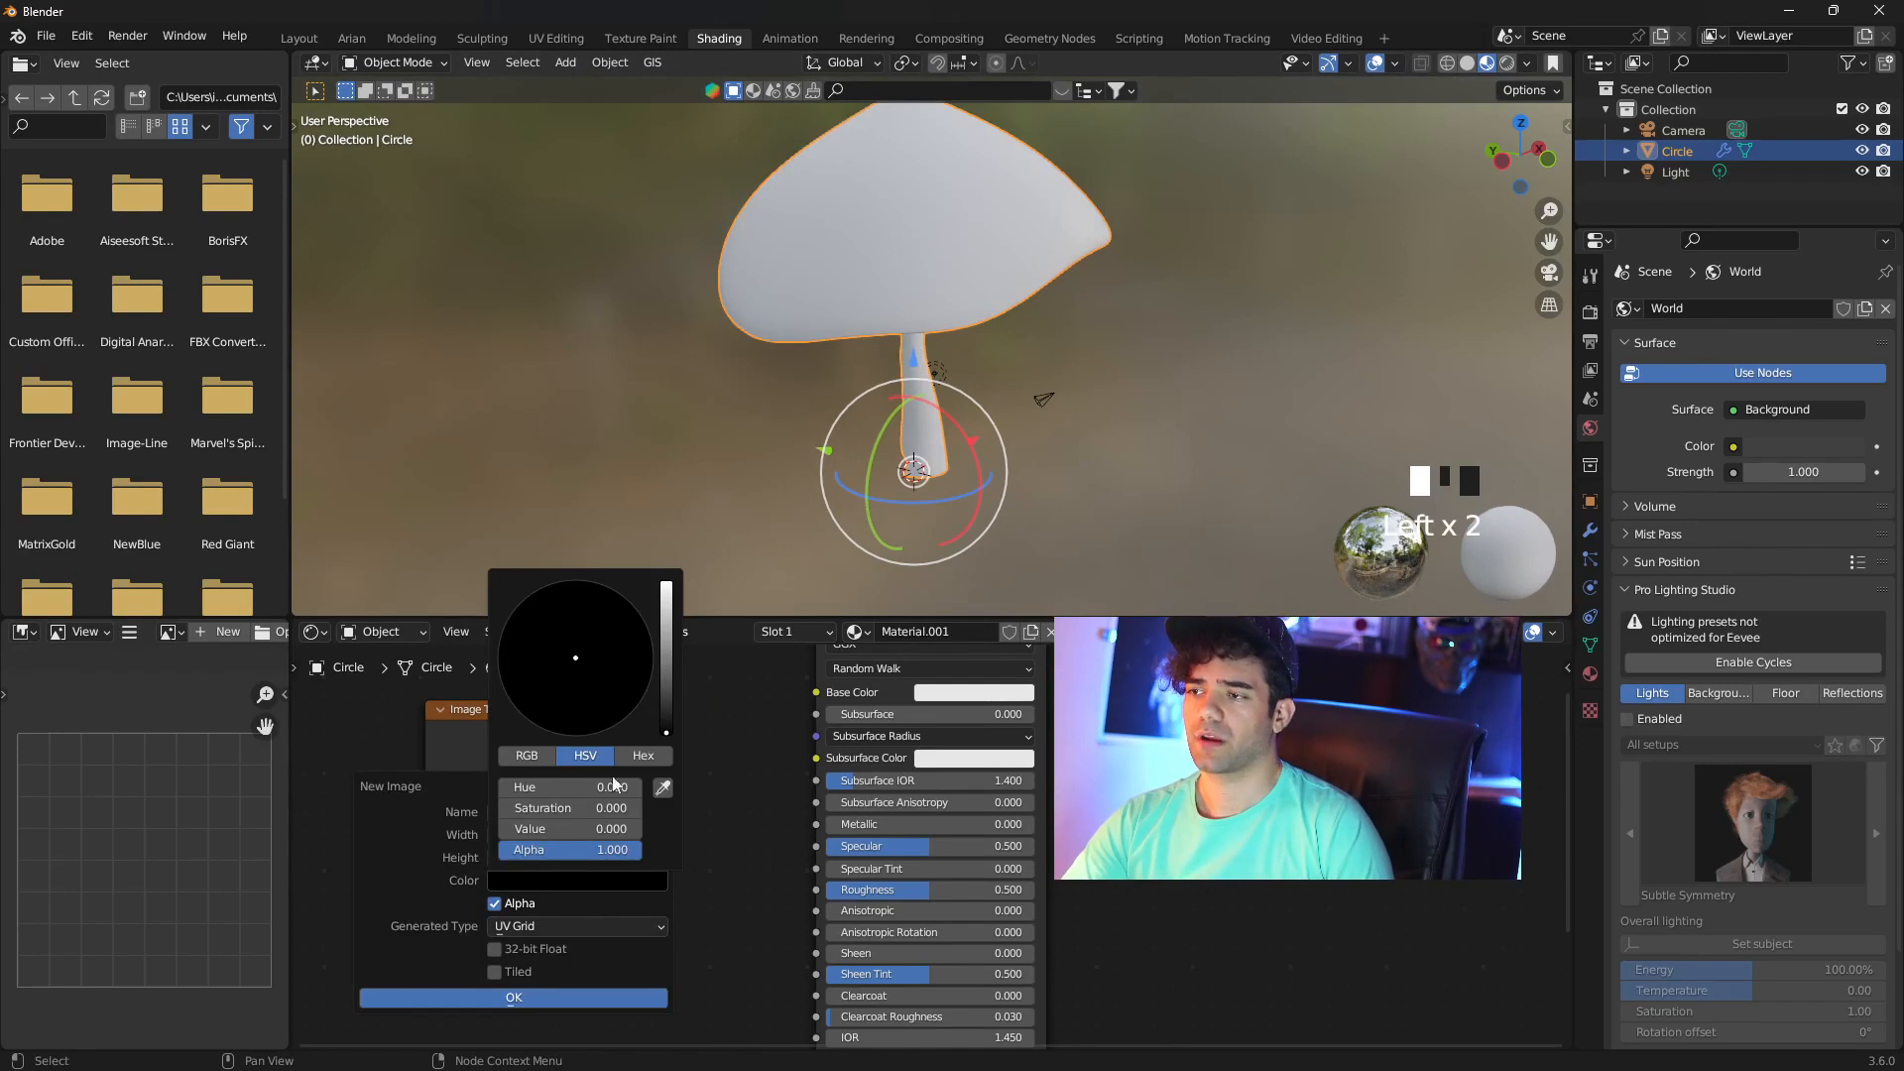
pyautogui.moveTo(652, 709); pyautogui.dragTo(666, 585)
pyautogui.moveTo(561, 700); pyautogui.dragTo(566, 697)
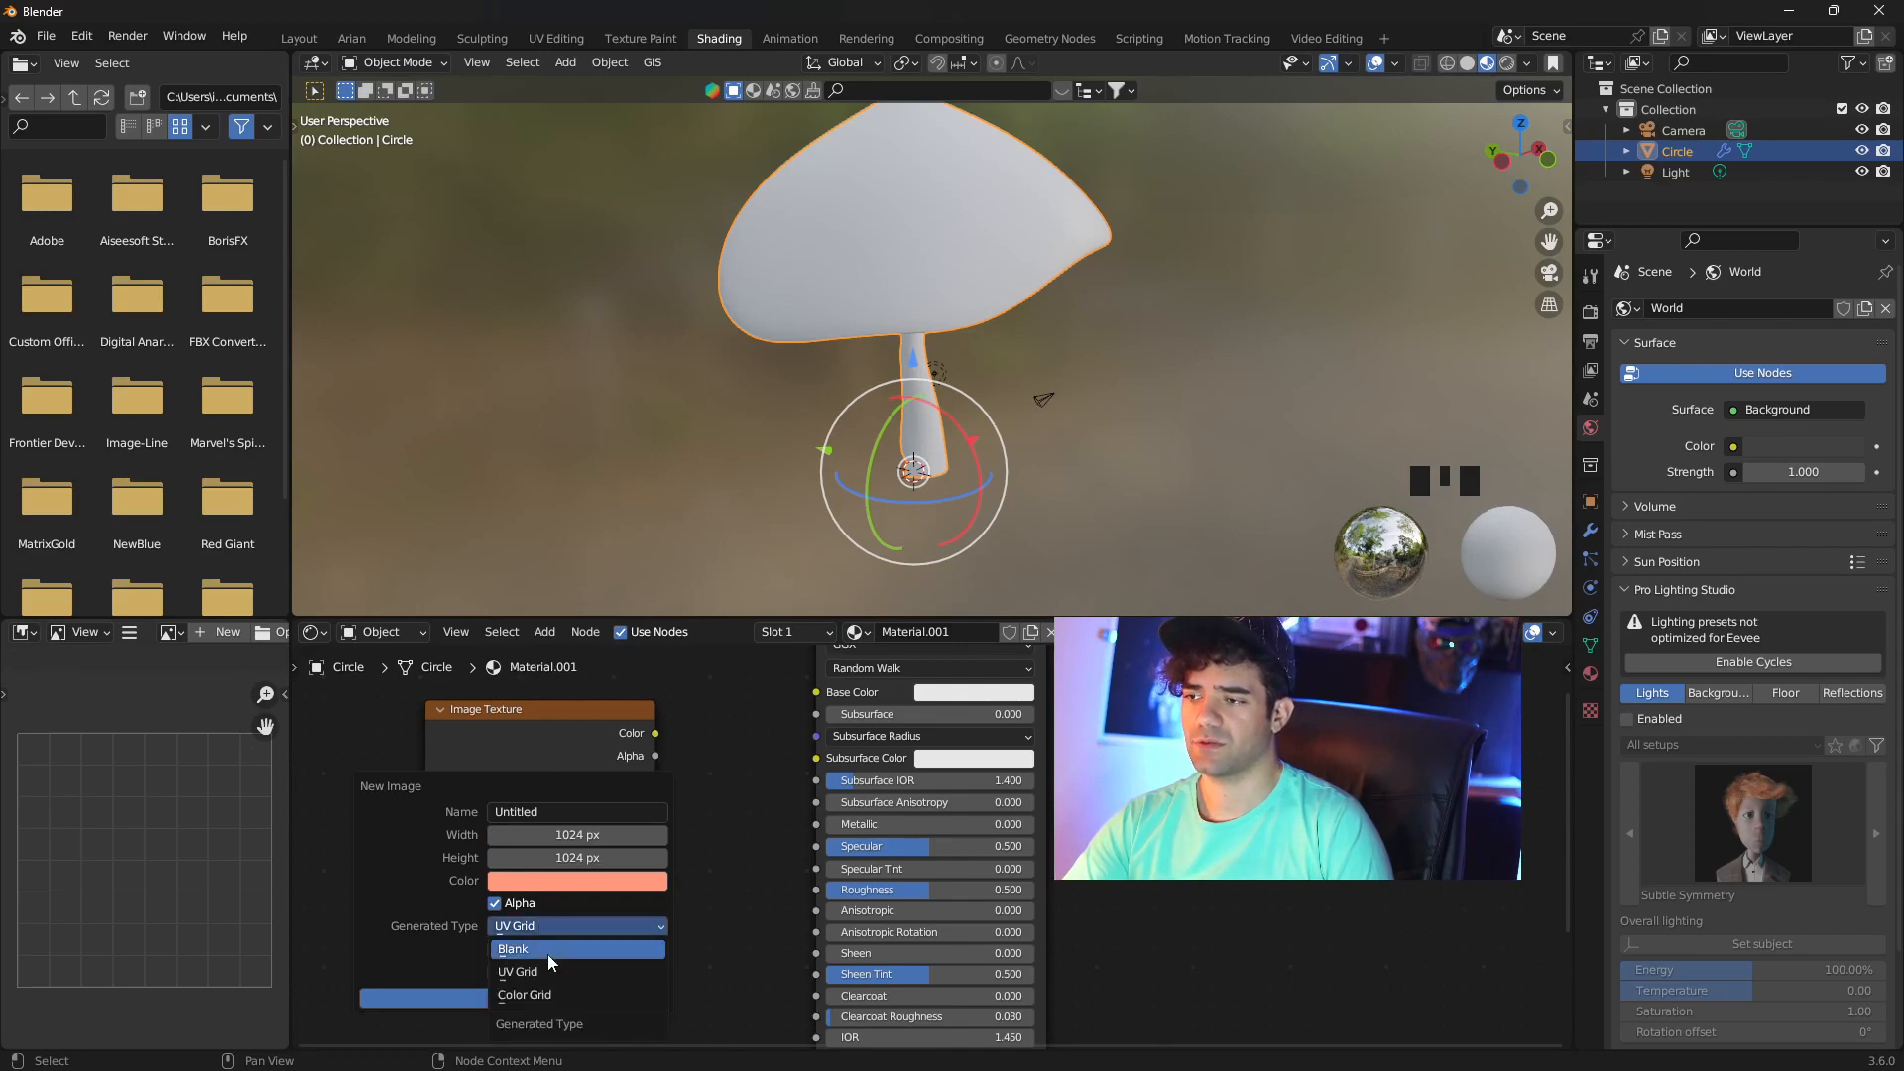
pyautogui.click(546, 997)
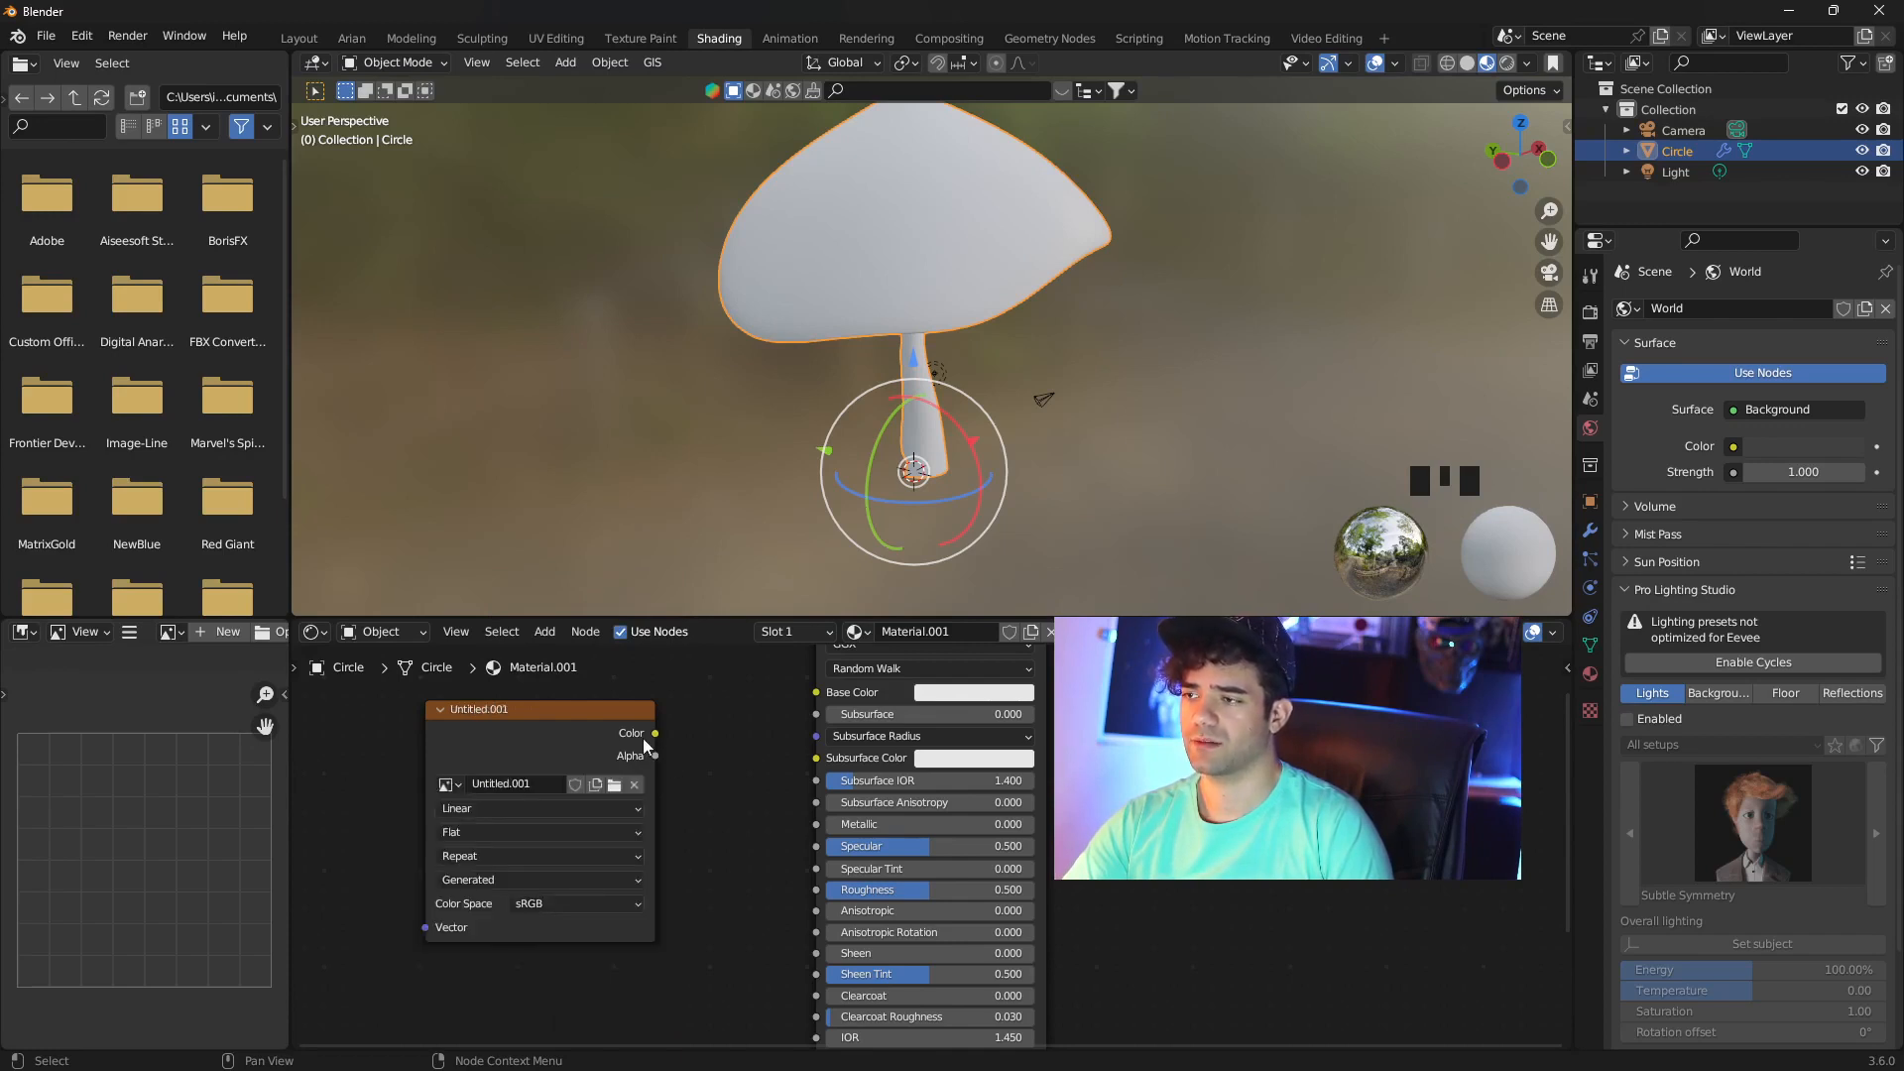
pyautogui.moveTo(655, 733); pyautogui.dragTo(815, 692)
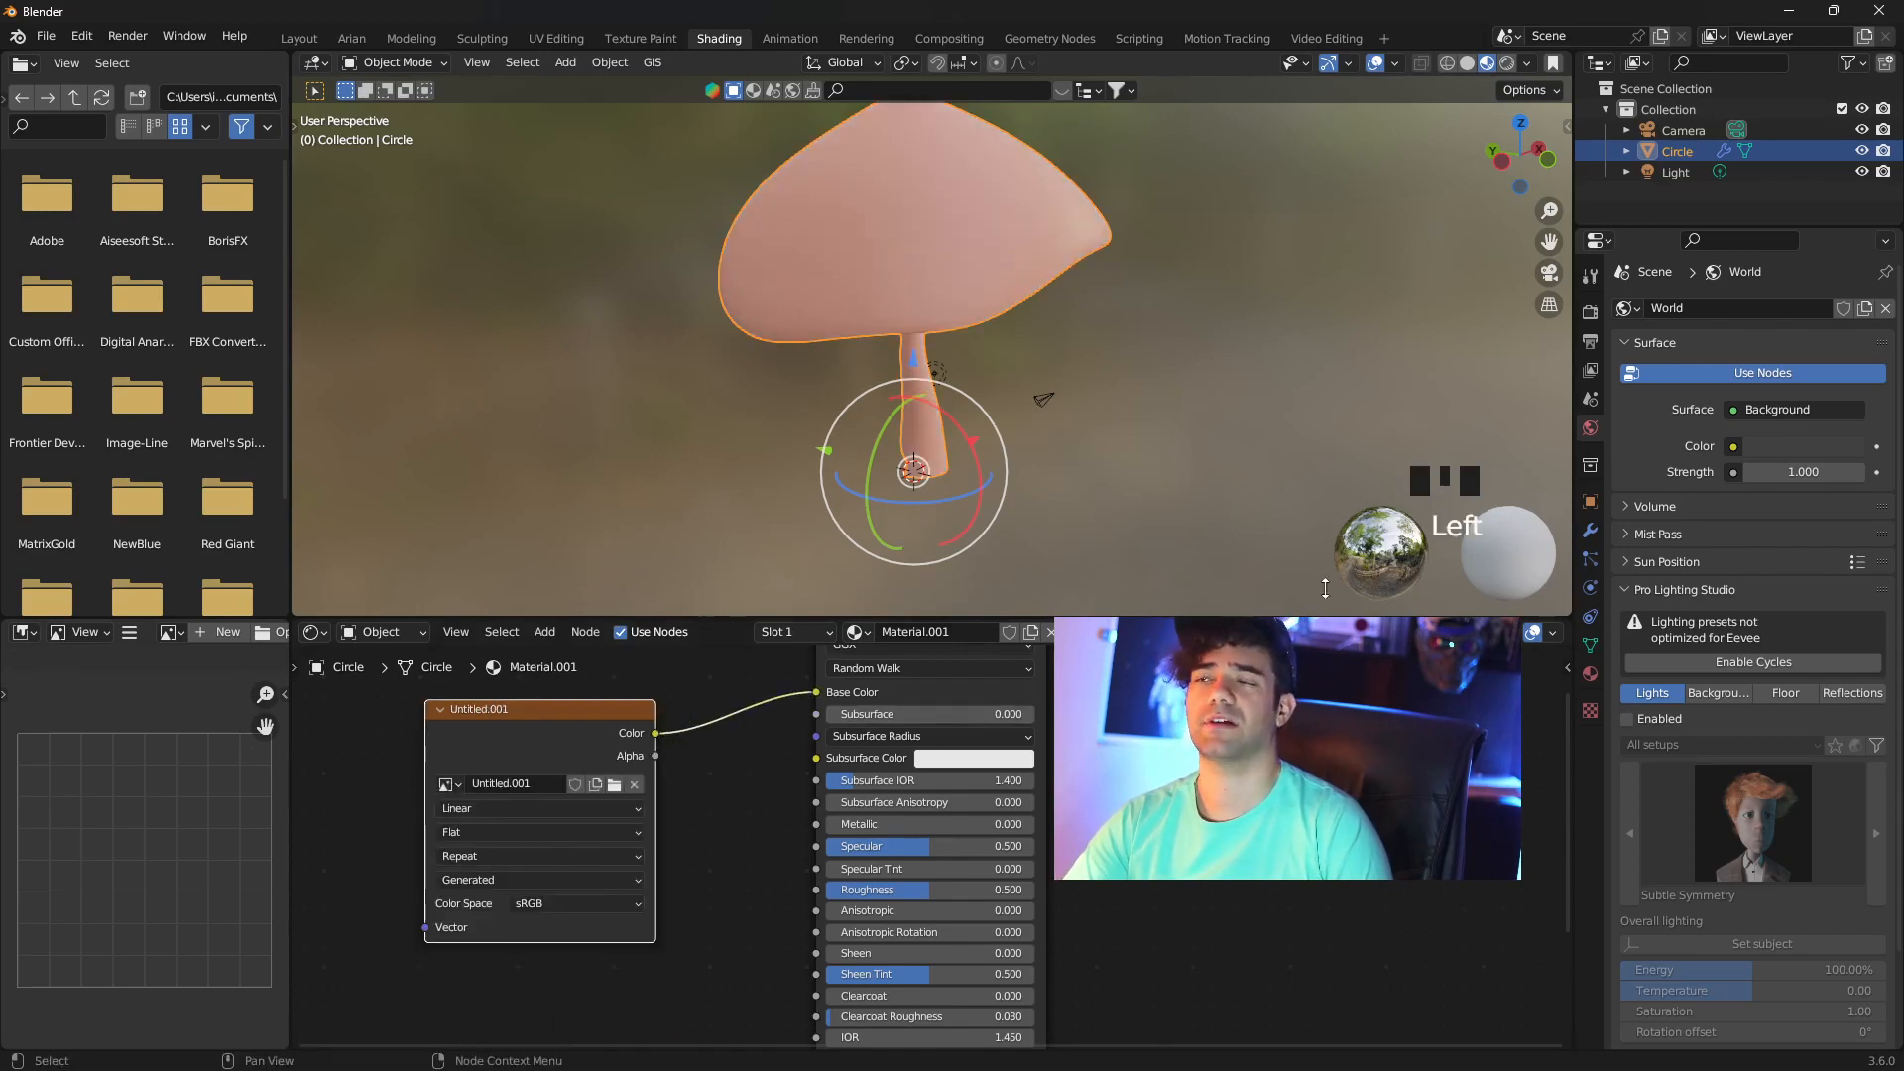
# Switch to the Texture Paint workspace and select the entire mushroom in Edit Mode to display its UV layout over the image
pyautogui.click(638, 38)
pyautogui.scroll(-7, 935, 331)
pyautogui.keyDown('shift'); pyautogui.moveTo(935, 331); pyautogui.dragTo(1167, 507, button='middle'); pyautogui.keyUp('shift')
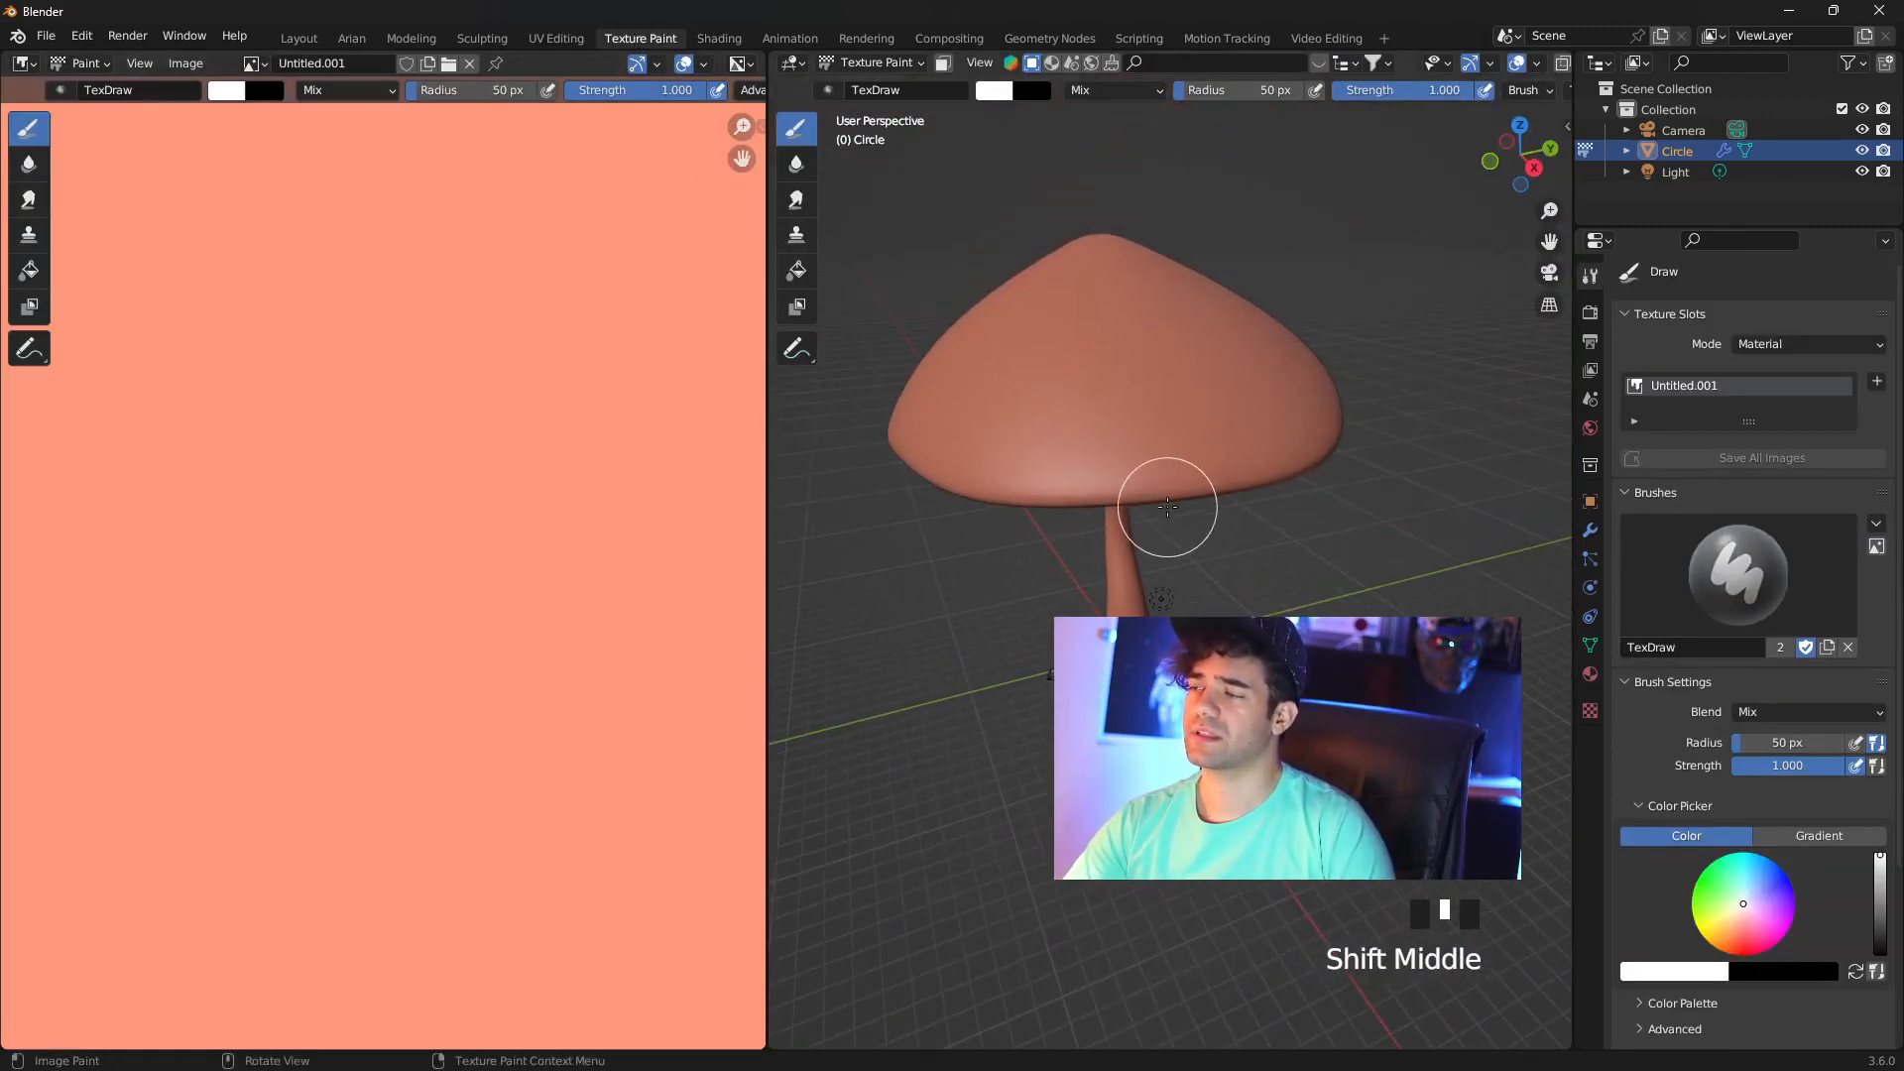
pyautogui.press('Tab')
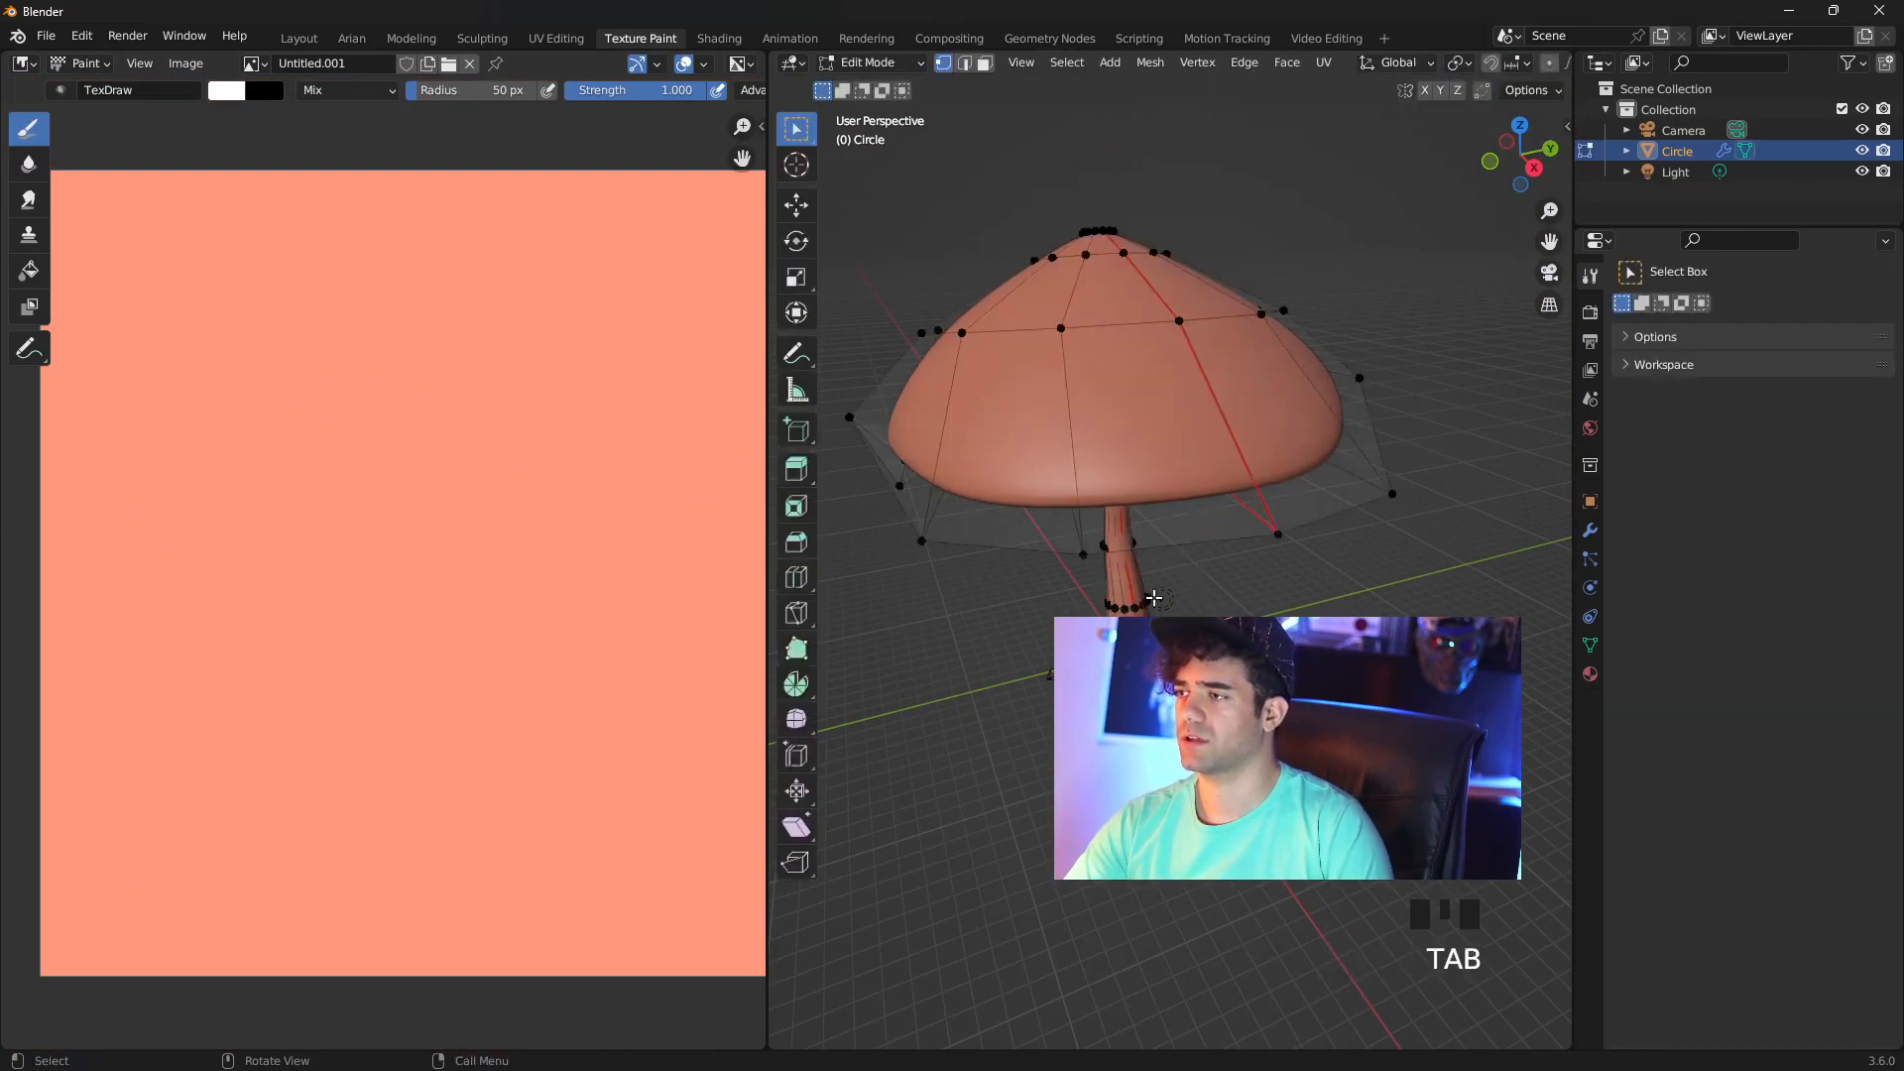
pyautogui.press('a')
pyautogui.scroll(-2, 510, 509)
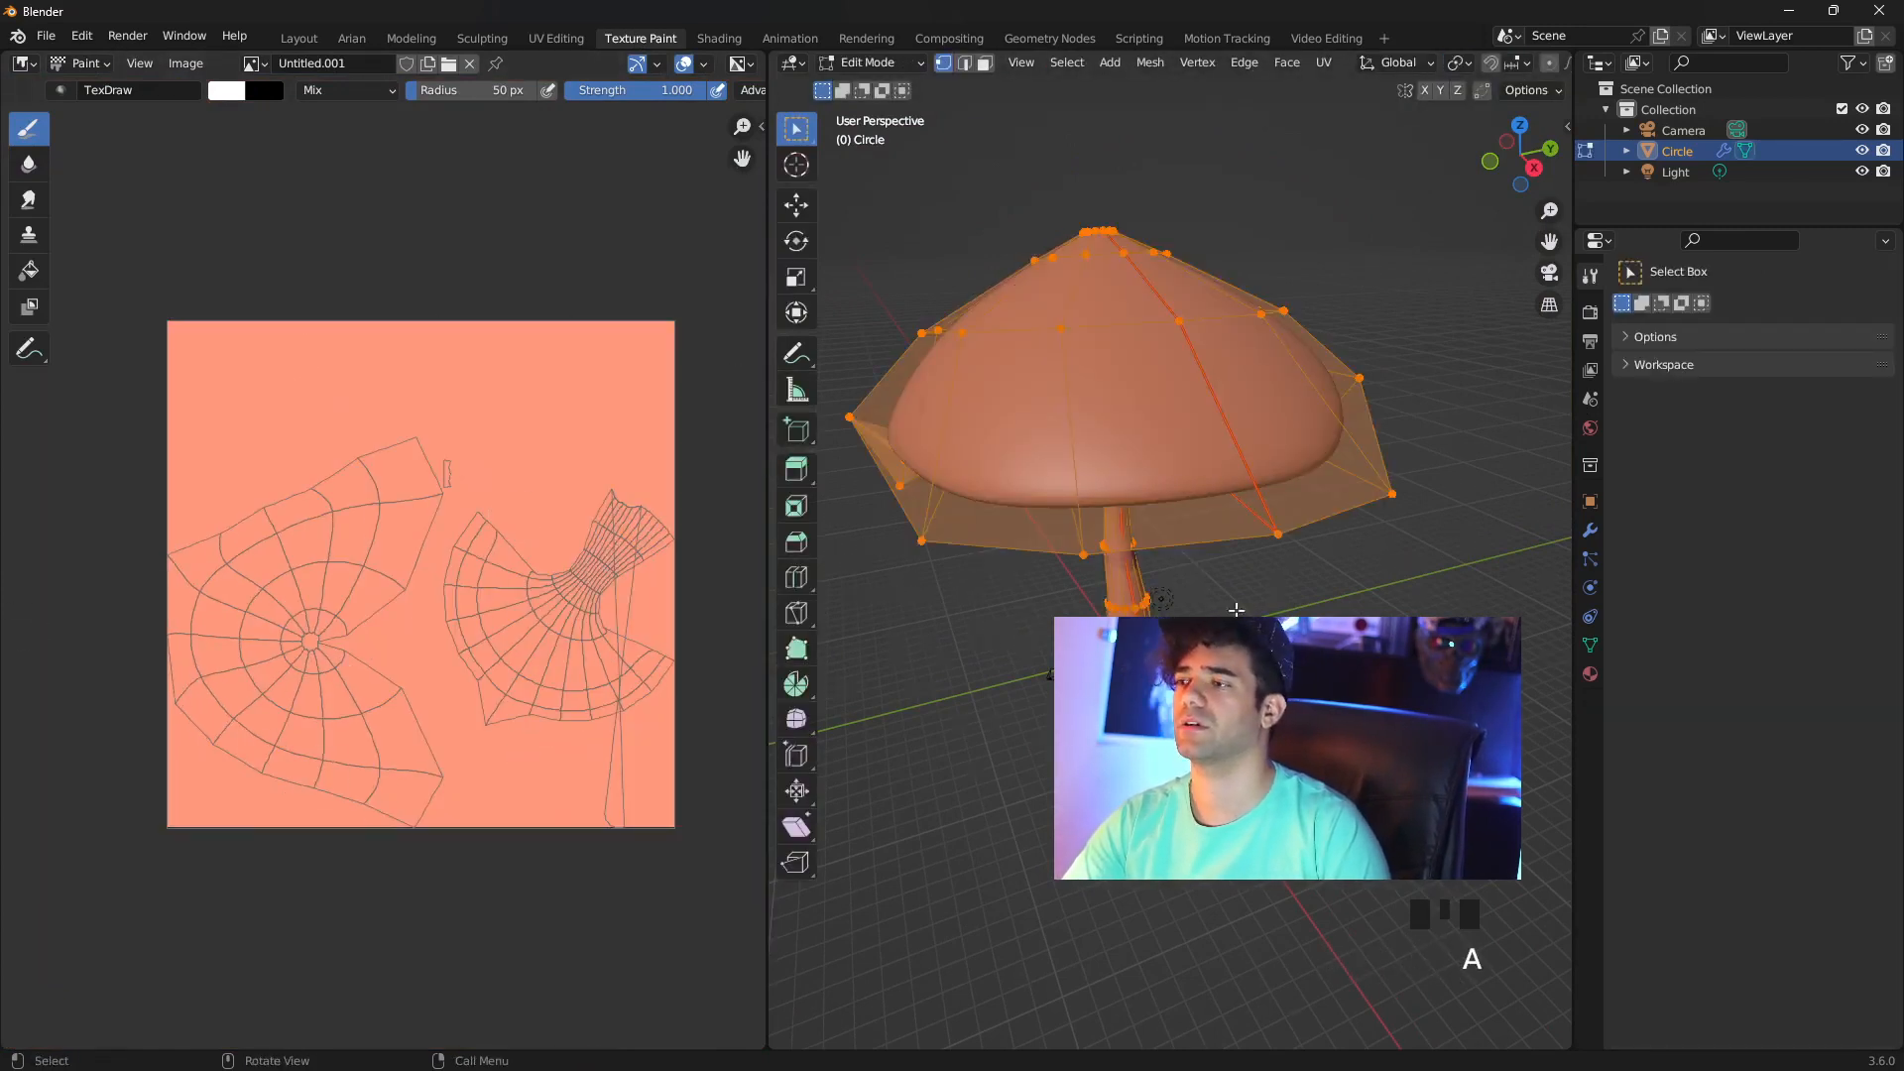
# Return the mushroom to Texture Paint mode
pyautogui.moveTo(1237, 609); pyautogui.dragTo(1219, 599, button='middle')
pyautogui.click(794, 64)
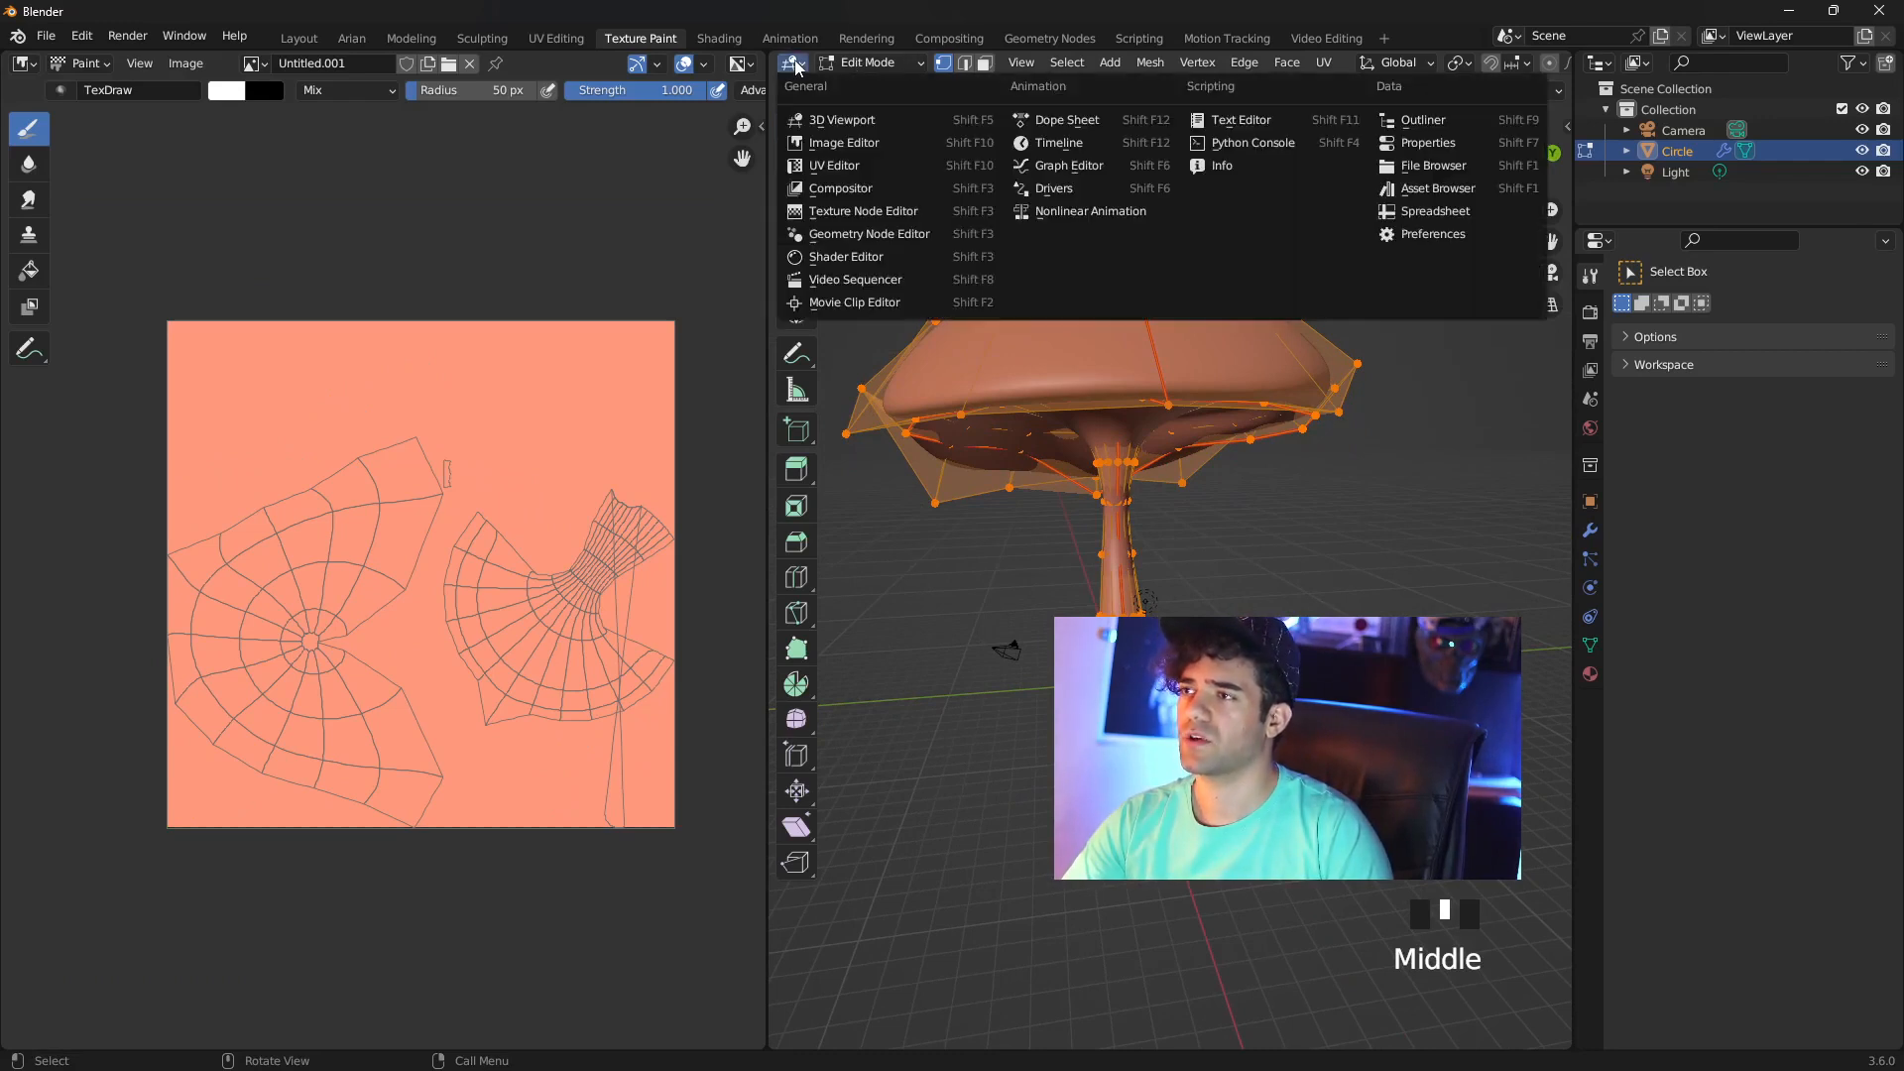
pyautogui.click(869, 62)
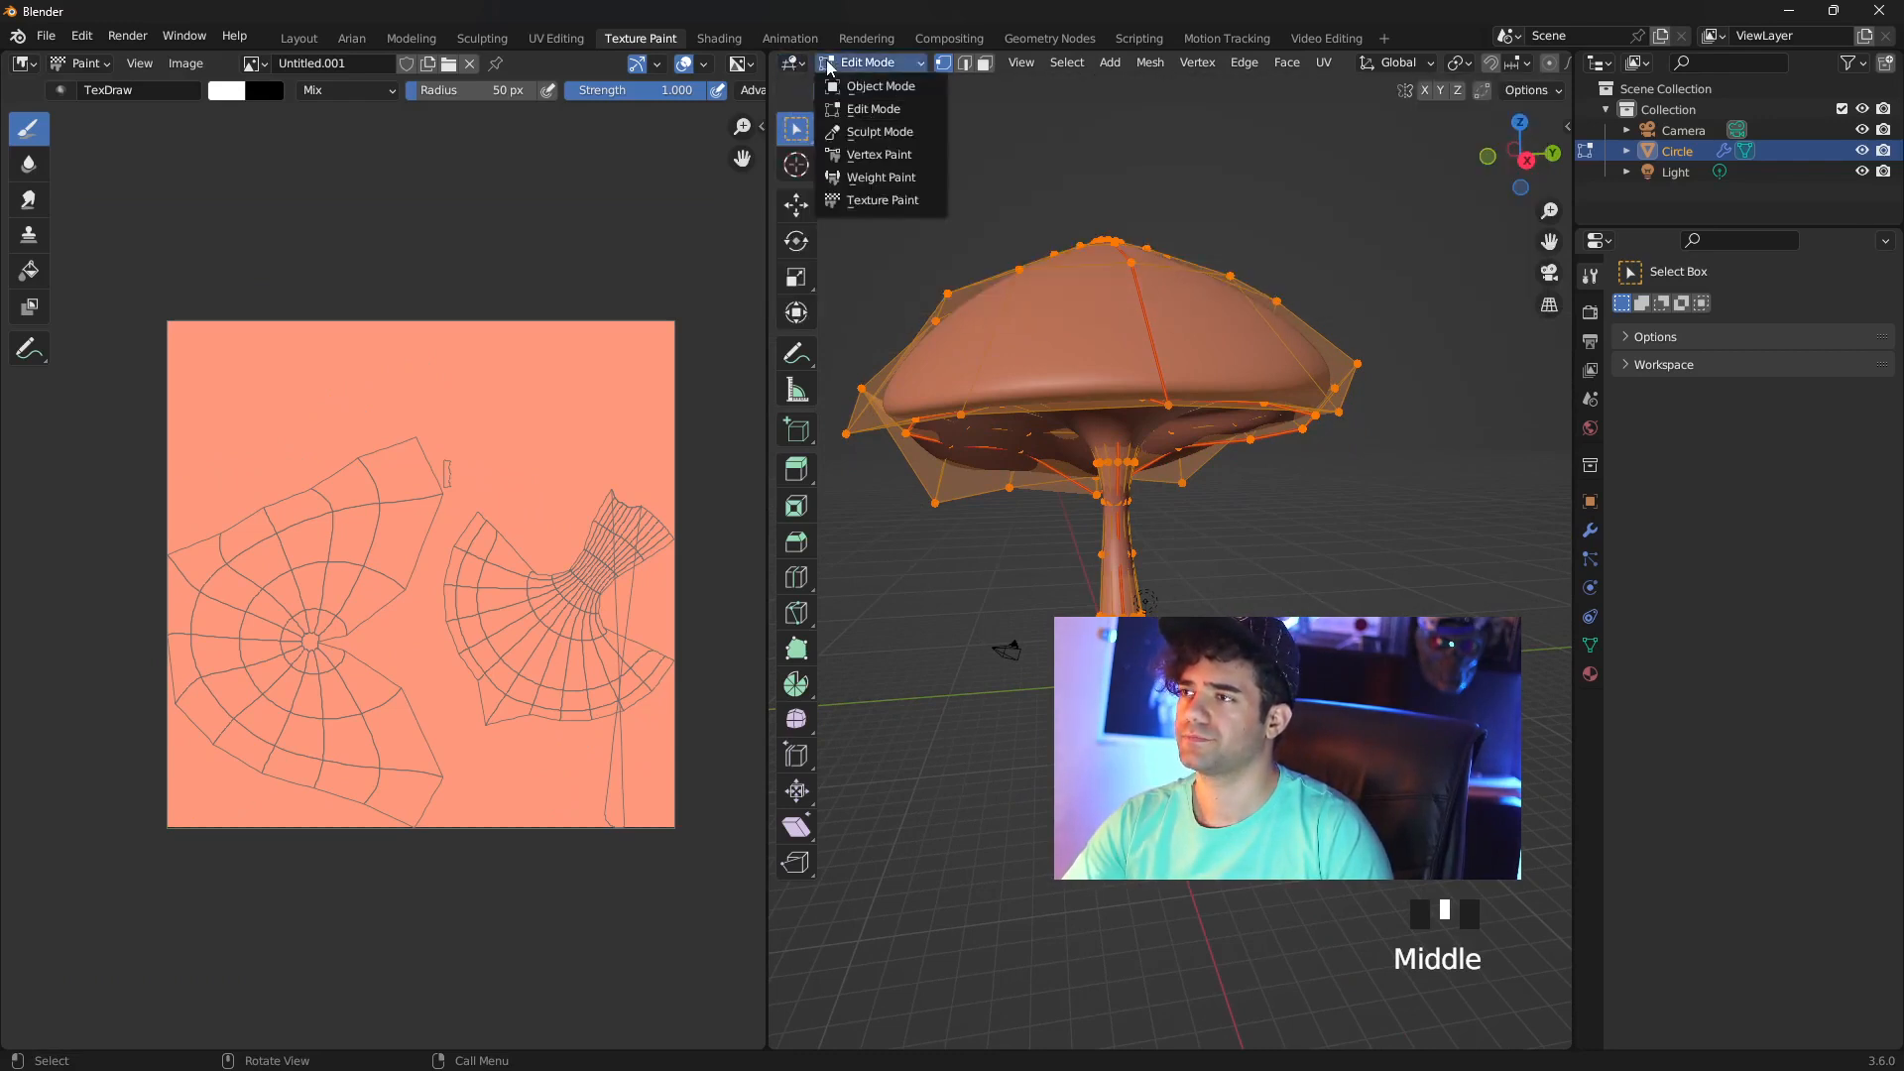
pyautogui.click(877, 200)
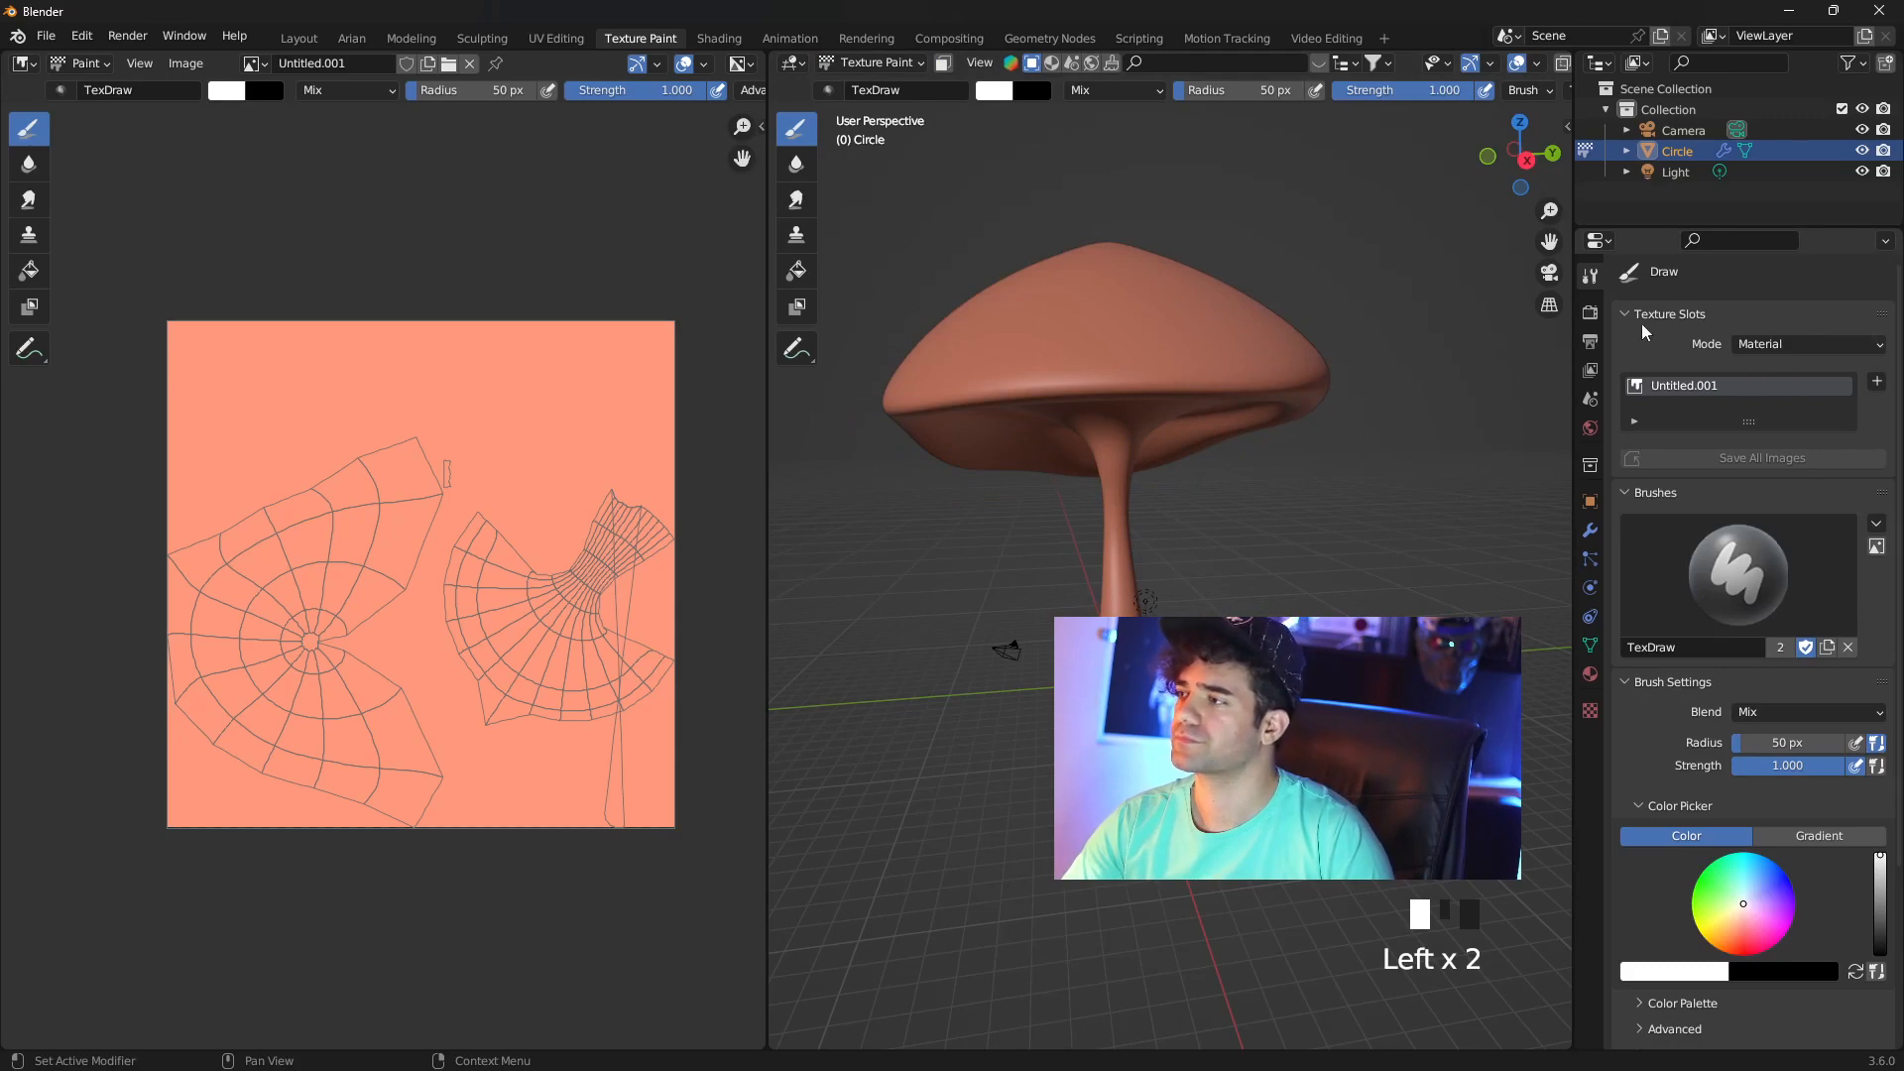
# Bring the cap into view and set the paint brush colour to red with hue 0.982, saturation 0.853 and value 1.000
pyautogui.keyDown('shift'); pyautogui.moveTo(1100, 272); pyautogui.dragTo(1095, 424, button='middle'); pyautogui.keyUp('shift')
pyautogui.click(996, 91)
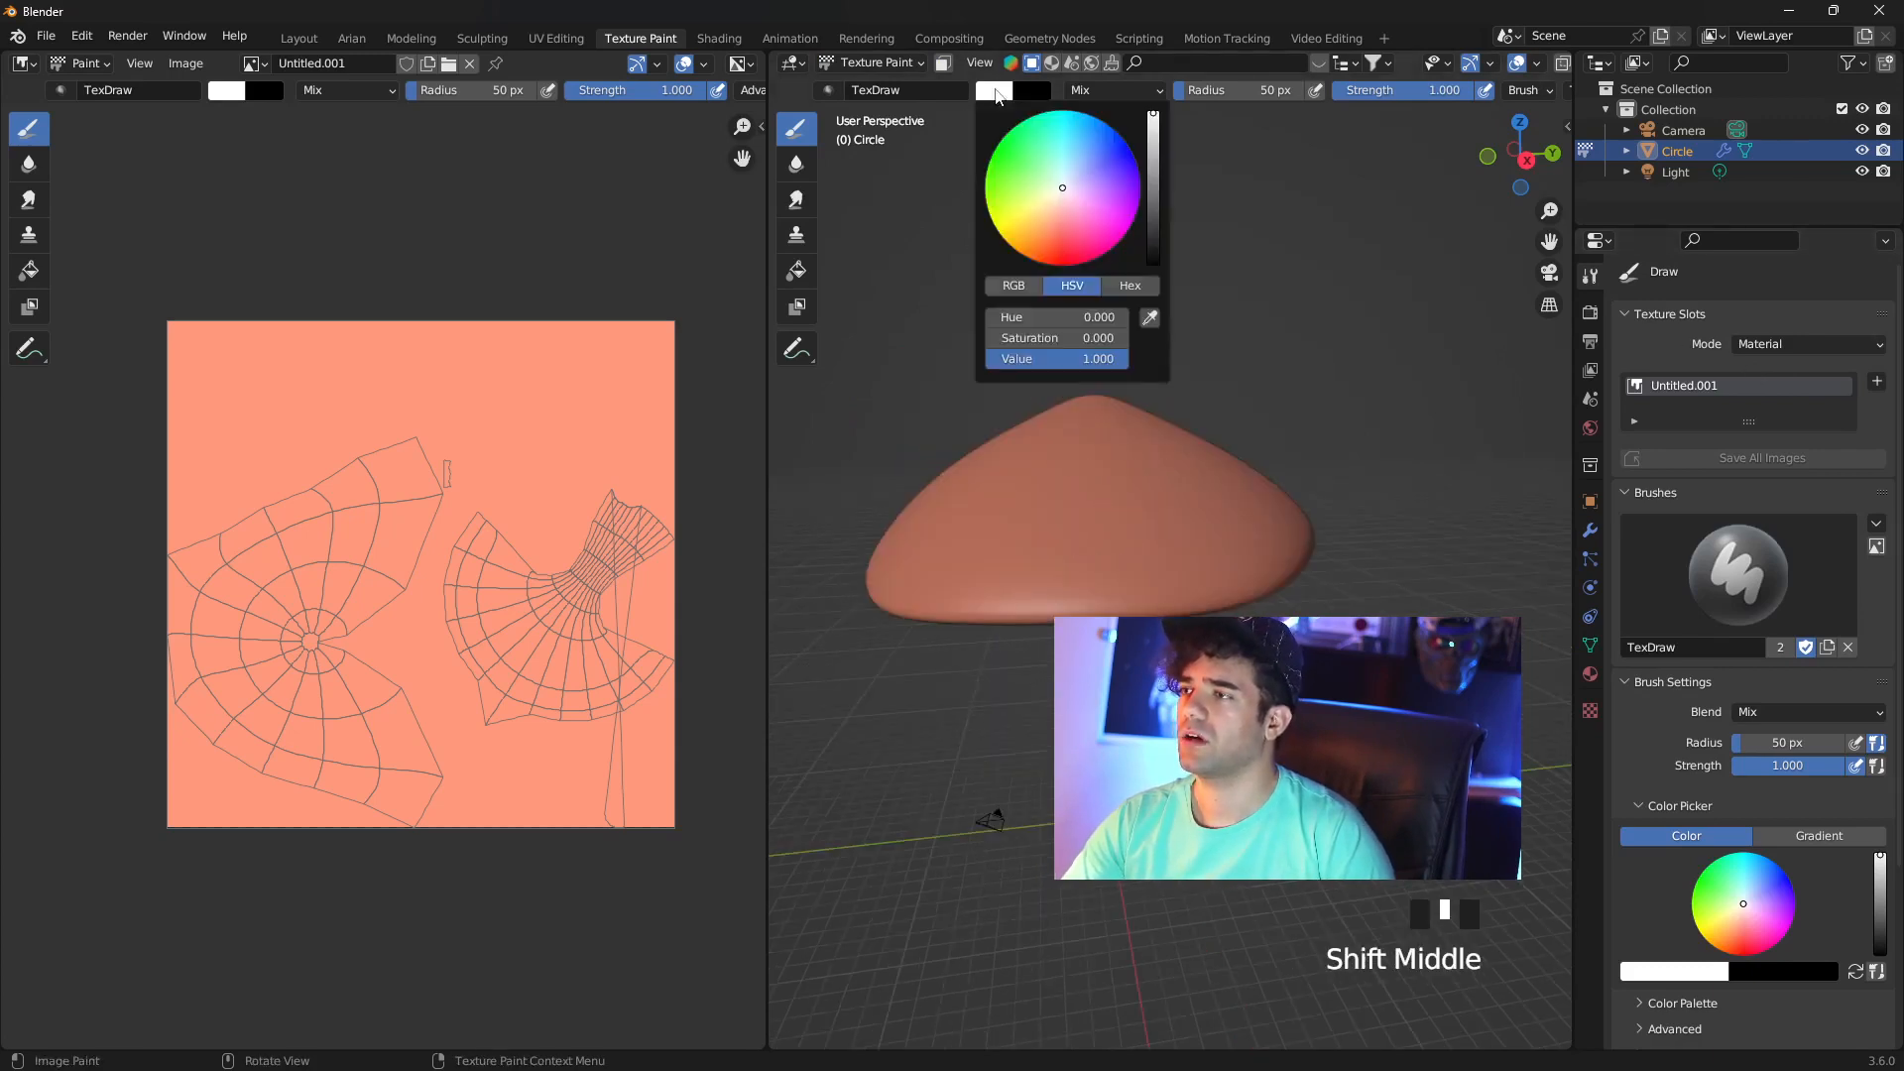
pyautogui.click(996, 91)
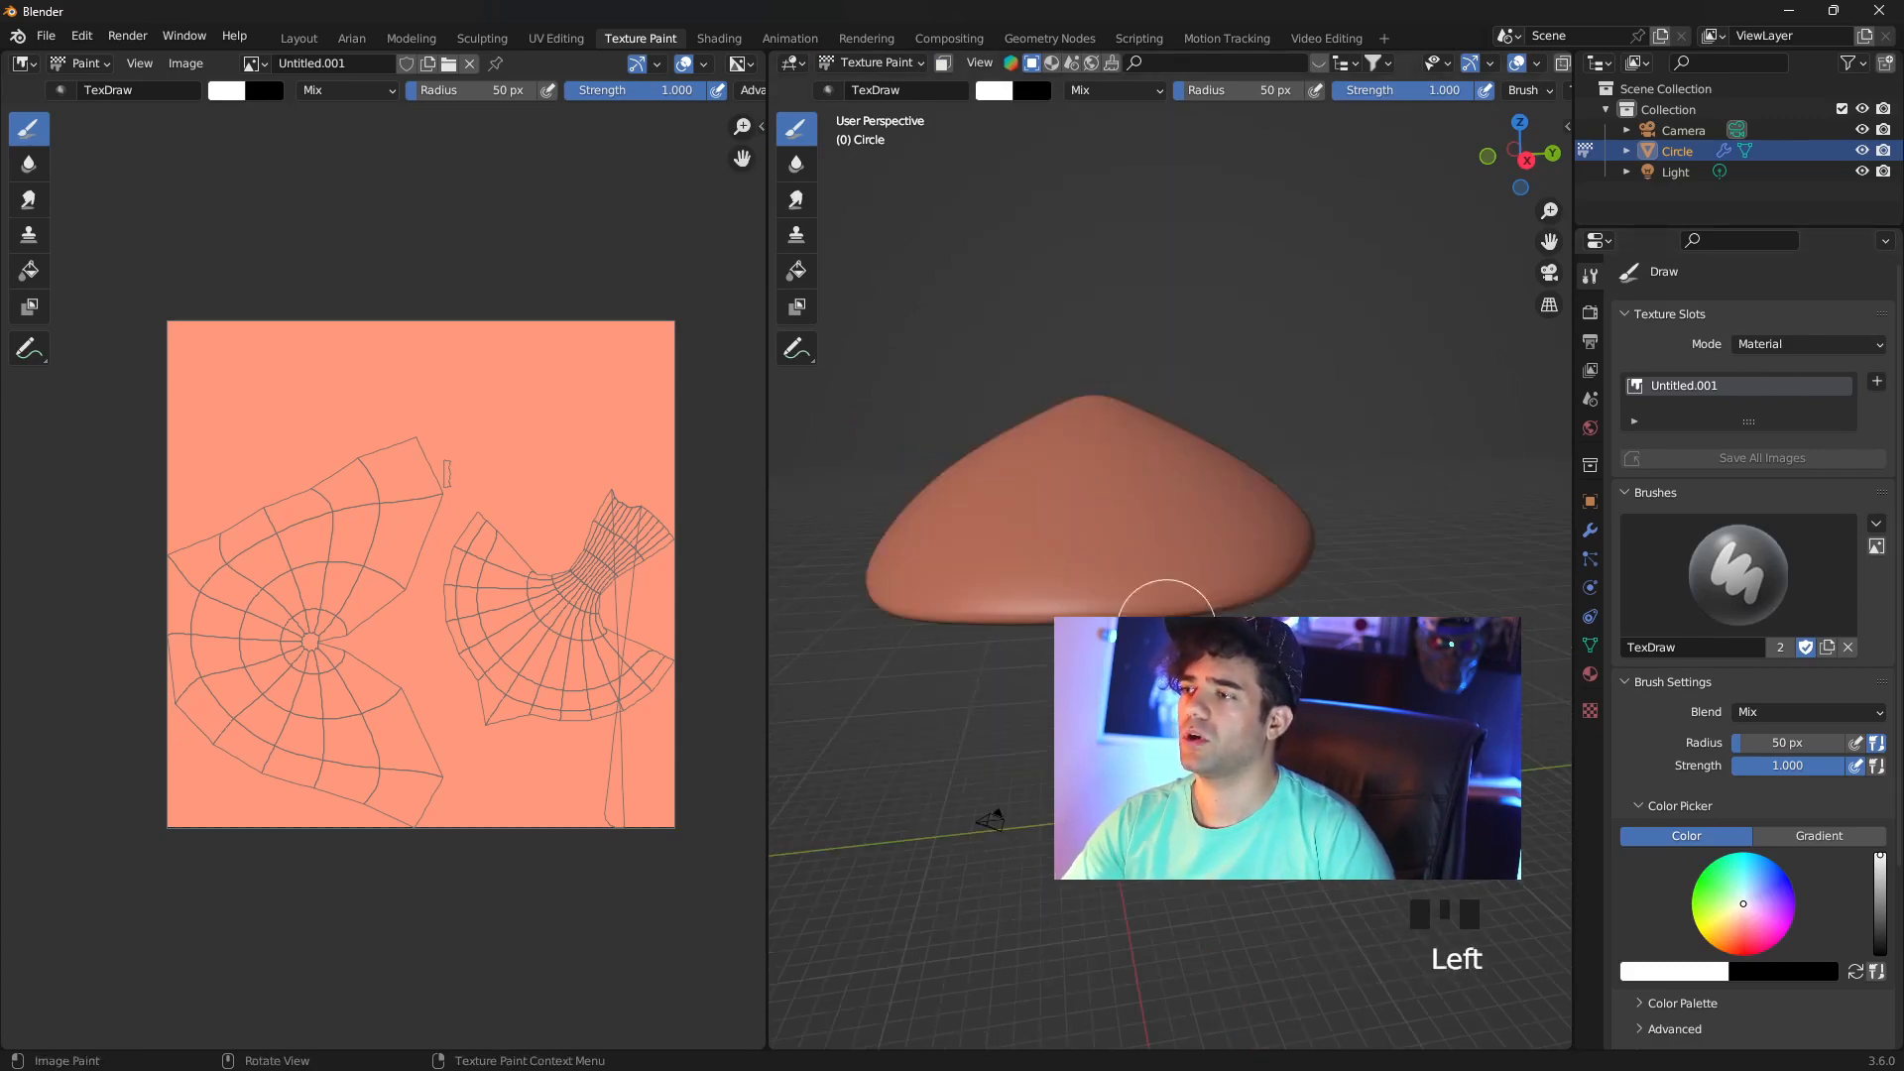
pyautogui.click(1000, 96)
pyautogui.click(1070, 254)
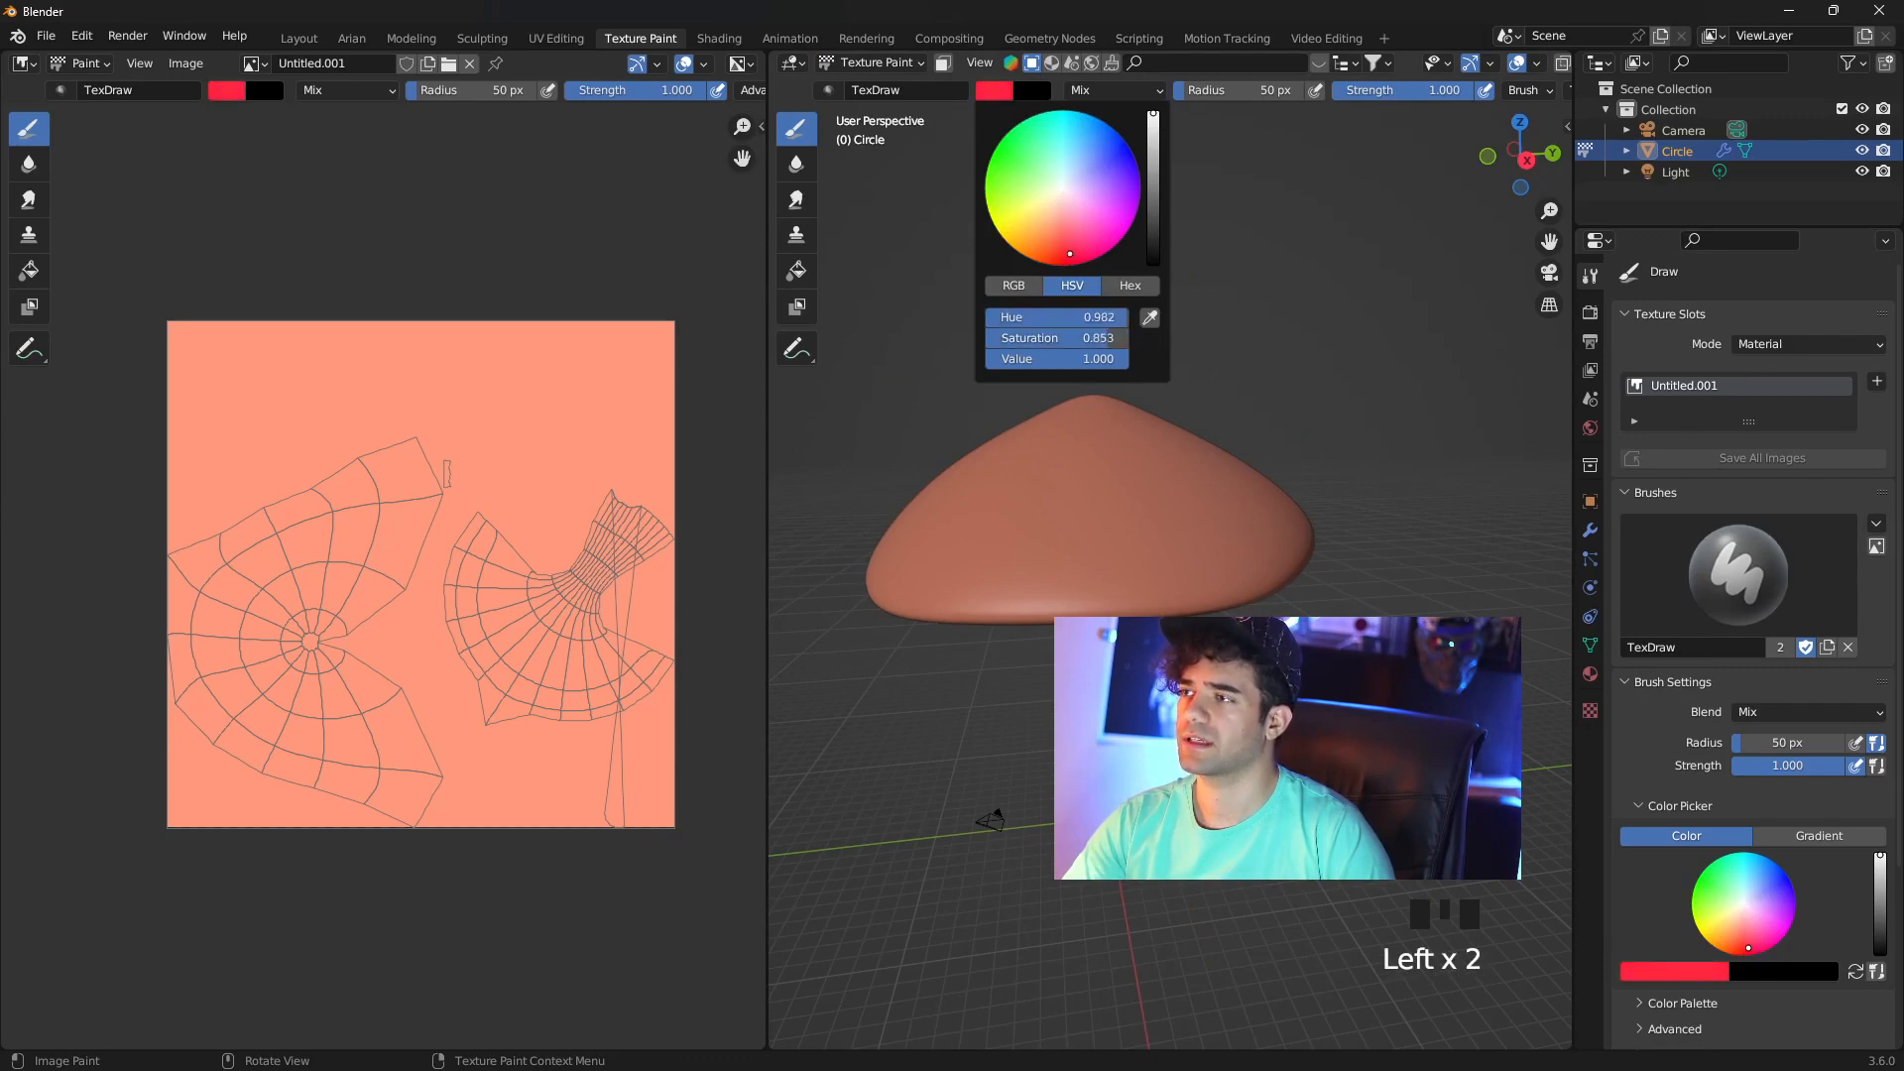
# Try painting a red stroke across the top of the cap and check the cap's underside
pyautogui.moveTo(1113, 331); pyautogui.dragTo(1161, 498, button='middle')
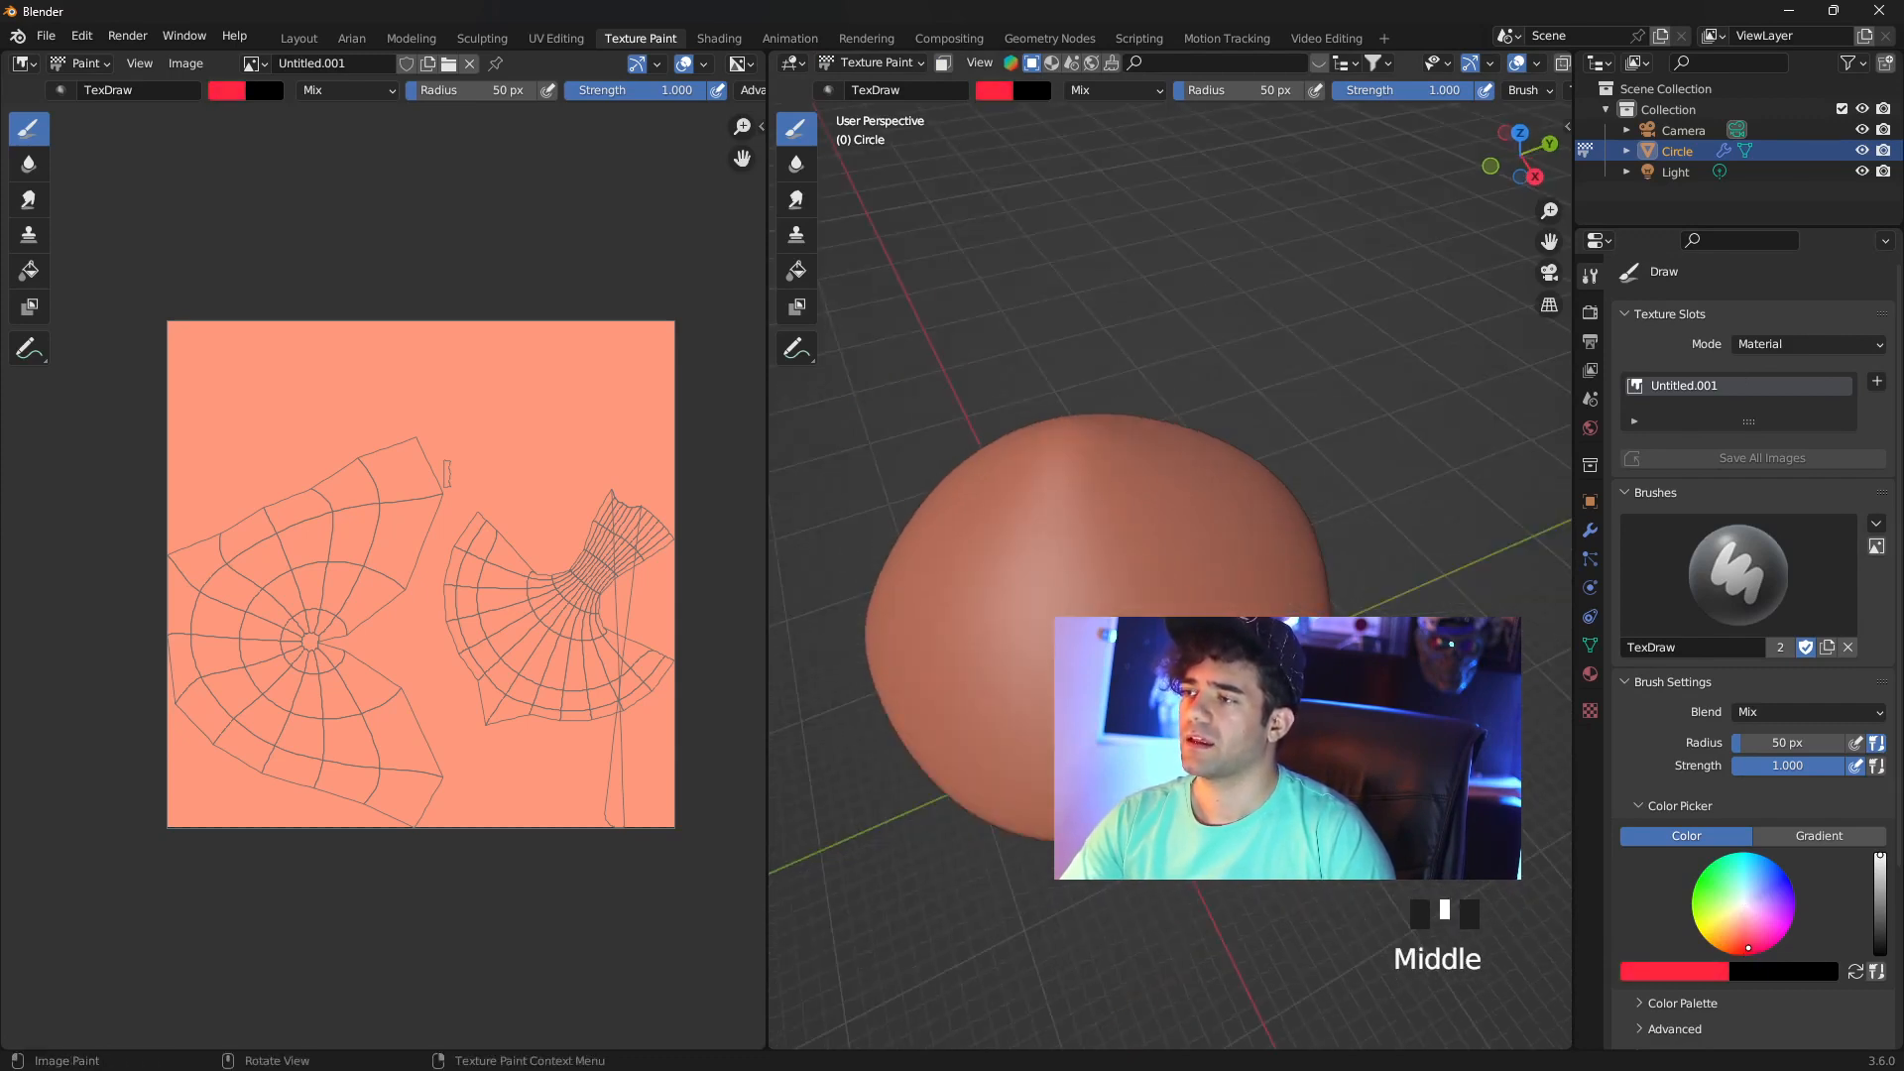
pyautogui.moveTo(1103, 450)
pyautogui.mouseDown()
pyautogui.moveTo(1150, 684)
pyautogui.moveTo(988, 718)
pyautogui.moveTo(1130, 734)
pyautogui.mouseUp()
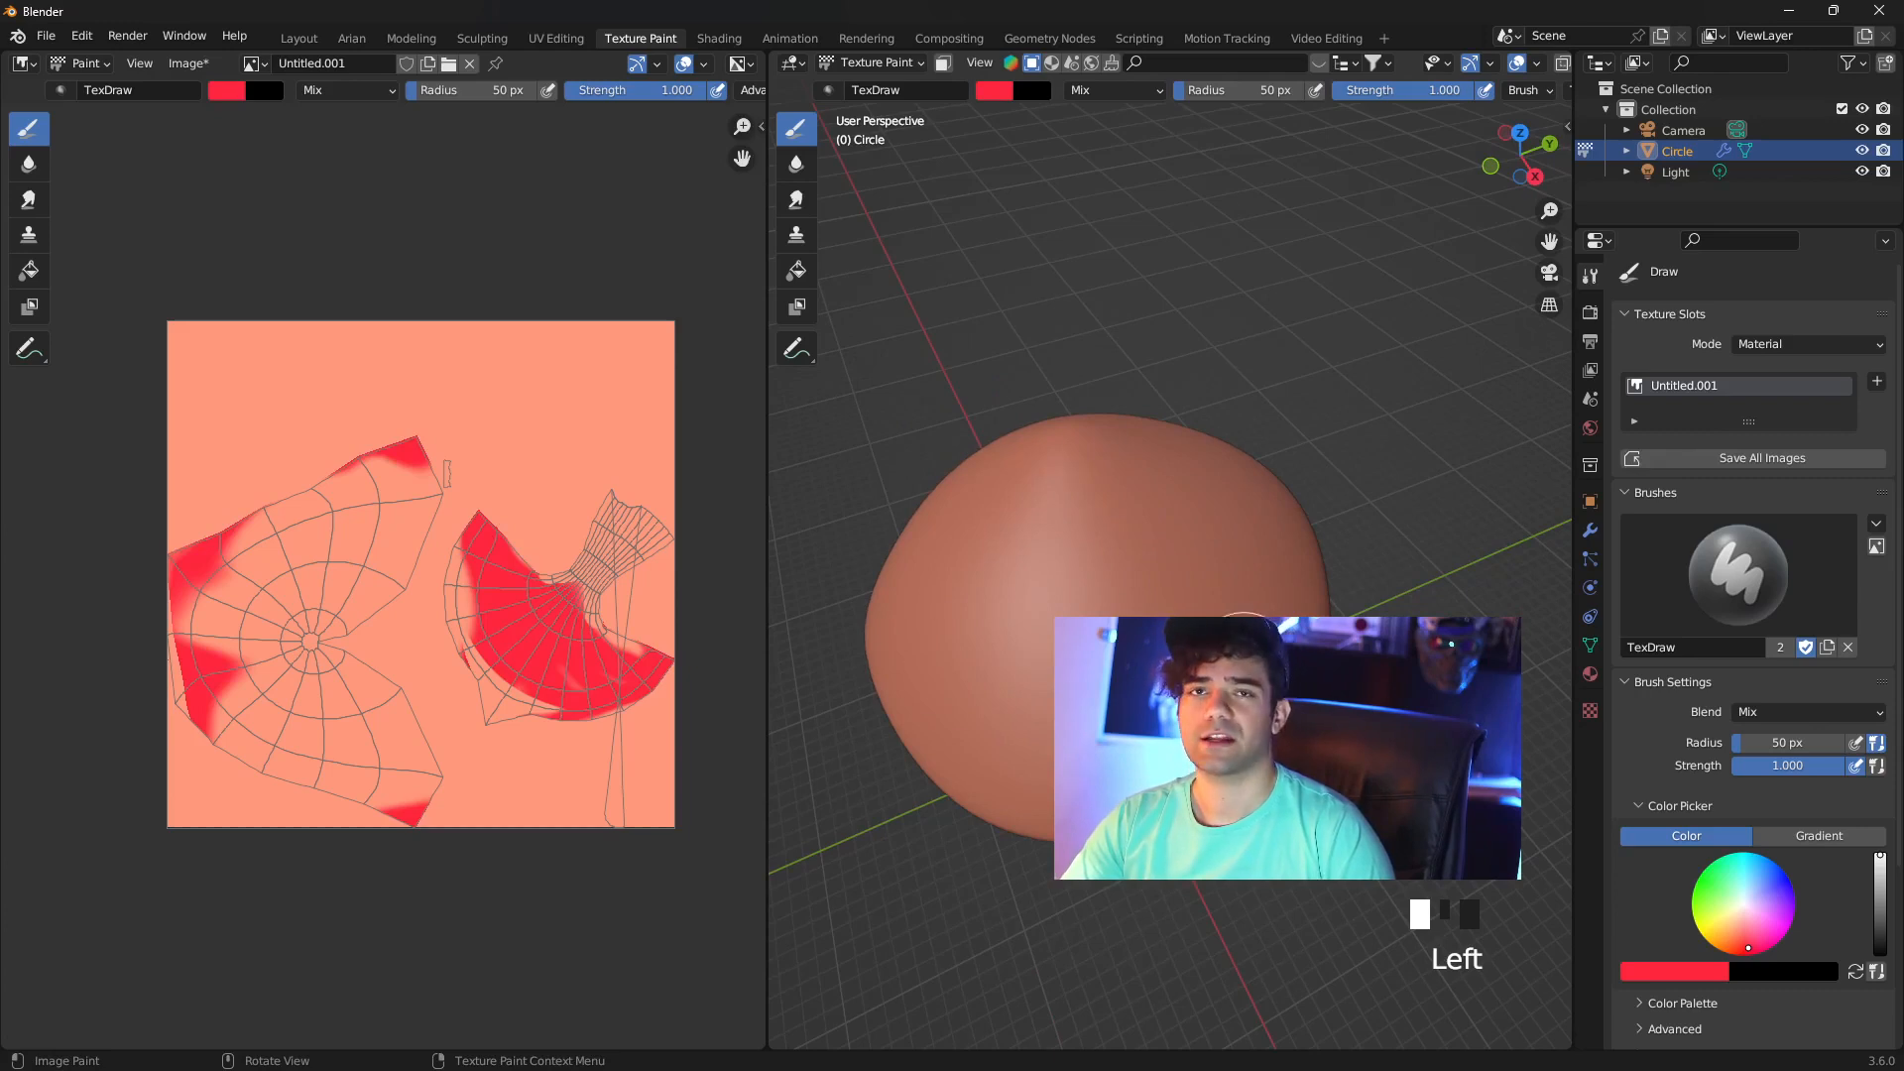
pyautogui.moveTo(1185, 516); pyautogui.dragTo(1328, 585, button='middle')
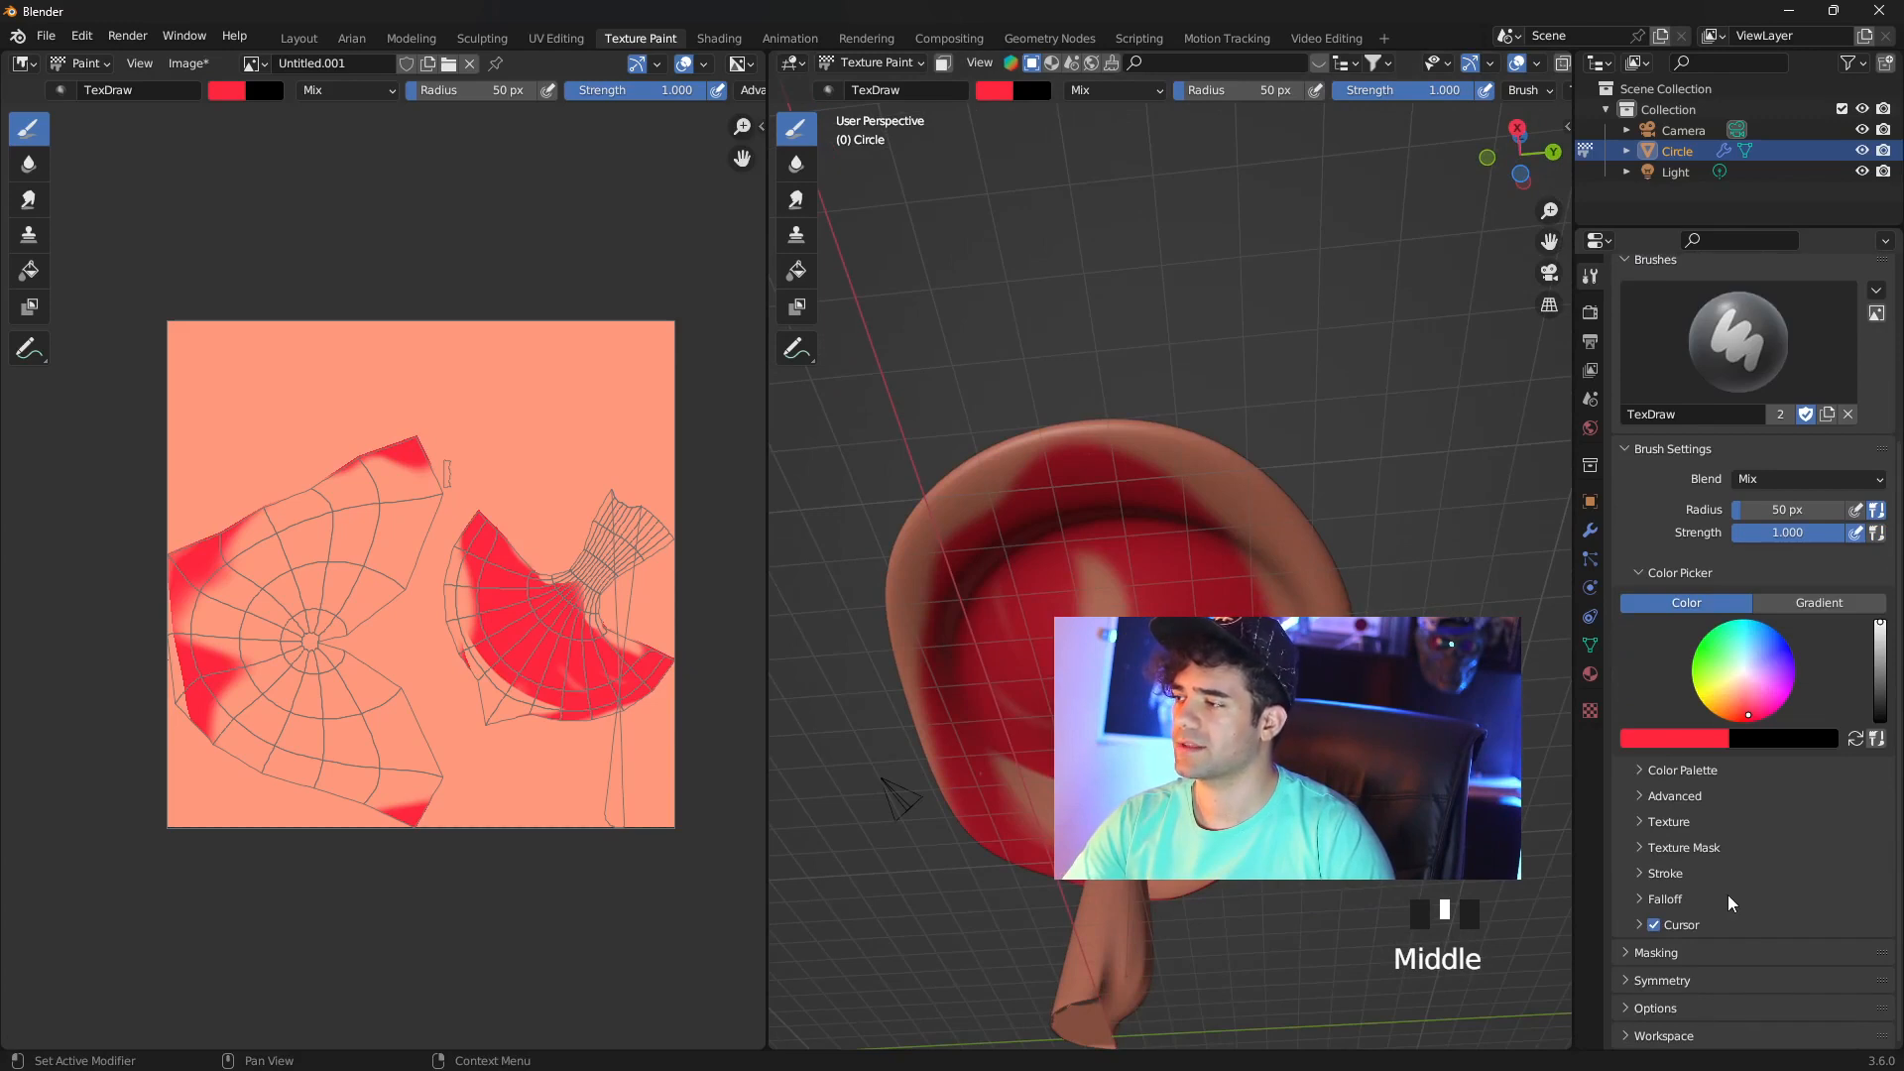
# Disable Backface Culling in the painting options
pyautogui.click(1656, 1008)
pyautogui.scroll(-3, 1691, 983)
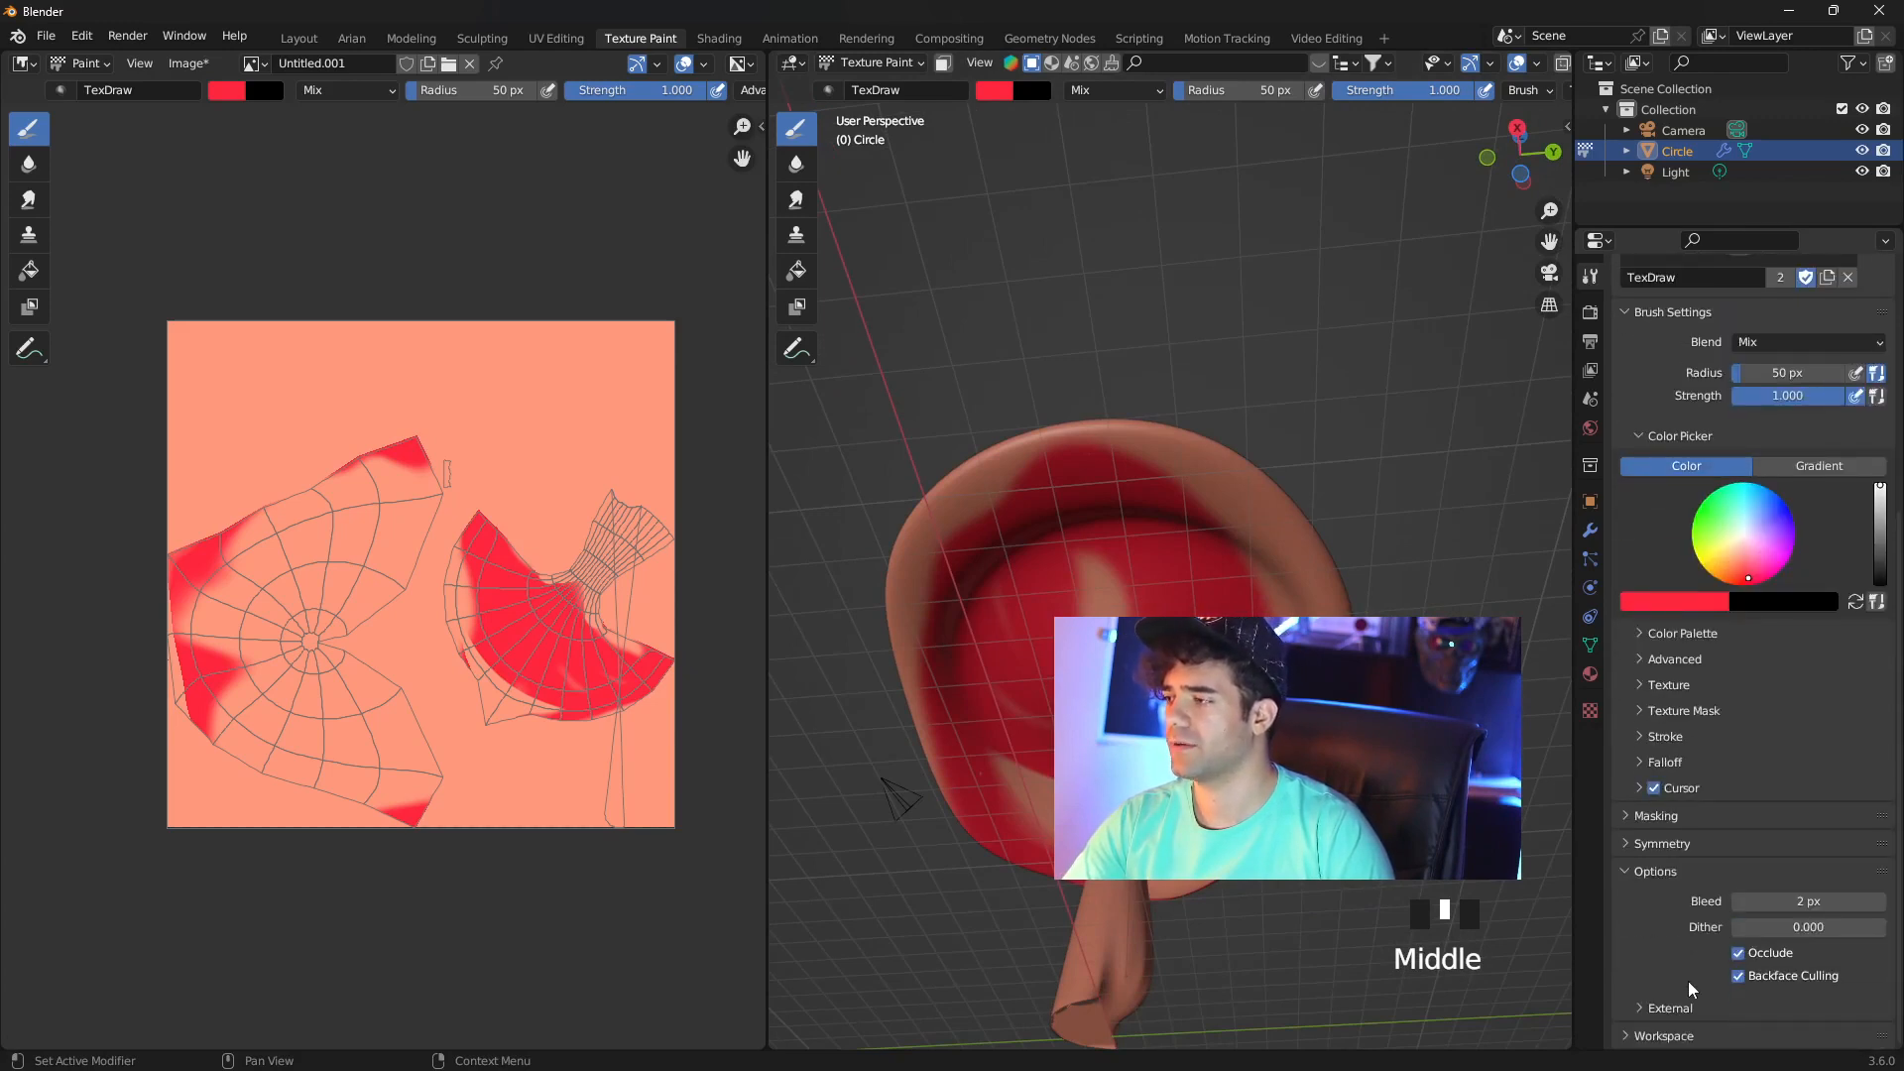
pyautogui.click(1736, 978)
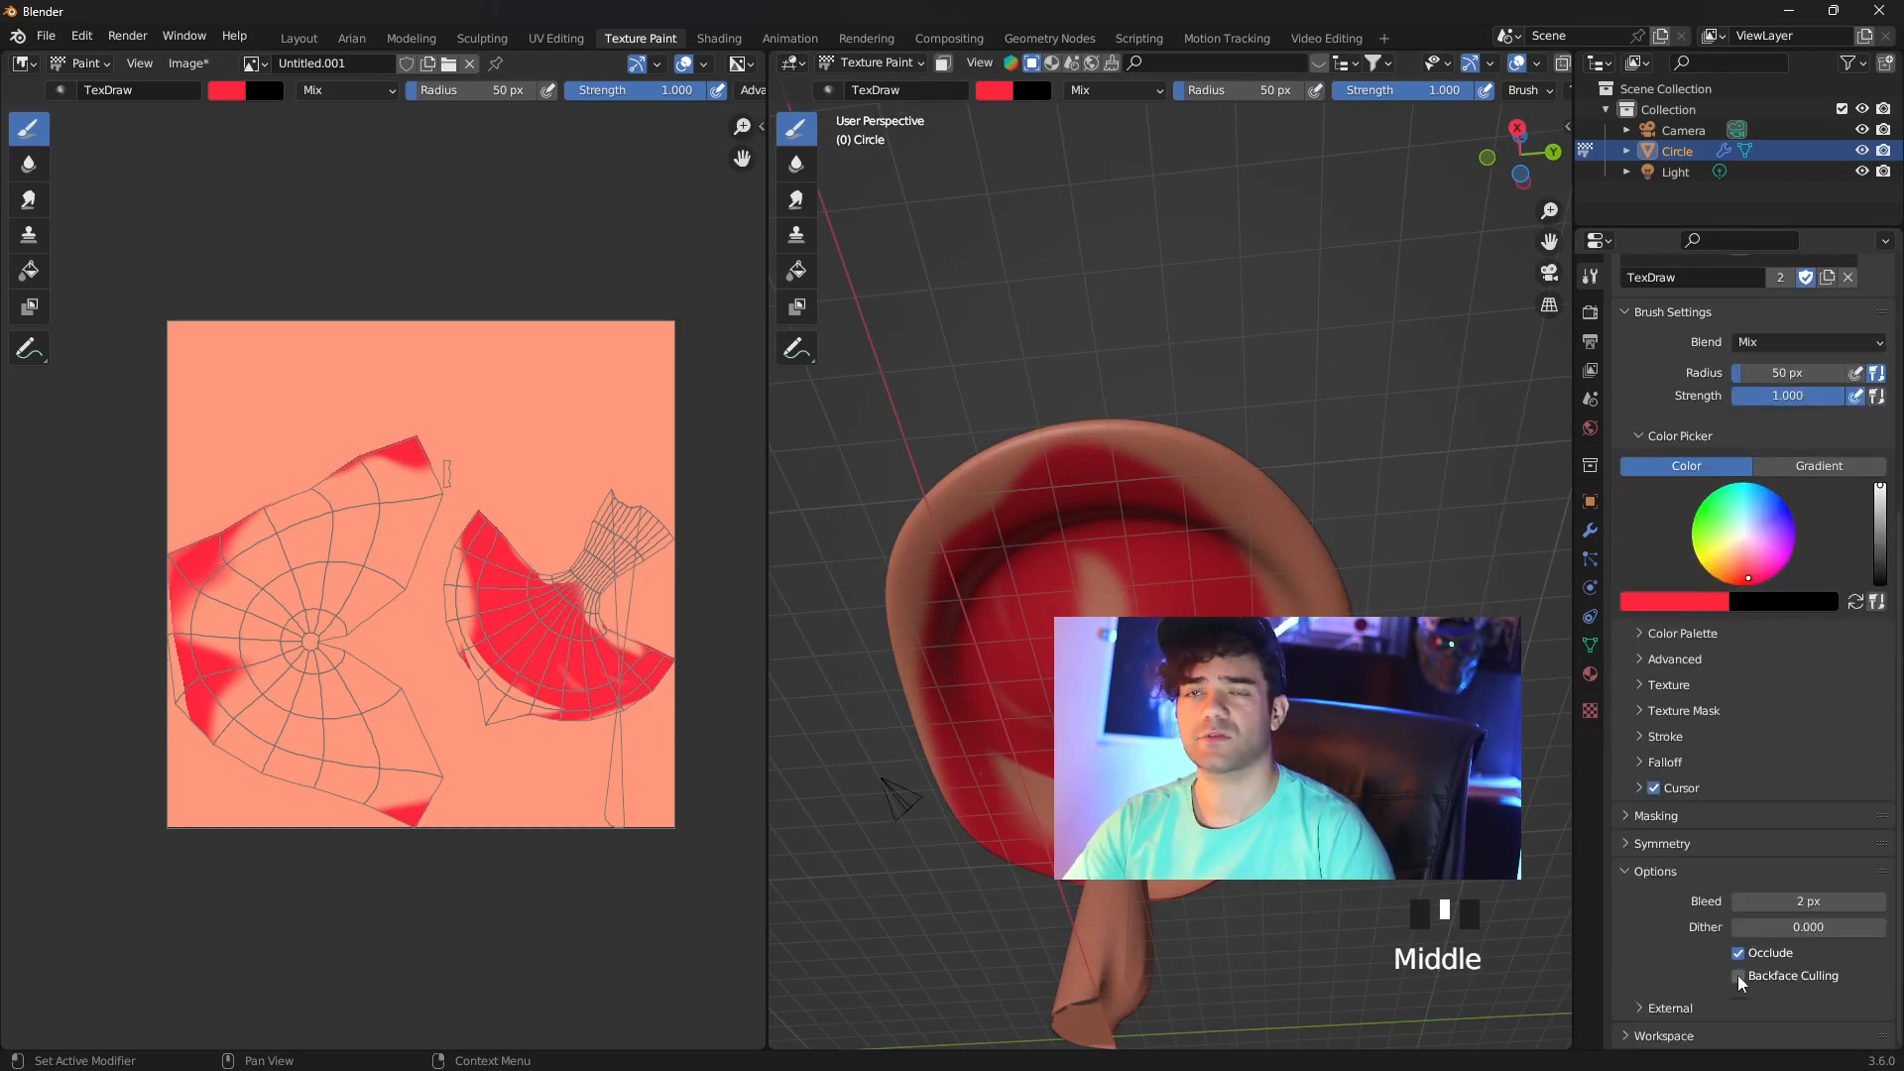
# Try a broad red stroke over the cap's upper surface, and undo both red strokes
pyautogui.moveTo(1279, 525); pyautogui.dragTo(1140, 535, button='middle')
pyautogui.moveTo(1097, 544)
pyautogui.mouseDown()
pyautogui.moveTo(1194, 519)
pyautogui.moveTo(1131, 605)
pyautogui.moveTo(1090, 588)
pyautogui.moveTo(1113, 540)
pyautogui.moveTo(1084, 545)
pyautogui.moveTo(1204, 589)
pyautogui.mouseUp()
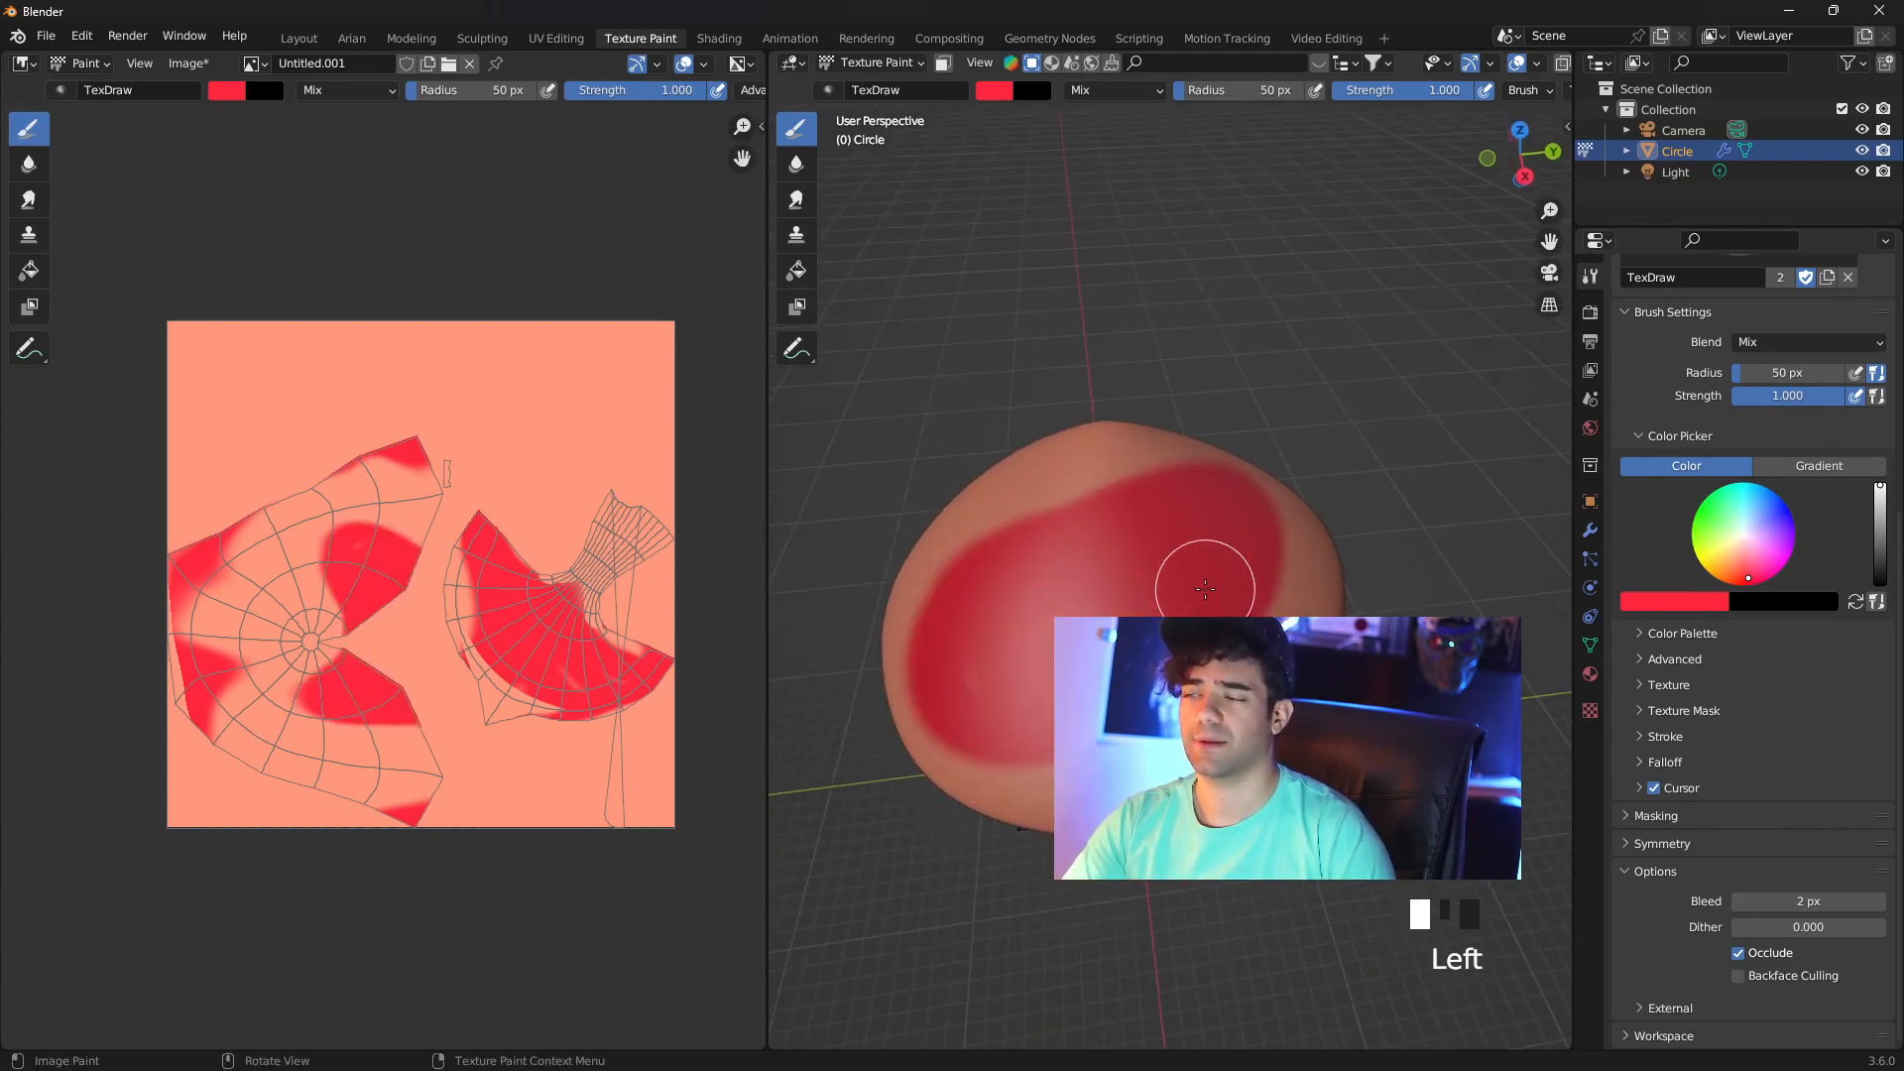
pyautogui.hotkey('ctrl', 'z')
pyautogui.hotkey('ctrl', 'z')
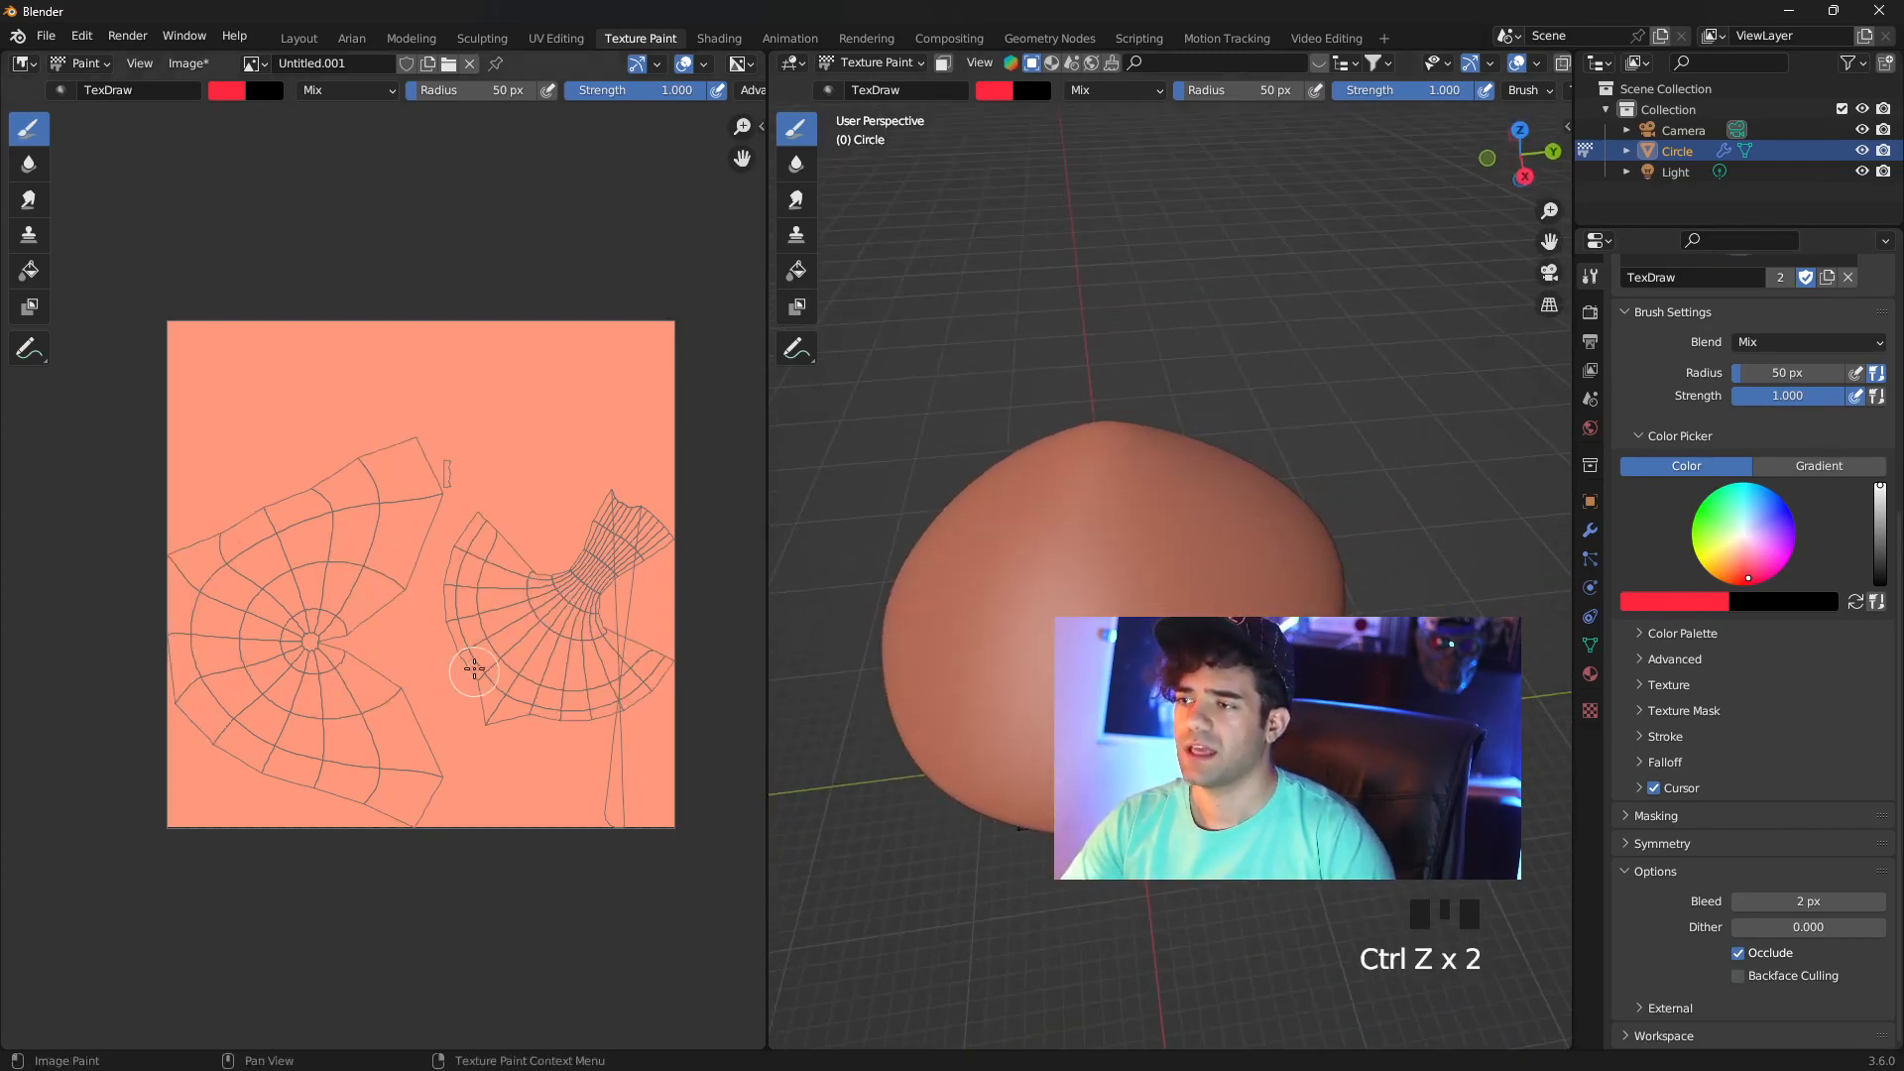
# Try painting red directly on the image over the cap's UV island, and undo it
pyautogui.scroll(1, 476, 667)
pyautogui.moveTo(221, 668)
pyautogui.mouseDown()
pyautogui.moveTo(298, 516)
pyautogui.moveTo(287, 649)
pyautogui.mouseUp()
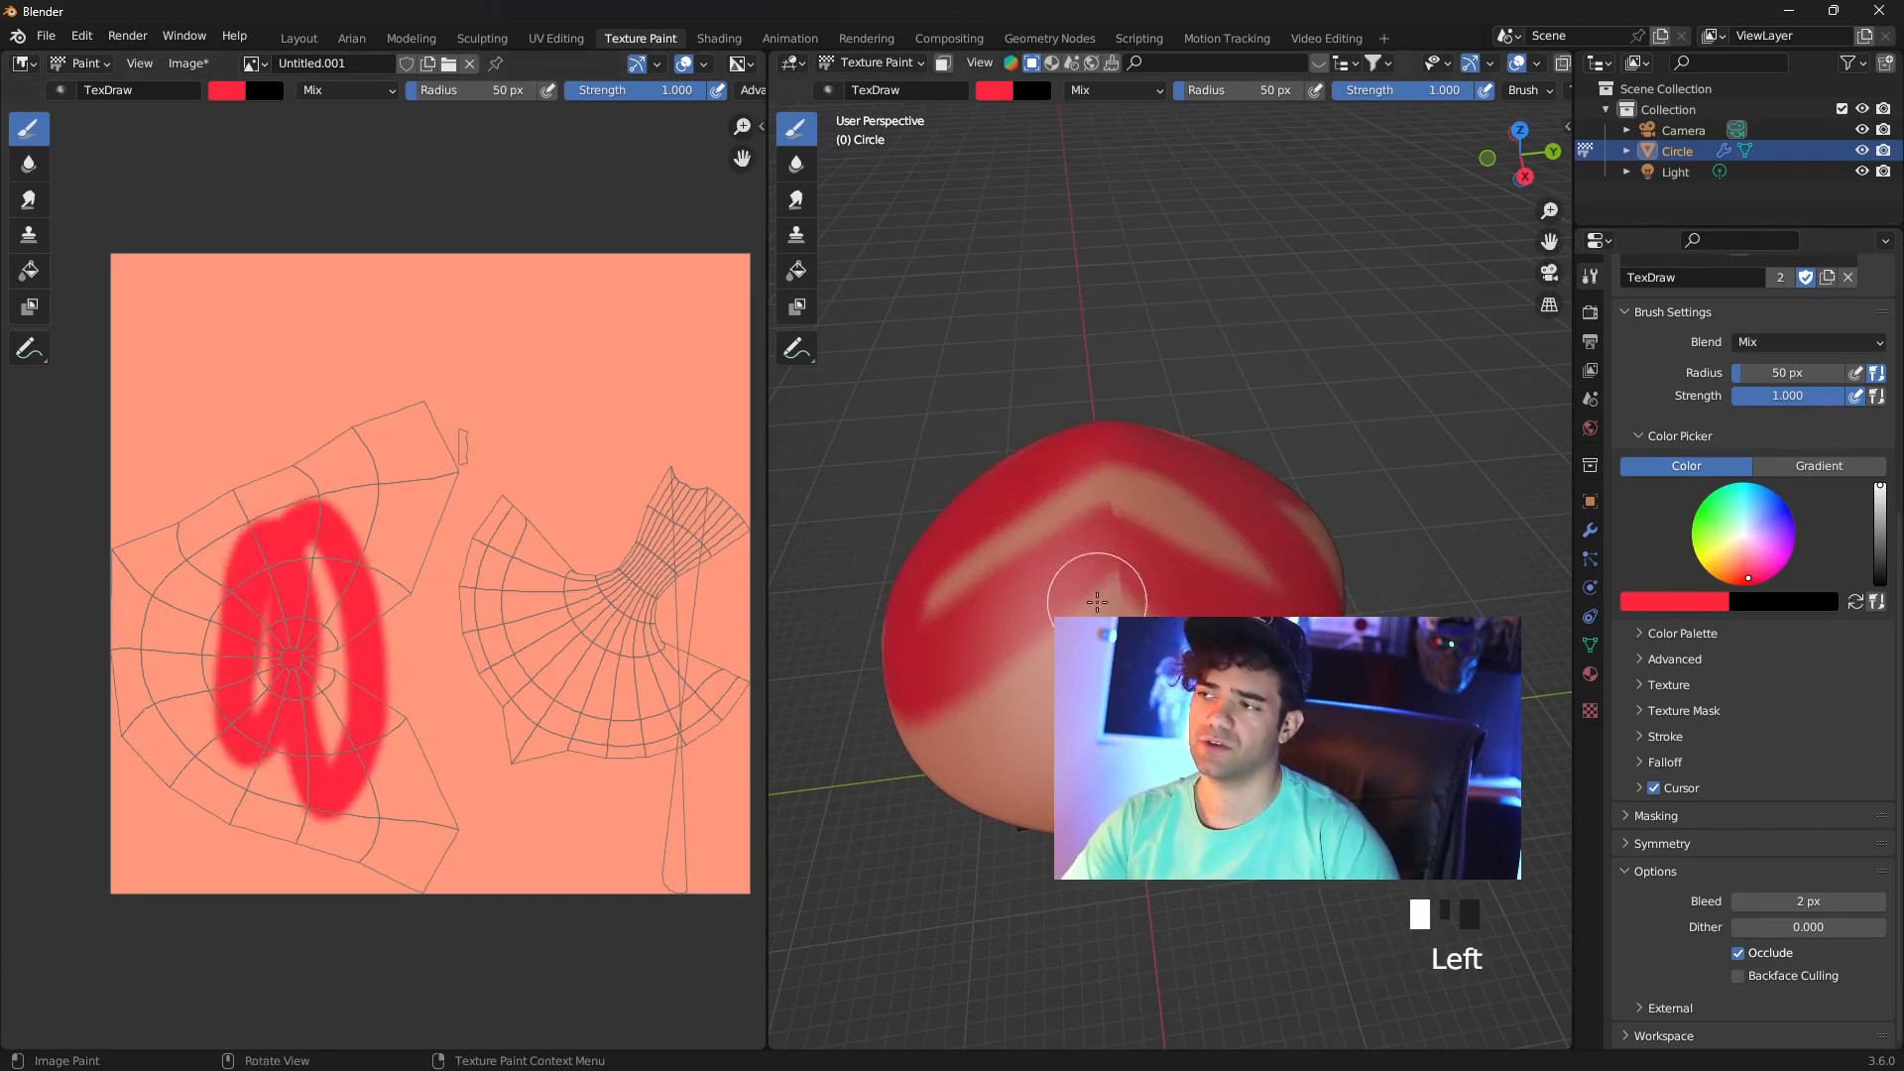
pyautogui.hotkey('ctrl', 'z')
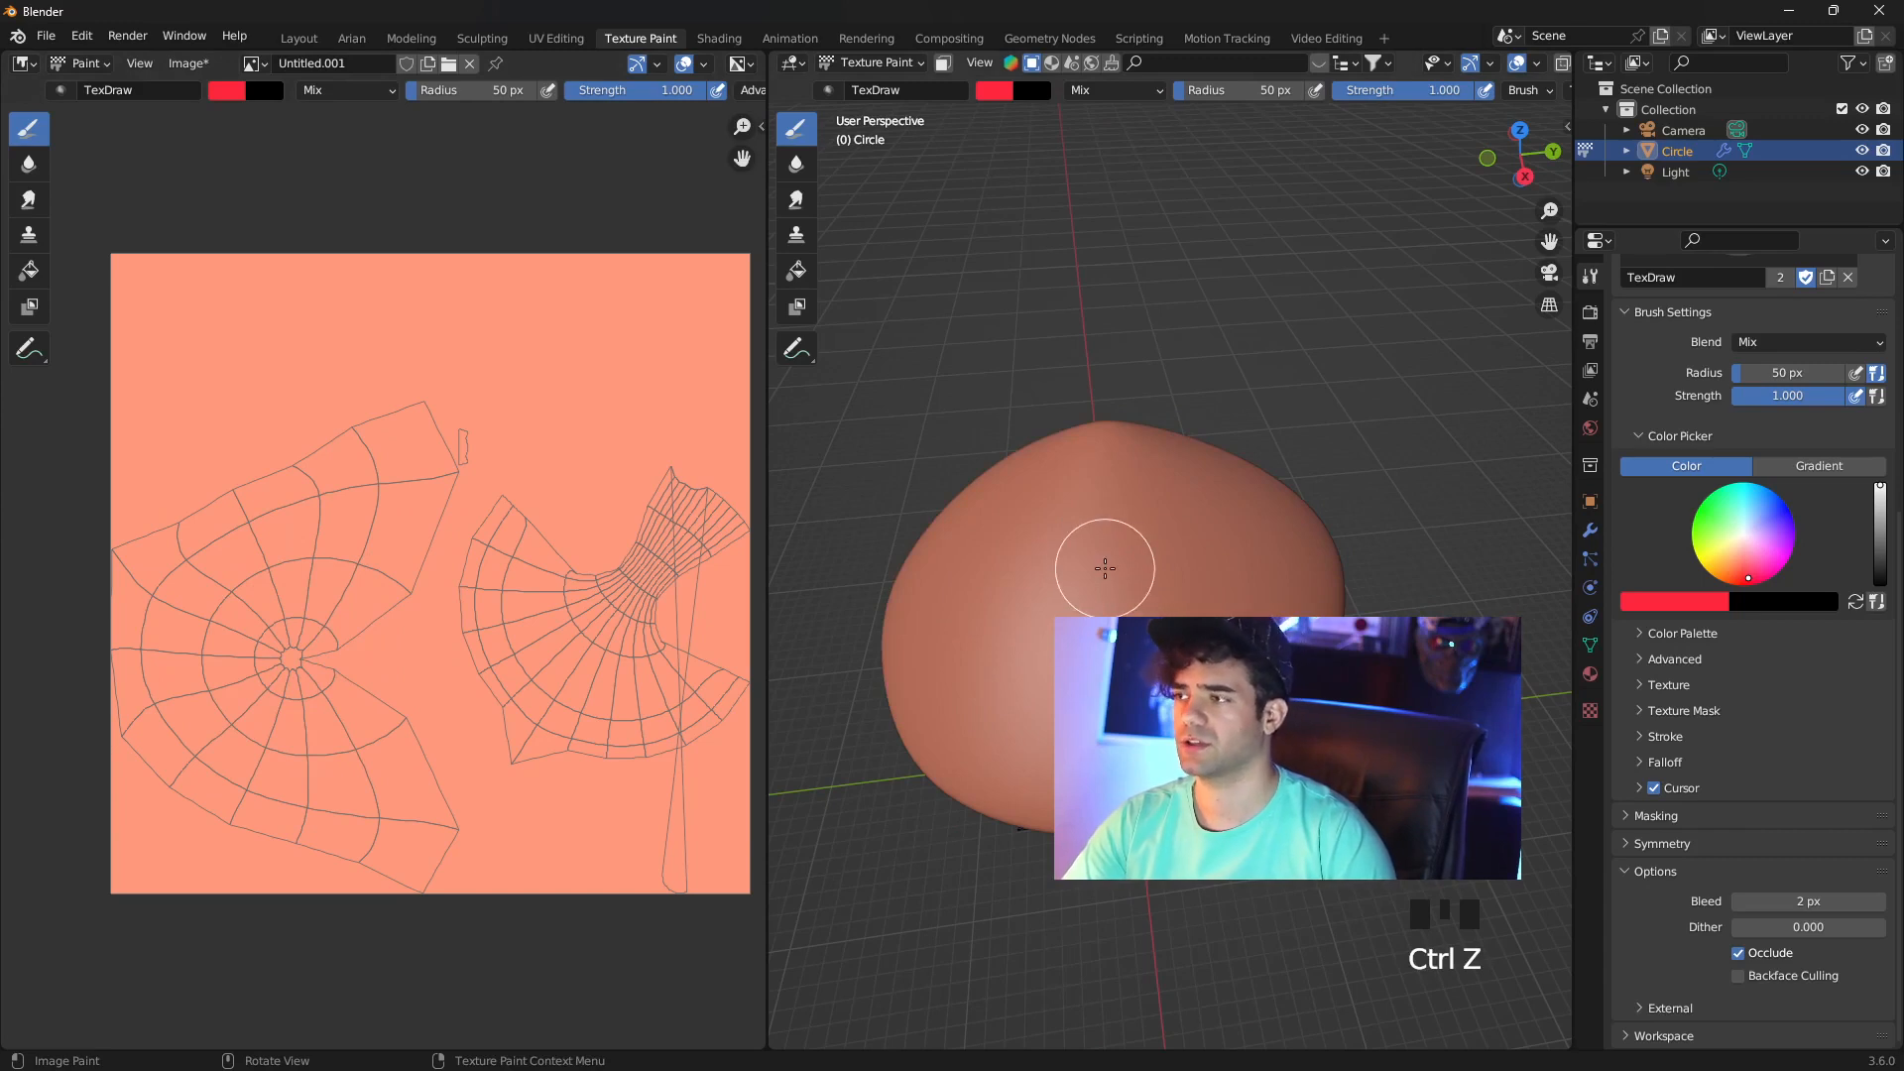
# From the top view, paint the centre of the cap solid red with a 186 px brush radius at strength 1.000
pyautogui.press('KP_7')
pyautogui.scroll(2, 1096, 553)
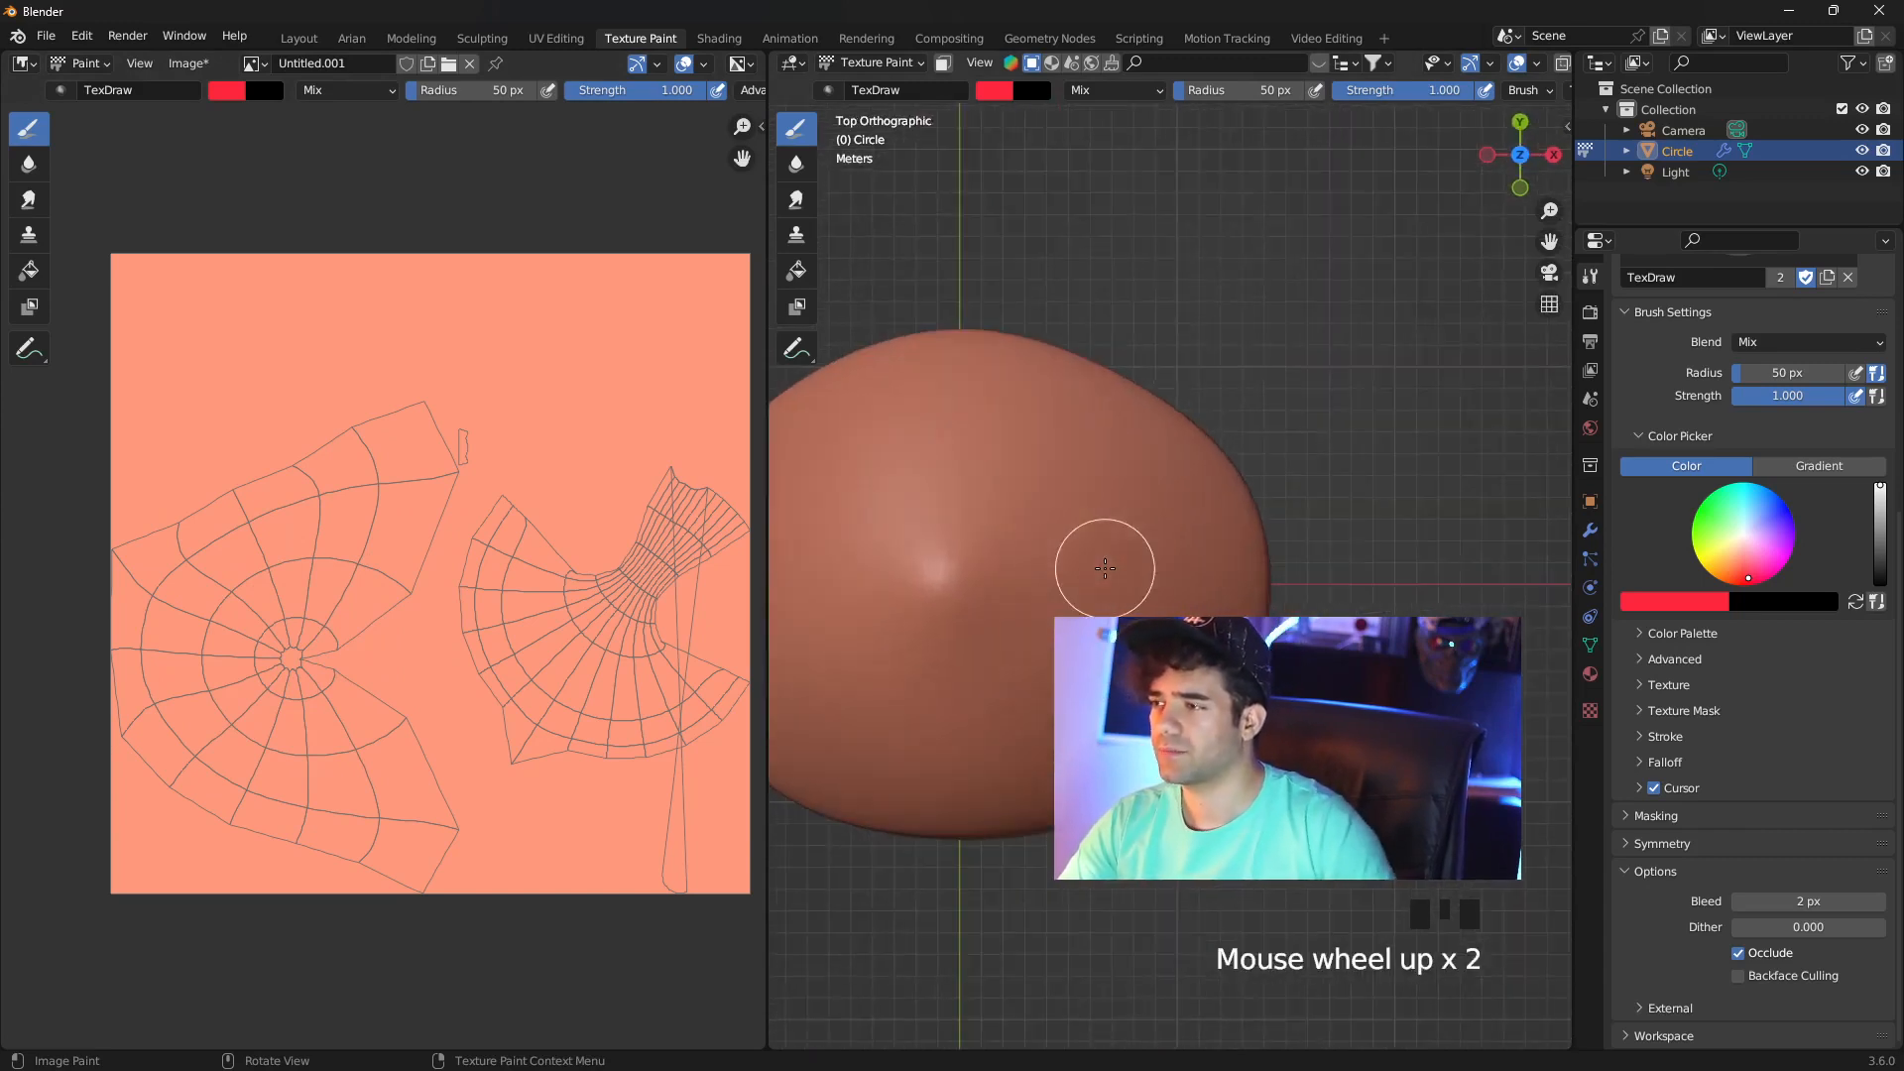
pyautogui.keyDown('shift'); pyautogui.moveTo(1097, 552); pyautogui.dragTo(1270, 577, button='middle'); pyautogui.keyUp('shift')
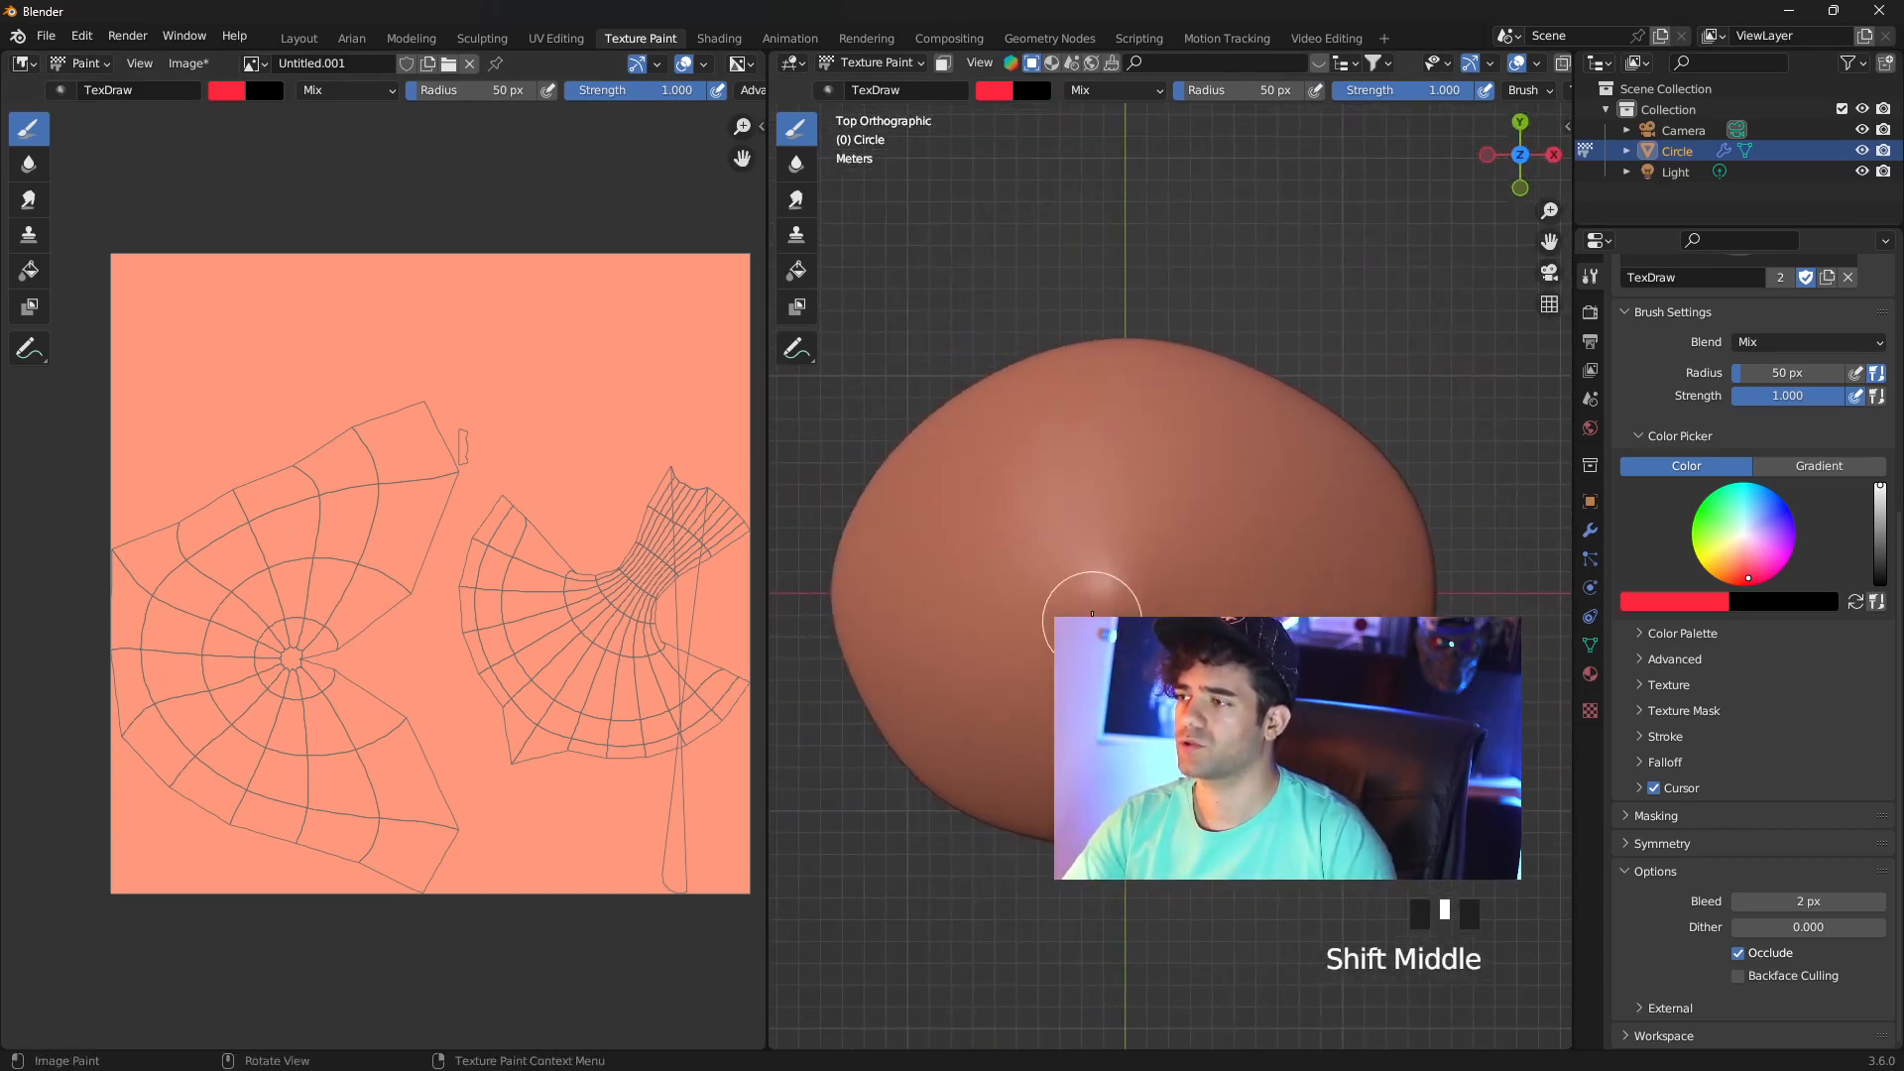
pyautogui.press('f')
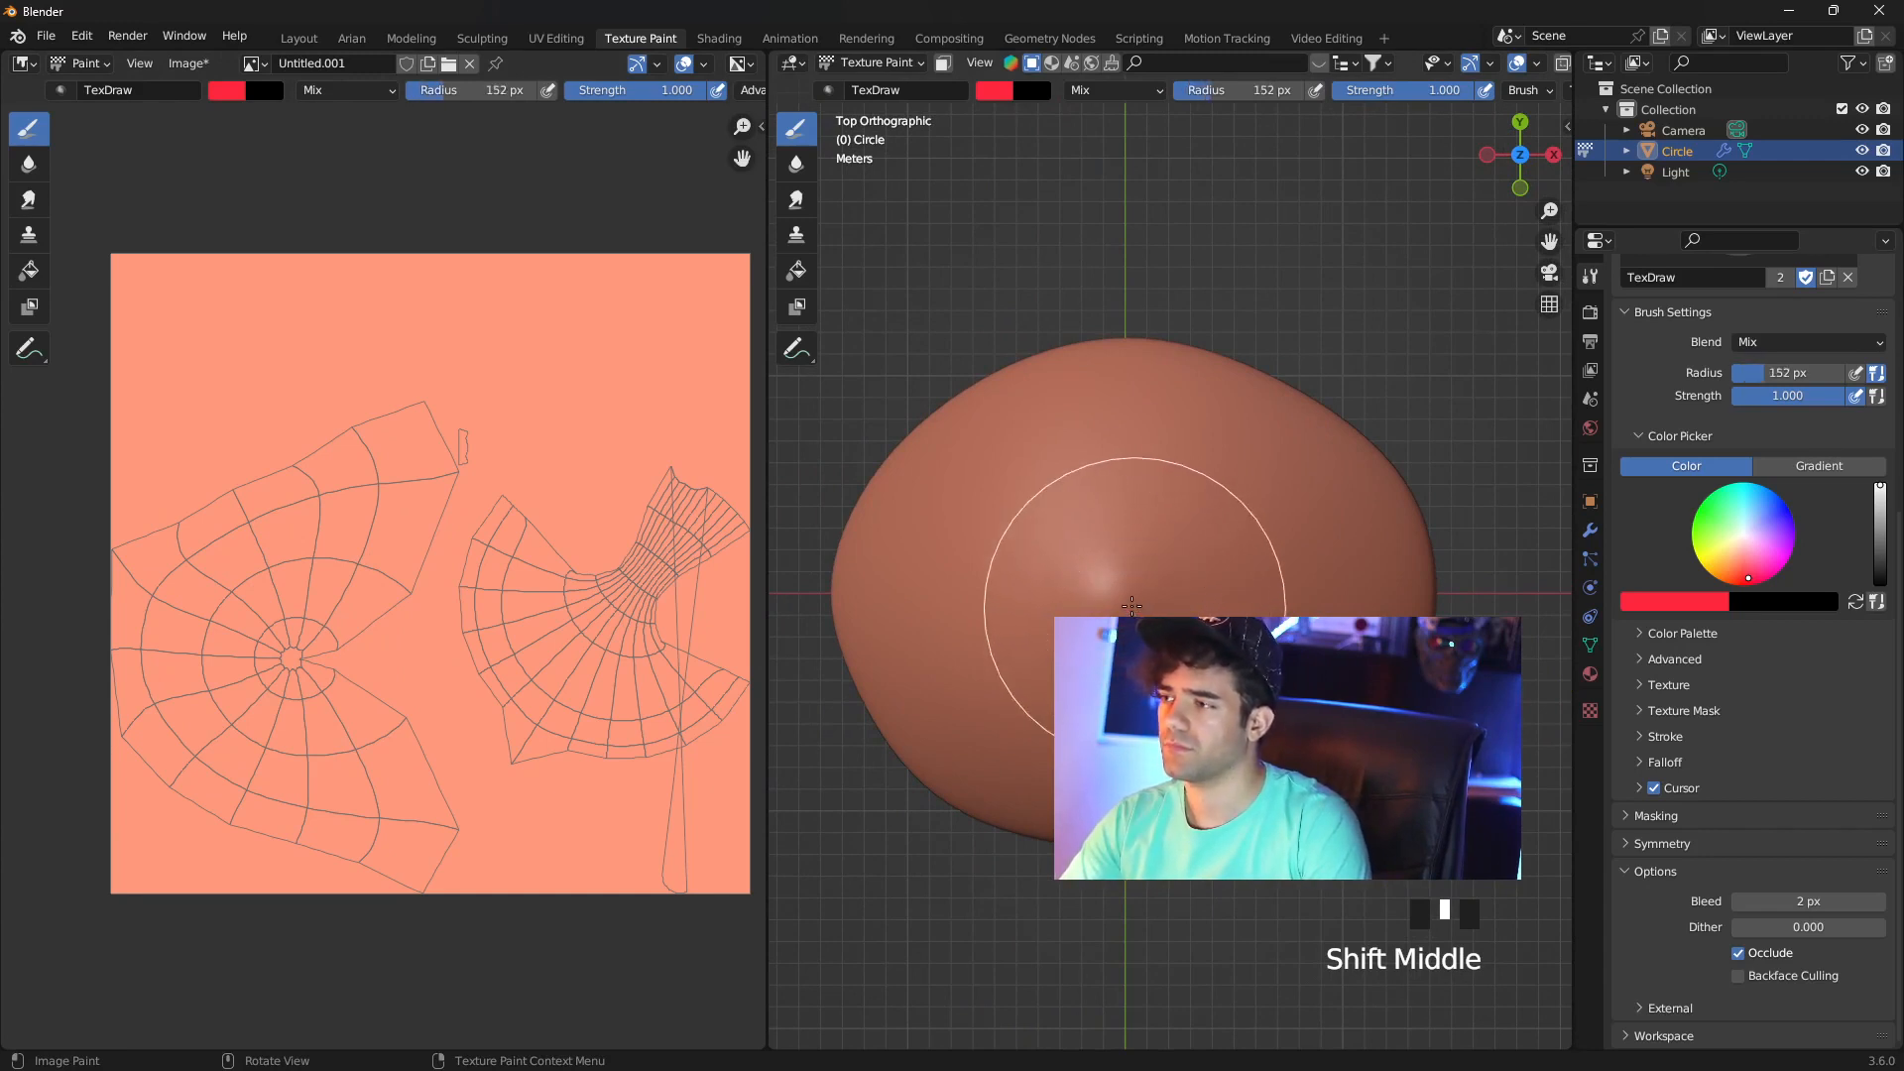
pyautogui.click(1231, 435)
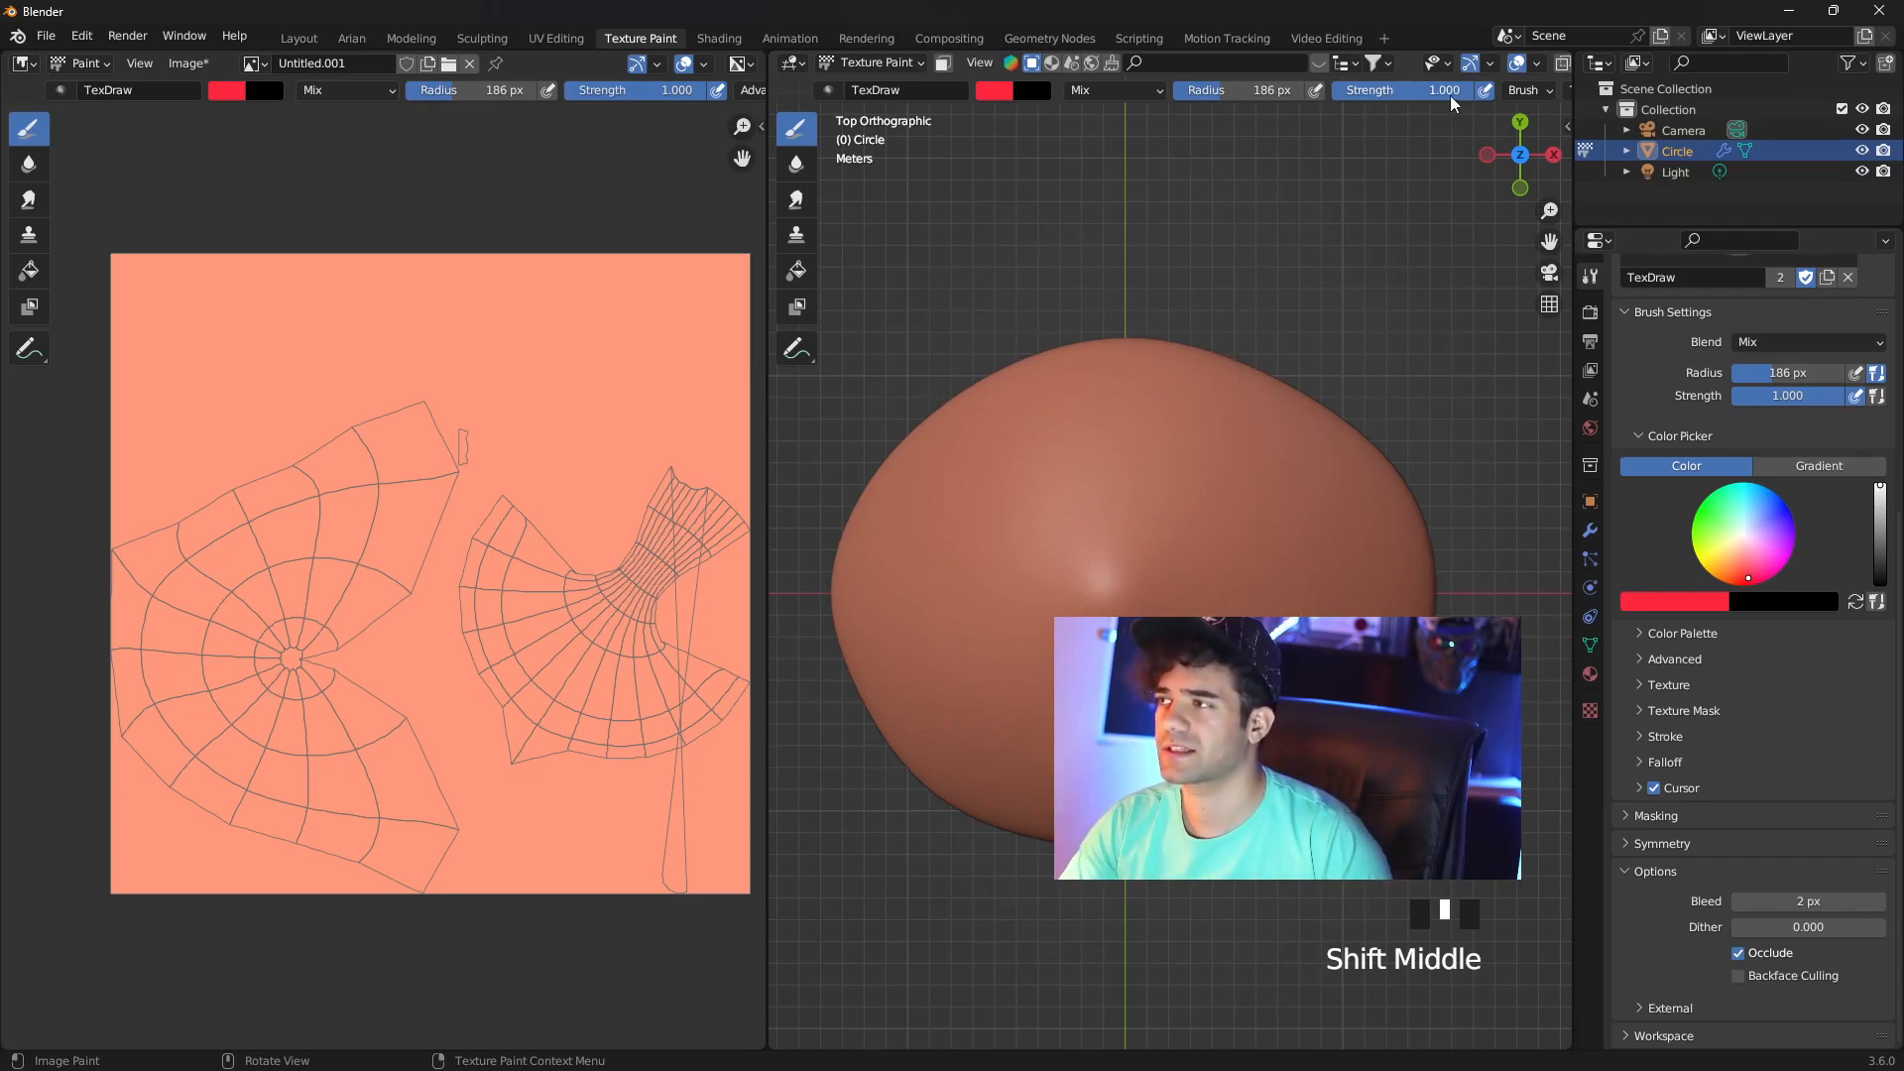
pyautogui.moveTo(1451, 98)
pyautogui.mouseDown()
pyautogui.moveTo(1361, 97)
pyautogui.moveTo(1478, 91)
pyautogui.mouseUp()
pyautogui.click(1120, 582)
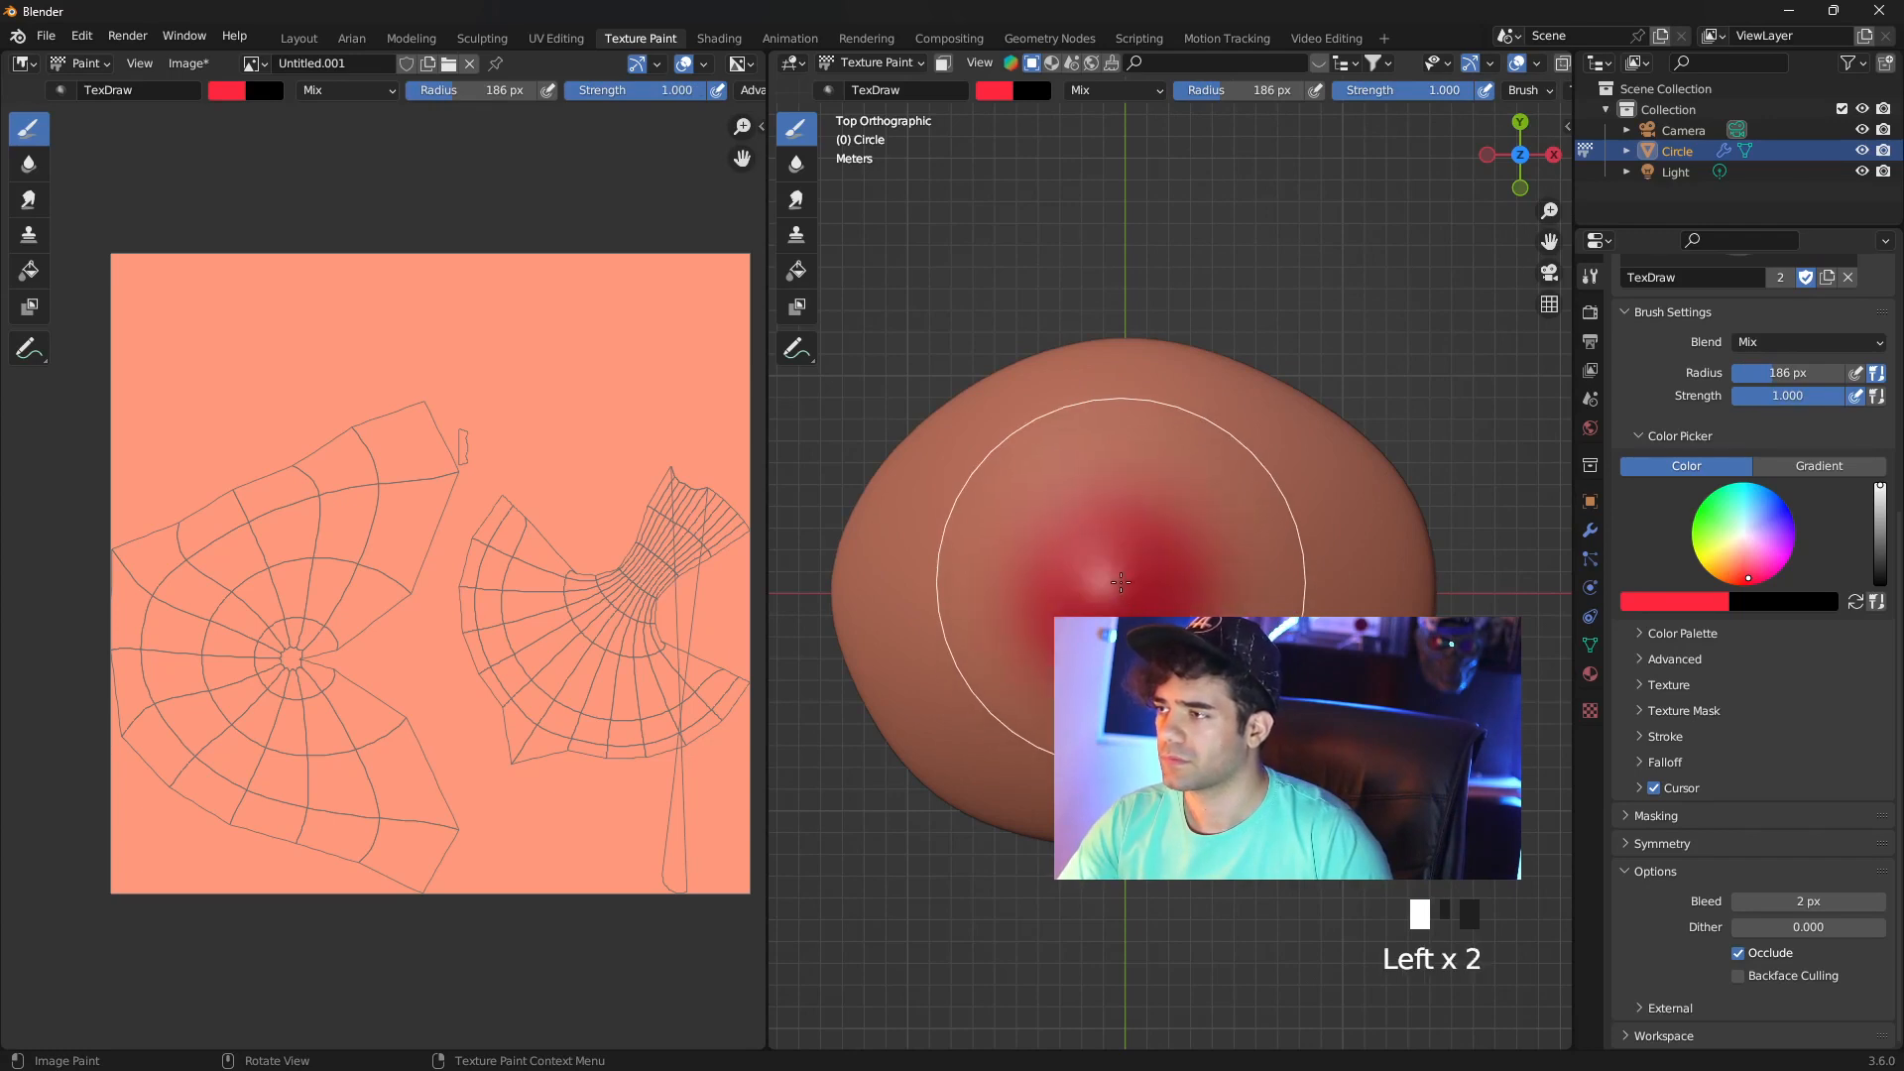
pyautogui.moveTo(1120, 582)
pyautogui.mouseDown()
pyautogui.moveTo(1170, 552)
pyautogui.moveTo(1275, 644)
pyautogui.moveTo(1121, 654)
pyautogui.moveTo(1174, 676)
pyautogui.moveTo(1199, 595)
pyautogui.moveTo(1181, 574)
pyautogui.moveTo(1165, 603)
pyautogui.moveTo(1126, 489)
pyautogui.moveTo(1296, 382)
pyautogui.mouseUp()
# Lower the brush to strength 0.152 and radius 40 px, and paint faint red near the cap's rim
pyautogui.moveTo(1420, 90); pyautogui.dragTo(1219, 89)
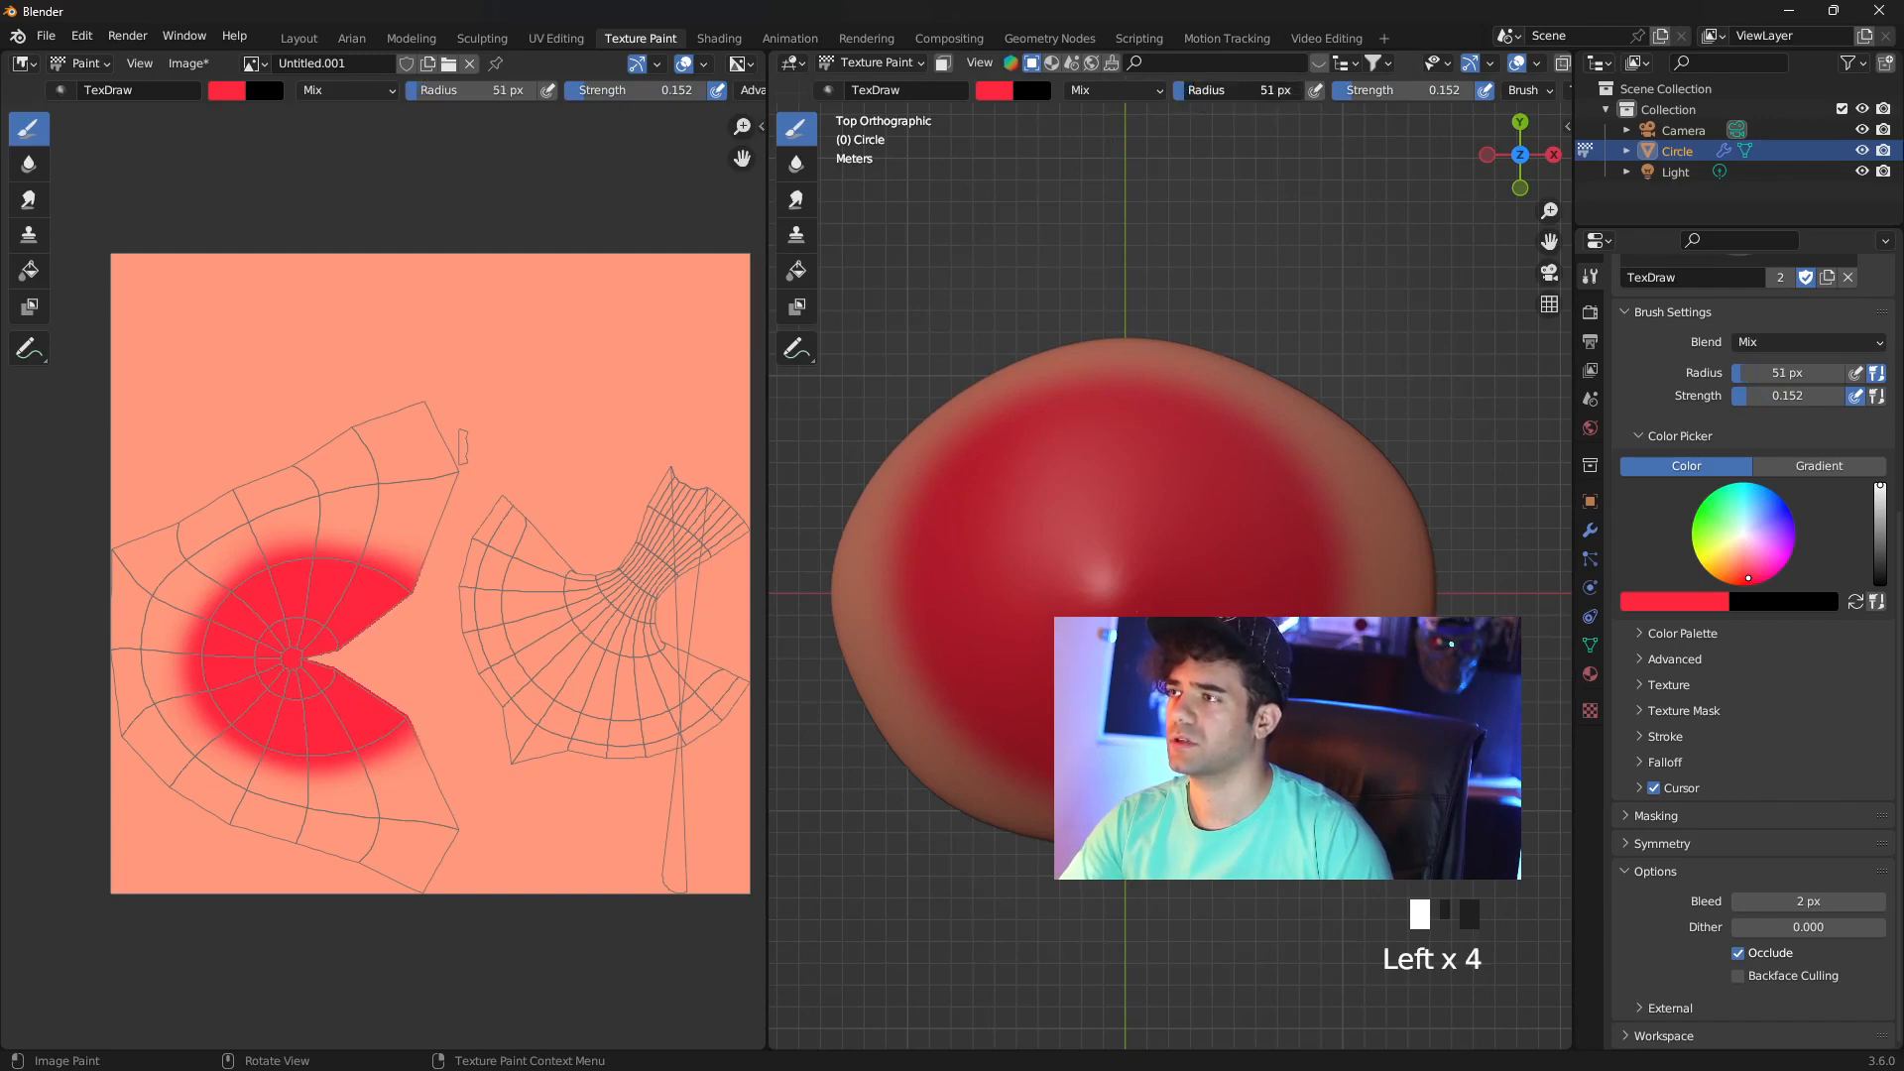
pyautogui.moveTo(1240, 89); pyautogui.dragTo(1230, 90)
pyautogui.click(1360, 581)
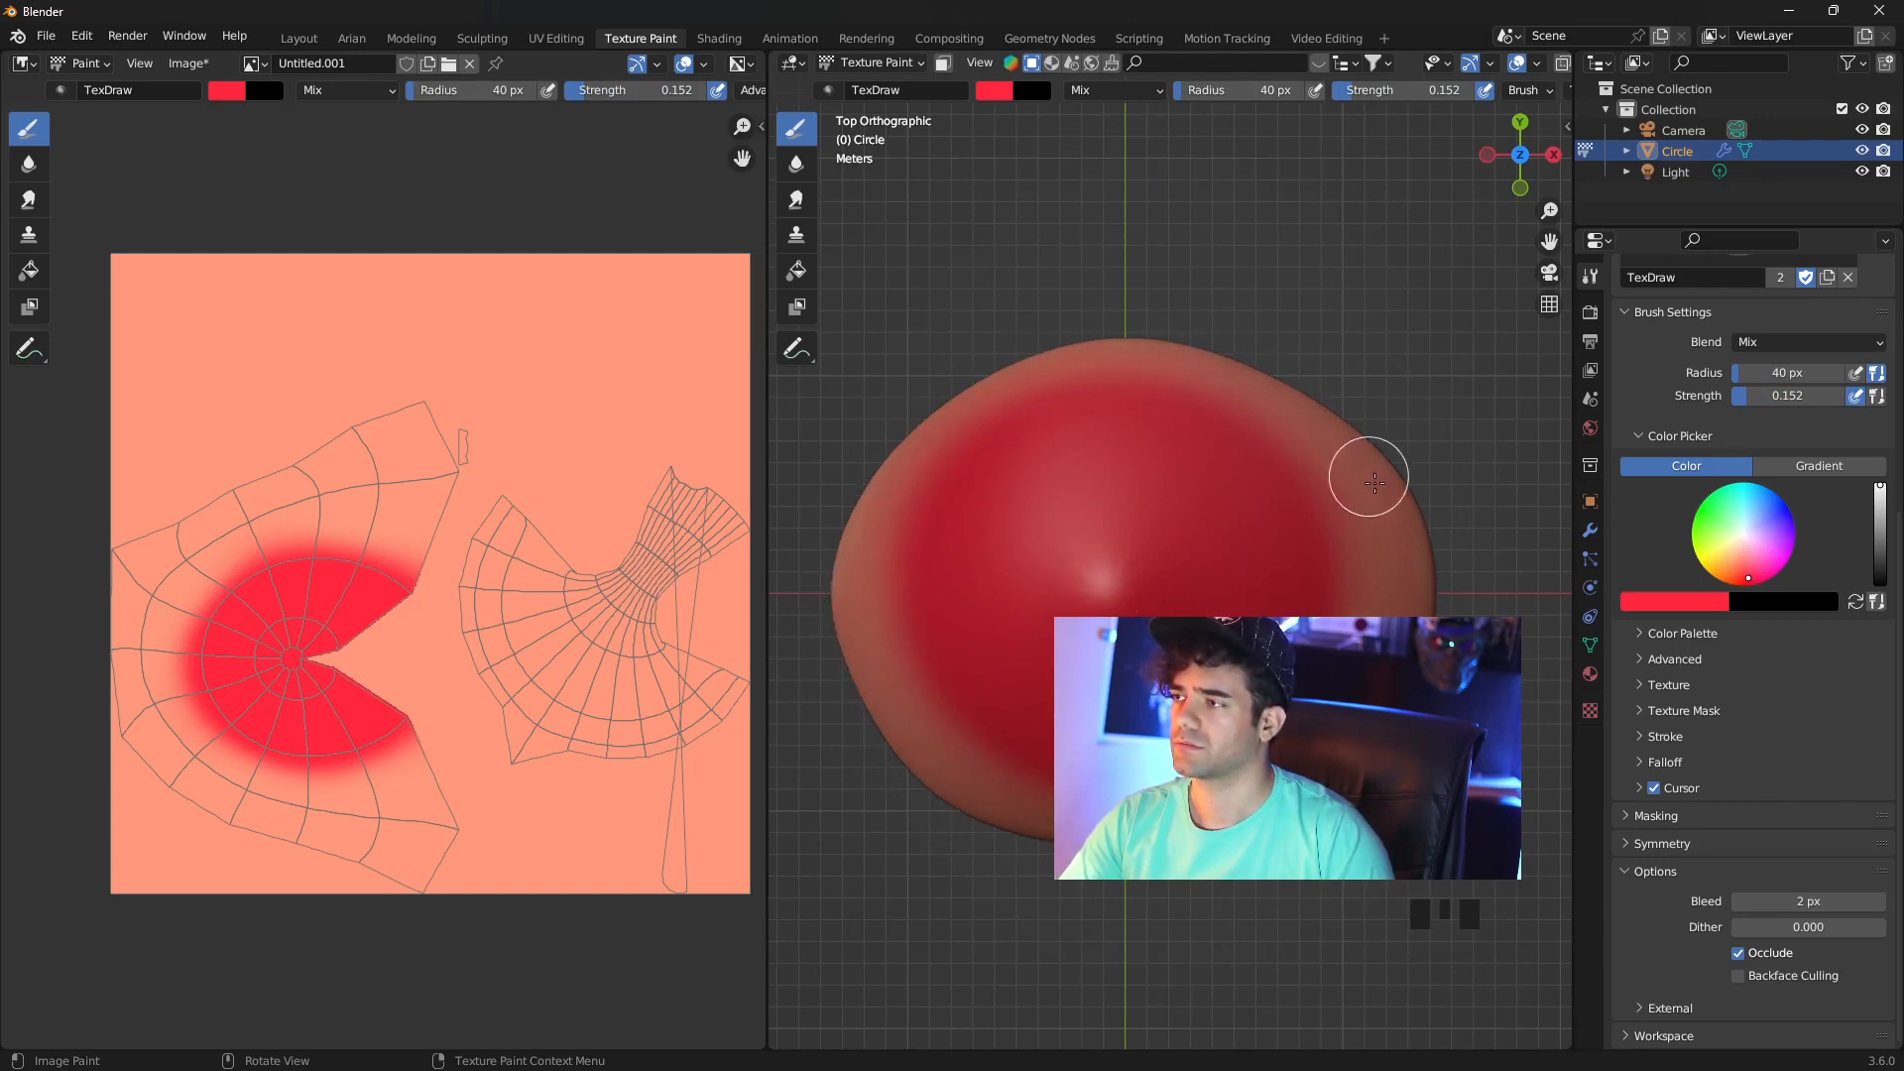
pyautogui.moveTo(1374, 483); pyautogui.dragTo(1397, 525)
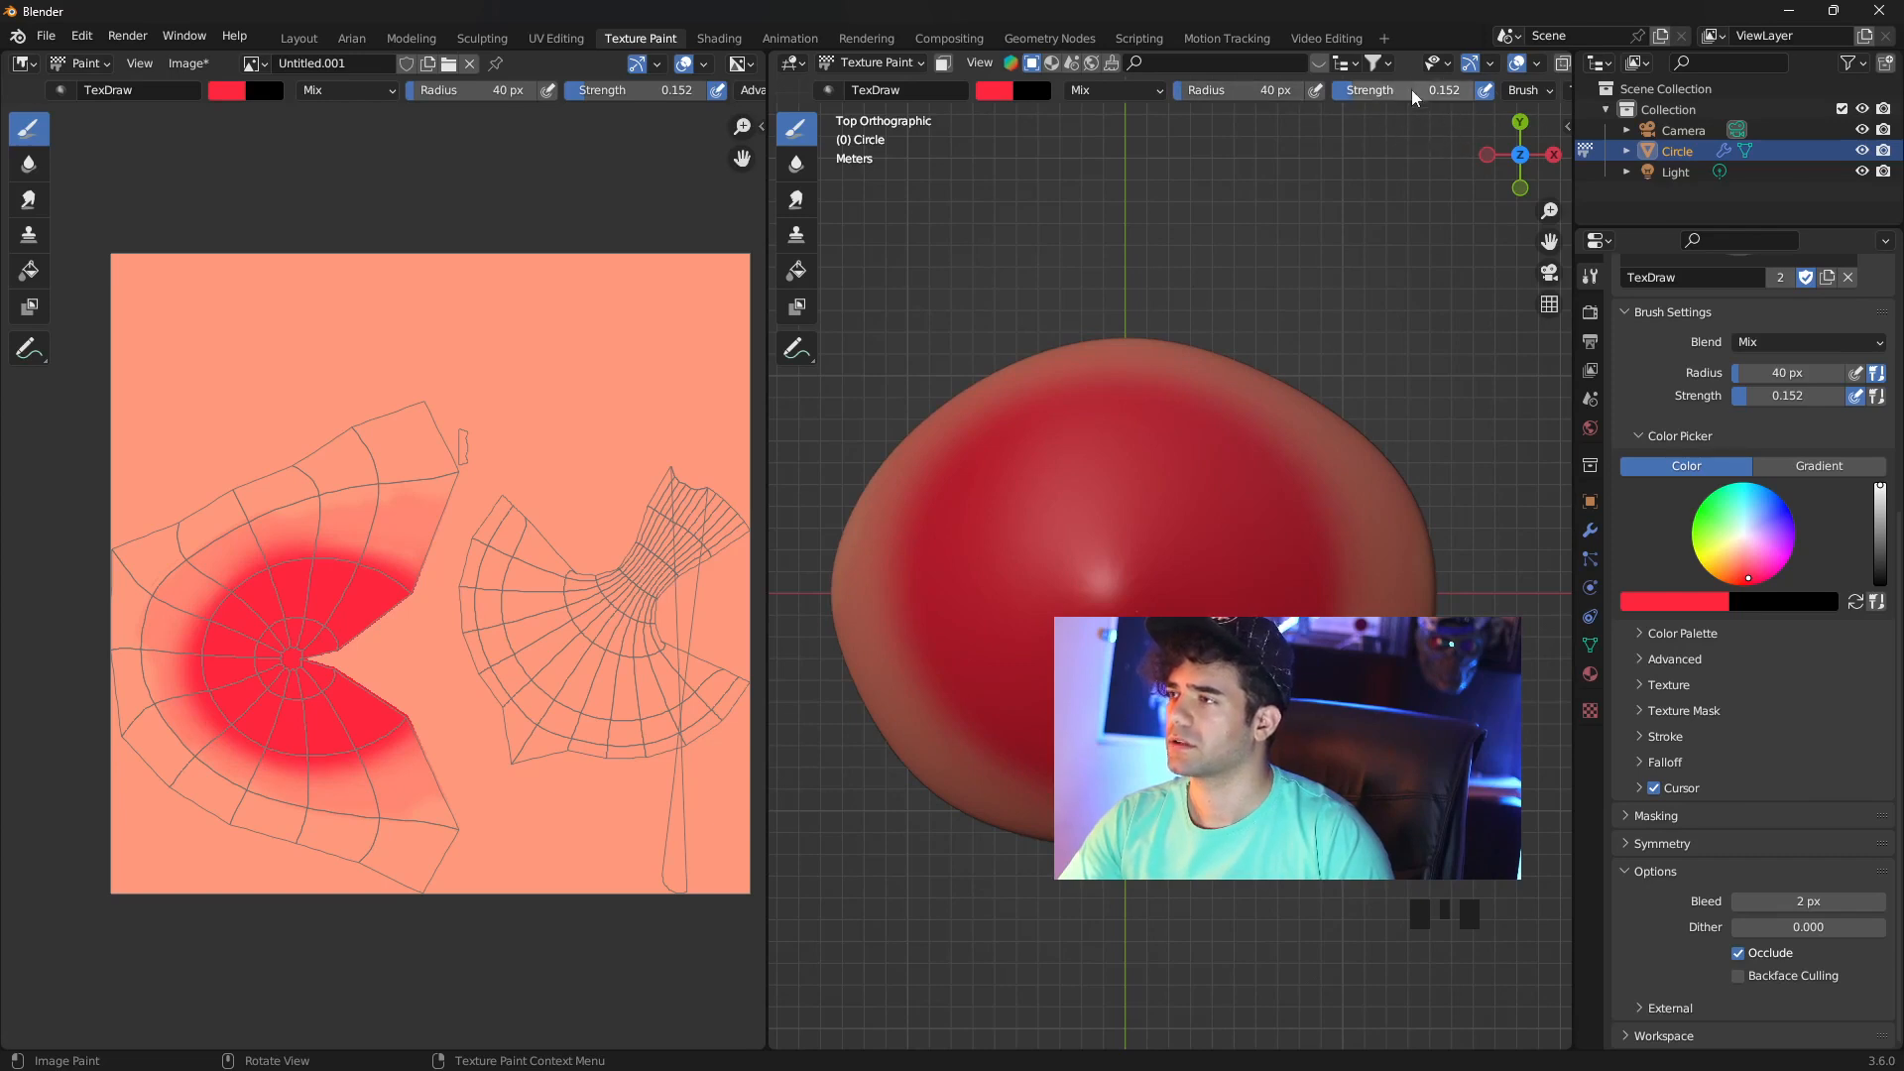
# Set the brush strength to 0.483 and radius to 100 px, and blend the red outward around the cap's rim
pyautogui.moveTo(1413, 95)
pyautogui.mouseDown()
pyautogui.moveTo(1381, 93)
pyautogui.moveTo(1428, 94)
pyautogui.mouseUp()
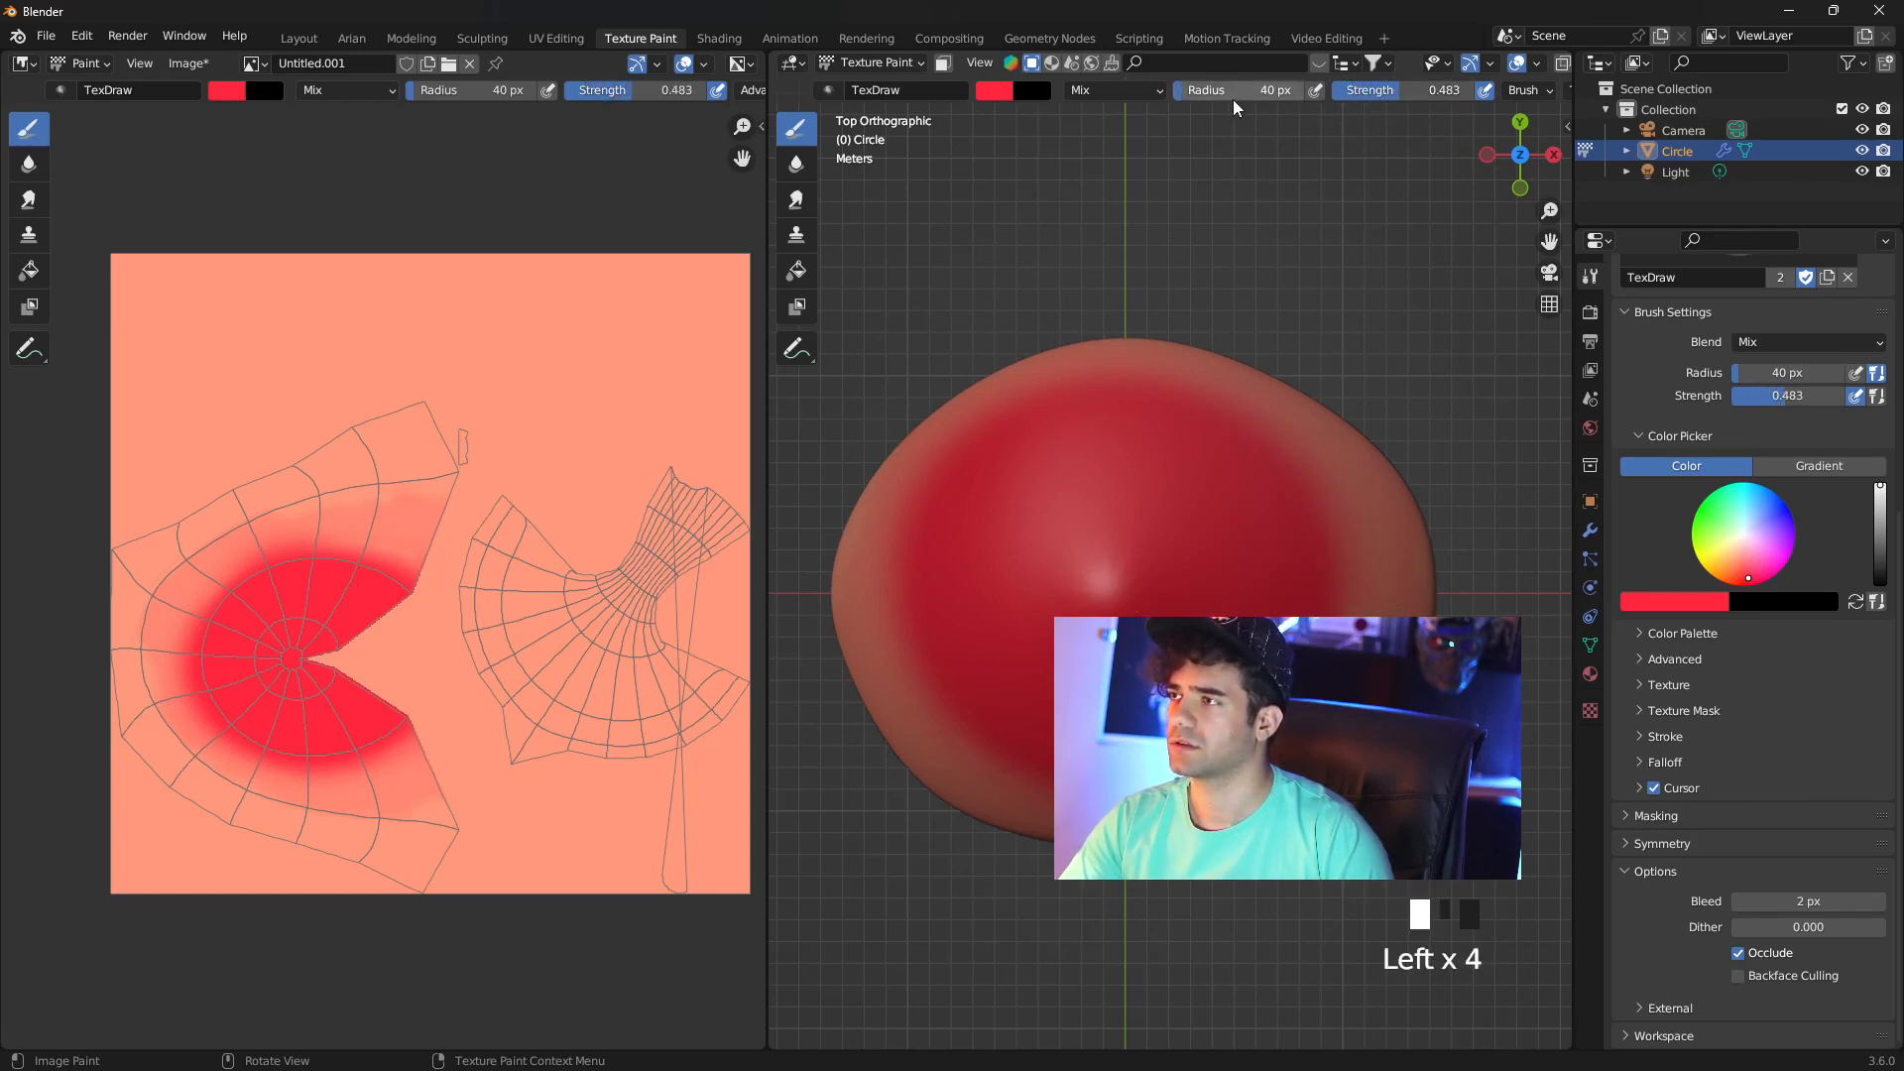
pyautogui.moveTo(1205, 90)
pyautogui.mouseDown()
pyautogui.moveTo(1279, 90)
pyautogui.moveTo(1248, 91)
pyautogui.mouseUp()
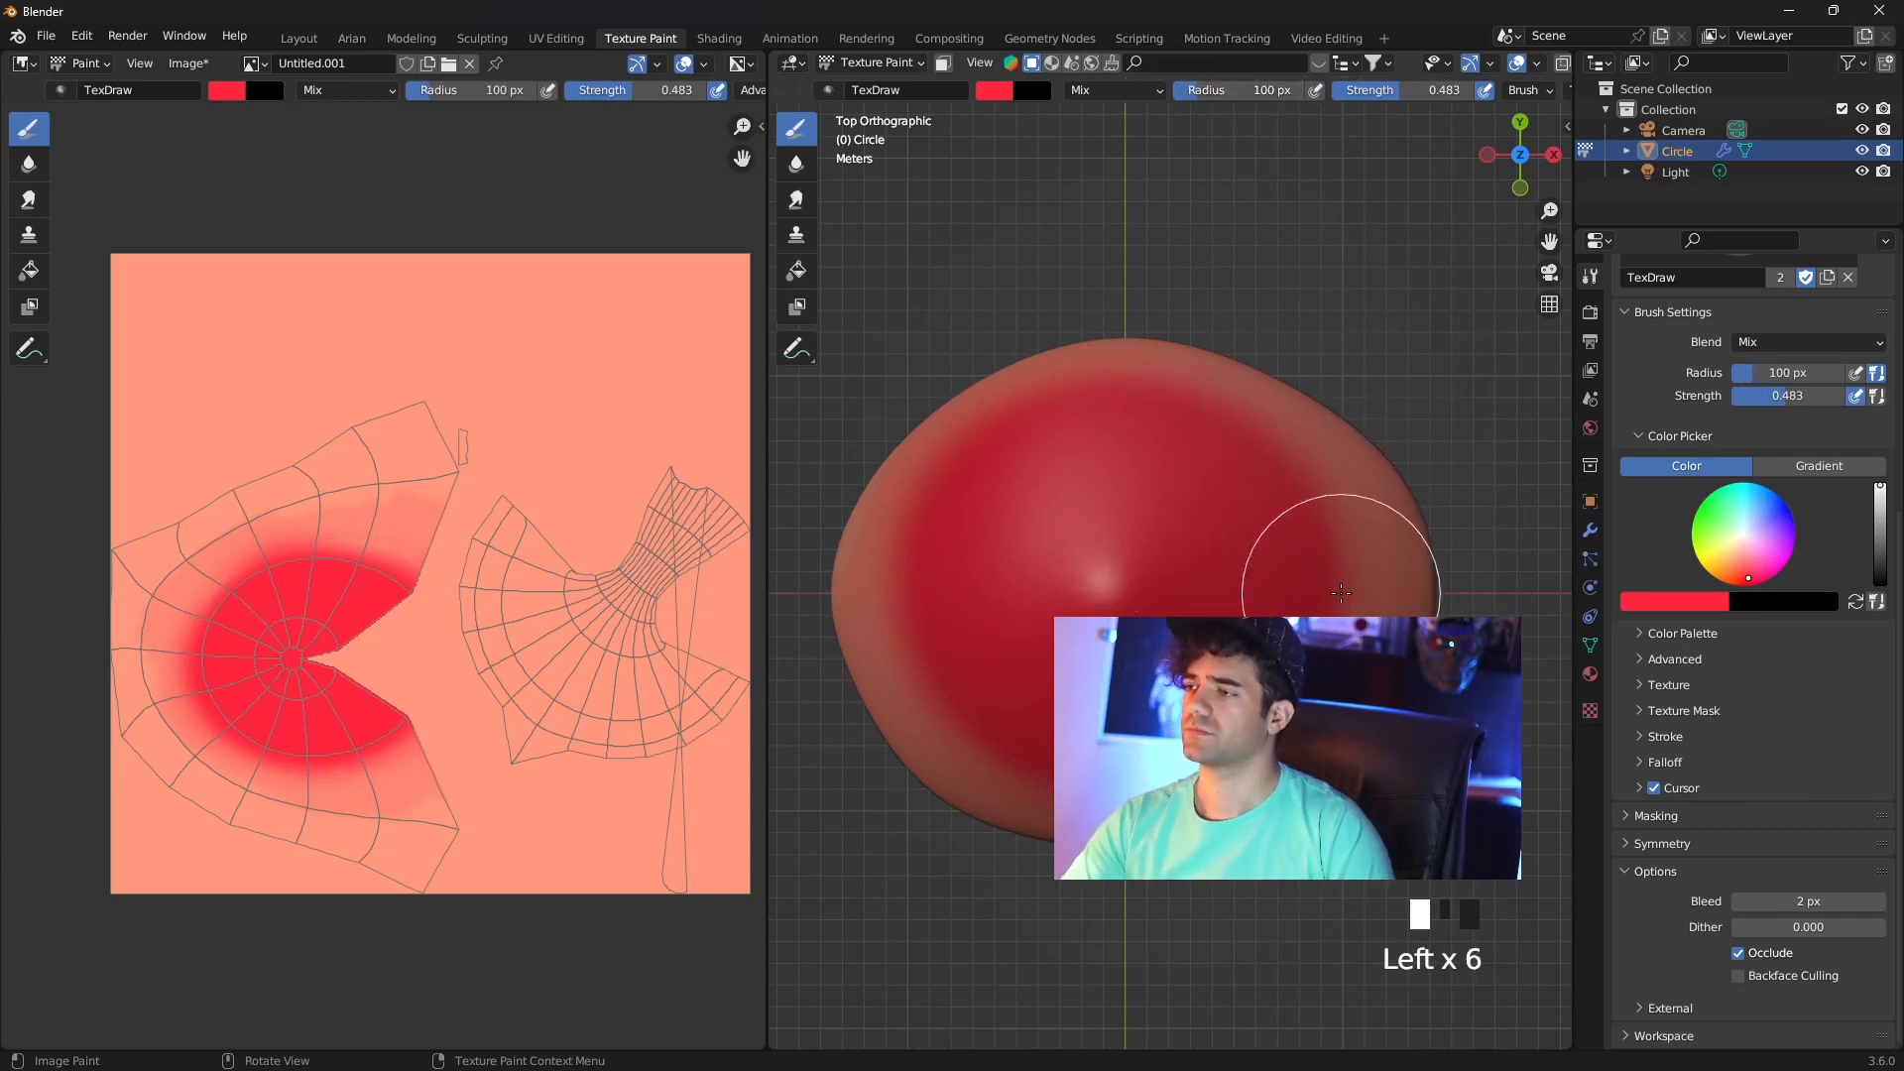
pyautogui.click(1322, 515)
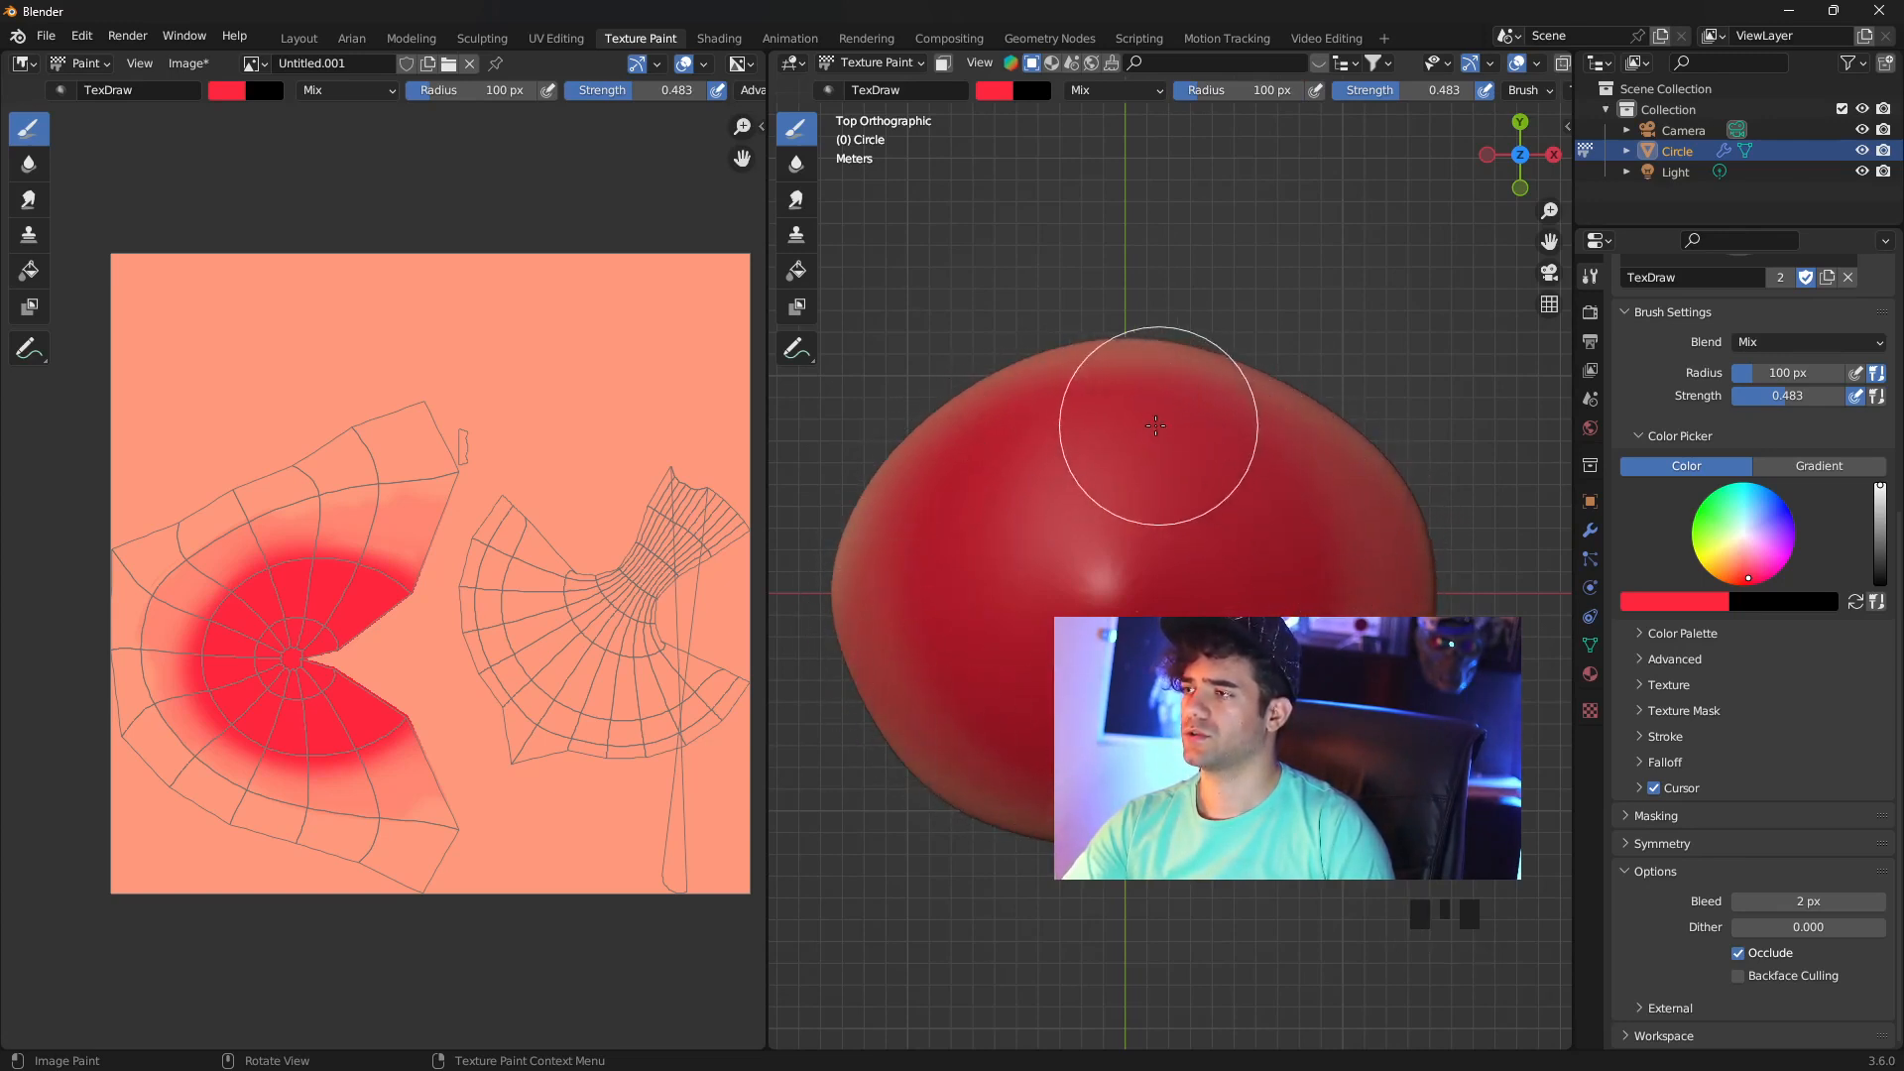
pyautogui.moveTo(1147, 476); pyautogui.dragTo(1147, 574)
# Set the brush to pale pink with hue 0.989, saturation 0.096, value 1.000, radius 32 px and strength 1.000
pyautogui.moveTo(1147, 574)
pyautogui.mouseDown(button='middle')
pyautogui.moveTo(1111, 397)
pyautogui.moveTo(1100, 516)
pyautogui.moveTo(1101, 461)
pyautogui.mouseUp(button='middle')
pyautogui.scroll(-2, 1131, 510)
pyautogui.moveTo(1160, 714); pyautogui.dragTo(1127, 615, button='middle')
pyautogui.scroll(3, 1126, 615)
pyautogui.scroll(-1, 1138, 594)
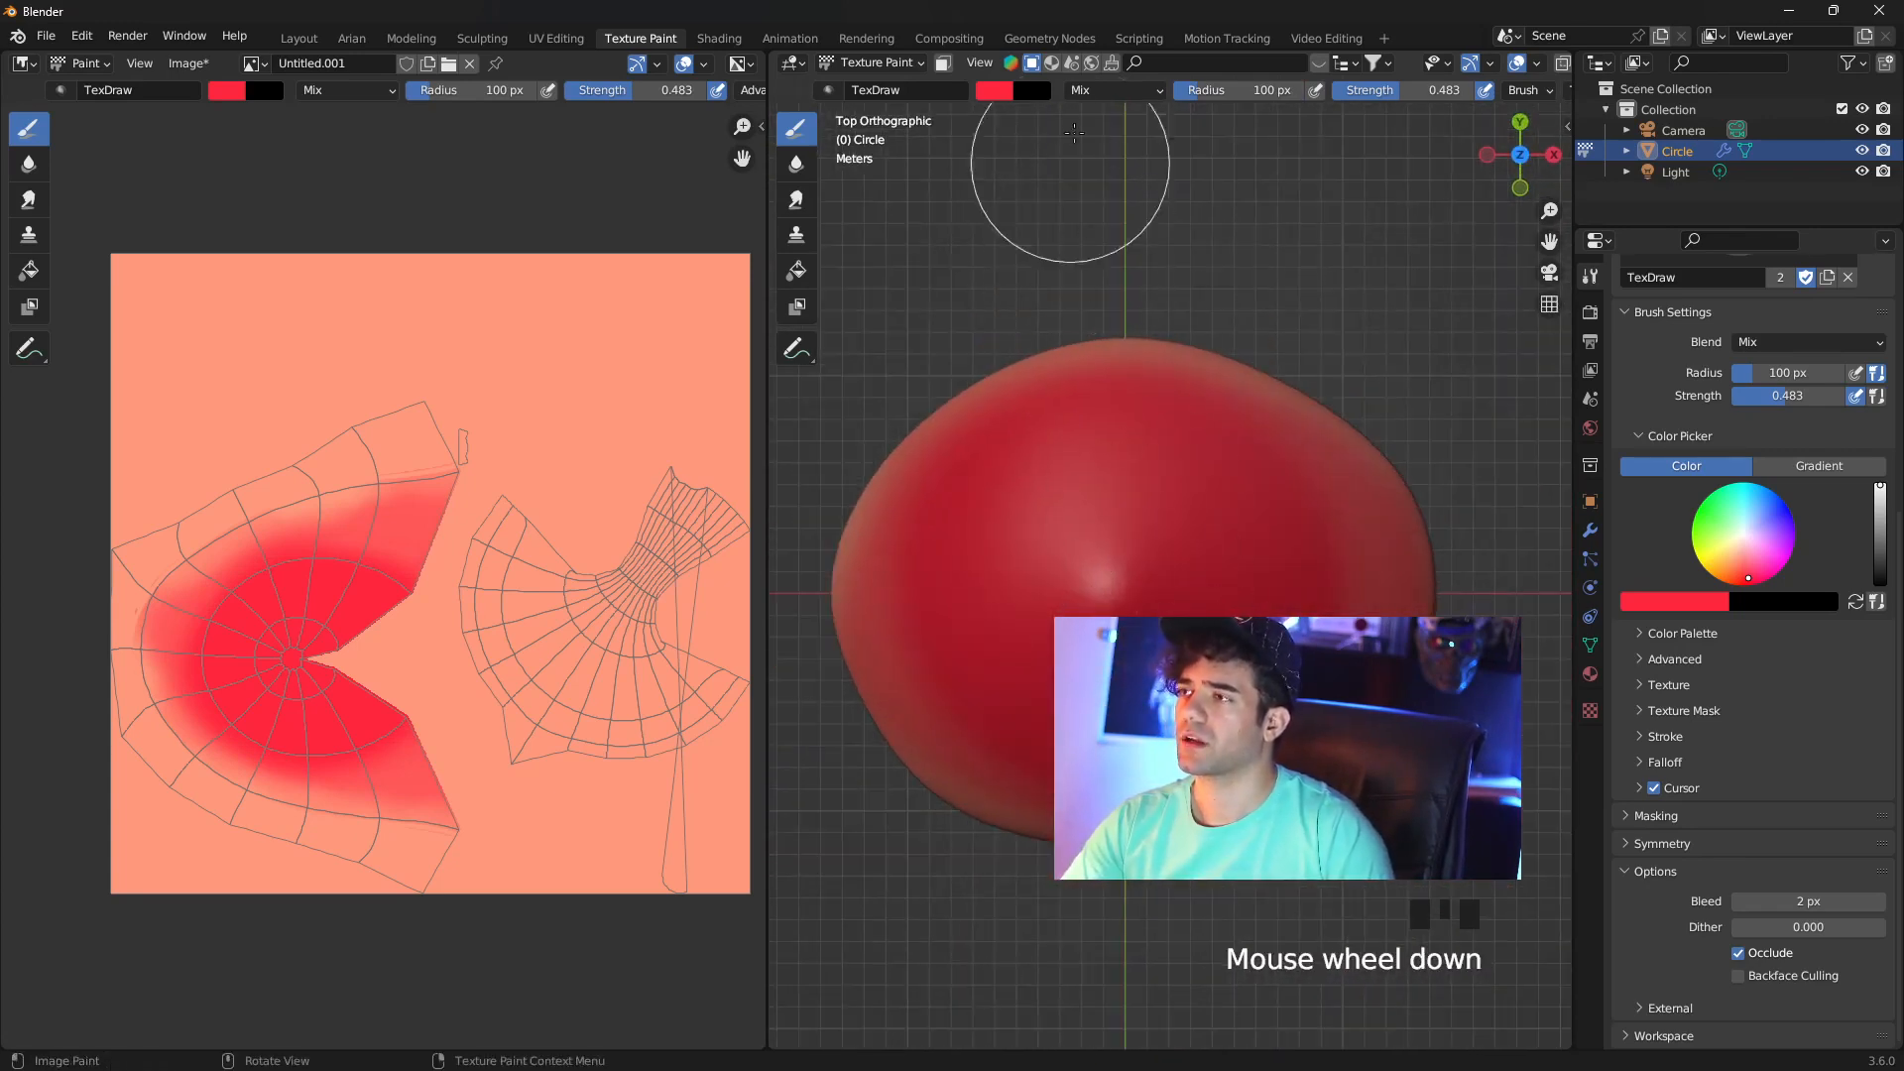
pyautogui.click(992, 92)
pyautogui.click(1064, 195)
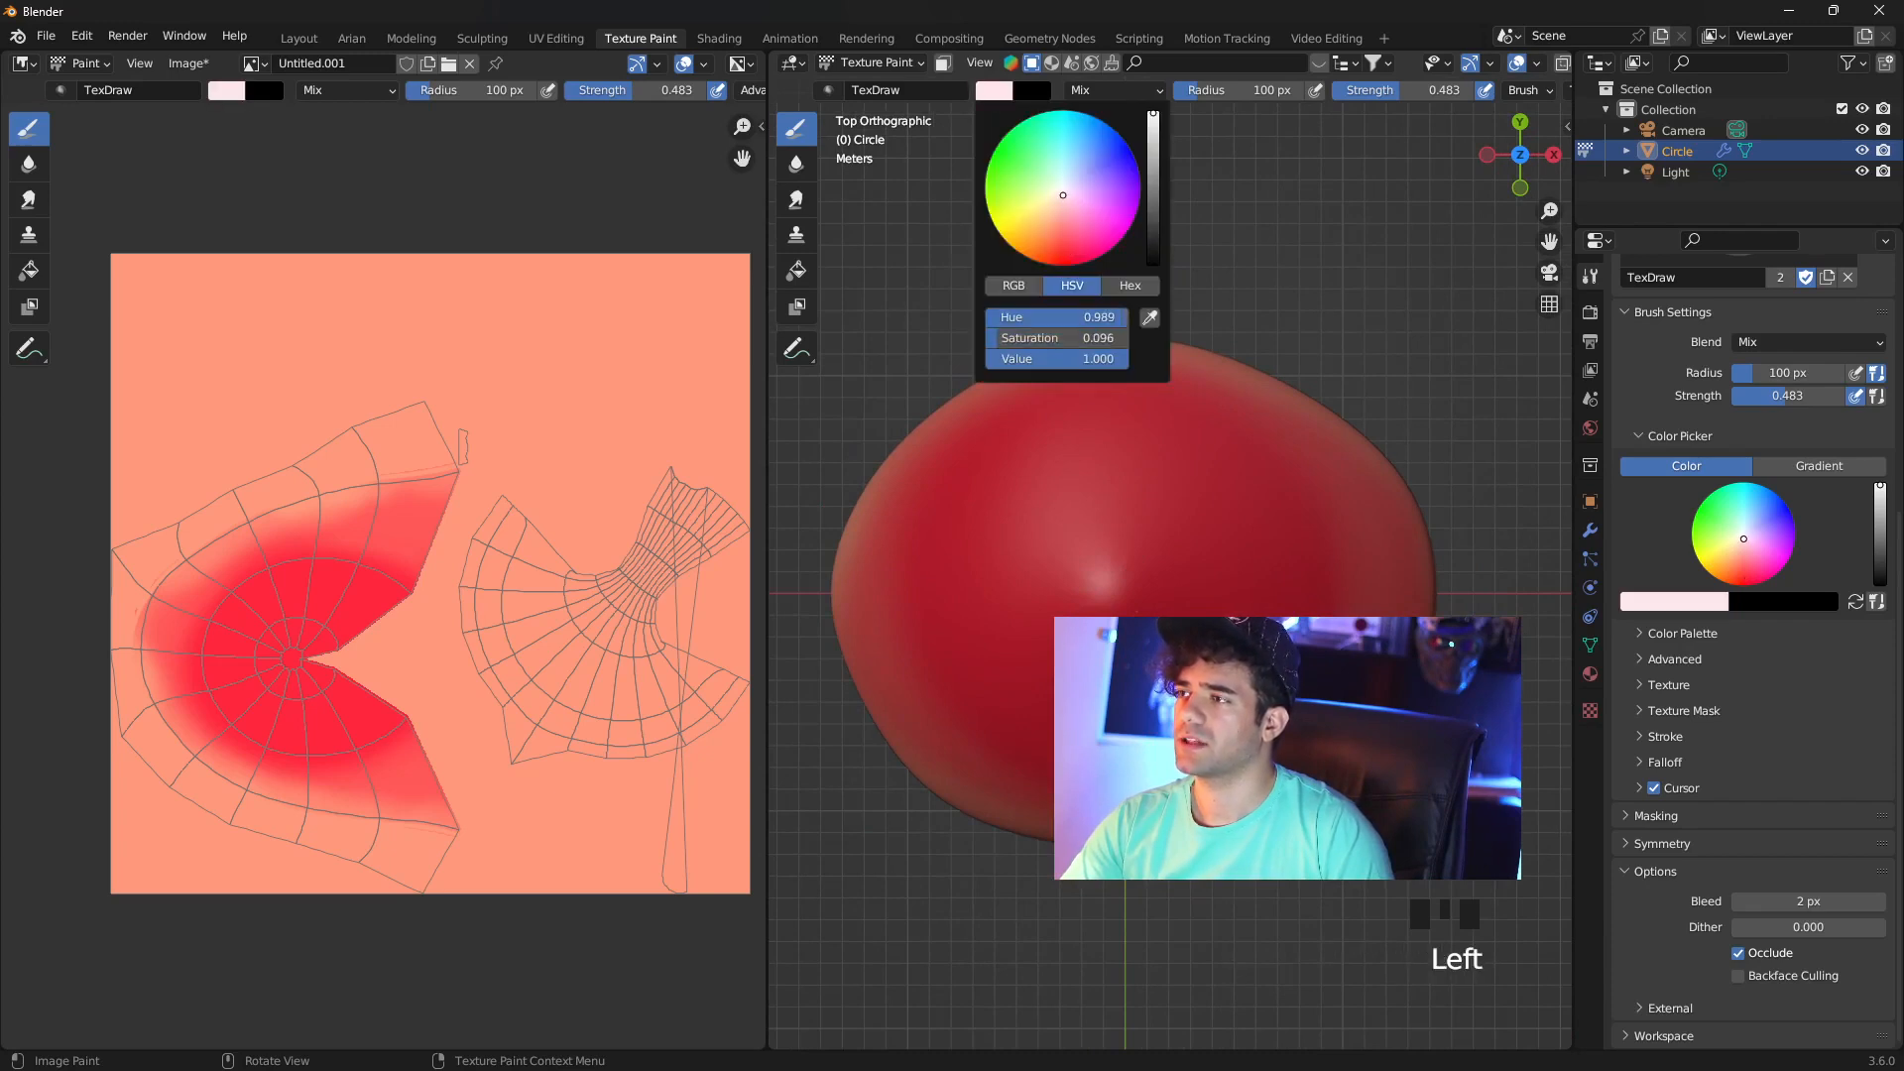
pyautogui.scroll(1, 1169, 567)
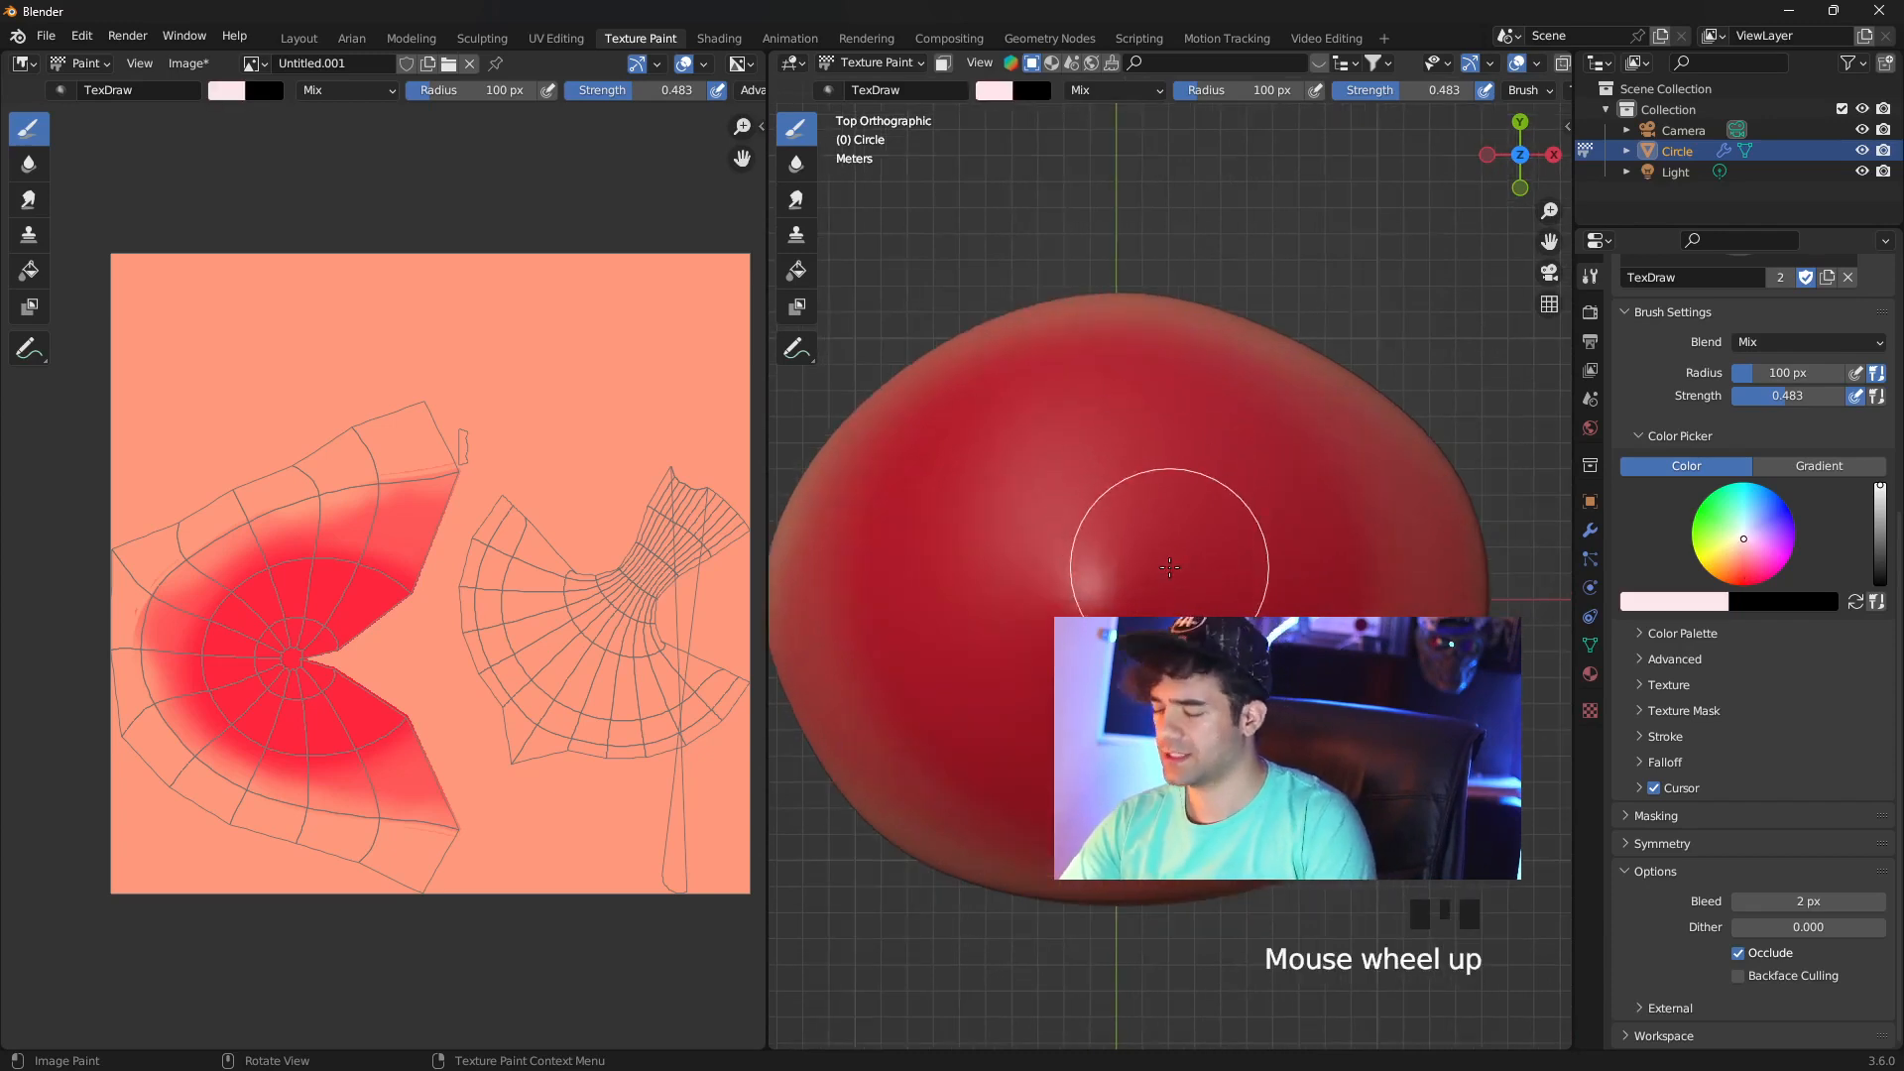
pyautogui.press('f')
pyautogui.click(1195, 519)
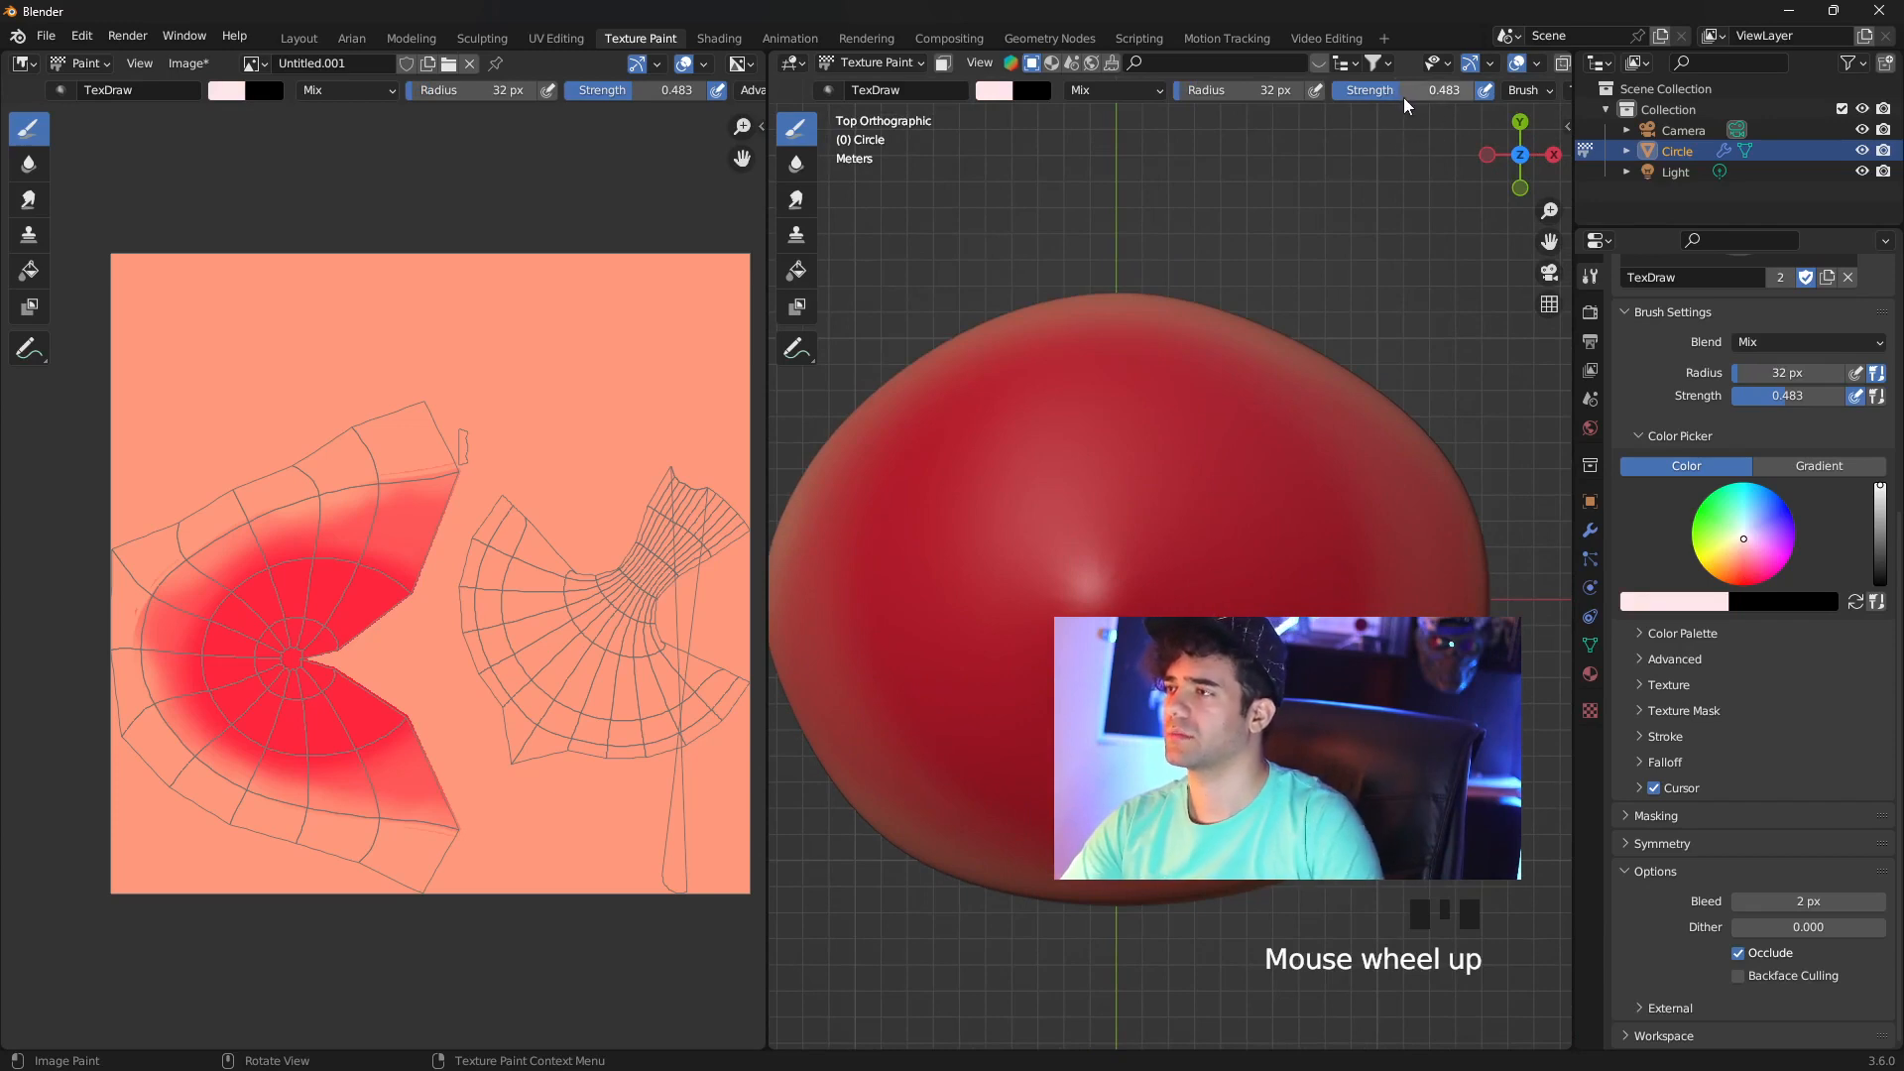
pyautogui.moveTo(1404, 98); pyautogui.dragTo(1478, 98)
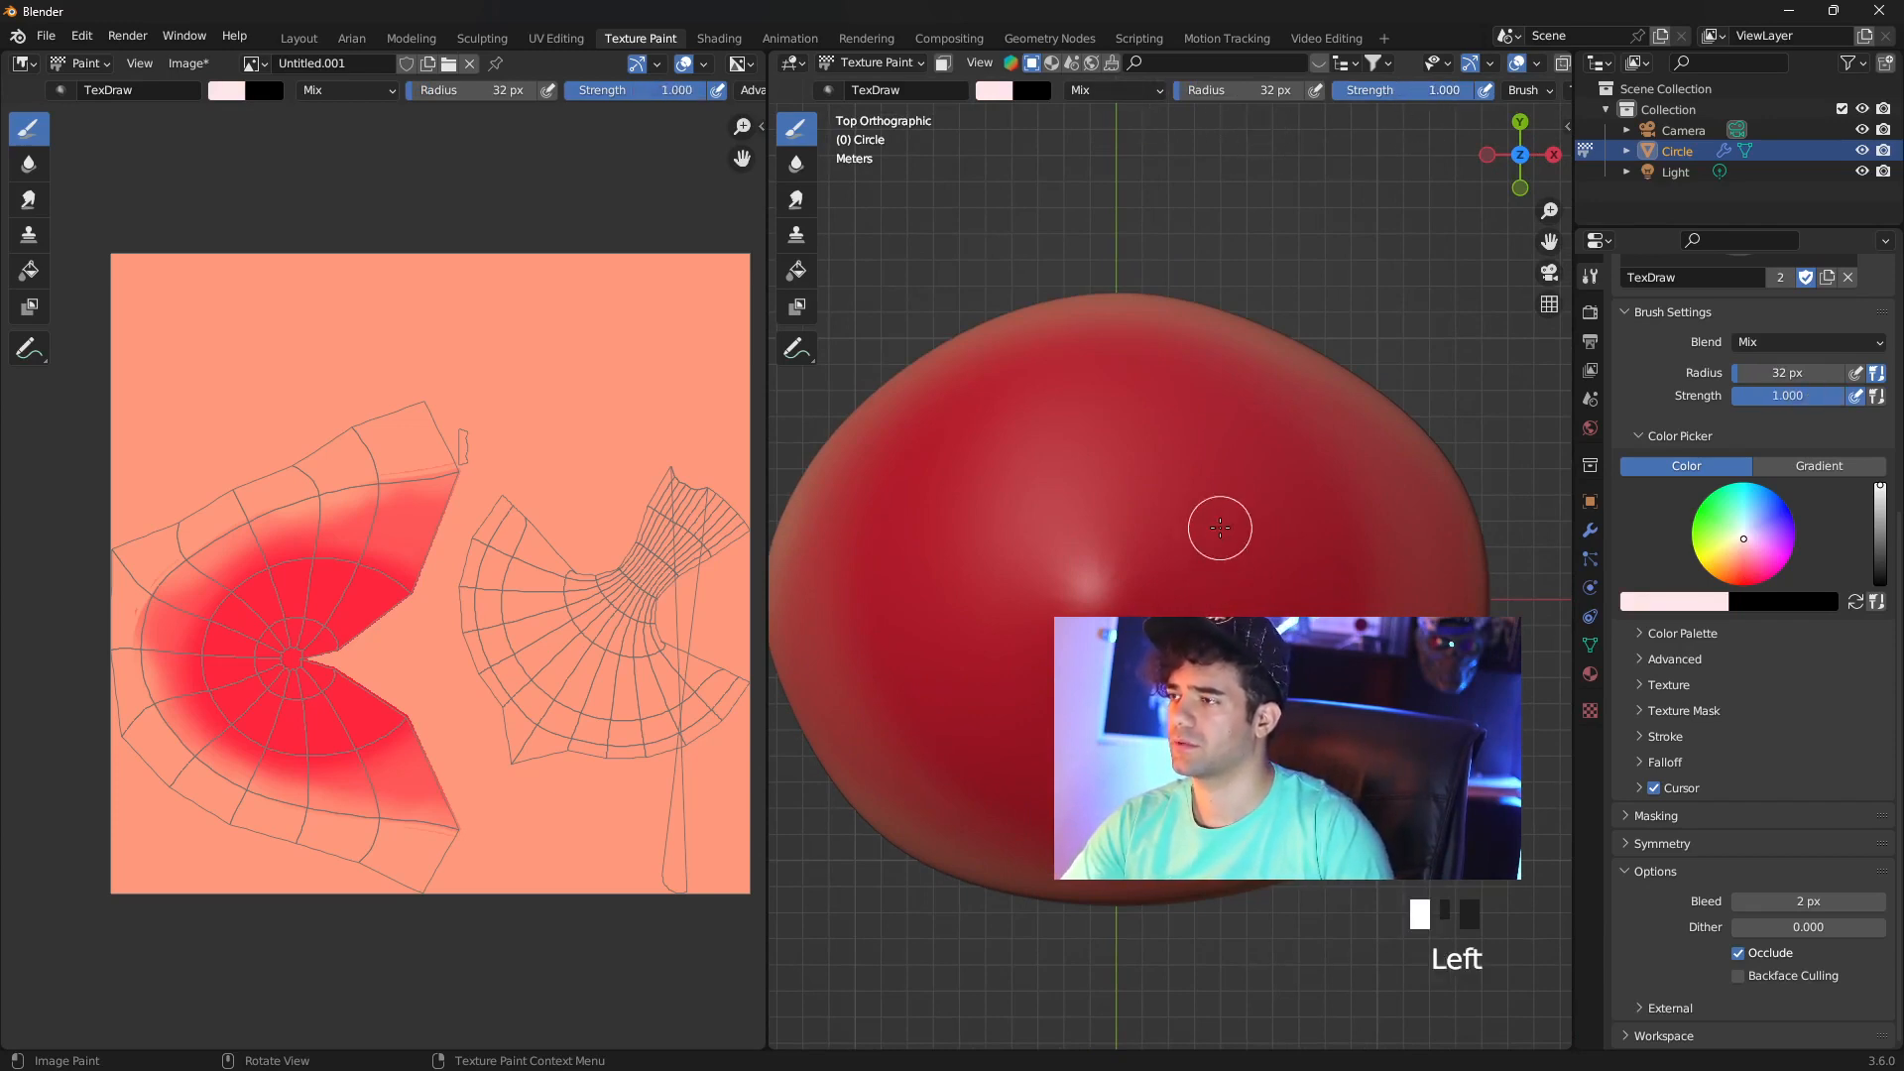
# Dab three pale round spots on the cap, one on one side of the peak and two on the opposite side
pyautogui.click(1261, 543)
pyautogui.click(1261, 543)
pyautogui.click(1261, 543)
pyautogui.click(1261, 544)
pyautogui.click(1261, 544)
pyautogui.click(1262, 543)
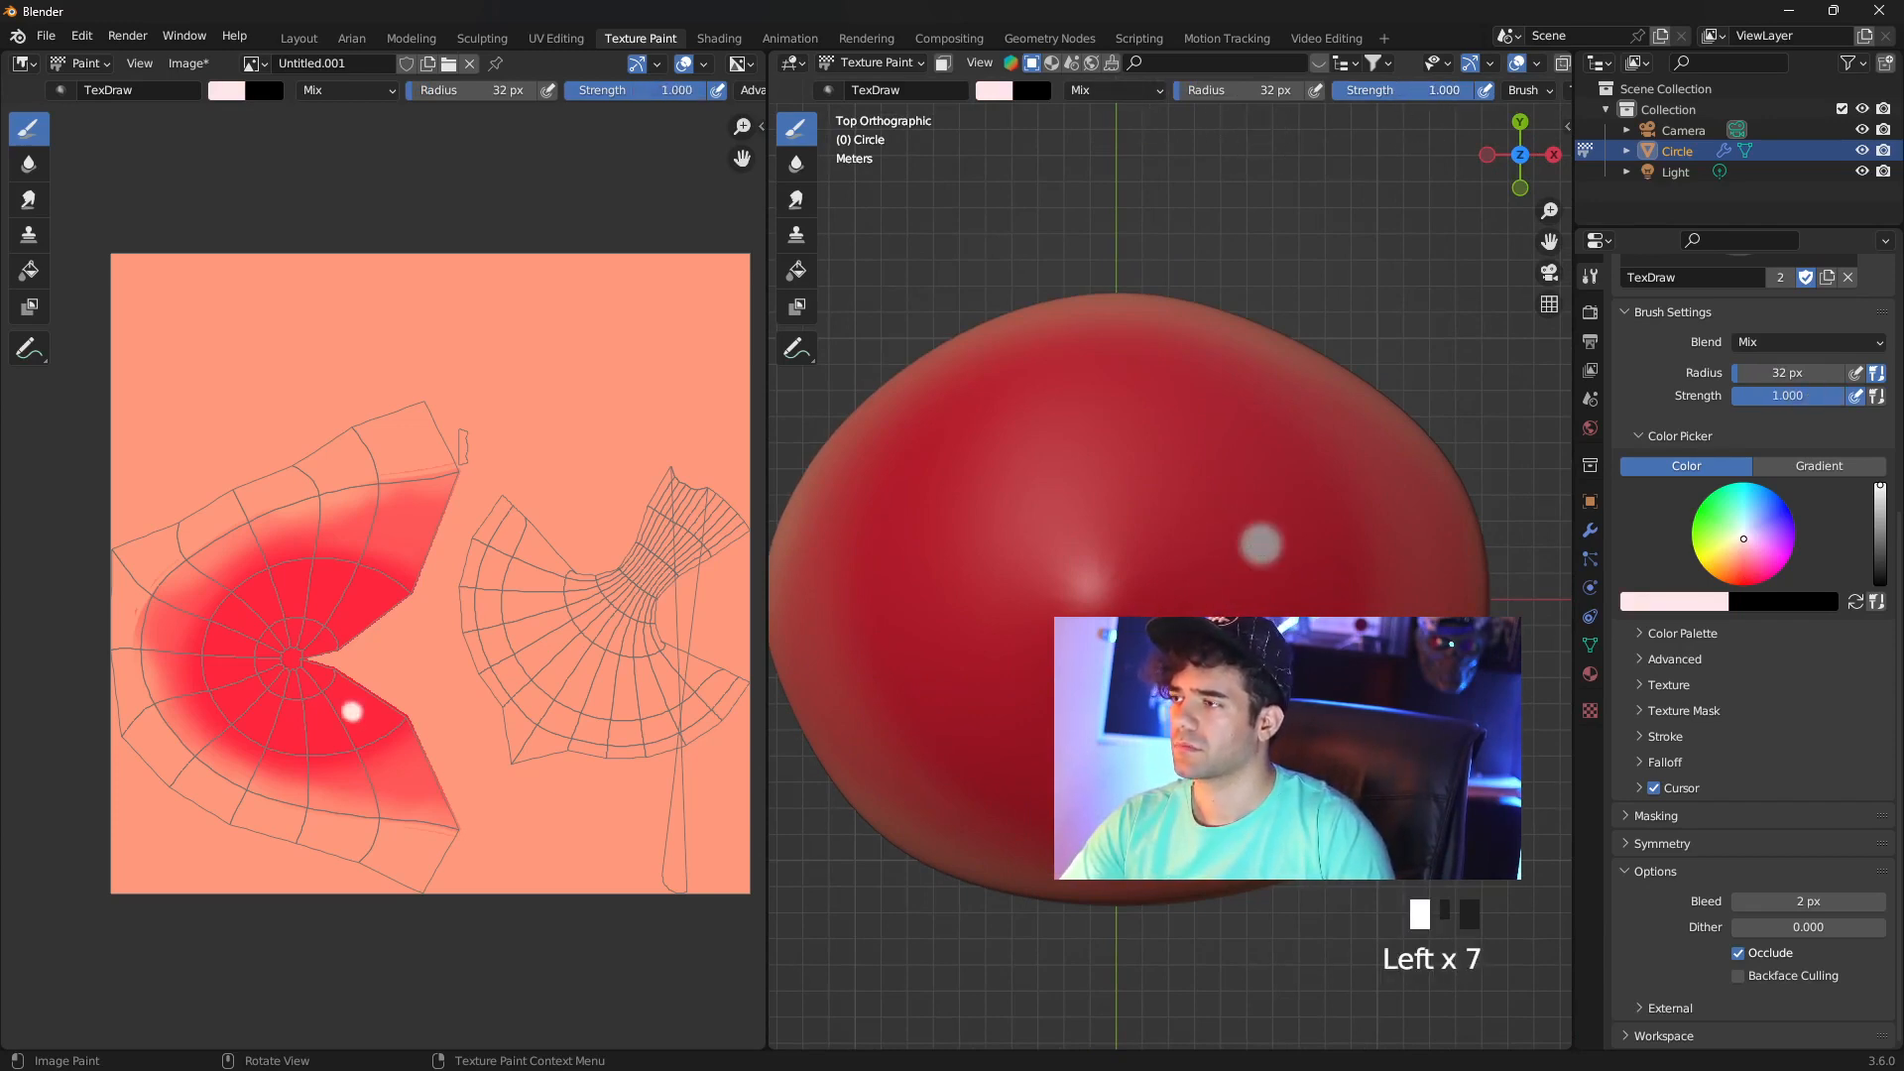
pyautogui.click(1262, 544)
pyautogui.click(1261, 544)
pyautogui.click(1261, 543)
pyautogui.click(1261, 544)
pyautogui.click(1261, 544)
pyautogui.click(949, 731)
pyautogui.click(950, 732)
pyautogui.click(950, 731)
pyautogui.click(957, 584)
pyautogui.click(956, 584)
pyautogui.click(957, 584)
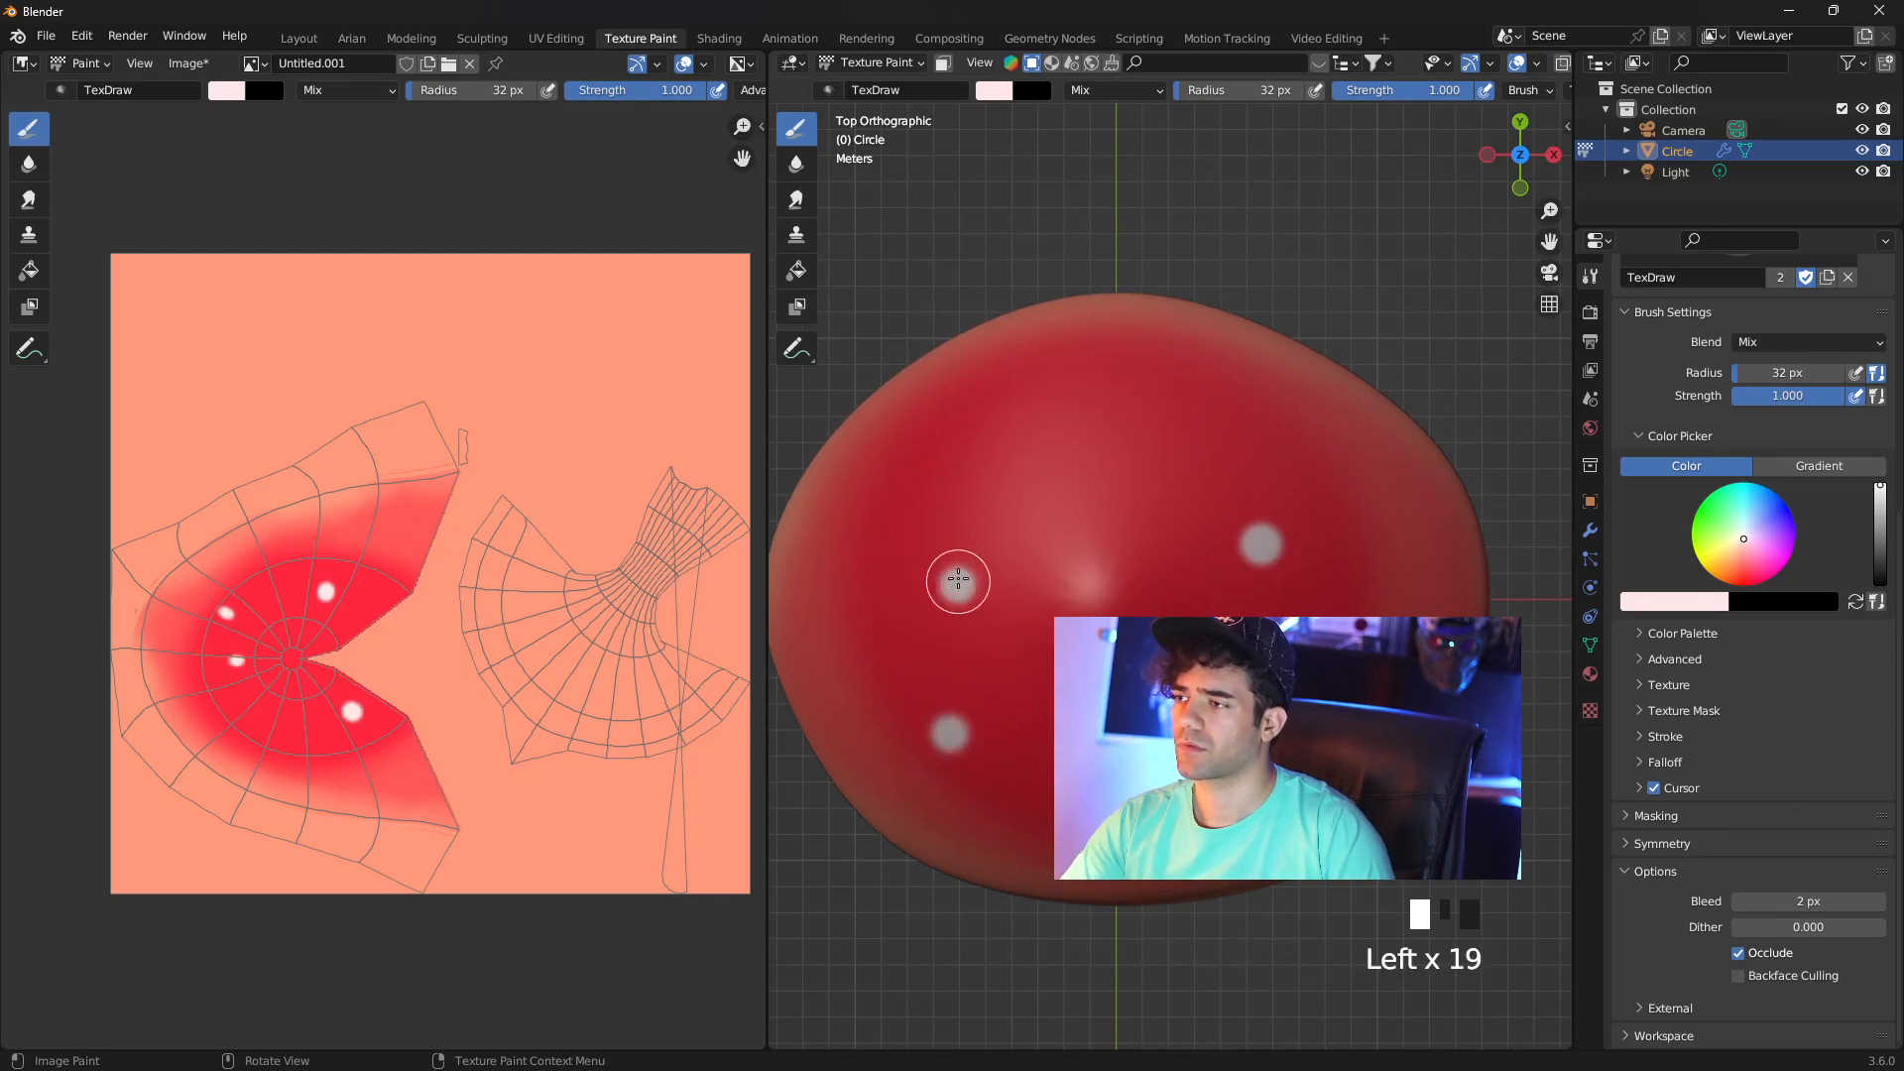
# Reduce the brush radius to 19 px and dab small pale spots between the larger ones on the cap
pyautogui.press('[')
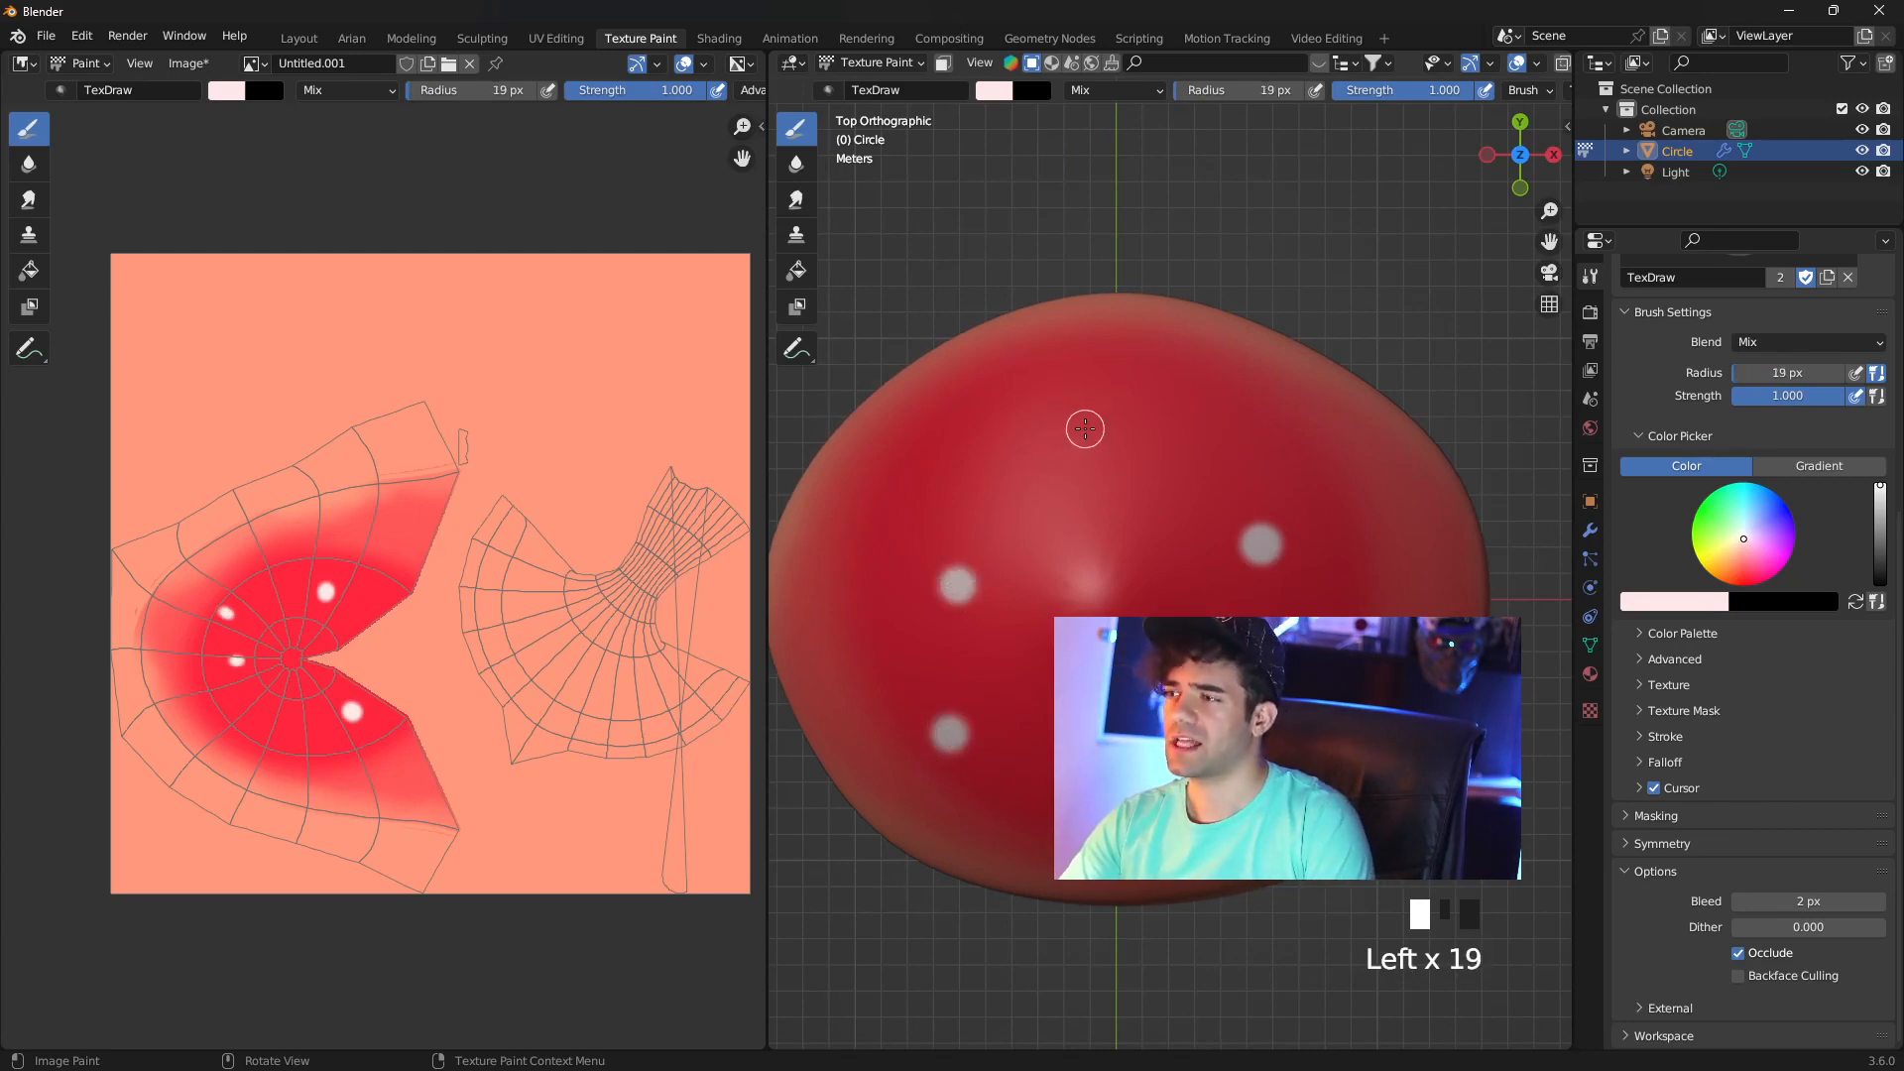
pyautogui.press('[')
pyautogui.click(1085, 428)
pyautogui.click(1085, 429)
pyautogui.click(1084, 428)
pyautogui.click(1085, 428)
pyautogui.click(1085, 428)
pyautogui.click(1347, 604)
pyautogui.click(1347, 604)
pyautogui.click(1346, 604)
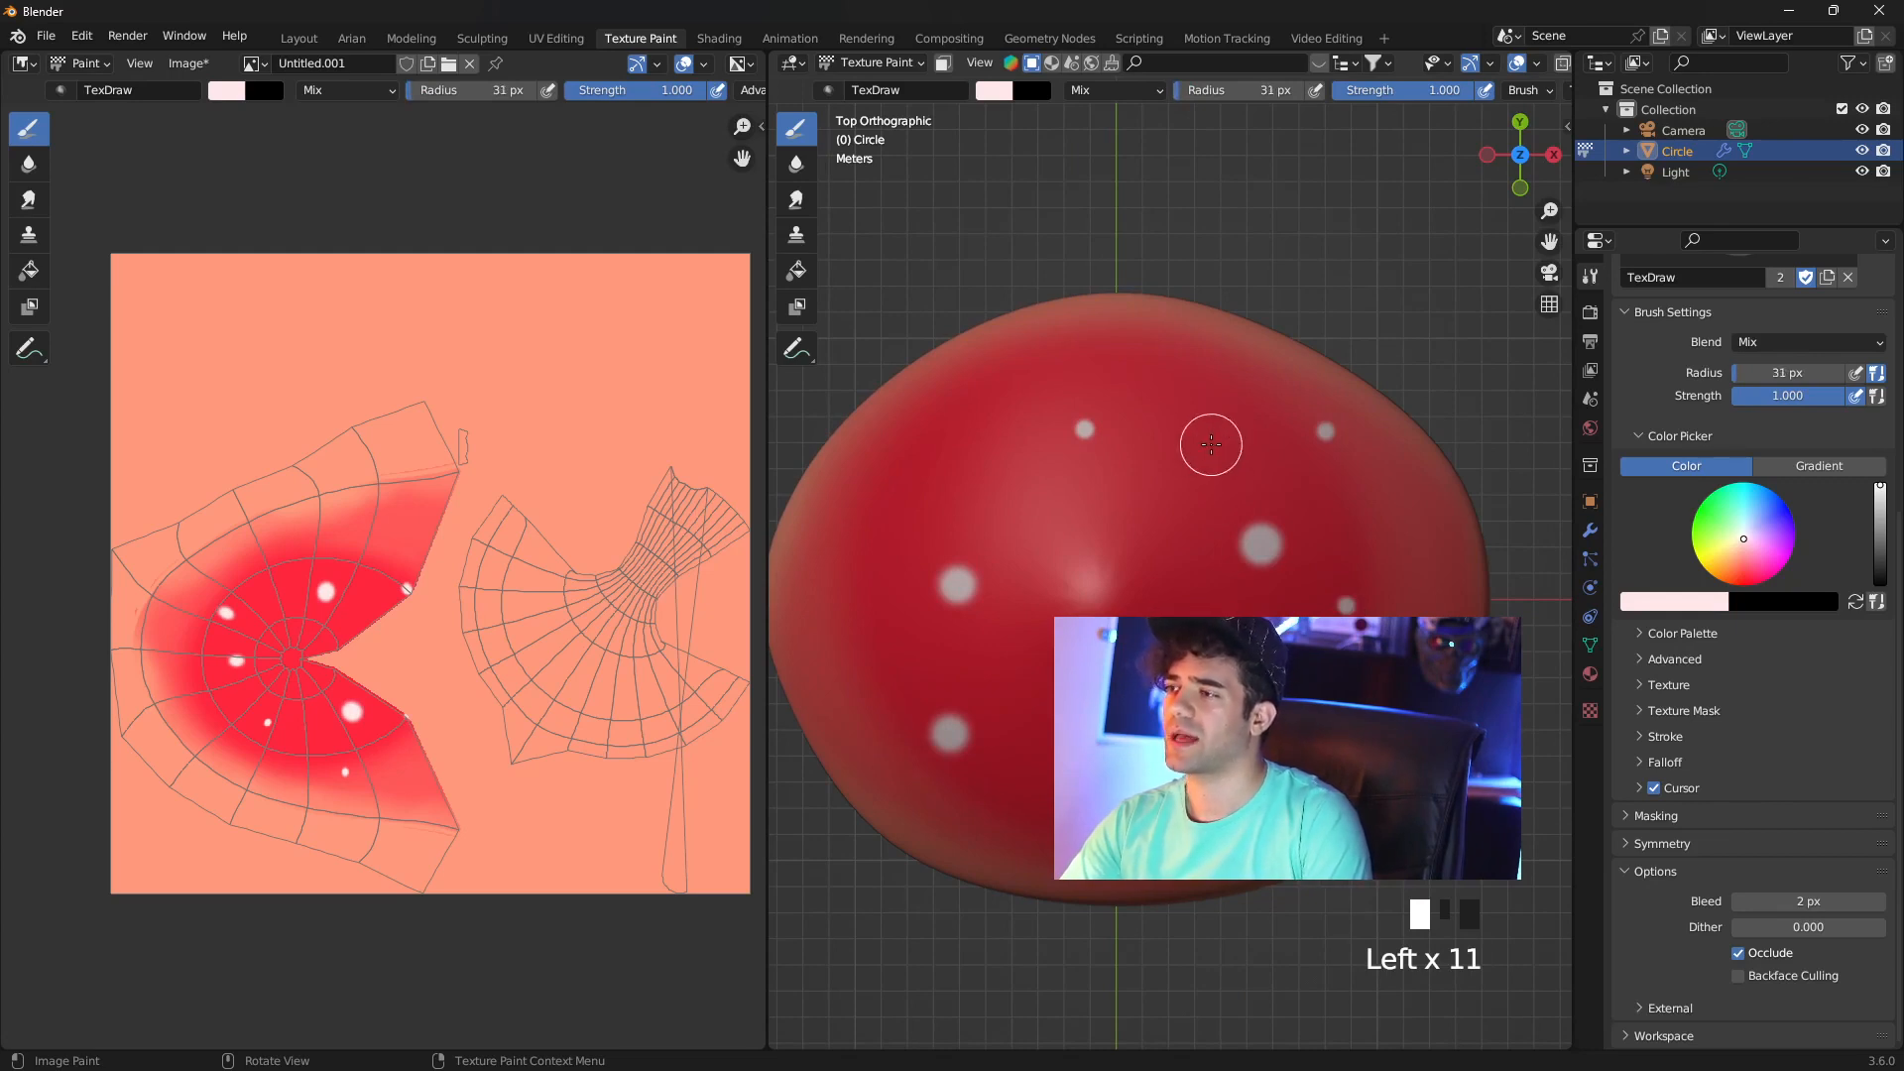
# Increase the brush radius to 37 px and dab large pale spots beside the peak and across the far half of the cap
pyautogui.press(']')
pyautogui.tripleClick(1203, 407)
pyautogui.doubleClick(1203, 407)
pyautogui.tripleClick(1202, 408)
pyautogui.doubleClick(1203, 408)
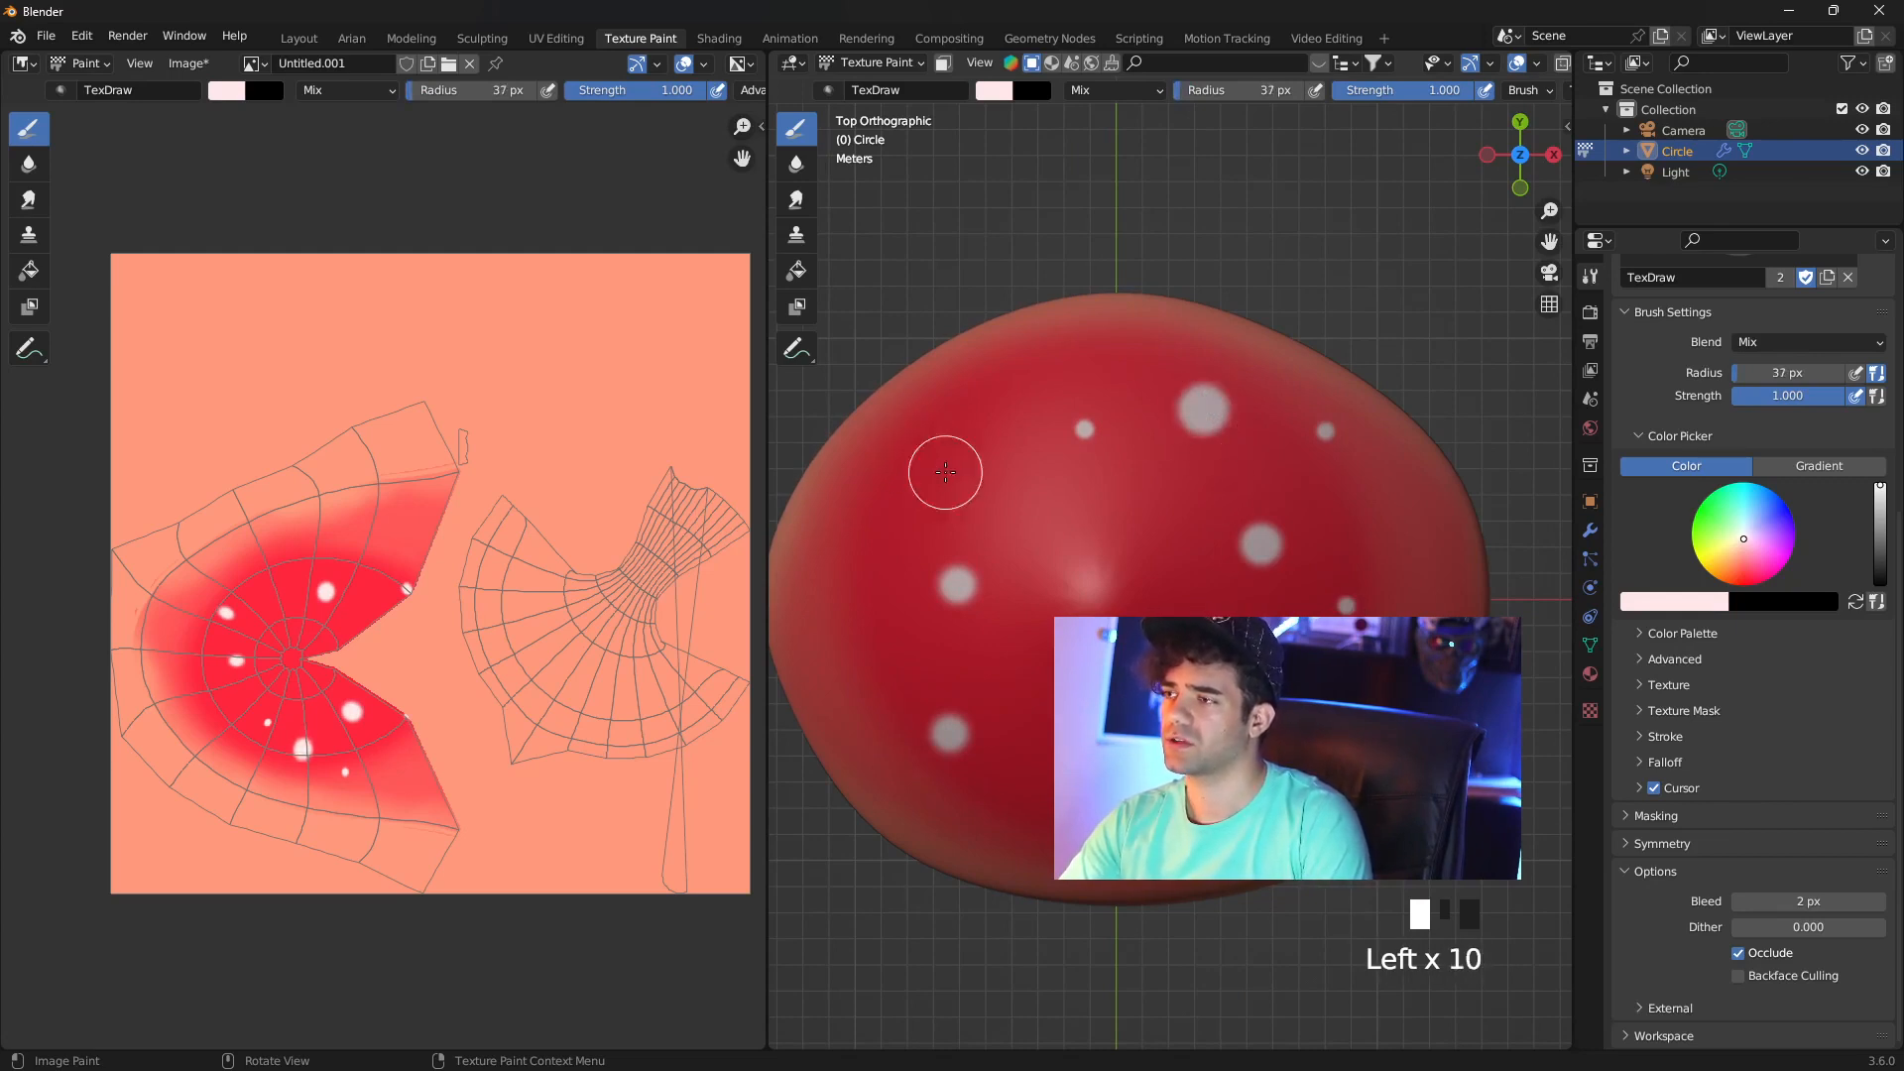
pyautogui.click(1050, 532)
pyautogui.tripleClick(1050, 532)
pyautogui.doubleClick(1050, 532)
pyautogui.click(946, 422)
pyautogui.doubleClick(946, 423)
pyautogui.doubleClick(946, 423)
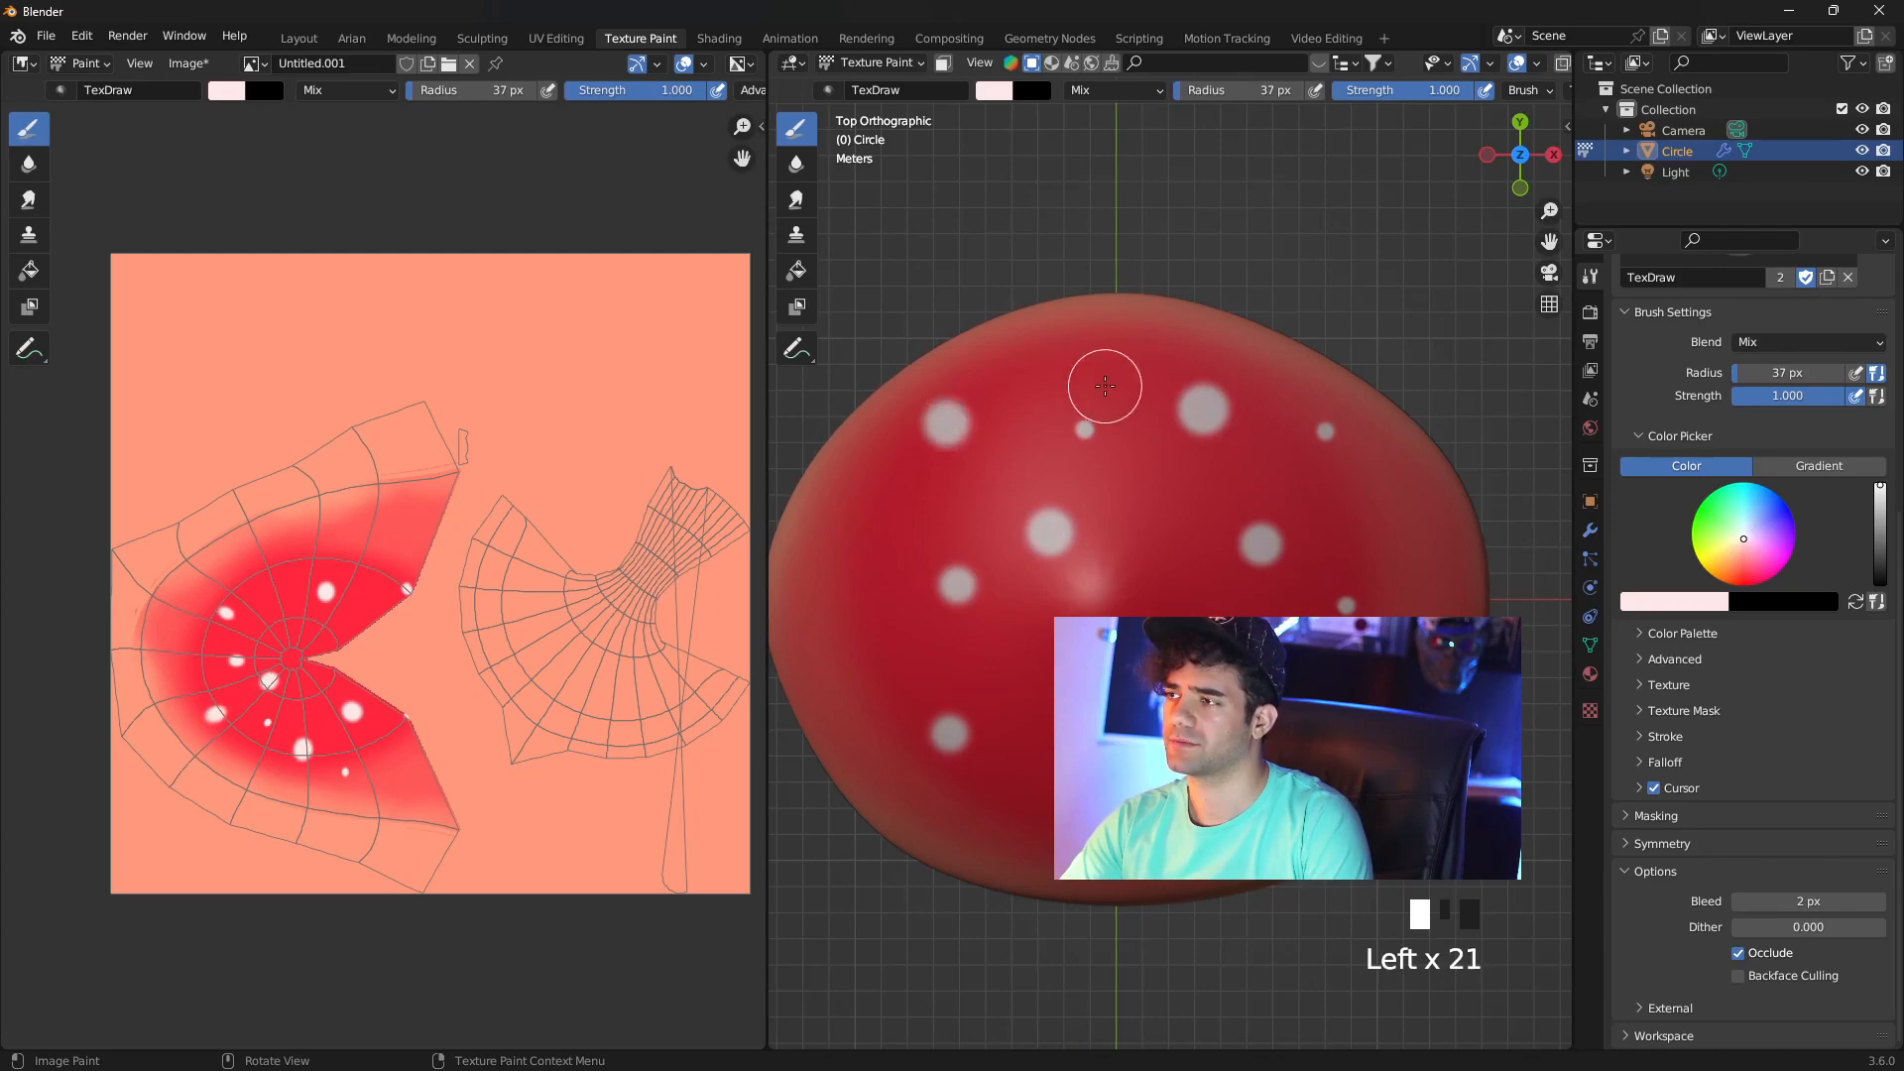
pyautogui.tripleClick(1114, 350)
# Scatter many tiny pale spots over the red area of the cap with a 10 px brush radius
pyautogui.scroll(-2, 1114, 350)
pyautogui.moveTo(1114, 350); pyautogui.dragTo(1105, 563, button='middle')
pyautogui.scroll(-2, 1210, 446)
pyautogui.click(1003, 511)
# Bring the cap's underside into view and set the brush to a muted dark brown with value 0.427
pyautogui.moveTo(1004, 511)
pyautogui.mouseDown(button='middle')
pyautogui.moveTo(1111, 558)
pyautogui.moveTo(1121, 496)
pyautogui.mouseUp(button='middle')
pyautogui.scroll(-3, 1111, 558)
pyautogui.click(994, 90)
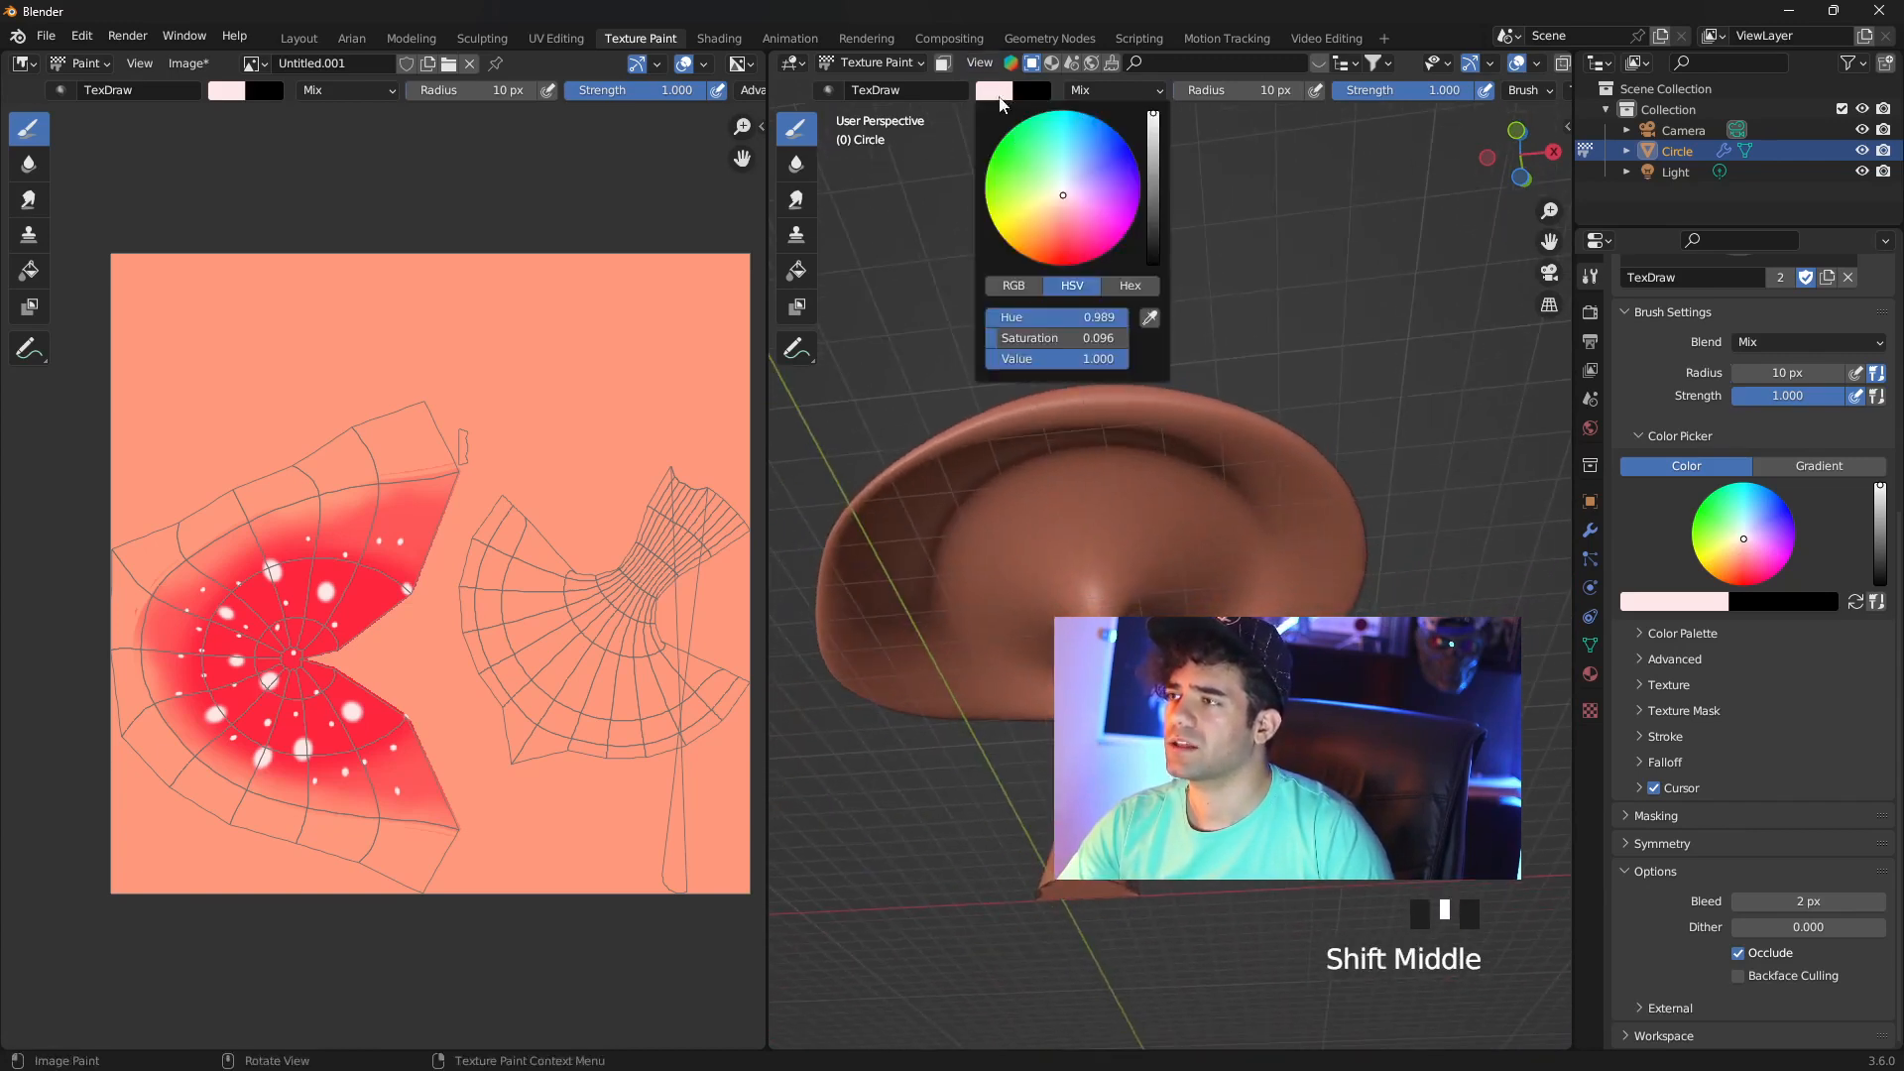
pyautogui.click(1153, 204)
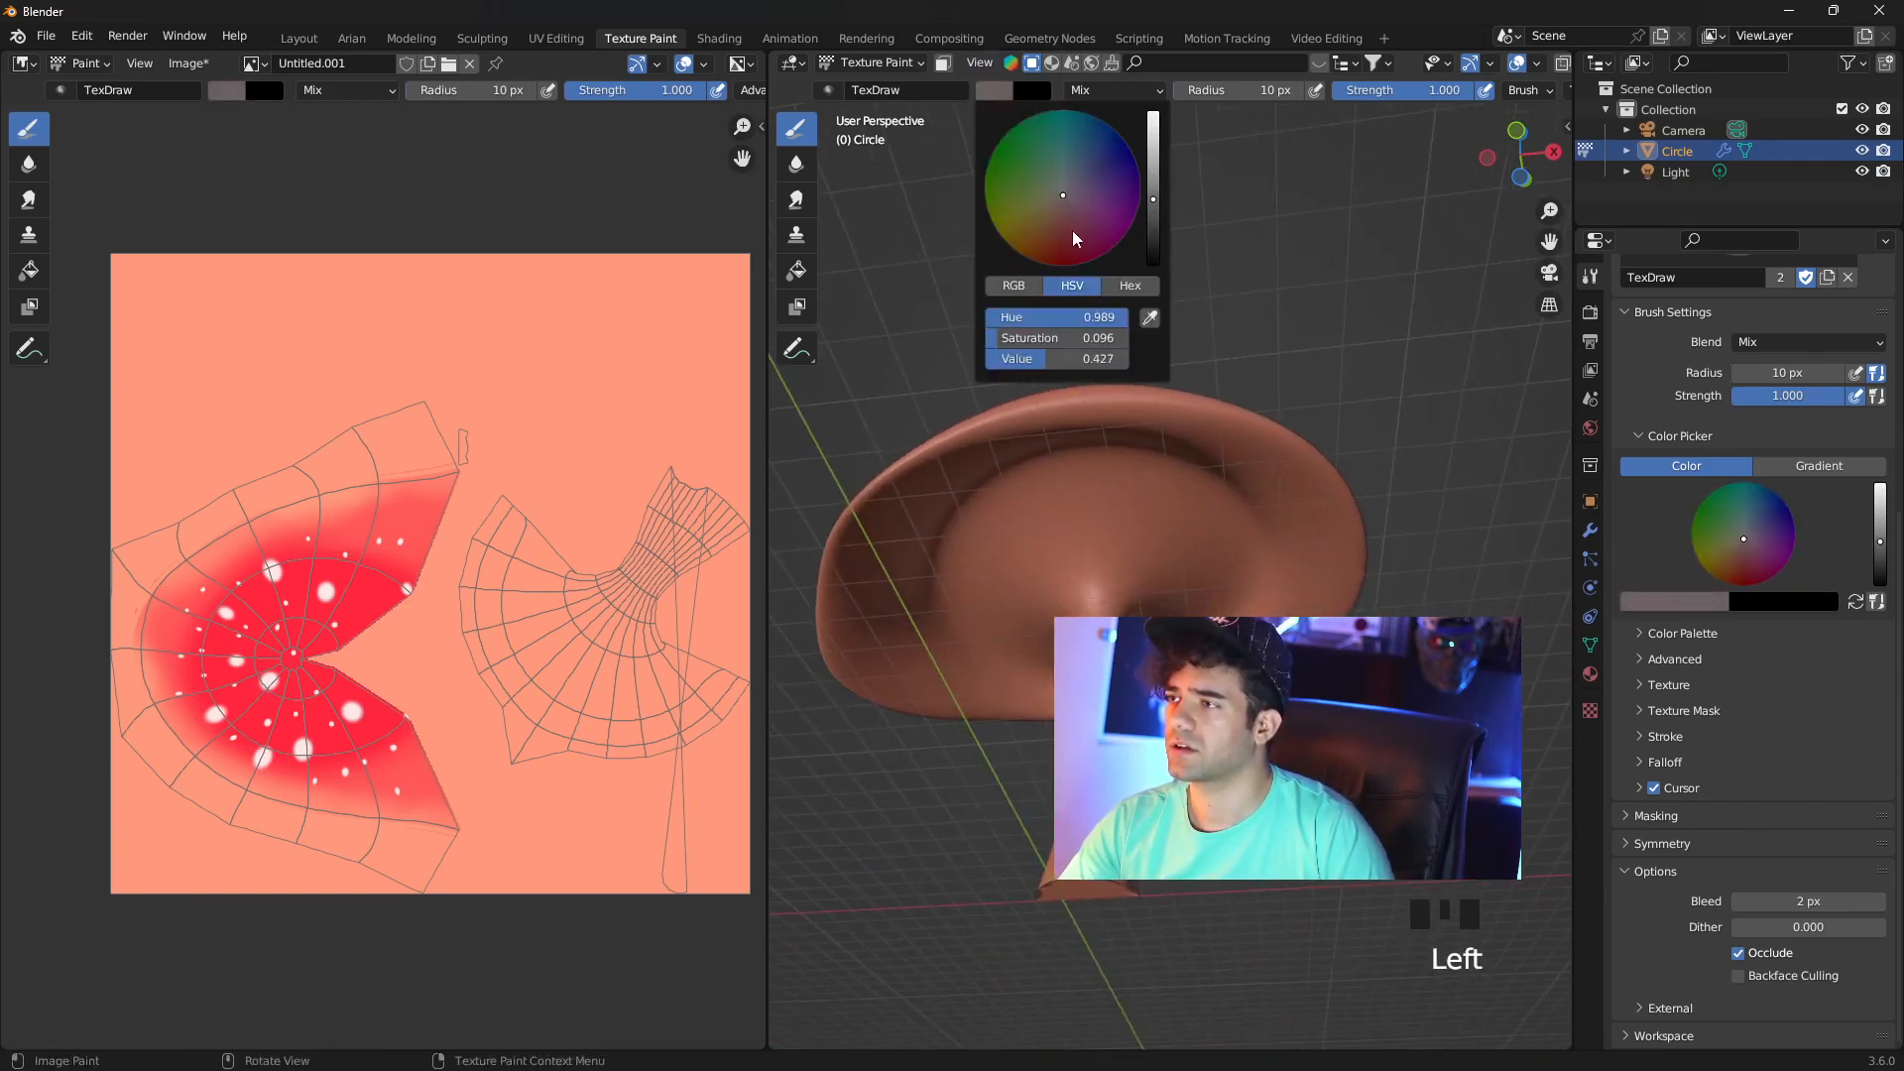
pyautogui.moveTo(1073, 230)
pyautogui.mouseDown()
pyautogui.moveTo(1071, 203)
pyautogui.moveTo(1049, 215)
pyautogui.mouseUp()
# Try a brown stroke on the cap's underside outward from the stem, and undo it
pyautogui.scroll(2, 1223, 557)
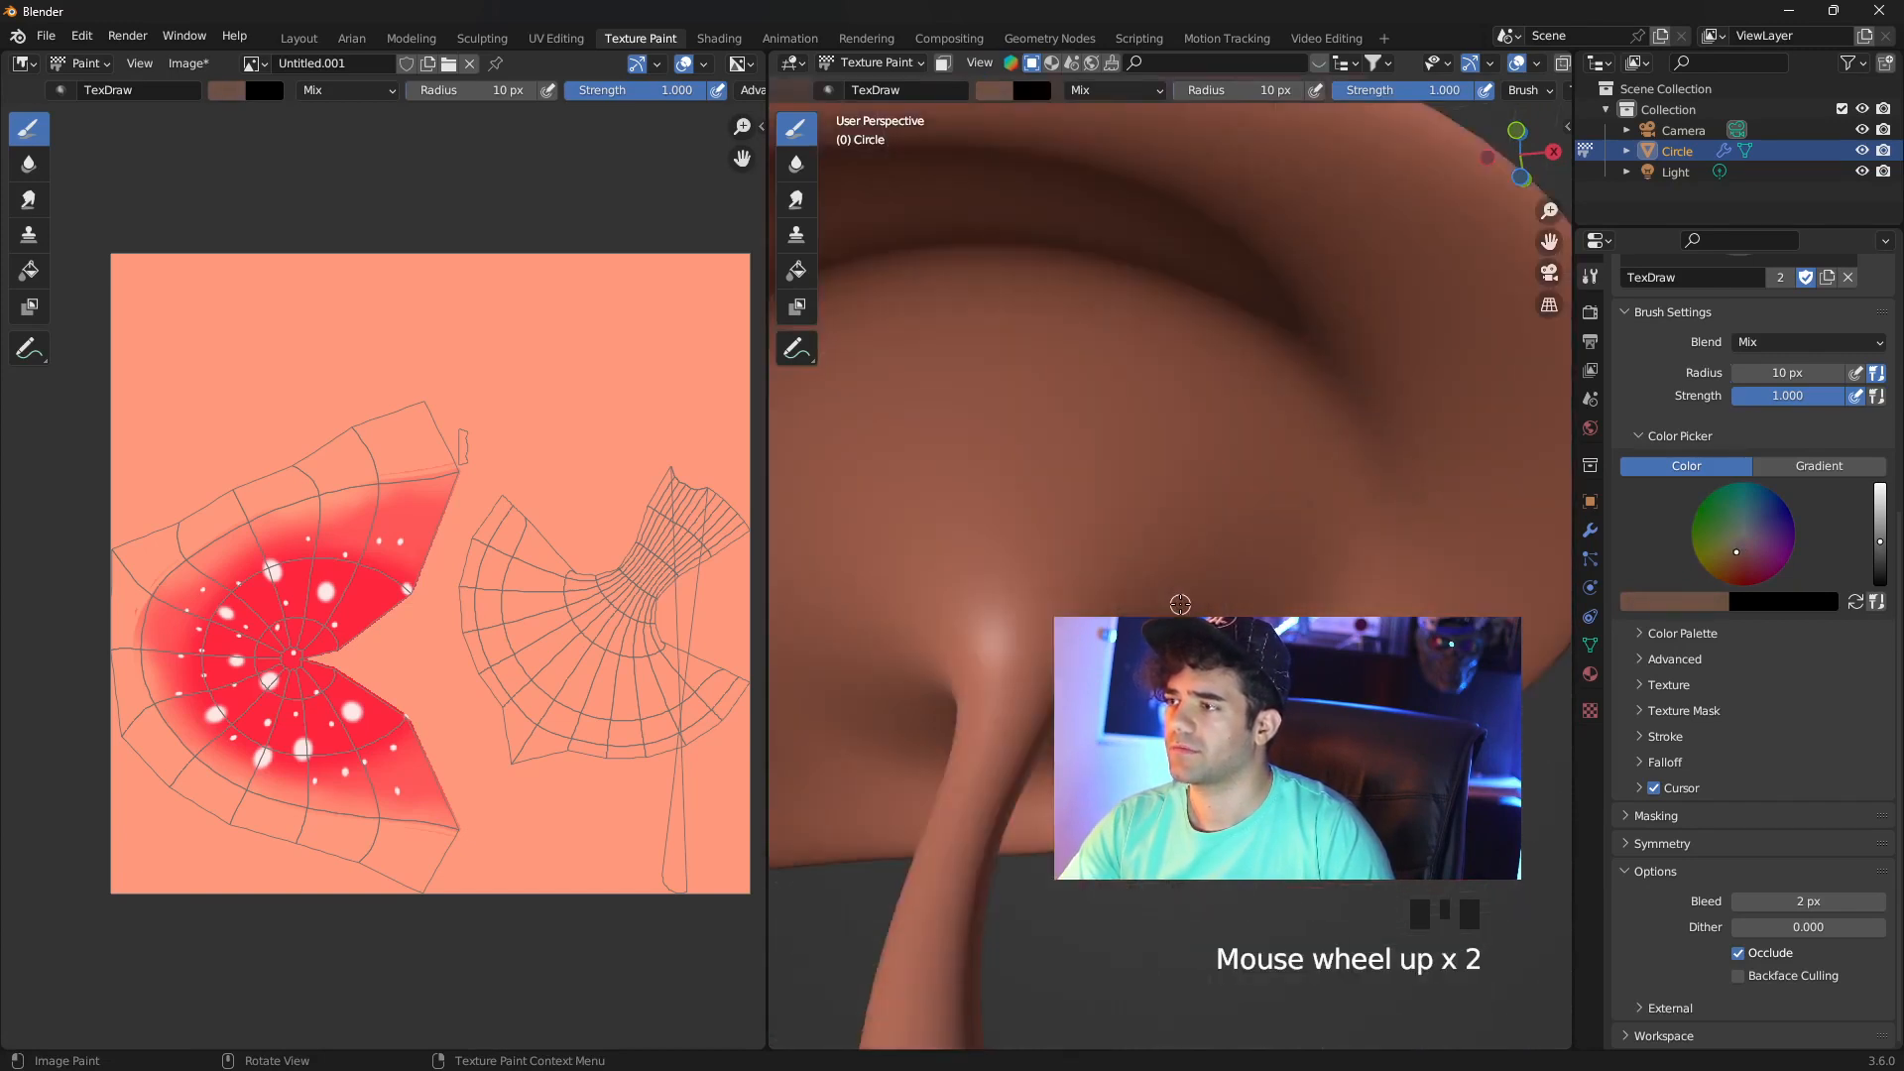
pyautogui.keyDown('shift'); pyautogui.moveTo(1223, 556); pyautogui.dragTo(1228, 545, button='middle'); pyautogui.keyUp('shift')
pyautogui.moveTo(1173, 595); pyautogui.dragTo(1179, 382)
pyautogui.hotkey('ctrl', 'z')
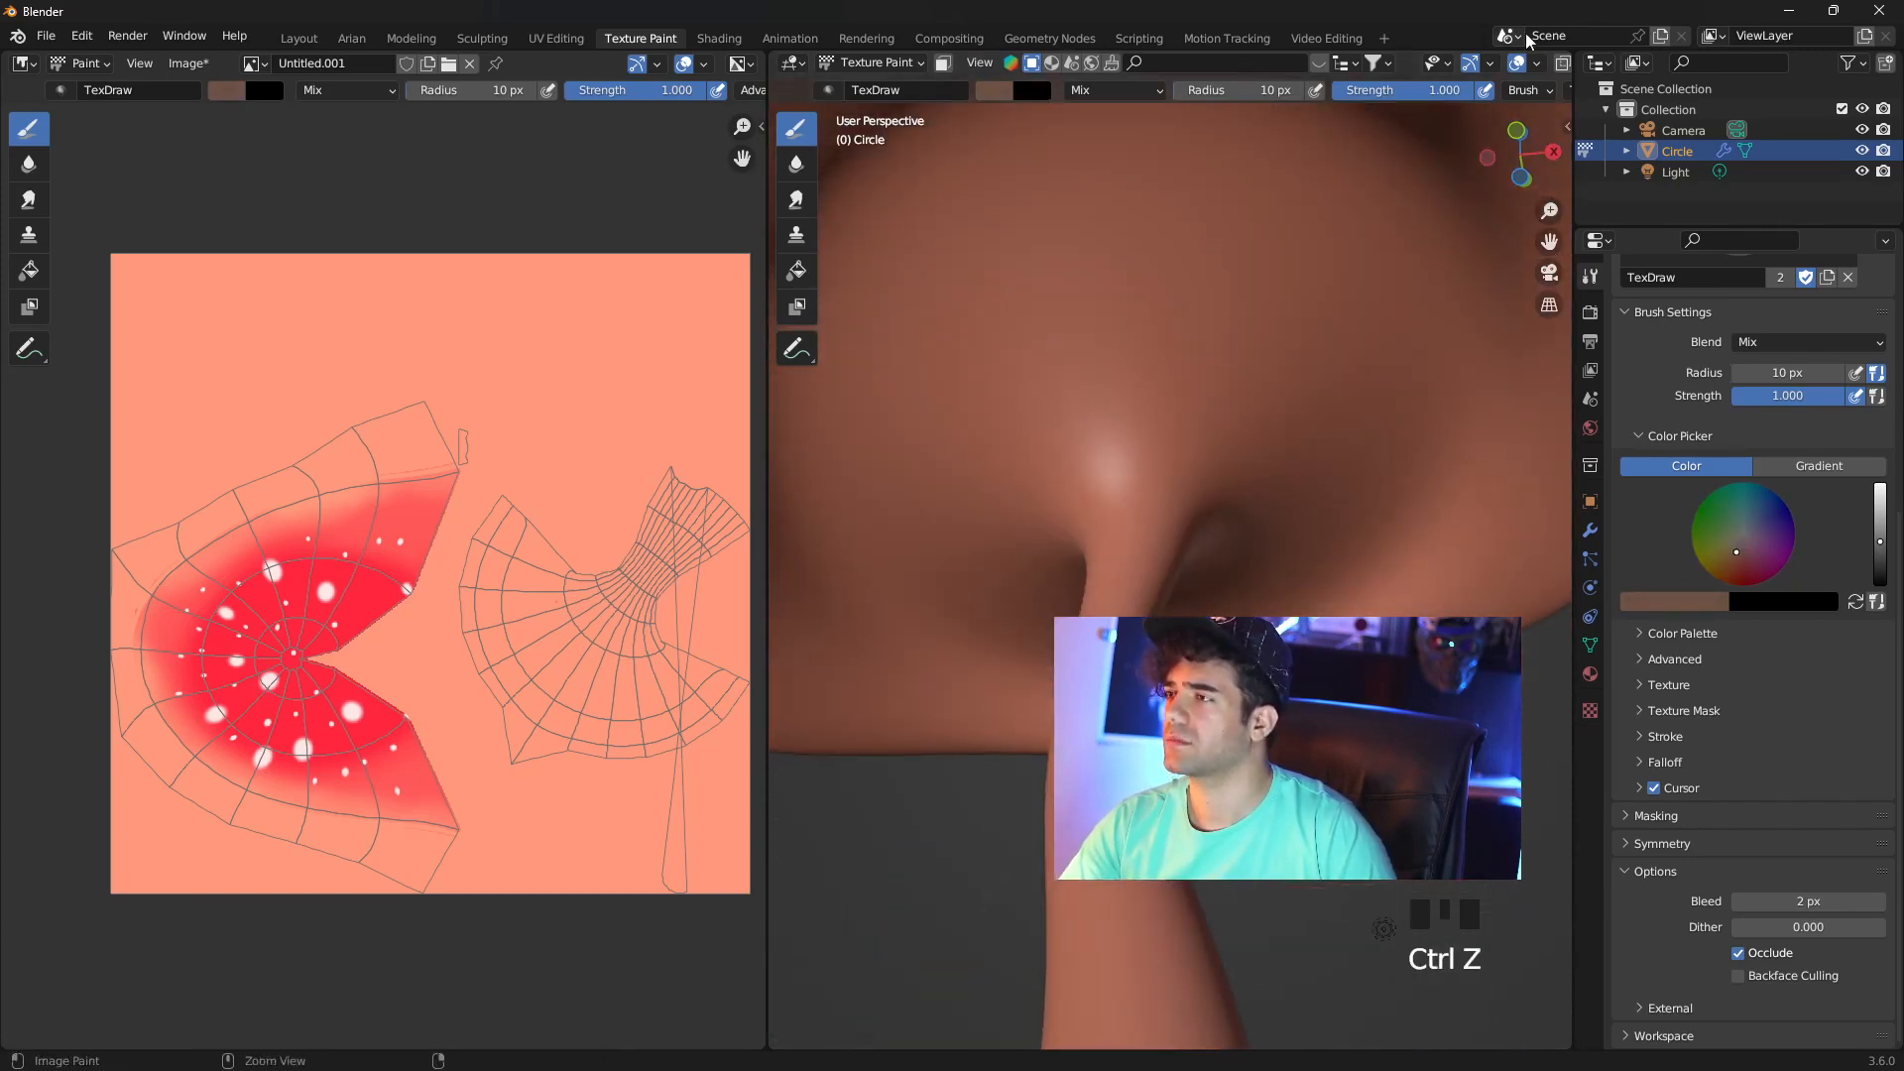
# Set the brush strength to 0.483, shrink its radius from 14 to 9 px, and dab small brown dots above the cap's rim
pyautogui.moveTo(1458, 90); pyautogui.dragTo(1380, 89)
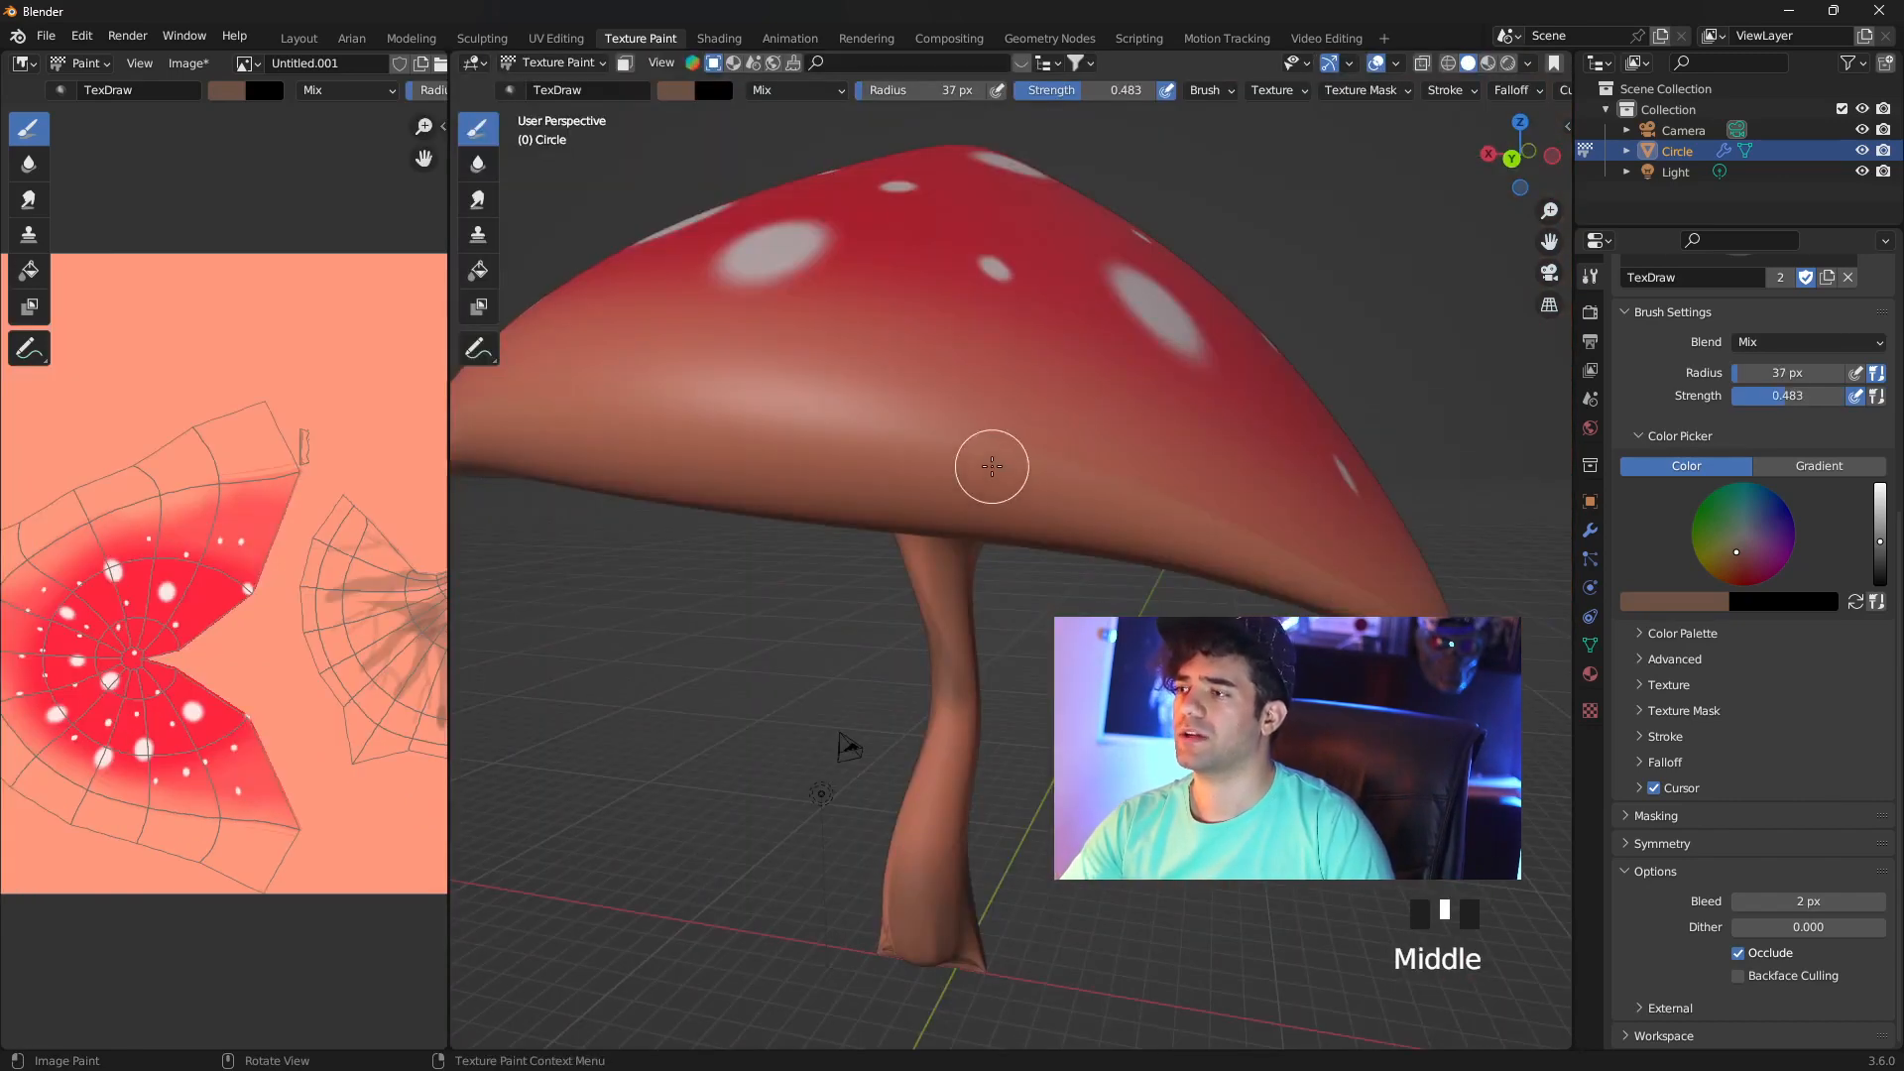
pyautogui.moveTo(991, 459)
pyautogui.mouseDown(button='middle')
pyautogui.moveTo(1058, 408)
pyautogui.moveTo(977, 433)
pyautogui.mouseUp(button='middle')
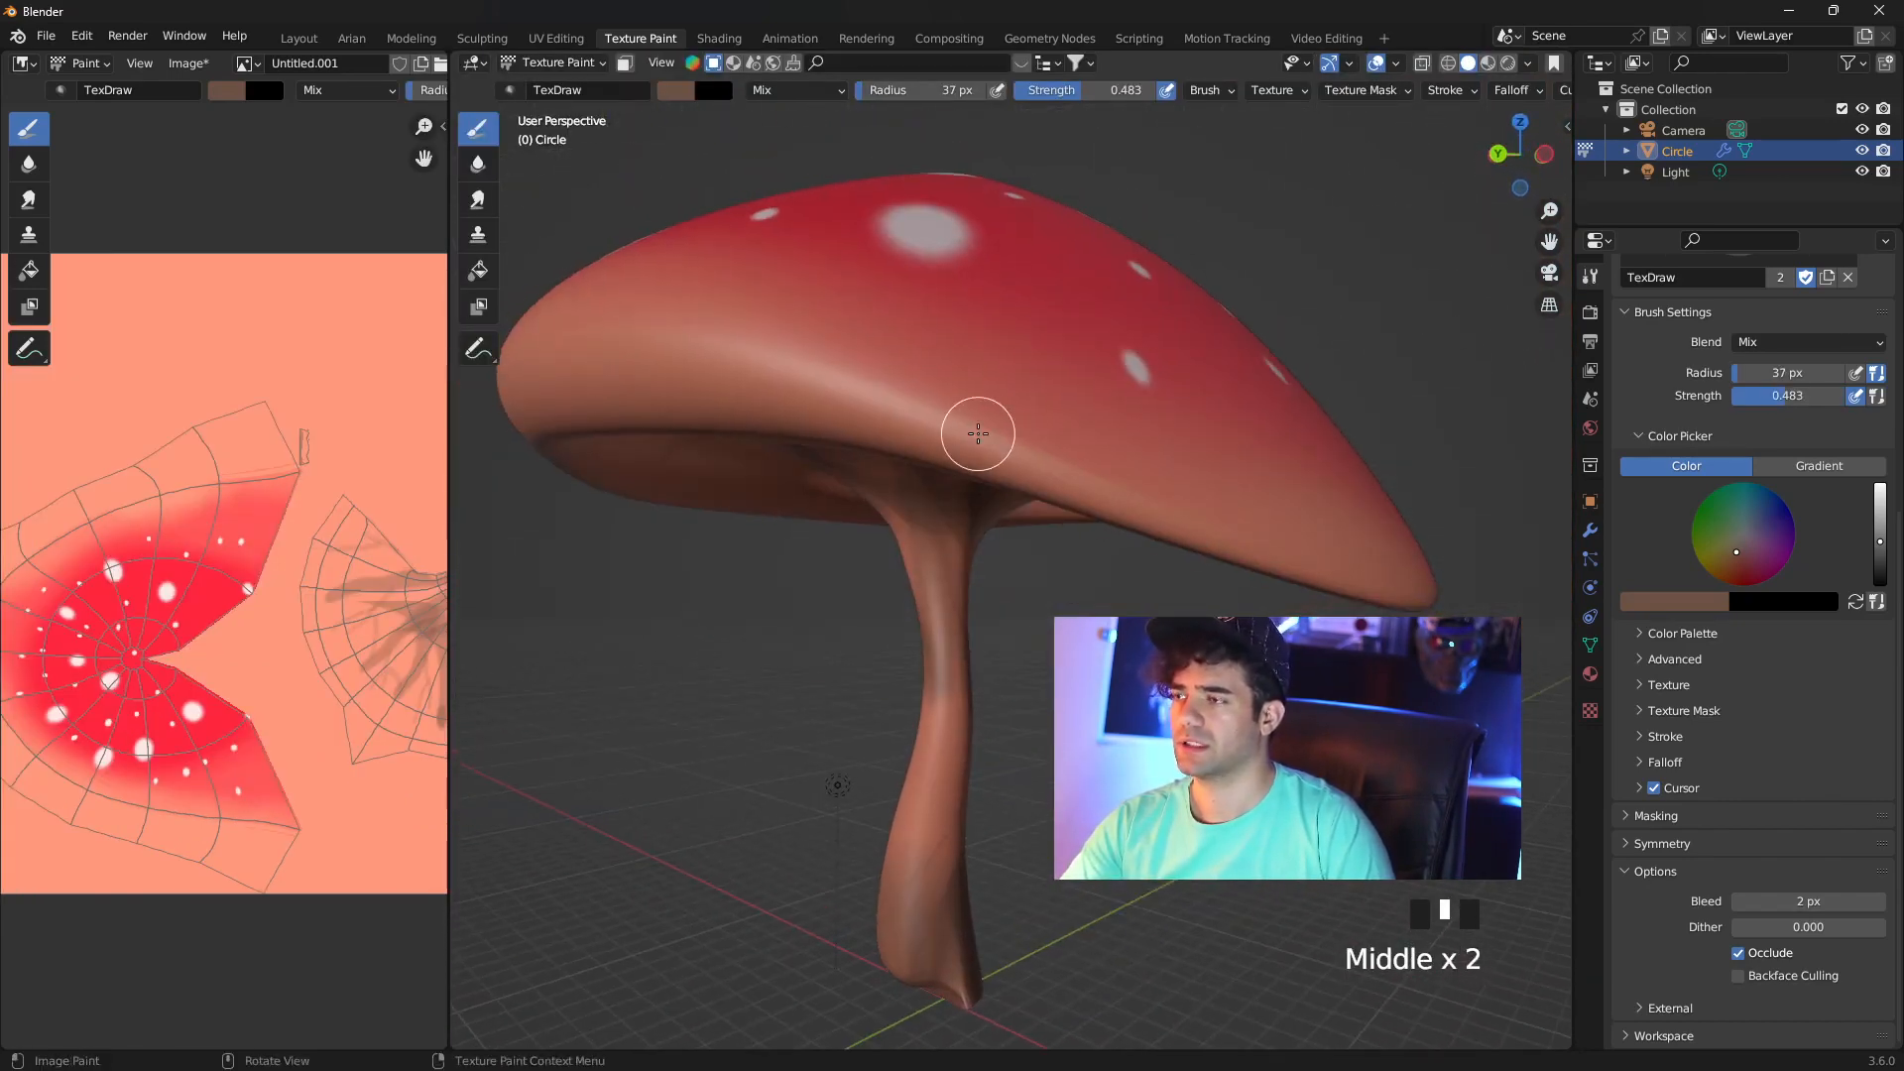
pyautogui.press('f')
pyautogui.click(981, 377)
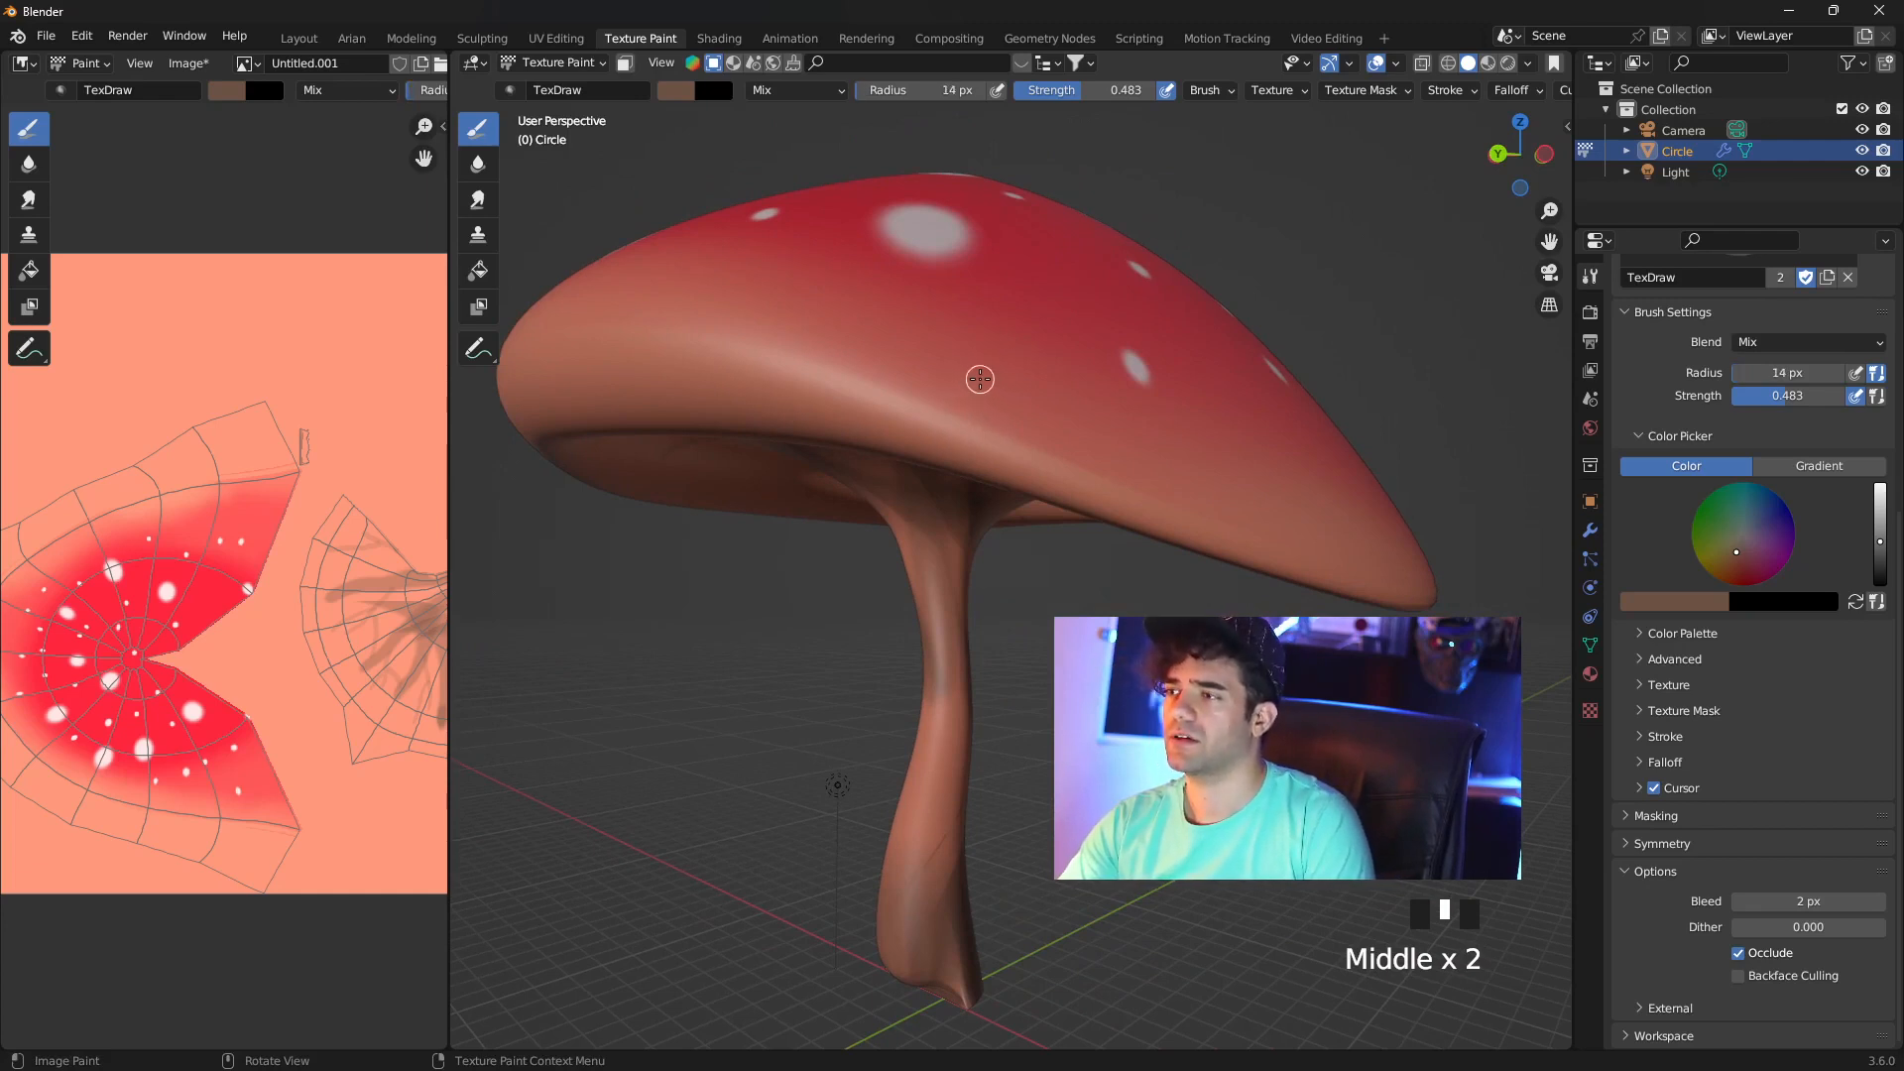
pyautogui.click(980, 379)
pyautogui.click(1021, 437)
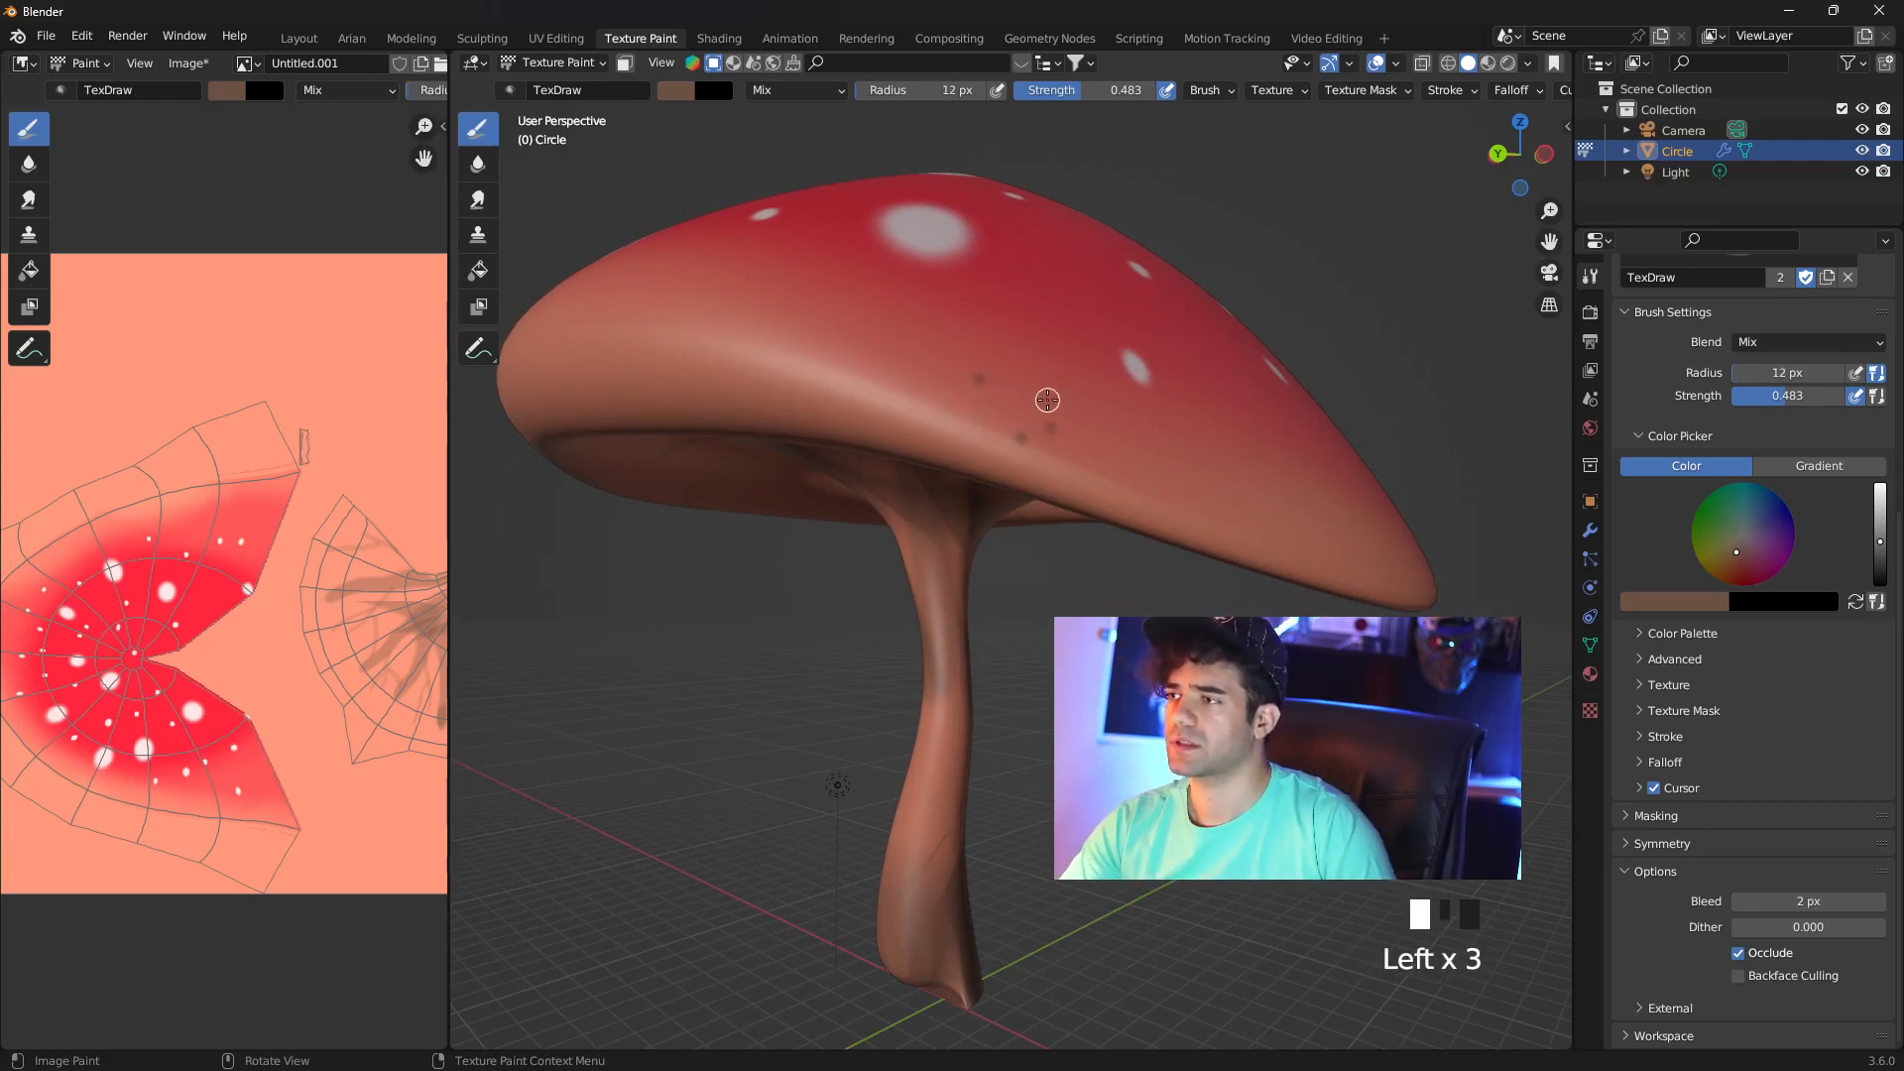
pyautogui.click(1097, 440)
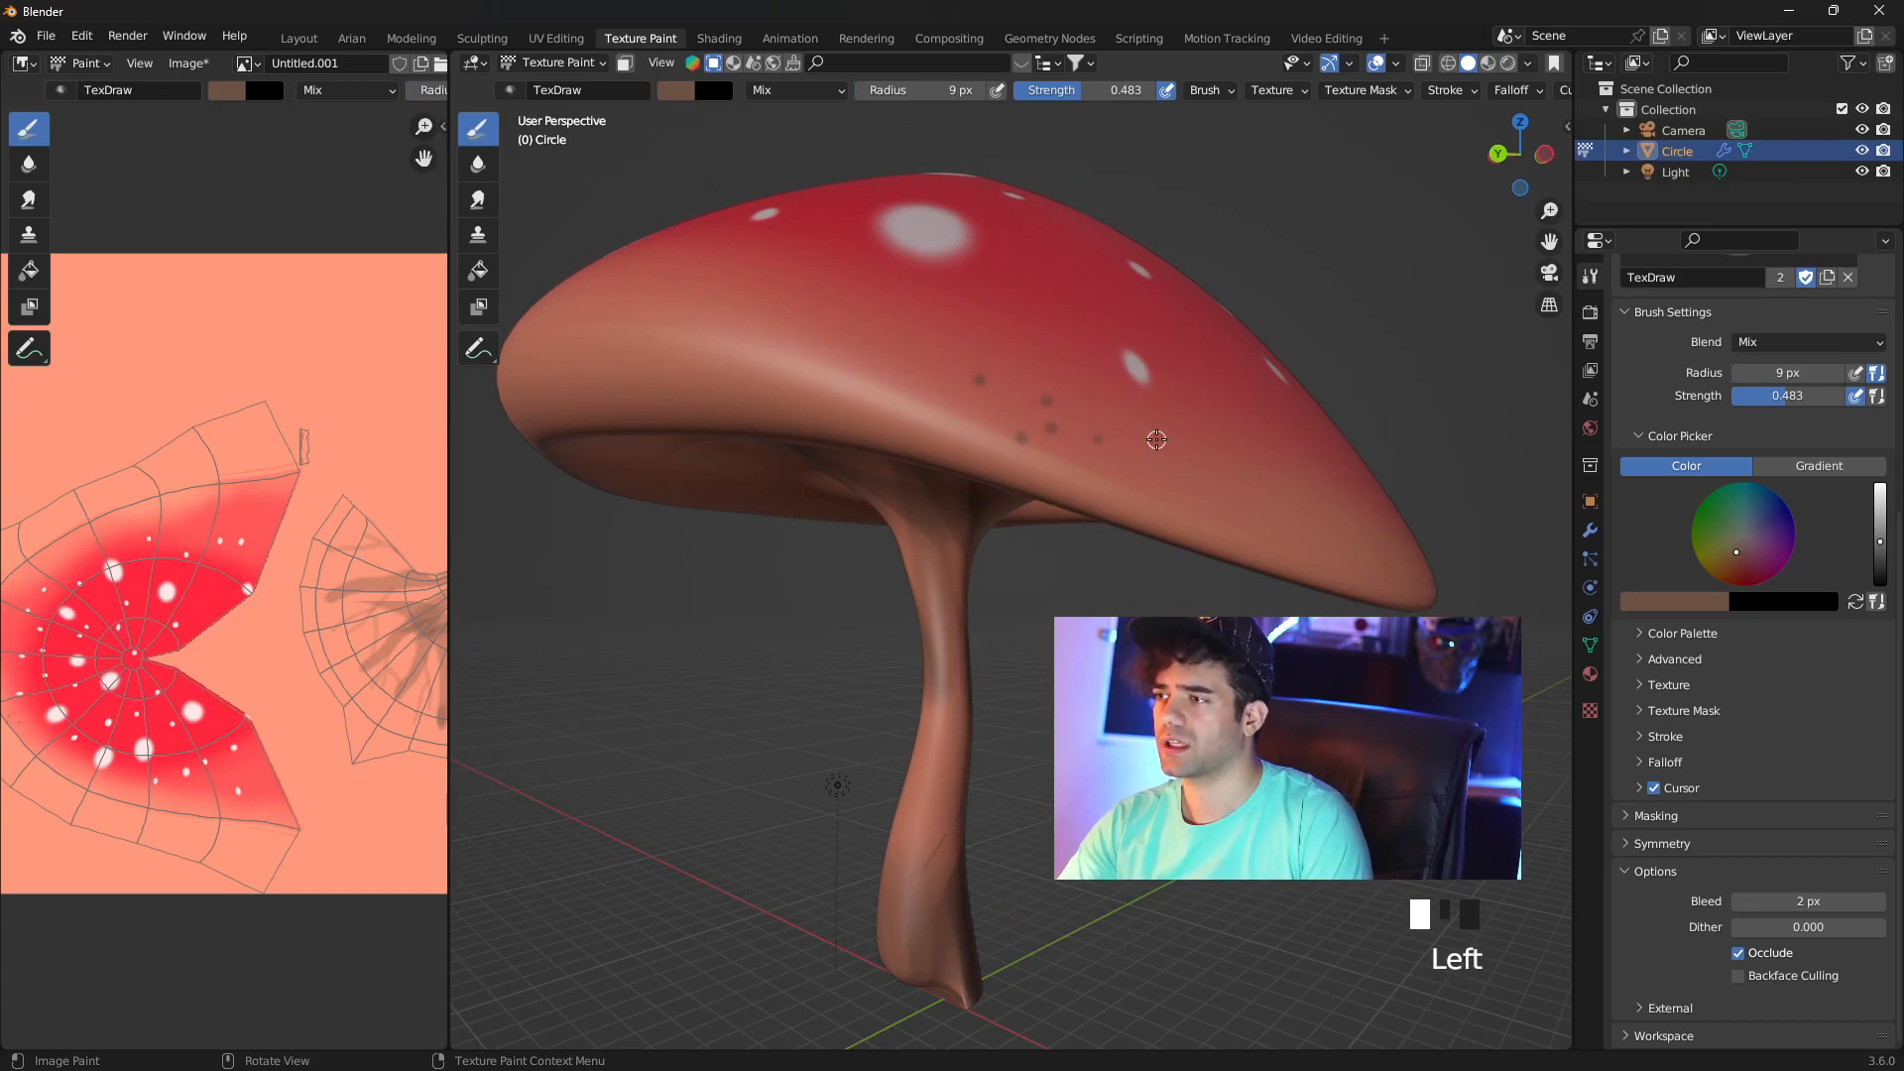
pyautogui.click(1155, 439)
pyautogui.click(1174, 465)
# Extend the band of small brown dots along the cap's lower edge with a 9 px brush radius
pyautogui.moveTo(1241, 463); pyautogui.dragTo(1204, 462, button='middle')
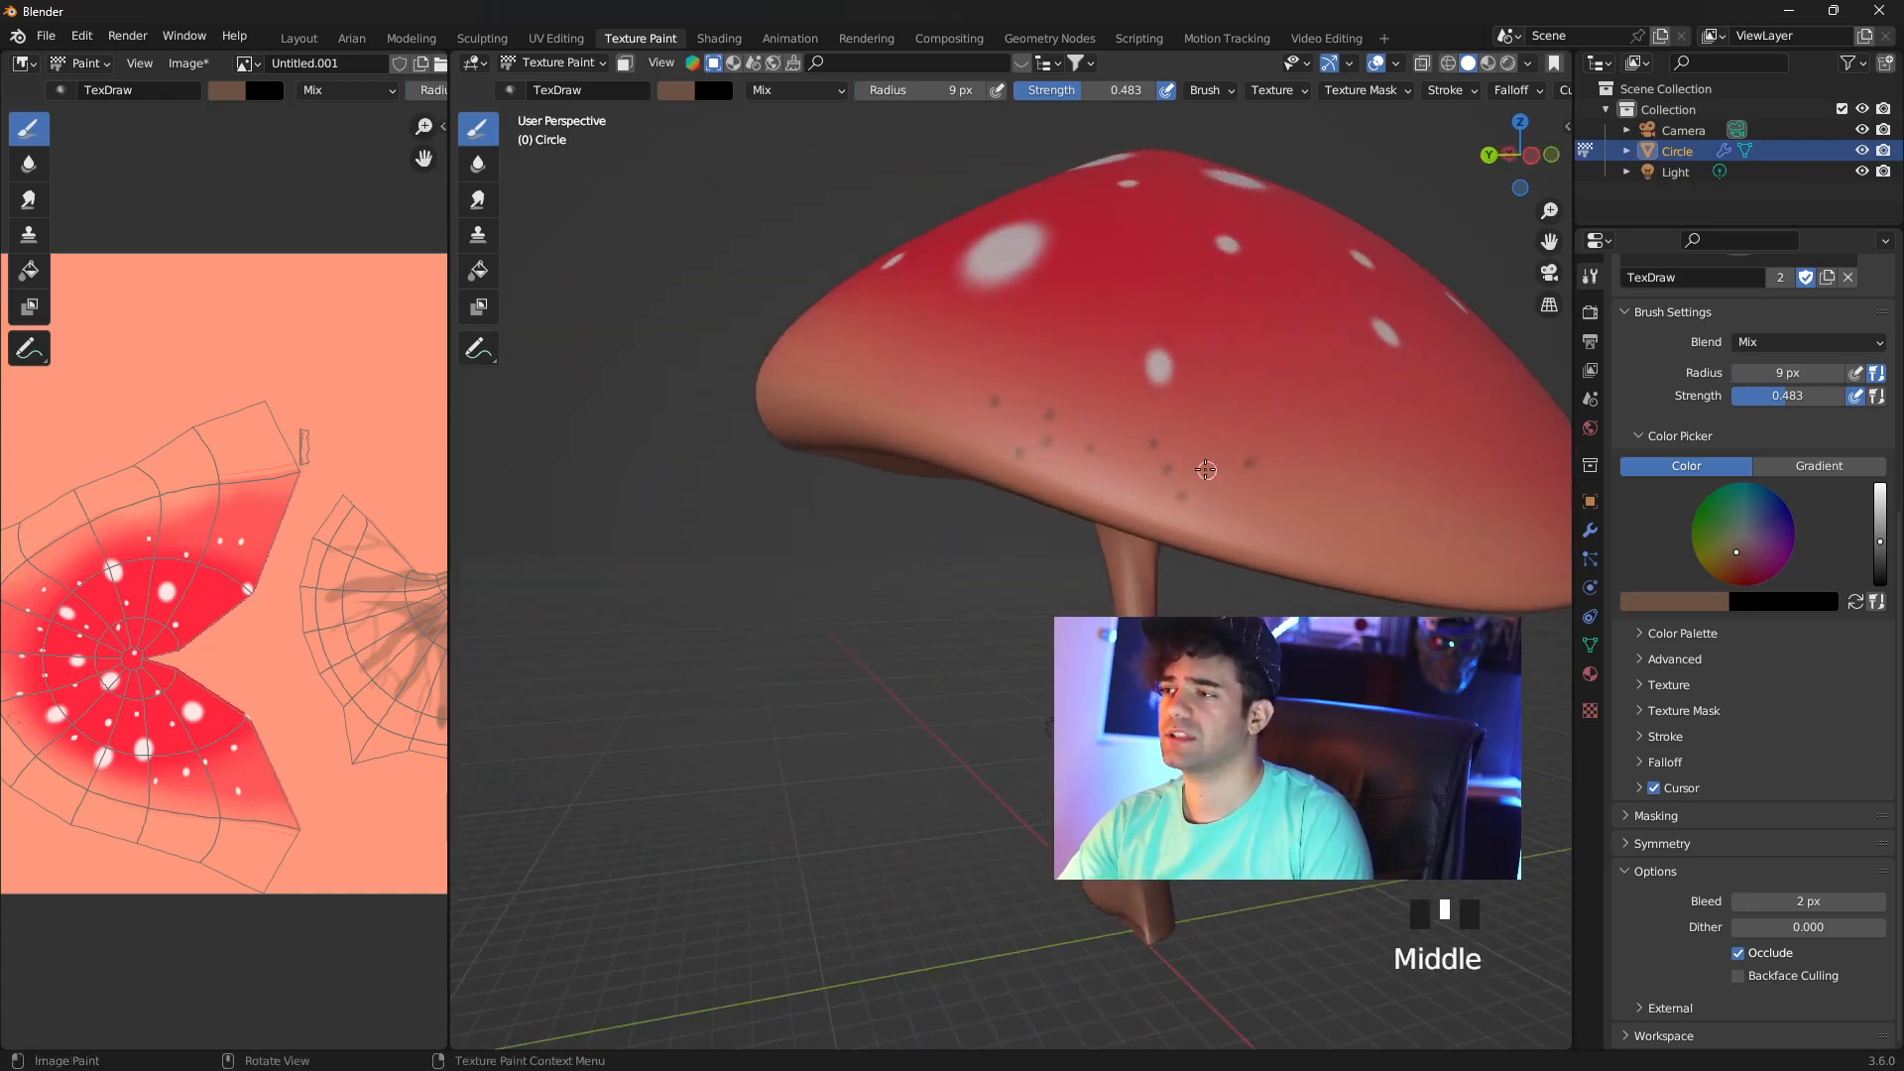
pyautogui.click(1204, 464)
pyautogui.click(1226, 493)
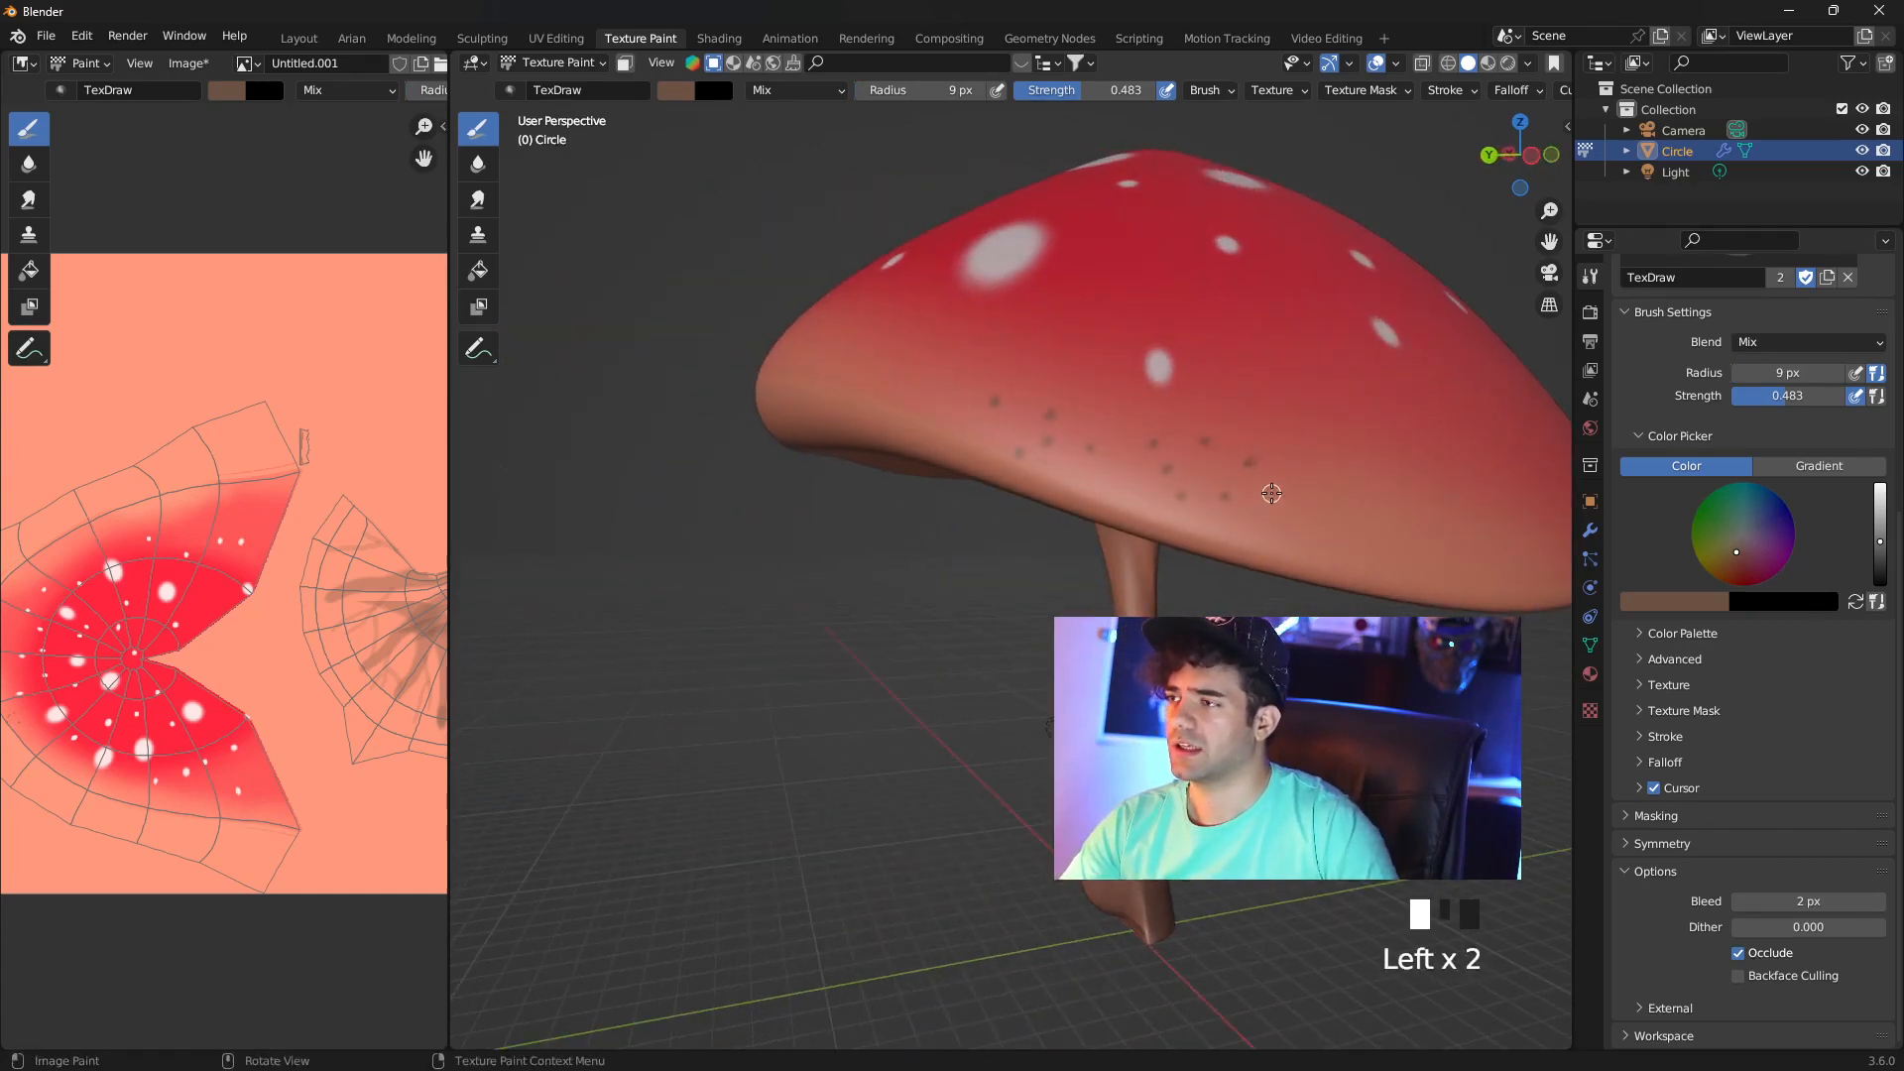
pyautogui.keyDown('shift'); pyautogui.moveTo(1262, 477); pyautogui.dragTo(1109, 527, button='middle'); pyautogui.keyUp('shift')
pyautogui.click(1116, 516)
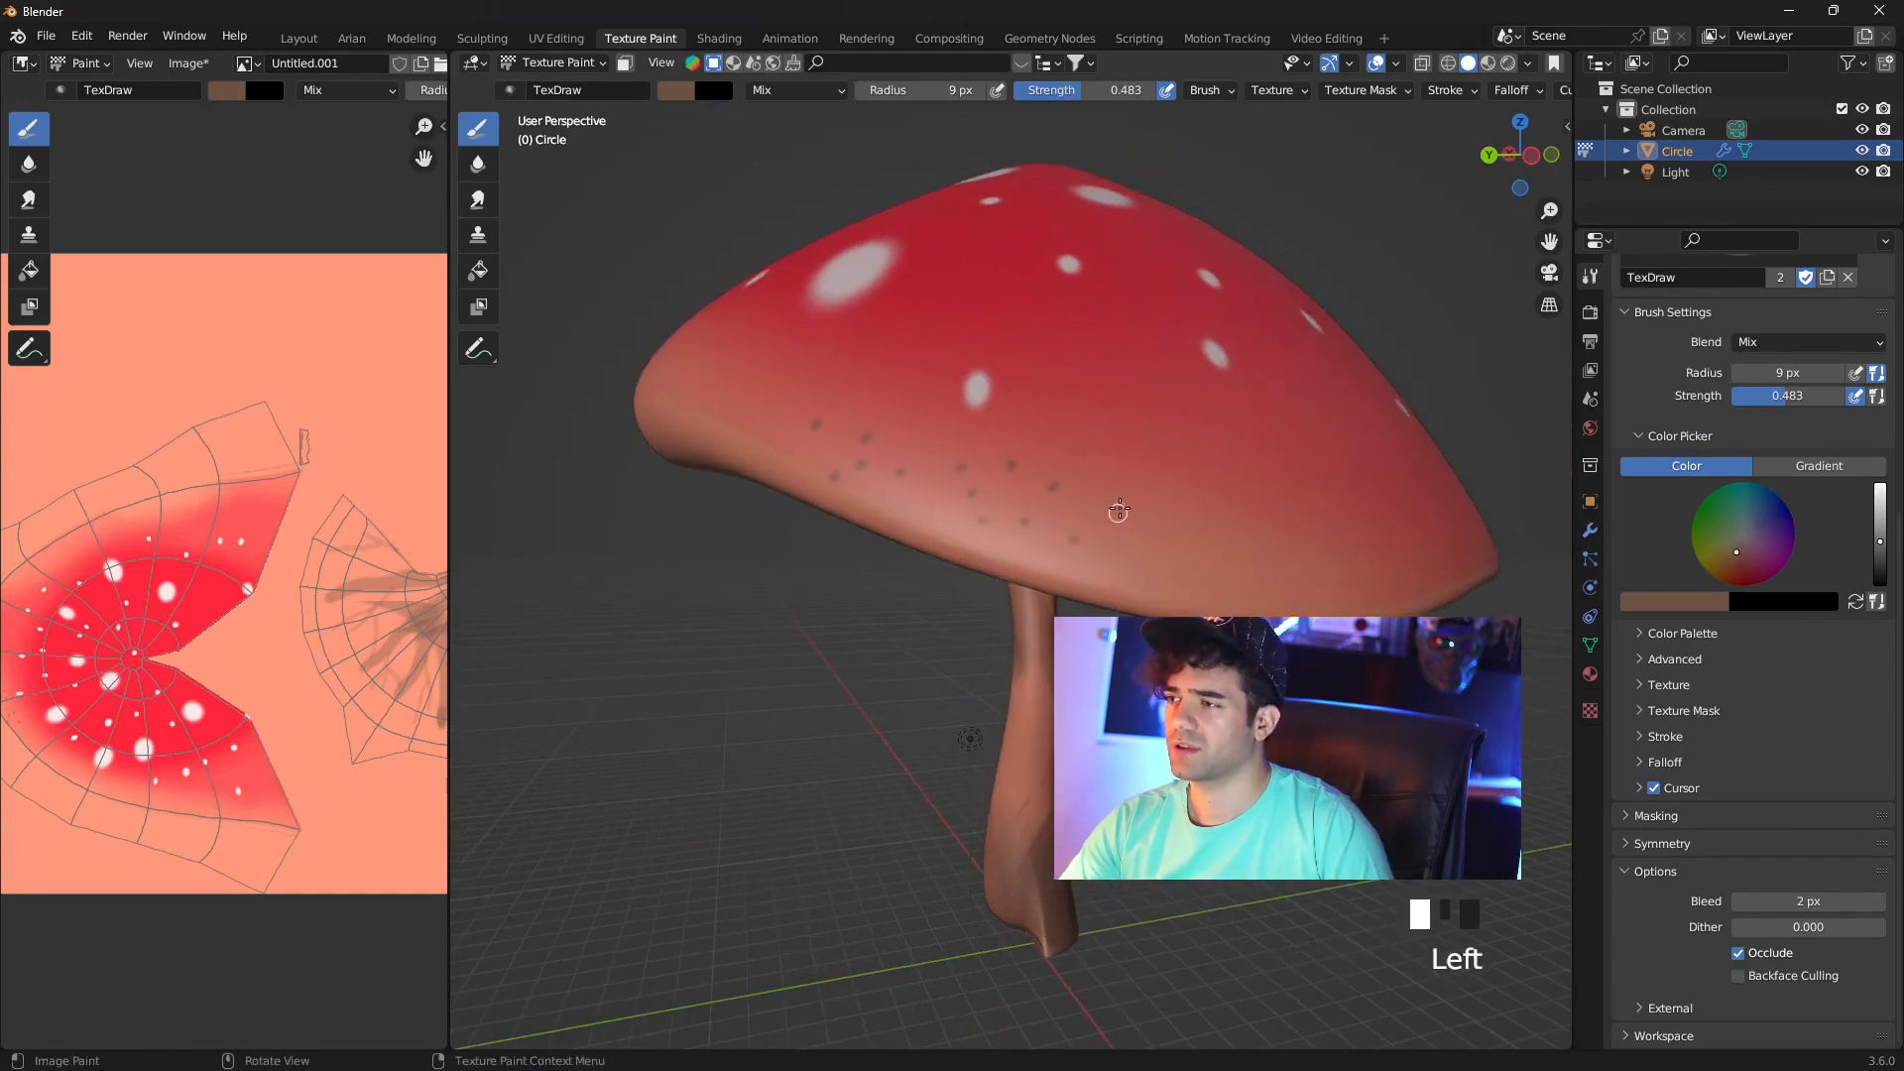
pyautogui.click(1121, 504)
pyautogui.click(1118, 505)
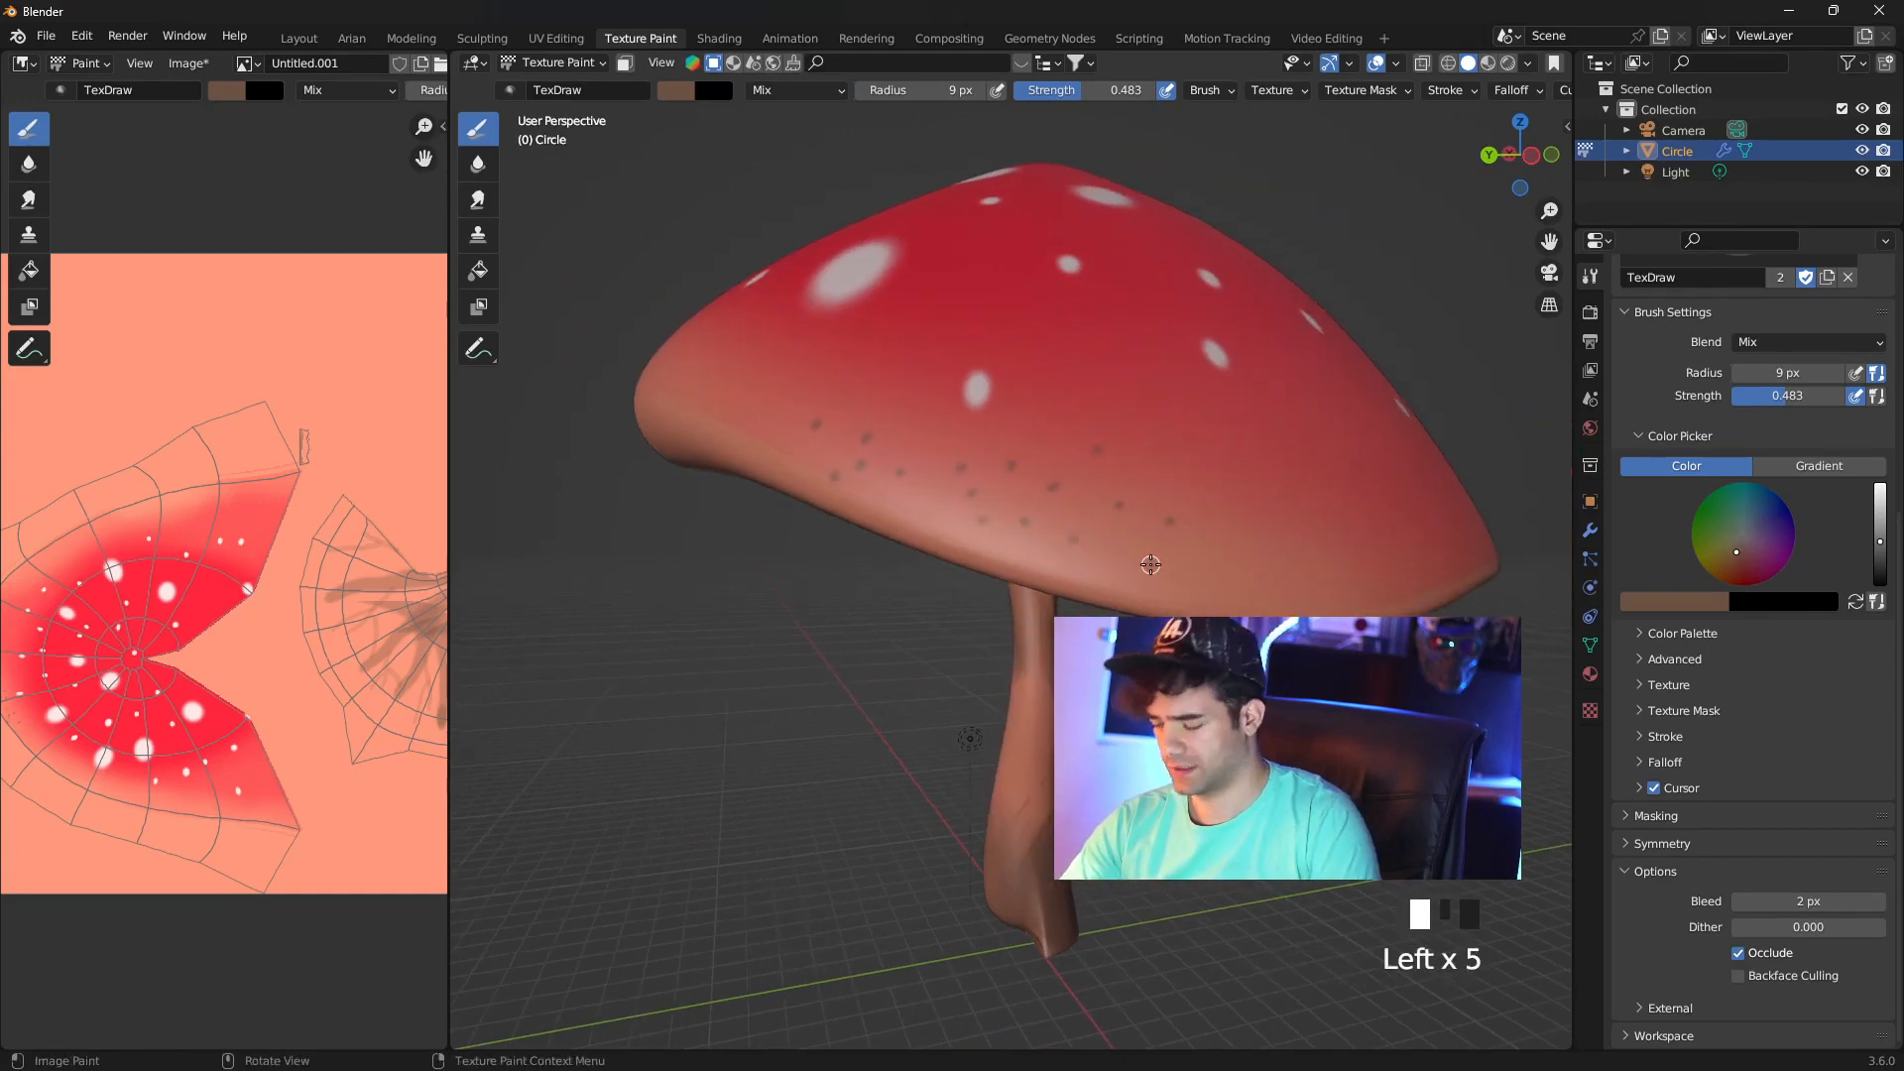
# Continue the brown dots further around the cap's lower edge, varying the brush radius between 7 and 10 px
pyautogui.press('[')
pyautogui.click(1171, 477)
pyautogui.click(1223, 498)
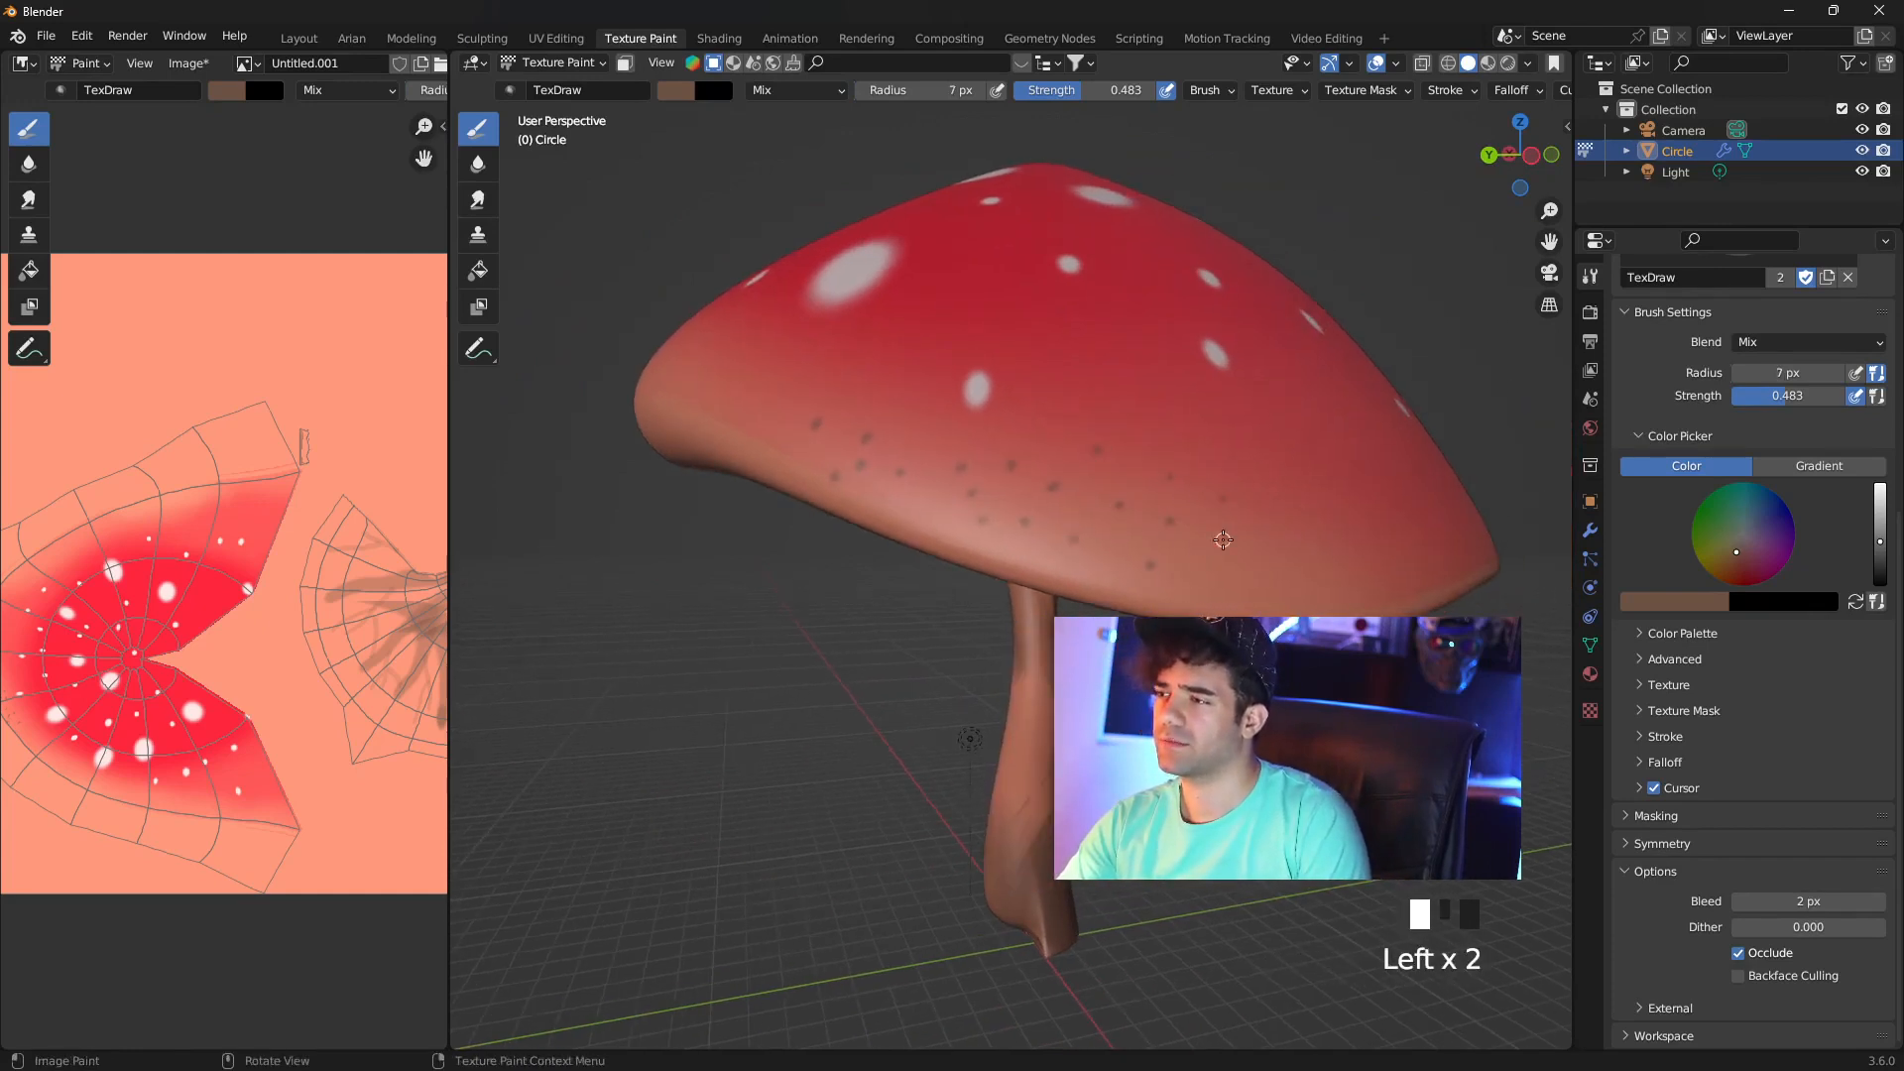
pyautogui.moveTo(1305, 515); pyautogui.dragTo(1268, 523, button='middle')
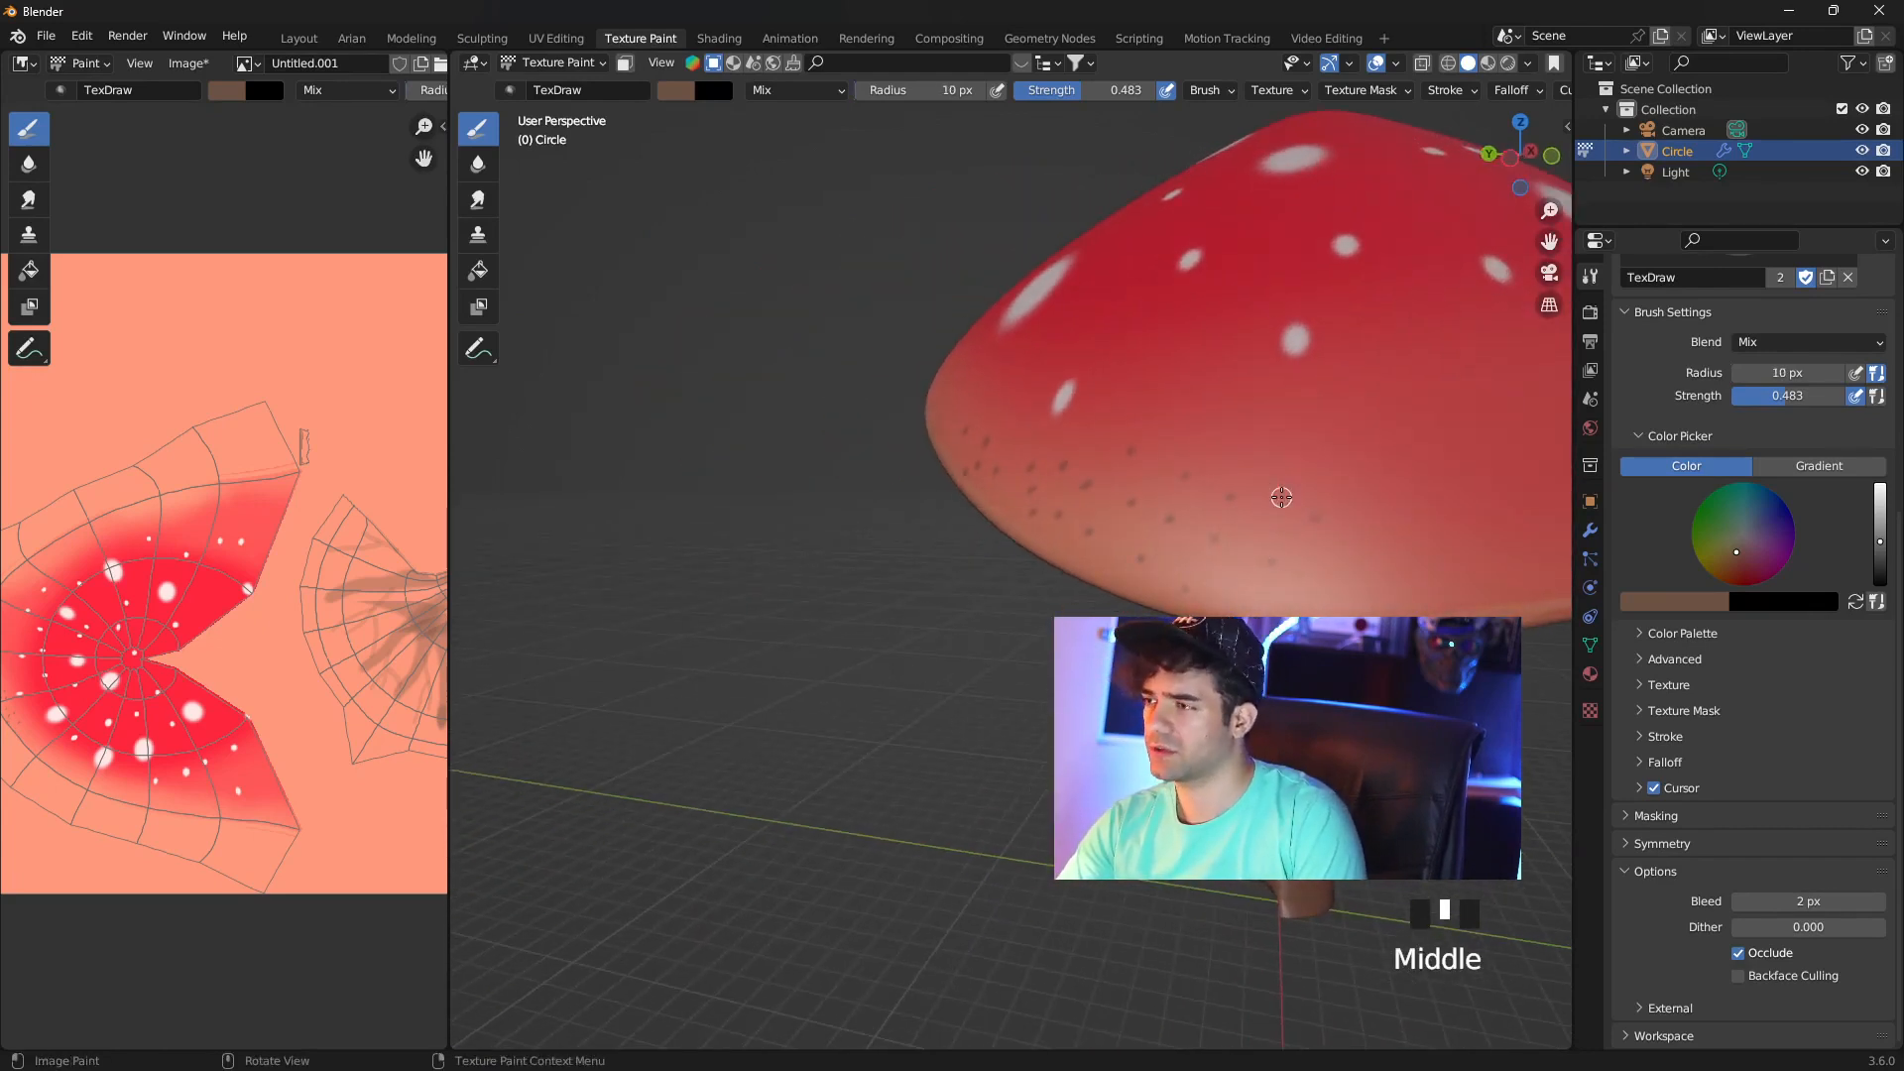
pyautogui.press(']')
pyautogui.click(1284, 496)
pyautogui.click(1286, 525)
pyautogui.moveTo(1220, 298); pyautogui.dragTo(1144, 501, button='middle')
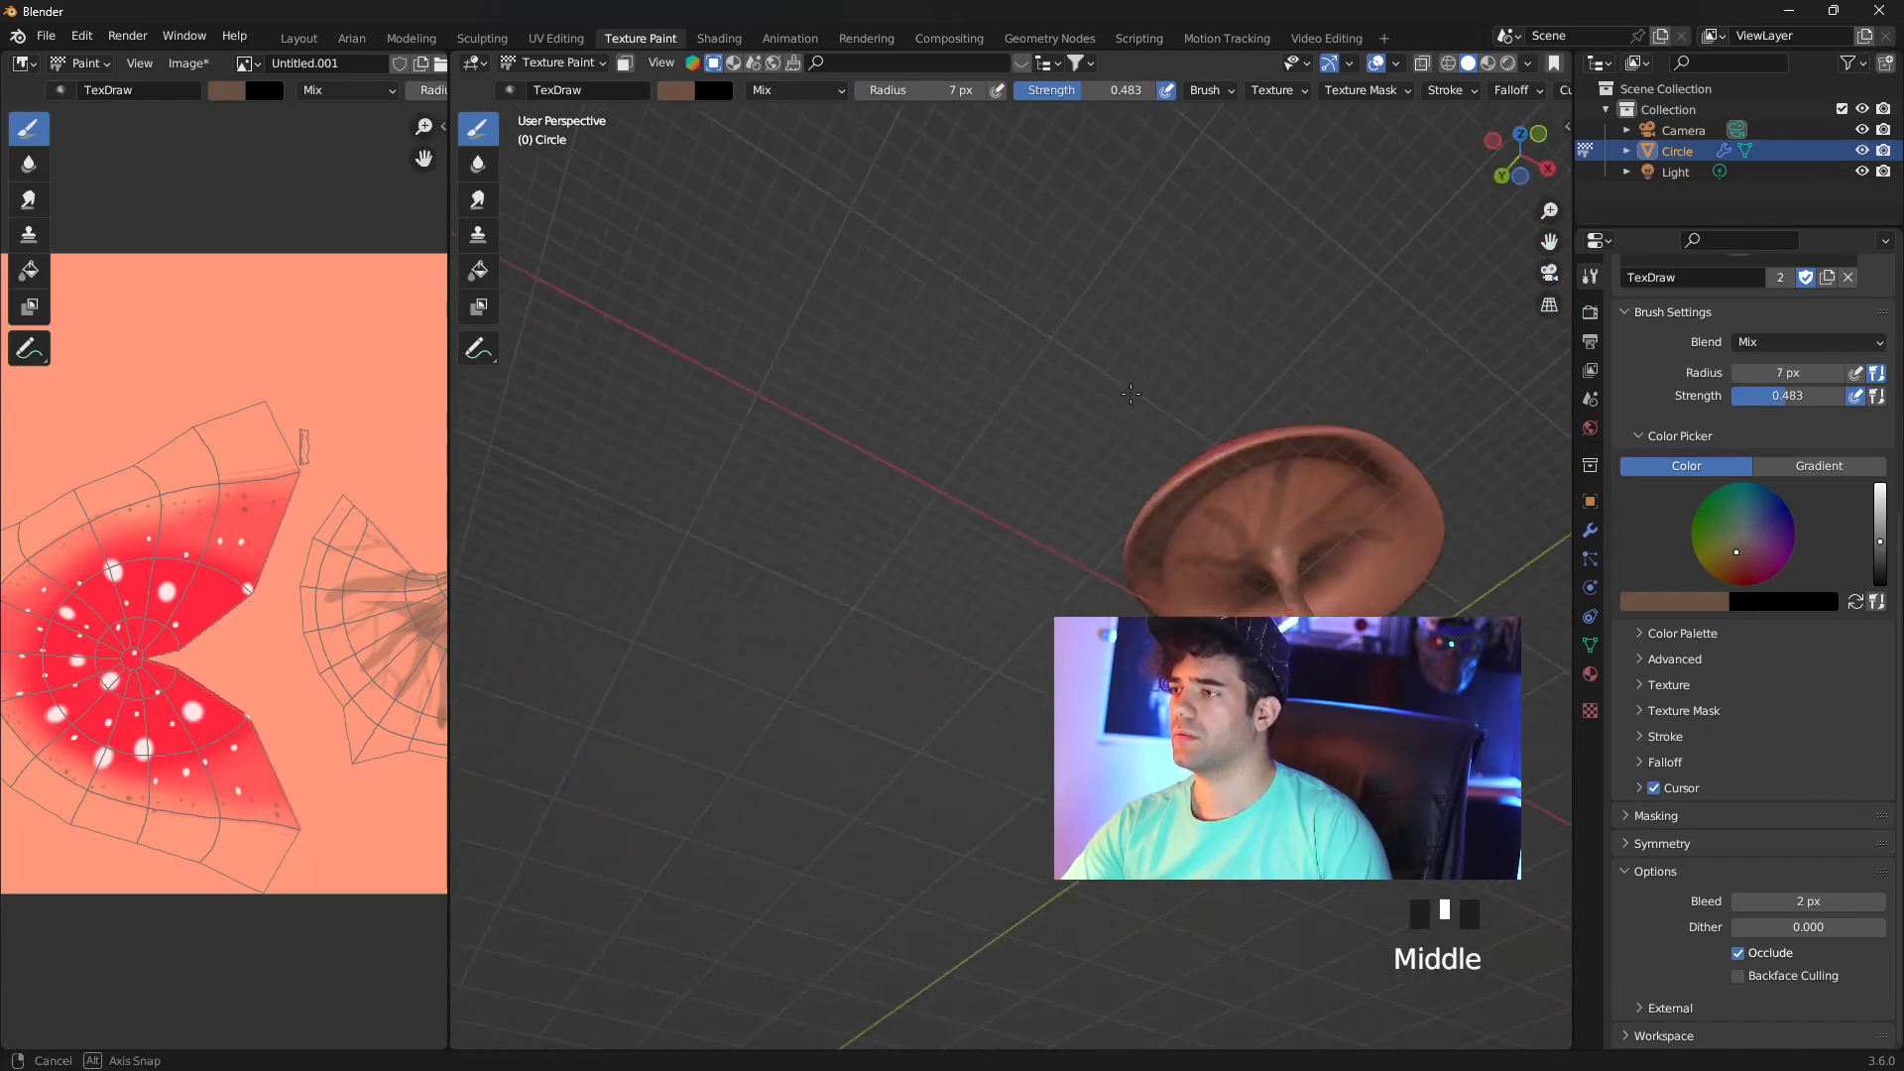
pyautogui.scroll(2, 1146, 501)
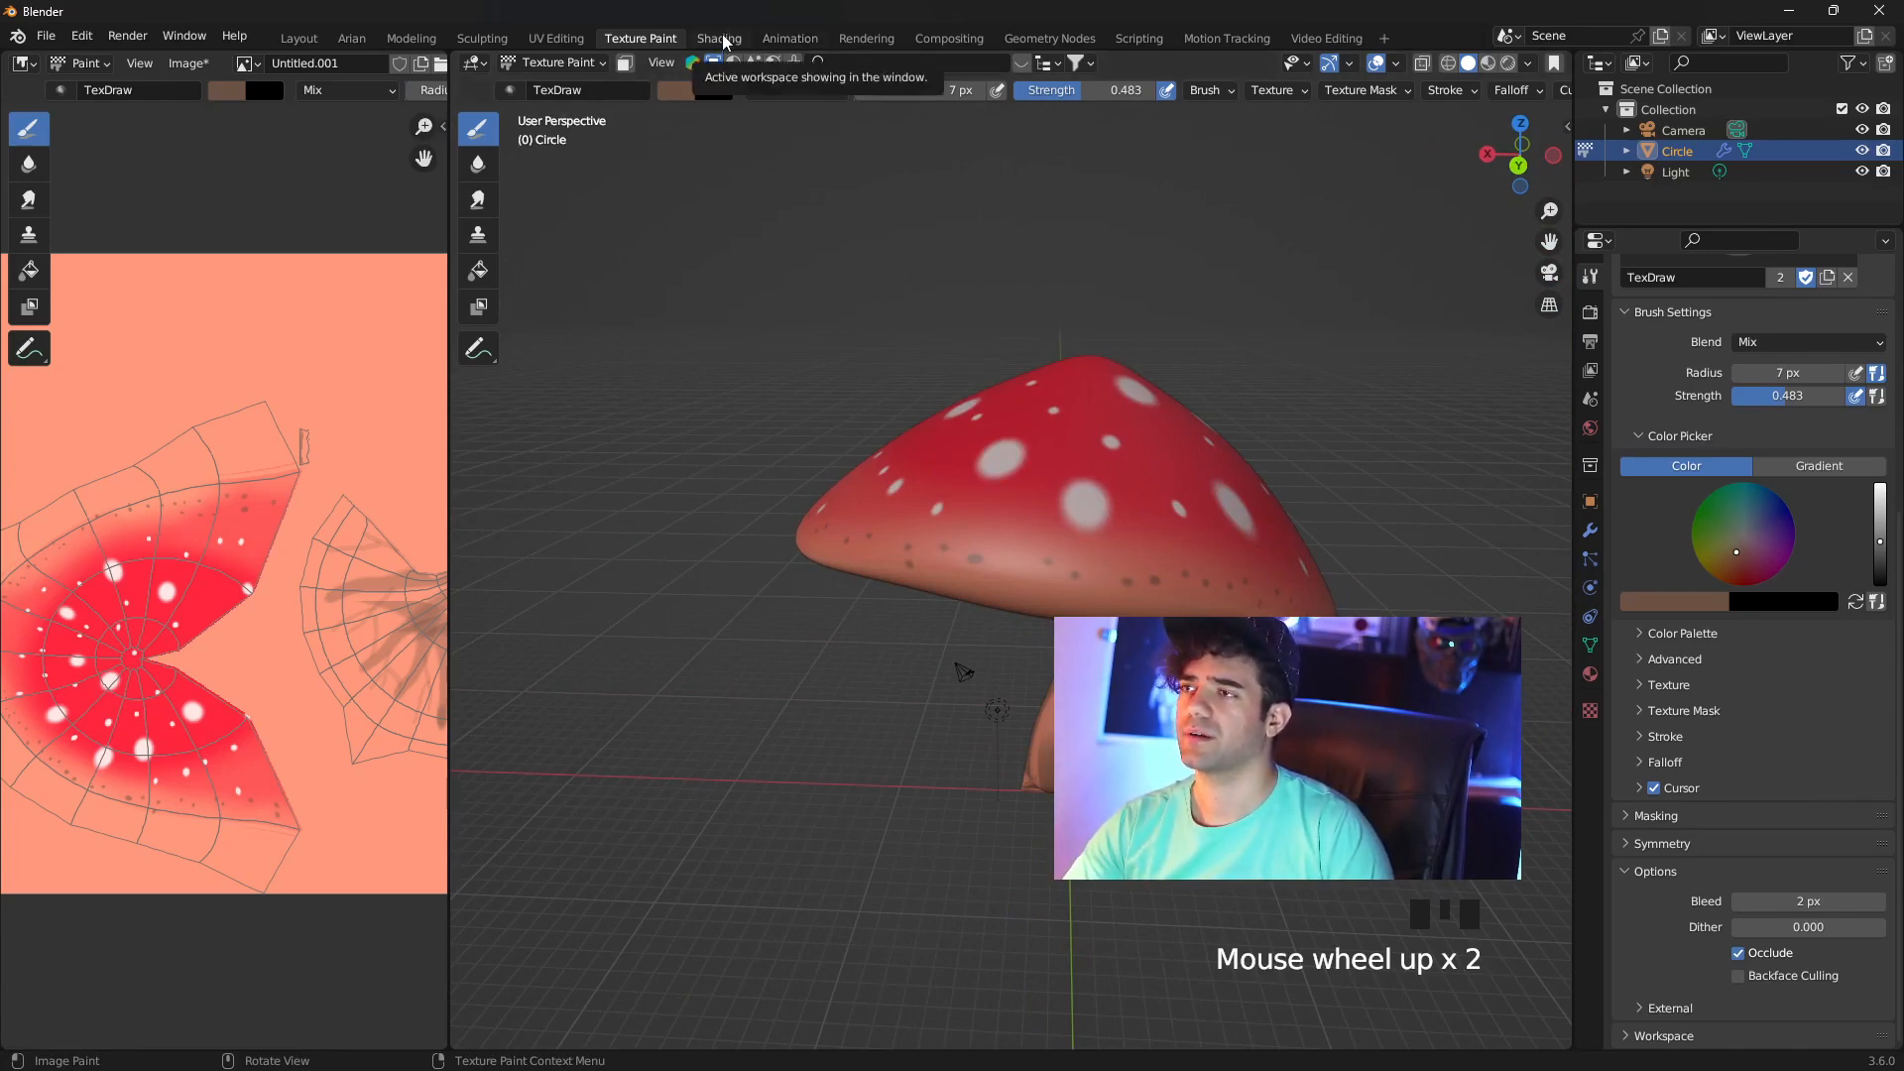
# Switch to the Shading workspace and enlarge the node editor to frame the mushroom's material nodes
pyautogui.click(722, 38)
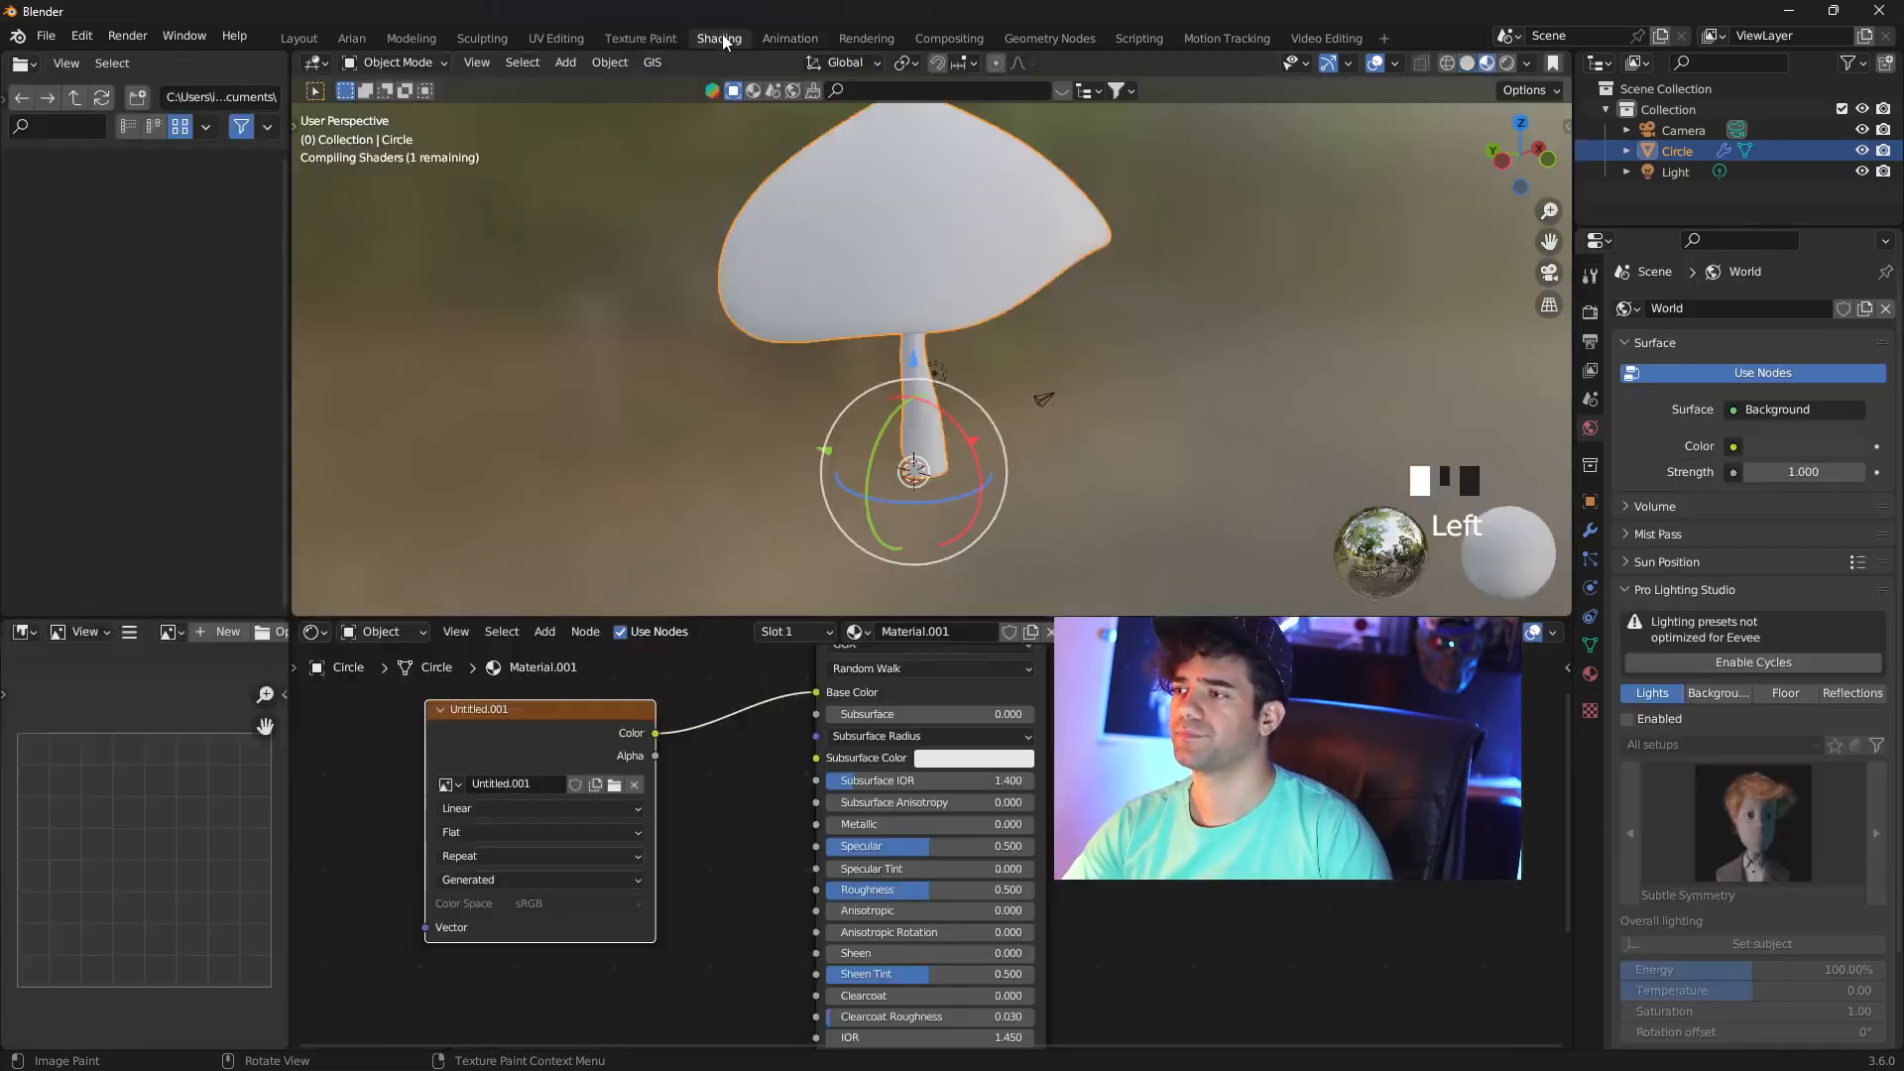
pyautogui.click(1116, 461)
pyautogui.scroll(-5, 789, 742)
pyautogui.moveTo(756, 806); pyautogui.dragTo(782, 651, button='middle')
pyautogui.scroll(2, 601, 861)
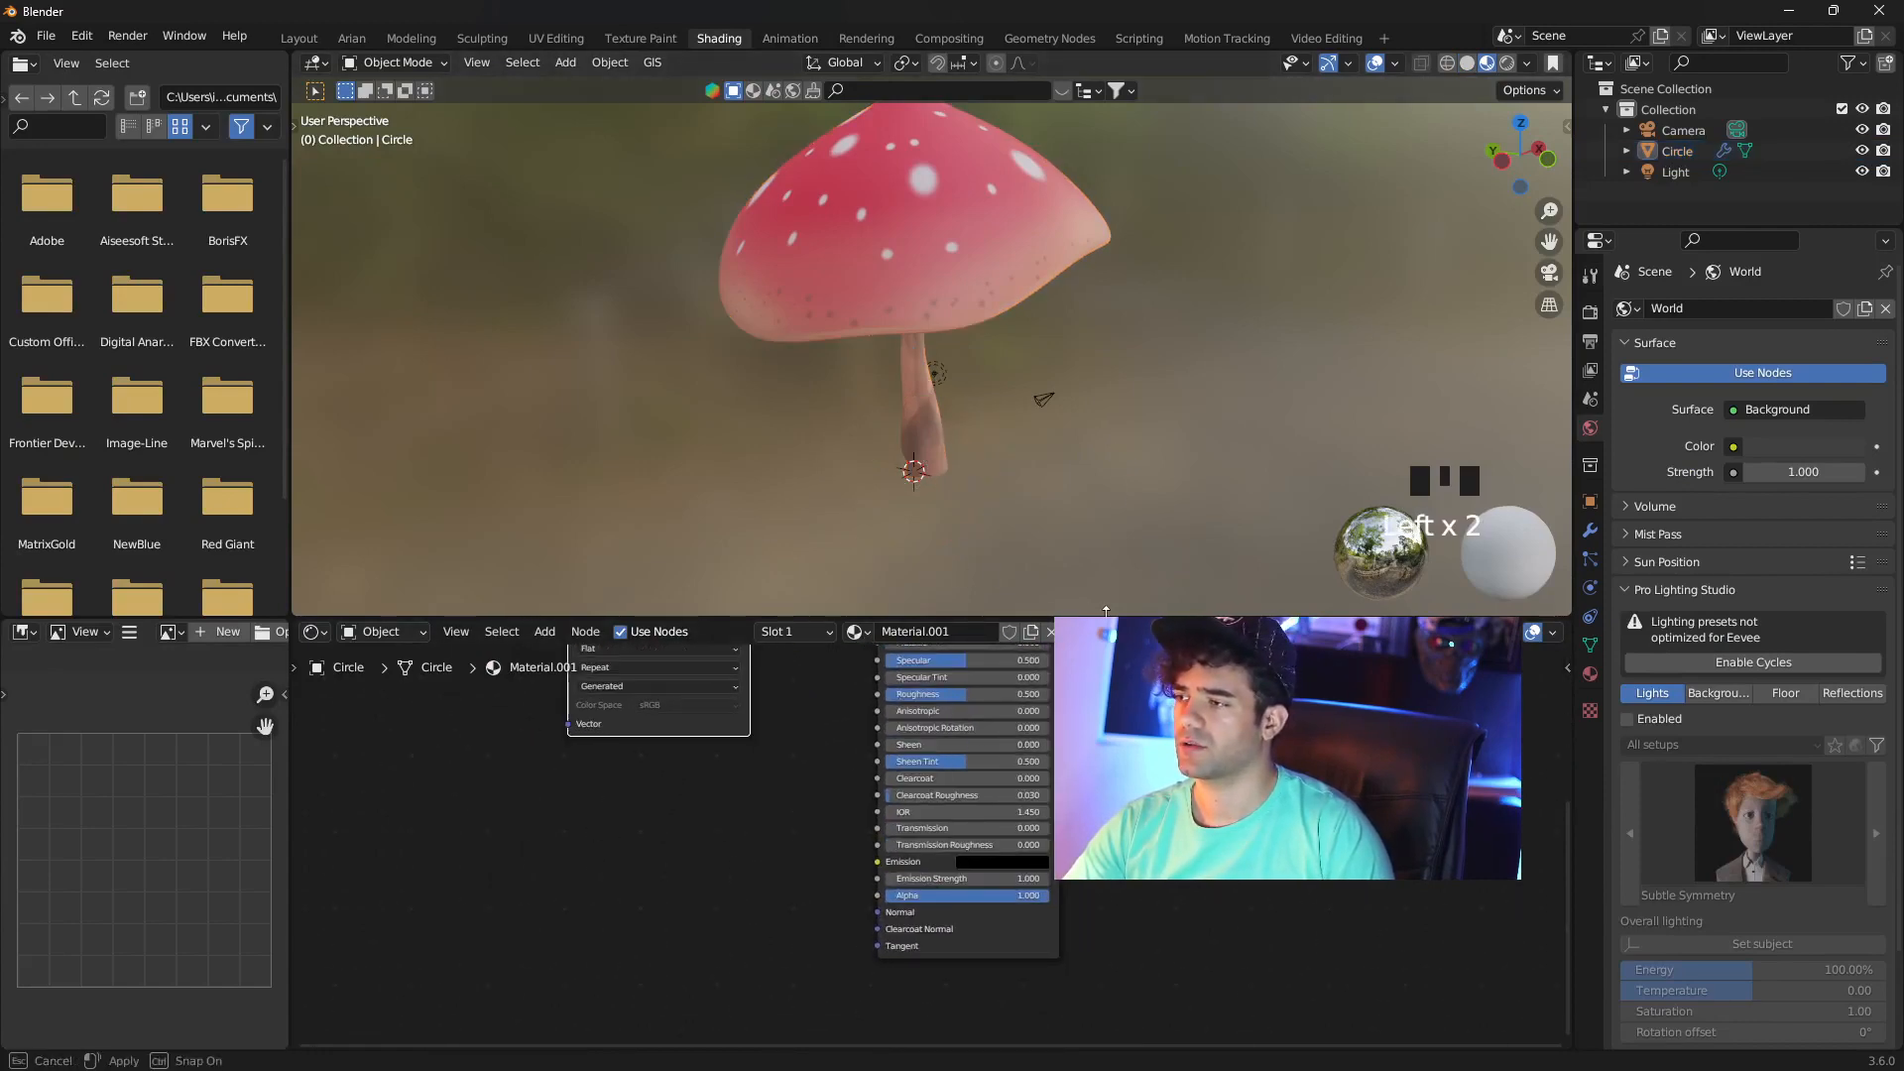
pyautogui.moveTo(1046, 612); pyautogui.dragTo(1046, 349)
pyautogui.moveTo(535, 744); pyautogui.dragTo(600, 801, button='middle')
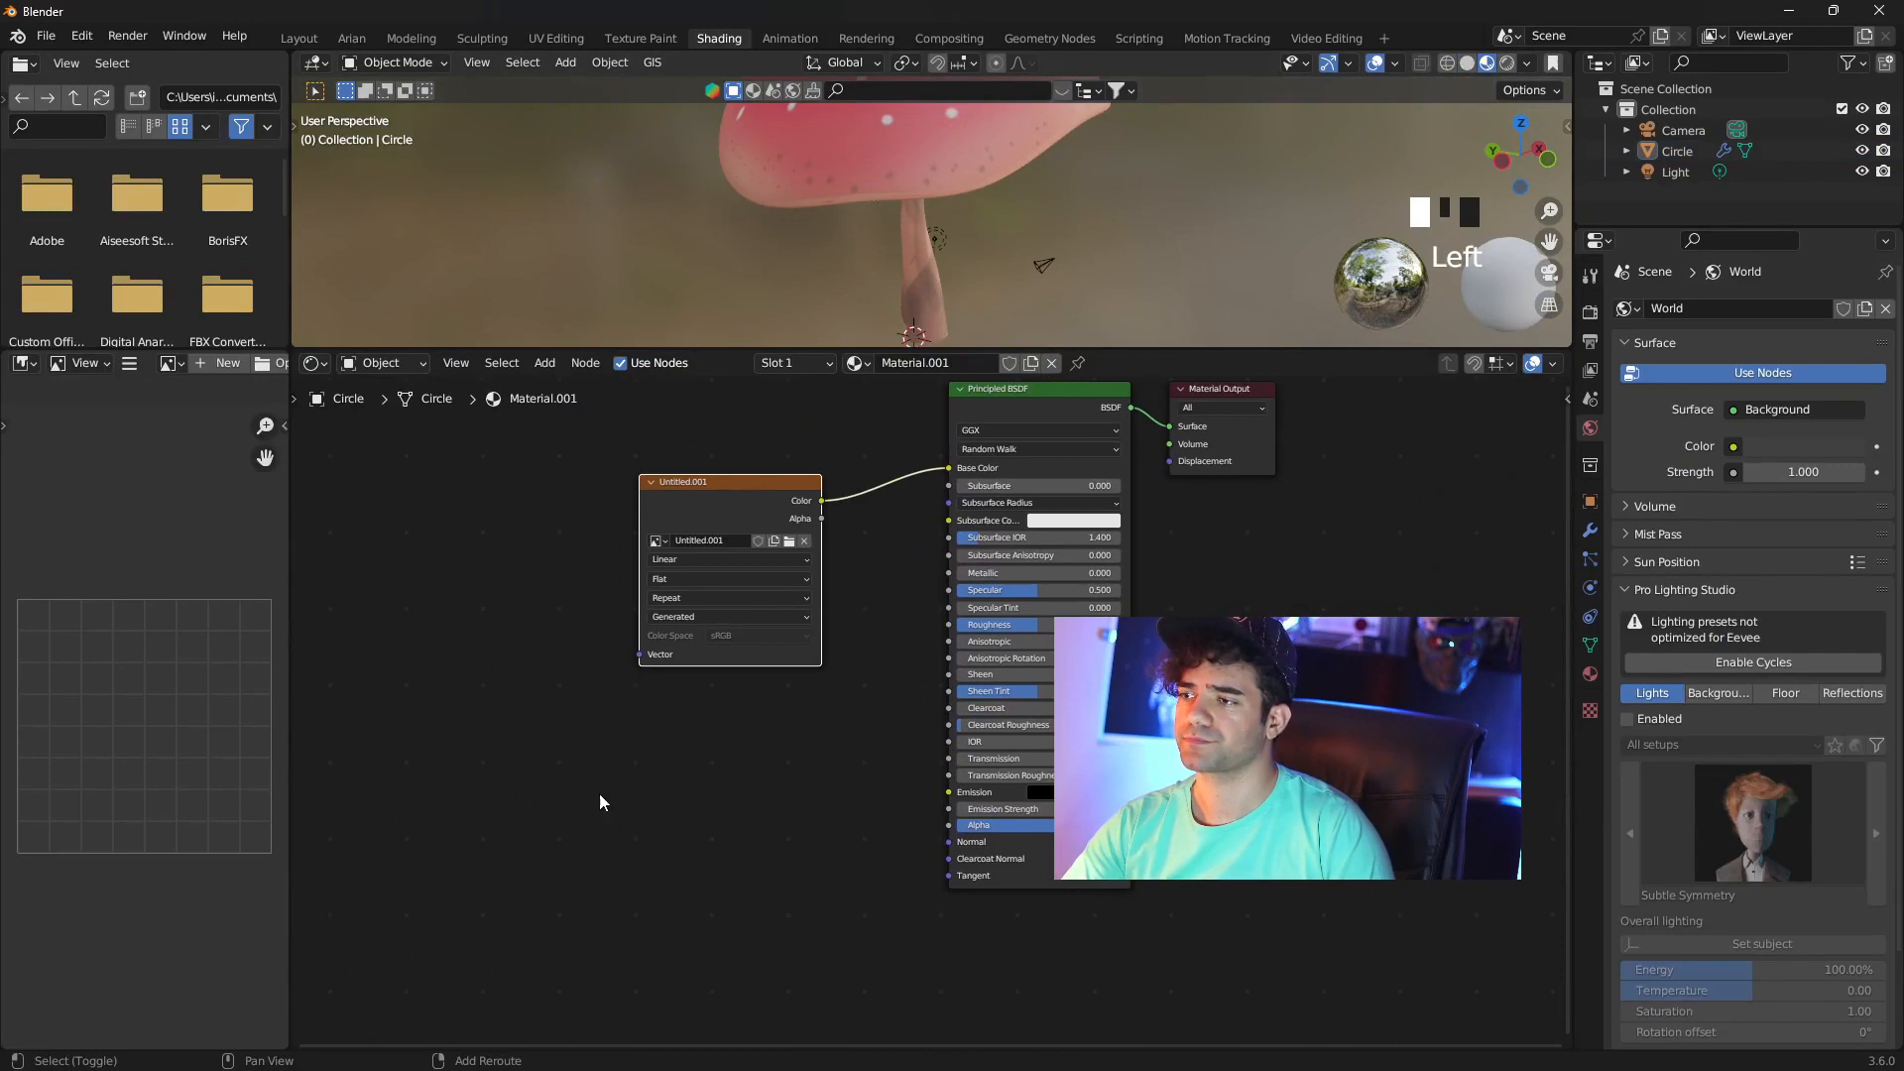
# Add a second Image Texture node below the existing Untitled.001 texture node
pyautogui.click(699, 764)
pyautogui.hotkey('shift', 'a')
pyautogui.write('ima')
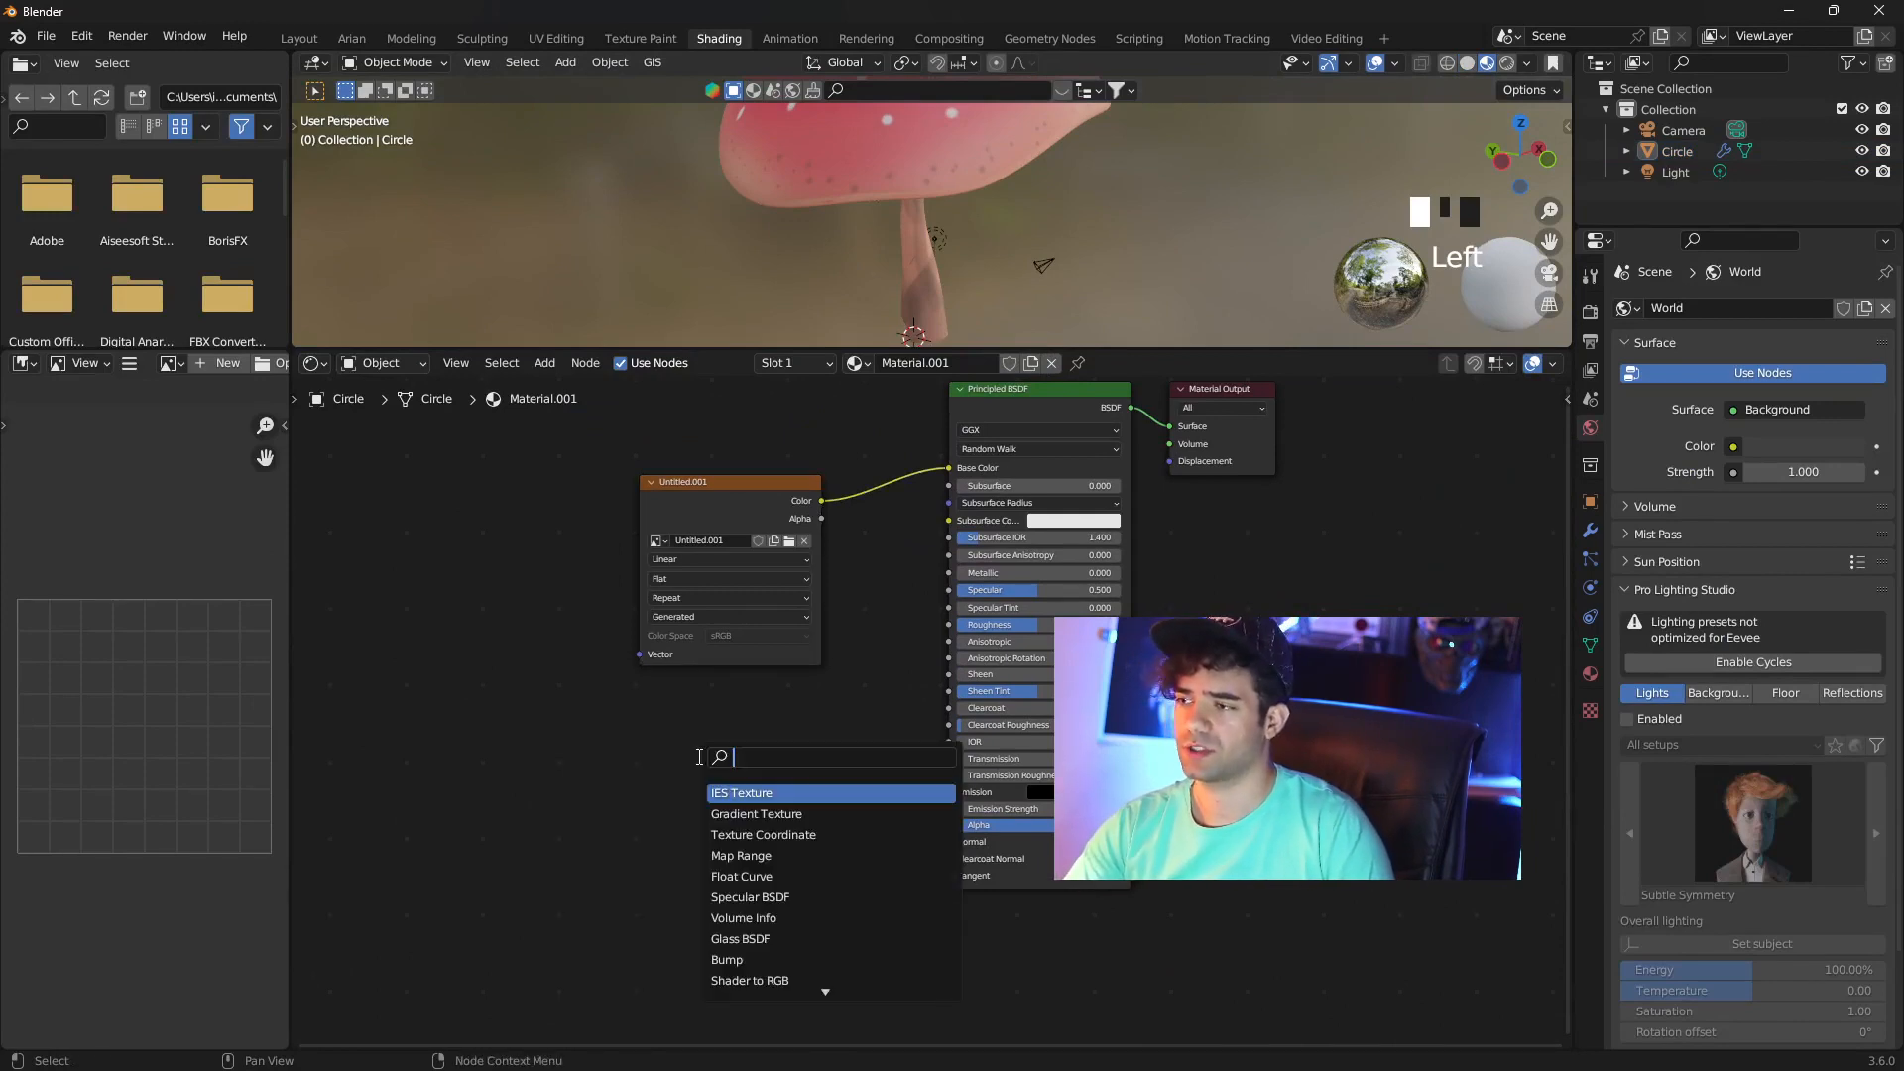
pyautogui.write('g')
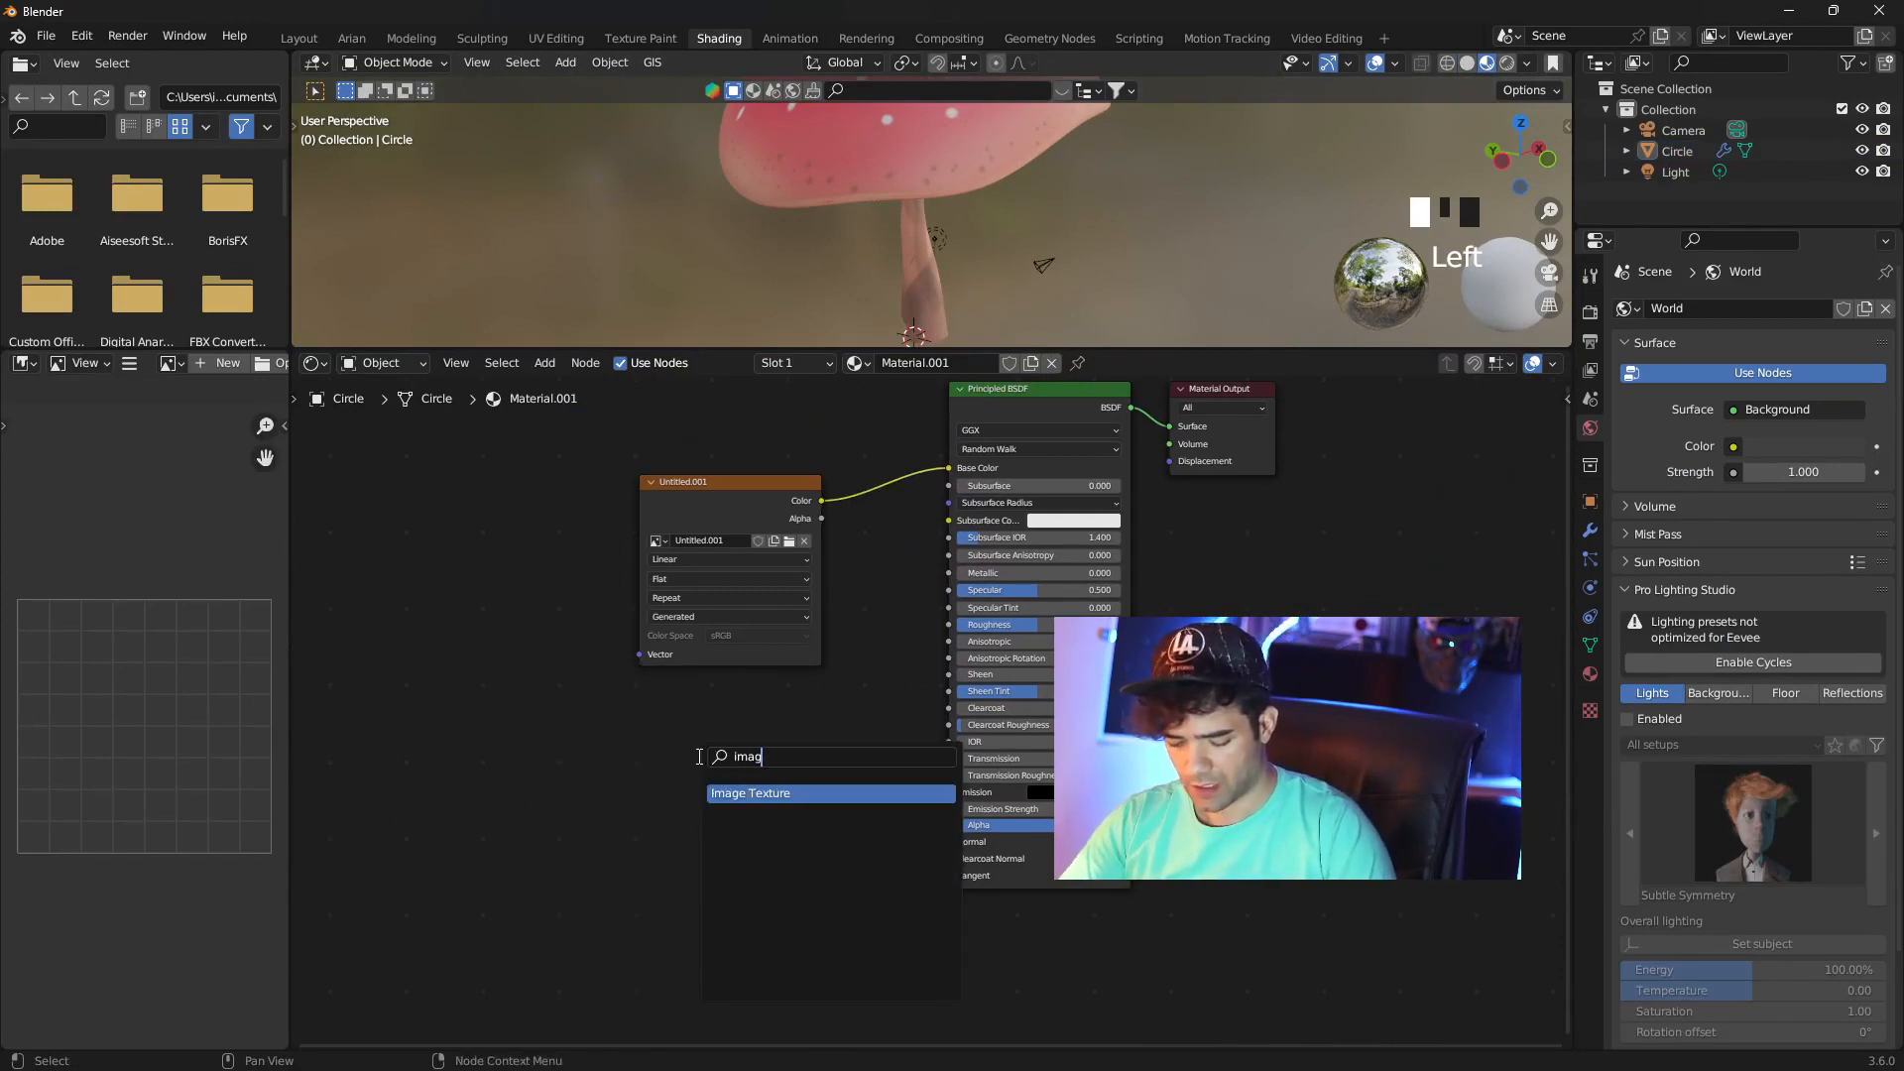
pyautogui.click(803, 793)
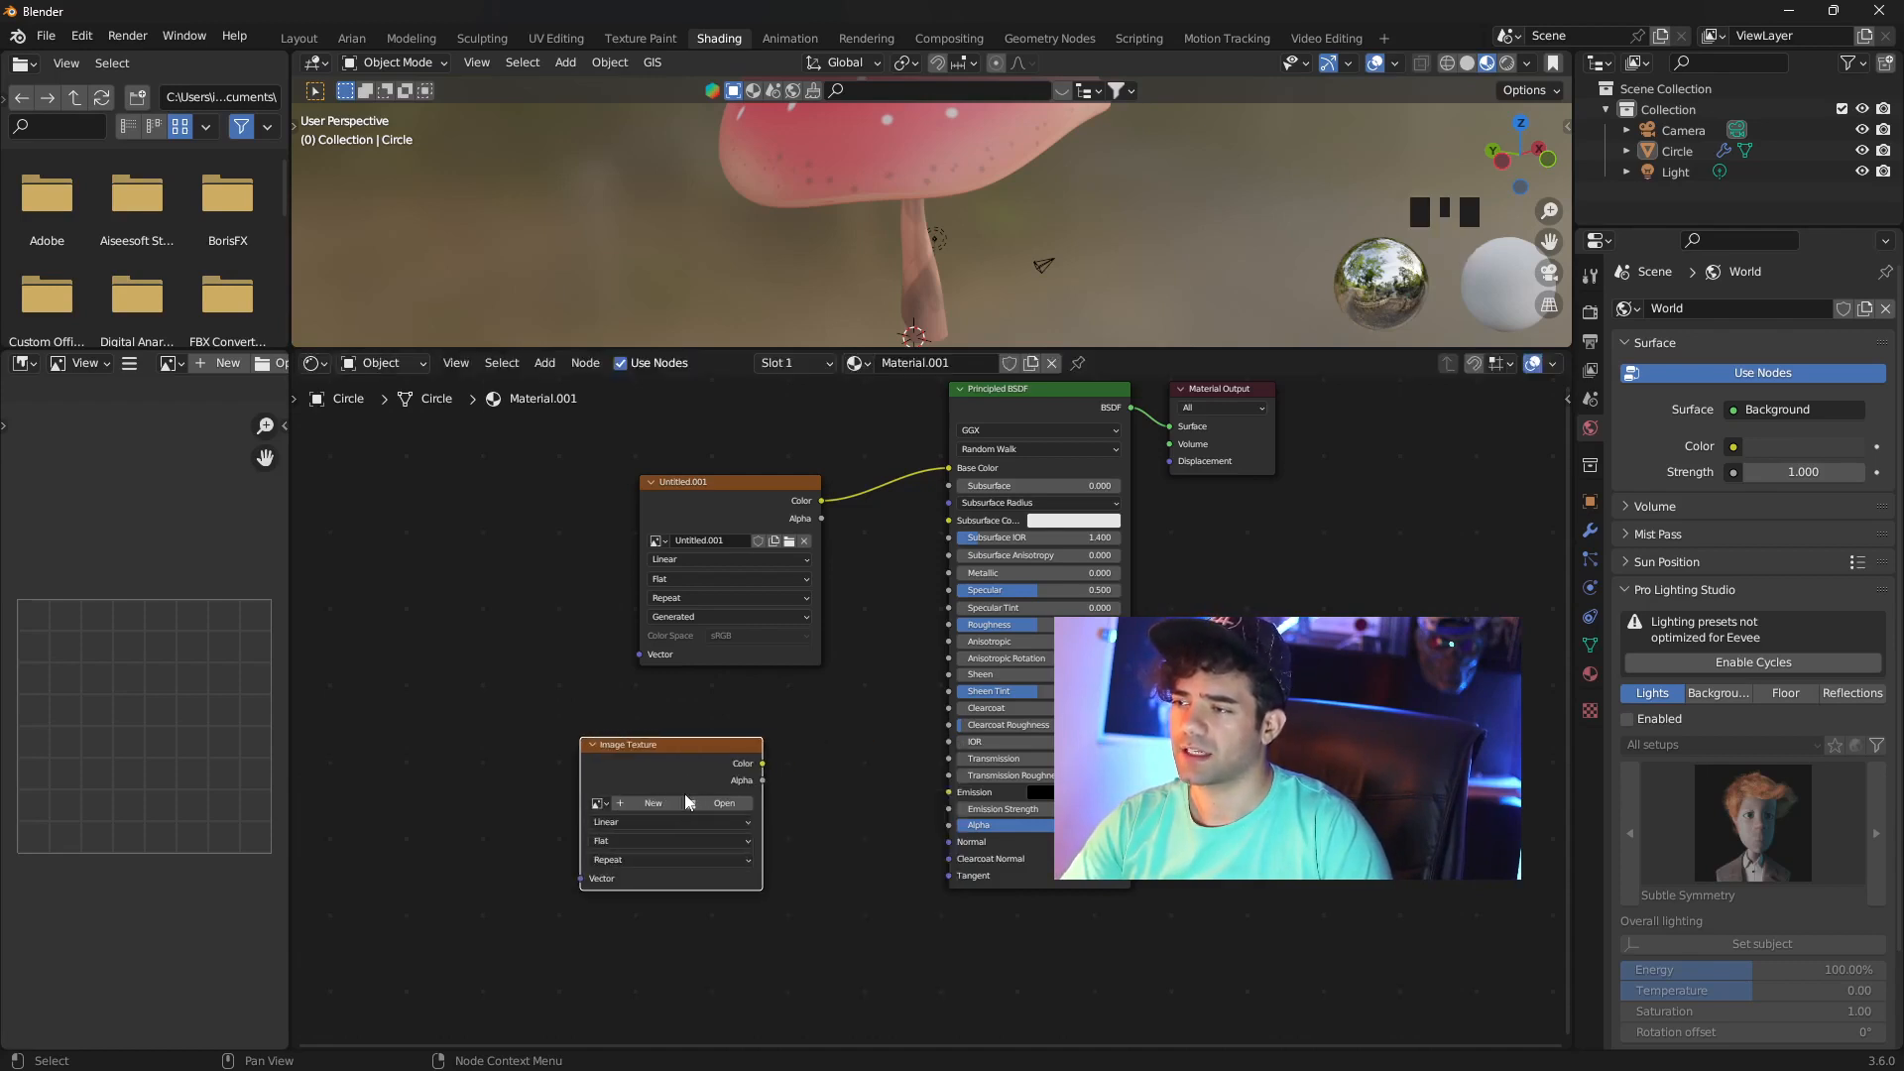
# Create a blank image named Bump in the new texture node, filled with a mid grey of value 0.456 and saturation 0.049
pyautogui.scroll(1, 673, 793)
pyautogui.click(589, 817)
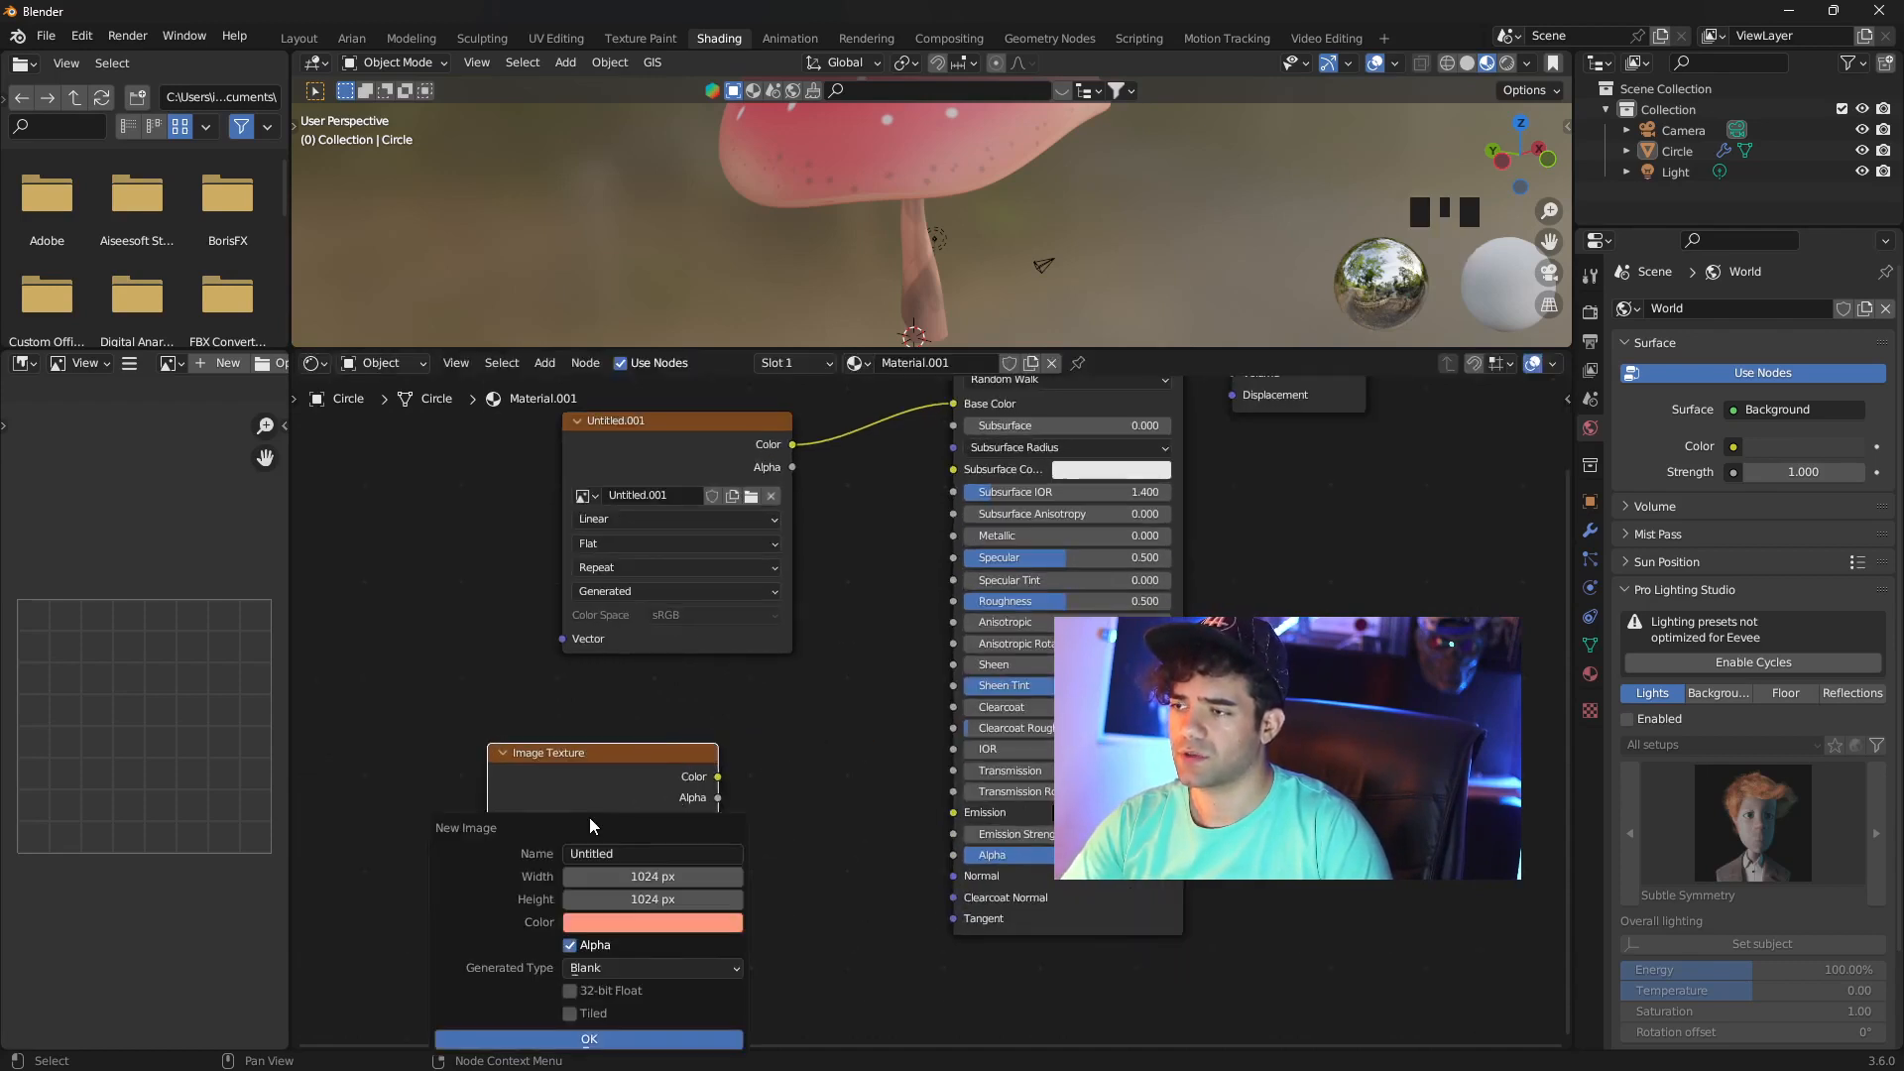
pyautogui.click(627, 853)
pyautogui.write('Bump')
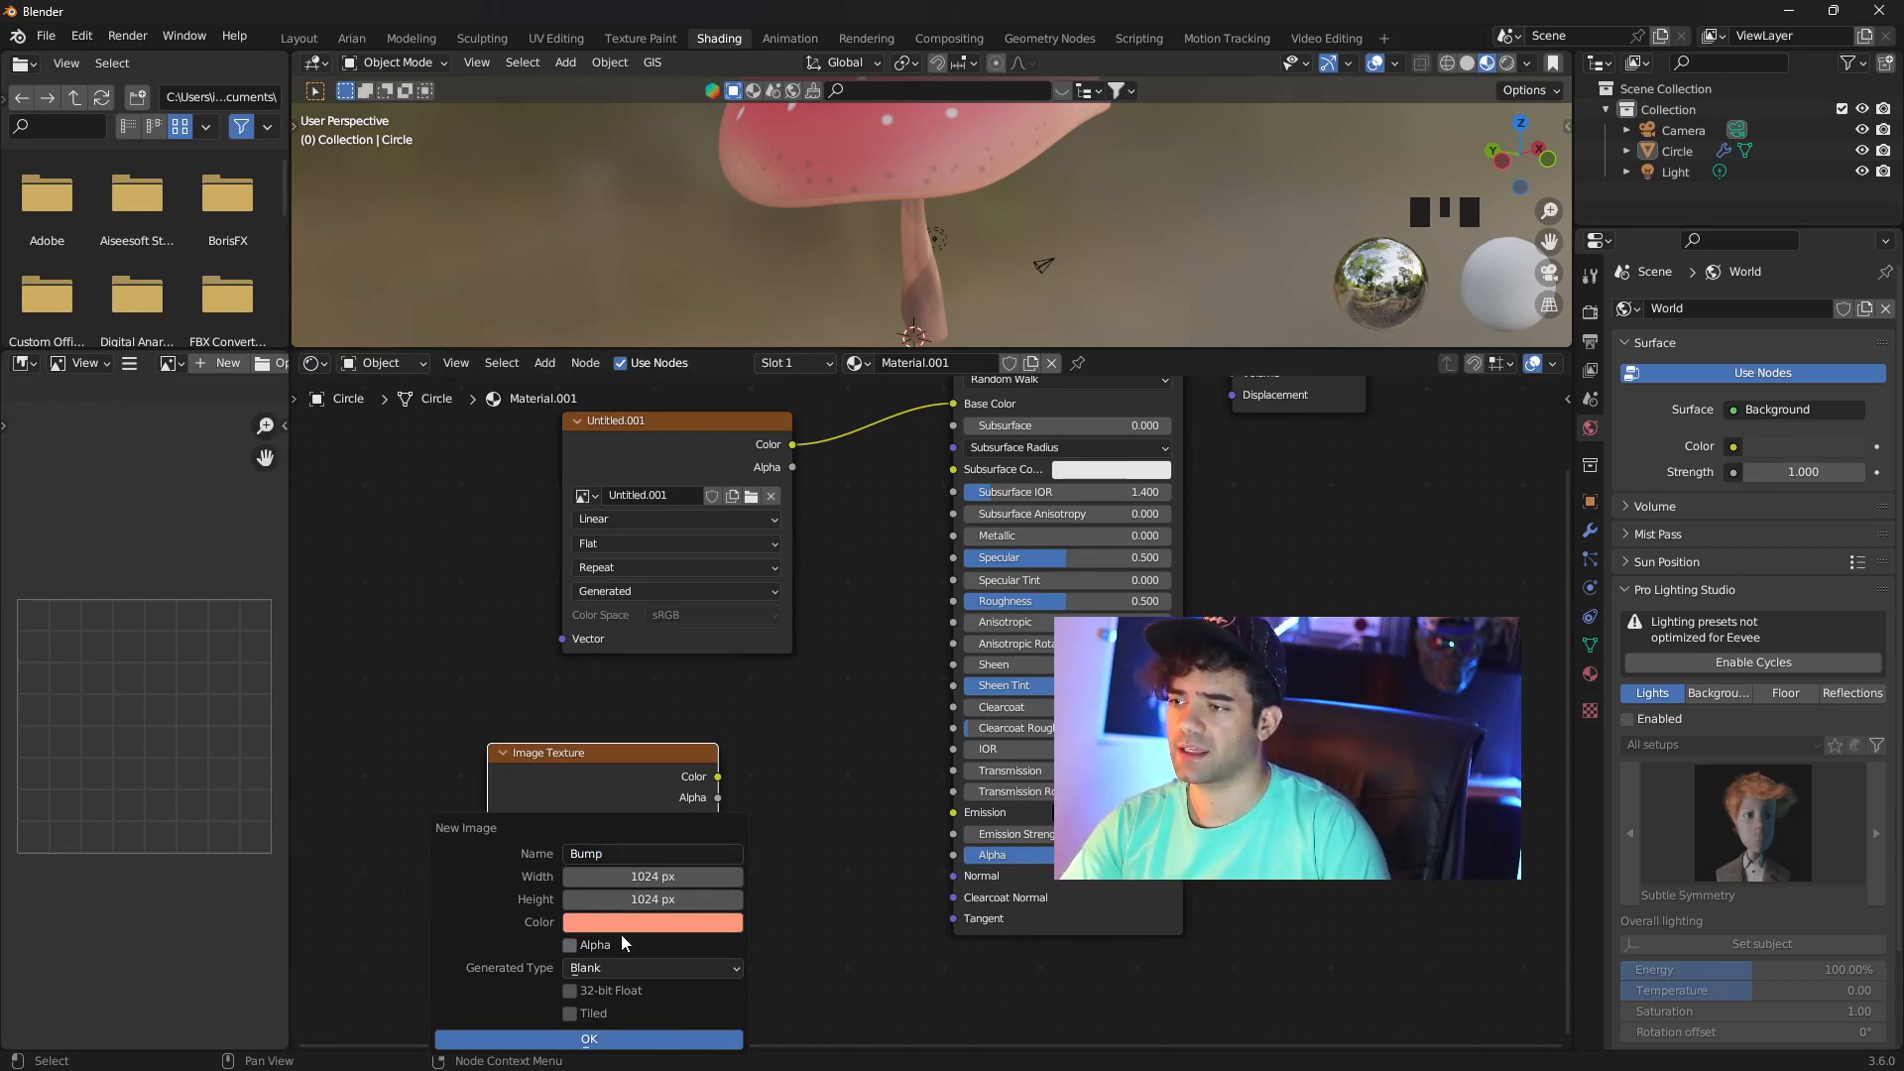
pyautogui.click(676, 923)
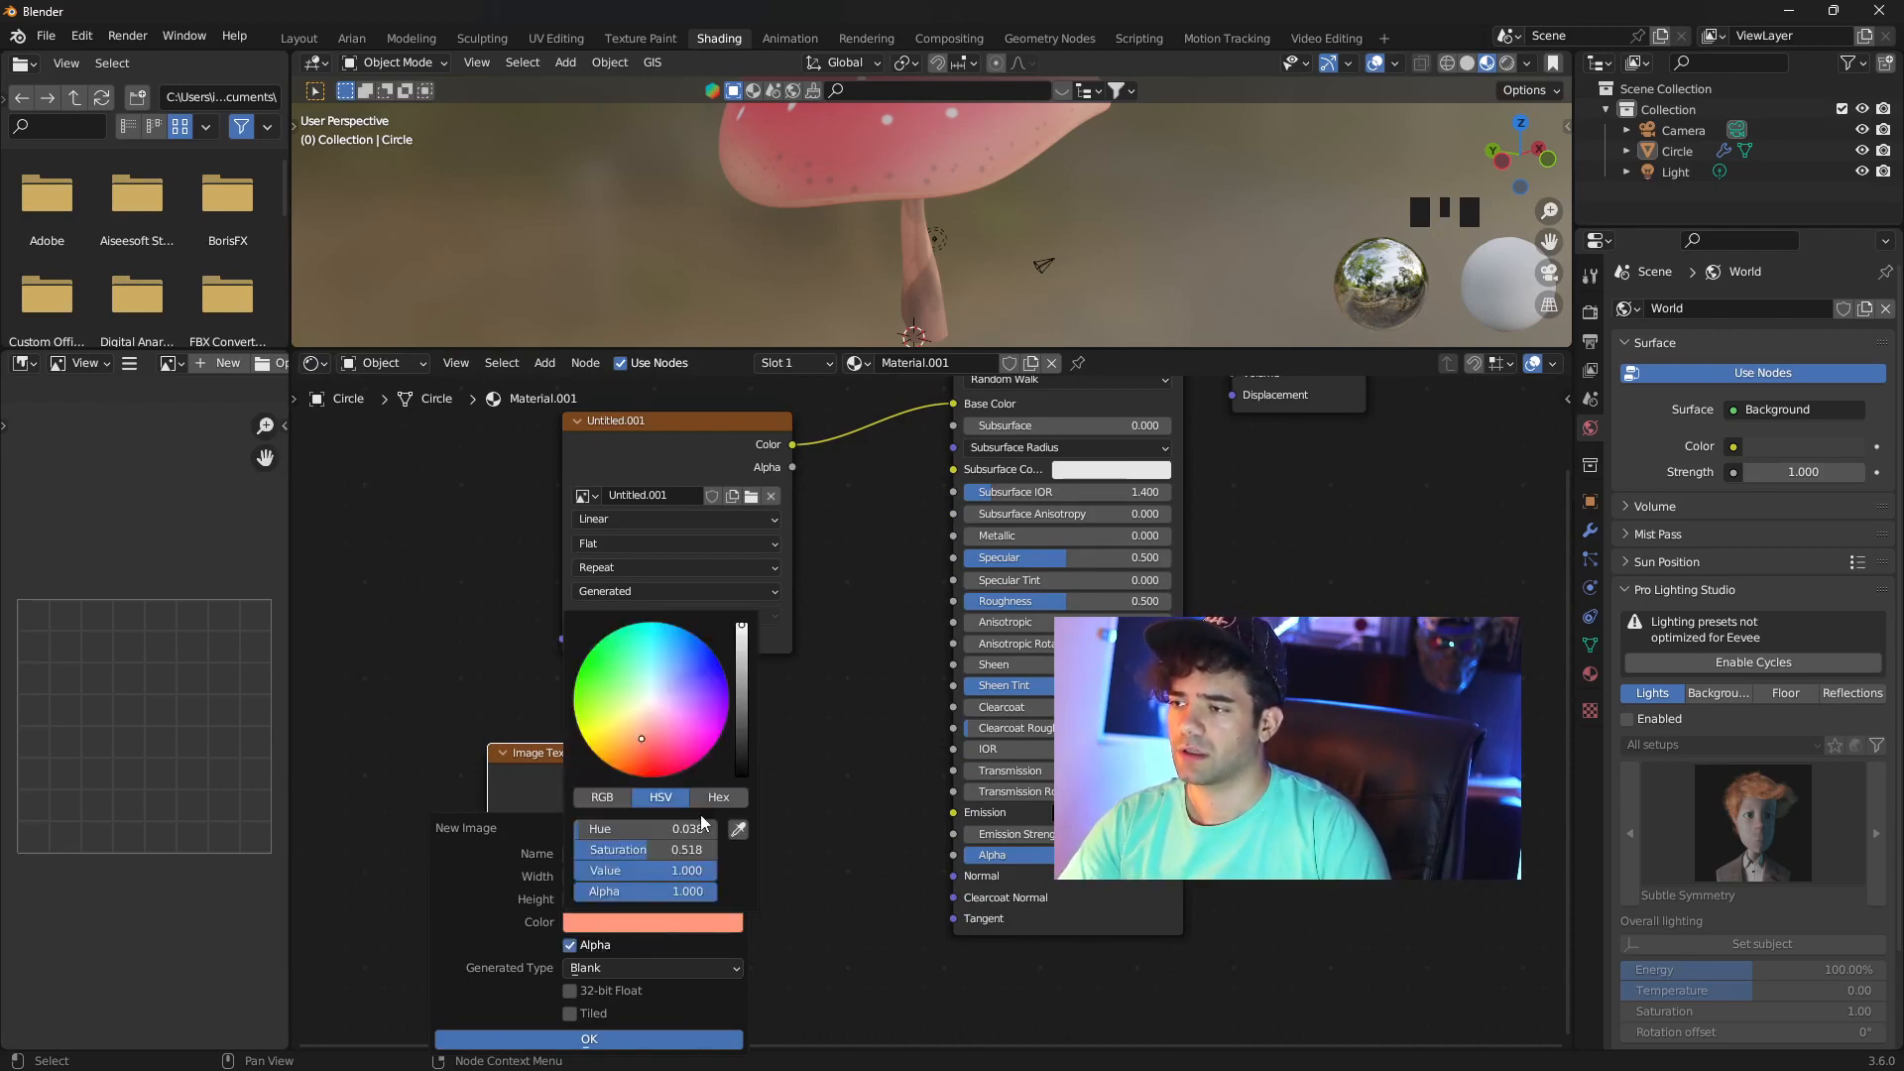
pyautogui.moveTo(666, 736)
pyautogui.mouseDown()
pyautogui.moveTo(651, 703)
pyautogui.moveTo(741, 709)
pyautogui.moveTo(739, 729)
pyautogui.mouseUp()
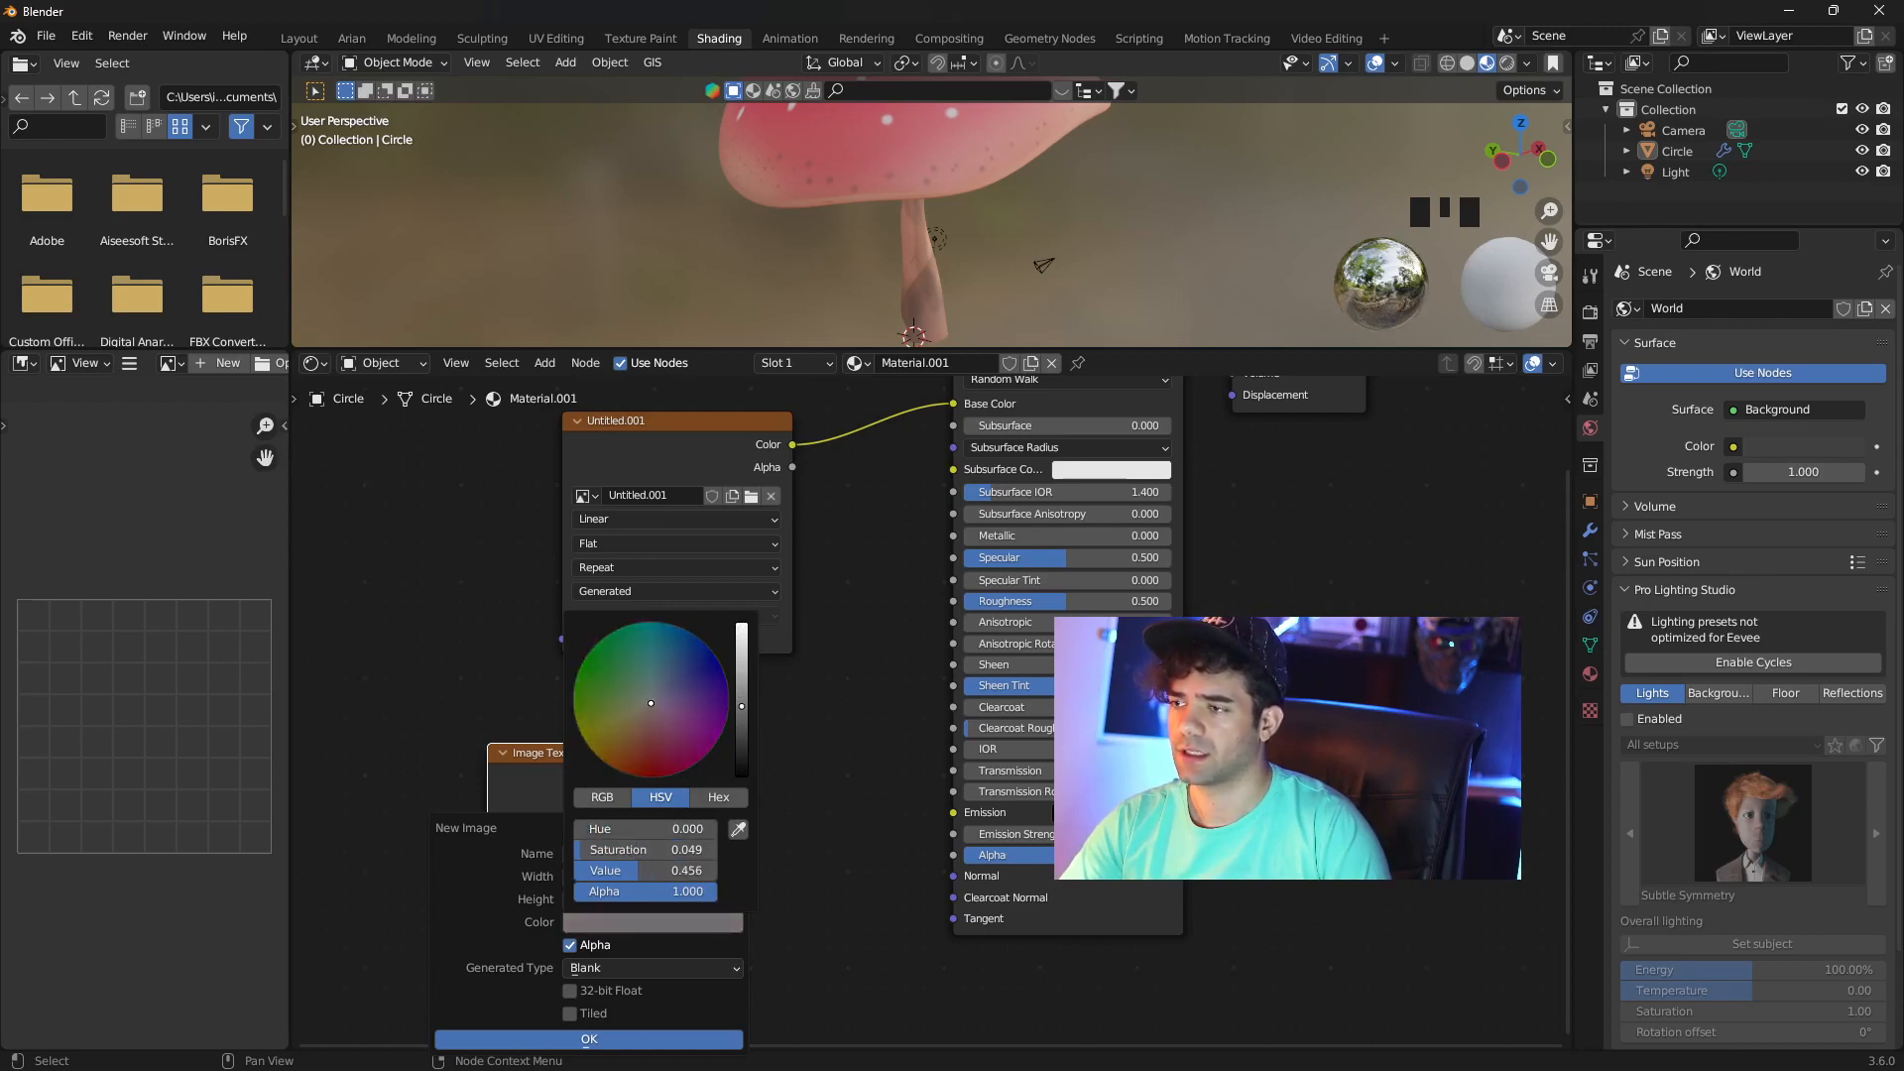
pyautogui.click(621, 1038)
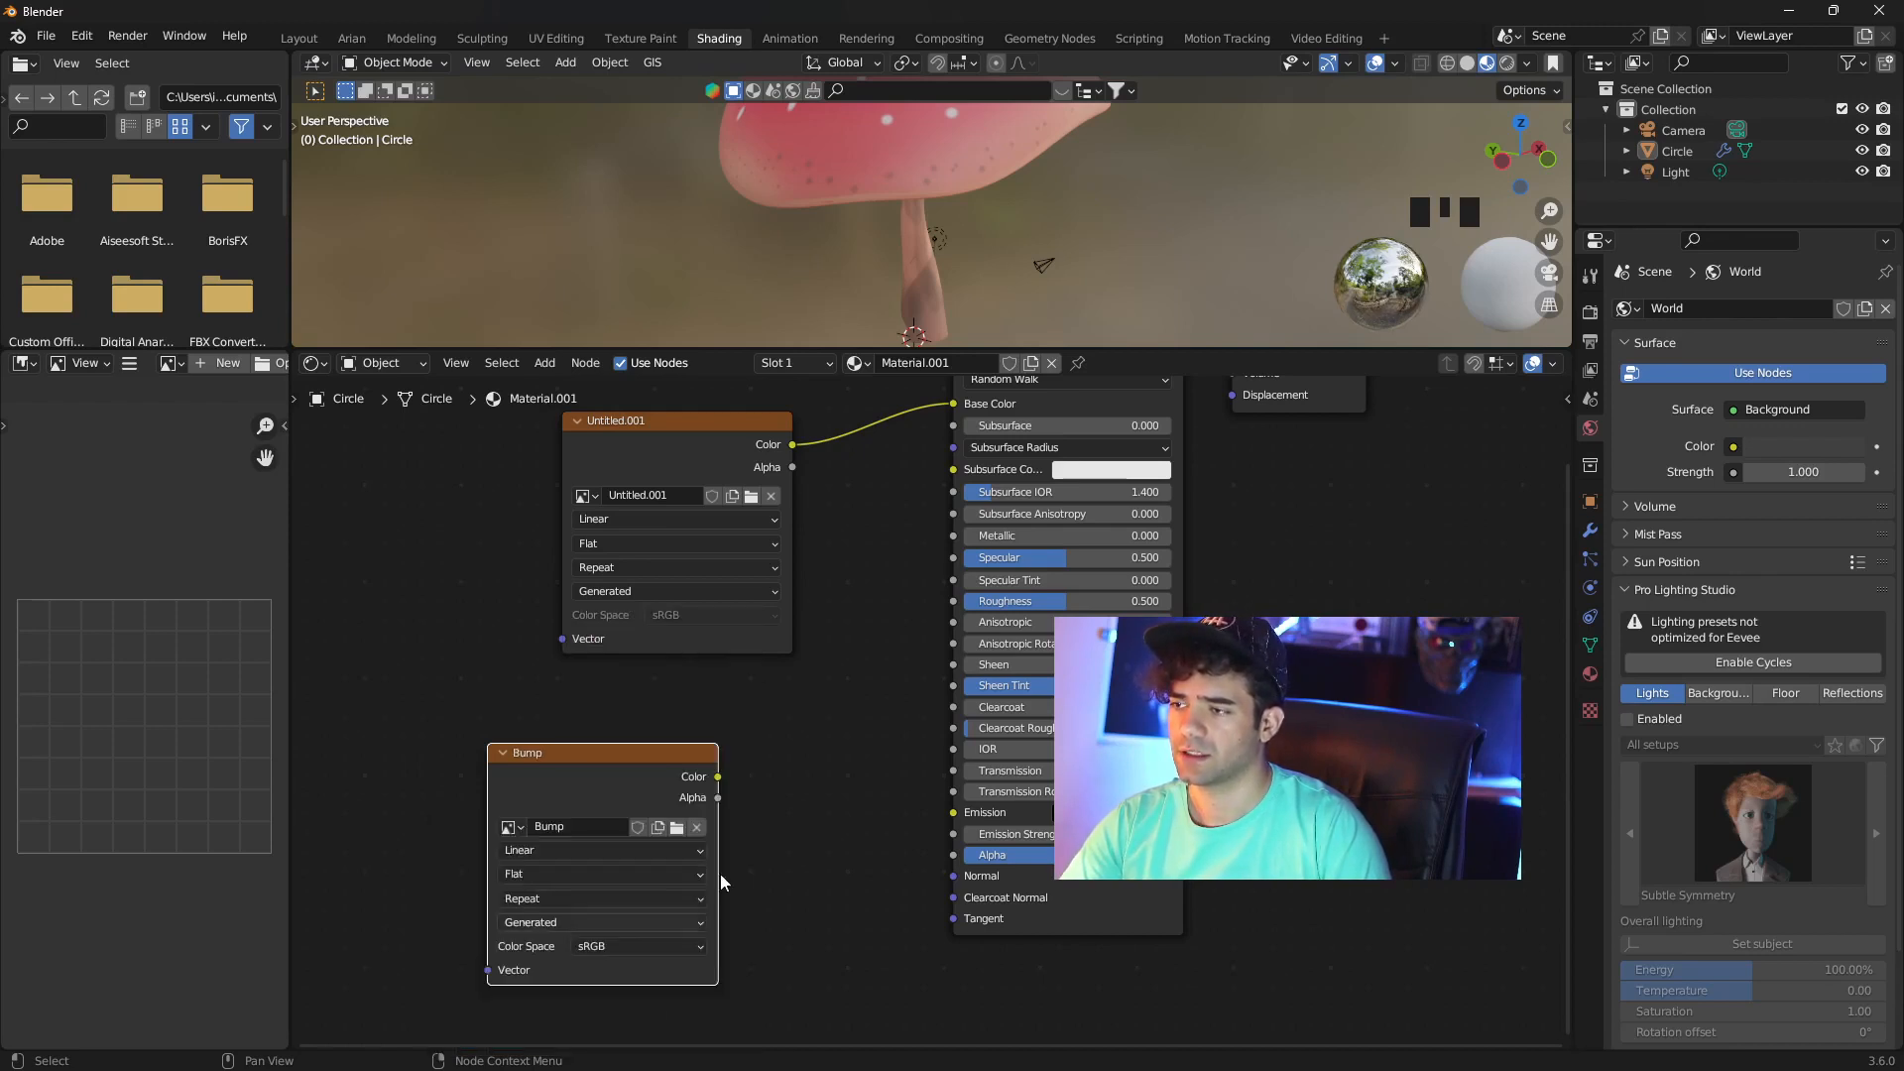
# Add a Bump node between the Bump image texture and the Principled BSDF
pyautogui.hotkey('shift', 'a')
pyautogui.click(779, 810)
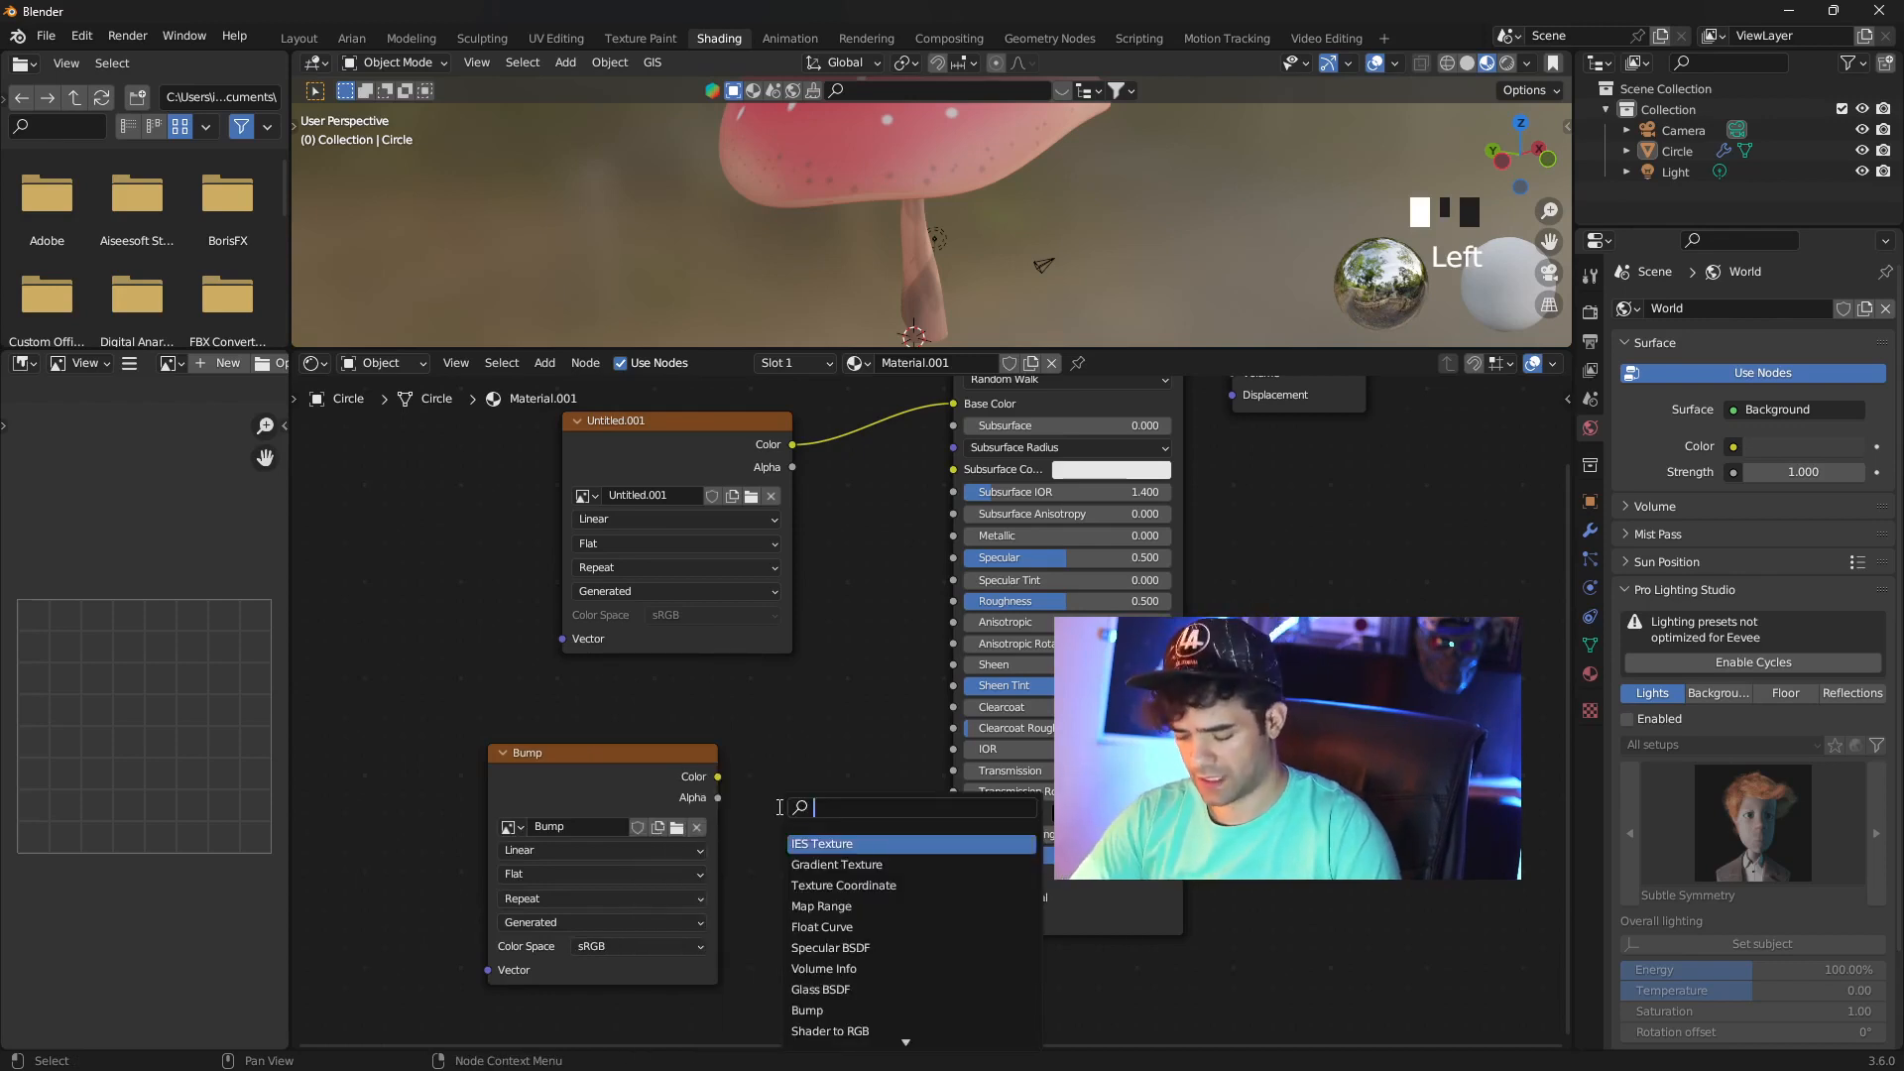
pyautogui.write('bump')
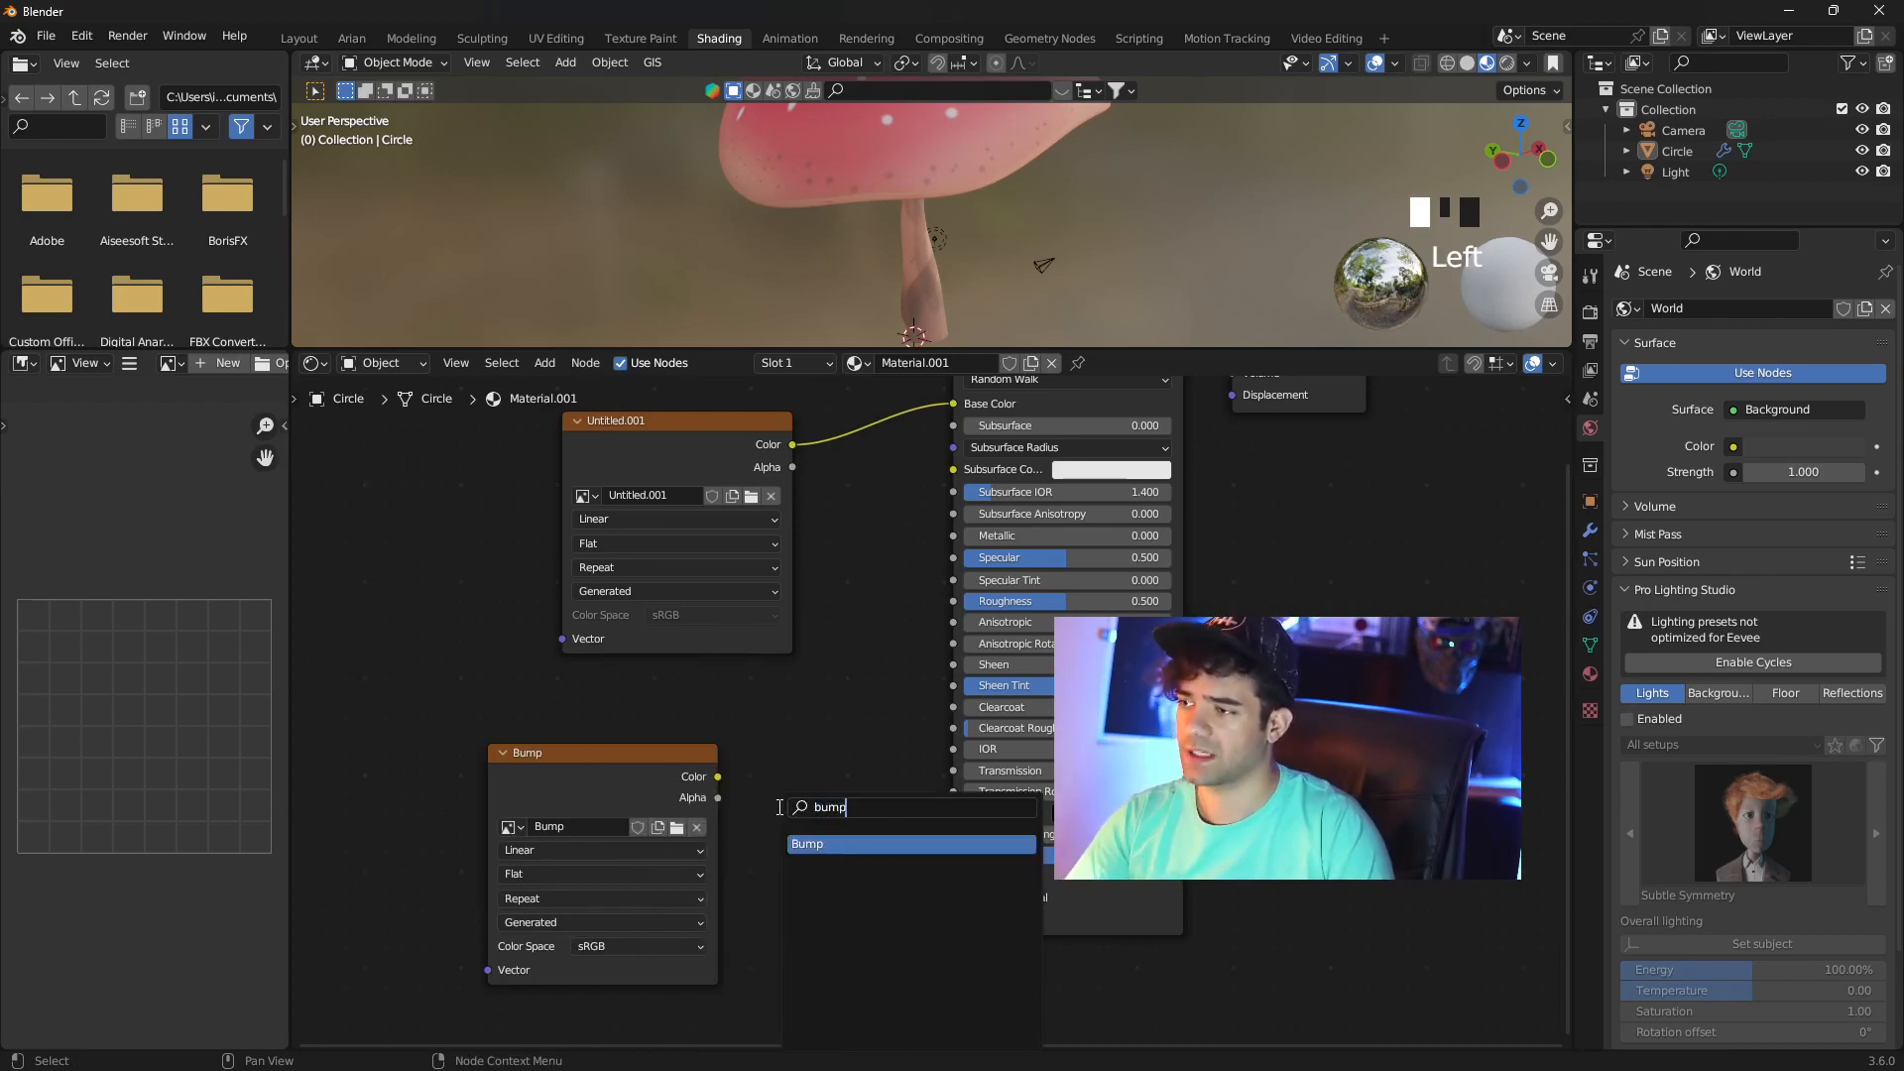
pyautogui.click(893, 842)
pyautogui.click(732, 783)
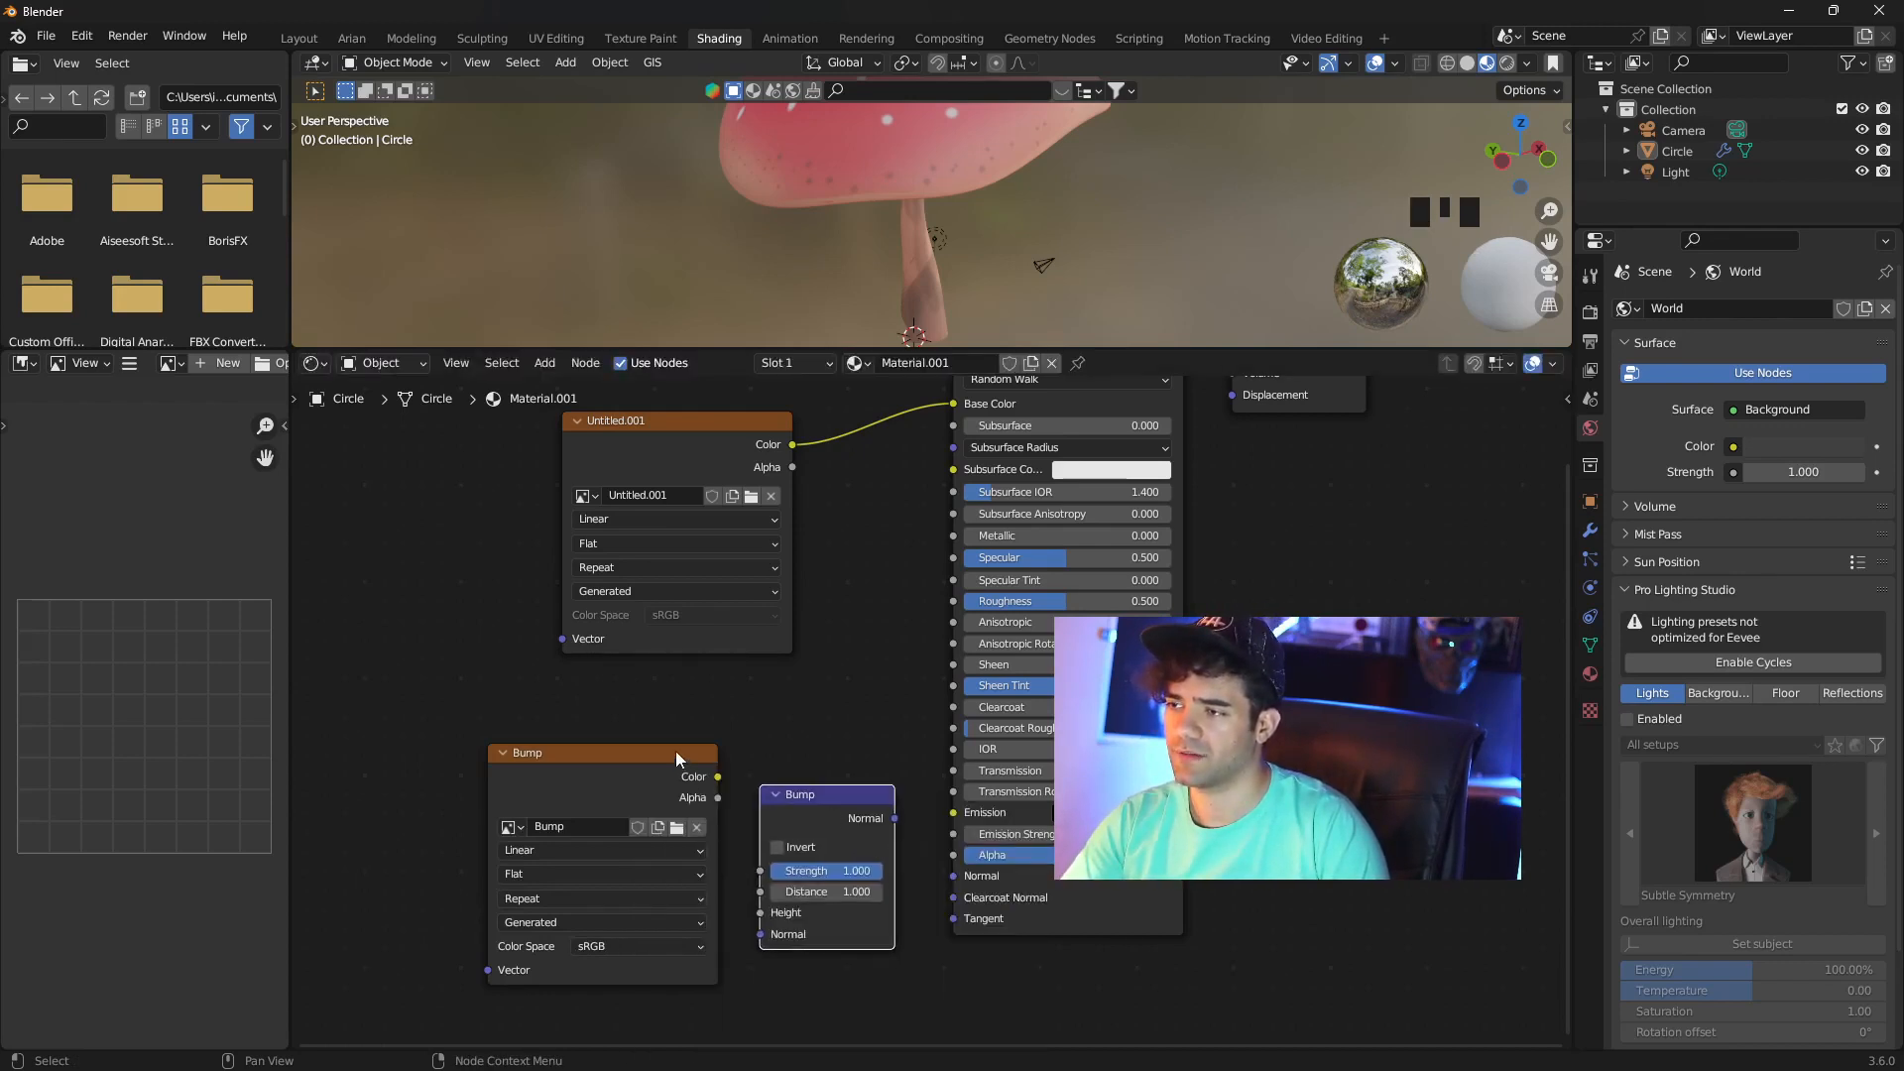
# Connect the Bump image's Color to the Bump node's Height, and the node's Normal output to the Principled BSDF's Normal
pyautogui.moveTo(675, 751); pyautogui.dragTo(757, 909)
pyautogui.moveTo(783, 799); pyautogui.dragTo(731, 778)
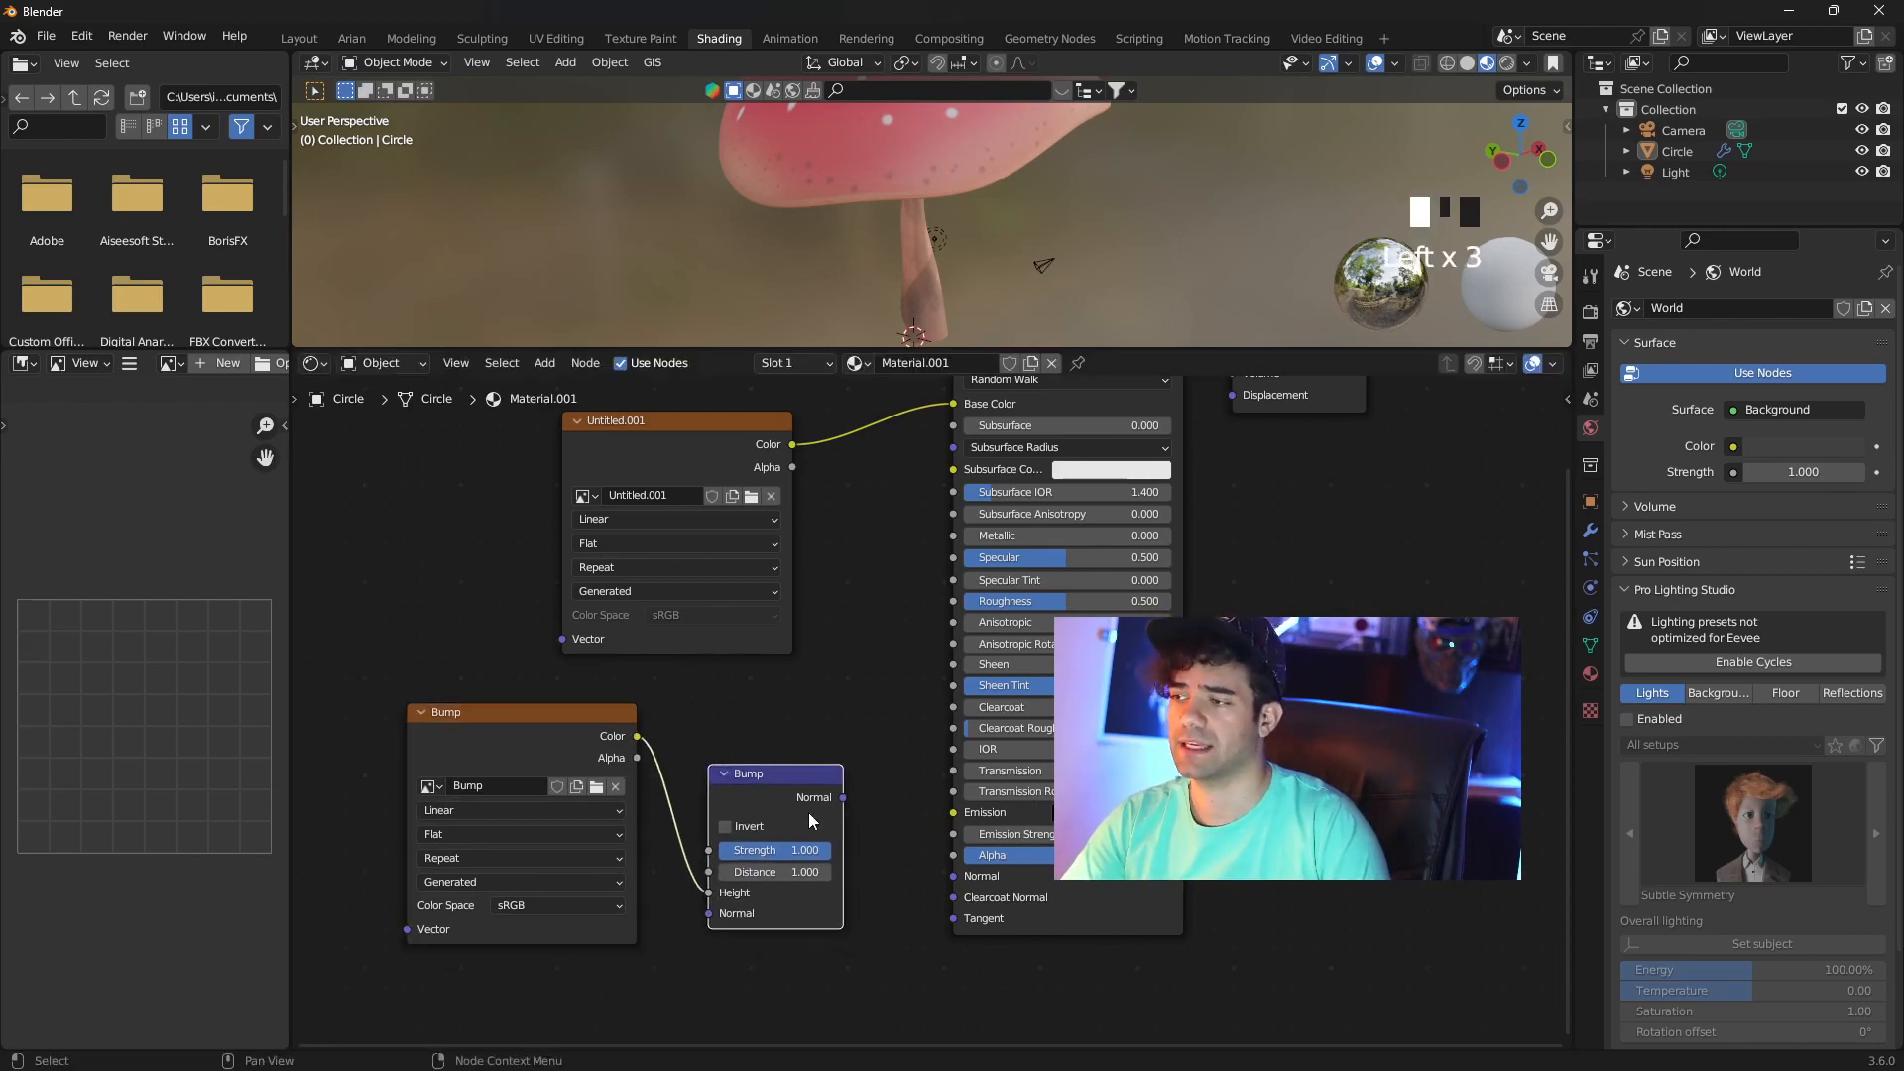
pyautogui.moveTo(842, 798); pyautogui.dragTo(952, 877)
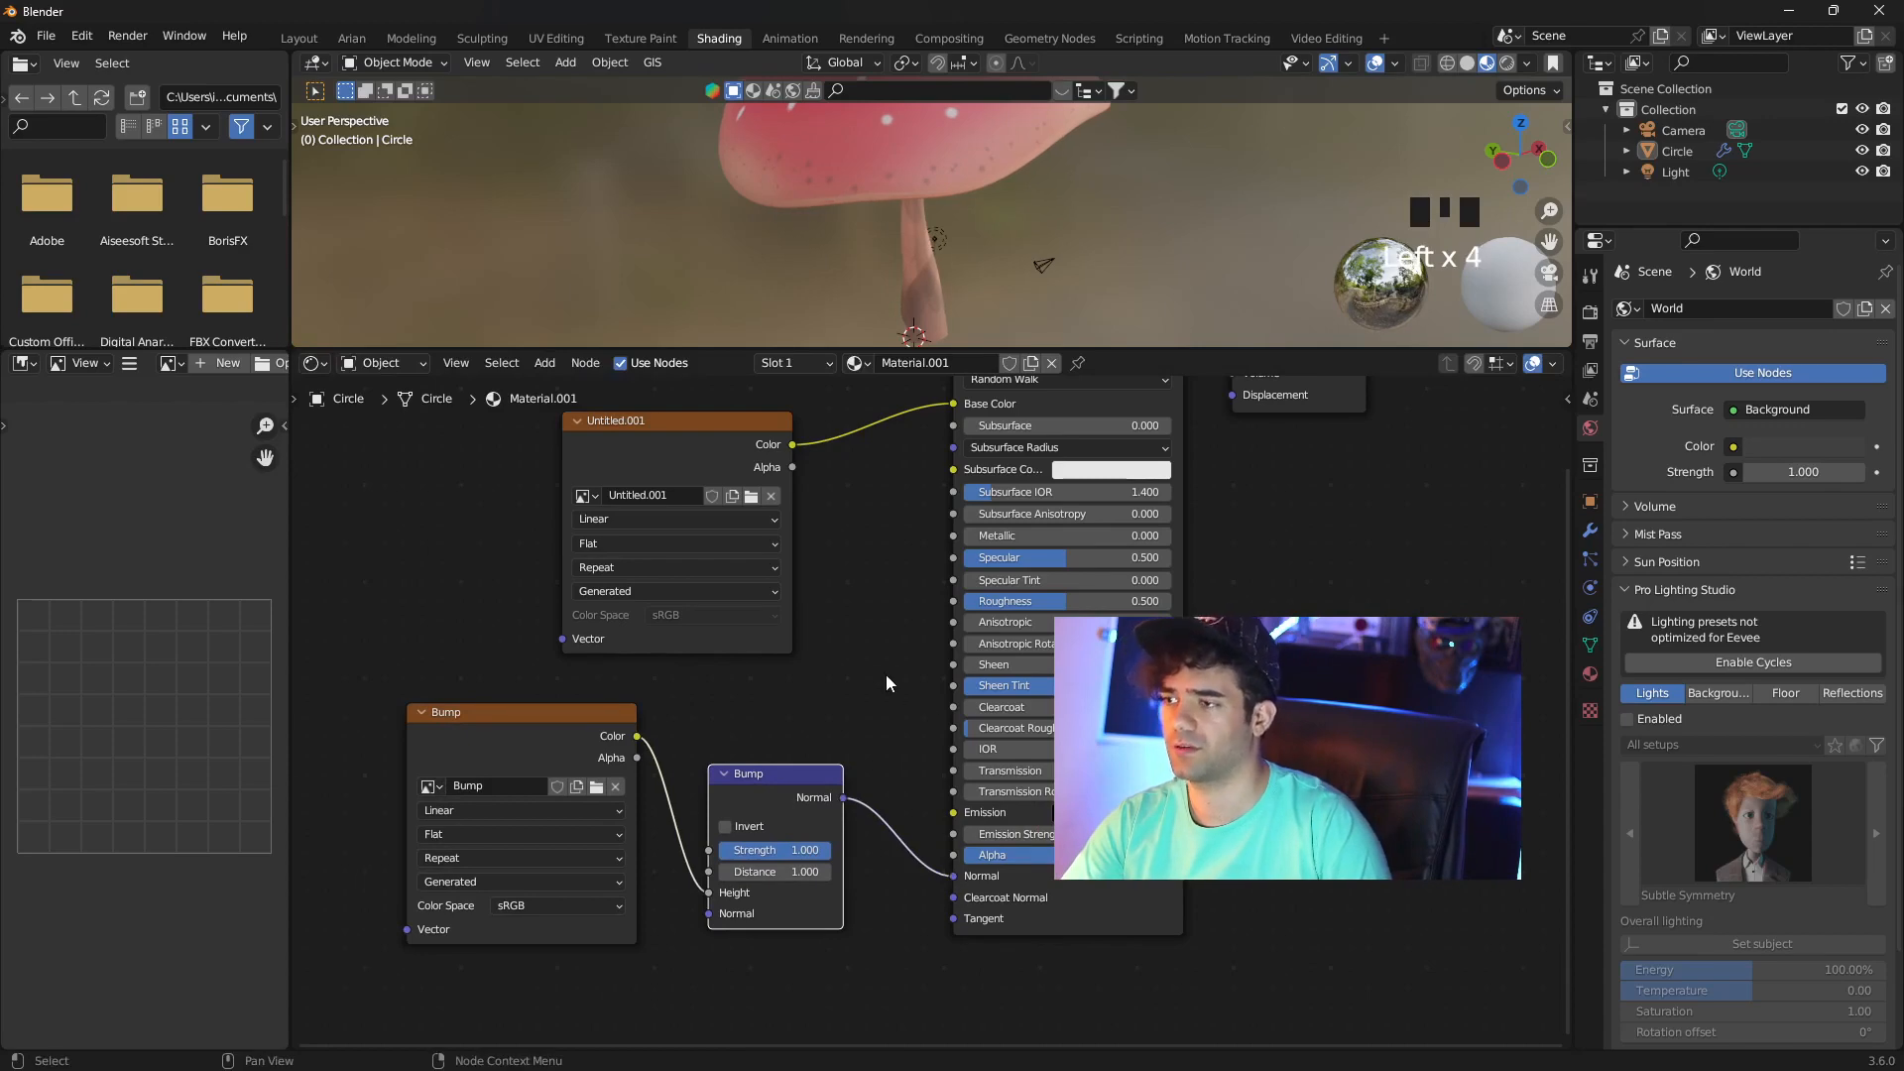
# Return to the Texture Paint workspace and display the mushroom in Material Preview shading
pyautogui.click(637, 39)
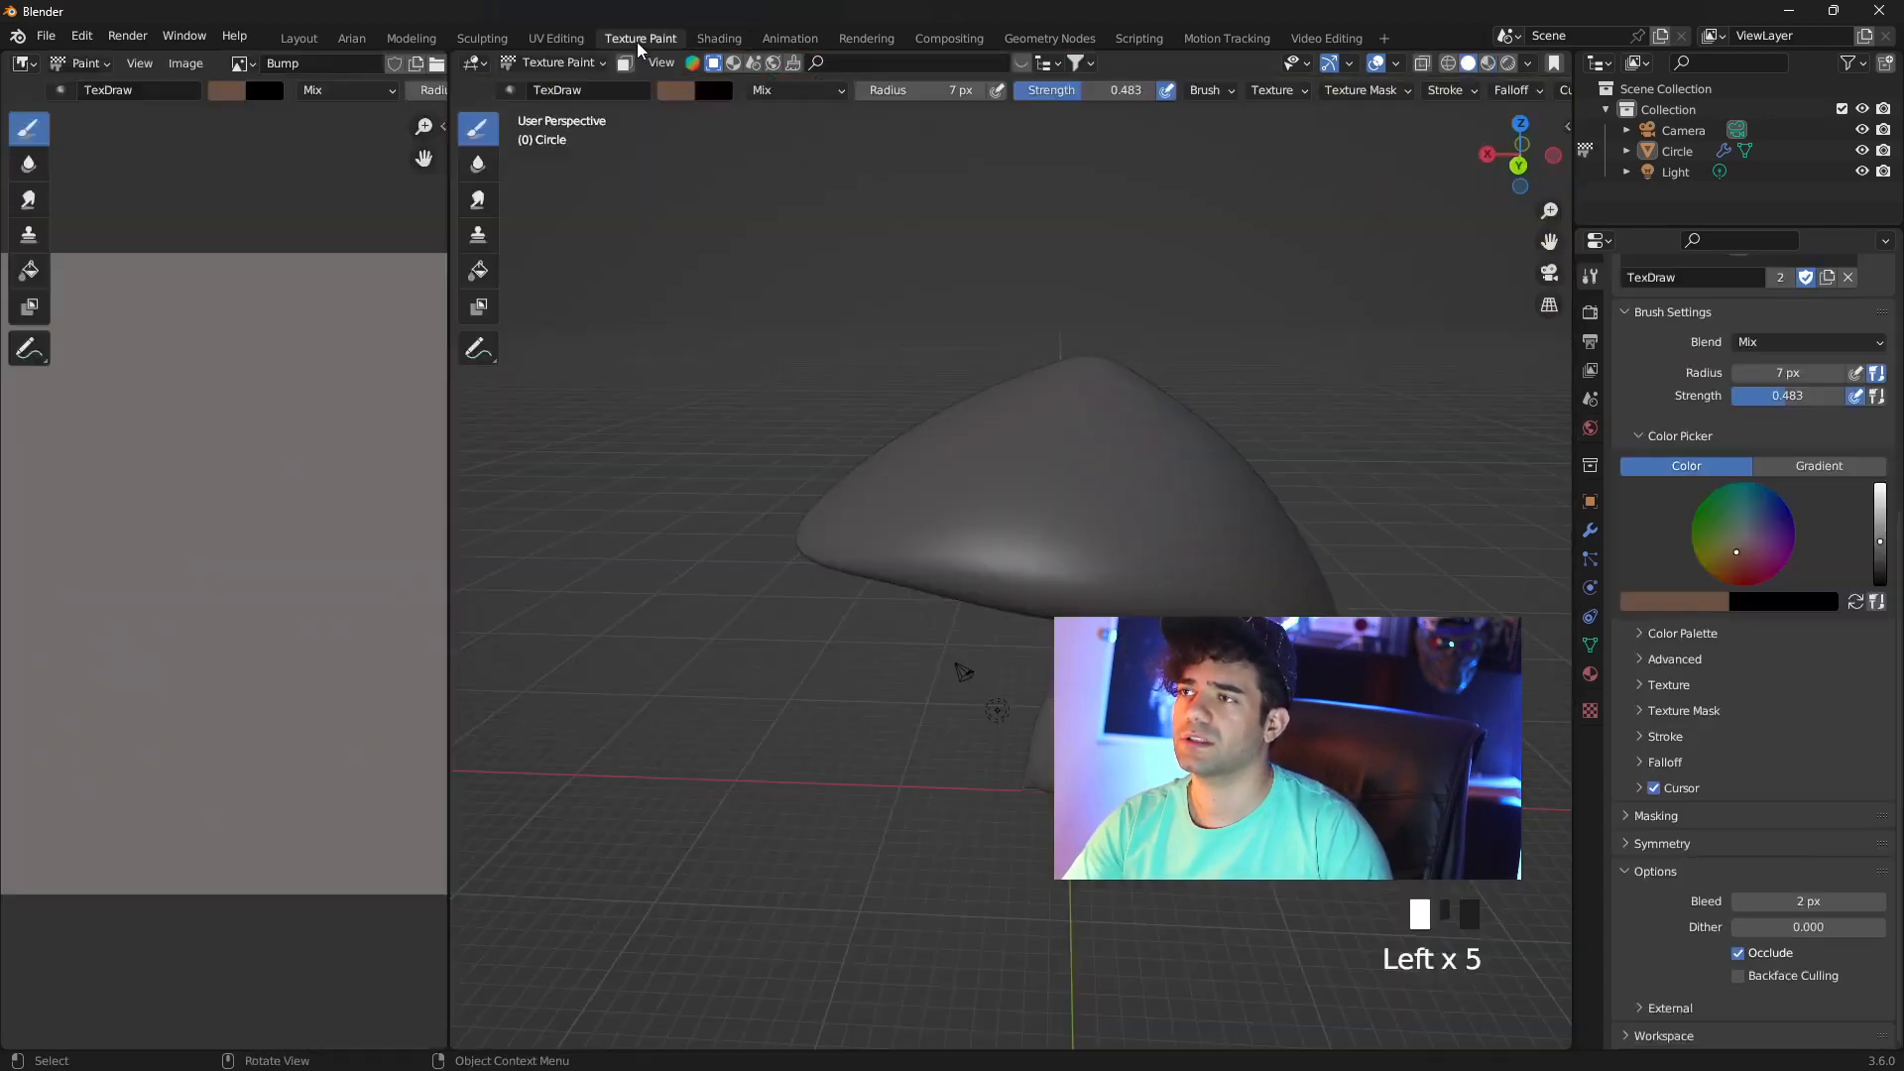
pyautogui.press('z')
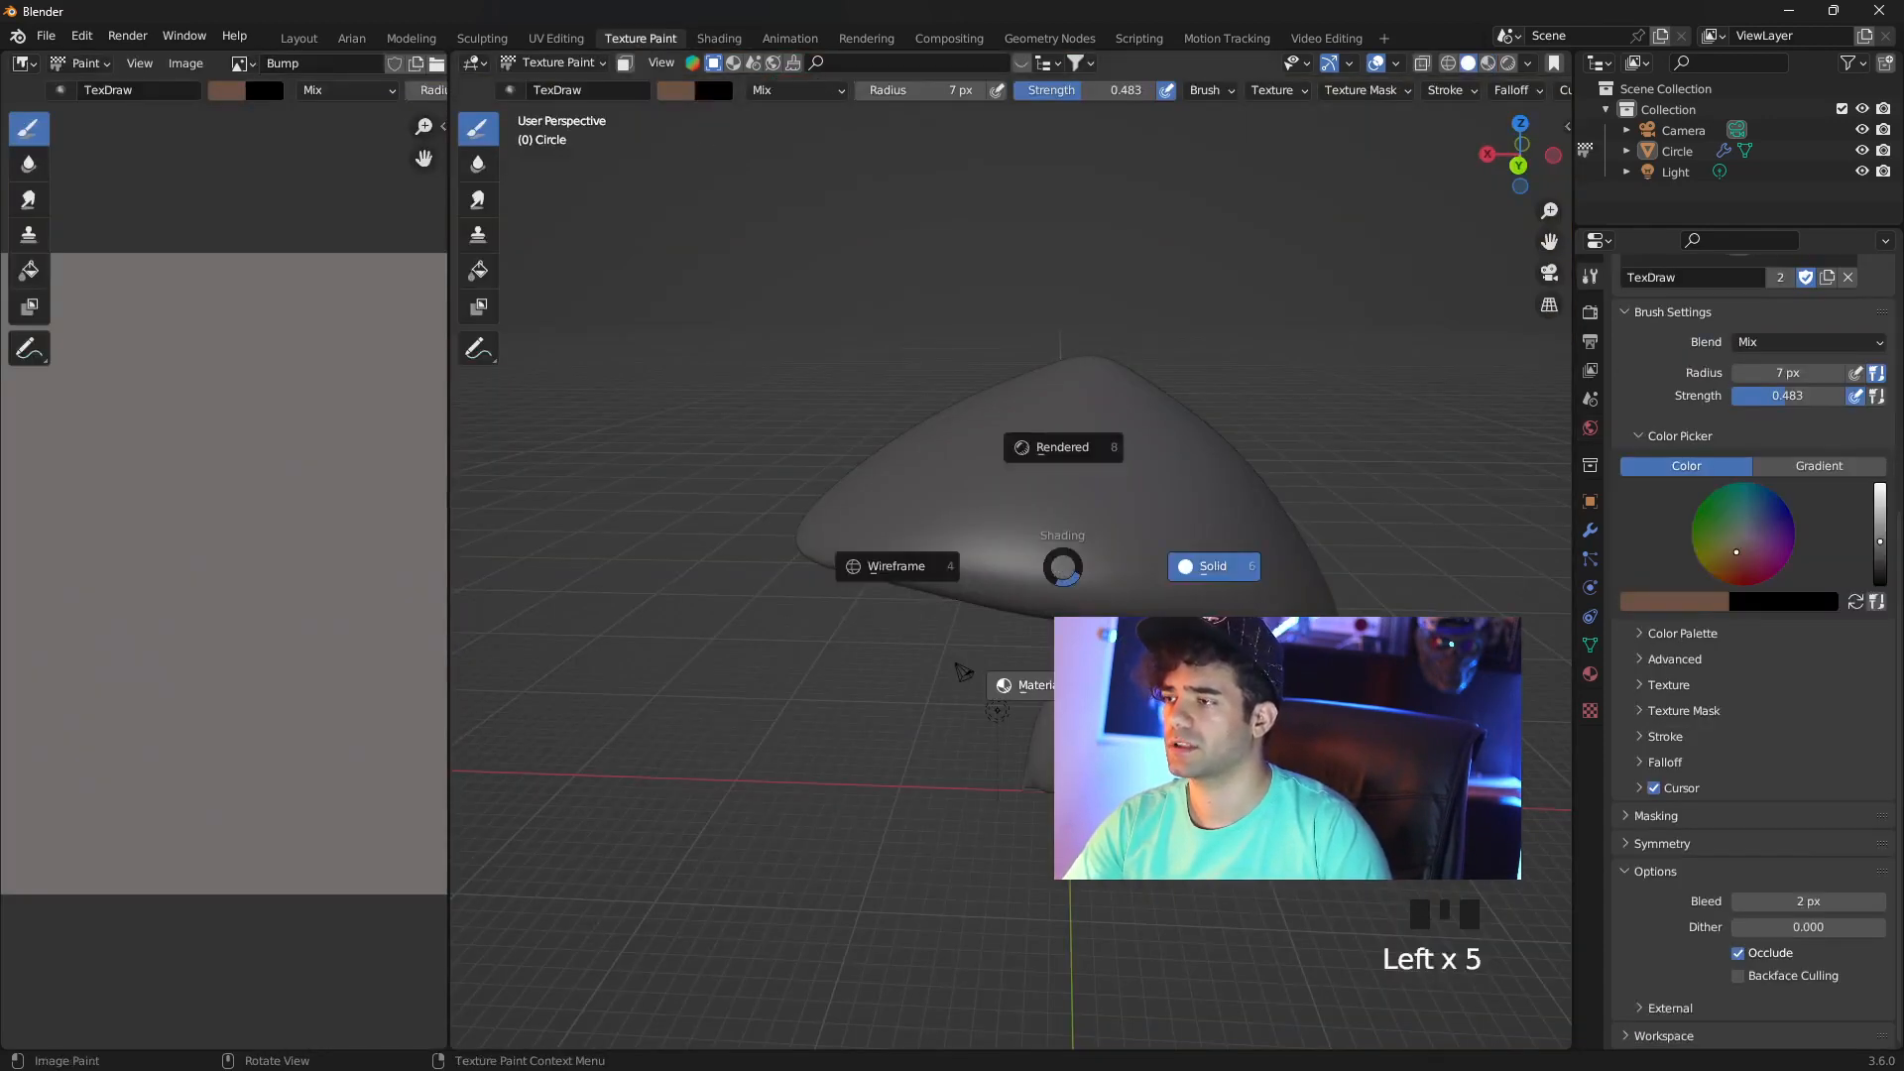
pyautogui.moveTo(1190, 674)
pyautogui.keyDown('shift'); pyautogui.mouseDown(button='middle')
pyautogui.moveTo(1003, 658)
pyautogui.moveTo(1002, 604)
pyautogui.mouseUp(button='middle'); pyautogui.keyUp('shift')
pyautogui.scroll(2, 1003, 657)
pyautogui.scroll(-1, 1004, 657)
# Look at the Untitled.001 texture slot, and reselect the Bump slot as the paint target
pyautogui.scroll(10, 1682, 407)
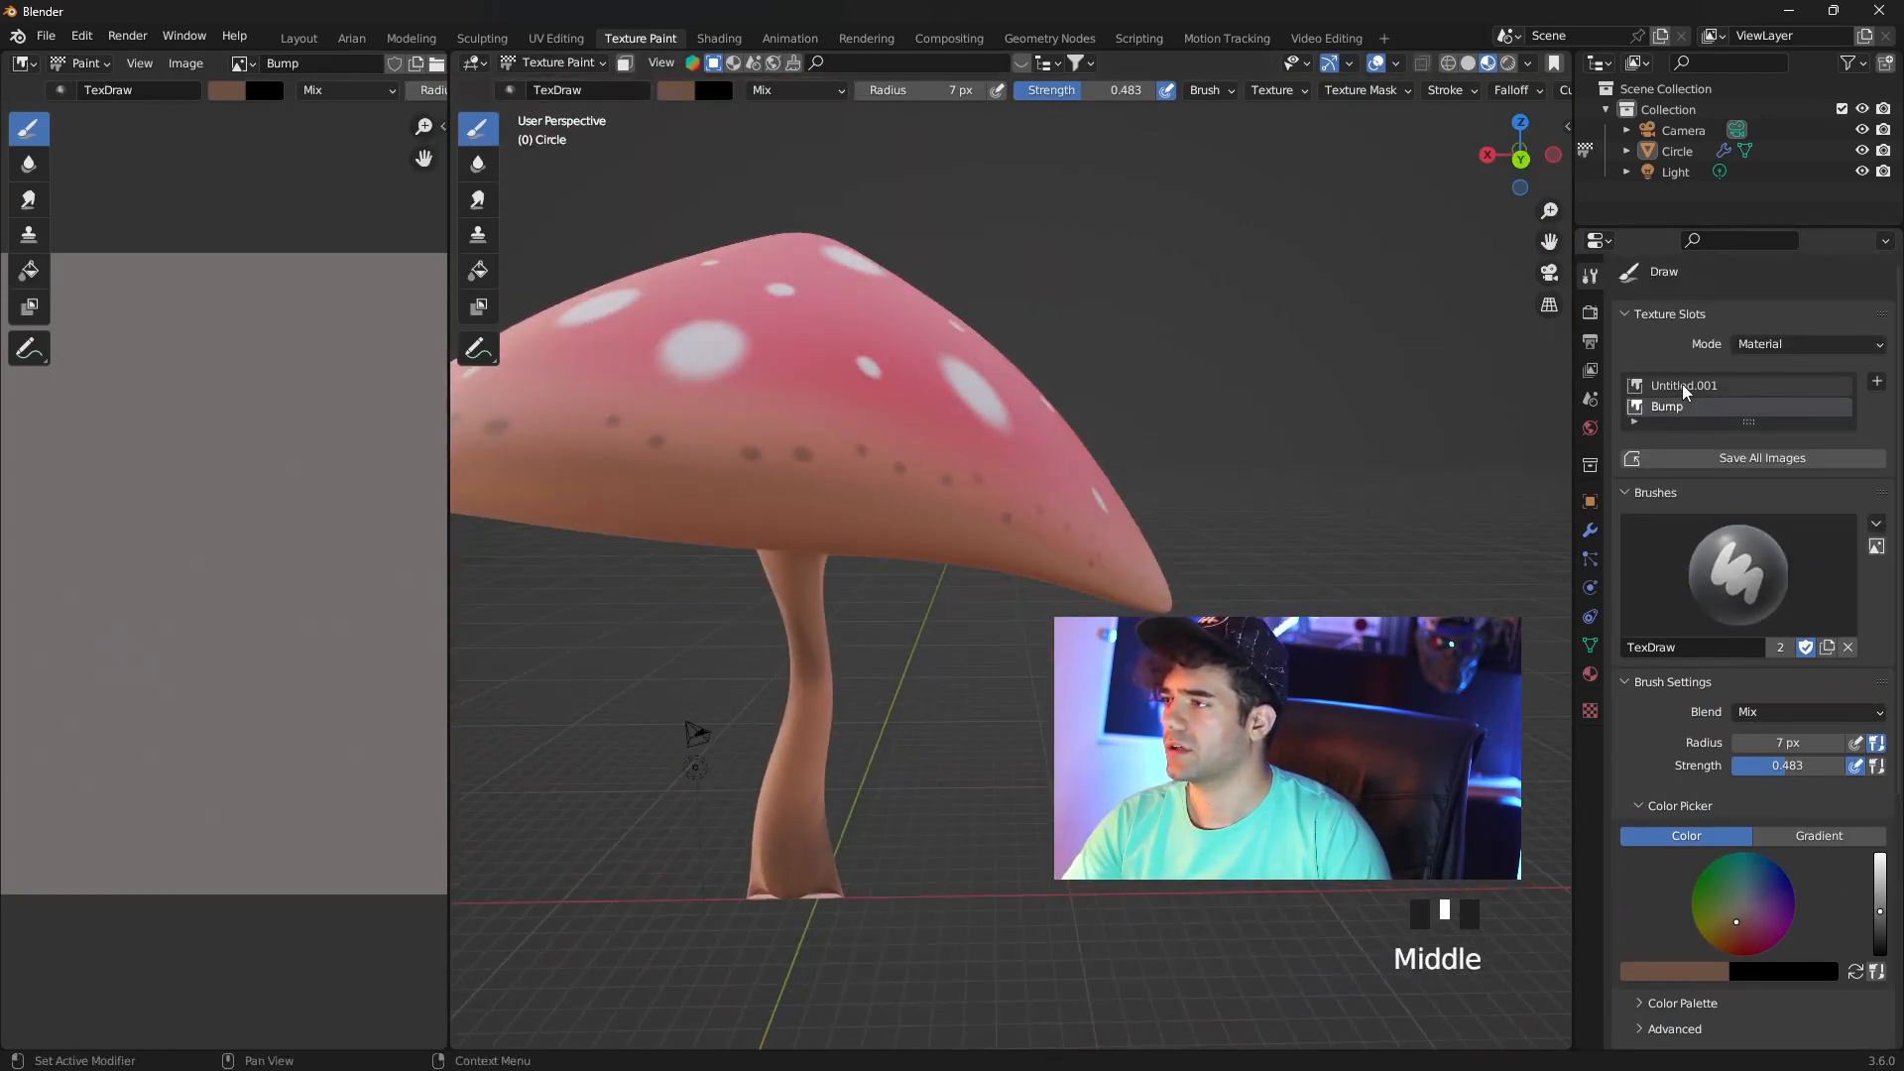
pyautogui.click(1682, 382)
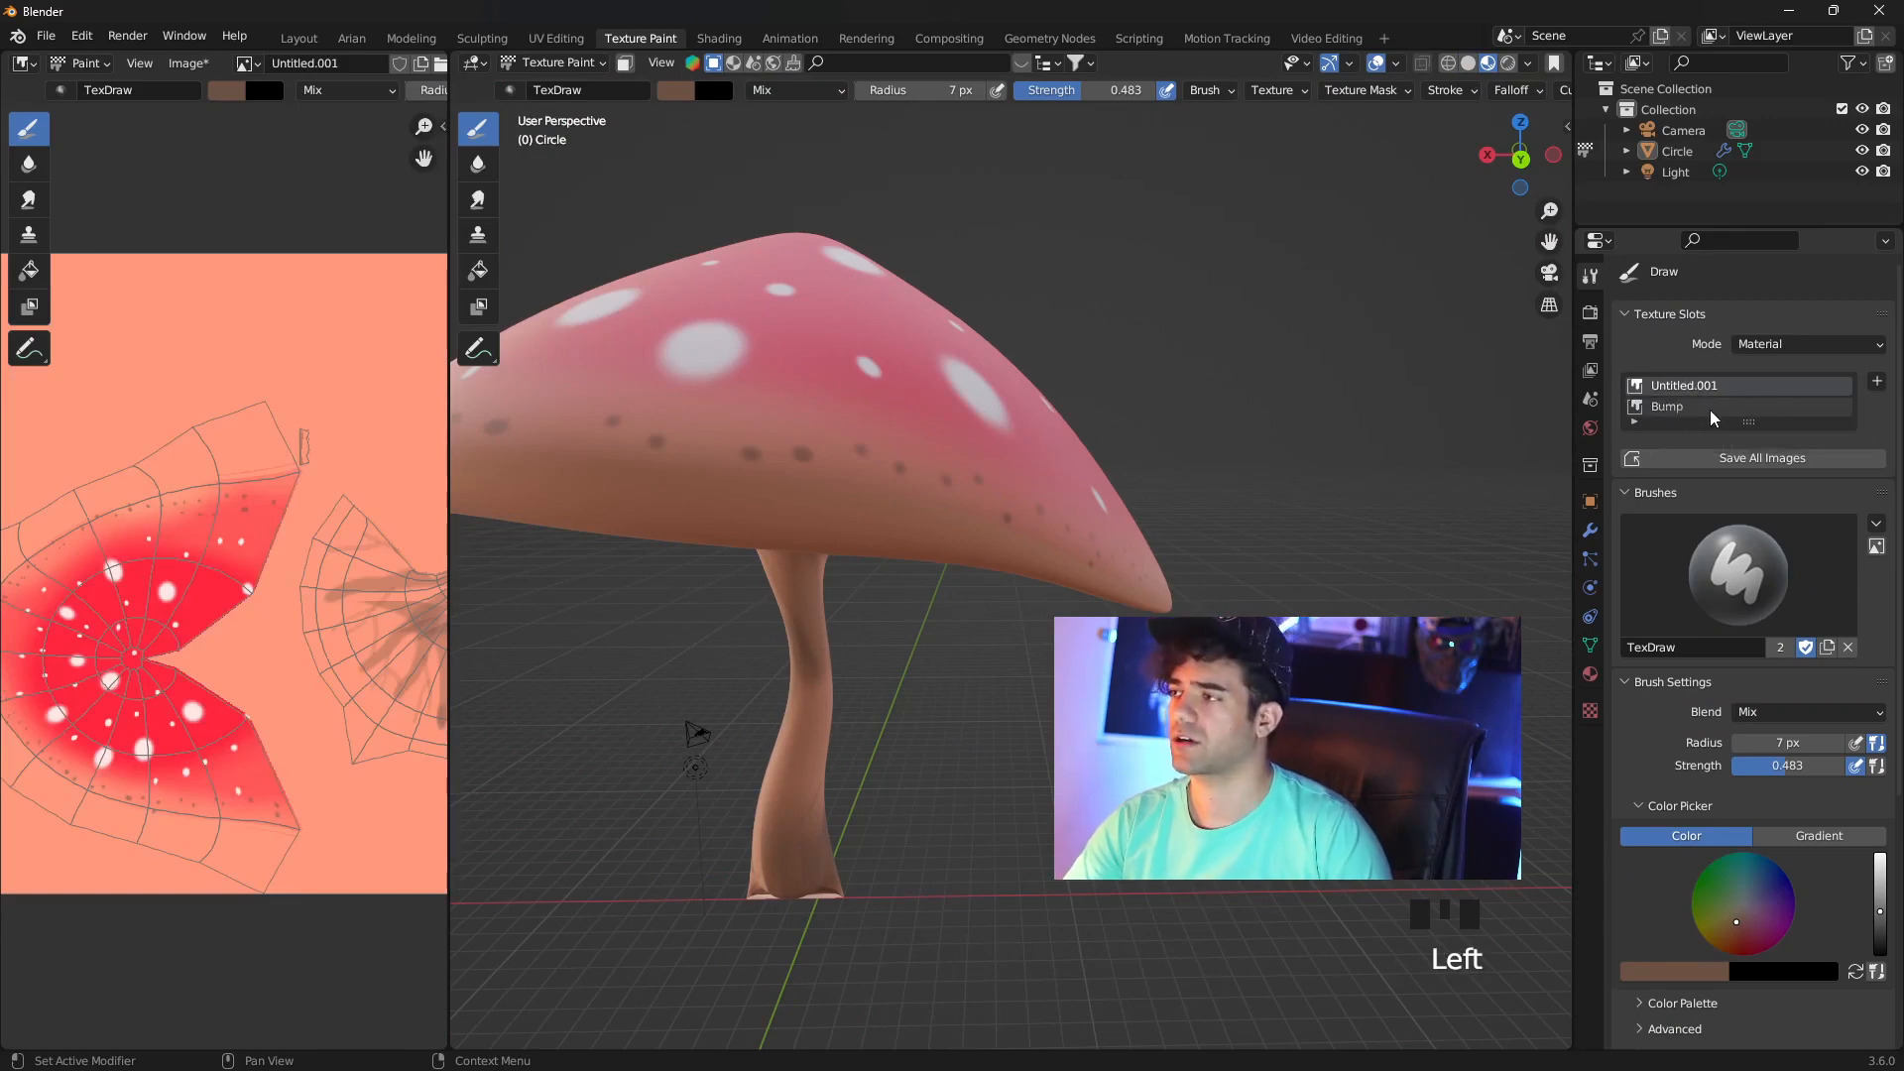
pyautogui.click(1681, 406)
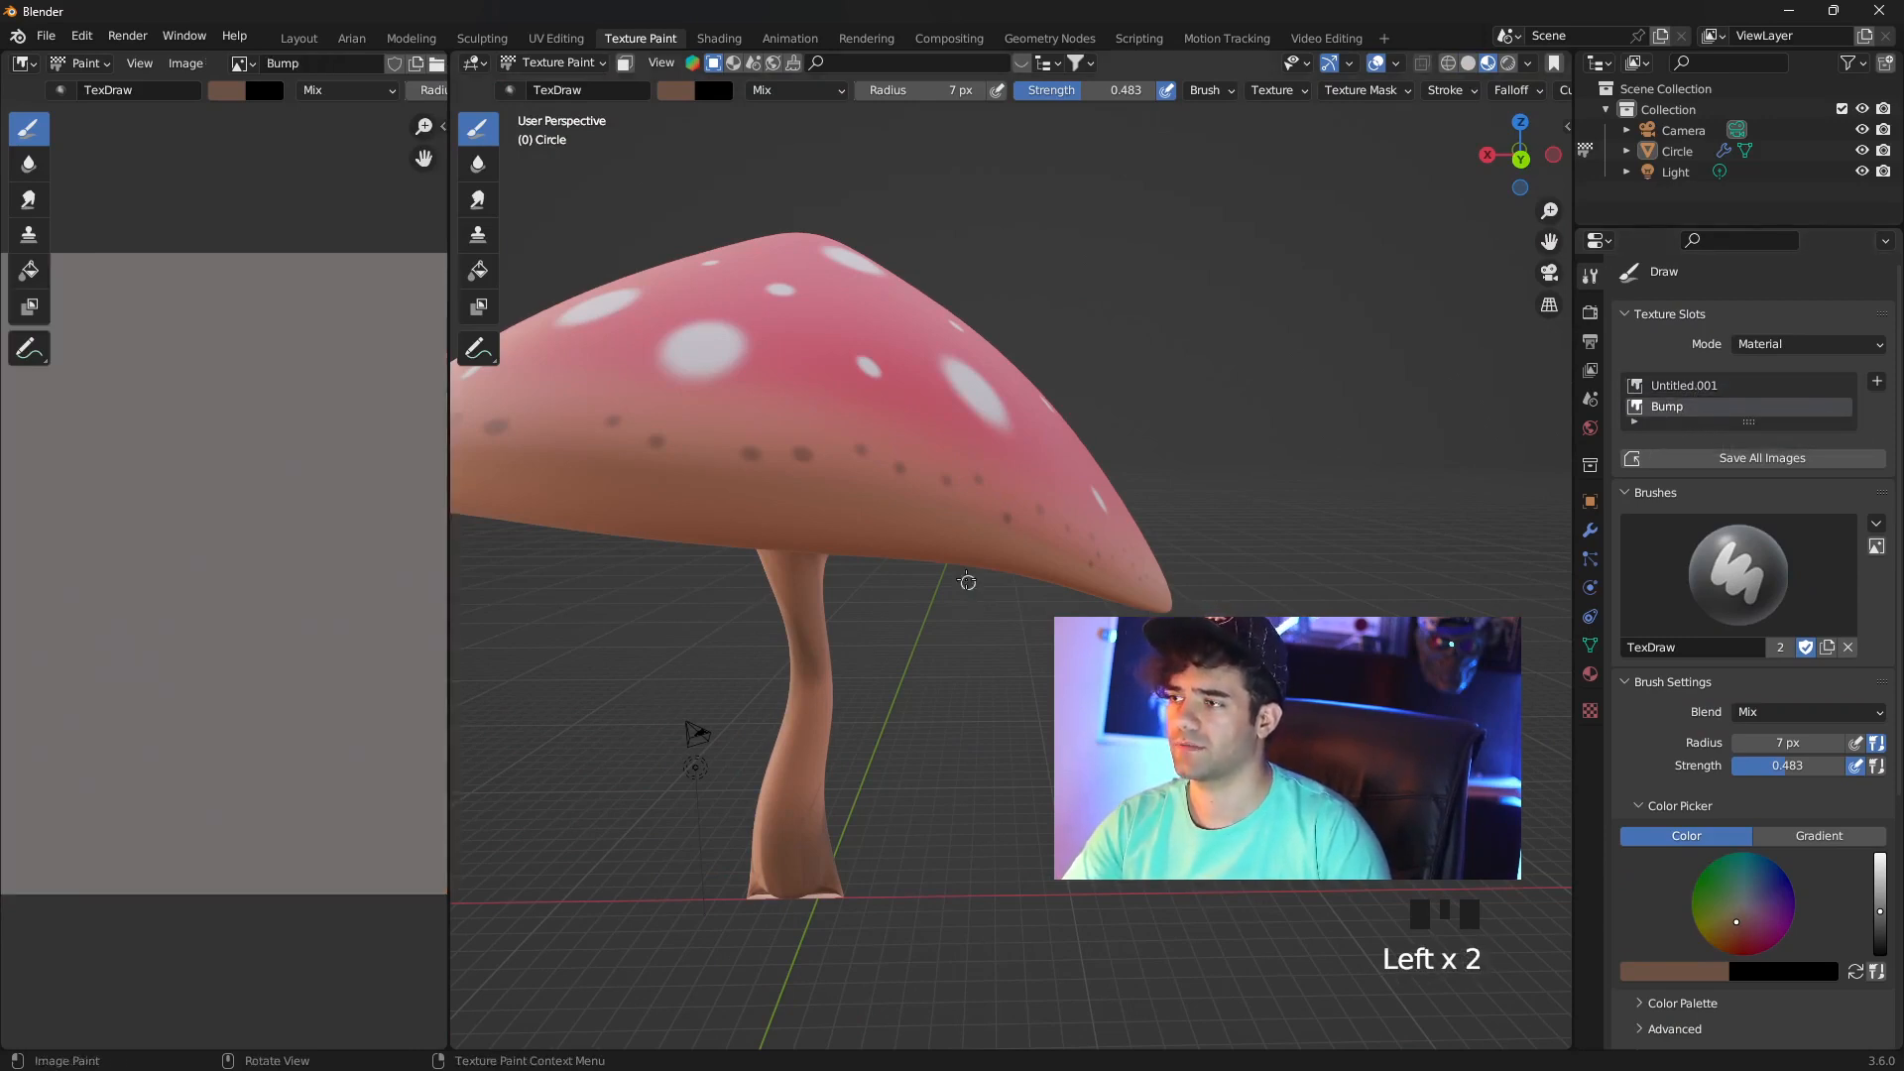
pyautogui.scroll(3, 862, 576)
pyautogui.scroll(-3, 859, 590)
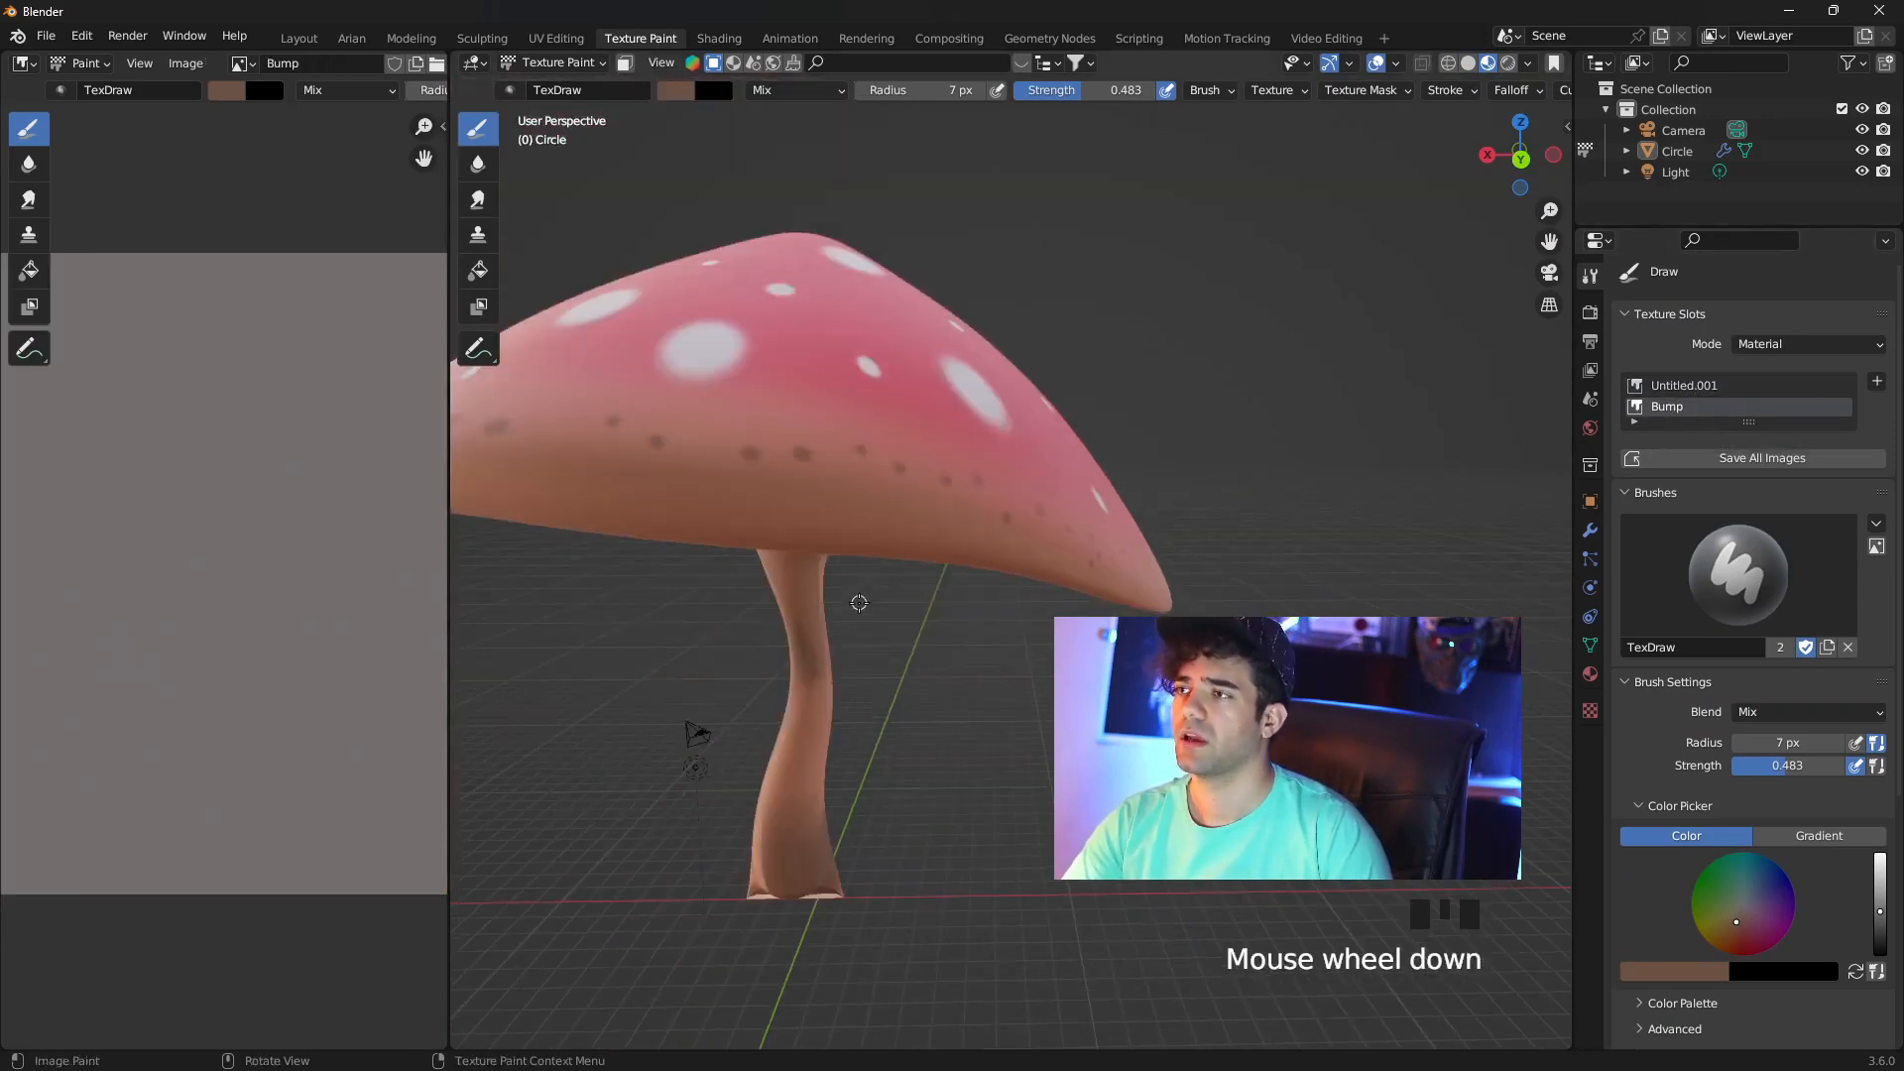
# Set the paint brush colour to black and its strength to 1.000
pyautogui.click(684, 96)
pyautogui.moveTo(830, 197); pyautogui.dragTo(832, 269)
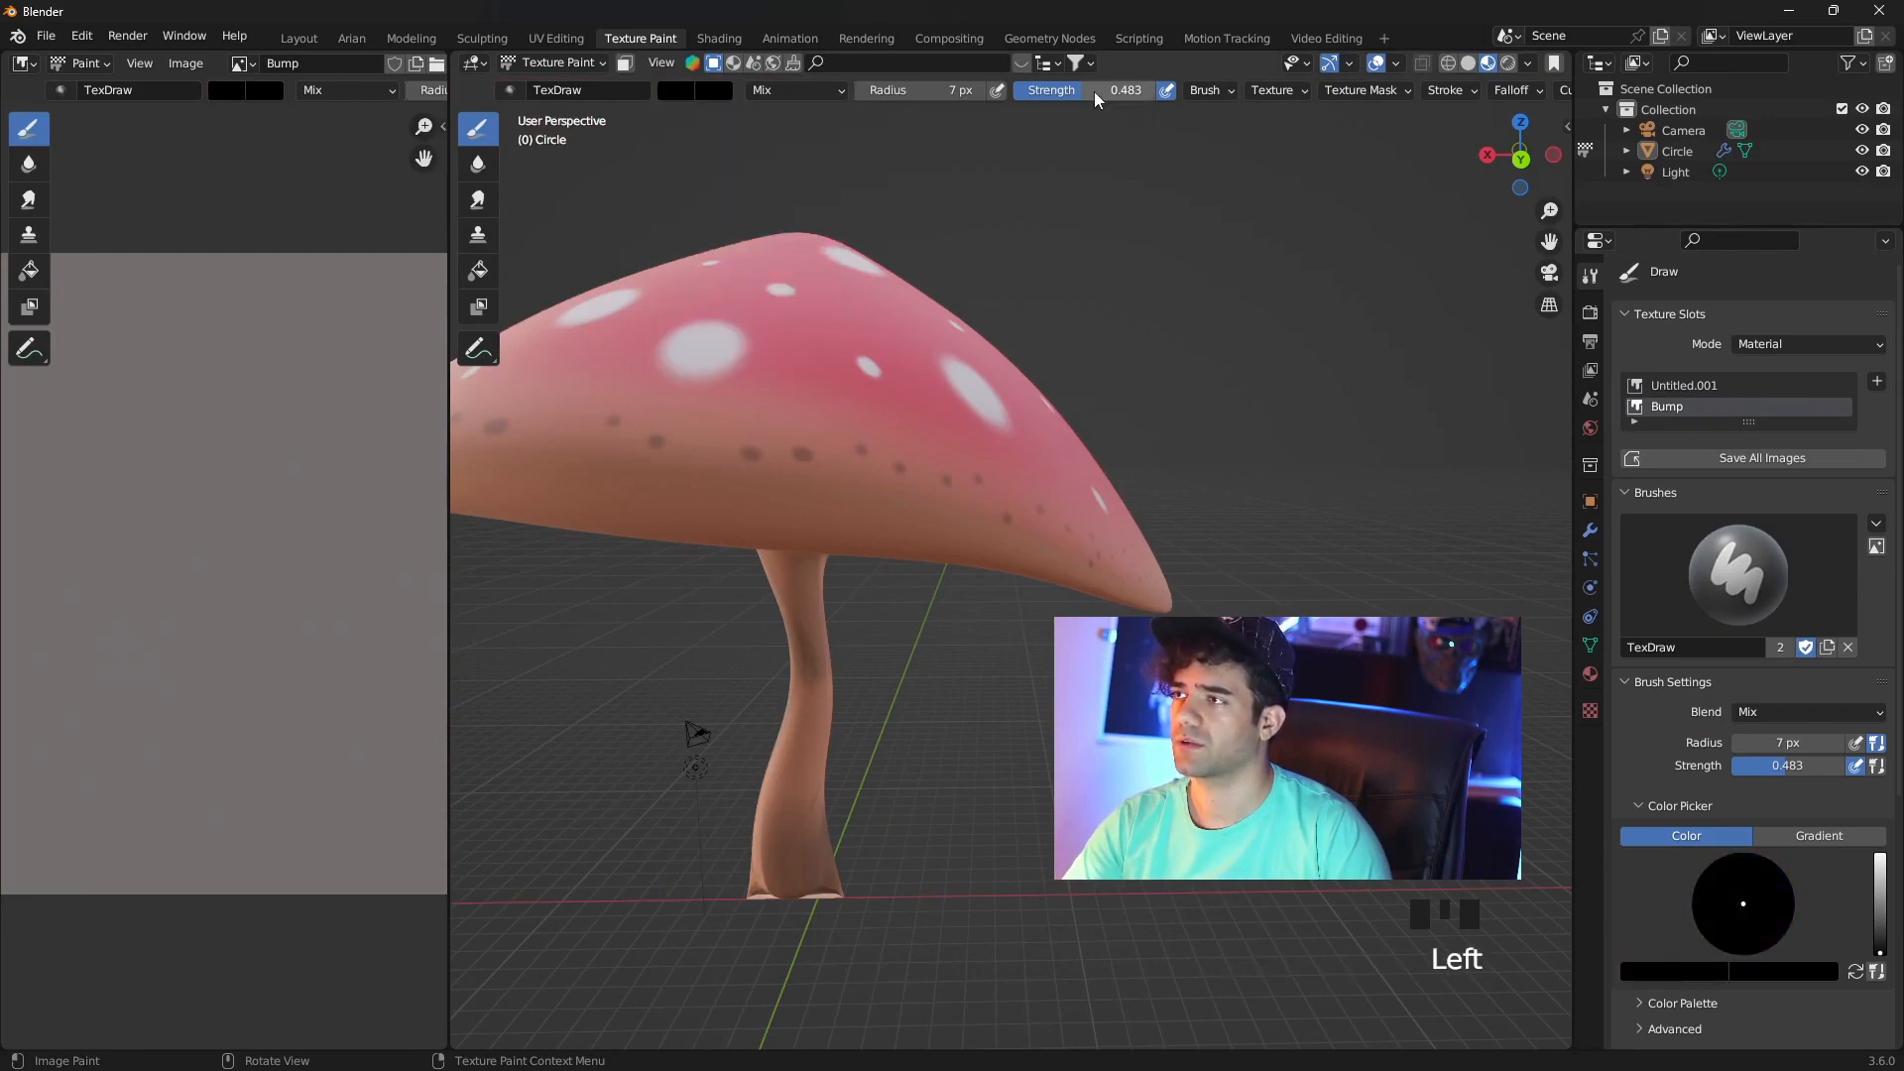
pyautogui.moveTo(1095, 99); pyautogui.dragTo(1170, 100)
# Try long black bump strokes along the length of the mushroom's stem, and undo them
pyautogui.scroll(3, 786, 701)
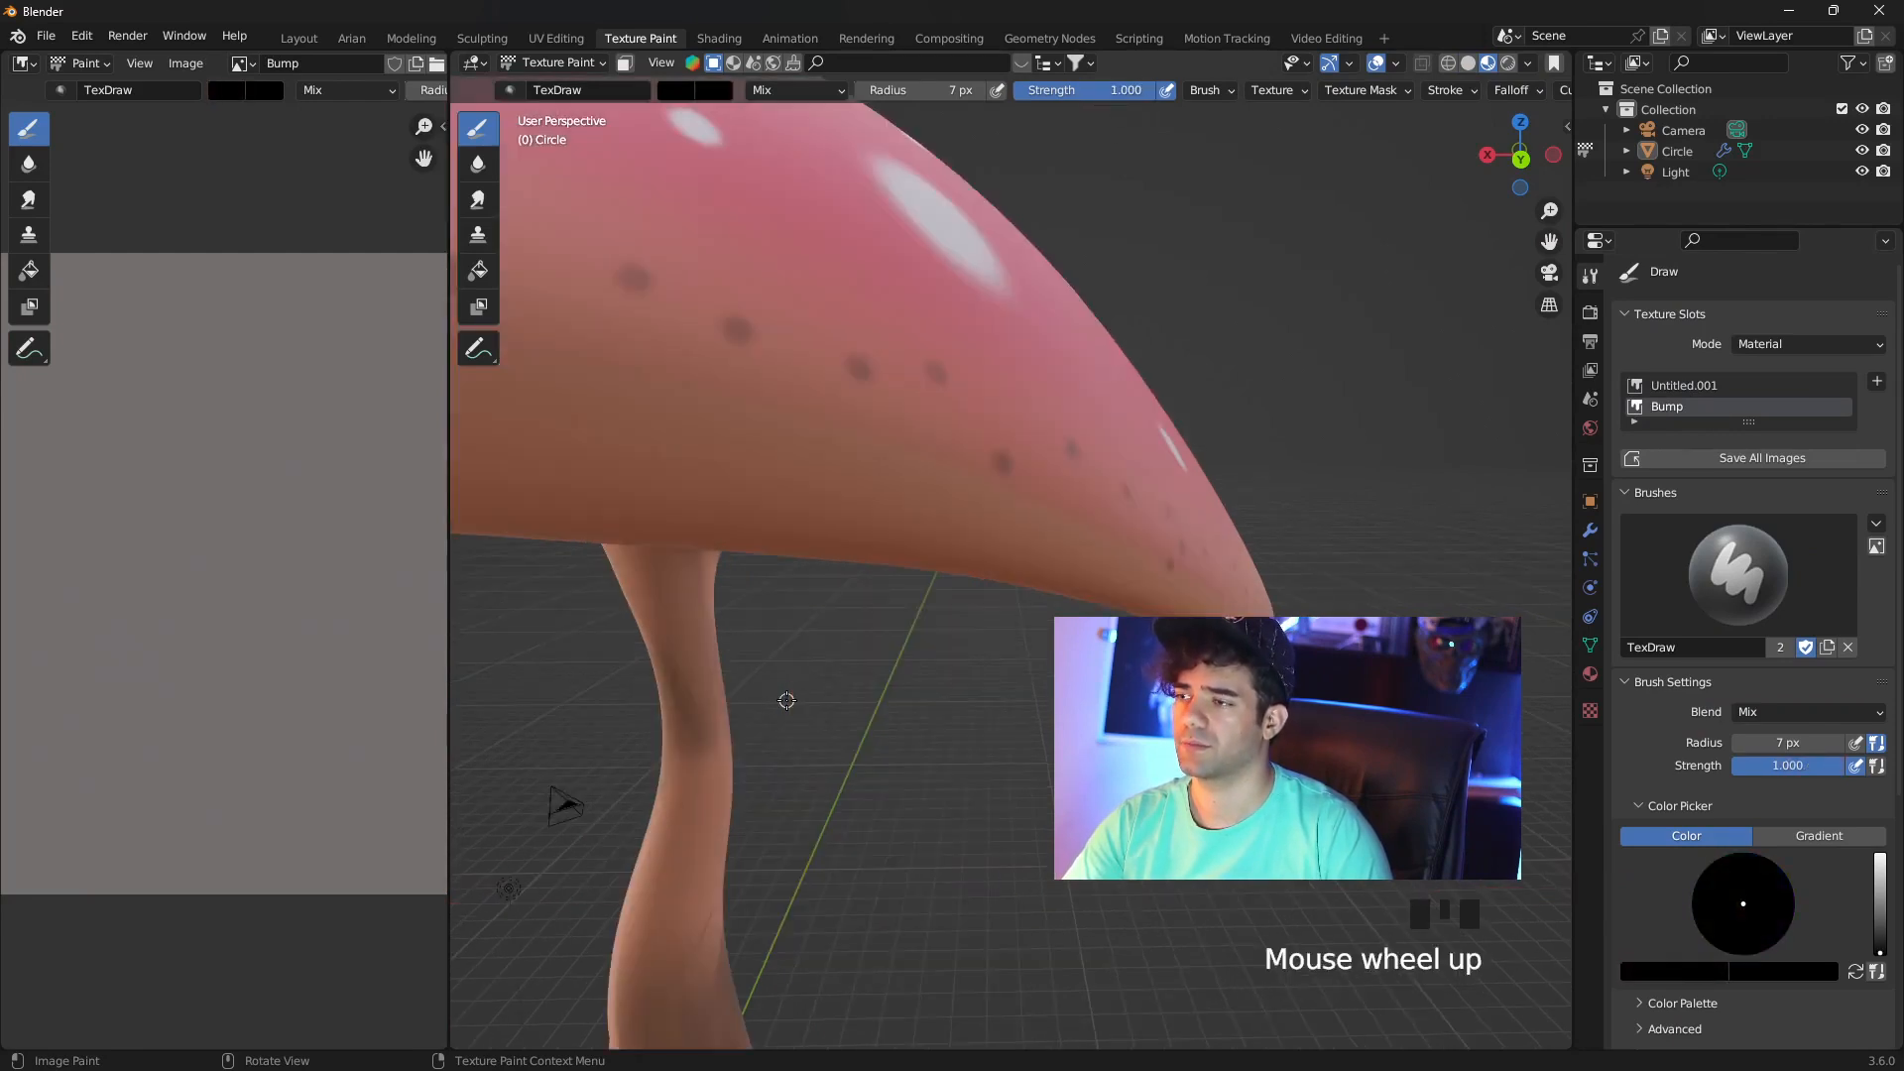
pyautogui.moveTo(786, 701); pyautogui.dragTo(665, 645, button='middle')
pyautogui.moveTo(684, 863)
pyautogui.keyDown('shift'); pyautogui.mouseDown(button='middle')
pyautogui.moveTo(913, 653)
pyautogui.moveTo(969, 770)
pyautogui.mouseUp(button='middle'); pyautogui.keyUp('shift')
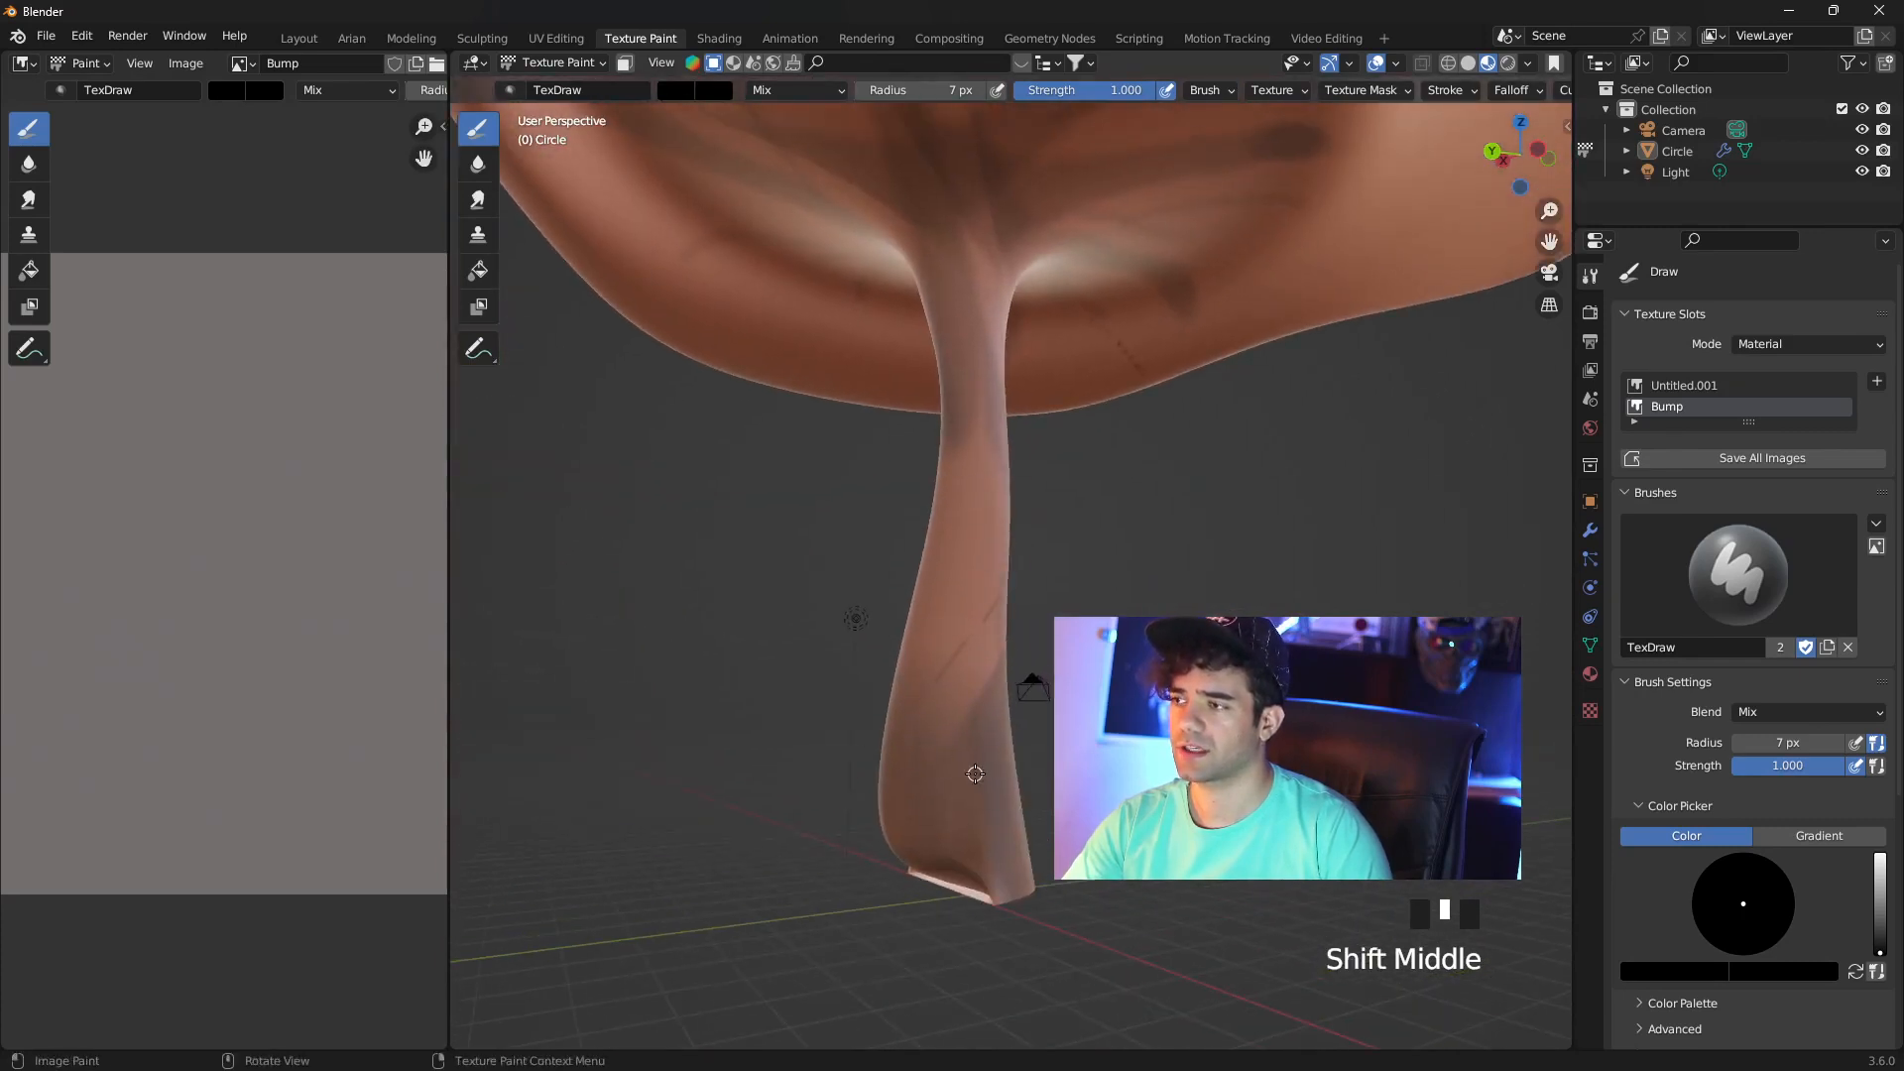
pyautogui.moveTo(969, 769); pyautogui.dragTo(979, 400)
pyautogui.scroll(3, 924, 583)
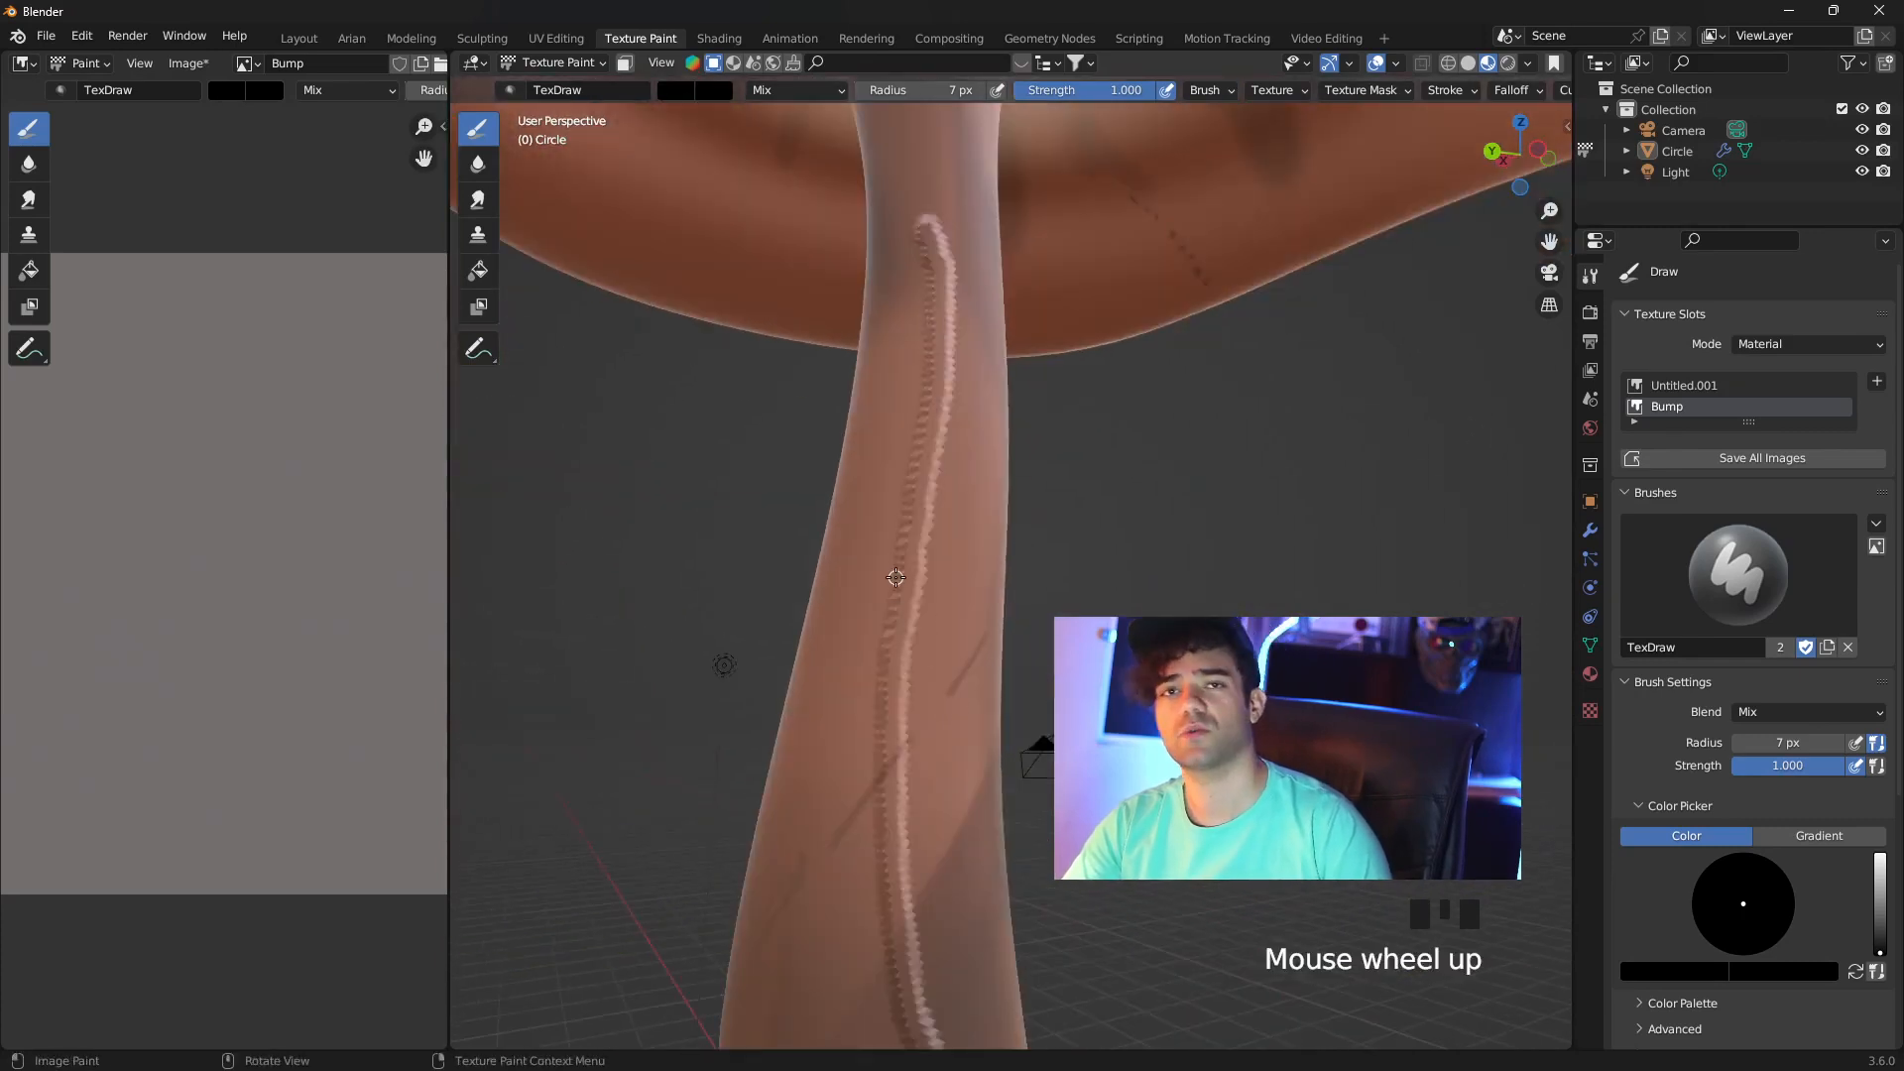
pyautogui.scroll(-3, 895, 577)
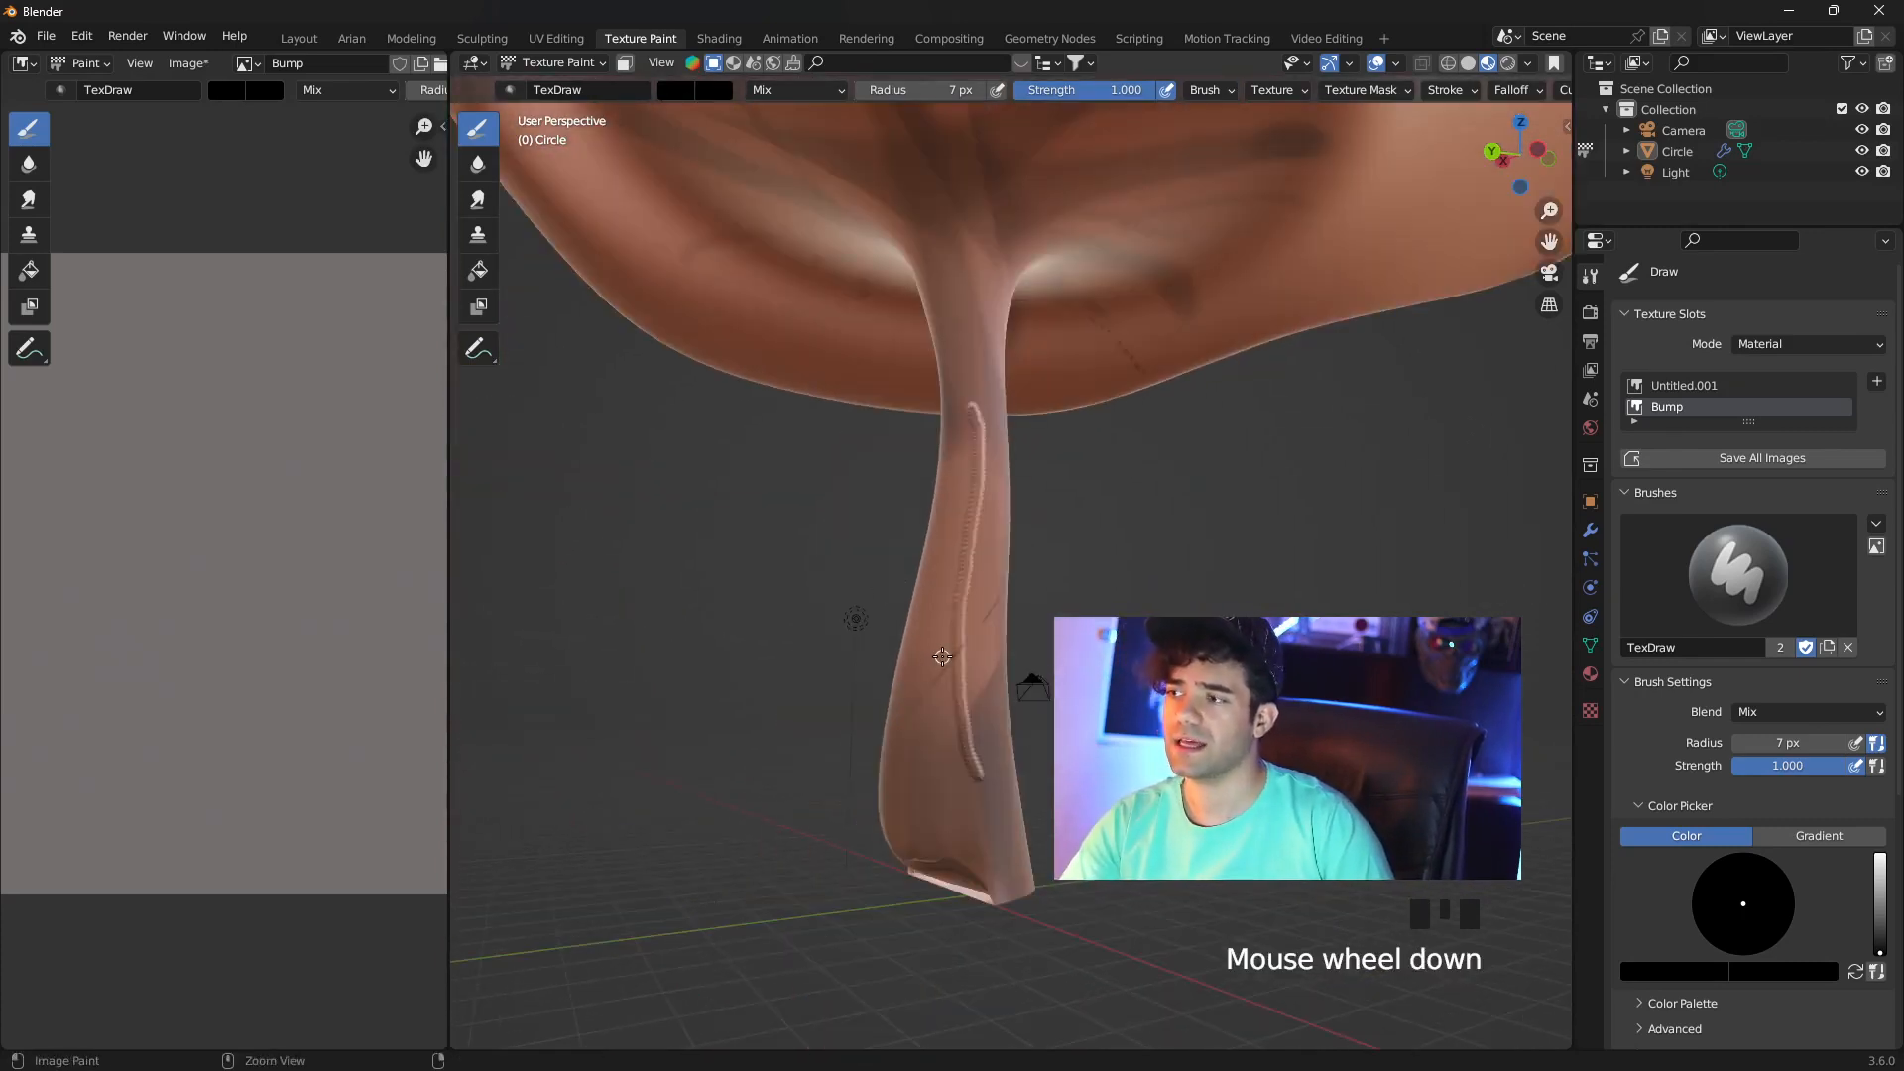
pyautogui.hotkey('ctrl', 'z')
pyautogui.moveTo(998, 438)
pyautogui.mouseDown()
pyautogui.moveTo(924, 759)
pyautogui.moveTo(963, 672)
pyautogui.mouseUp()
pyautogui.hotkey('ctrl', 'z')
# Try black bump strokes across the lower side of the cap near its rim, and undo them
pyautogui.moveTo(980, 705); pyautogui.dragTo(985, 715, button='middle')
pyautogui.scroll(-4, 986, 587)
pyautogui.keyDown('shift'); pyautogui.moveTo(1025, 544); pyautogui.dragTo(1007, 545, button='middle'); pyautogui.keyUp('shift')
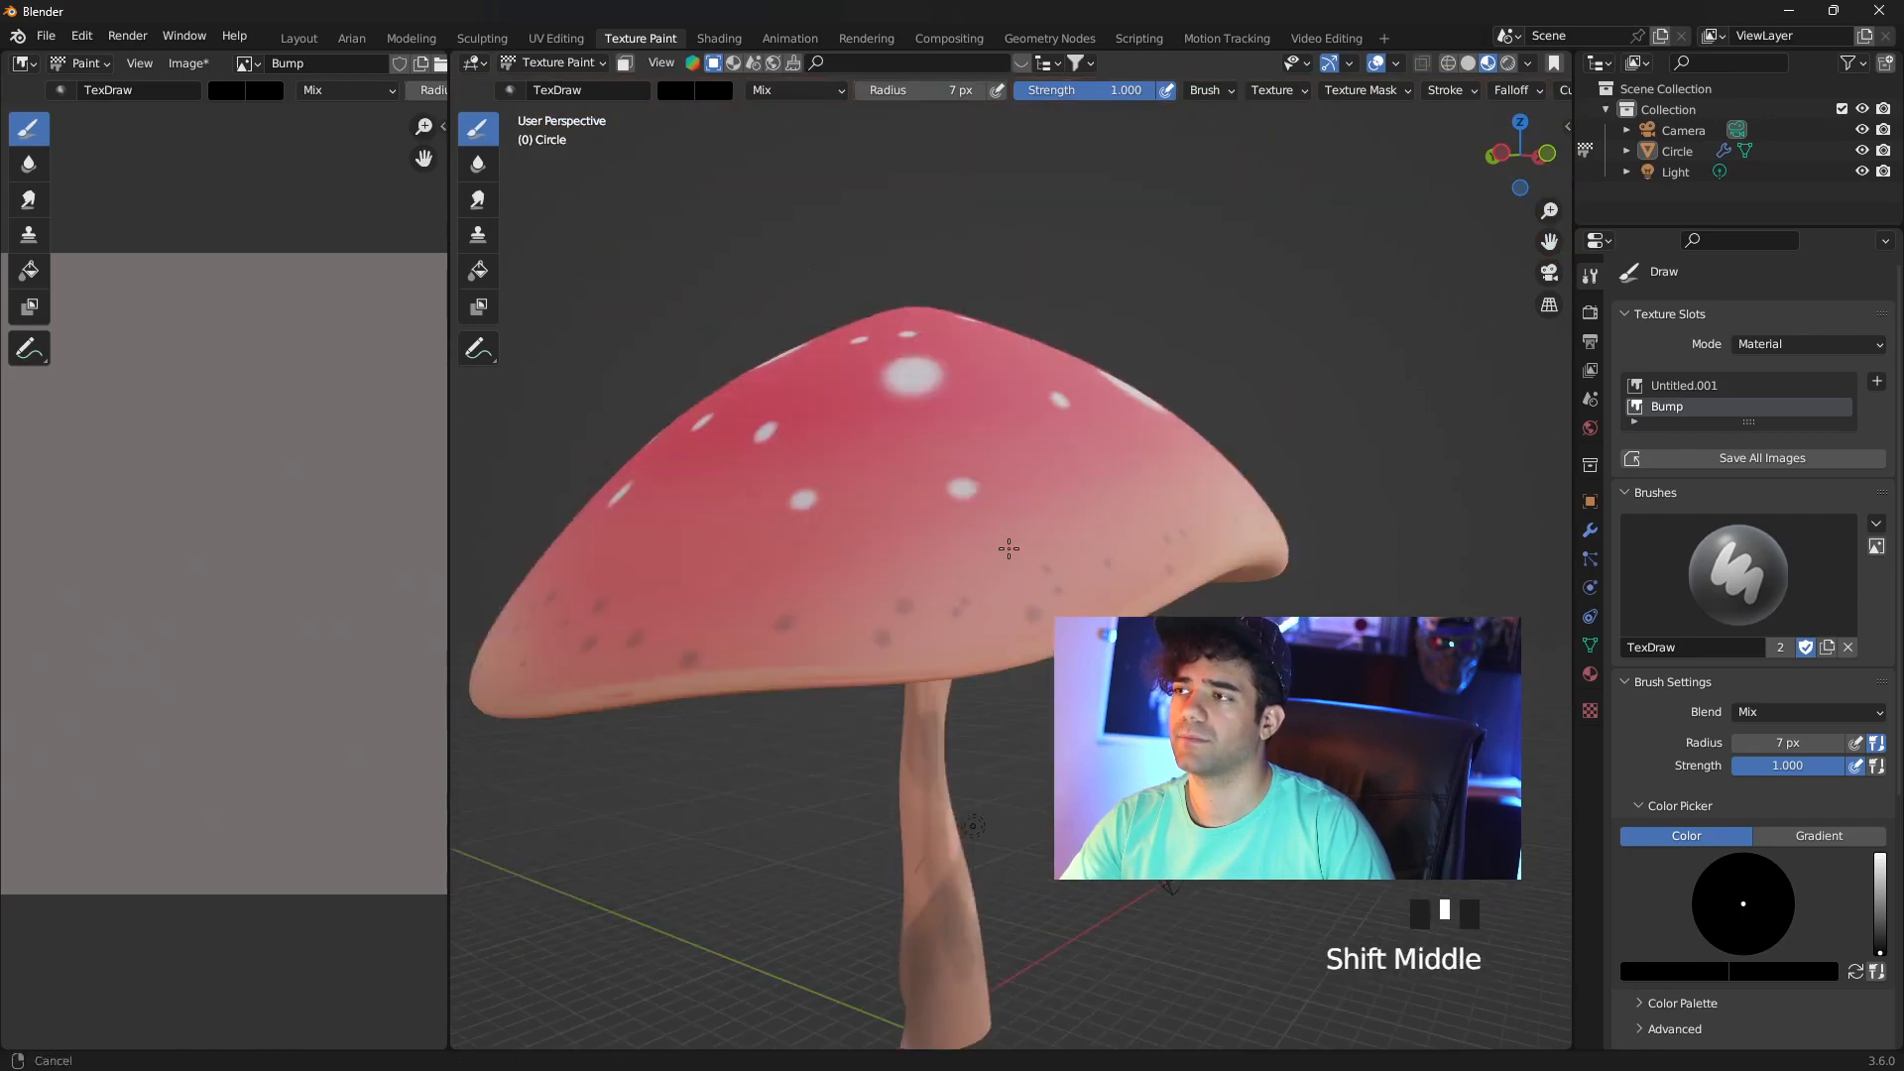
pyautogui.moveTo(955, 669); pyautogui.dragTo(994, 568)
pyautogui.hotkey('ctrl', 'z')
pyautogui.scroll(3, 991, 658)
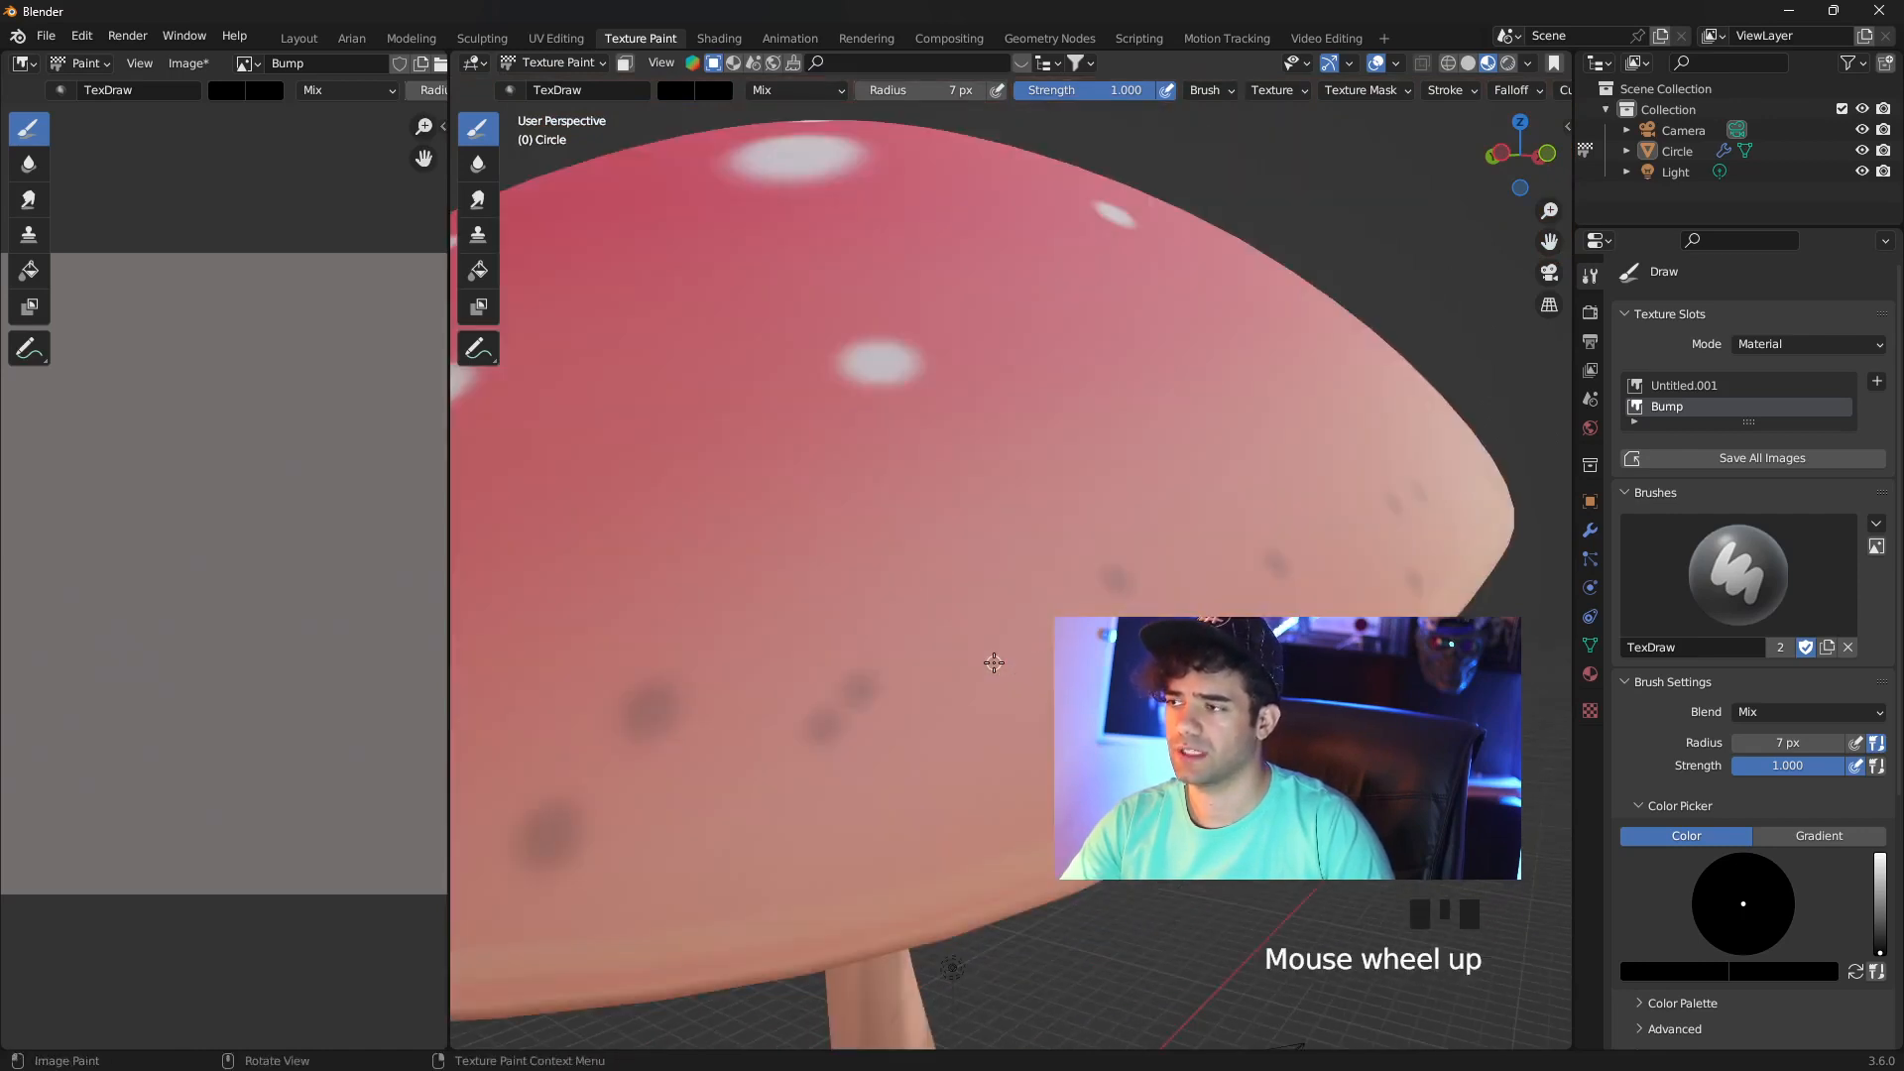
pyautogui.scroll(-3, 993, 662)
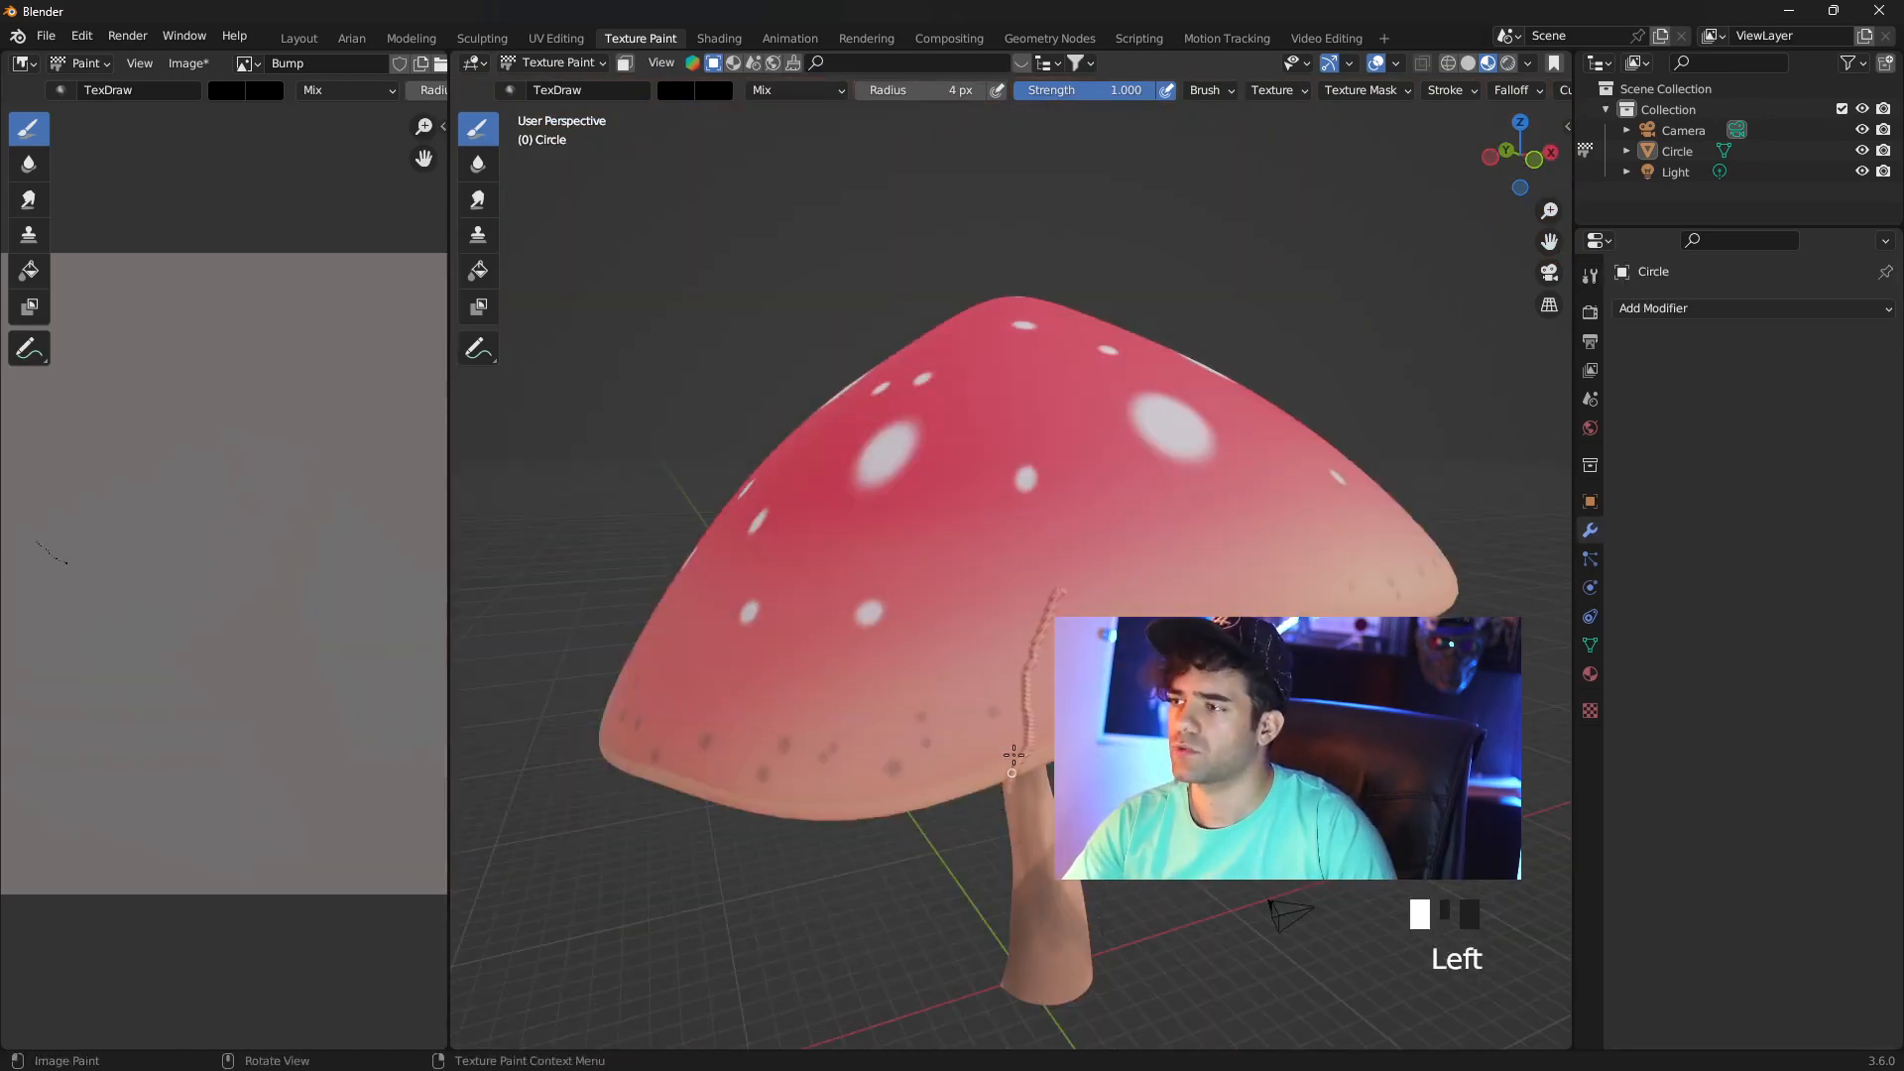
pyautogui.click(1023, 710)
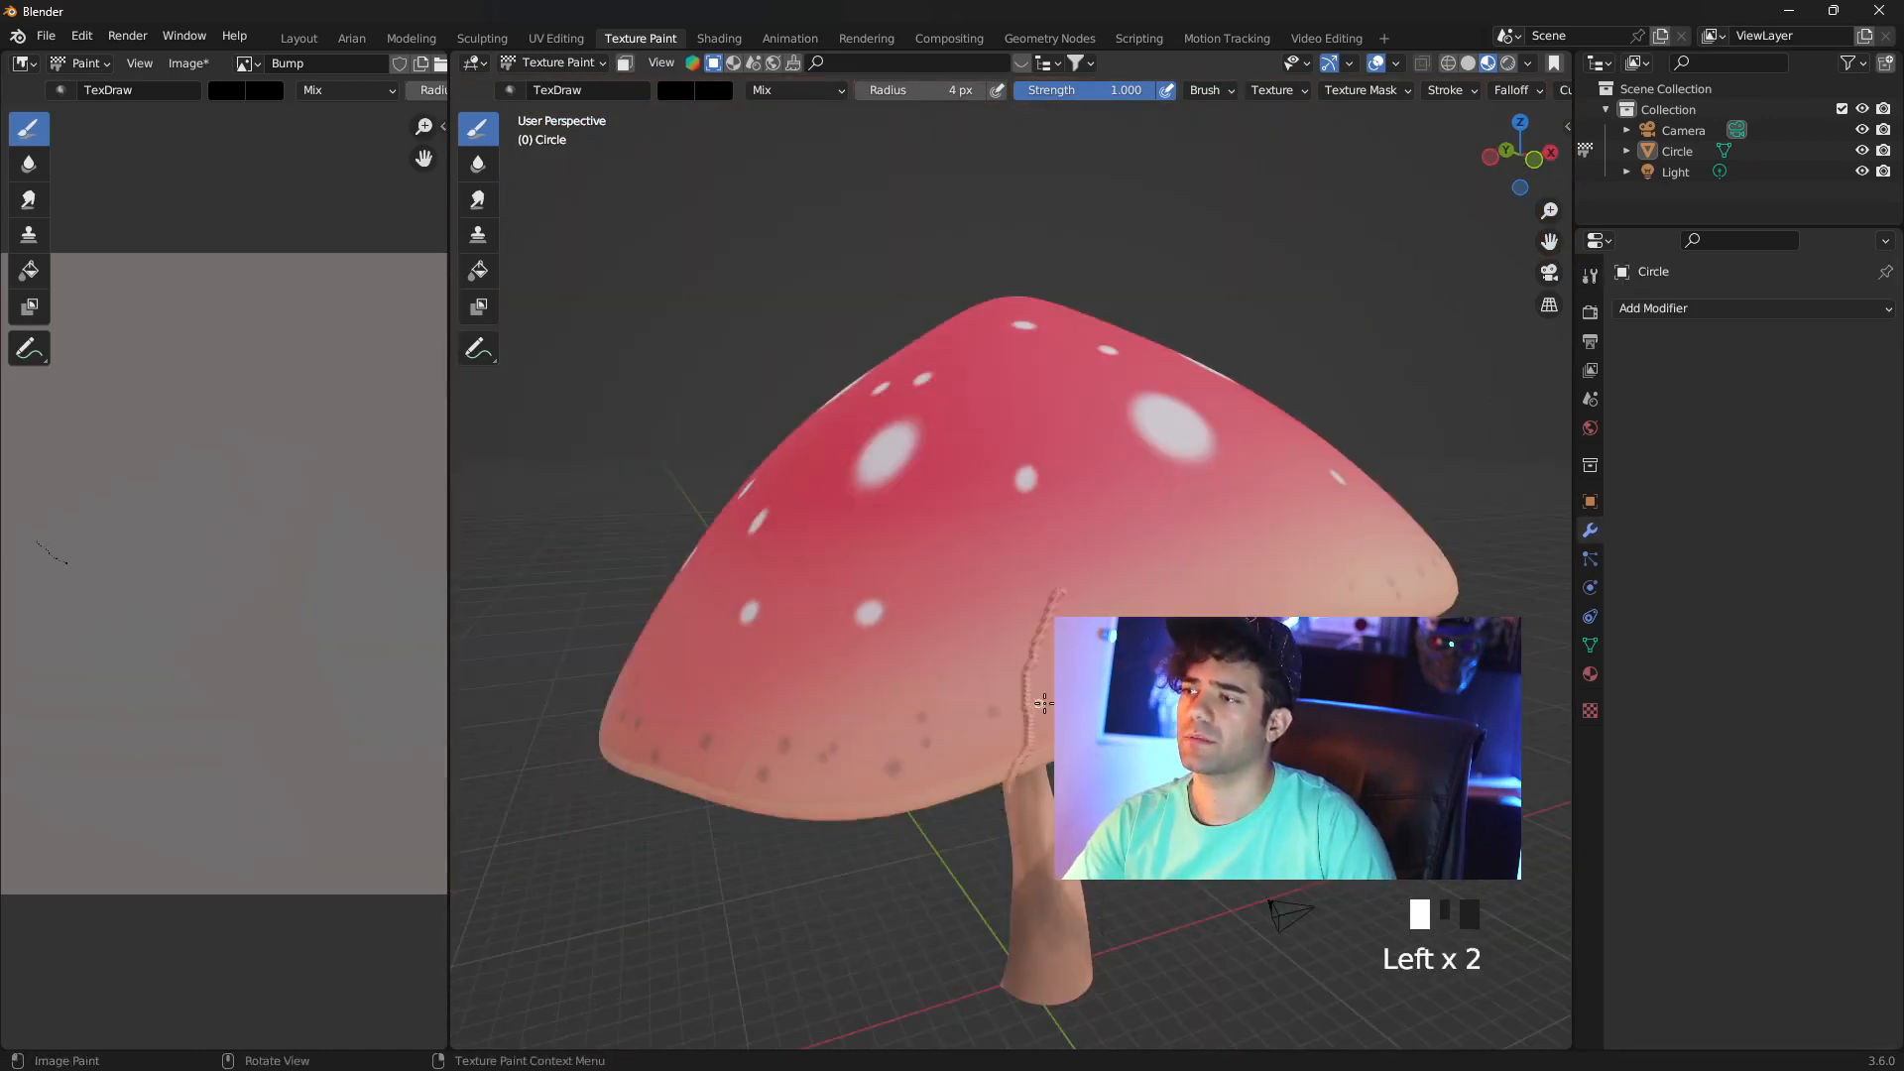
pyautogui.hotkey('ctrl', 'z')
# Paint thin branching black cracks into the bump texture, running from the cap's rim up its side
pyautogui.moveTo(1041, 704); pyautogui.dragTo(1012, 811, button='middle')
pyautogui.click(1012, 811)
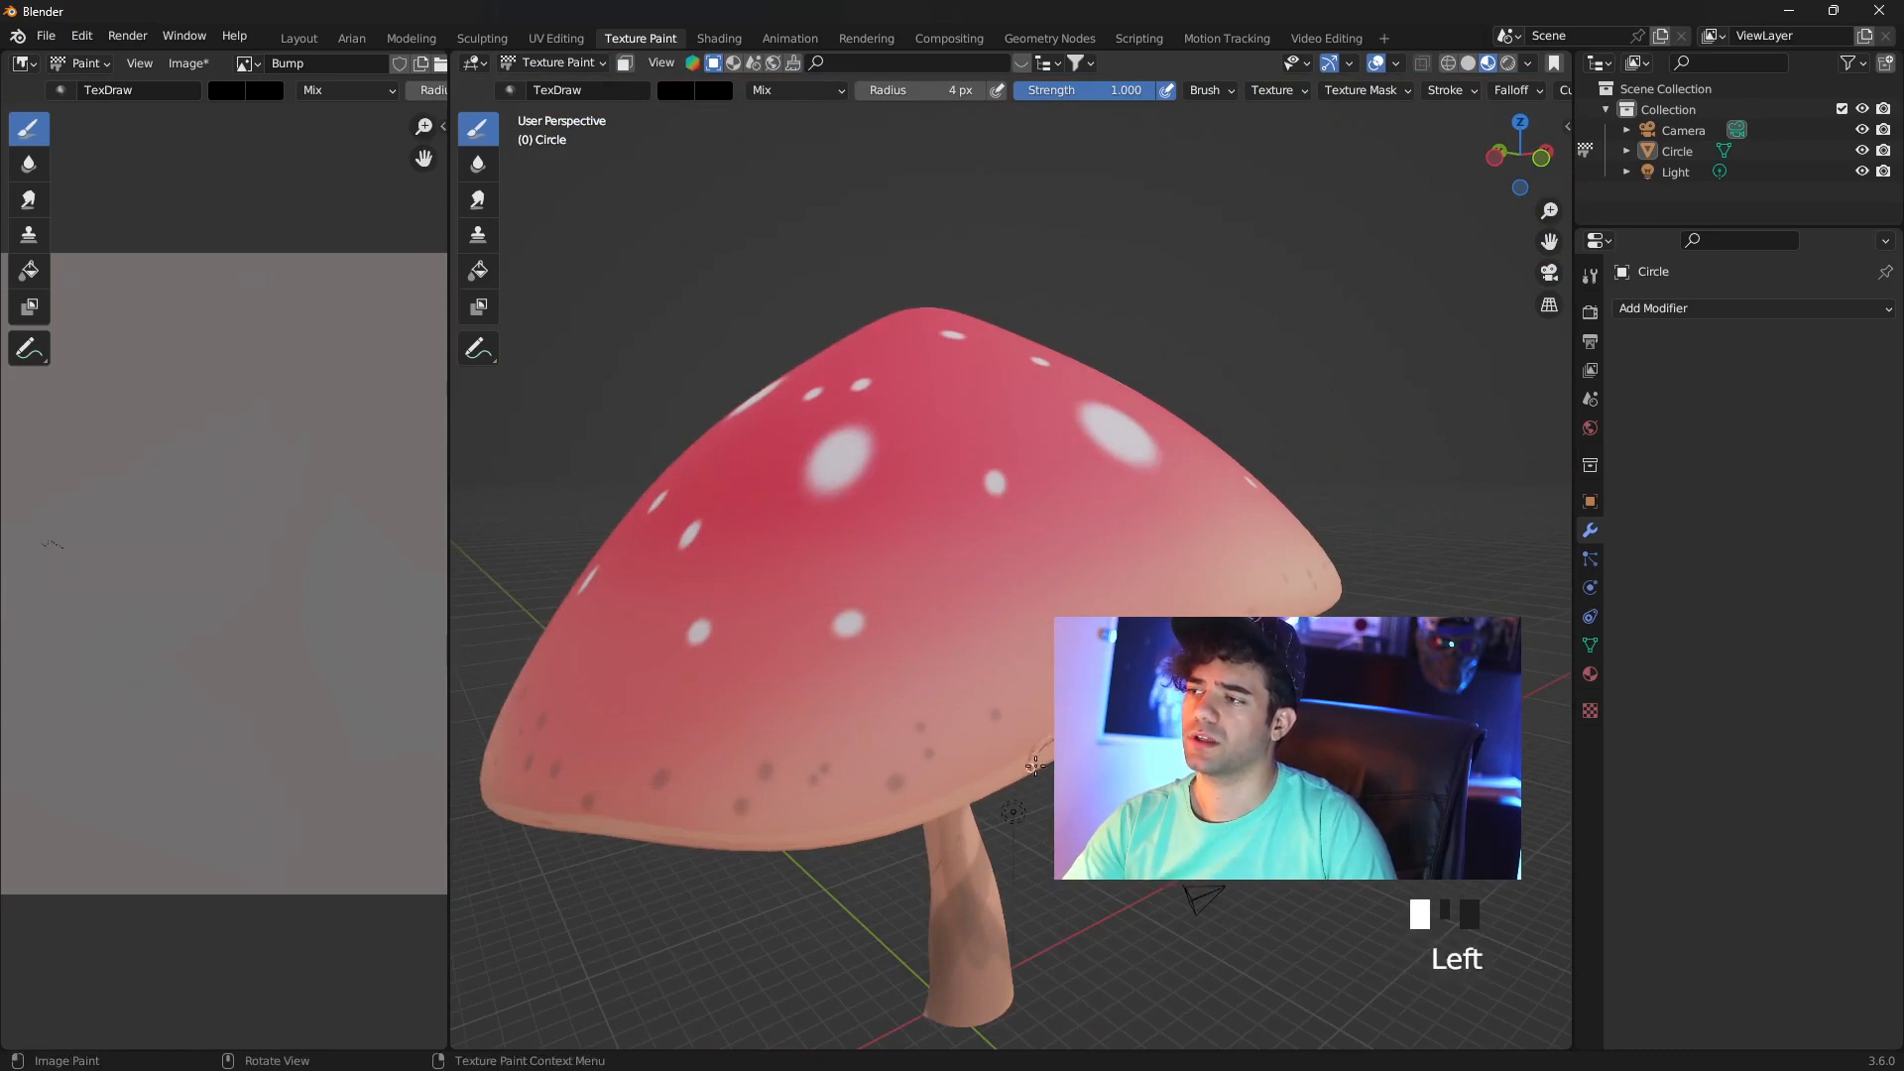
pyautogui.click(1013, 811)
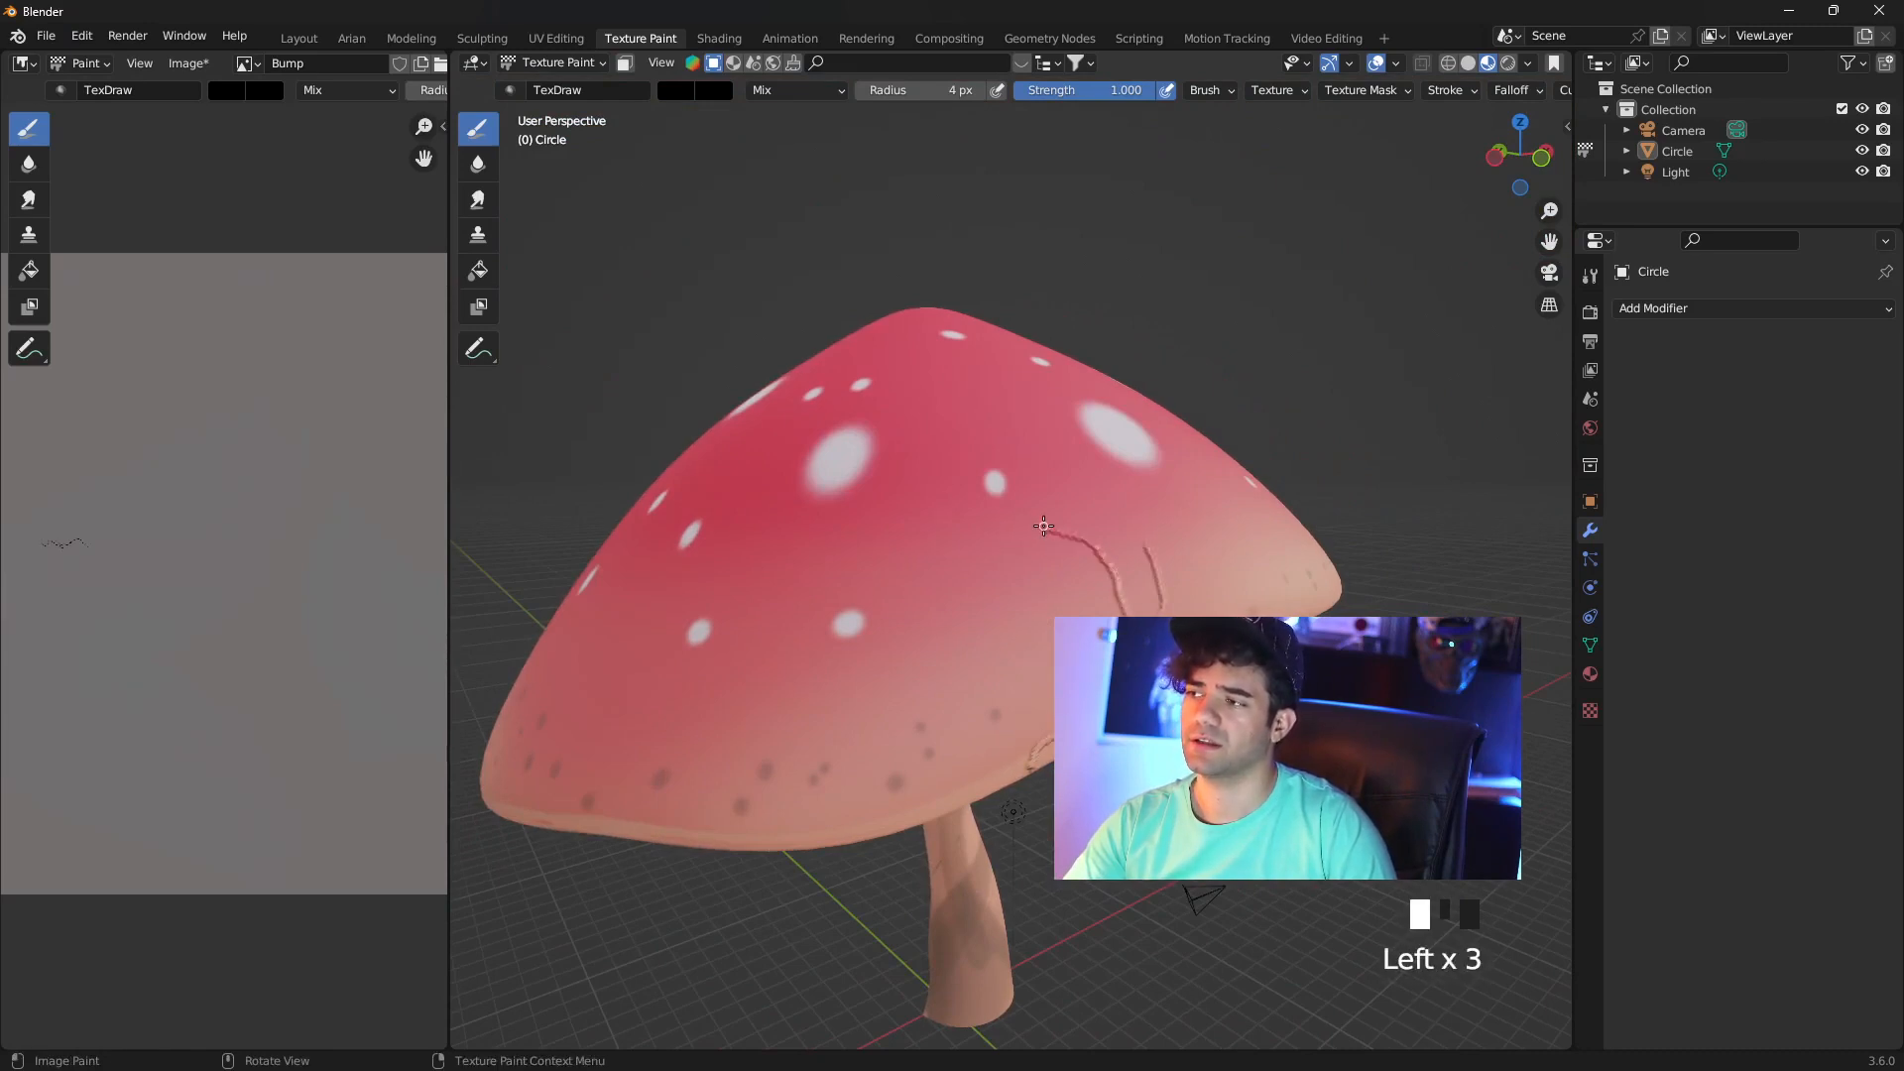
# Paint thin wavy bump lines down the stem from just below the cap to near its base
pyautogui.scroll(-3, 1044, 595)
pyautogui.moveTo(1013, 738); pyautogui.dragTo(966, 763, button='middle')
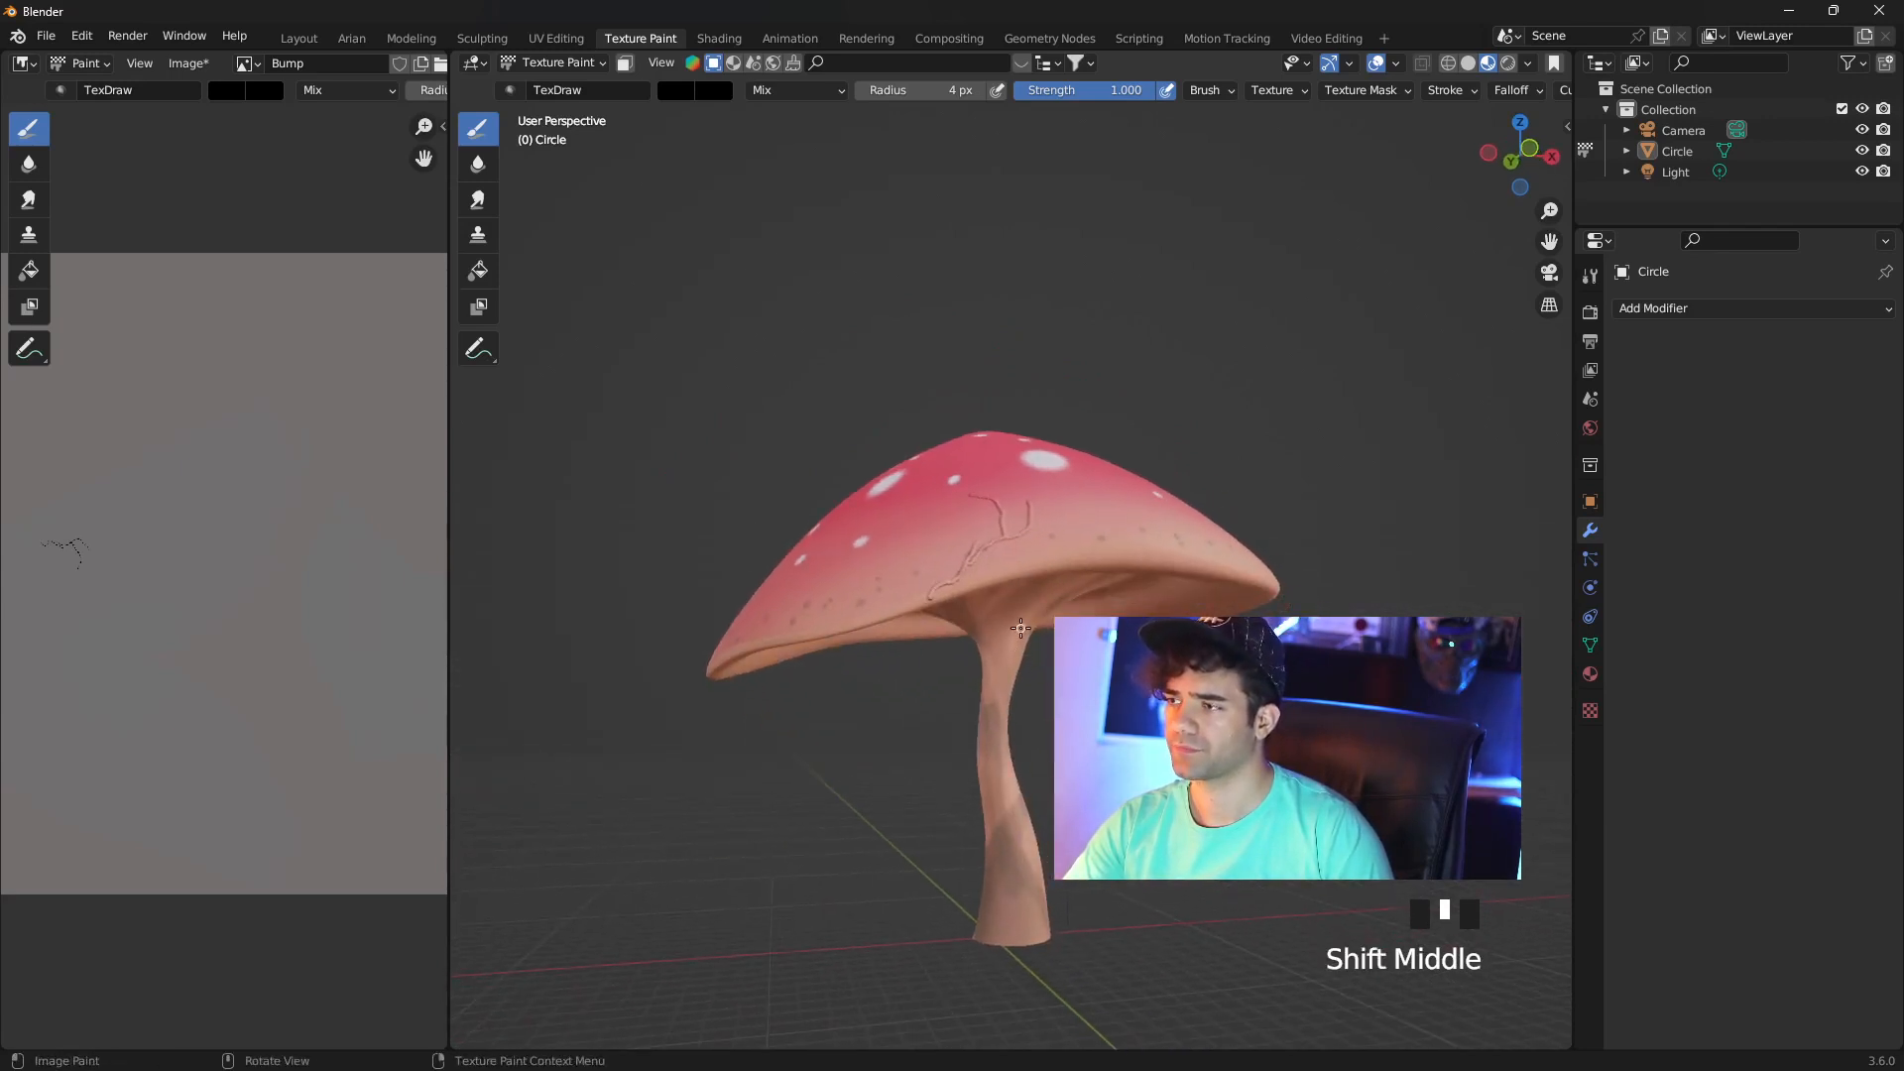
pyautogui.moveTo(1020, 628); pyautogui.dragTo(1015, 917)
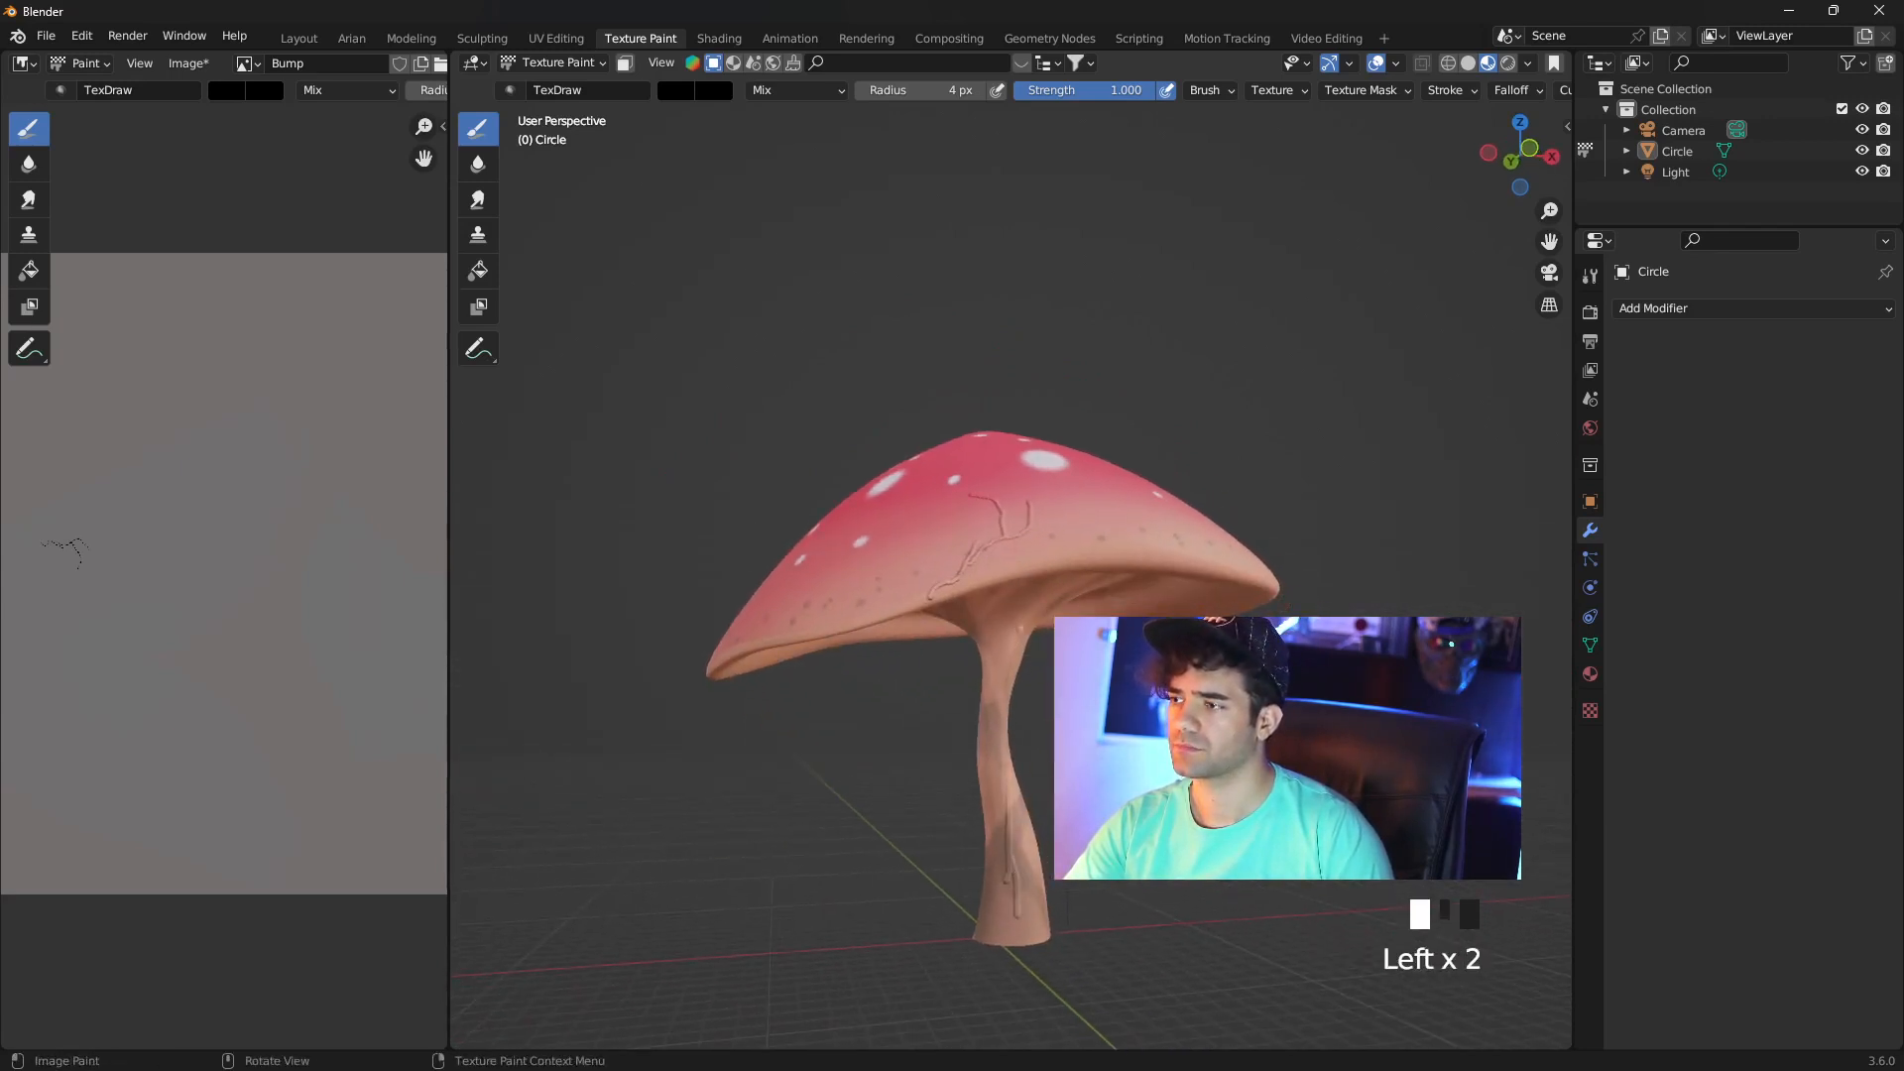
# Paint thin bump veins from the top of the stem out across the cap's underside, and undo the last one
pyautogui.moveTo(1081, 713); pyautogui.dragTo(1002, 712, button='middle')
pyautogui.moveTo(1021, 704); pyautogui.dragTo(1066, 582)
pyautogui.moveTo(1066, 582); pyautogui.dragTo(1080, 583, button='middle')
pyautogui.moveTo(1081, 583); pyautogui.dragTo(1113, 526)
pyautogui.moveTo(1049, 592); pyautogui.dragTo(931, 512)
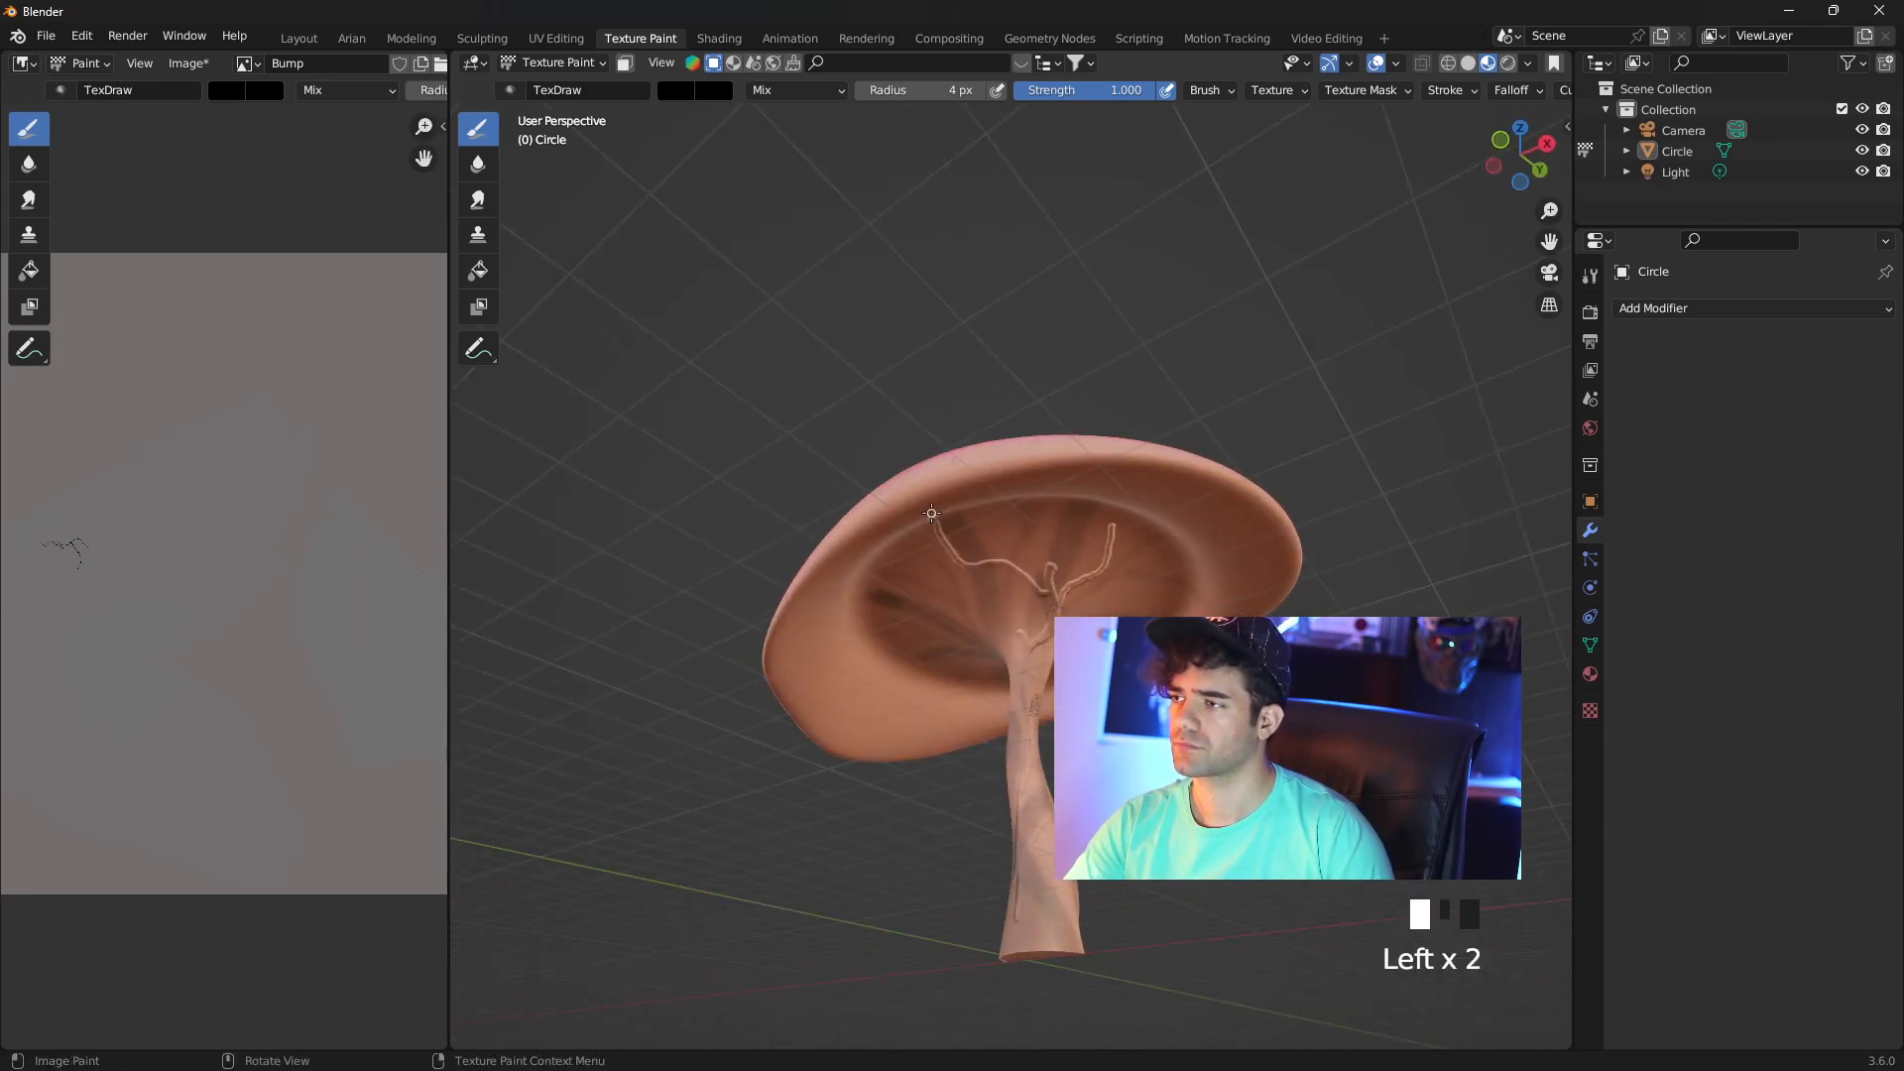
pyautogui.moveTo(982, 581); pyautogui.dragTo(980, 575, button='middle')
pyautogui.hotkey('ctrl', 'z')
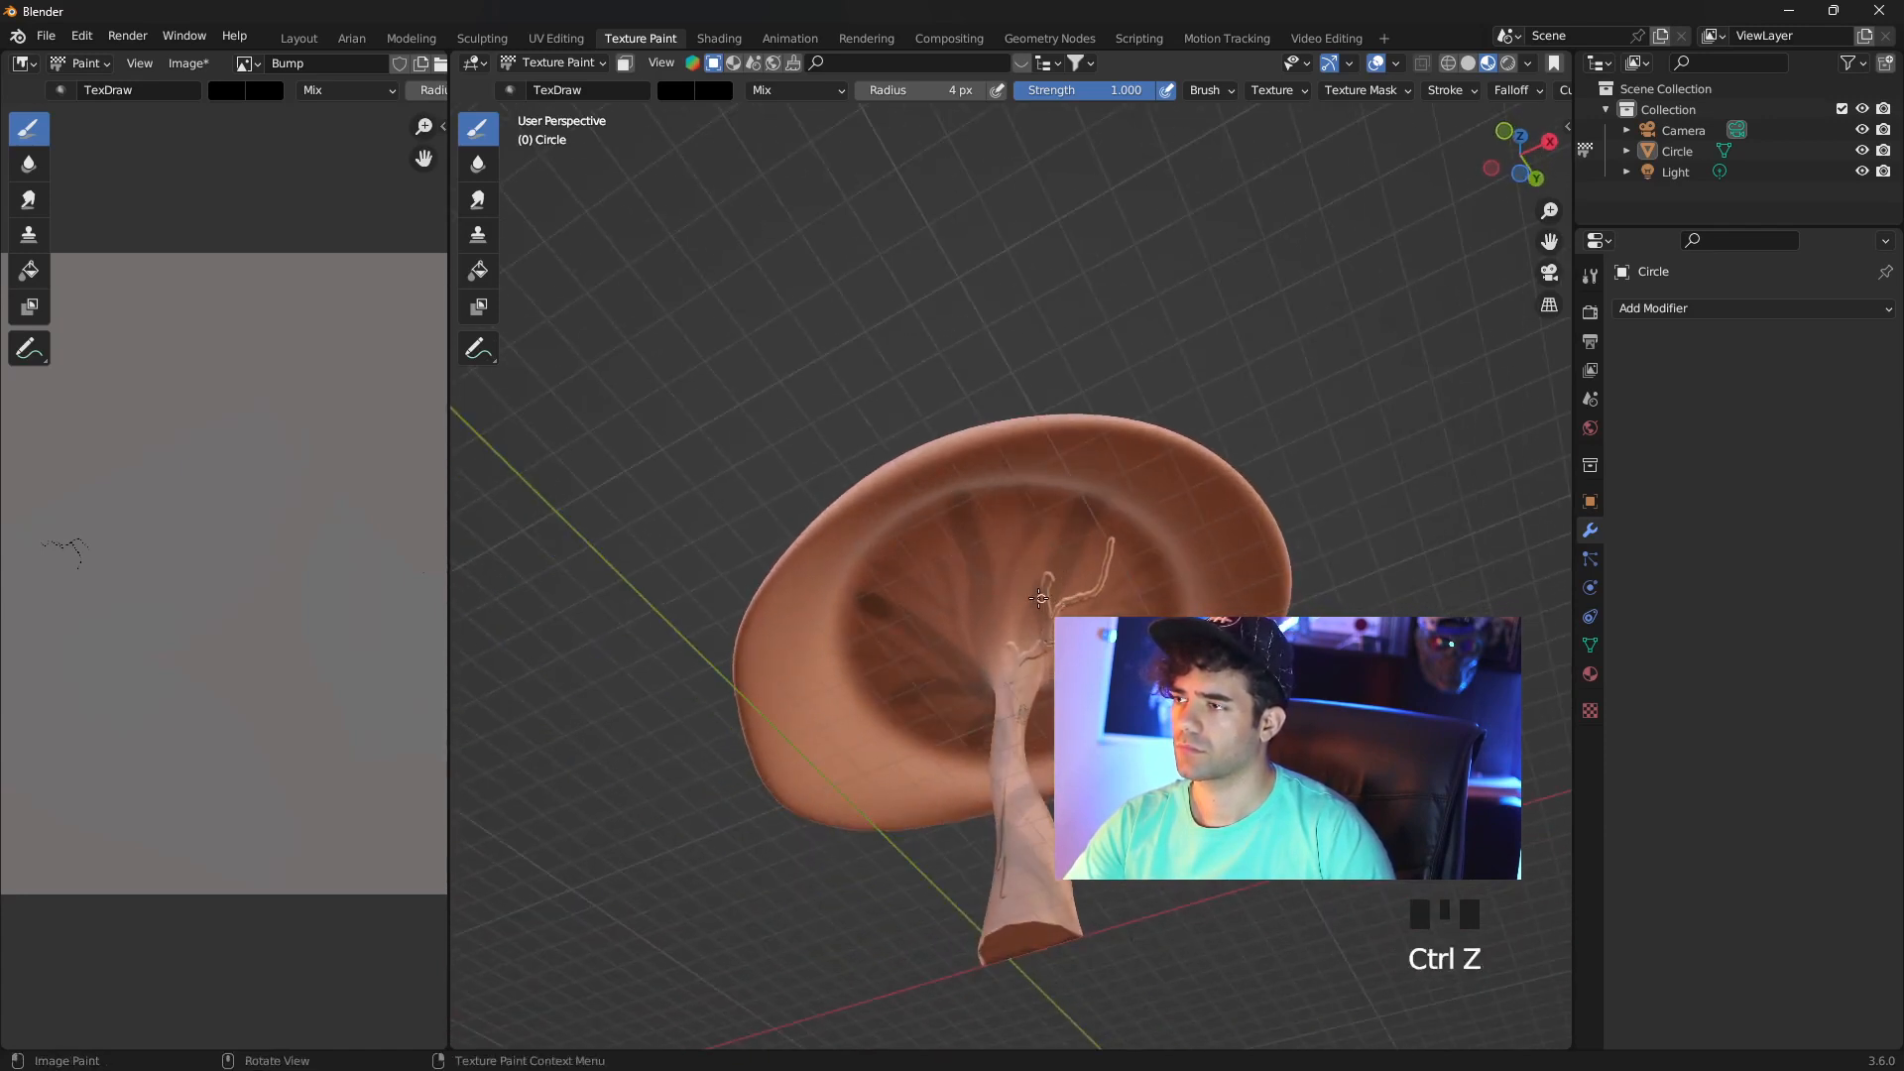
# Repaint the undone underside vein with branches reaching toward the cap's inner edge, and undo the last stroke
pyautogui.moveTo(1046, 598); pyautogui.dragTo(980, 567)
pyautogui.click(990, 579)
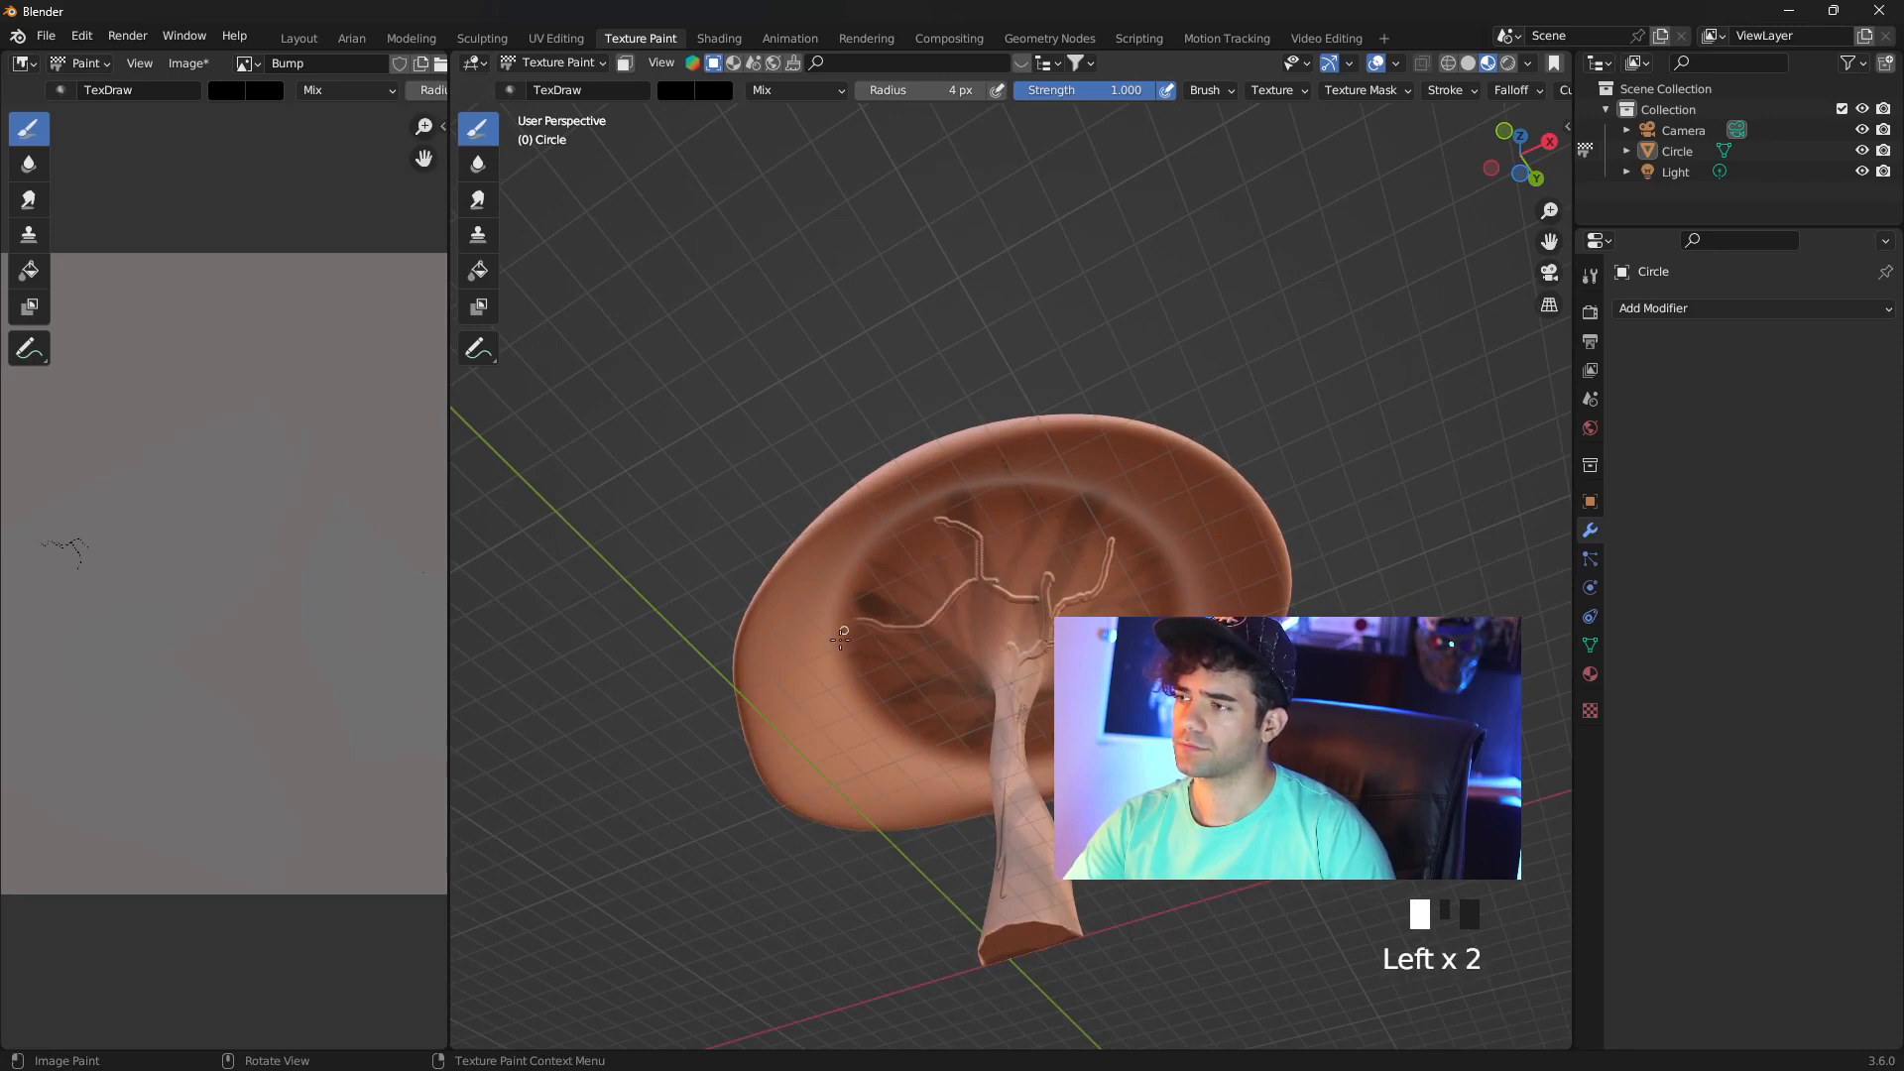
pyautogui.hotkey('ctrl', 'z')
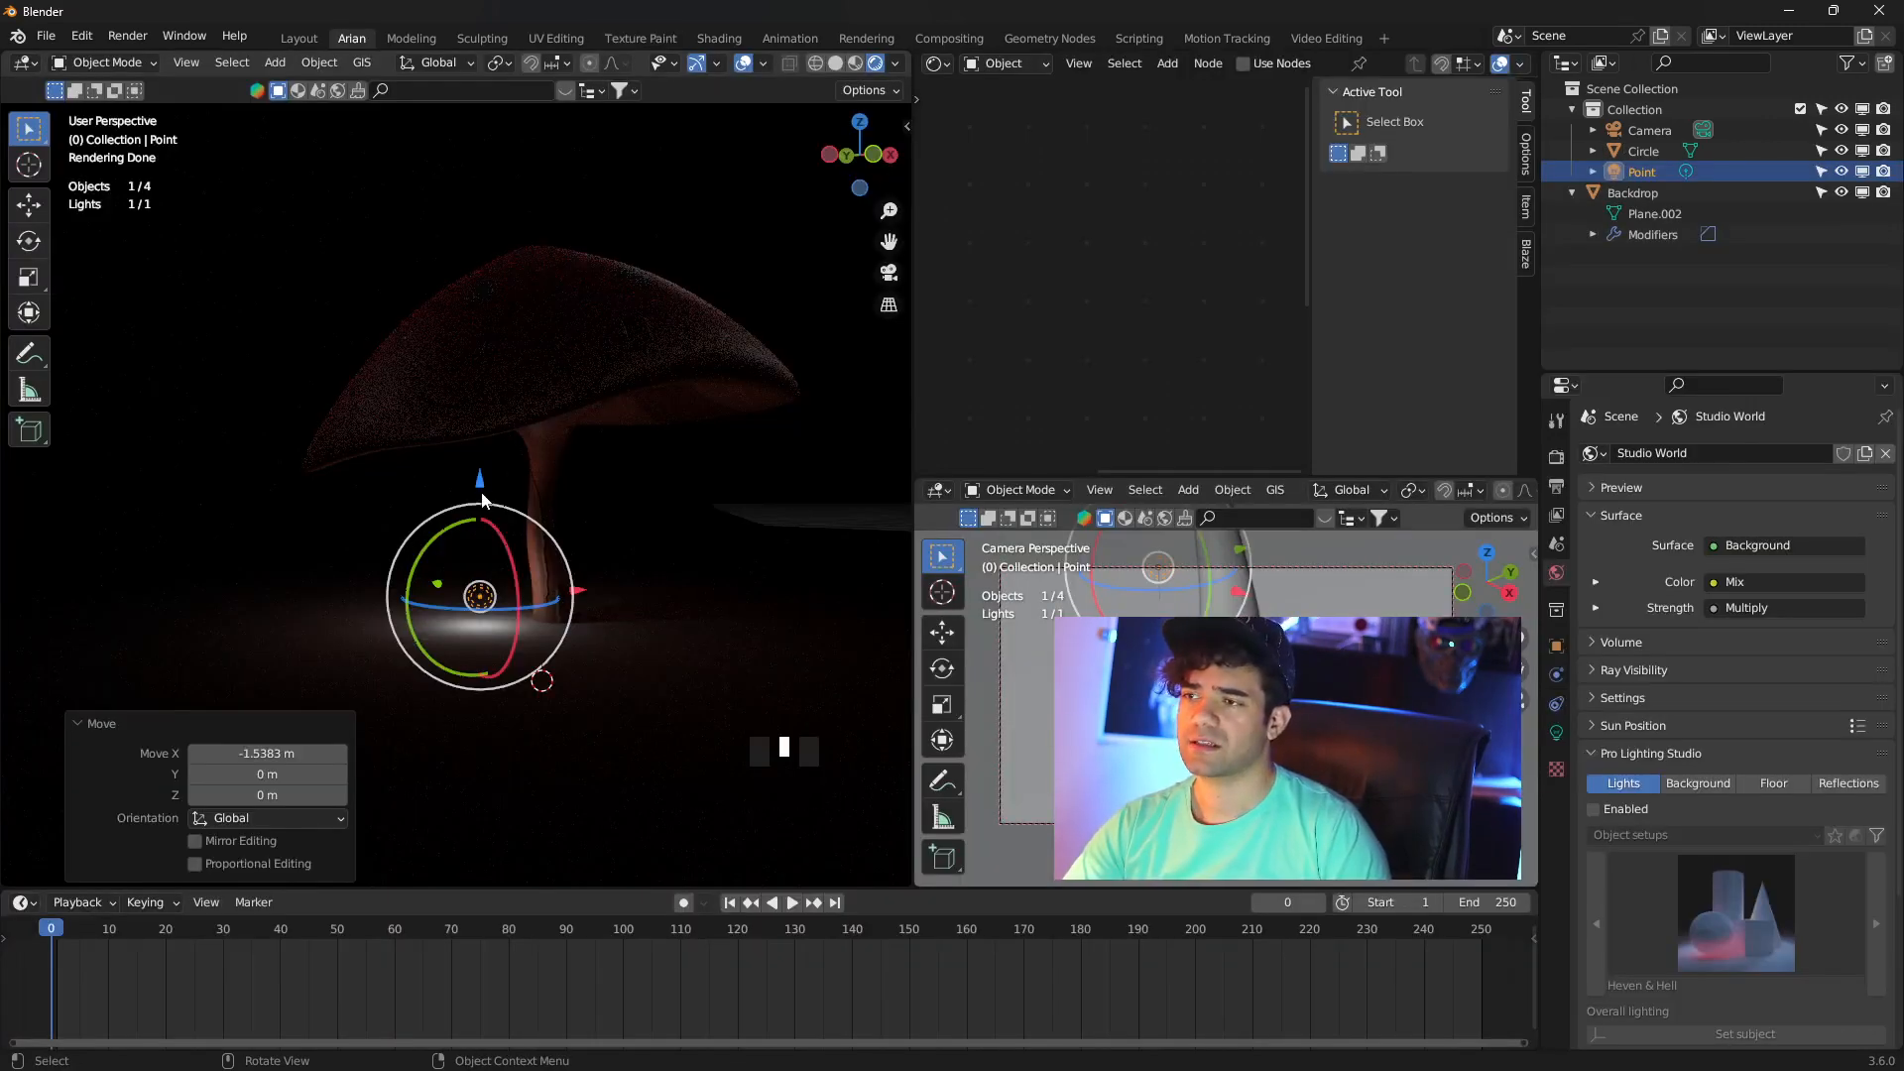
# Raise the point light about 2.76 m along Z and set its power to 100 W
pyautogui.moveTo(482, 499); pyautogui.dragTo(496, 382)
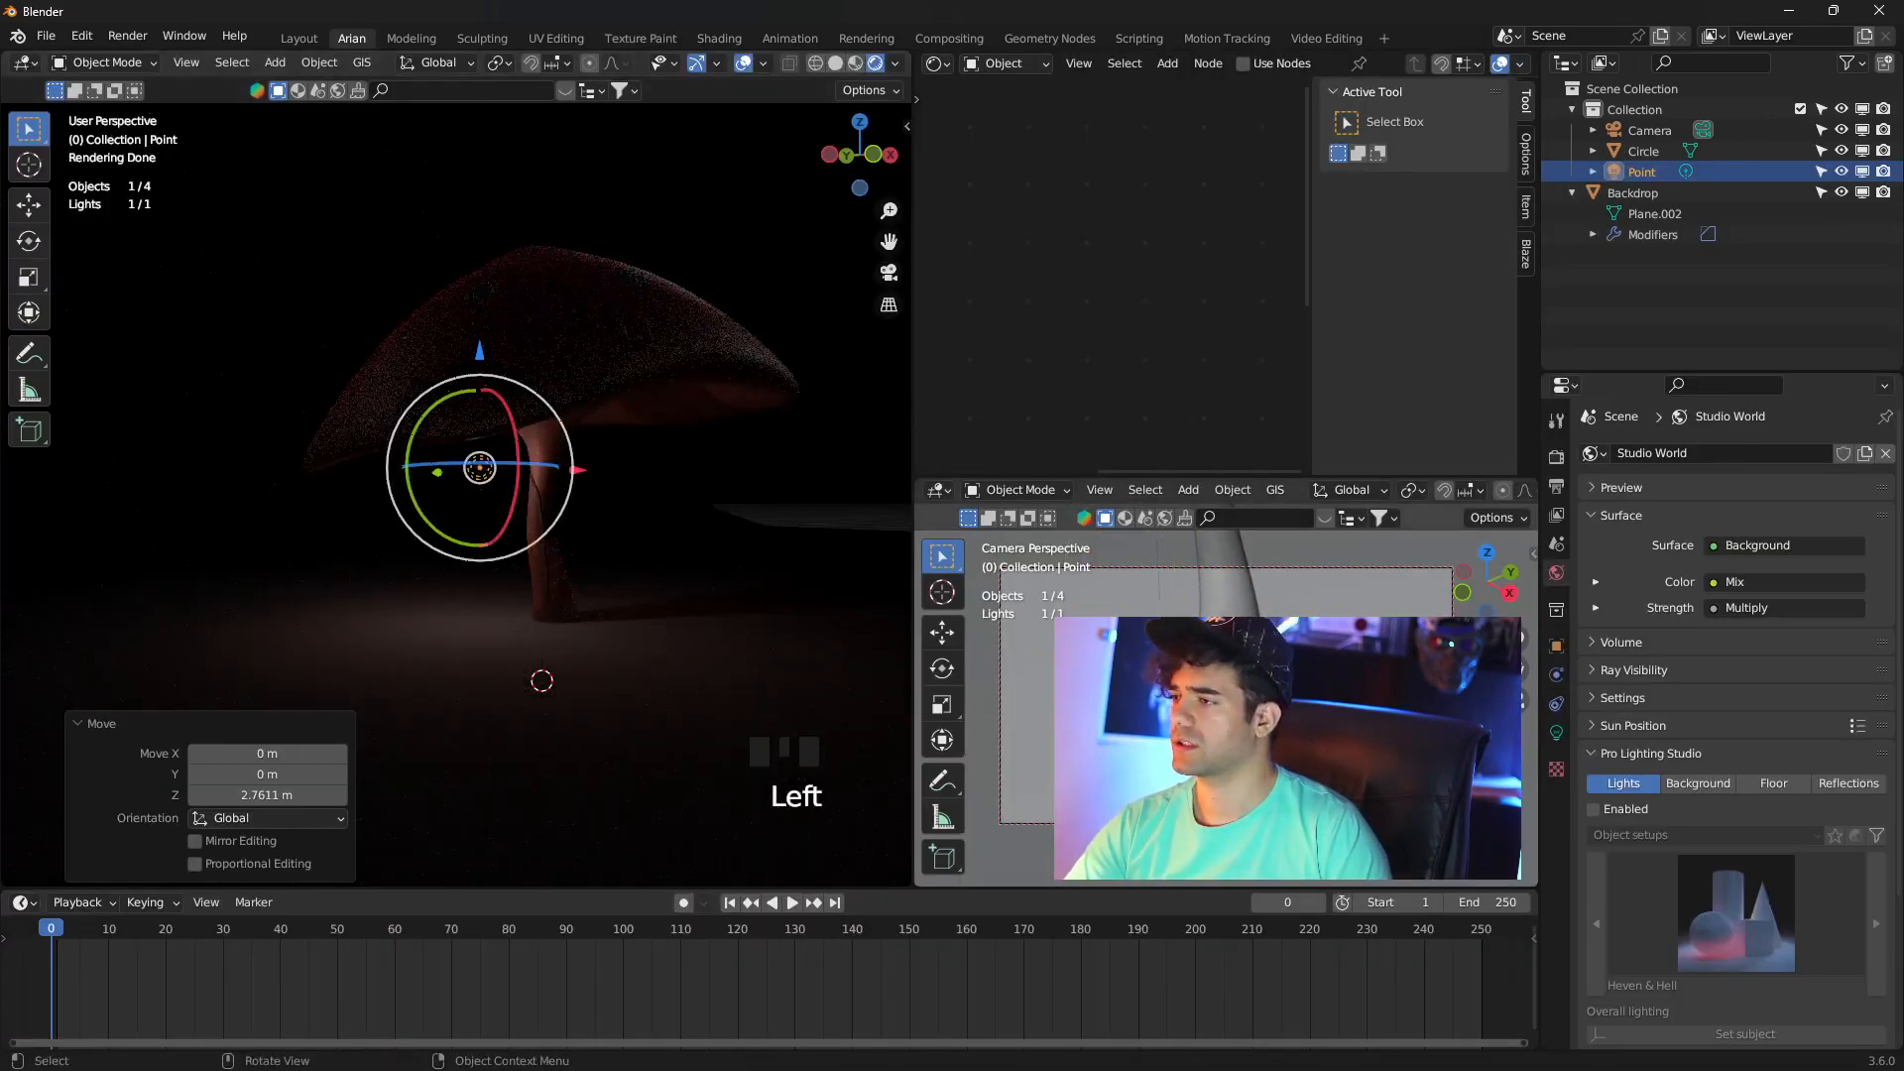
pyautogui.click(1556, 732)
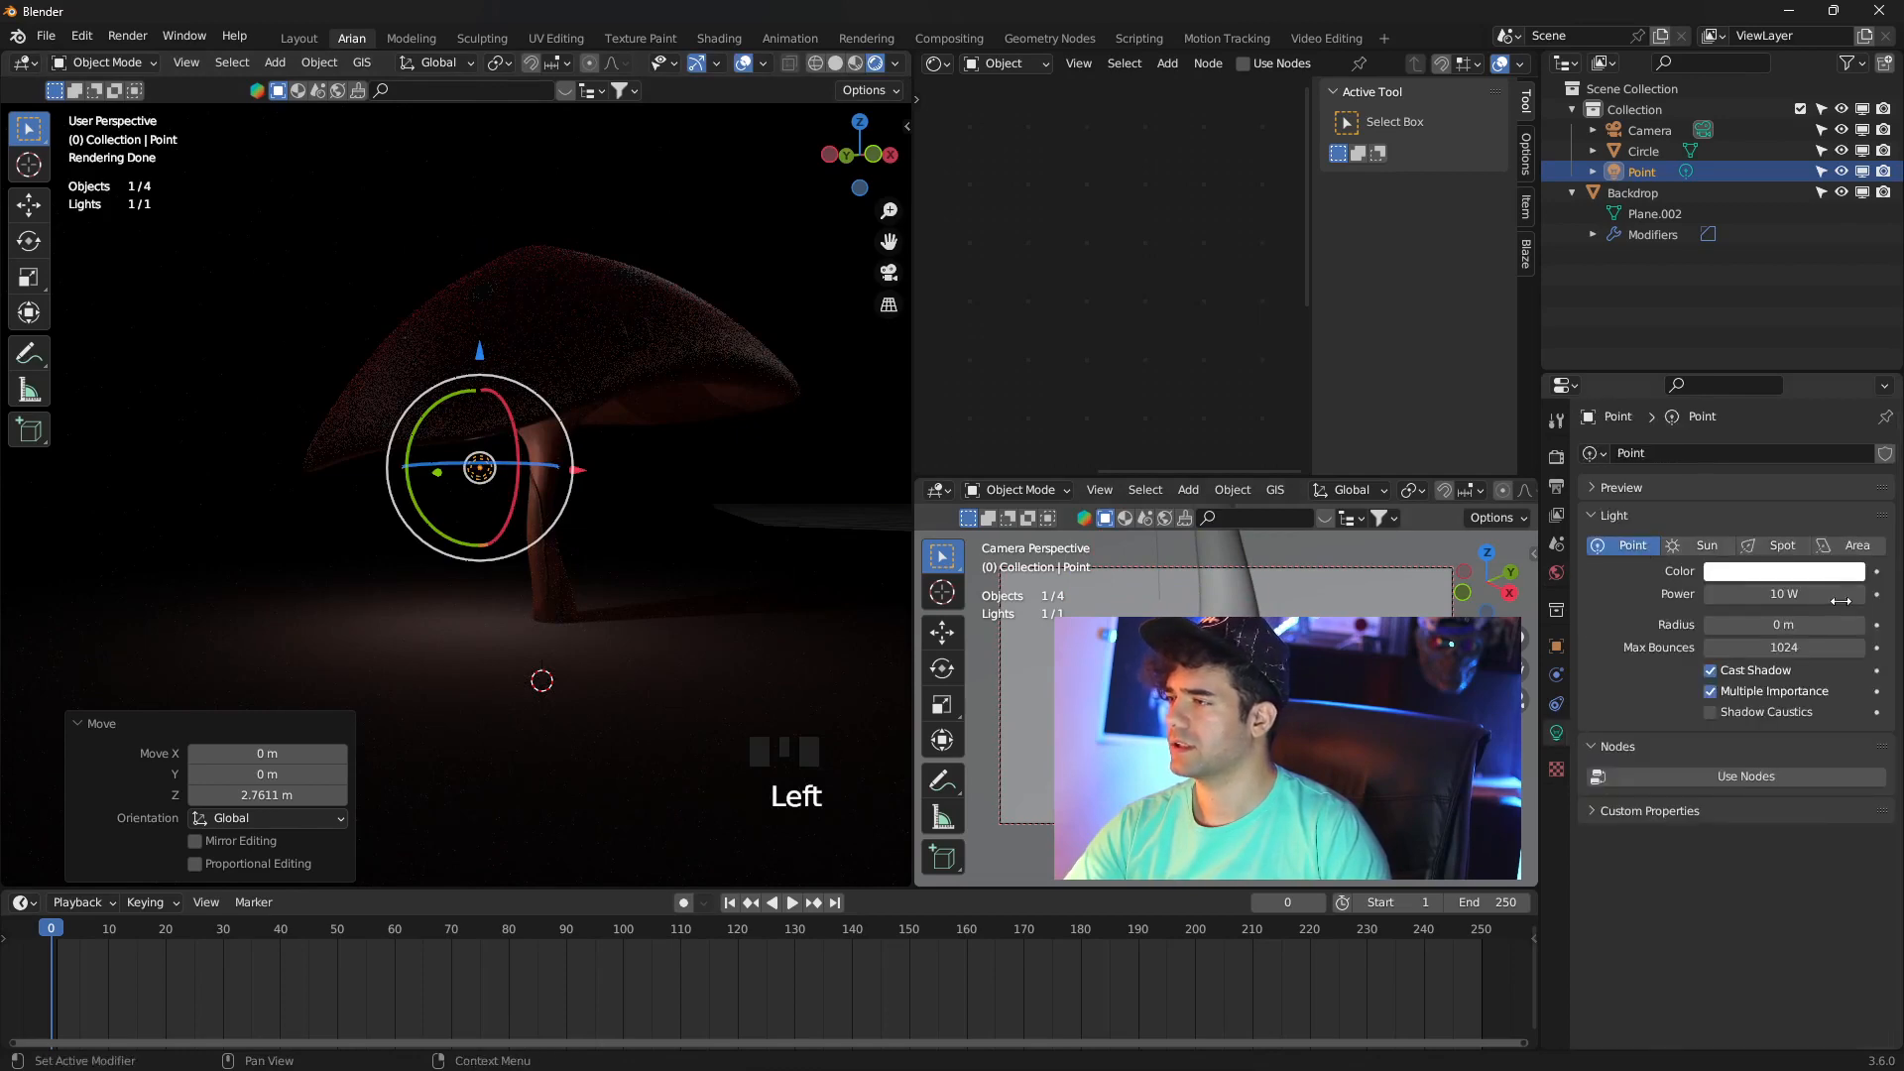
pyautogui.click(1790, 593)
pyautogui.write('100')
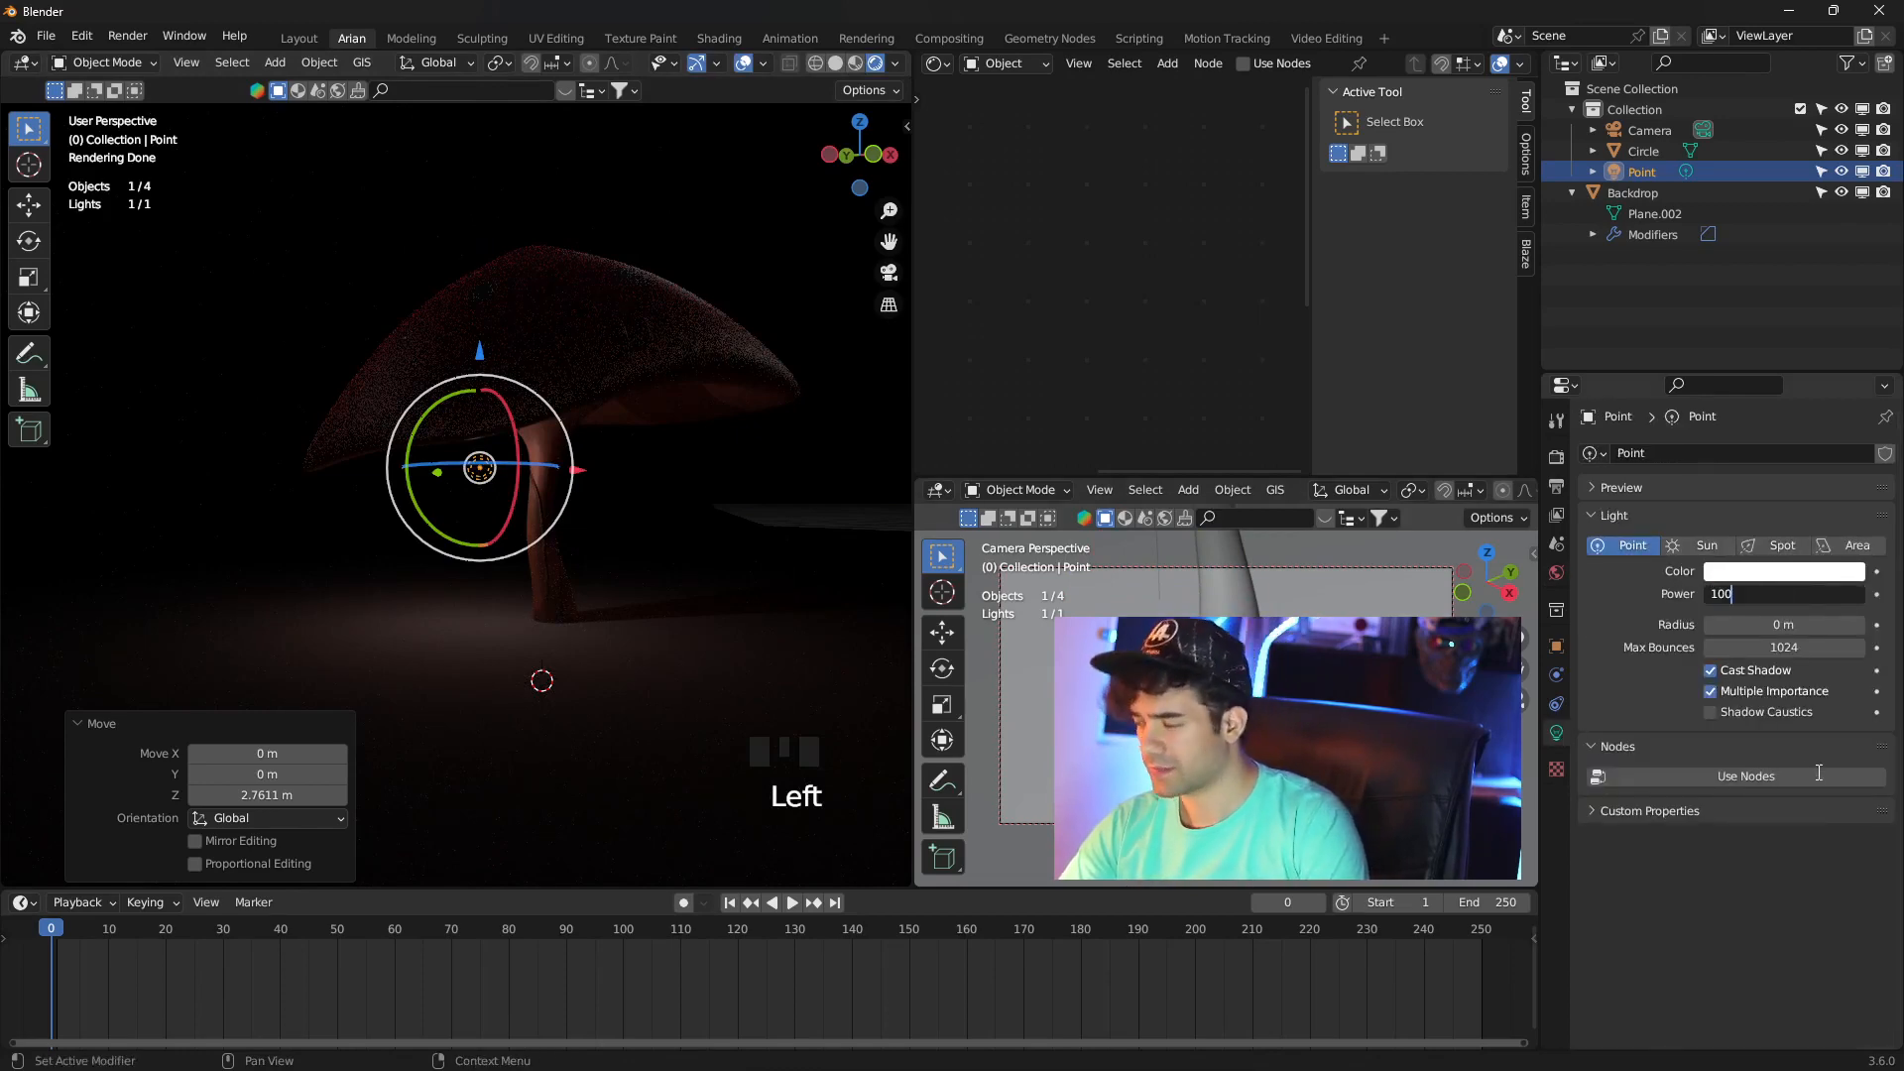
# Tint the point light pale blue and move it along X to the opposite side of the stem, beneath the cap
pyautogui.click(1769, 575)
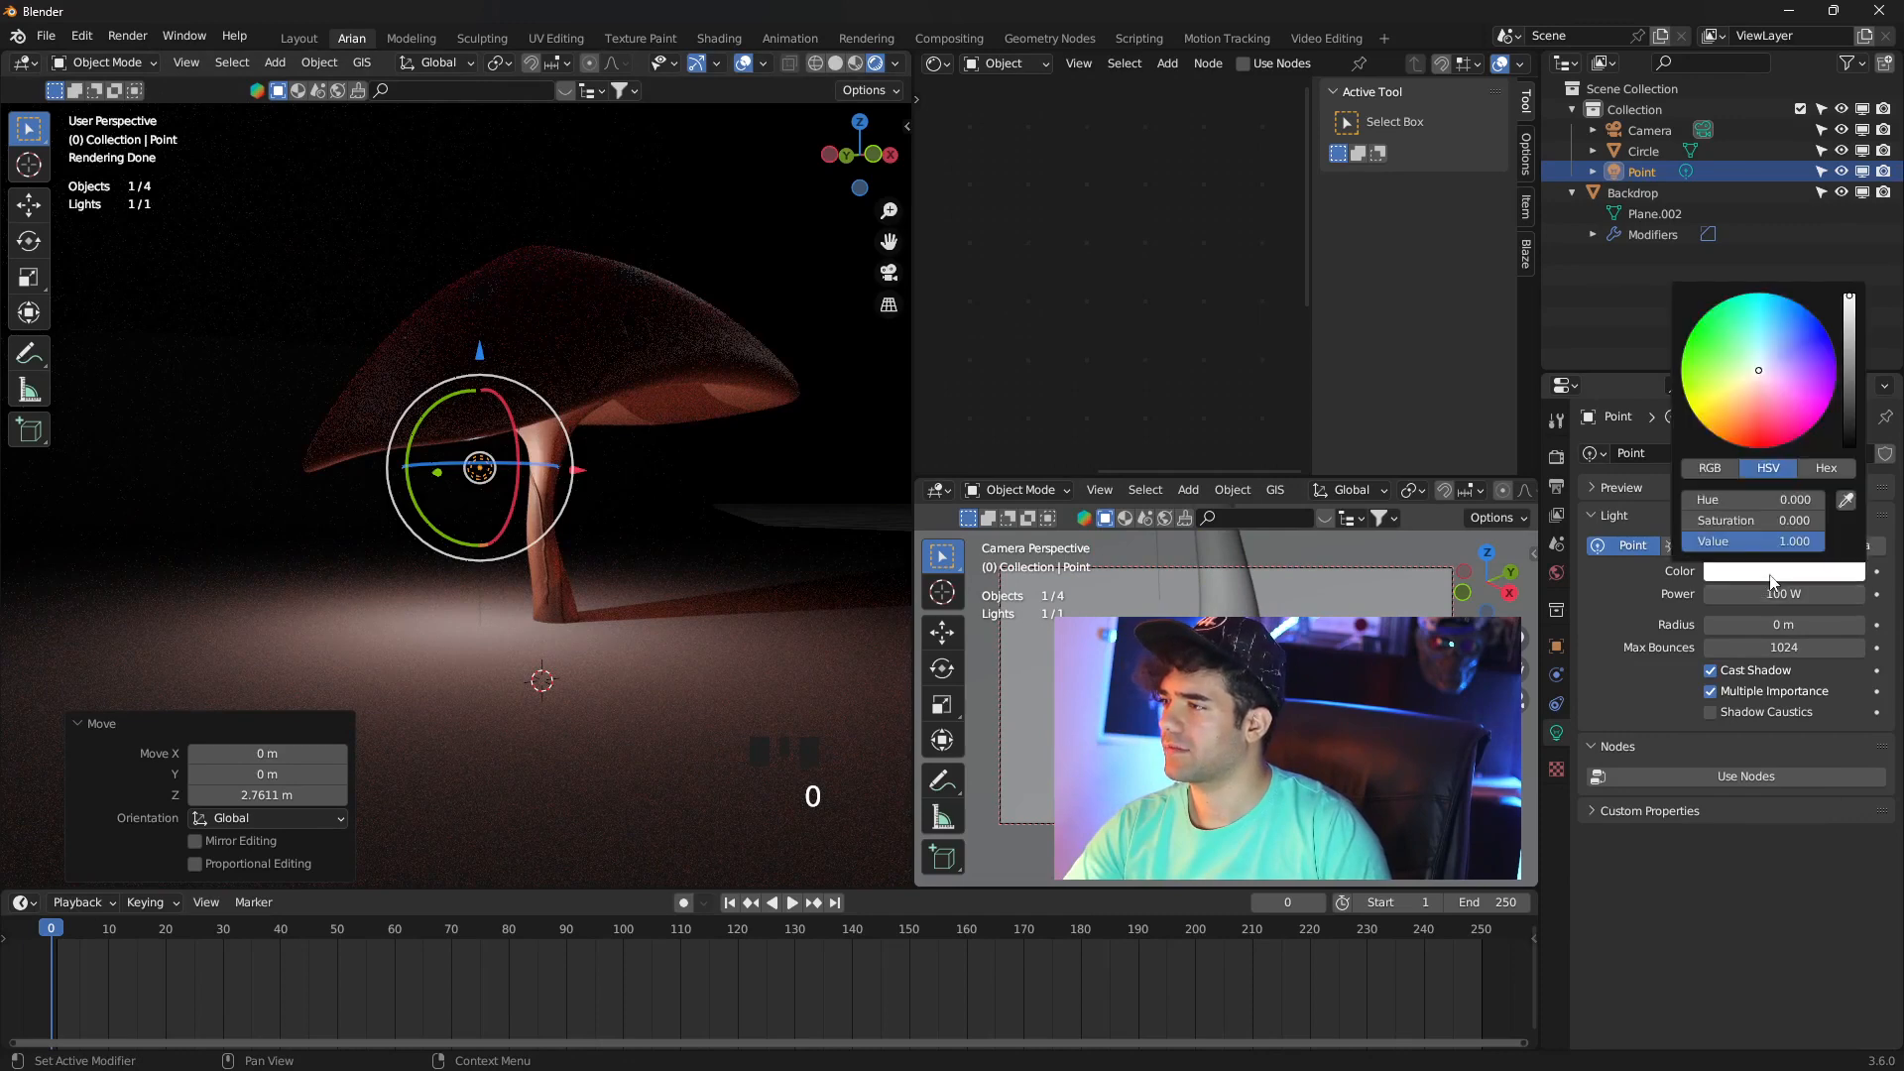
pyautogui.click(1780, 395)
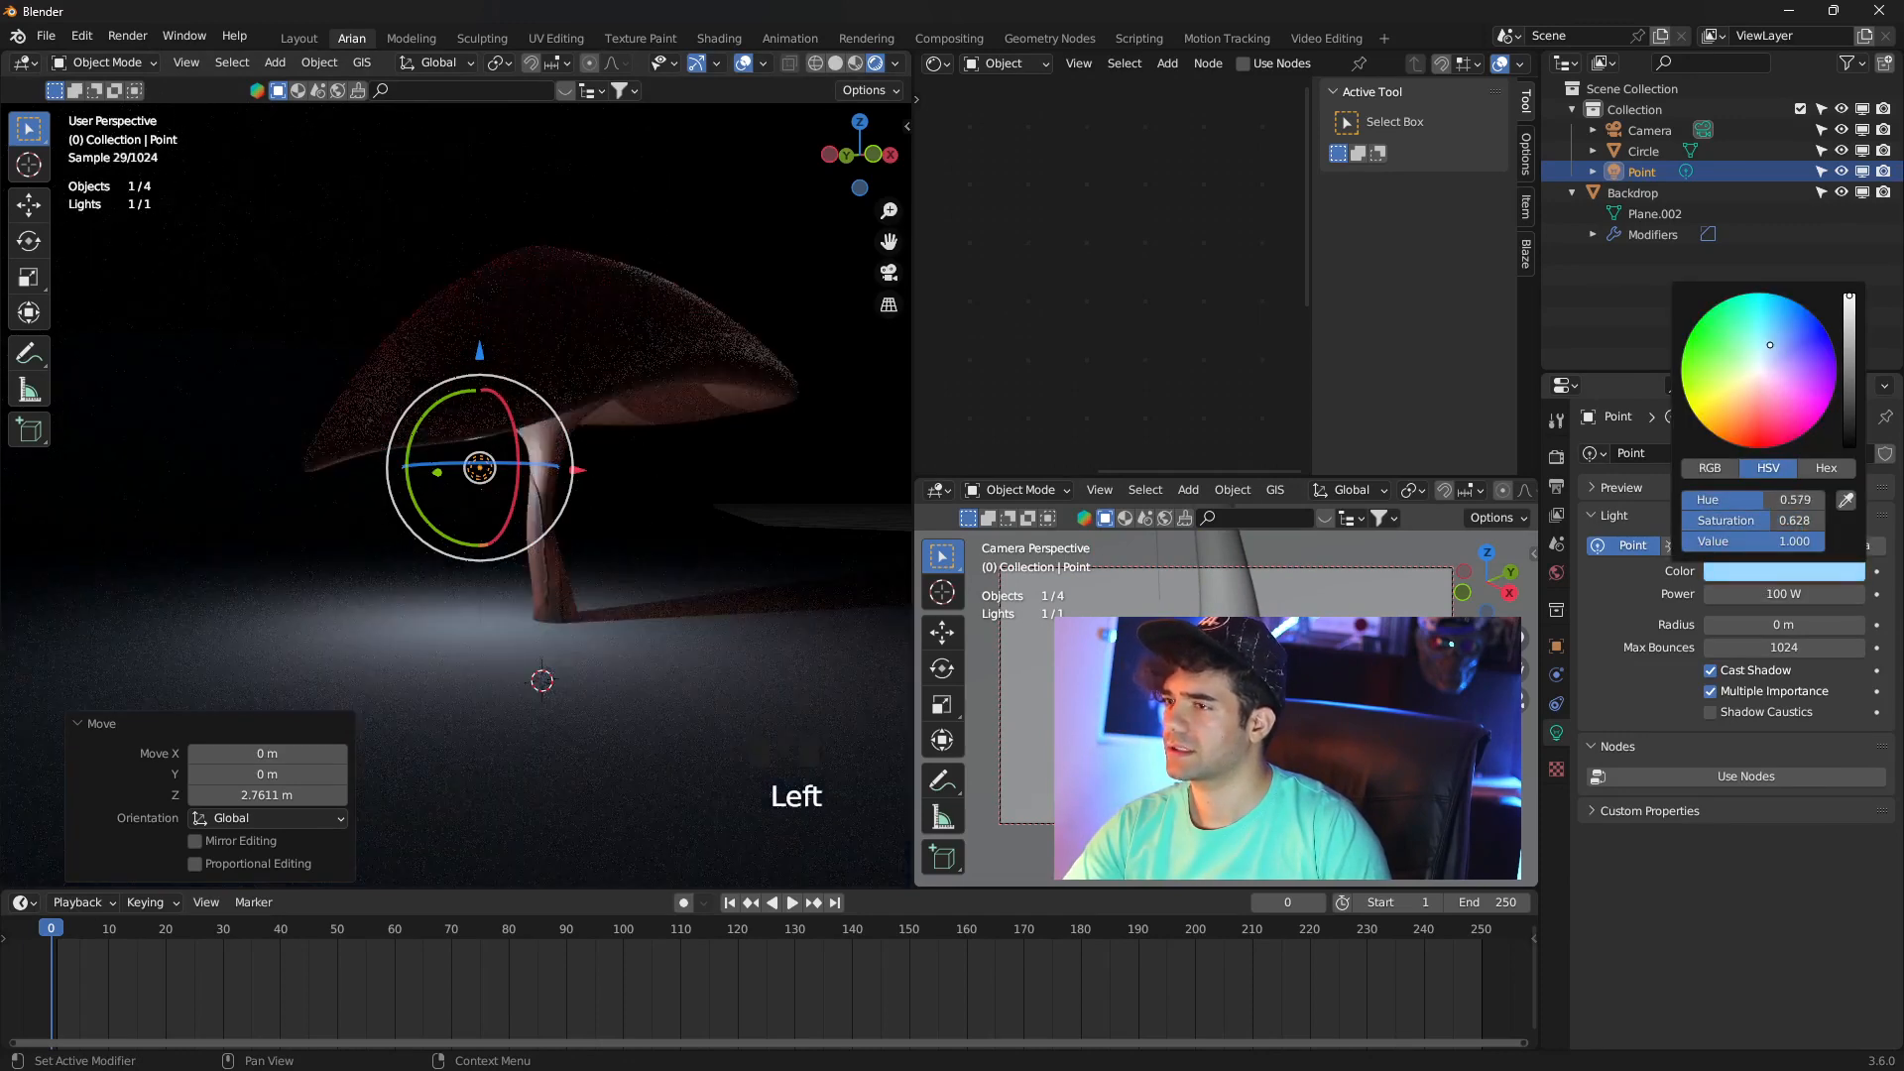
pyautogui.moveTo(583, 465); pyautogui.dragTo(693, 425)
pyautogui.moveTo(601, 357)
pyautogui.mouseDown()
pyautogui.moveTo(605, 331)
pyautogui.moveTo(627, 349)
pyautogui.mouseUp()
pyautogui.moveTo(687, 444); pyautogui.dragTo(700, 445)
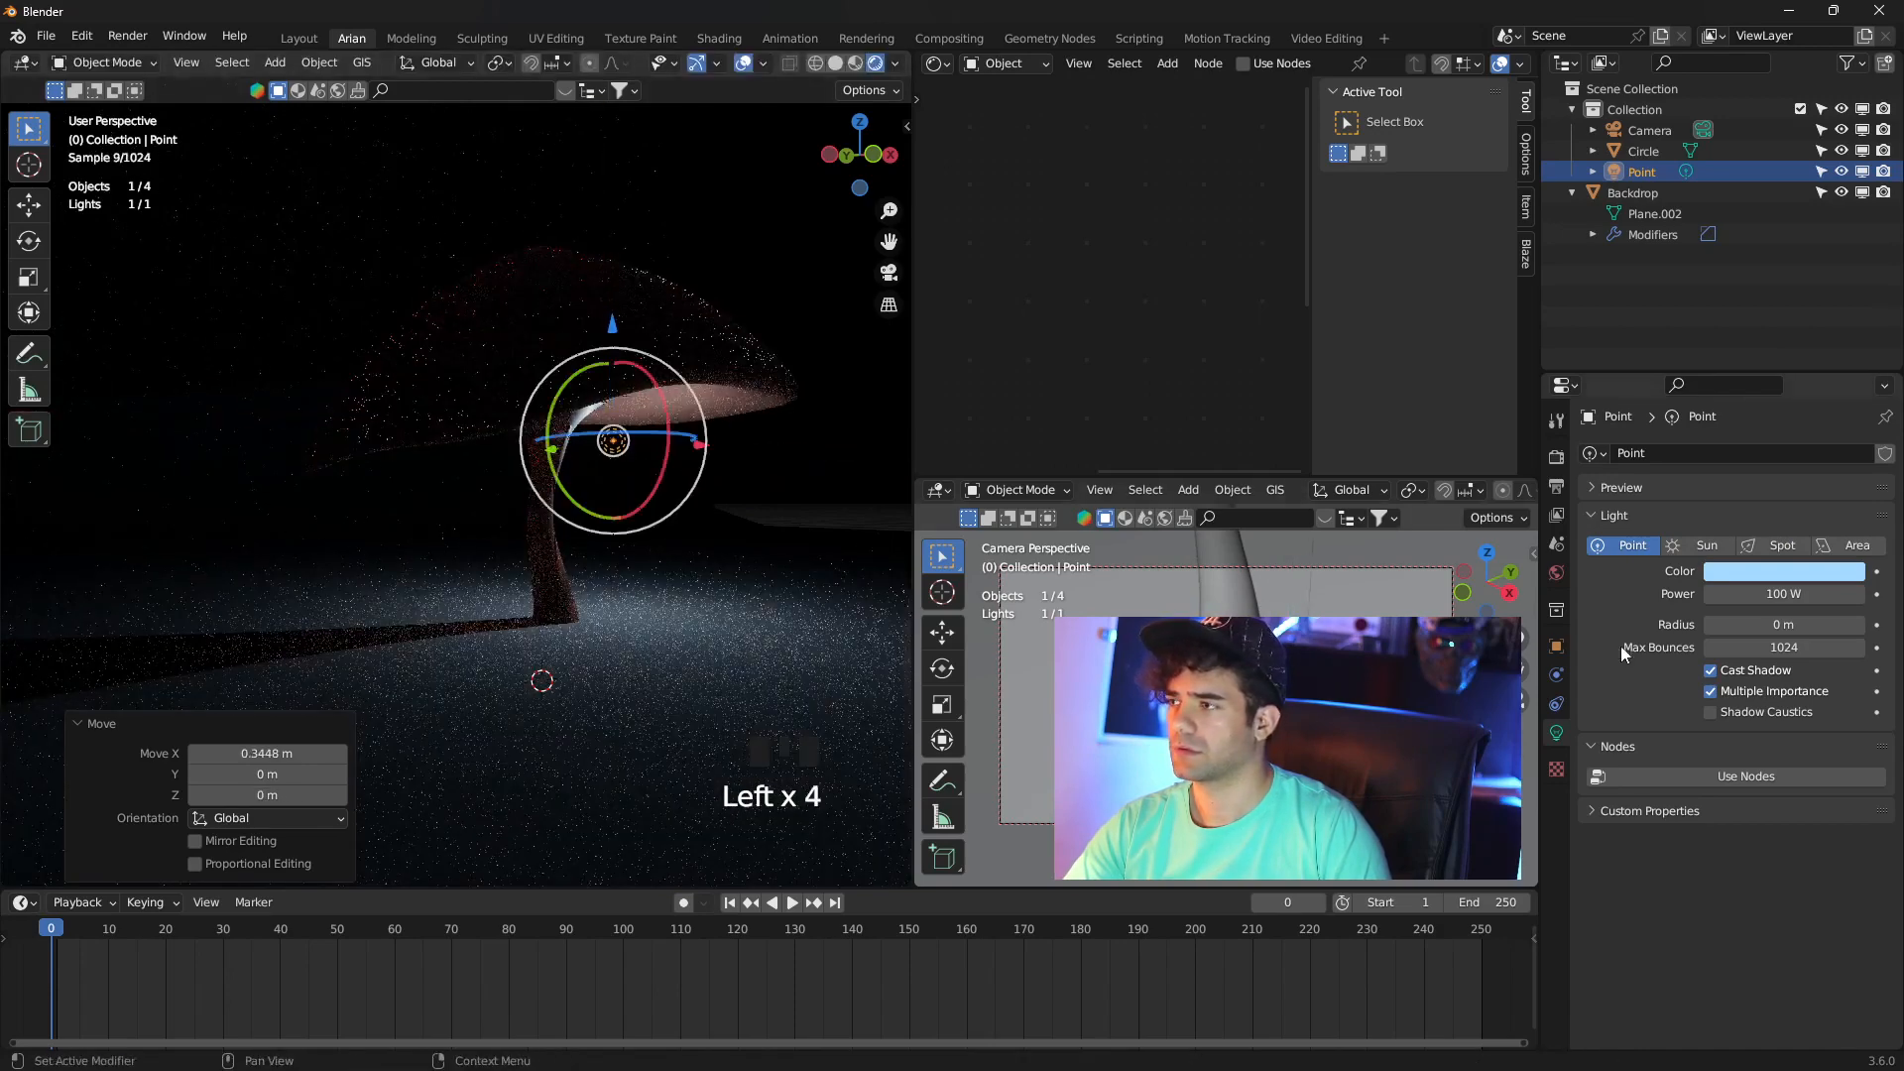
# Set the pale blue point light's power to 500 W
pyautogui.click(1735, 593)
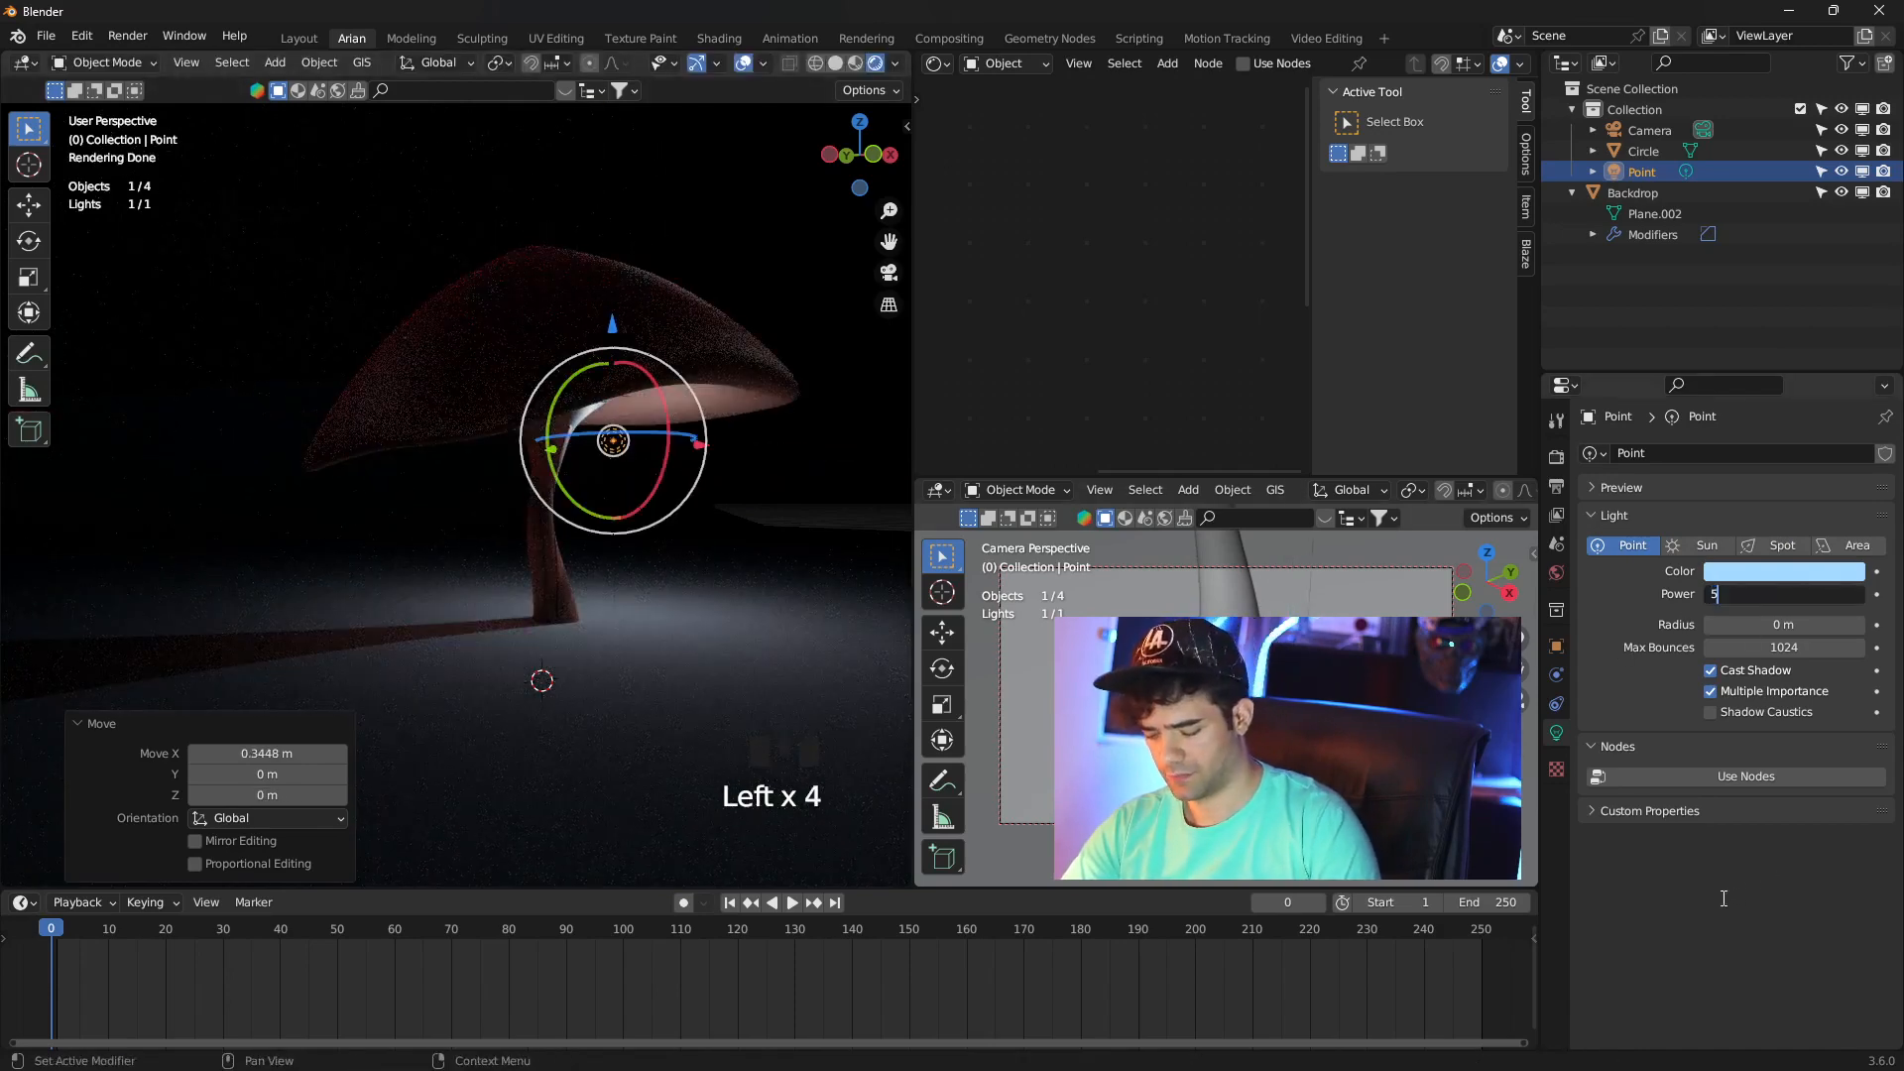
pyautogui.write('500')
pyautogui.press('Return')
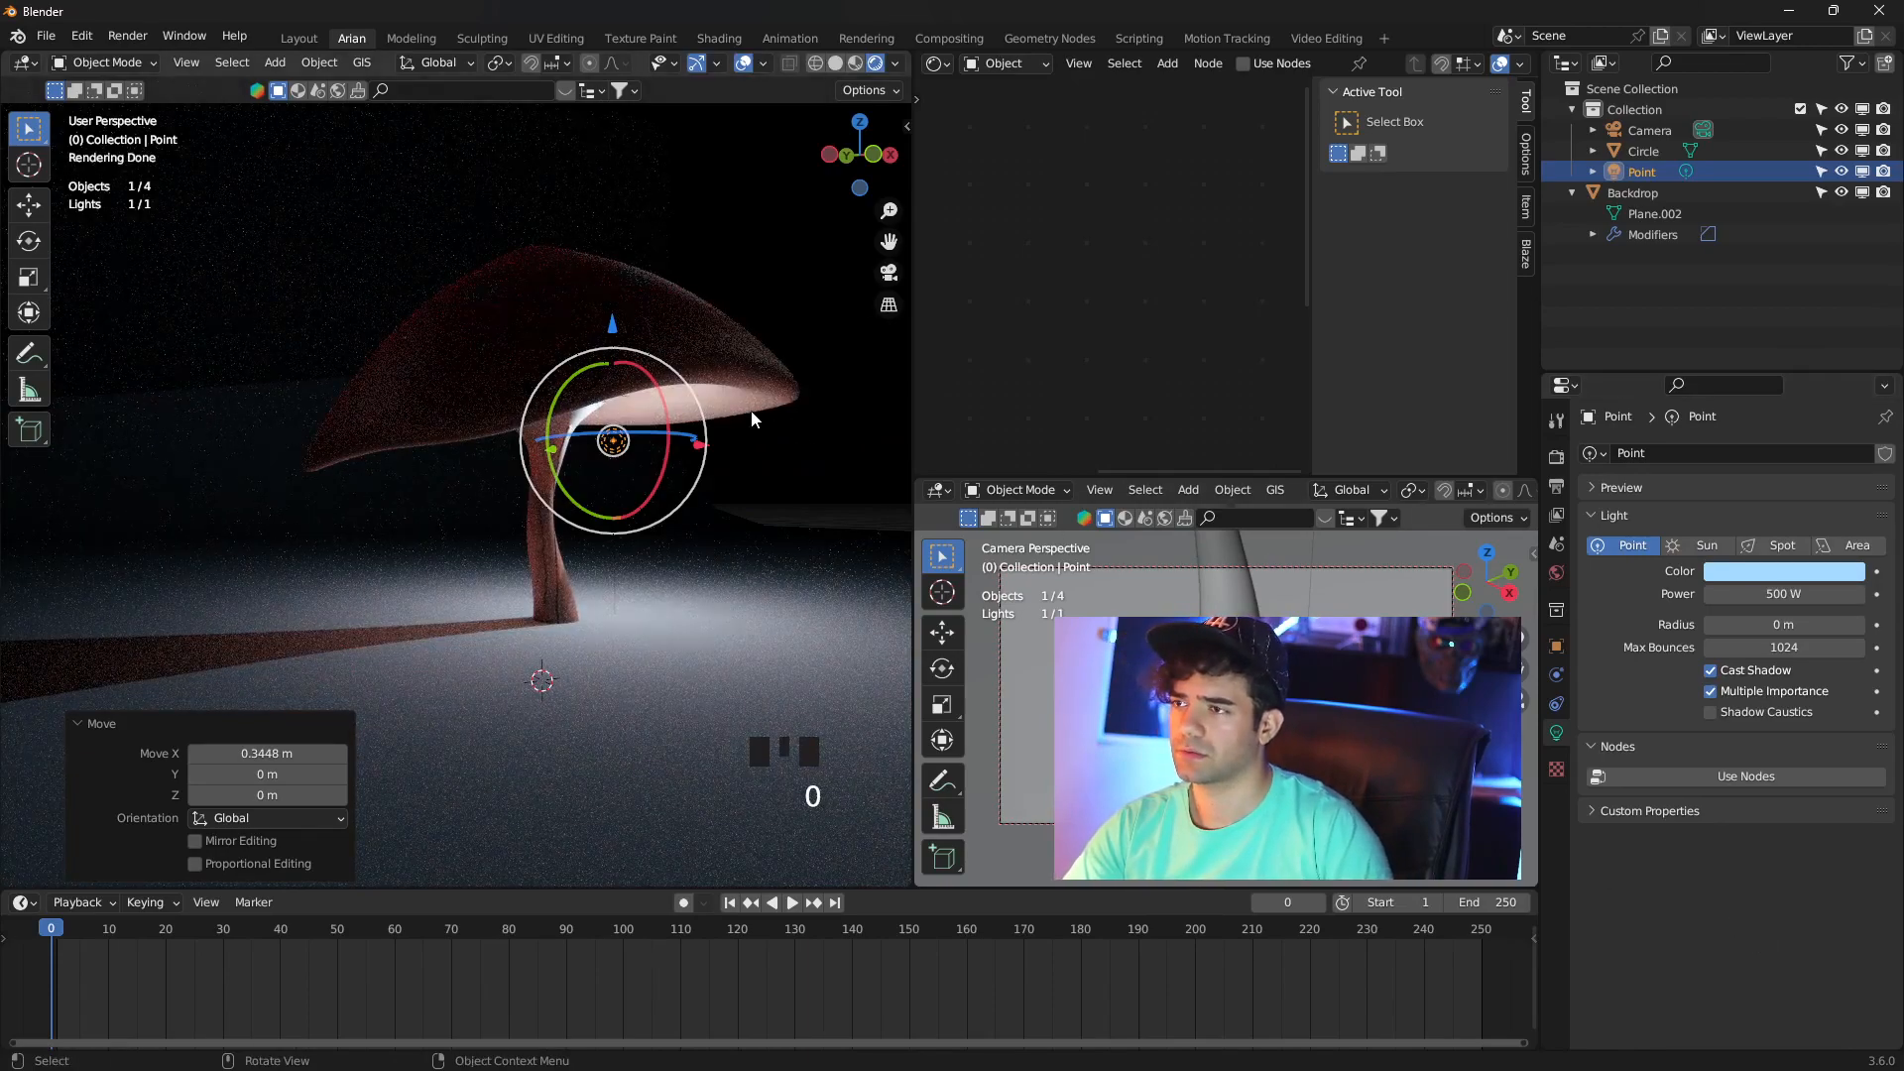
# Raise the yellow point light above the cap by about 1.43 m along Z
pyautogui.moveTo(752, 419)
pyautogui.mouseDown(button='middle')
pyautogui.moveTo(694, 432)
pyautogui.moveTo(758, 434)
pyautogui.mouseUp(button='middle')
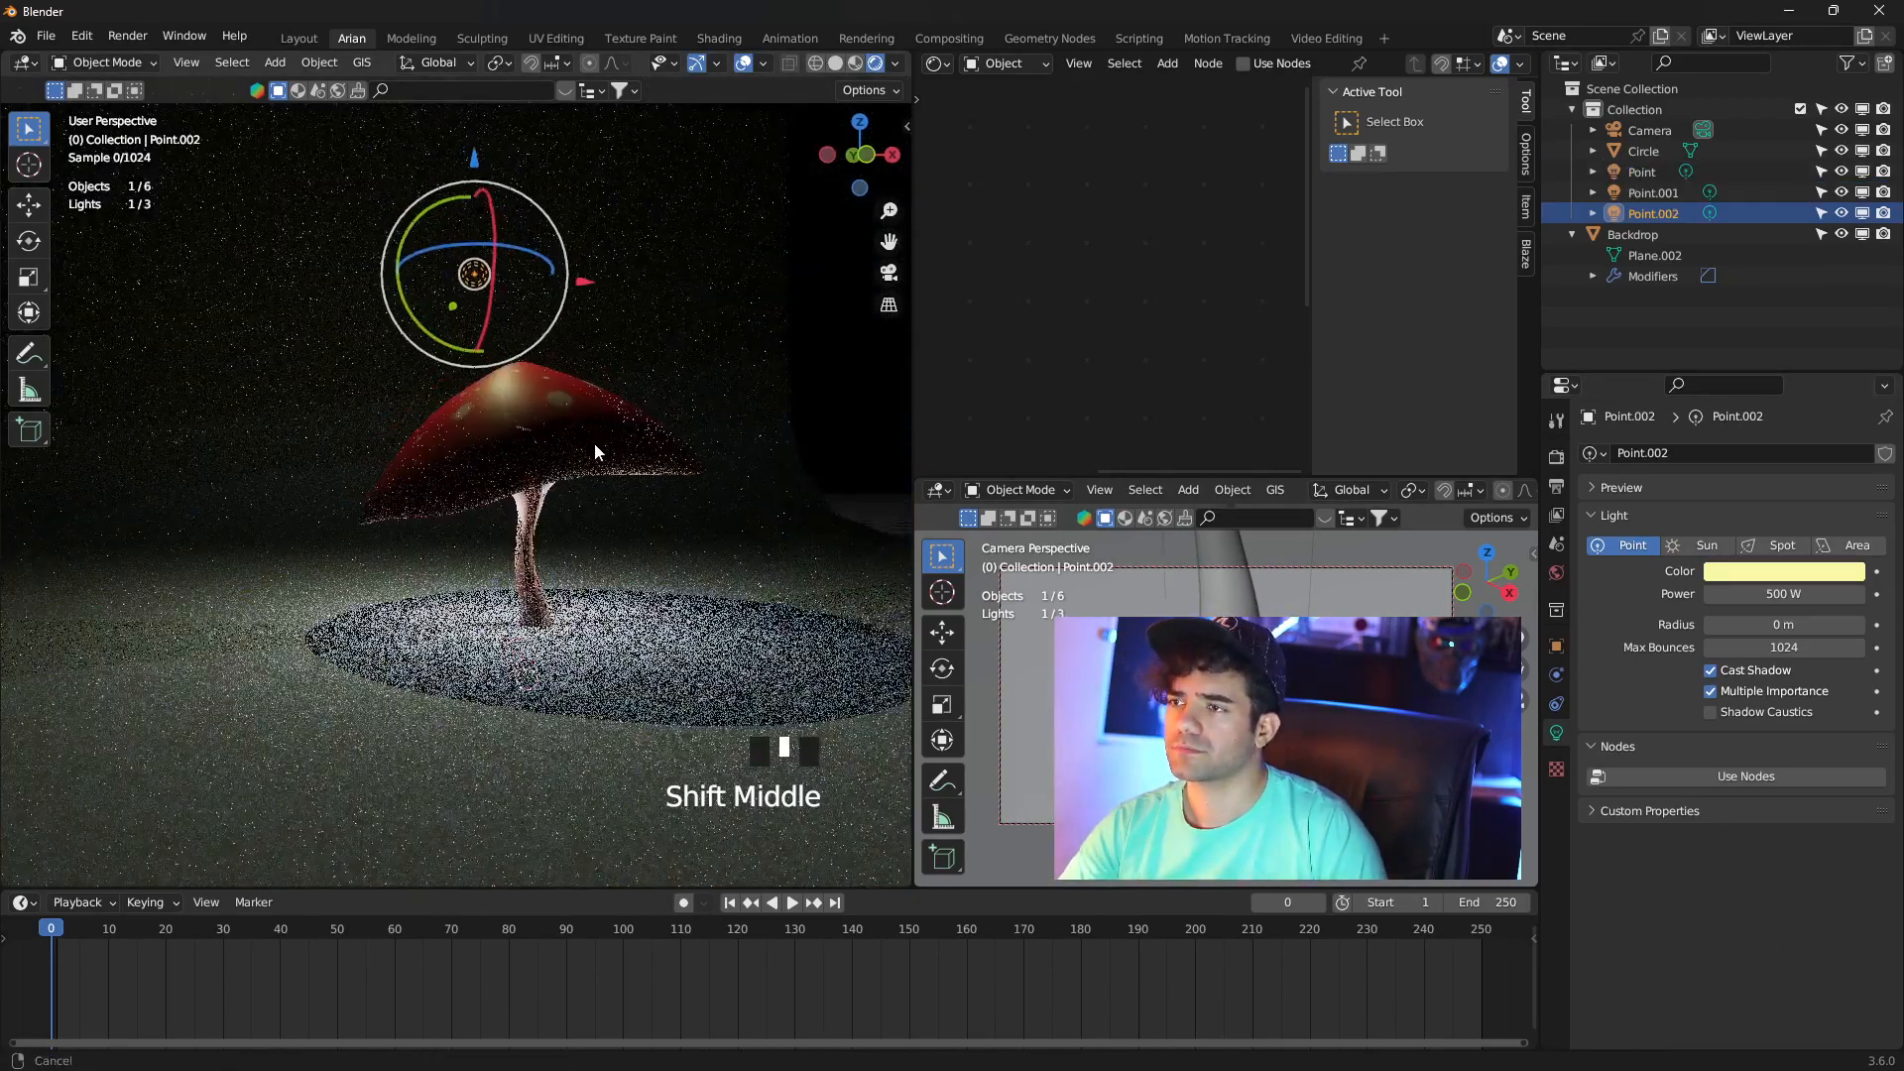
pyautogui.keyDown('shift'); pyautogui.moveTo(593, 442); pyautogui.dragTo(479, 258, button='middle'); pyautogui.keyUp('shift')
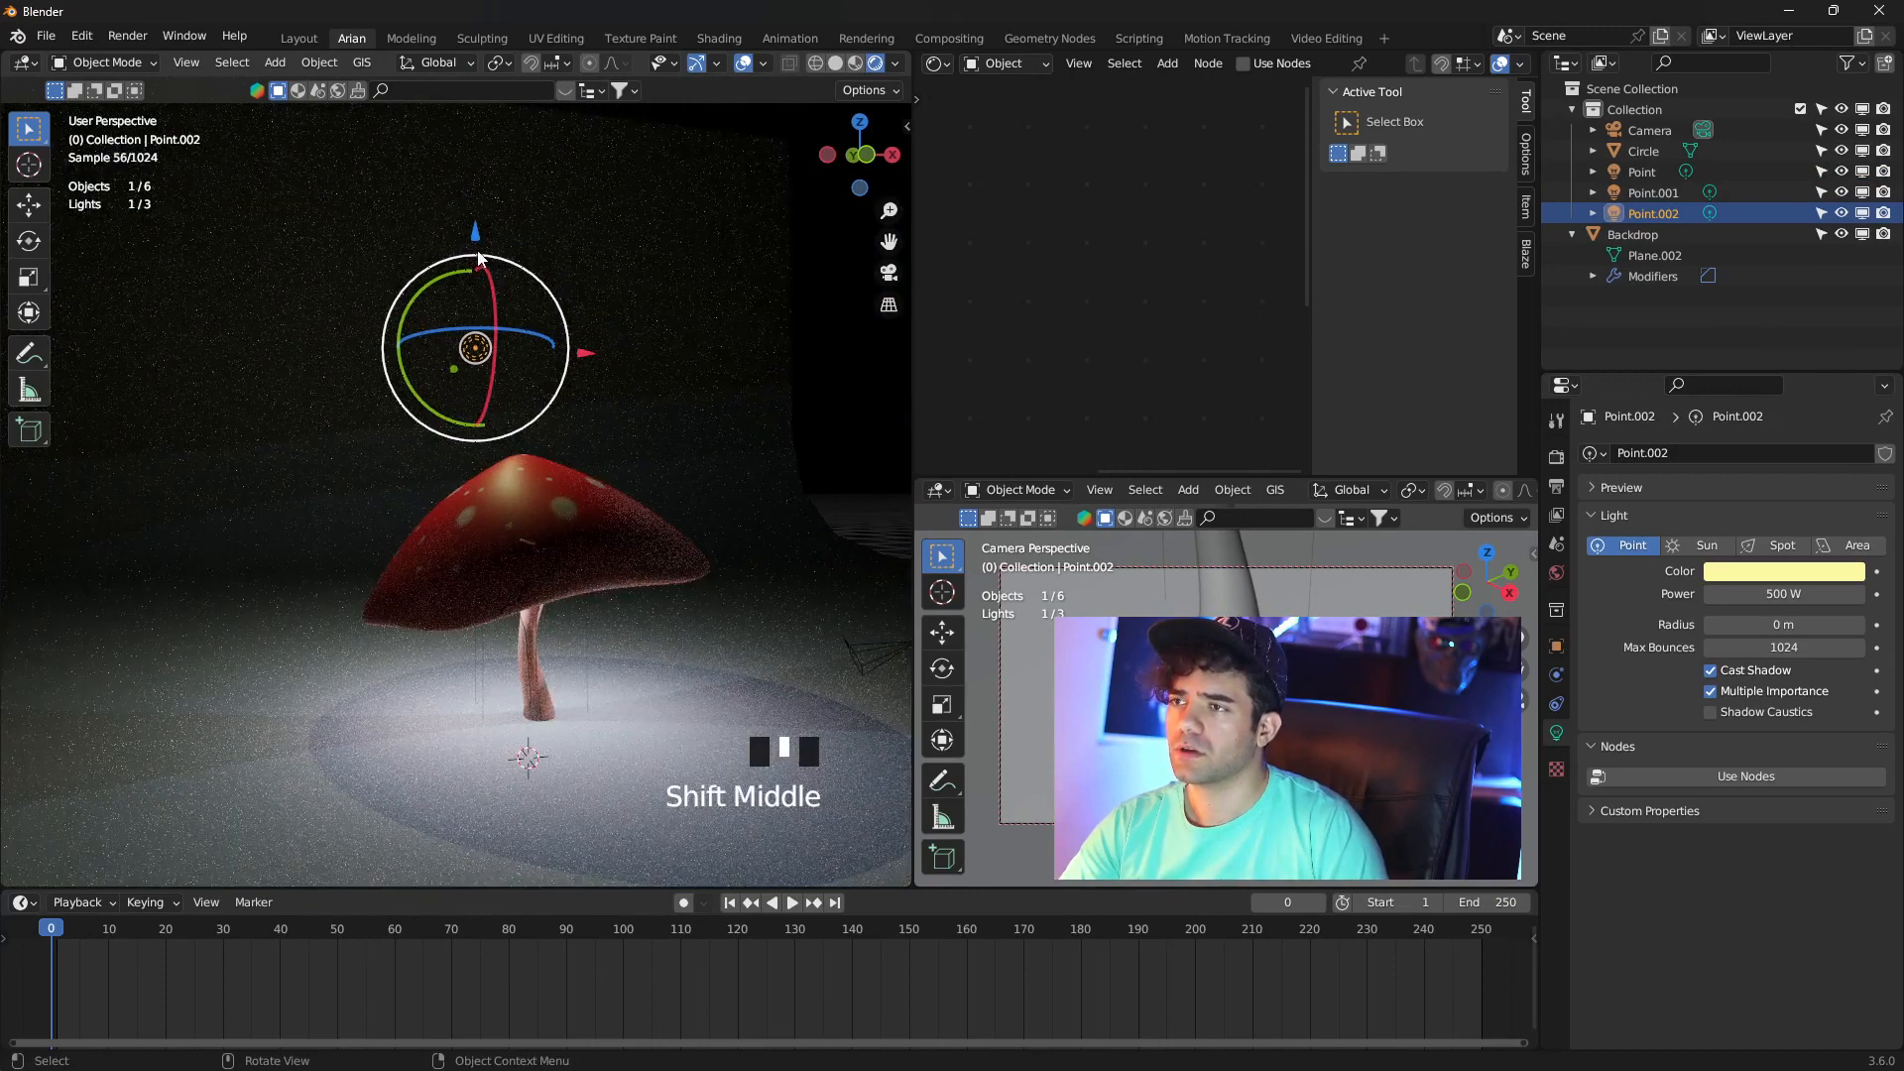
pyautogui.moveTo(479, 258); pyautogui.dragTo(479, 206)
pyautogui.keyDown('shift'); pyautogui.moveTo(658, 373); pyautogui.dragTo(629, 265, button='middle'); pyautogui.keyUp('shift')
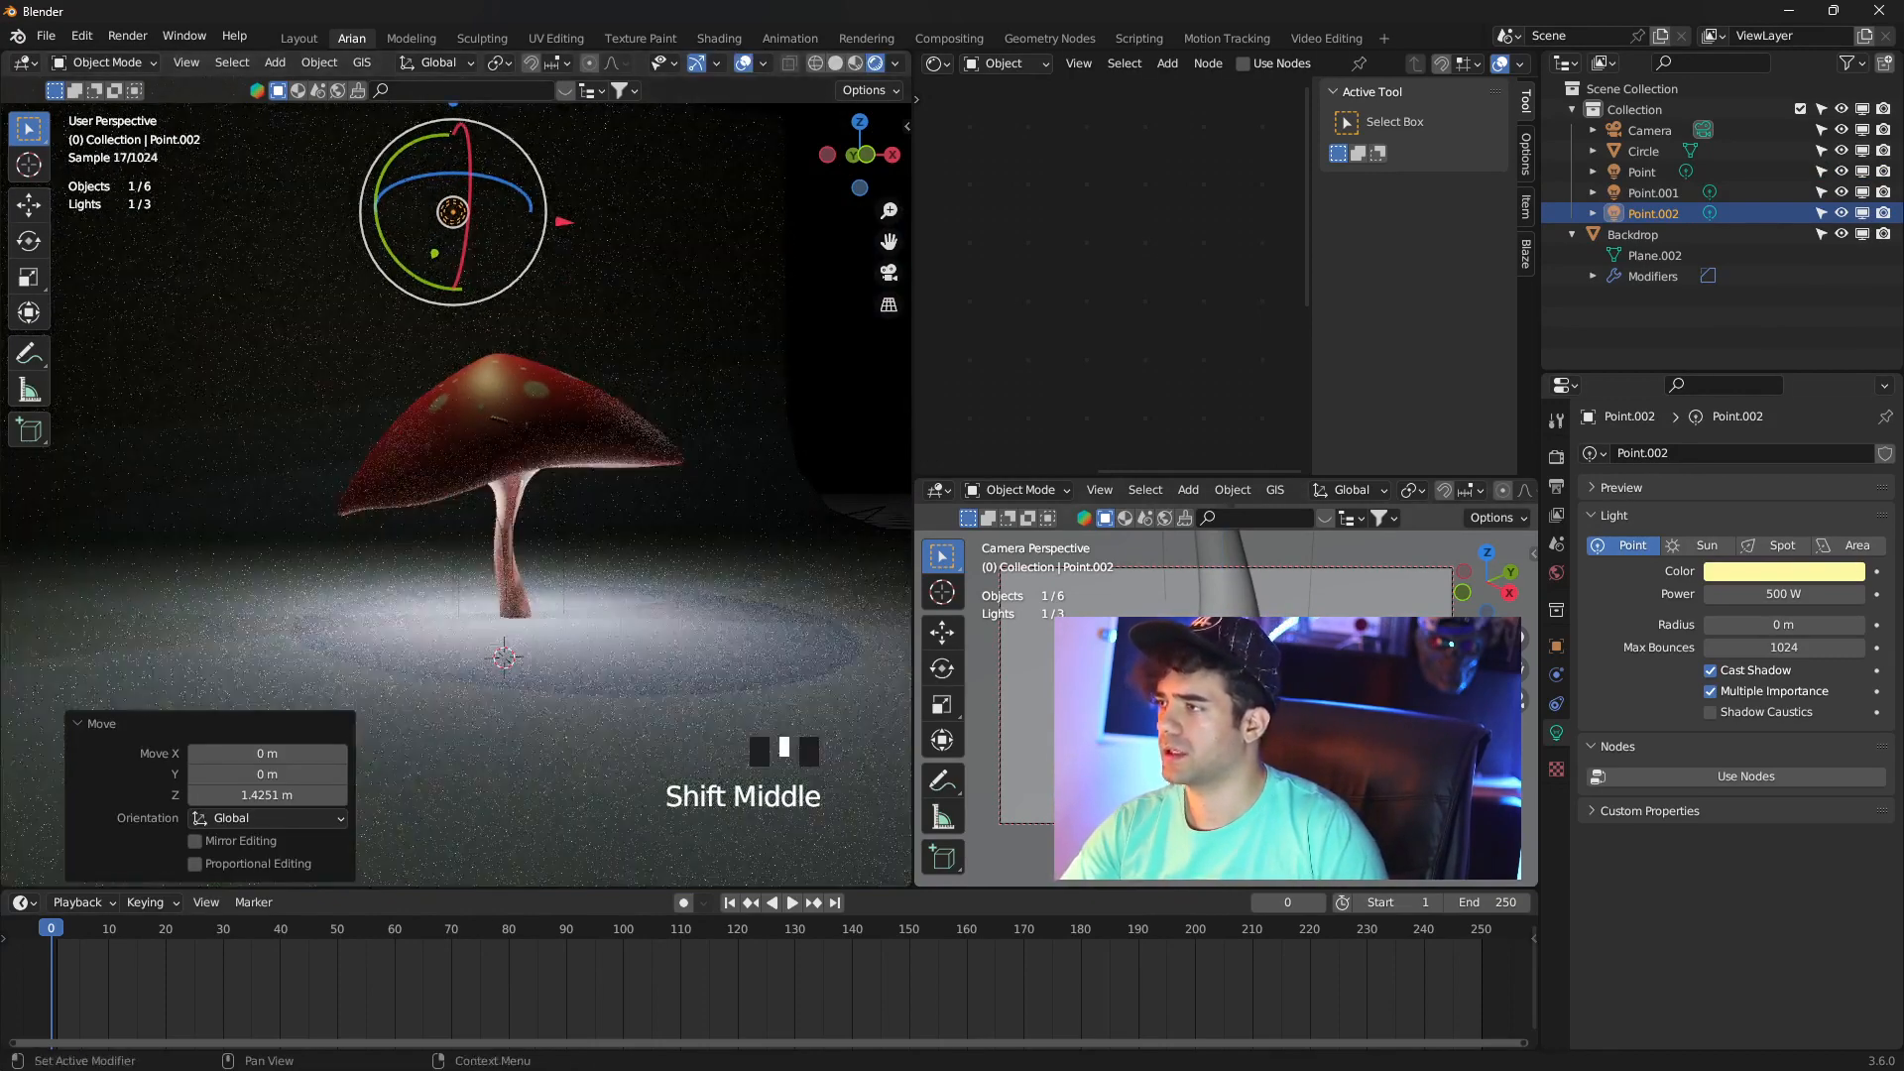
# Set the power of the yellow point light above the cap to 1000 W
pyautogui.doubleClick(1802, 593)
pyautogui.write('10')
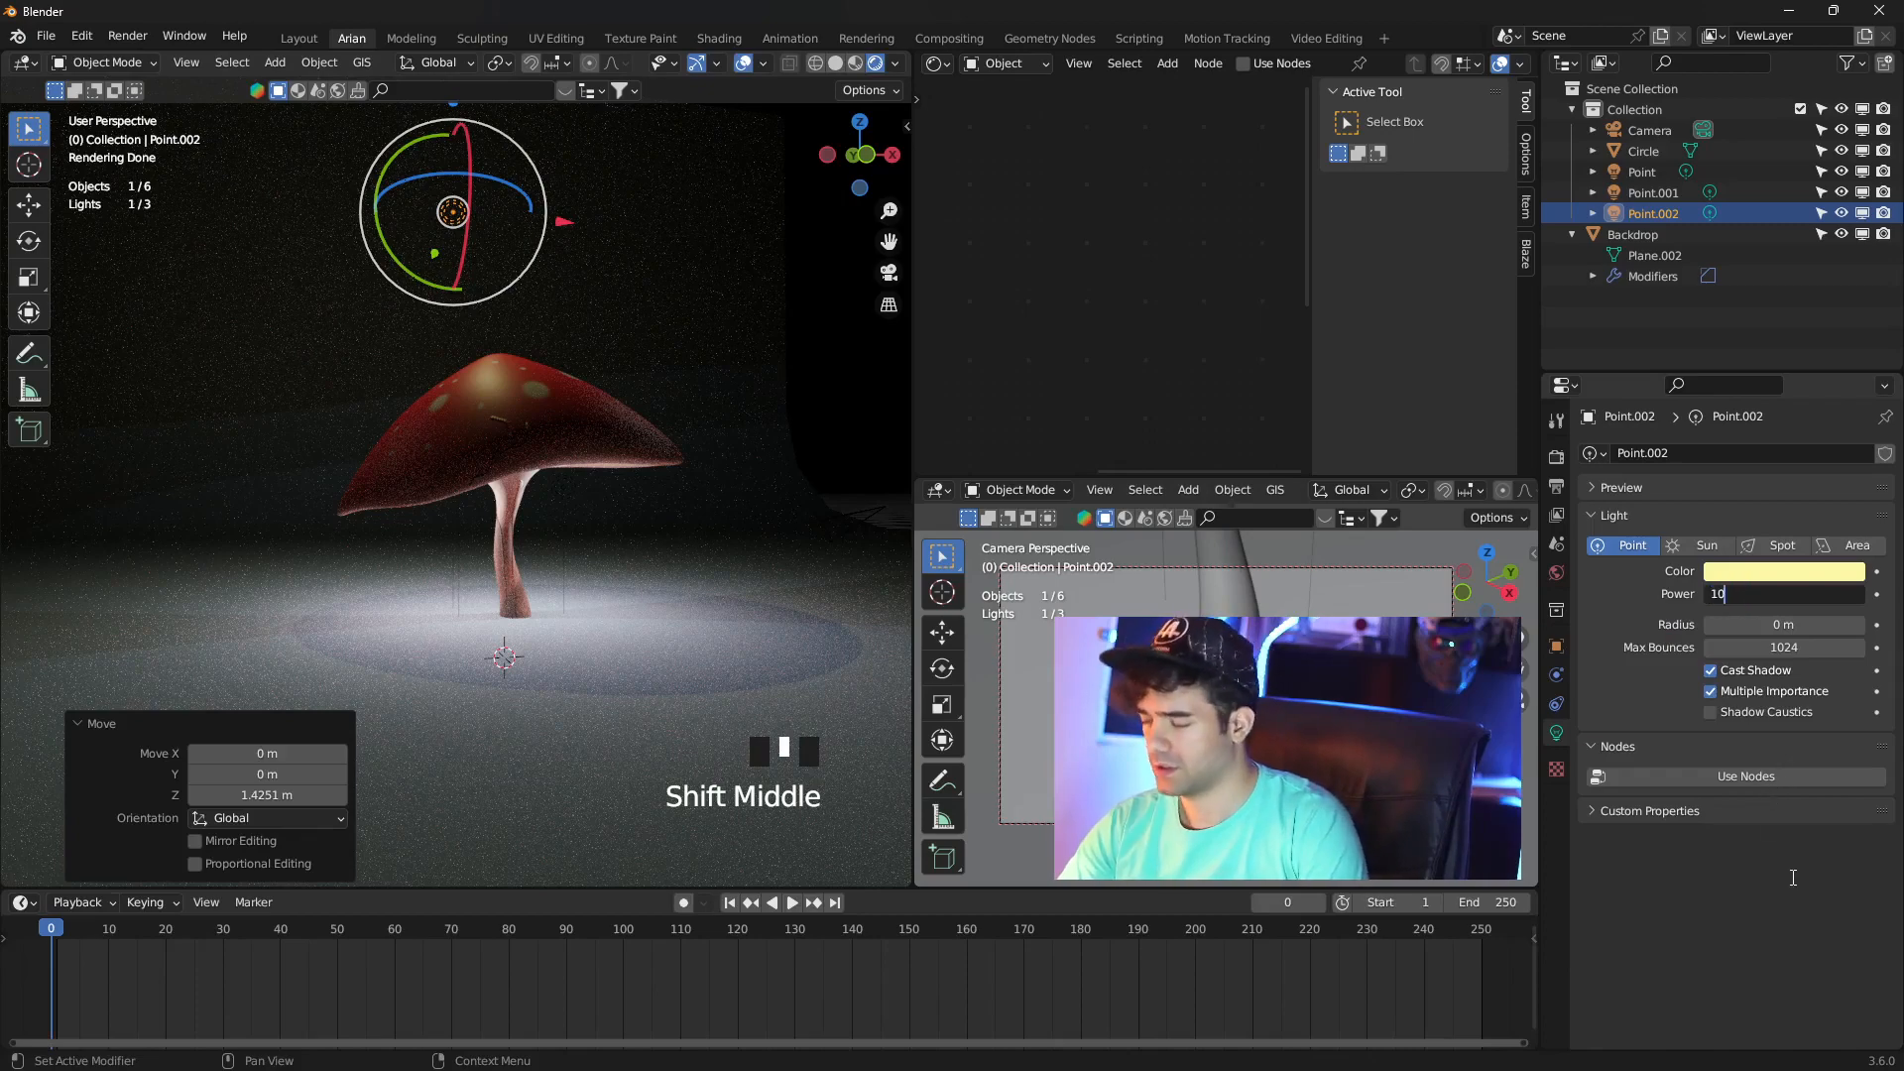
pyautogui.write('00 W')
pyautogui.click(616, 239)
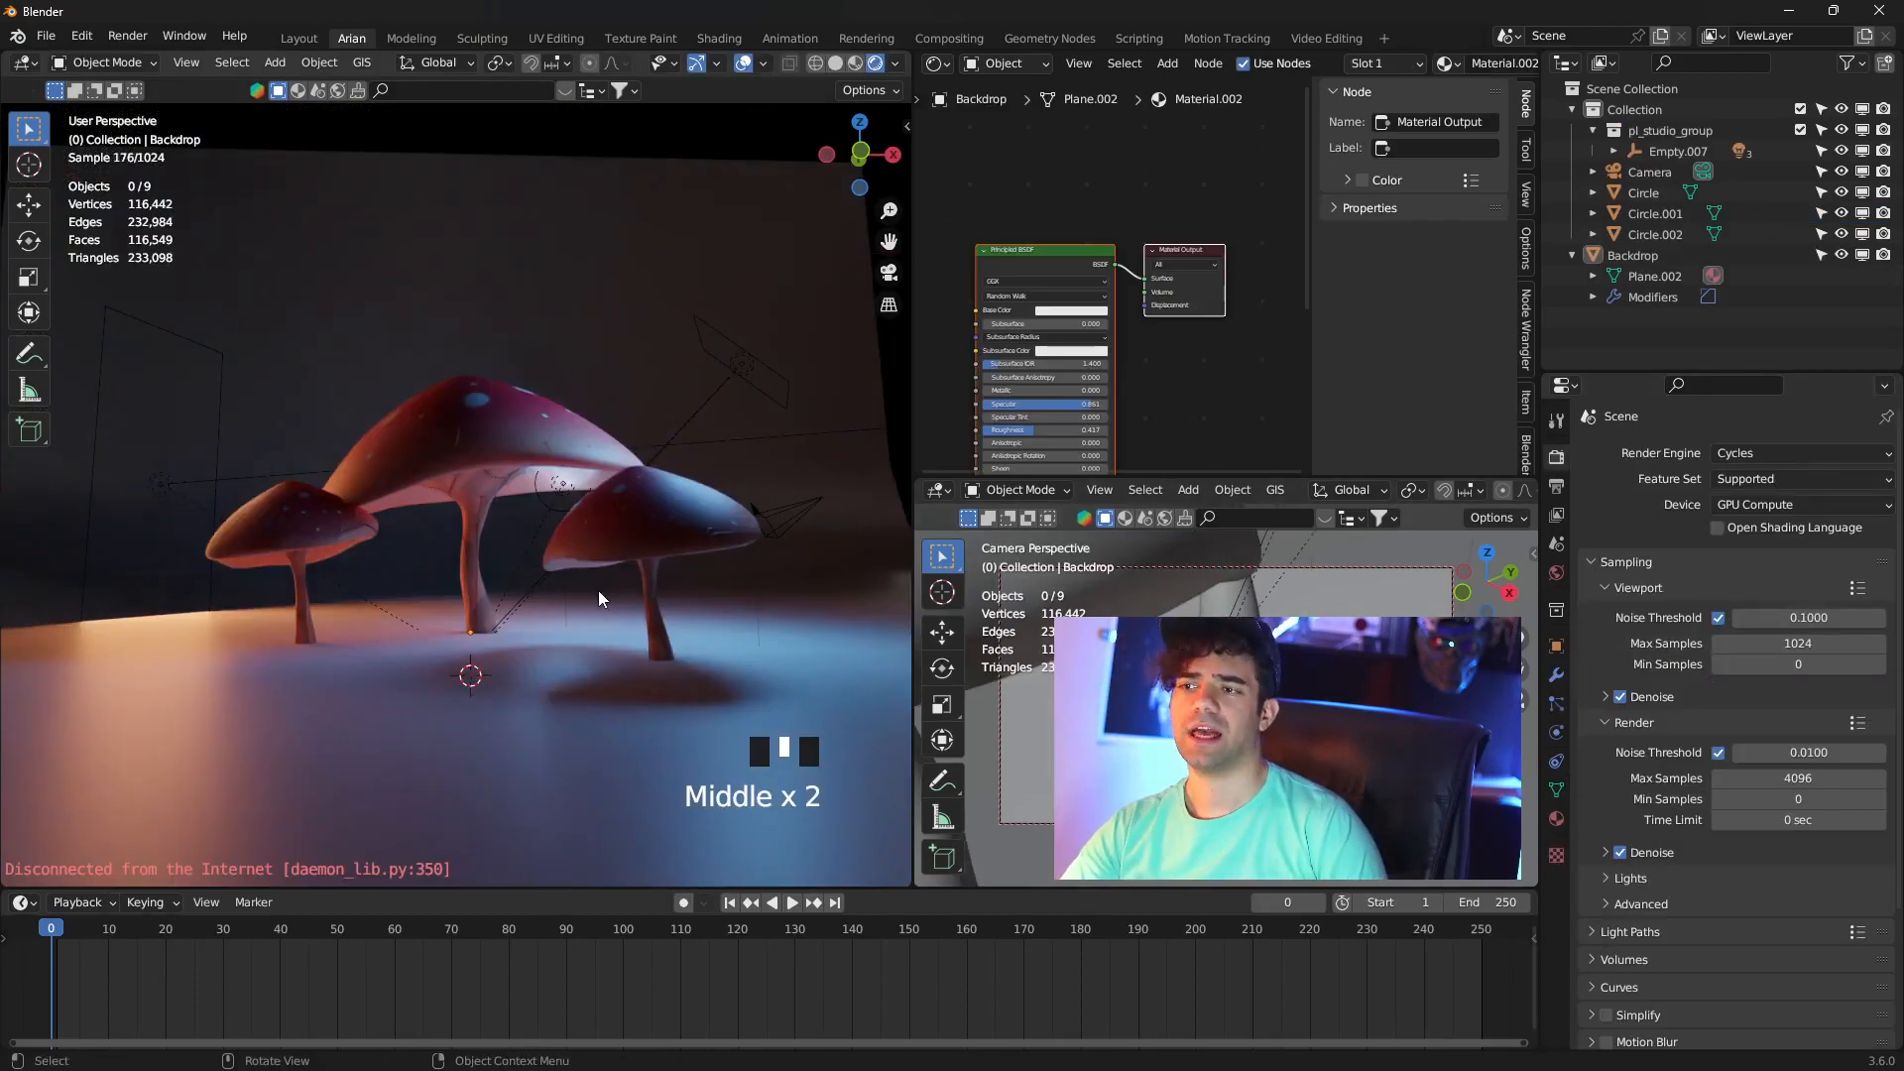
pyautogui.moveTo(598, 591); pyautogui.dragTo(459, 665, button='middle')
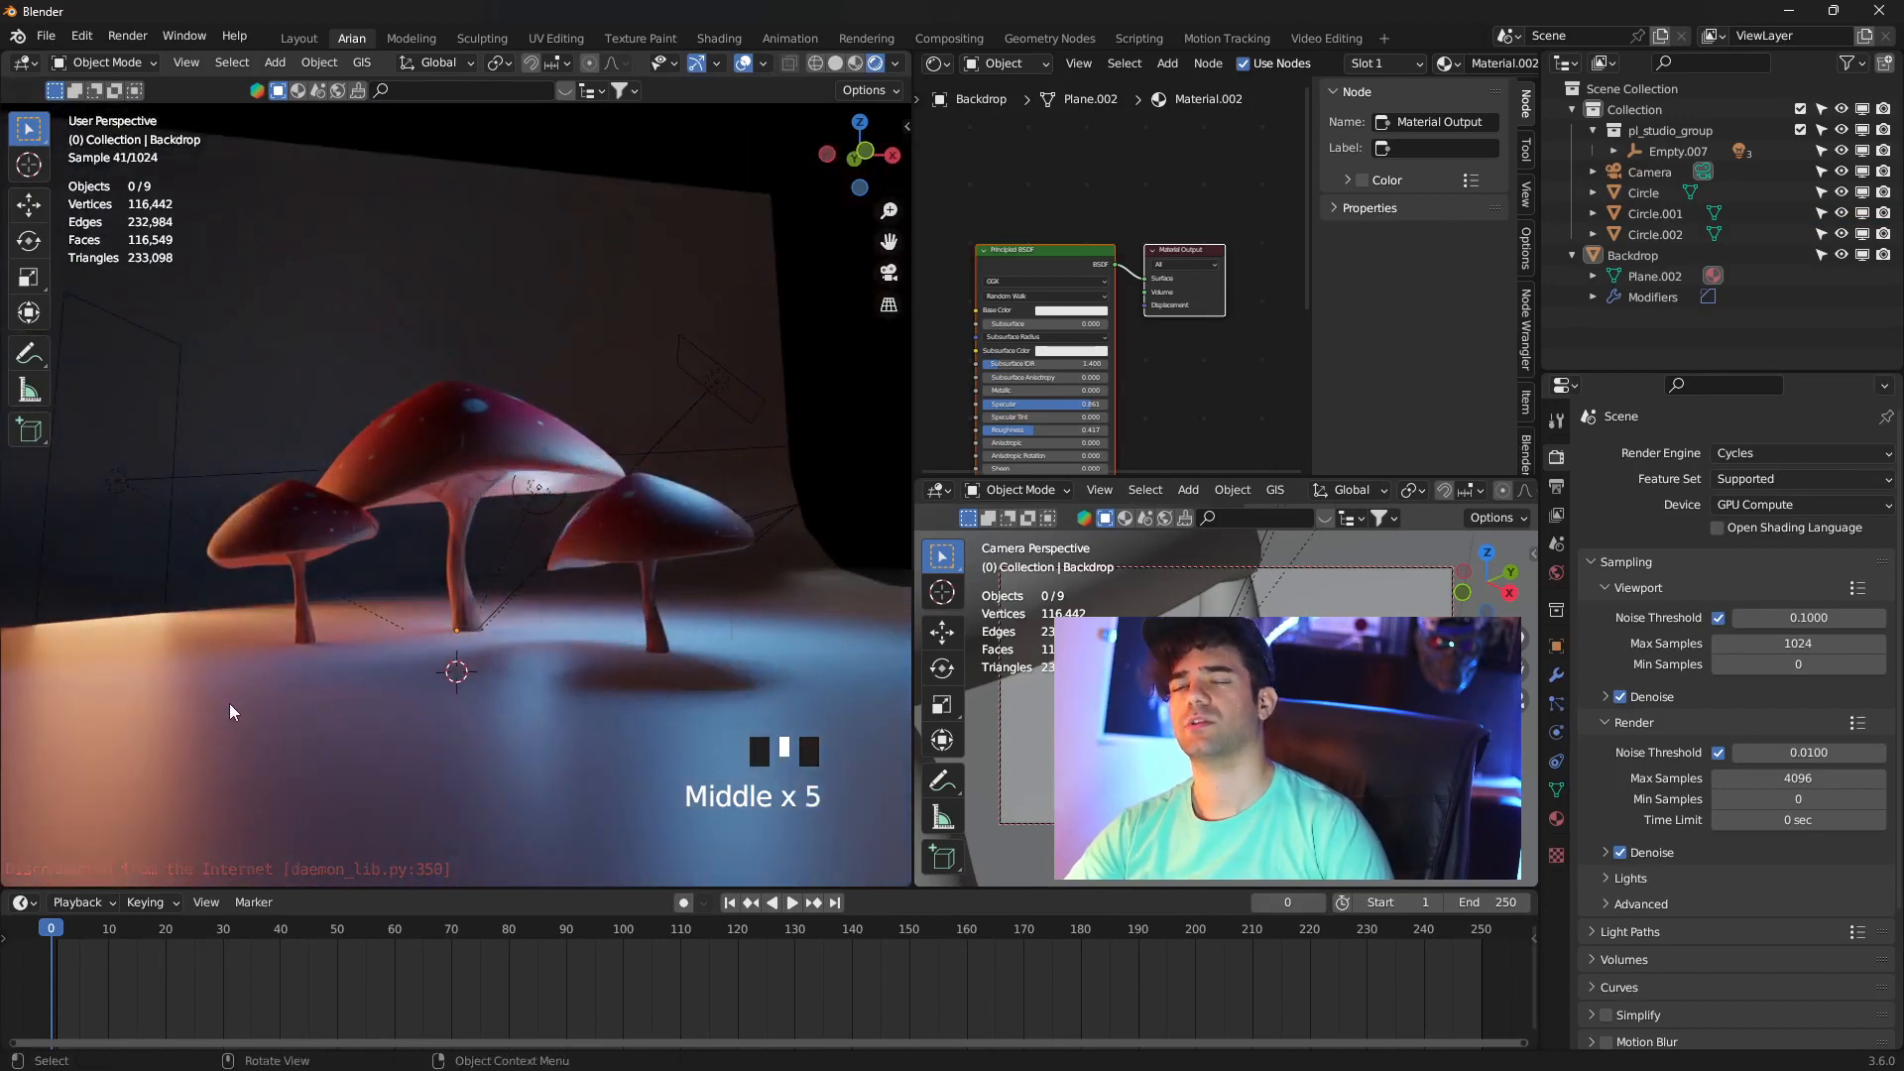